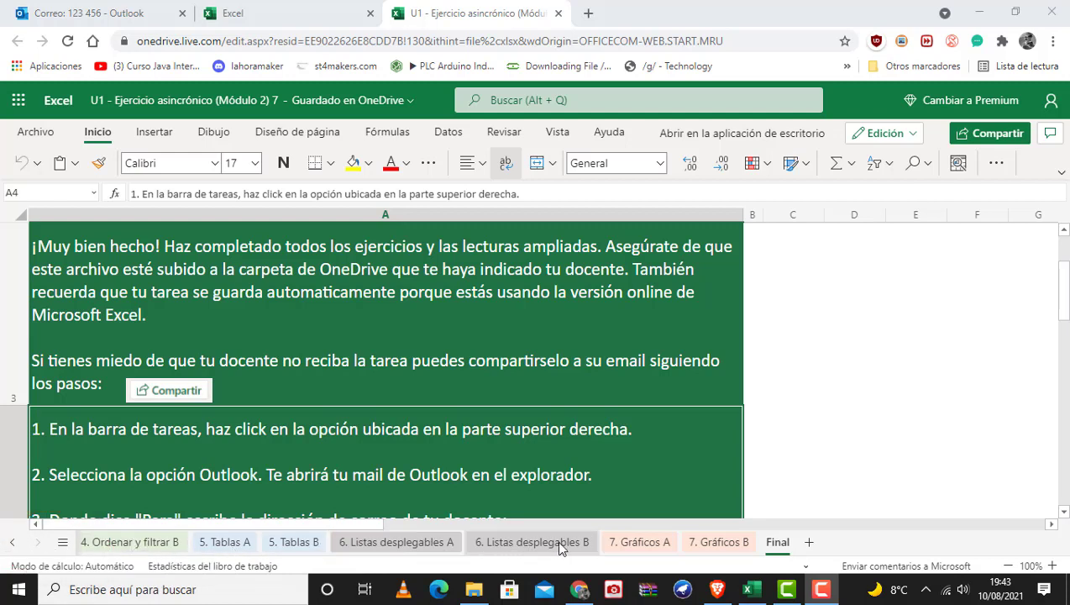
Step: Open the "1. Operaciones A" worksheet and bring the beginning of its exercise into view
{"action": "left_click", "coordinate": [12, 543]}
{"action": "left_click", "coordinate": [13, 544]}
{"action": "left_click", "coordinate": [13, 544]}
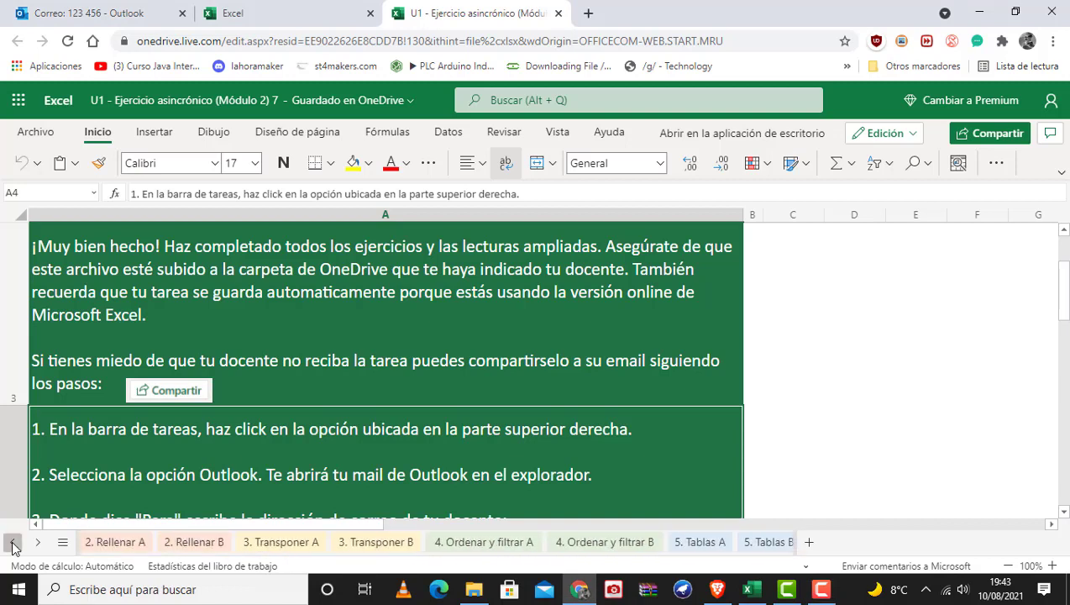
{"action": "left_click", "coordinate": [13, 544]}
{"action": "left_click", "coordinate": [13, 544]}
{"action": "left_click", "coordinate": [12, 544]}
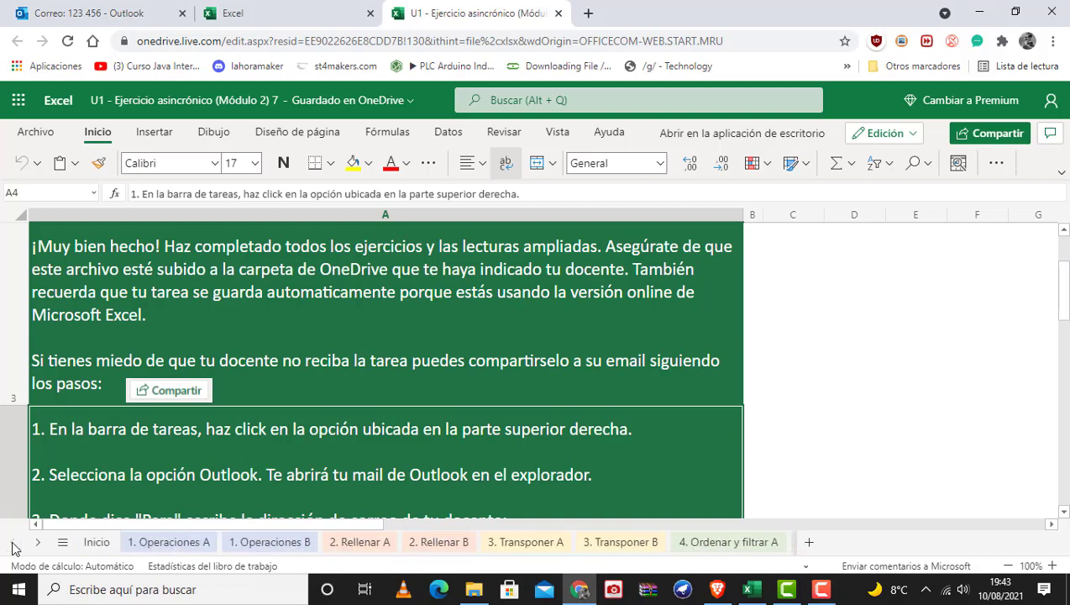
{"action": "left_click", "coordinate": [169, 542]}
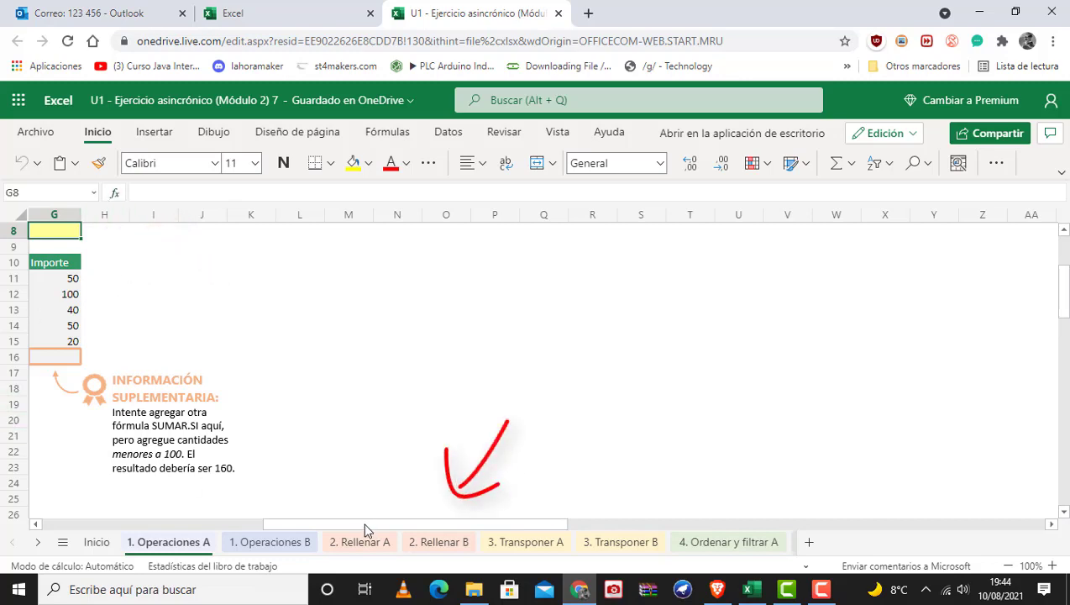
{"action": "mouse_move", "coordinate": [363, 521]}
{"action": "left_mouse_down"}
{"action": "mouse_move", "coordinate": [459, 524]}
{"action": "mouse_move", "coordinate": [131, 519]}
{"action": "left_mouse_up"}
{"action": "scroll", "coordinate": [578, 345], "scroll_direction": "up", "scroll_amount": 3}
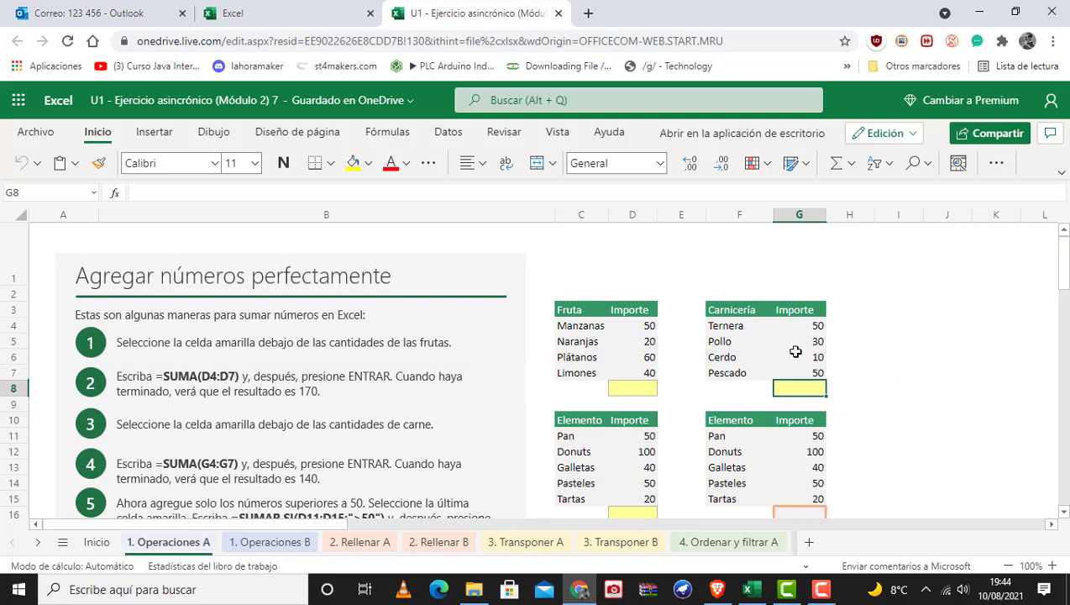
Step: Total the fruit amounts in yellow cell D8 with the formula =SUMA(D4:D7)
{"action": "left_click", "coordinate": [629, 328]}
{"action": "left_click_drag", "start_coordinate": [629, 328], "coordinate": [629, 368]}
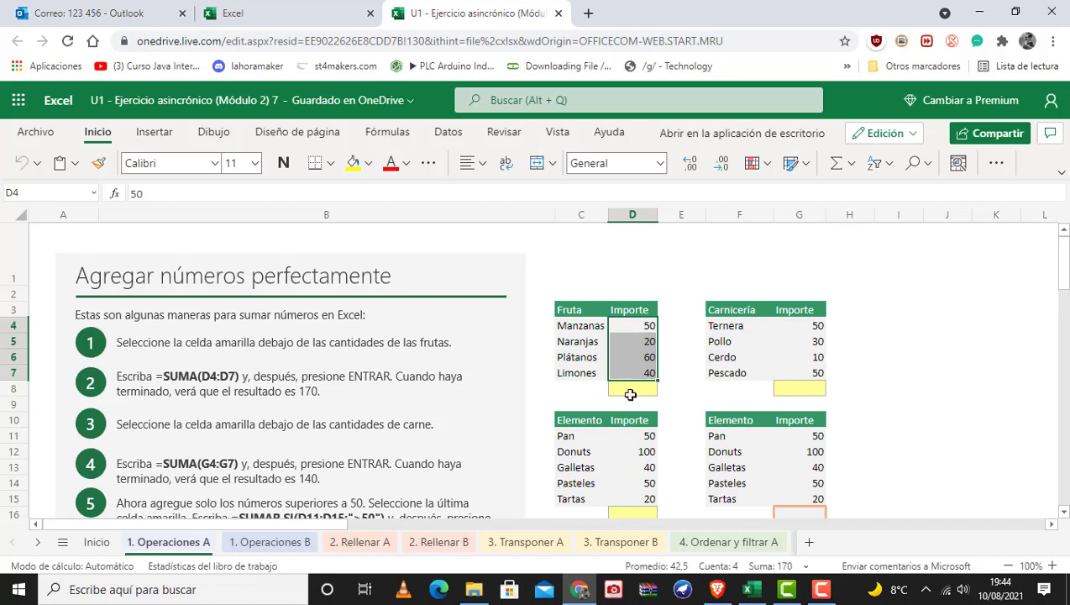
{"action": "left_click", "coordinate": [625, 388]}
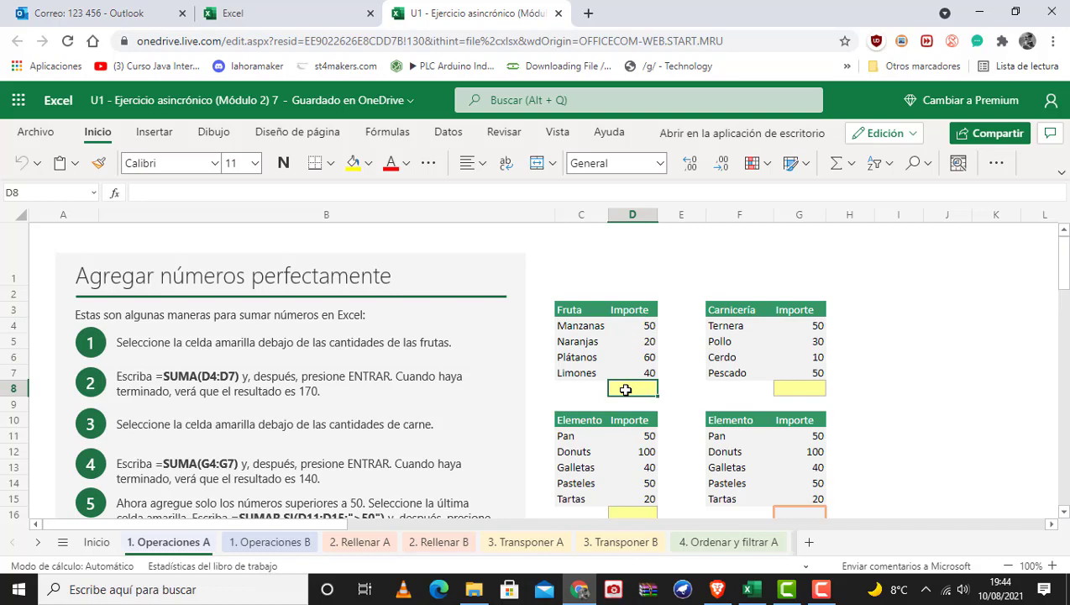
{"action": "type", "text": "="}
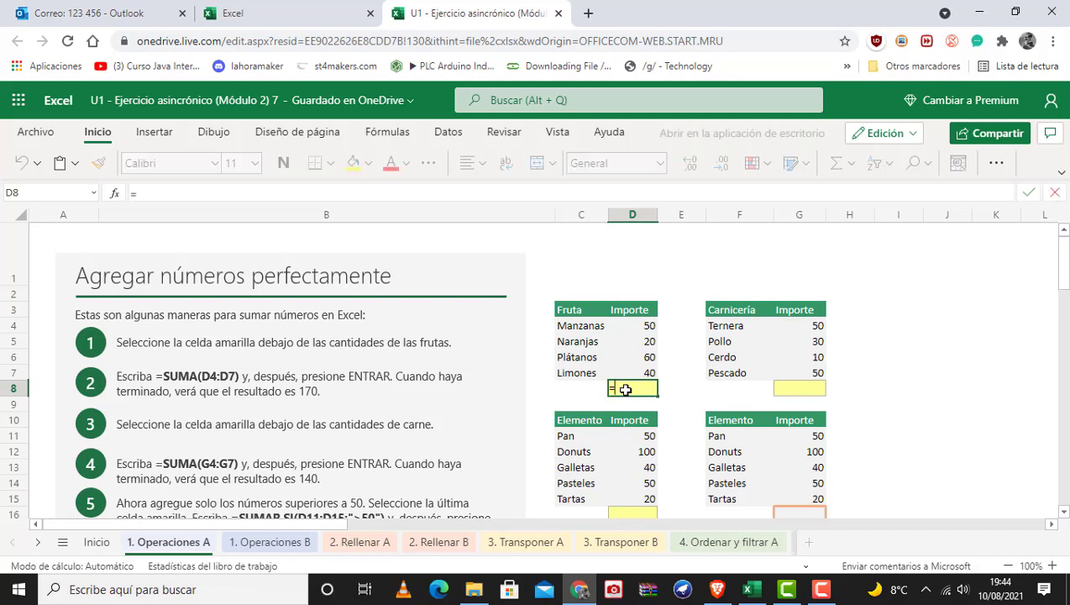
{"action": "type", "text": "suma"}
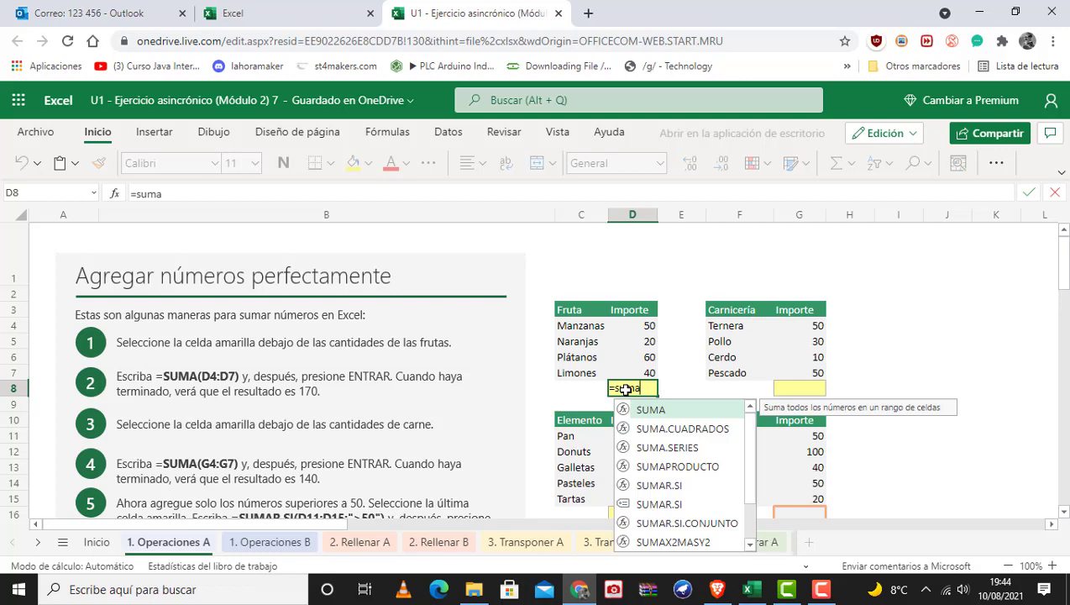
{"action": "type", "text": "("}
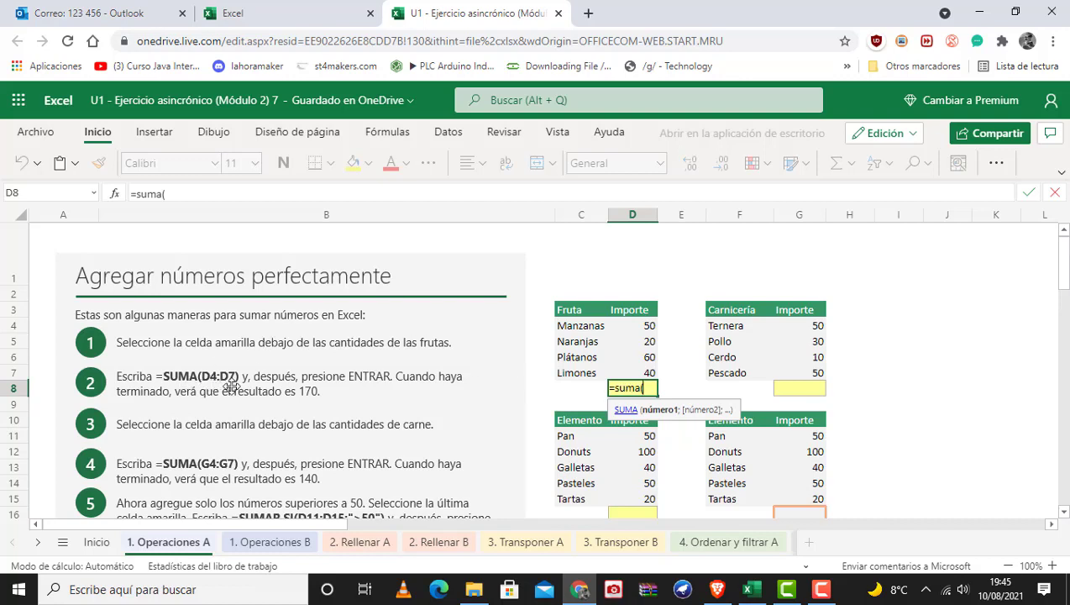
{"action": "left_click", "coordinate": [631, 325]}
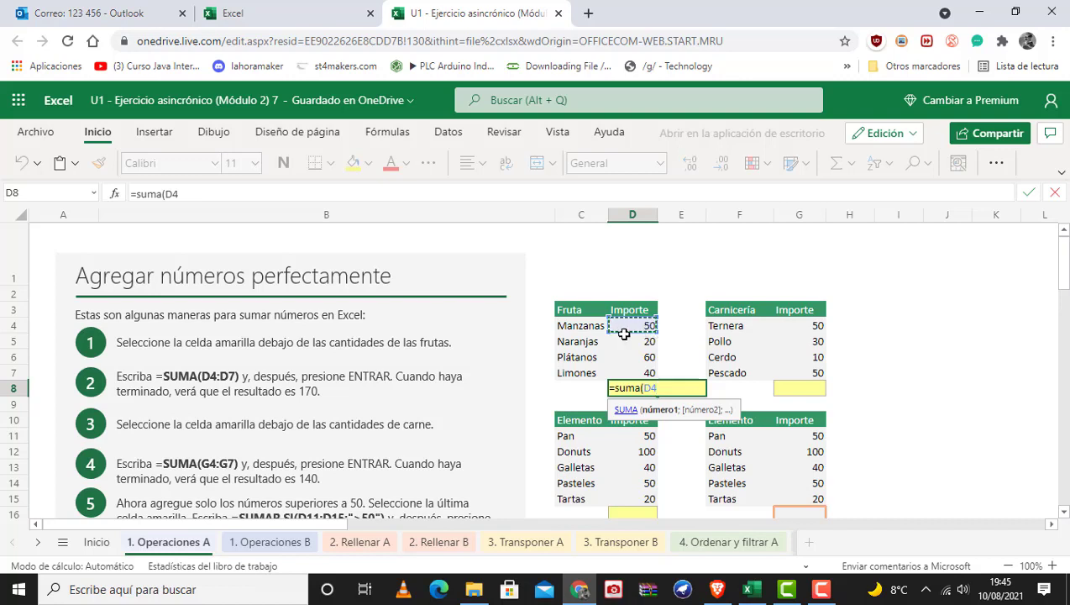
{"action": "key", "text": "Down"}
{"action": "key", "text": "Down"}
{"action": "left_click_drag", "start_coordinate": [624, 325], "coordinate": [650, 330]}
{"action": "left_click_drag", "start_coordinate": [652, 328], "coordinate": [648, 375]}
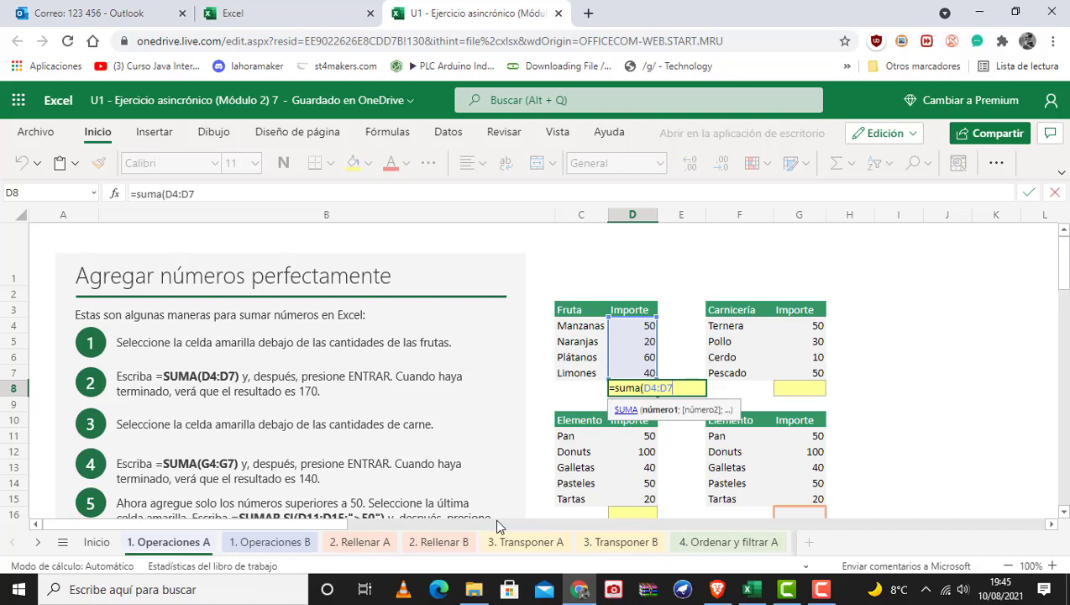
{"action": "type", "text": ")"}
{"action": "key", "text": "Return"}
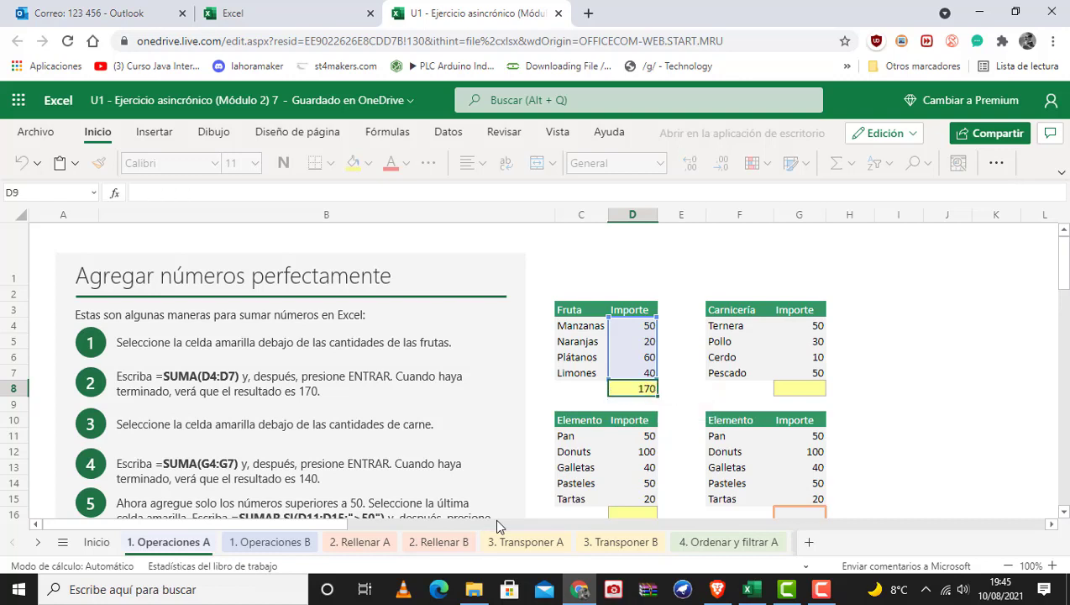
Step: Total the meat amounts in yellow cell G8 with the formula =SUMA(G4:G7)
{"action": "left_click", "coordinate": [792, 389]}
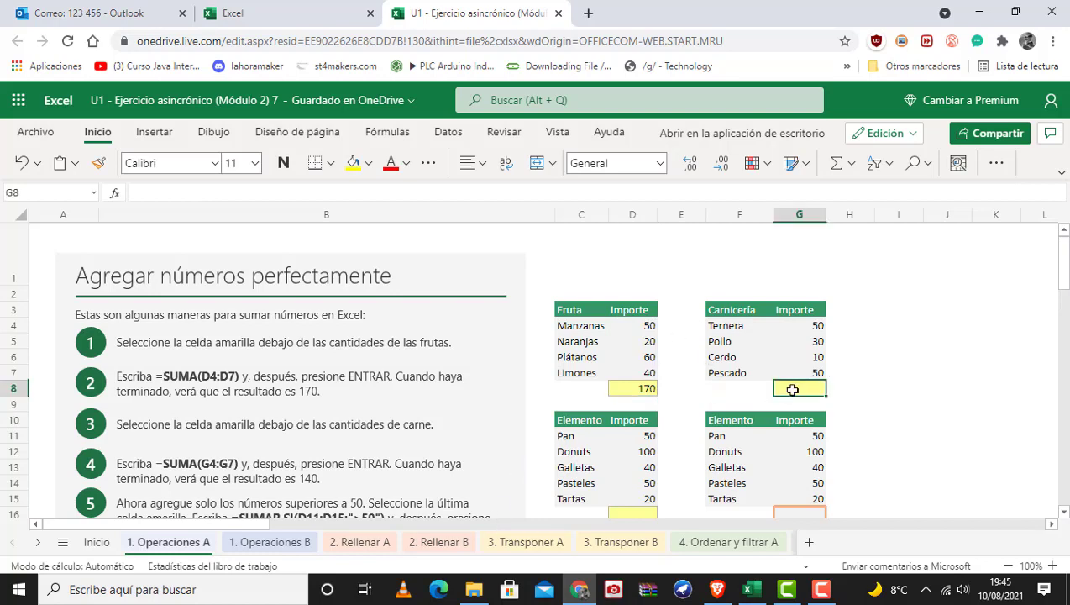
{"action": "type", "text": "="}
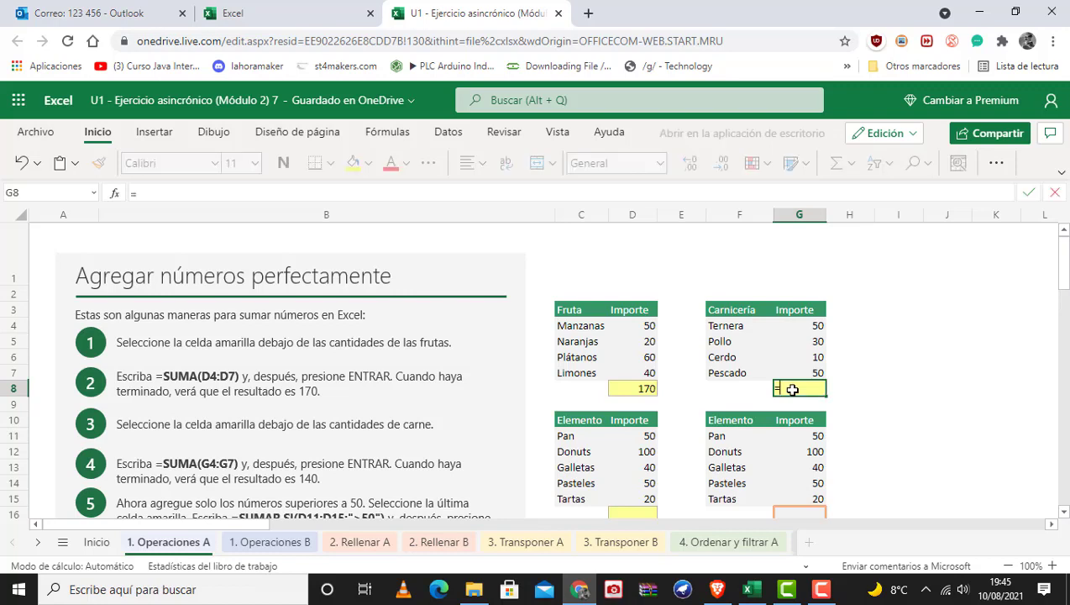
{"action": "type", "text": "suma("}
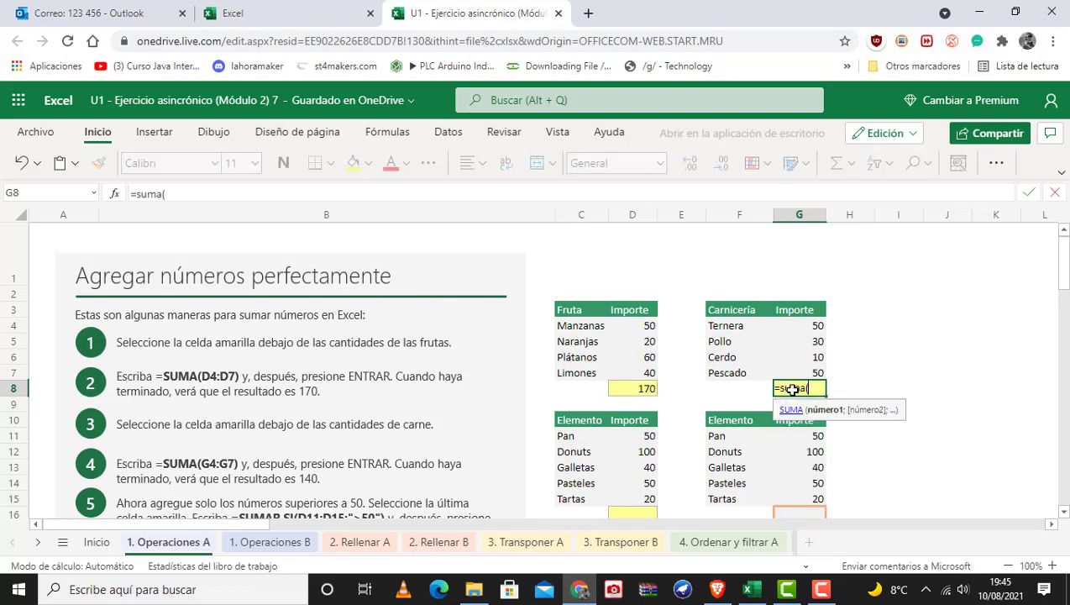
{"action": "type", "text": "g"}
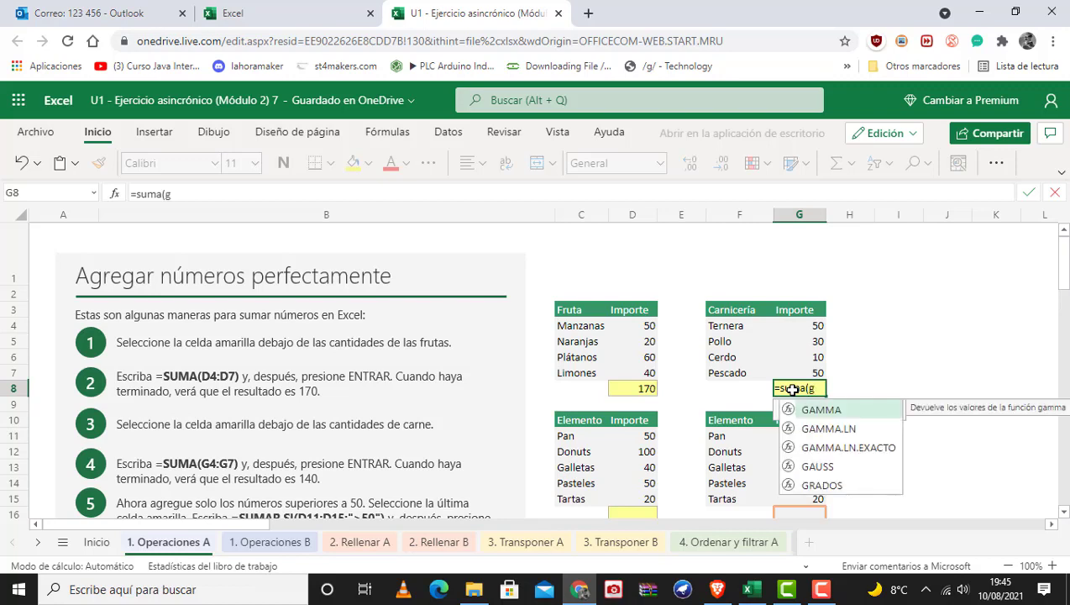
{"action": "type", "text": "4"}
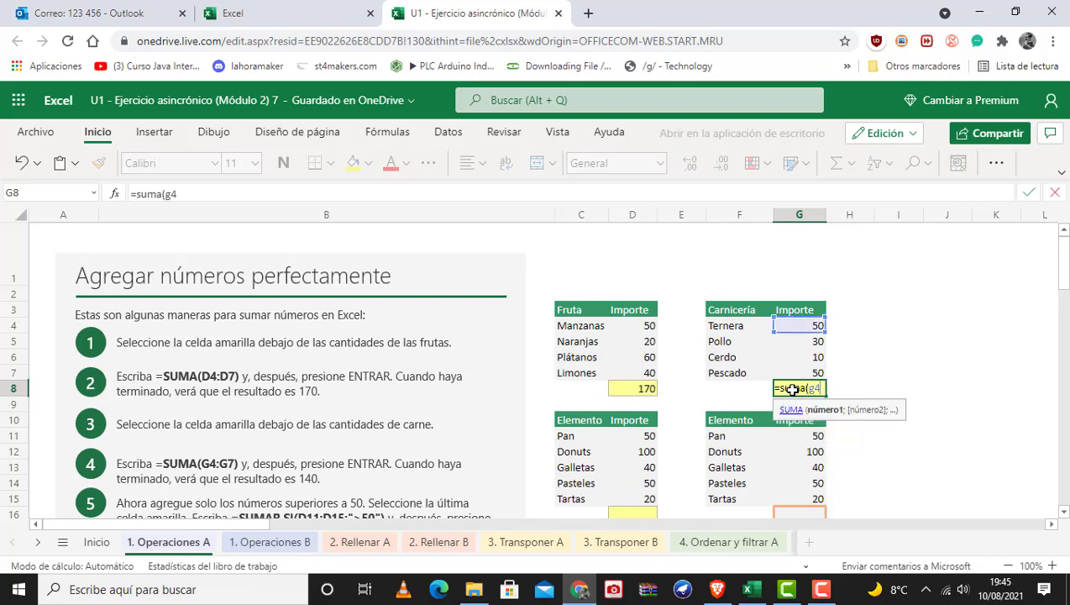
{"action": "type", "text": ":g"}
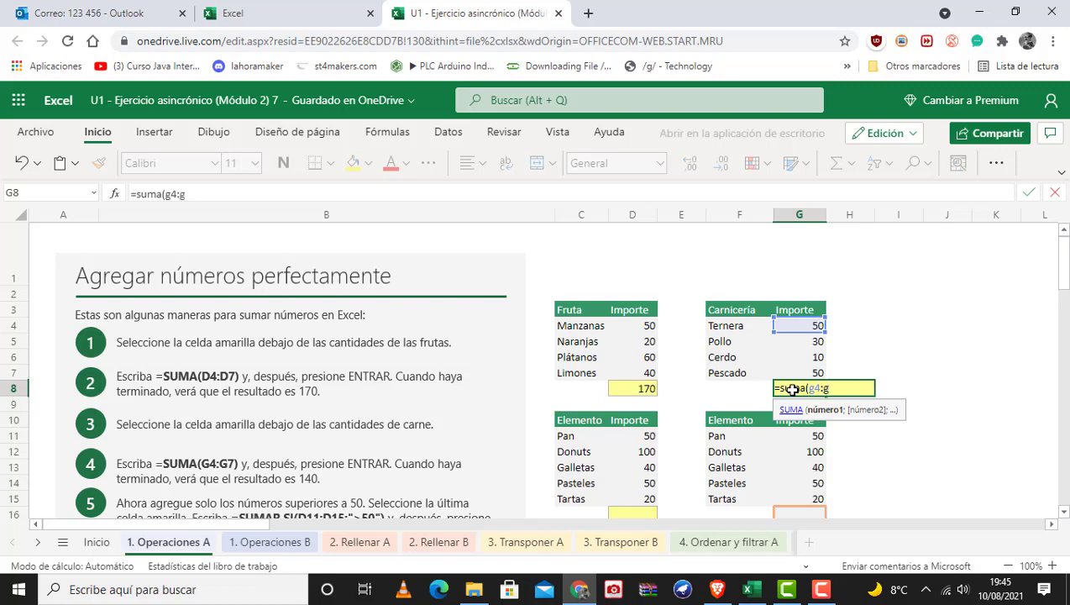
{"action": "type", "text": "7"}
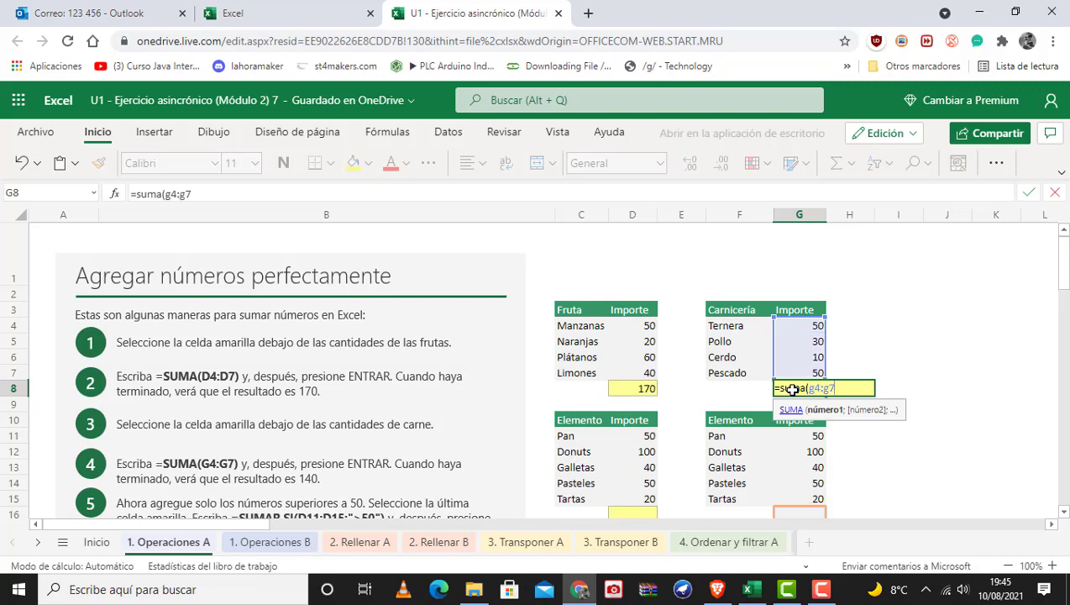
{"action": "type", "text": ")"}
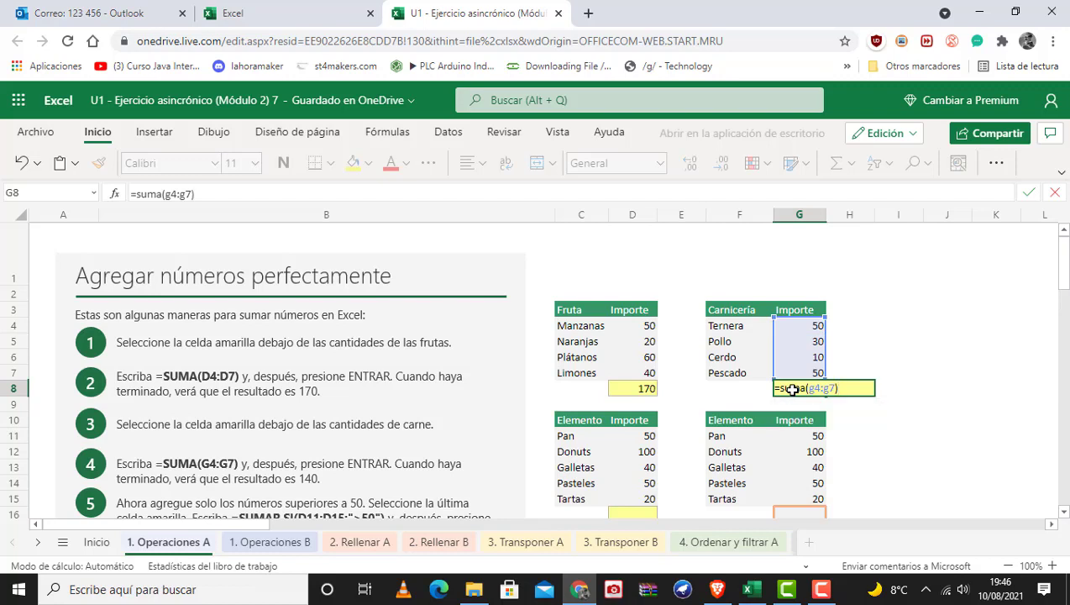
{"action": "key", "text": "Return"}
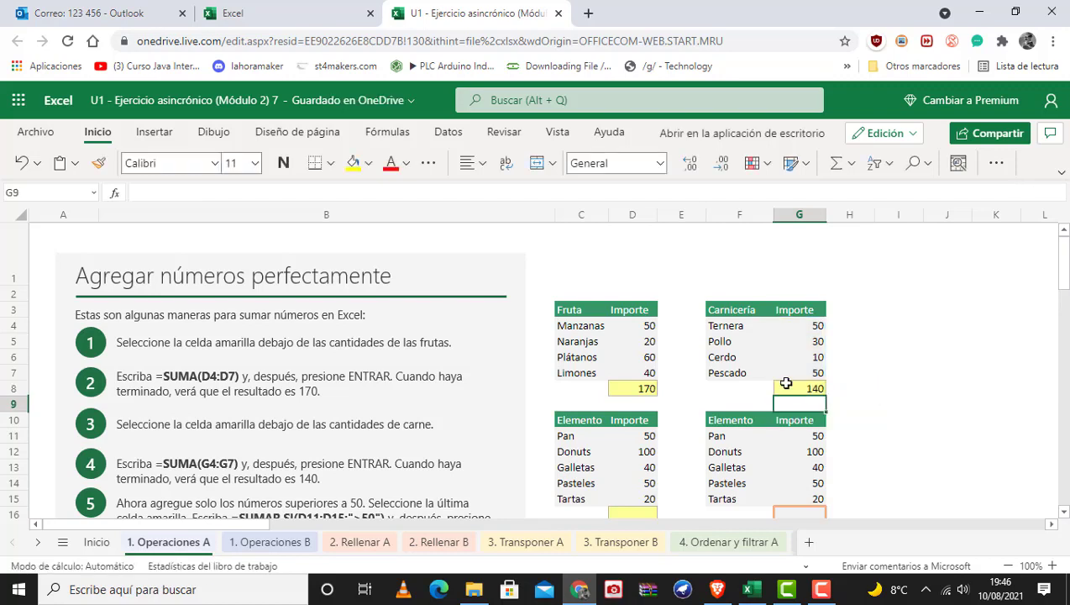
Step: Examine the item amounts in D11:D15 together with instruction 5 about adding only the numbers above 50
{"action": "scroll", "coordinate": [618, 370], "scroll_direction": "down", "scroll_amount": 2}
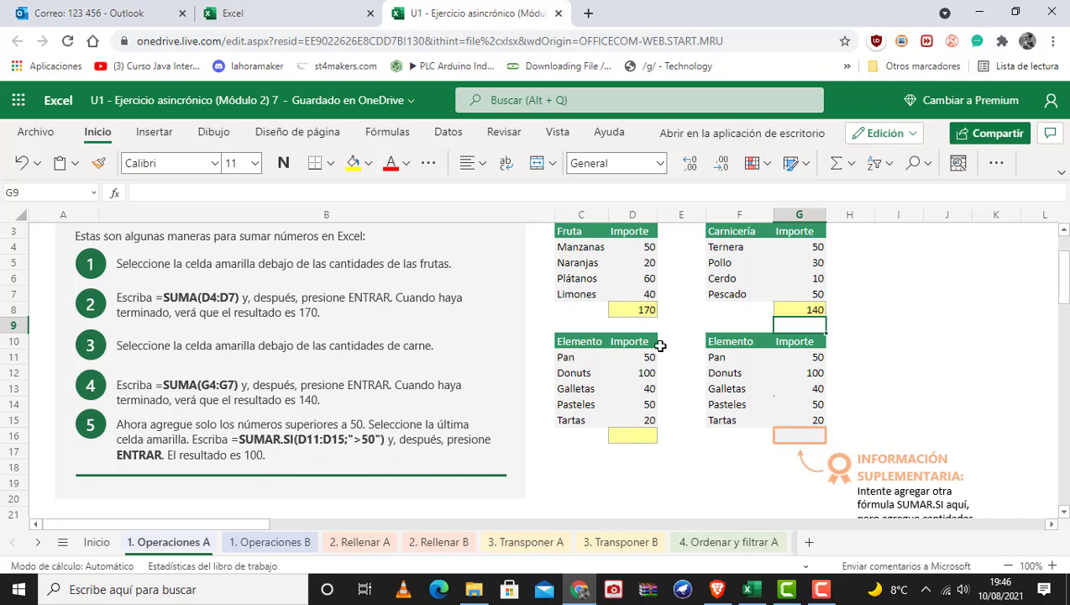
{"action": "left_click", "coordinate": [630, 357]}
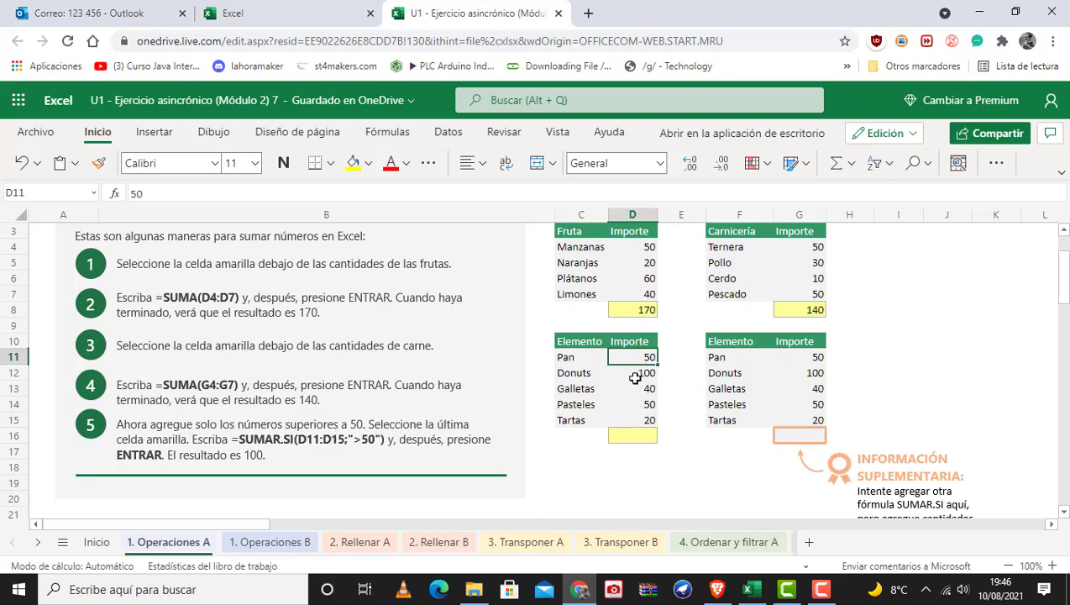
{"action": "key", "text": "shift+Down"}
{"action": "key", "text": "shift+Down"}
{"action": "key", "text": "shift+Down"}
{"action": "key", "text": "shift+Down"}
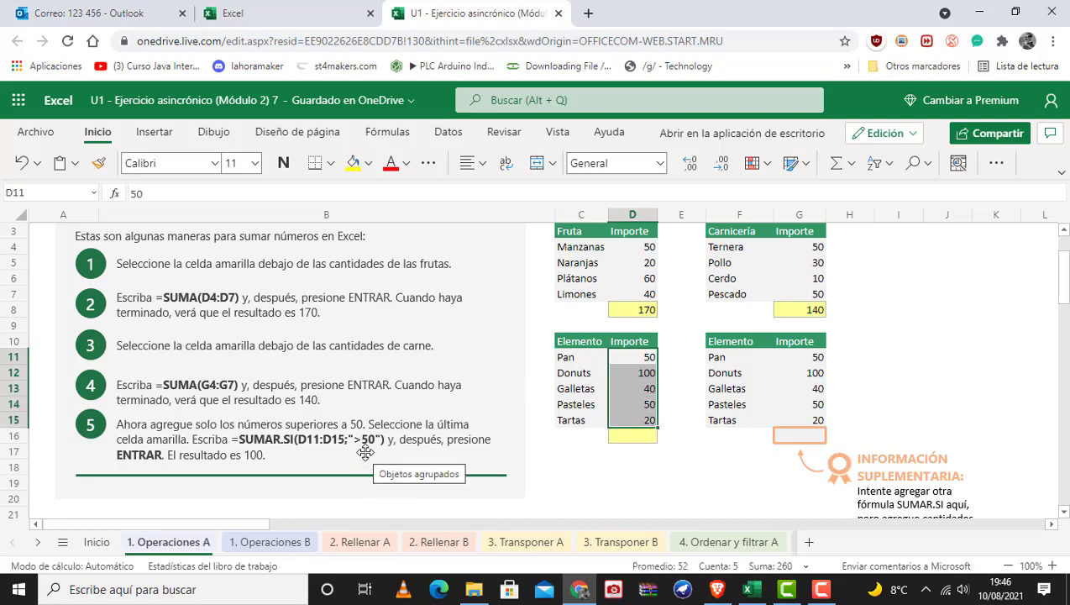
{"action": "left_click", "coordinate": [366, 453]}
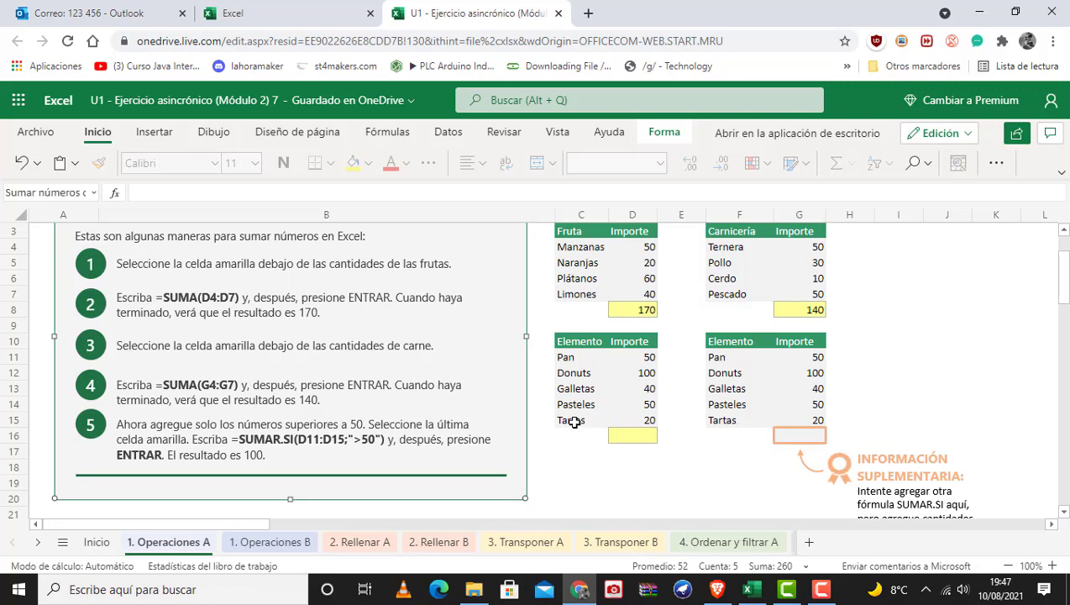
Step: Add only the amounts above 50 in yellow cell D16 with the formula =SUMAR.SI(D11:D15;">50")
{"action": "left_click", "coordinate": [635, 433]}
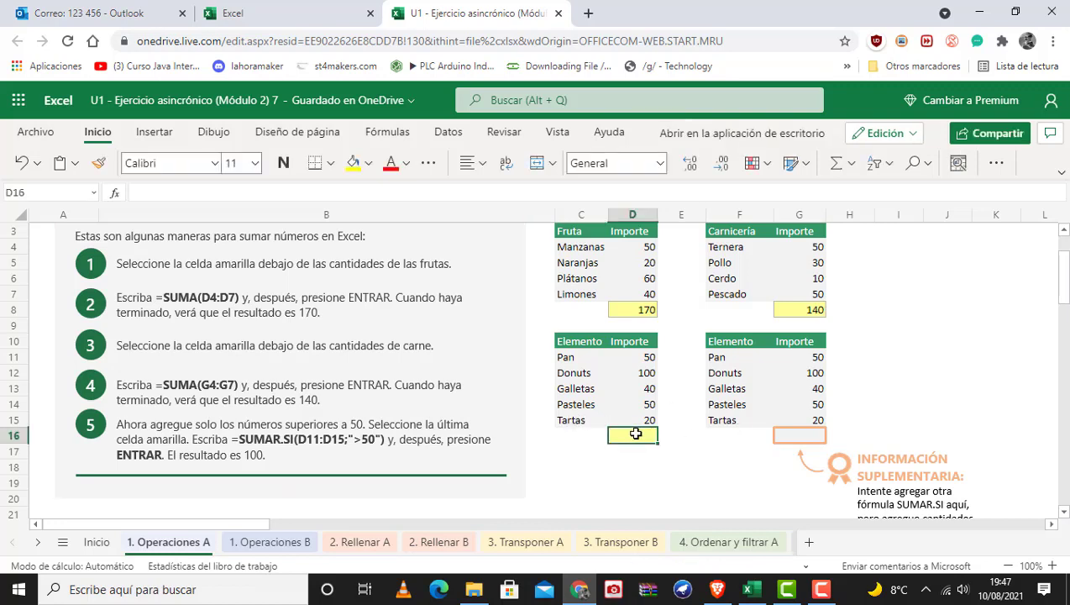
{"action": "type", "text": "=su"}
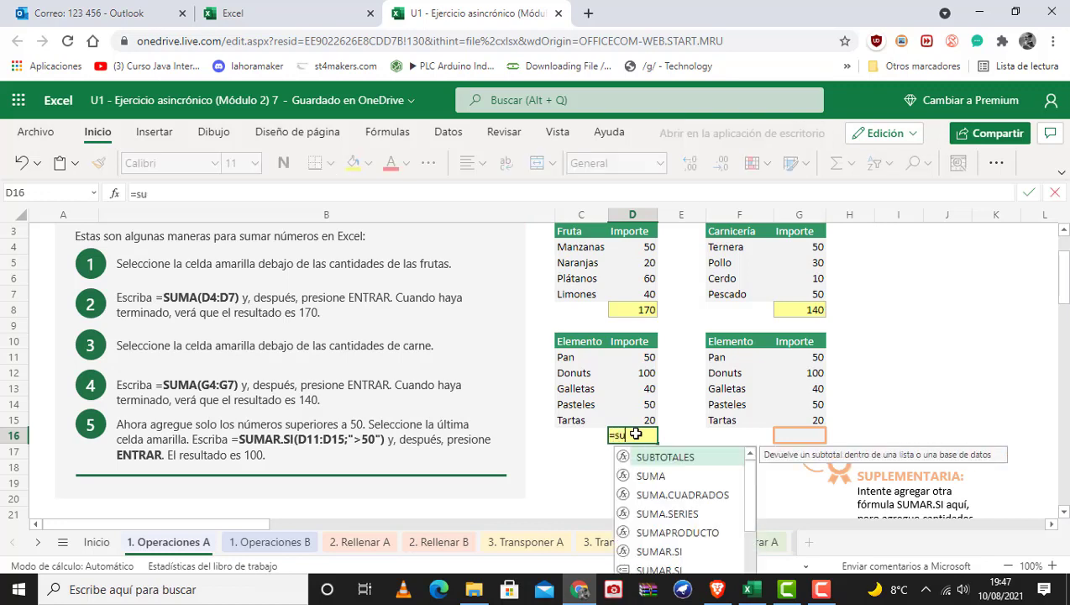
{"action": "type", "text": "m"}
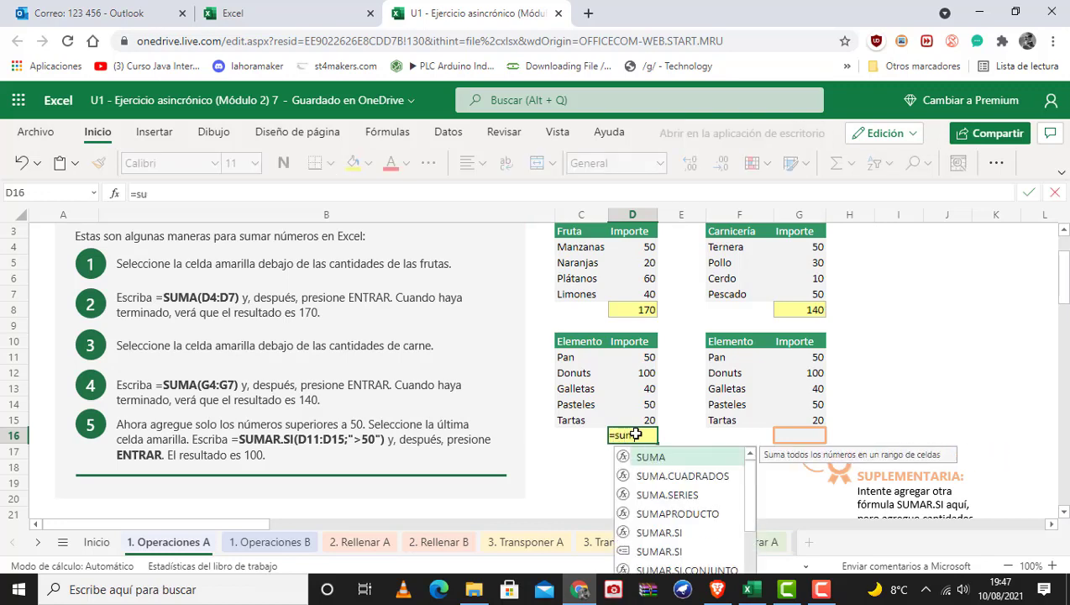
{"action": "double_click", "coordinate": [657, 532]}
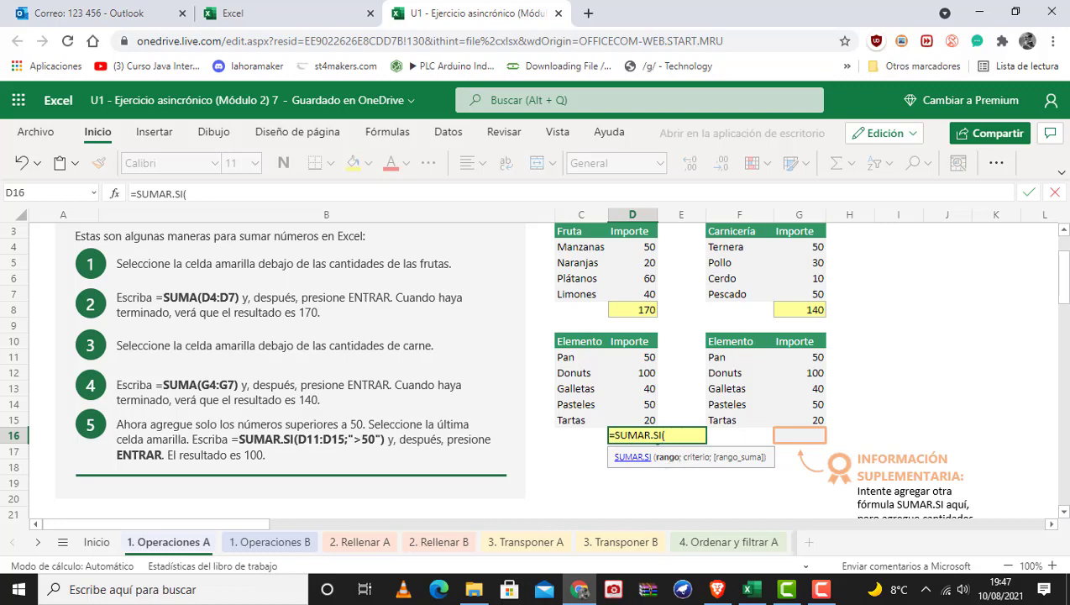
{"action": "left_click", "coordinate": [637, 356]}
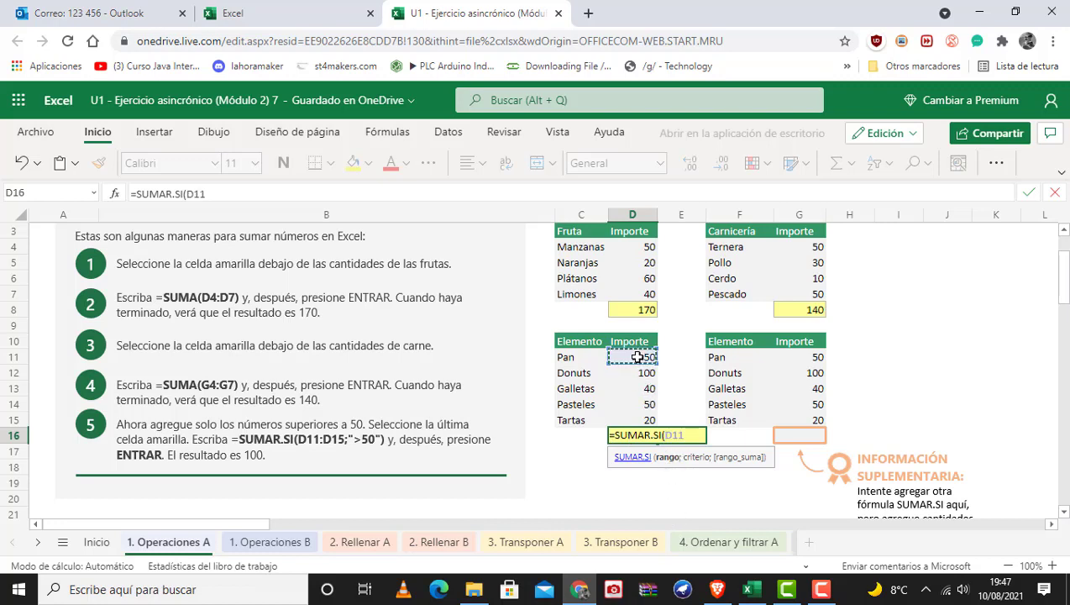
{"action": "left_click_drag", "start_coordinate": [637, 363], "coordinate": [632, 420]}
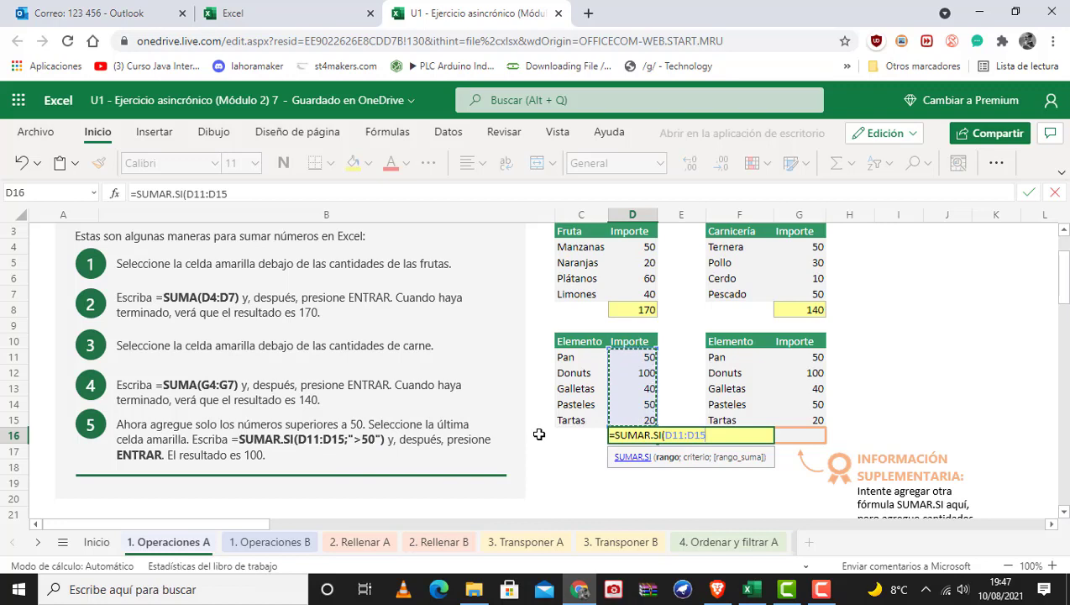
{"action": "type", "text": ";"}
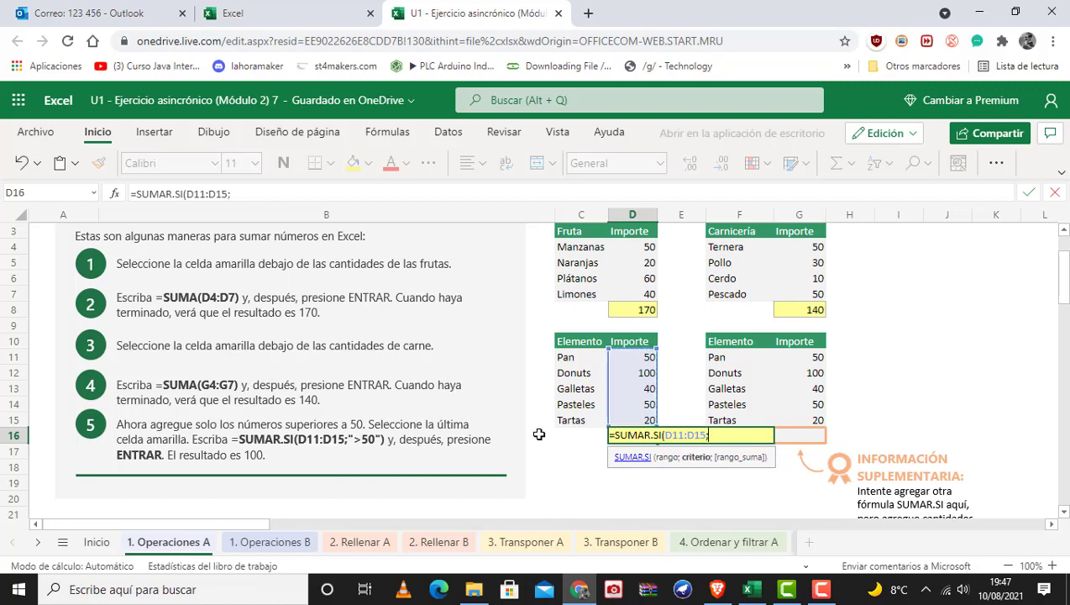
{"action": "type", "text": "\""}
{"action": "type", "text": ">50\")"}
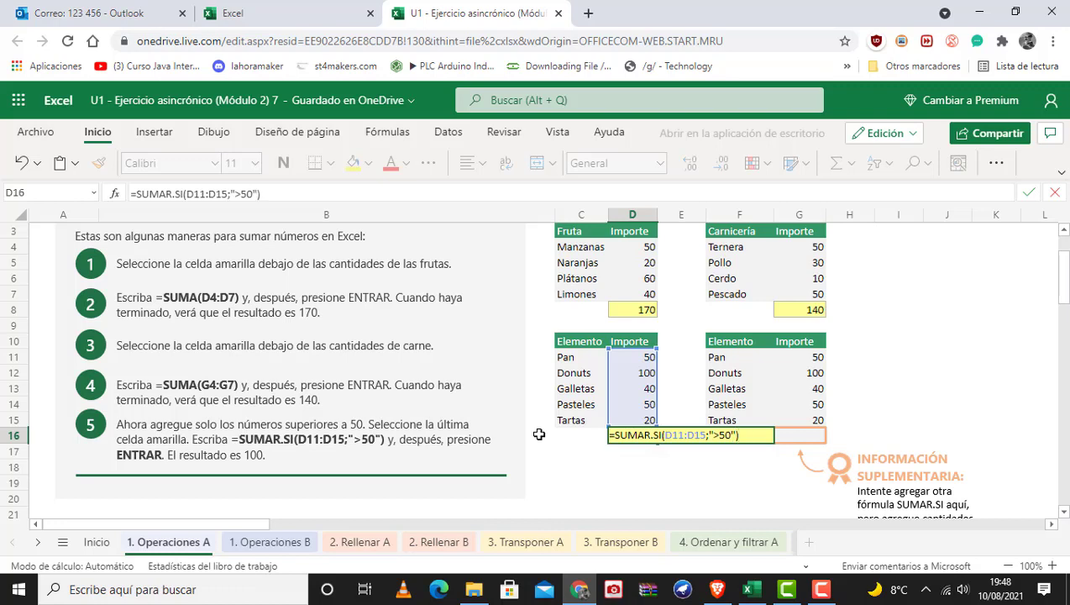
{"action": "key", "text": "Return"}
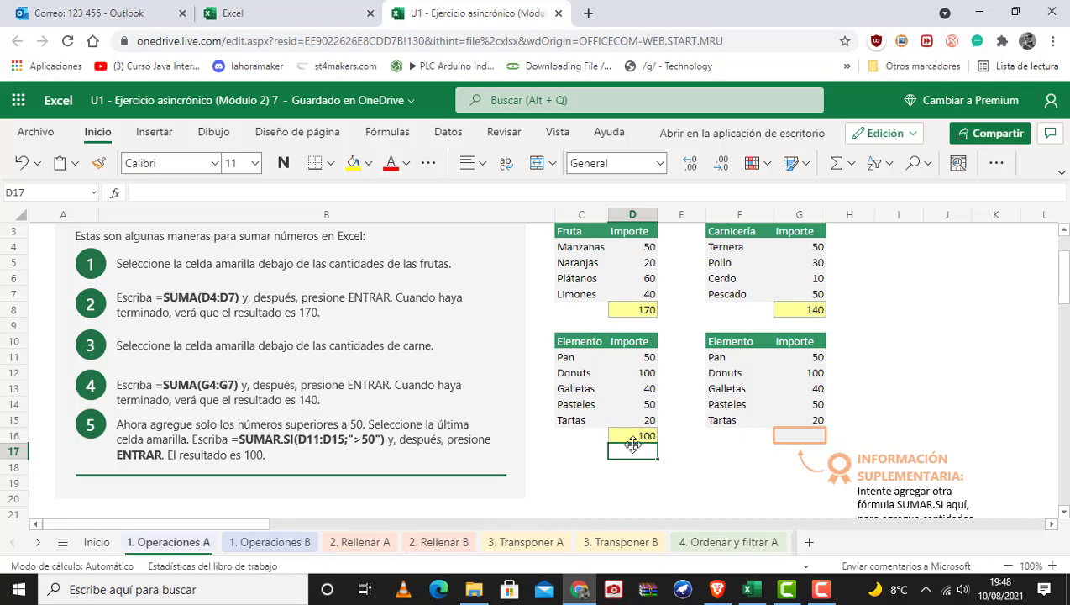
{"action": "scroll", "coordinate": [709, 461], "scroll_direction": "down", "scroll_amount": 2}
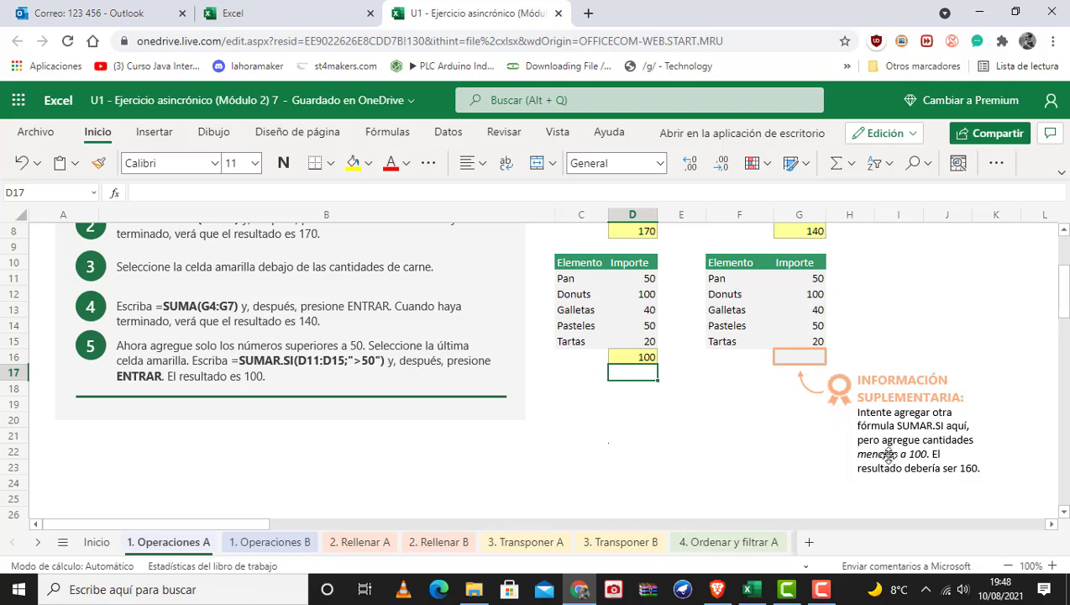
Step: Add only the amounts below 100 in the extra-exercise cell G16 with the formula =SUMAR.SI(G11:G15;"<100")
{"action": "left_click", "coordinate": [798, 356]}
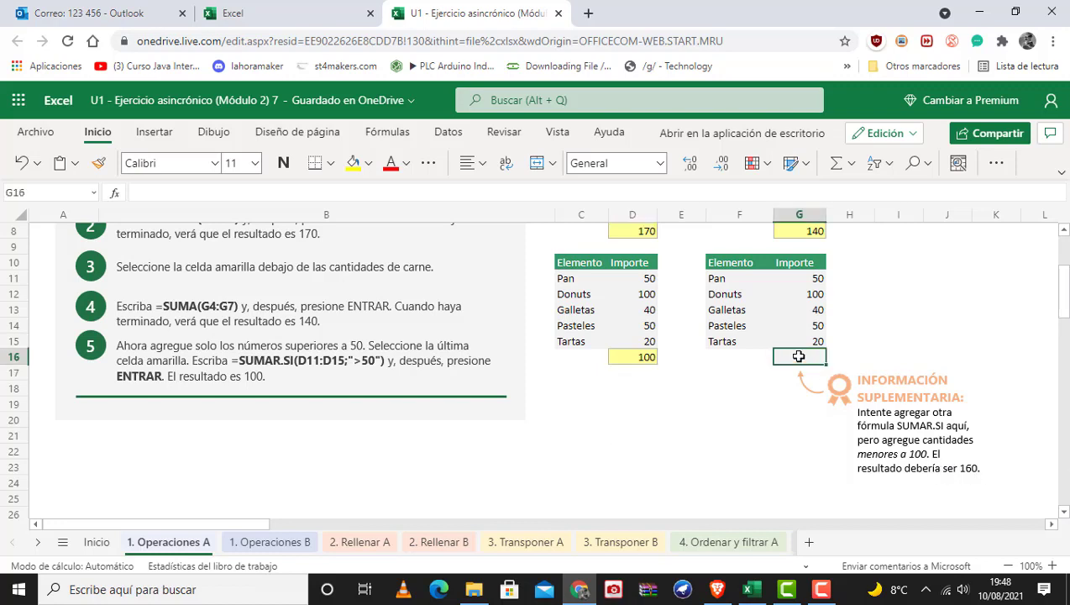
{"action": "type", "text": "=su"}
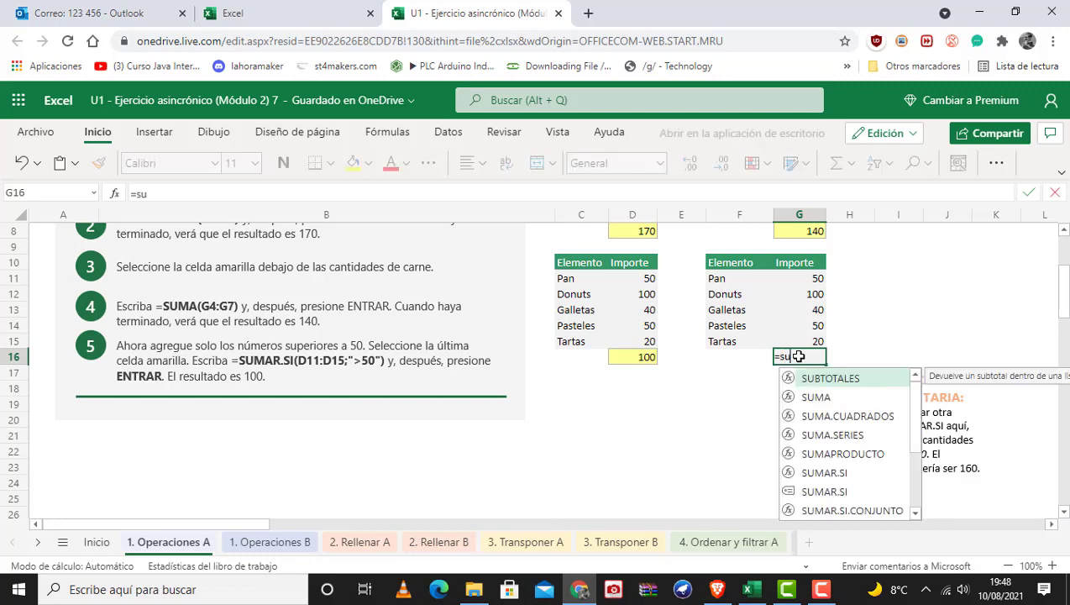
{"action": "type", "text": "mar"}
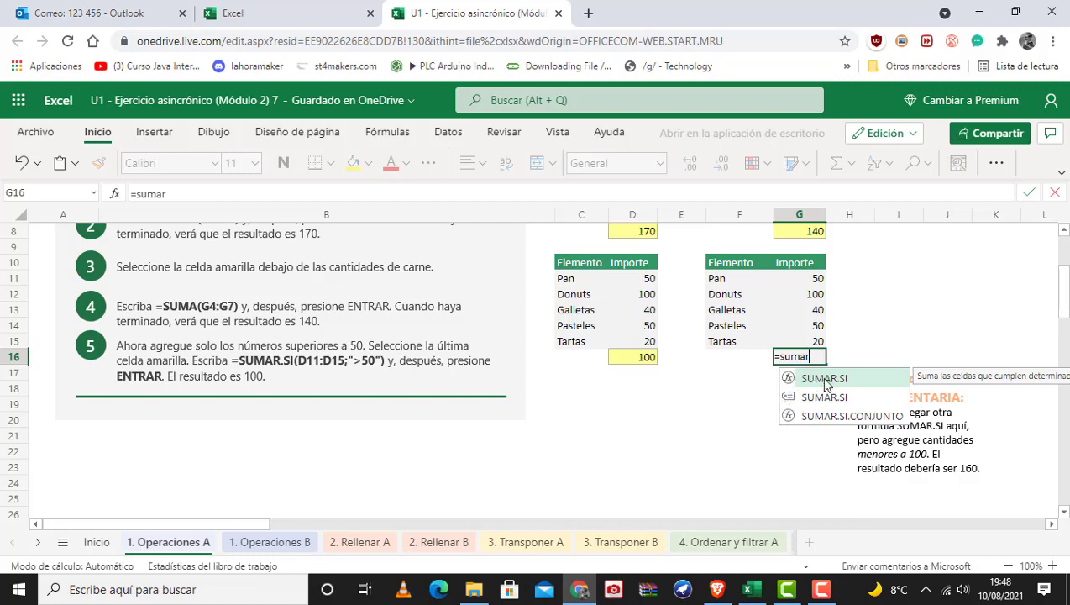
{"action": "double_click", "coordinate": [826, 383]}
{"action": "mouse_move", "coordinate": [787, 589]}
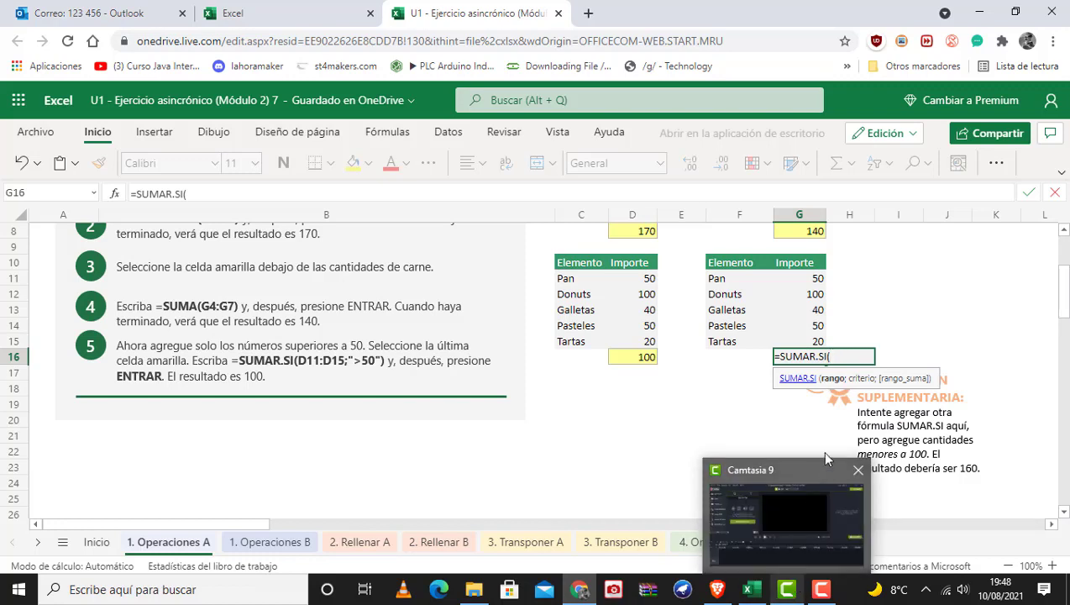
{"action": "left_click", "coordinate": [803, 282]}
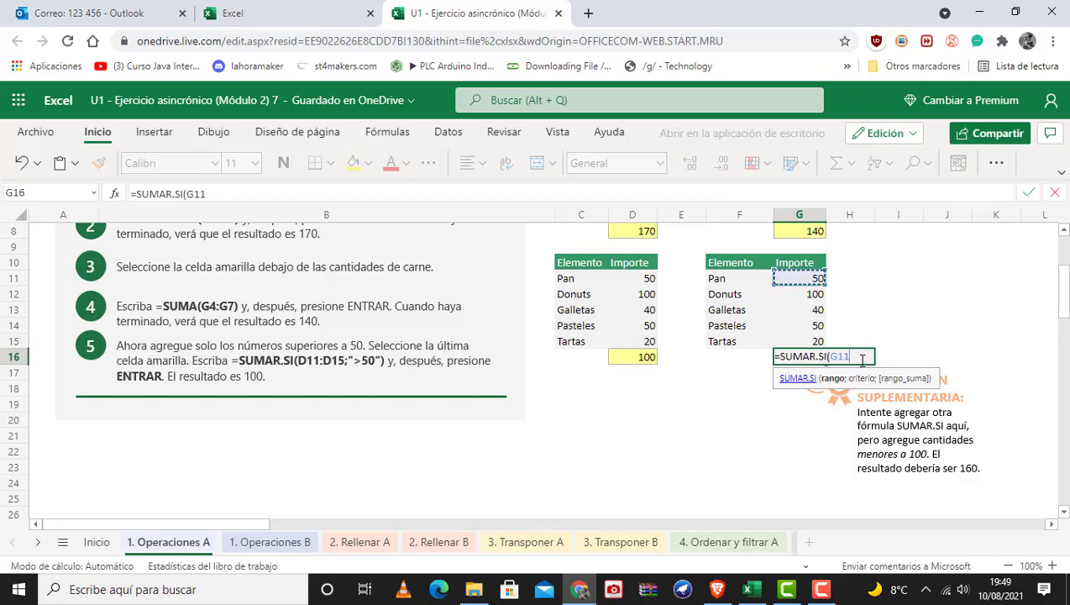
{"action": "type", "text": ":g15"}
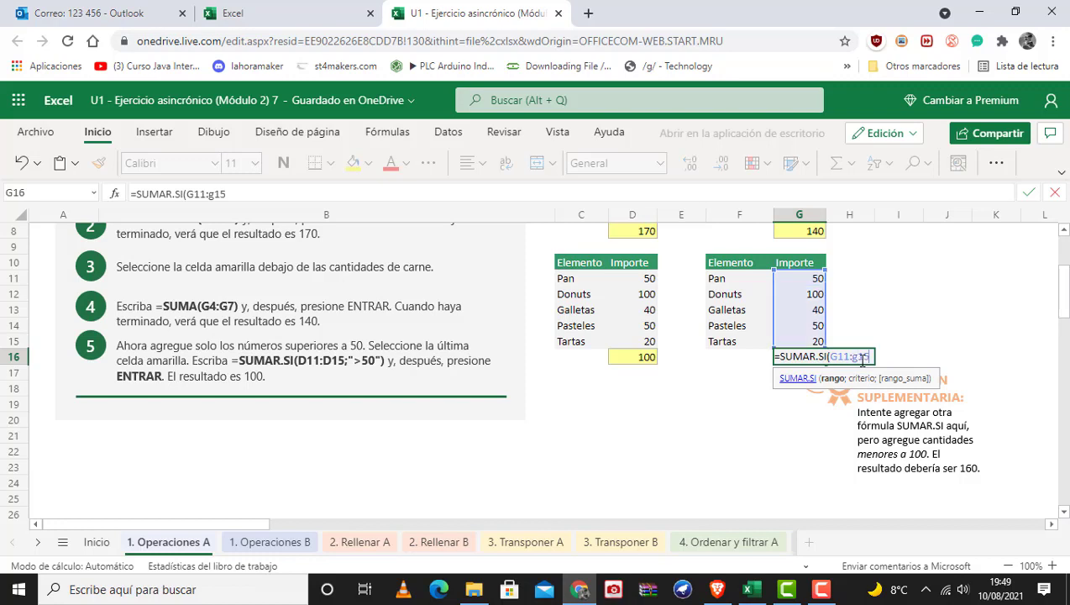
{"action": "type", "text": ";"}
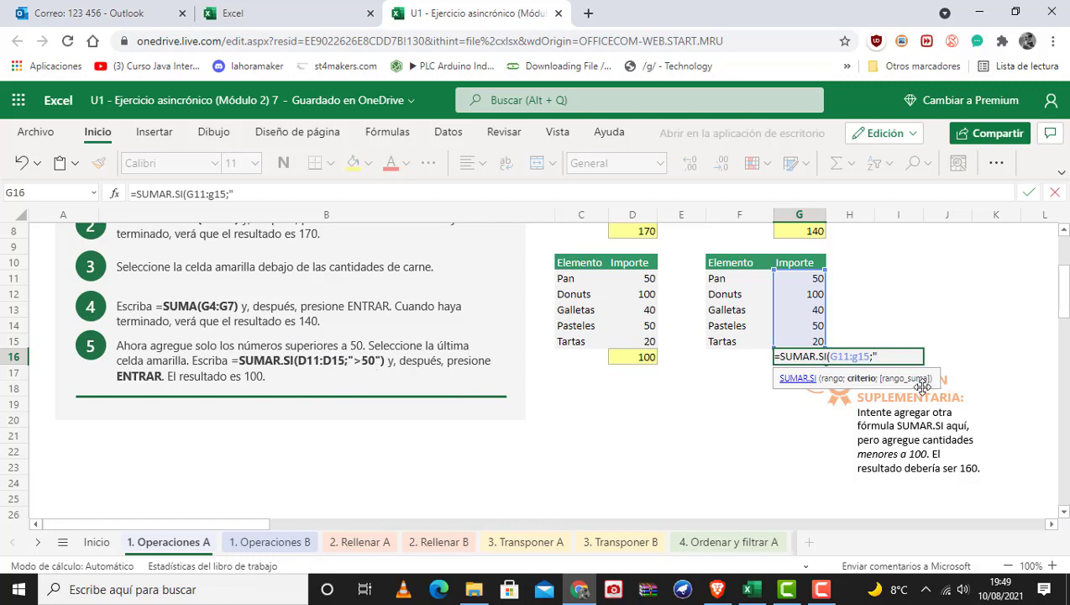
{"action": "type", "text": ">"}
{"action": "type", "text": "<"}
{"action": "type", "text": "100"}
{"action": "type", "text": "\""}
{"action": "type", "text": ")"}
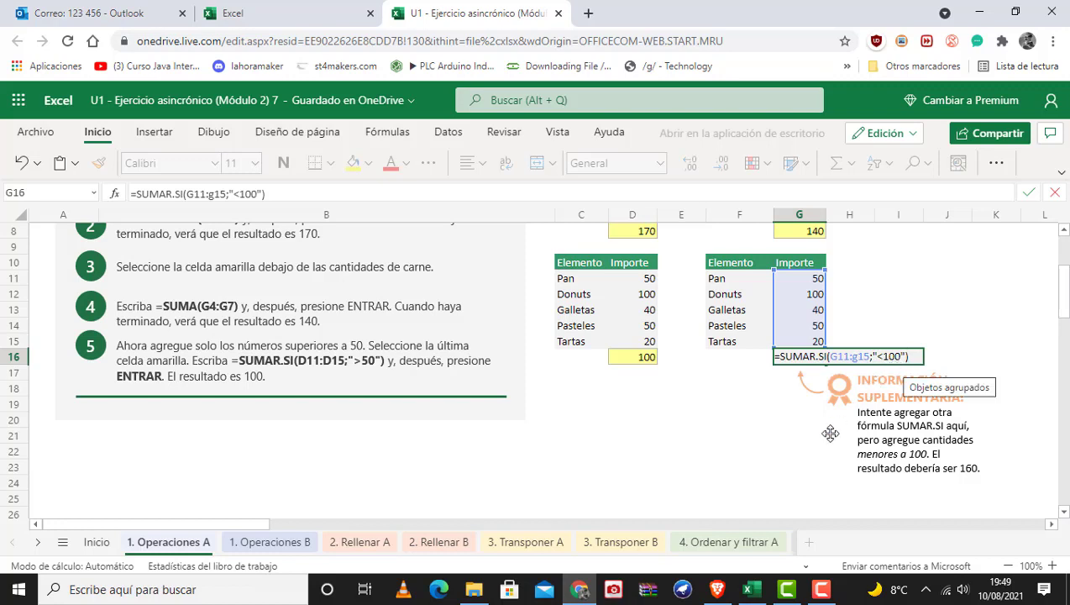
{"action": "key", "text": "Return"}
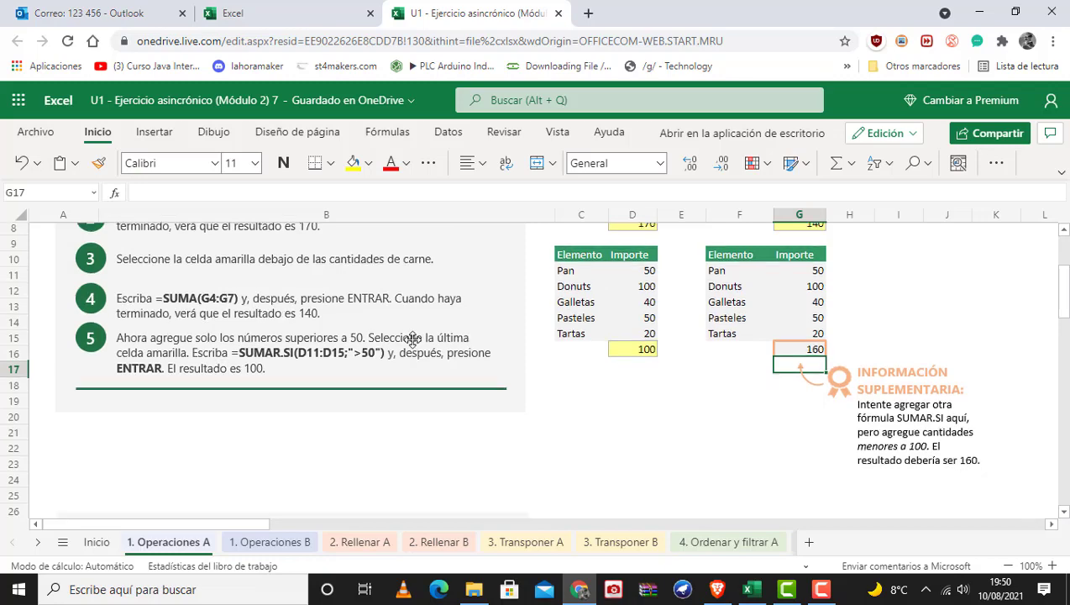
Step: Select the fruit amounts D38:D41 in the "Más información sobre la función SUMA" section to check their quick total in the status bar
{"action": "scroll", "coordinate": [411, 340], "scroll_direction": "down", "scroll_amount": 5}
{"action": "scroll", "coordinate": [413, 339], "scroll_direction": "down", "scroll_amount": 2}
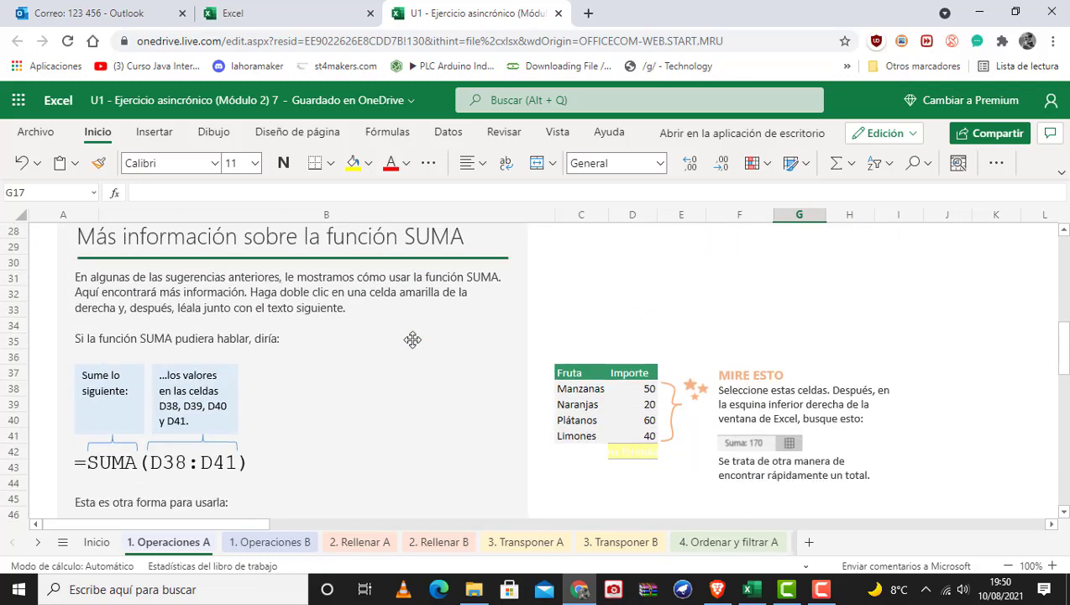
{"action": "scroll", "coordinate": [412, 339], "scroll_direction": "down", "scroll_amount": 2}
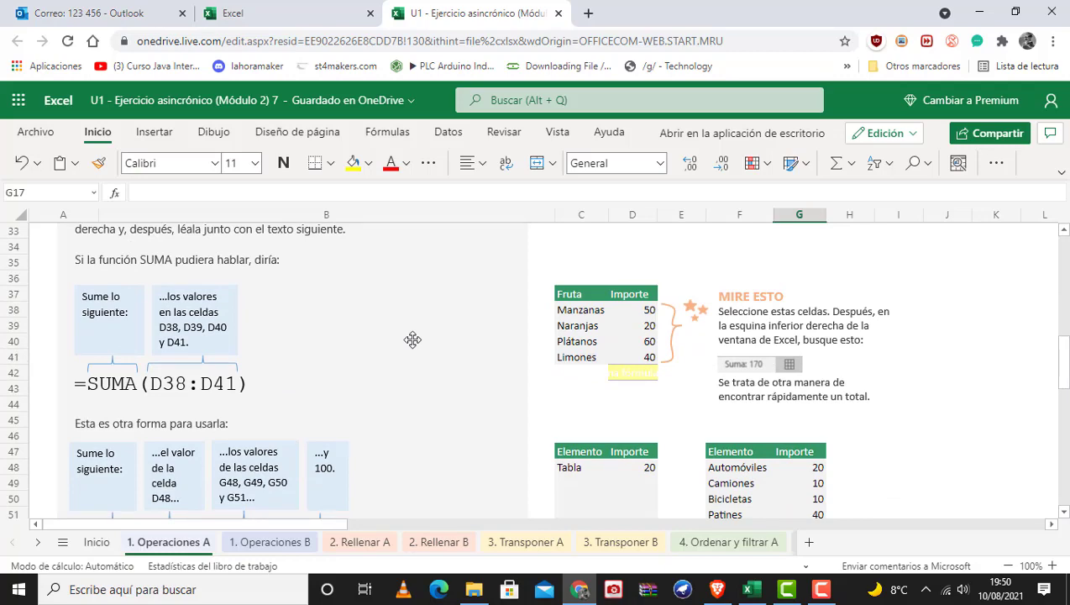
{"action": "scroll", "coordinate": [412, 340], "scroll_direction": "up", "scroll_amount": 2}
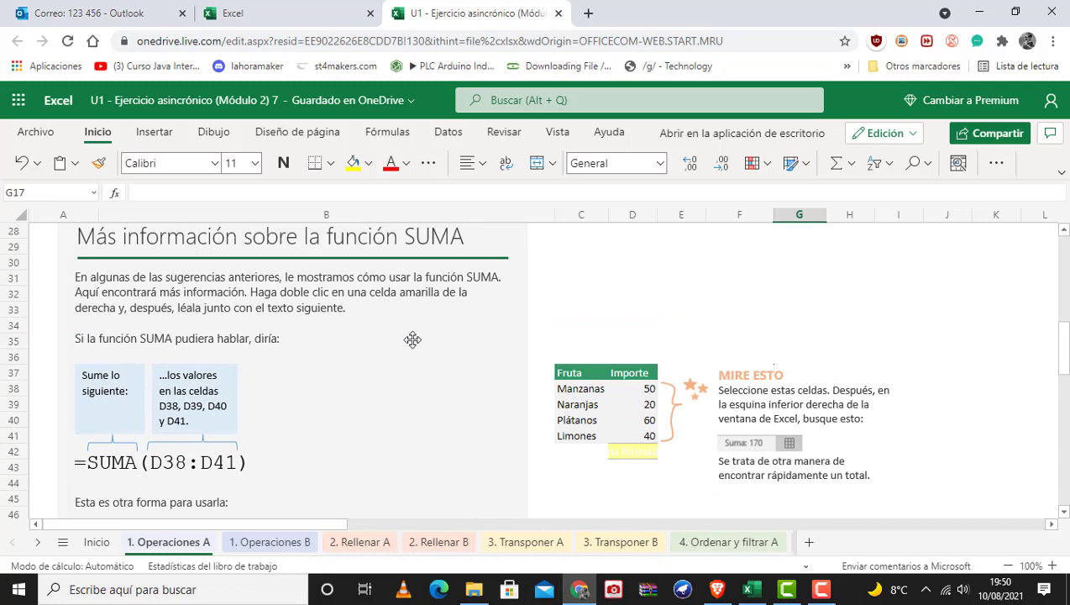
{"action": "scroll", "coordinate": [413, 339], "scroll_direction": "down", "scroll_amount": 2}
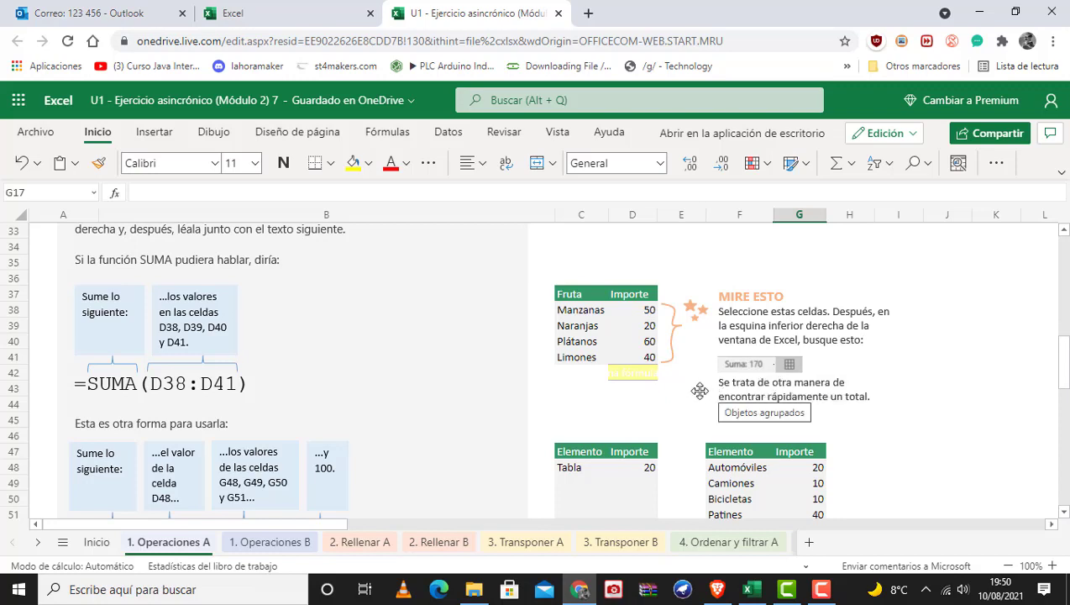
{"action": "left_click", "coordinate": [630, 312]}
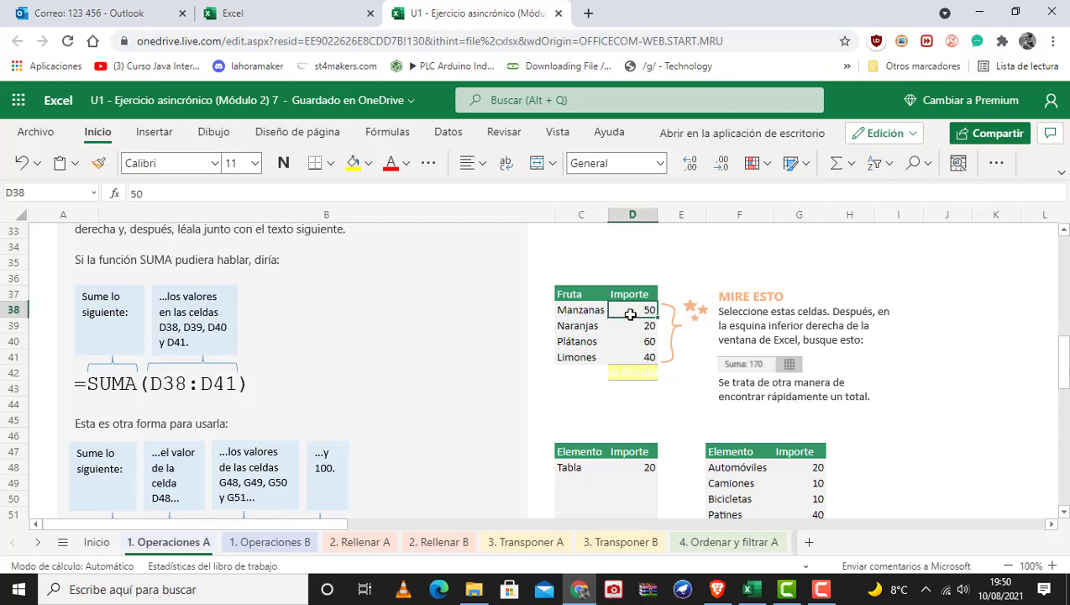
{"action": "left_click_drag", "start_coordinate": [629, 314], "coordinate": [630, 361]}
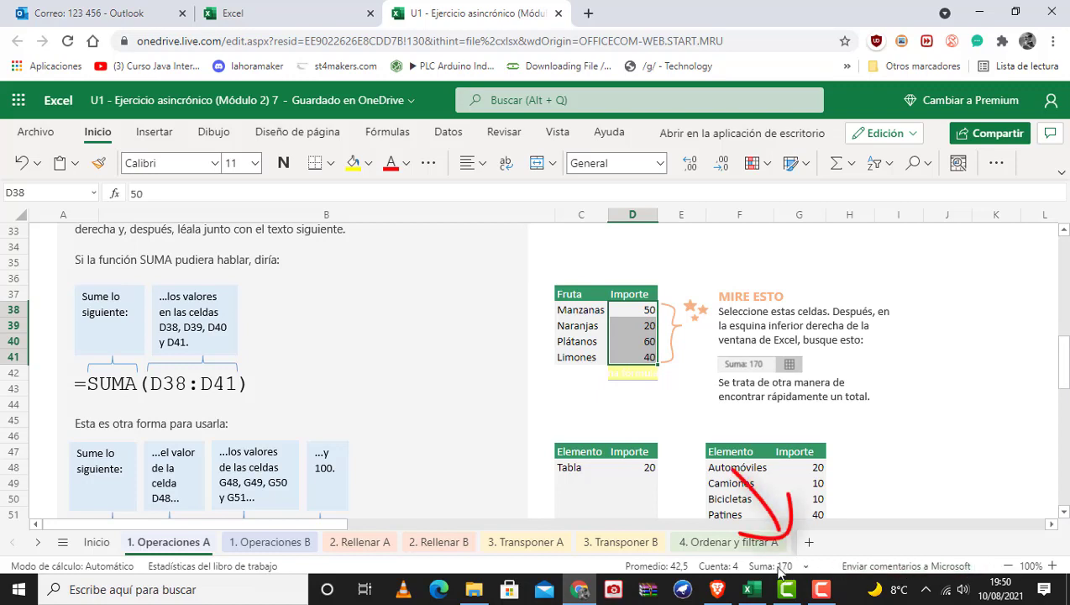
Step: Customize the status bar to show Promedio, Cuenta, Recuento numérico, Mín., Máx. and Suma for the selected cells
{"action": "left_click", "coordinate": [805, 567]}
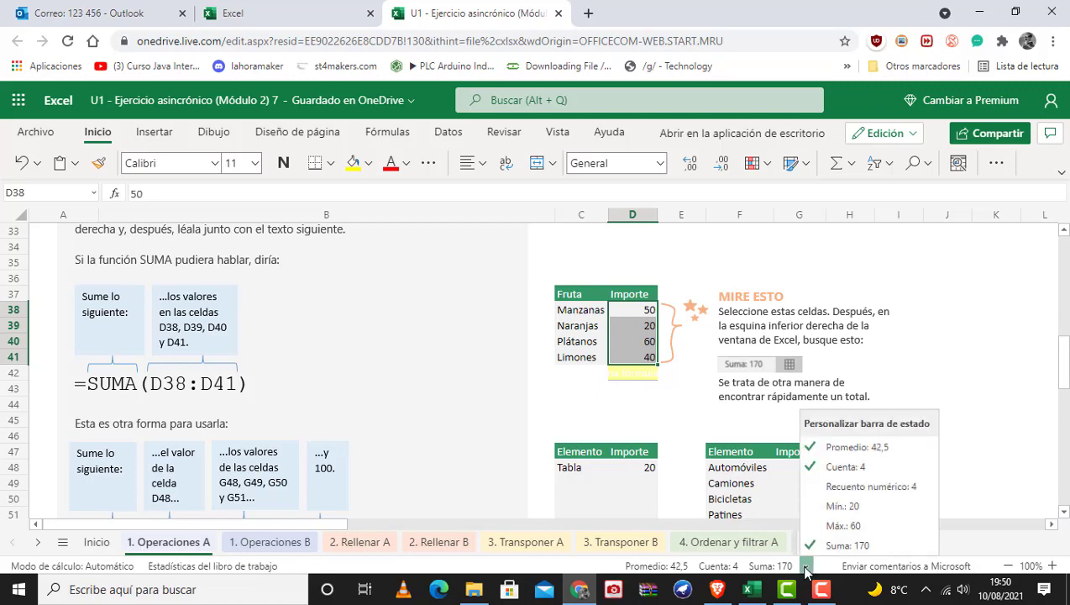
{"action": "left_click", "coordinate": [805, 569]}
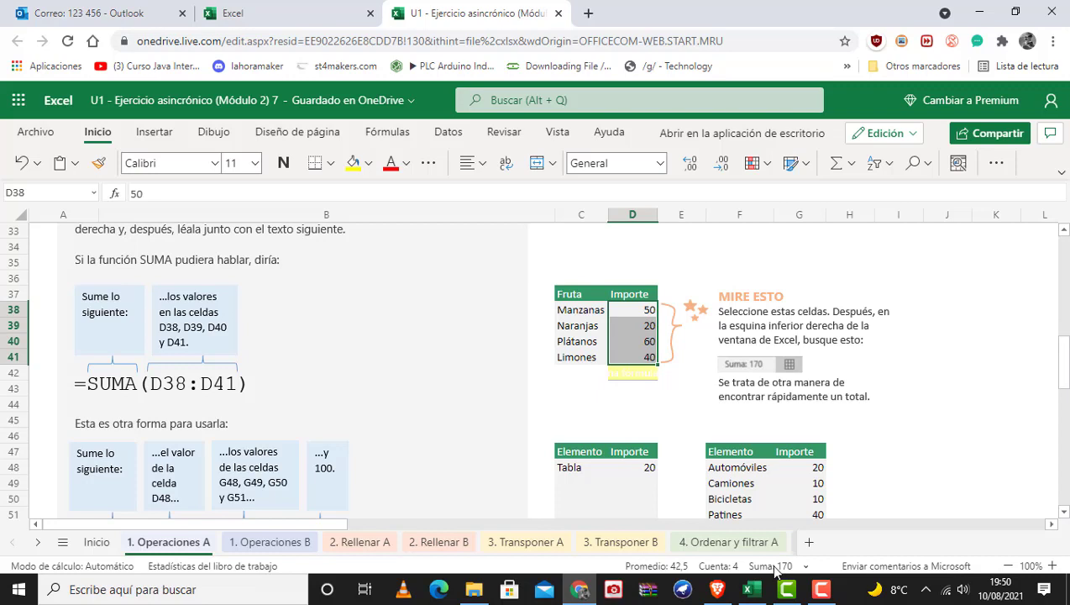
{"action": "left_click", "coordinate": [804, 567]}
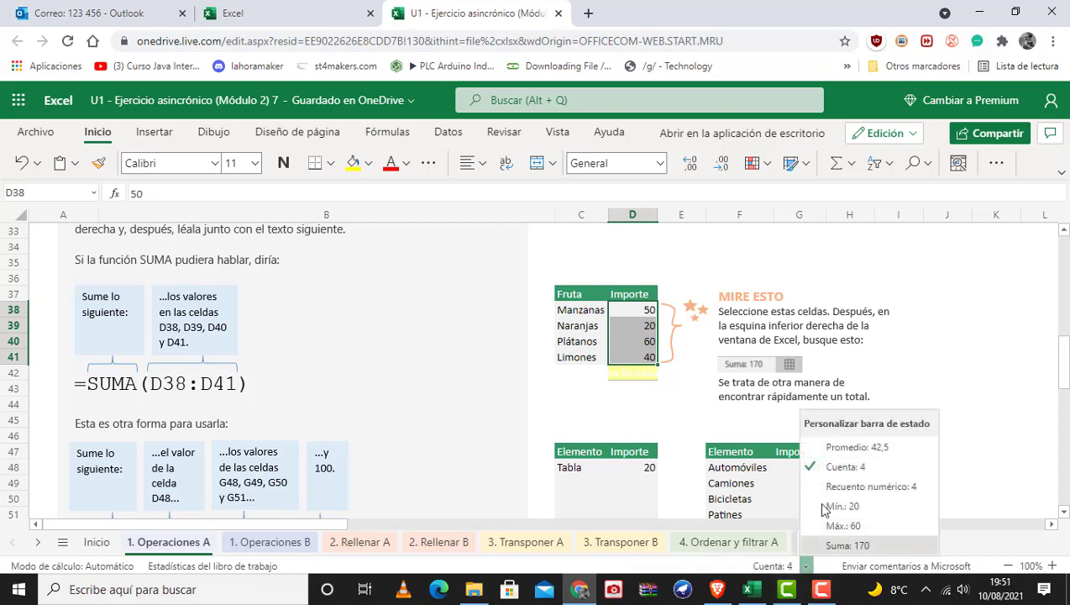
{"action": "left_click", "coordinate": [845, 473]}
{"action": "left_click", "coordinate": [838, 544]}
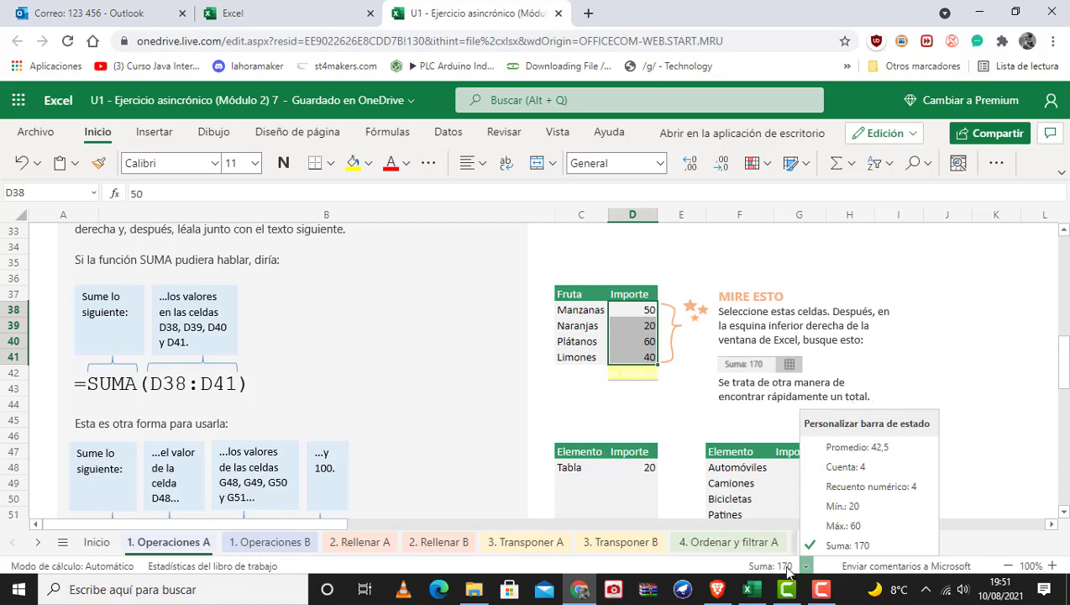
{"action": "left_click", "coordinate": [837, 525]}
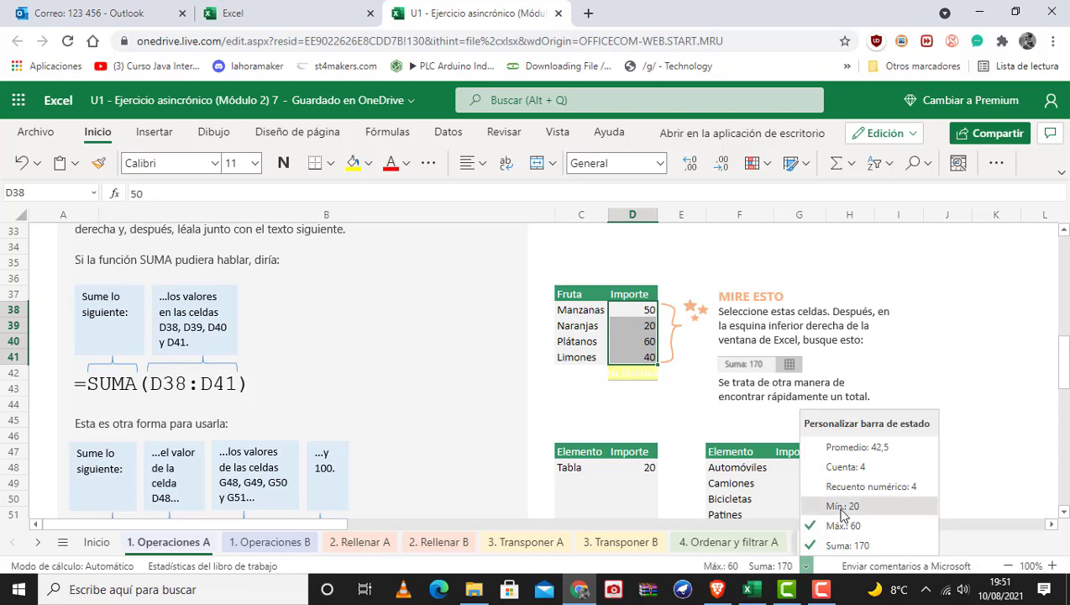
{"action": "left_click", "coordinate": [842, 512]}
{"action": "left_click", "coordinate": [869, 492]}
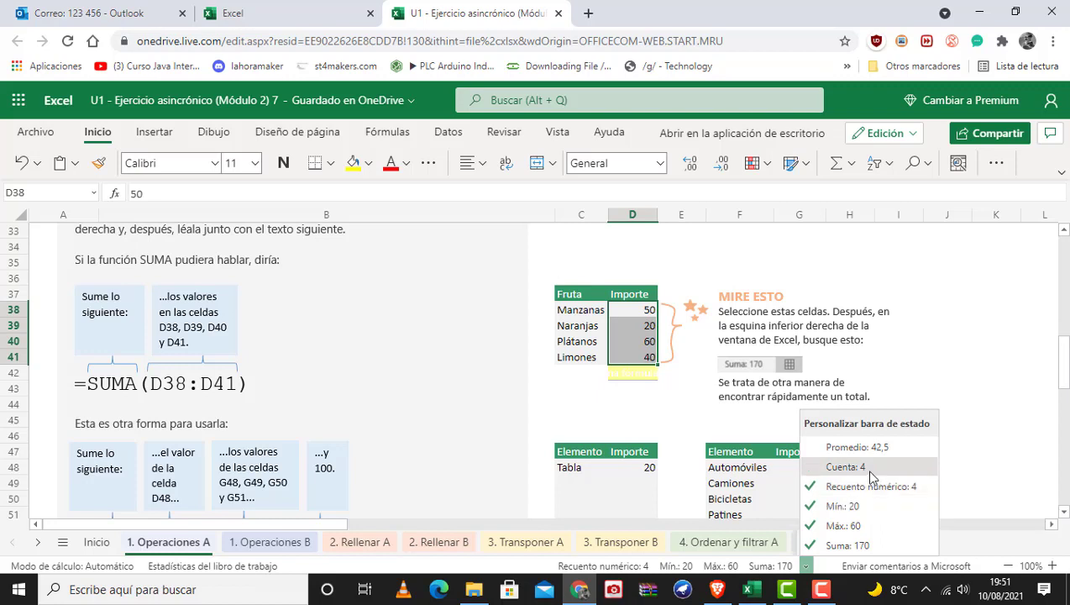
{"action": "left_click", "coordinate": [871, 467]}
{"action": "left_click", "coordinate": [870, 448]}
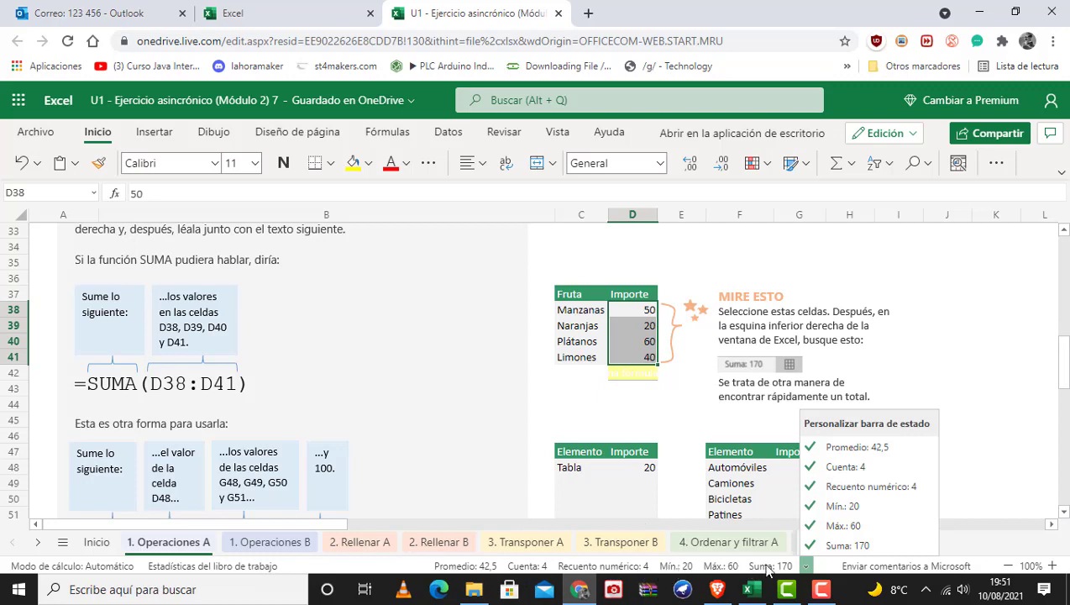
Step: Total the fruit amounts in yellow cell D42 with =SUMA(D38:D41) and compare the result with the status bar sum
{"action": "left_click", "coordinate": [627, 372]}
{"action": "left_click", "coordinate": [634, 371]}
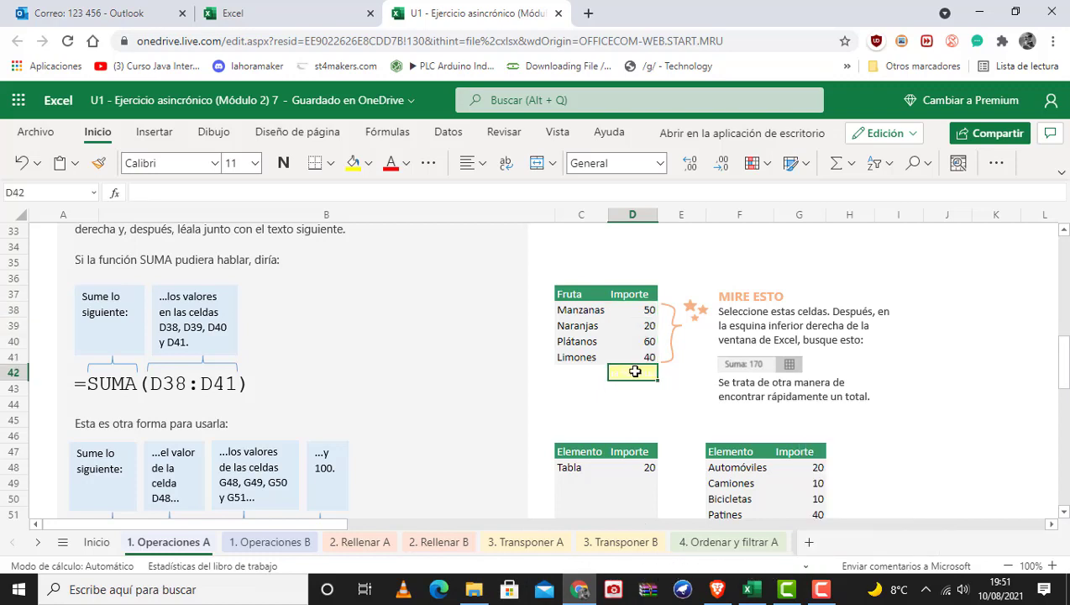
{"action": "type", "text": "="}
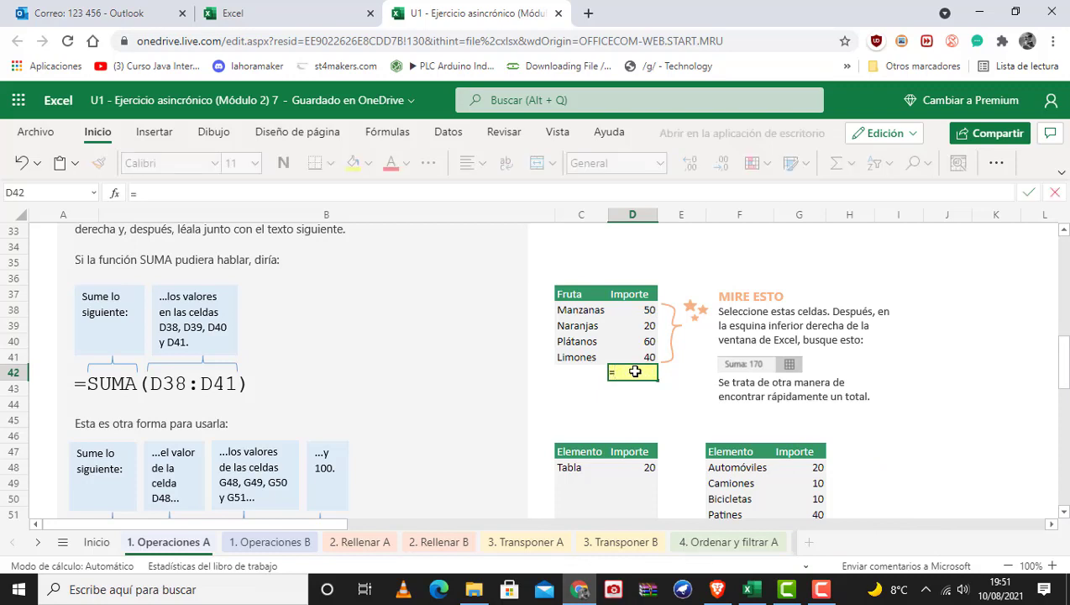
{"action": "type", "text": "suma("}
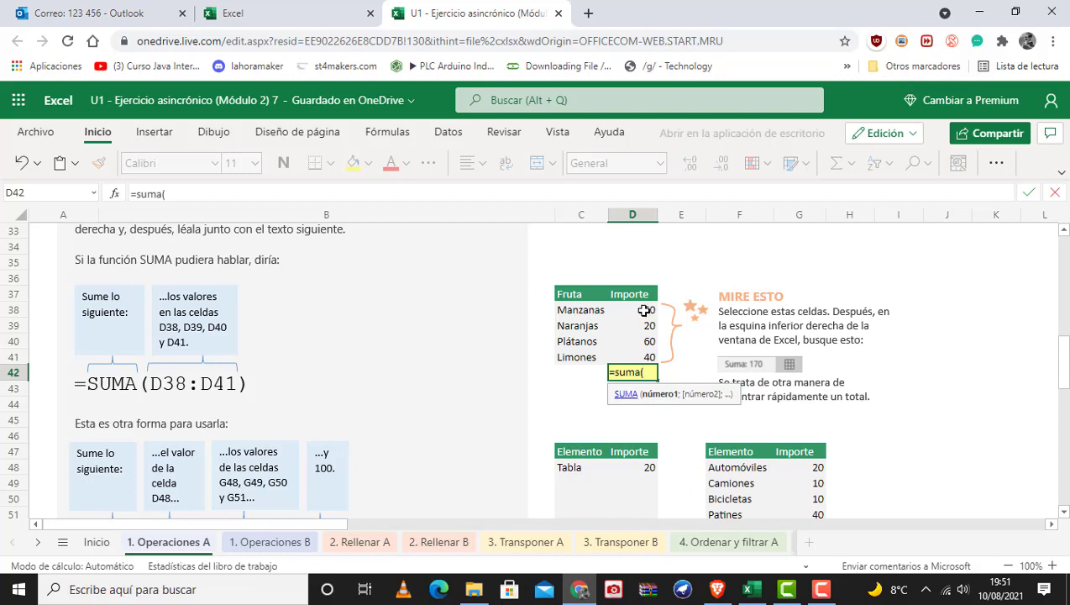
{"action": "left_click_drag", "start_coordinate": [643, 312], "coordinate": [643, 351]}
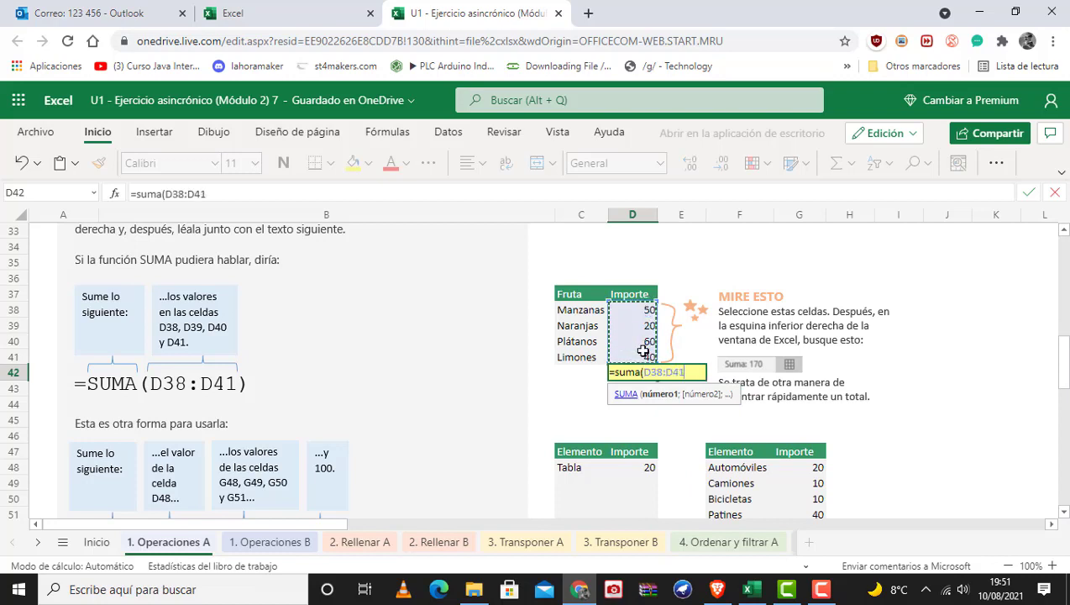
{"action": "key", "text": "Return"}
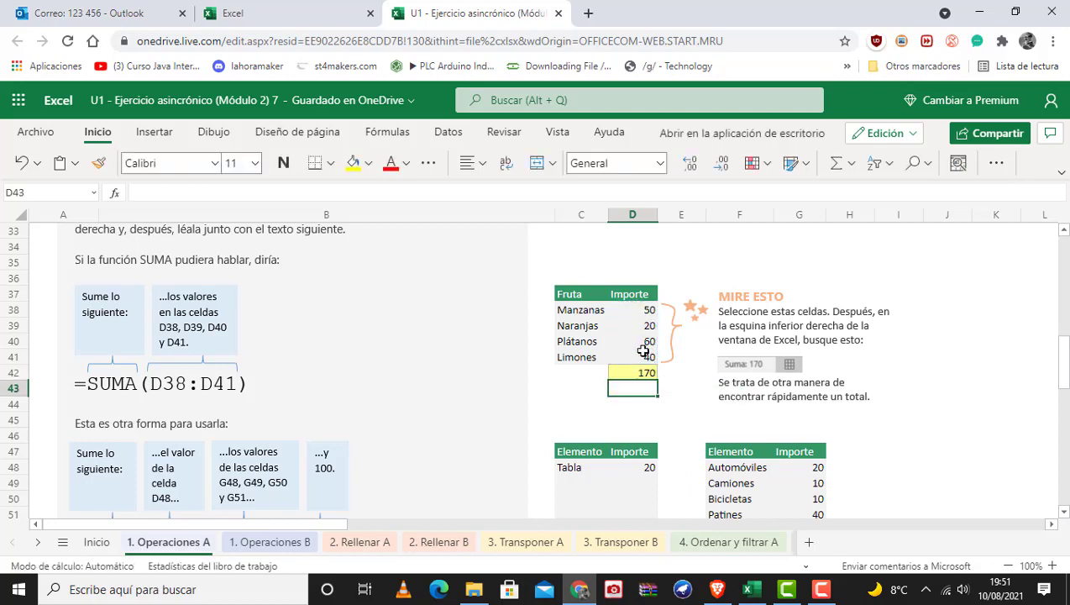
{"action": "left_click_drag", "start_coordinate": [621, 309], "coordinate": [628, 355]}
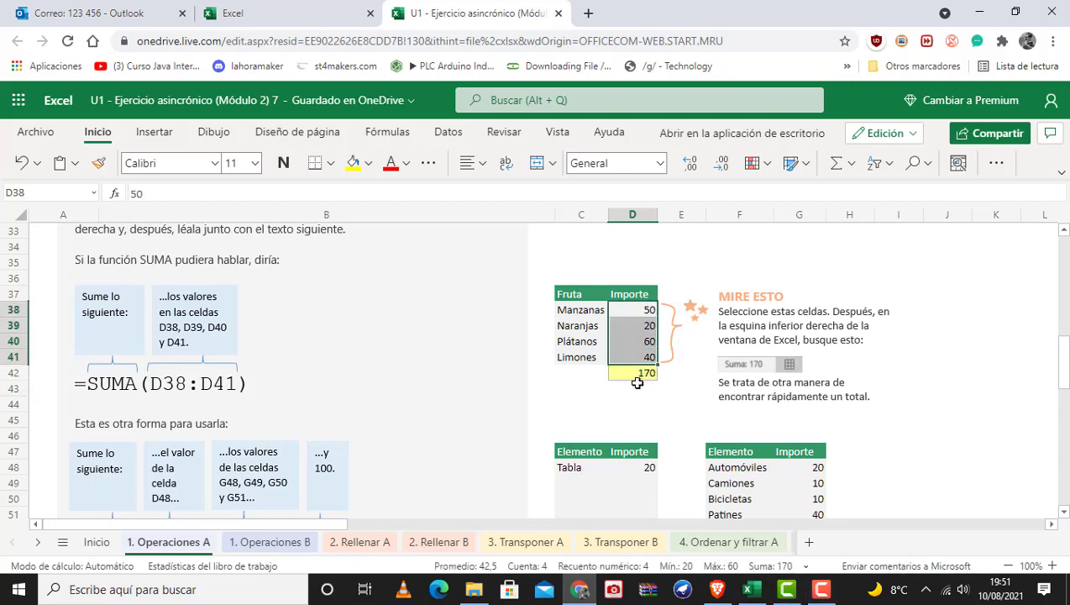
{"action": "left_click", "coordinate": [565, 402]}
Step: Examine the amounts G48:G51 and D48 that the second form of the SUMA function combines
{"action": "scroll", "coordinate": [566, 403], "scroll_direction": "down", "scroll_amount": 3}
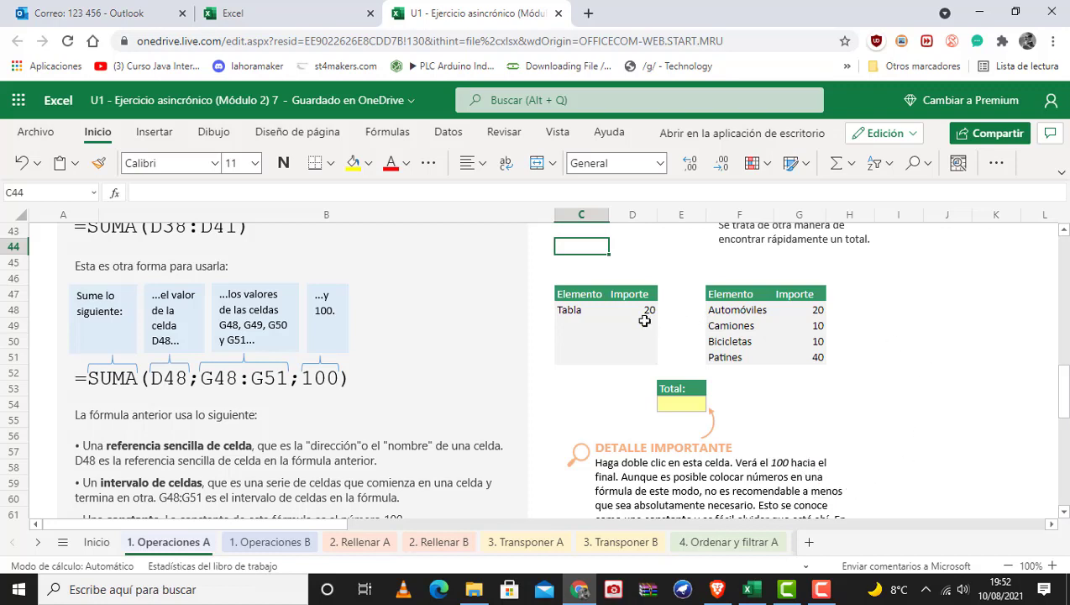
{"action": "left_click_drag", "start_coordinate": [811, 309], "coordinate": [806, 358]}
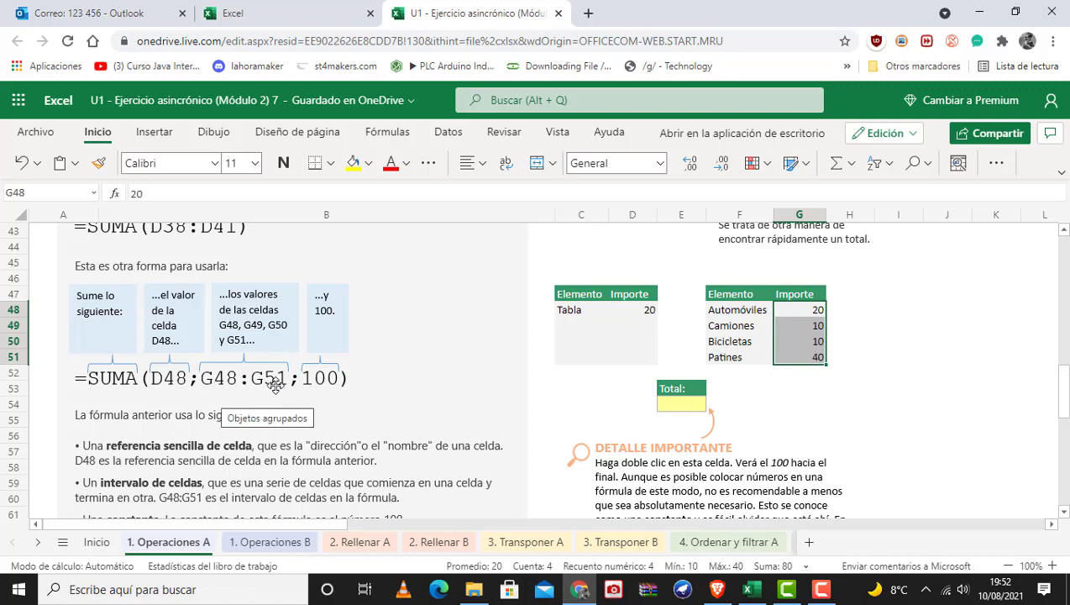
{"action": "left_click", "coordinate": [632, 309]}
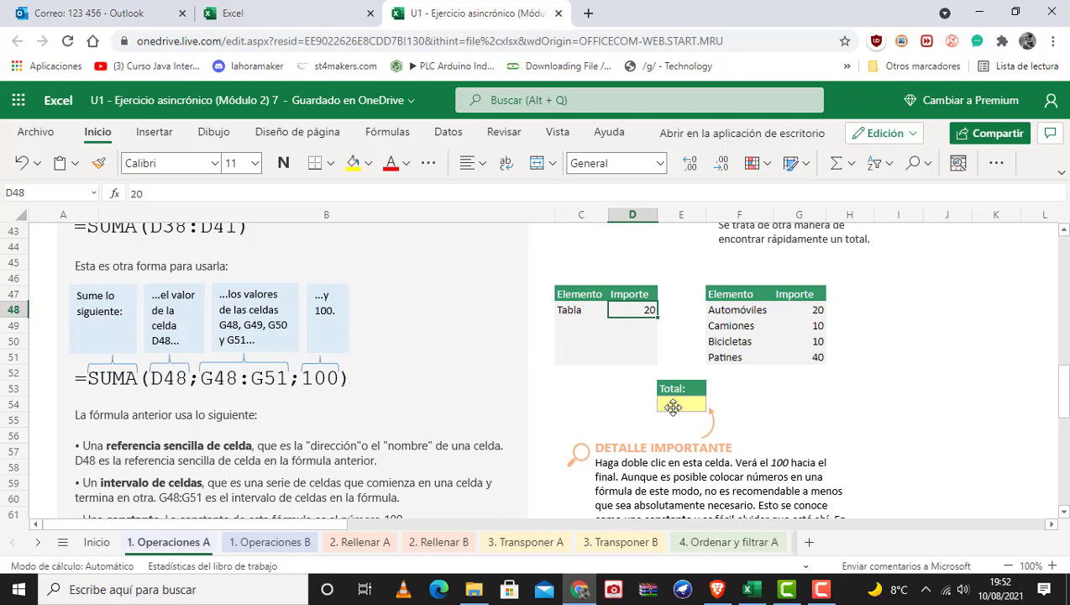
Step: Total the D48 amount, the G48:G51 amounts and the constant 100 in yellow cell E54 with =SUMA(D48;G48:G51;100)
{"action": "left_click", "coordinate": [673, 408]}
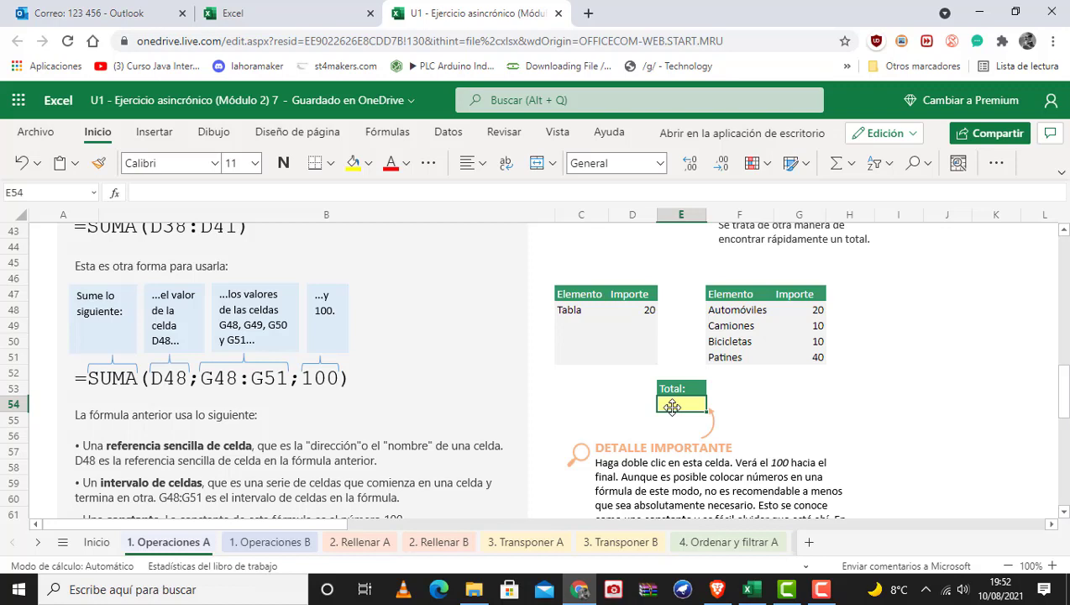
{"action": "type", "text": "="}
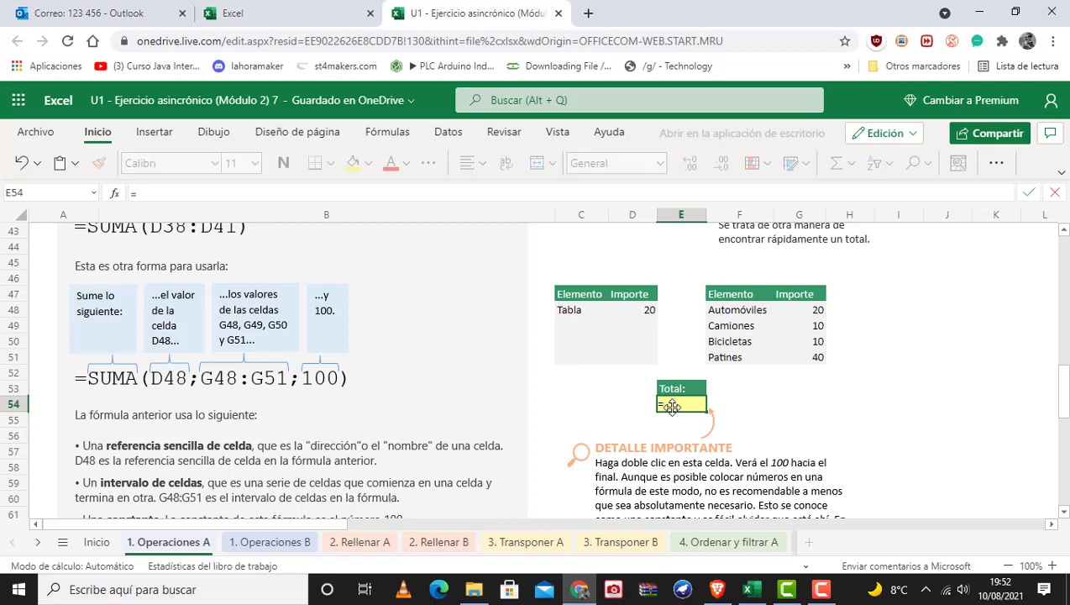
{"action": "type", "text": "suma"}
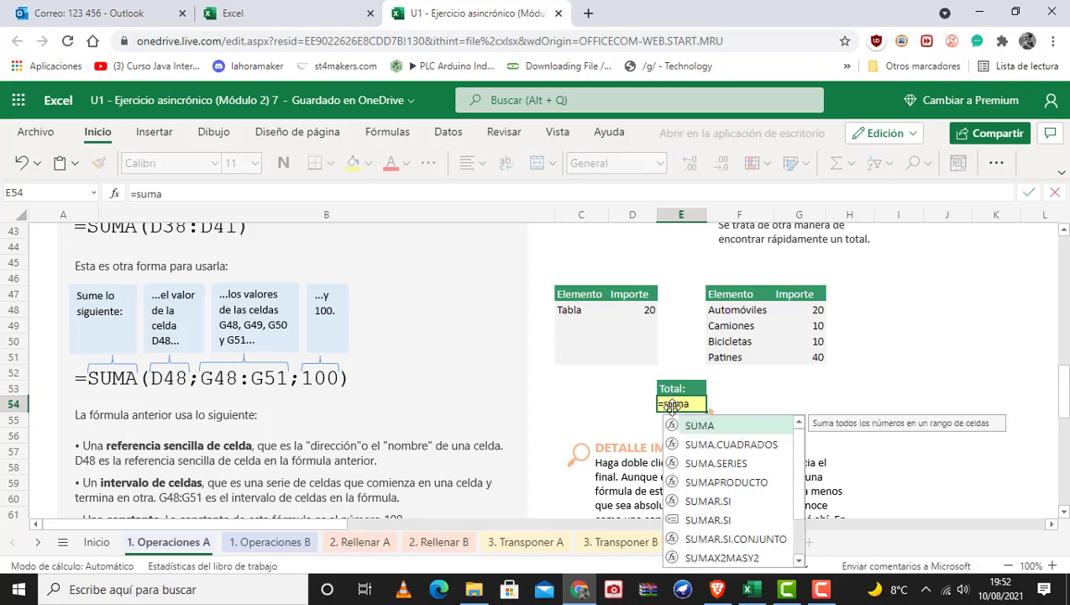
{"action": "type", "text": "("}
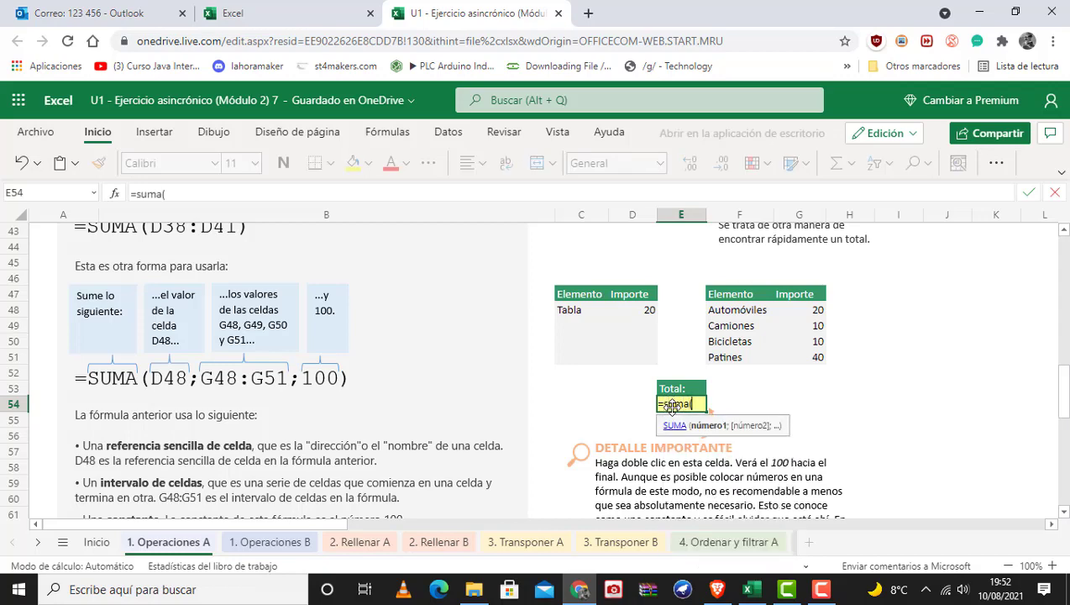
{"action": "left_click", "coordinate": [651, 309]}
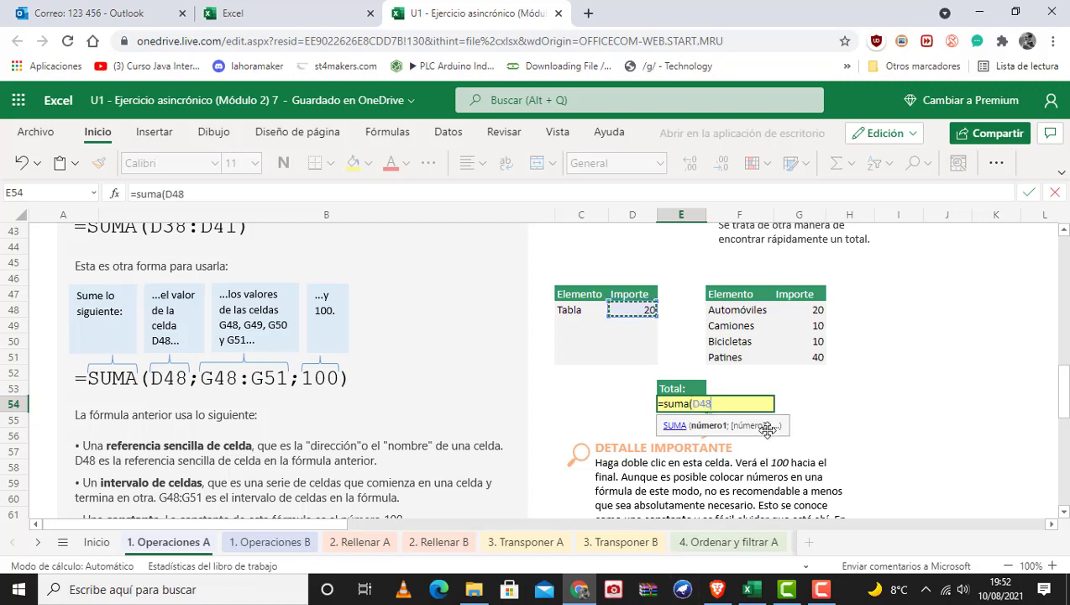
{"action": "mouse_move", "coordinate": [805, 308]}
{"action": "left_mouse_down"}
{"action": "mouse_move", "coordinate": [805, 344]}
{"action": "mouse_move", "coordinate": [799, 309]}
{"action": "left_mouse_up"}
{"action": "left_click", "coordinate": [646, 311]}
{"action": "type", "text": ";"}
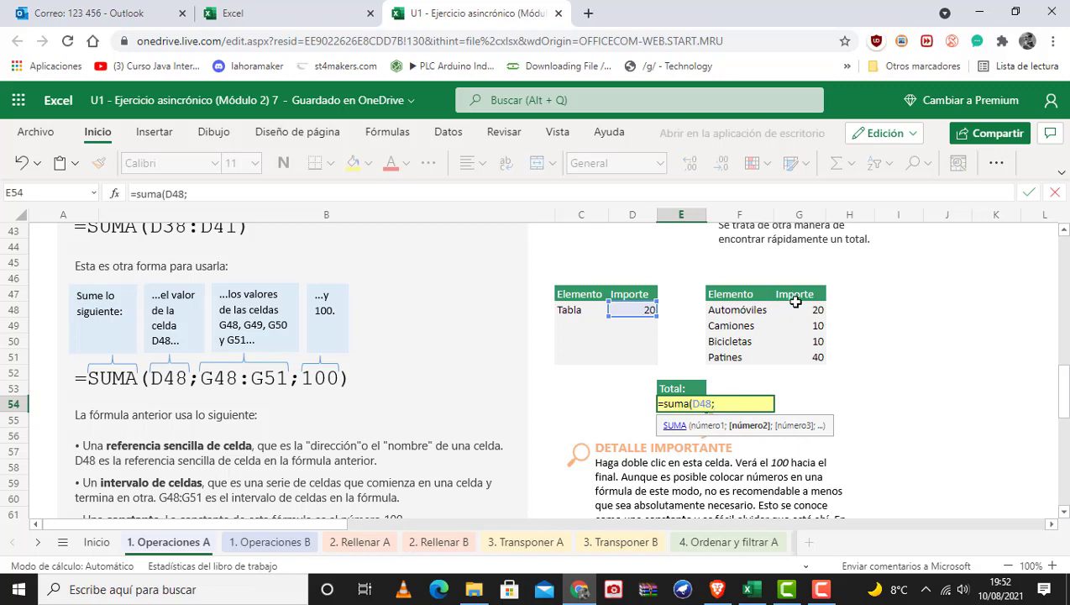
{"action": "left_click_drag", "start_coordinate": [798, 309], "coordinate": [798, 359]}
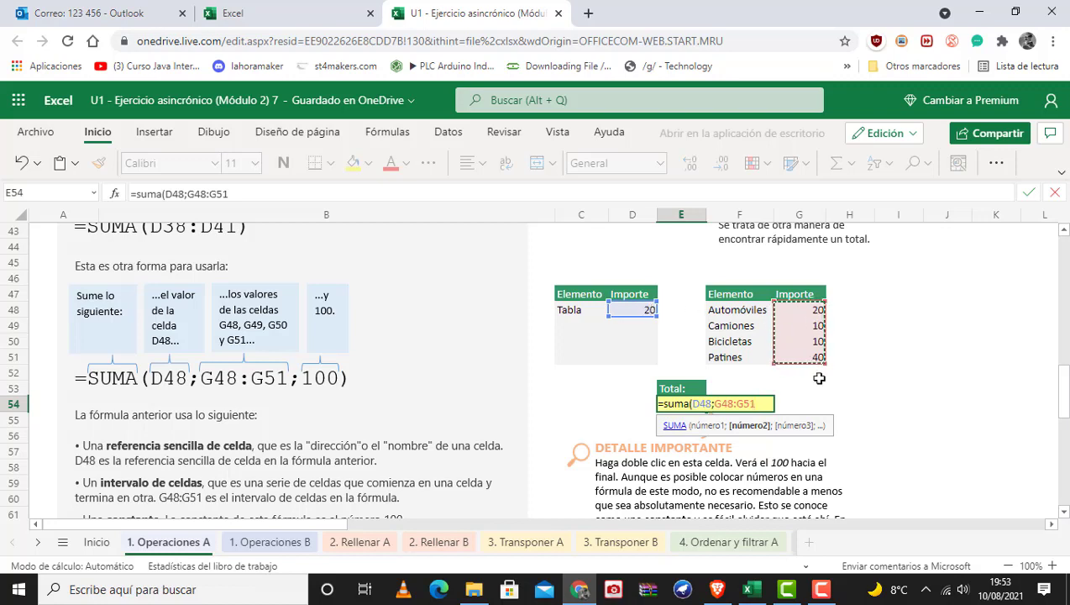
{"action": "type", "text": ";"}
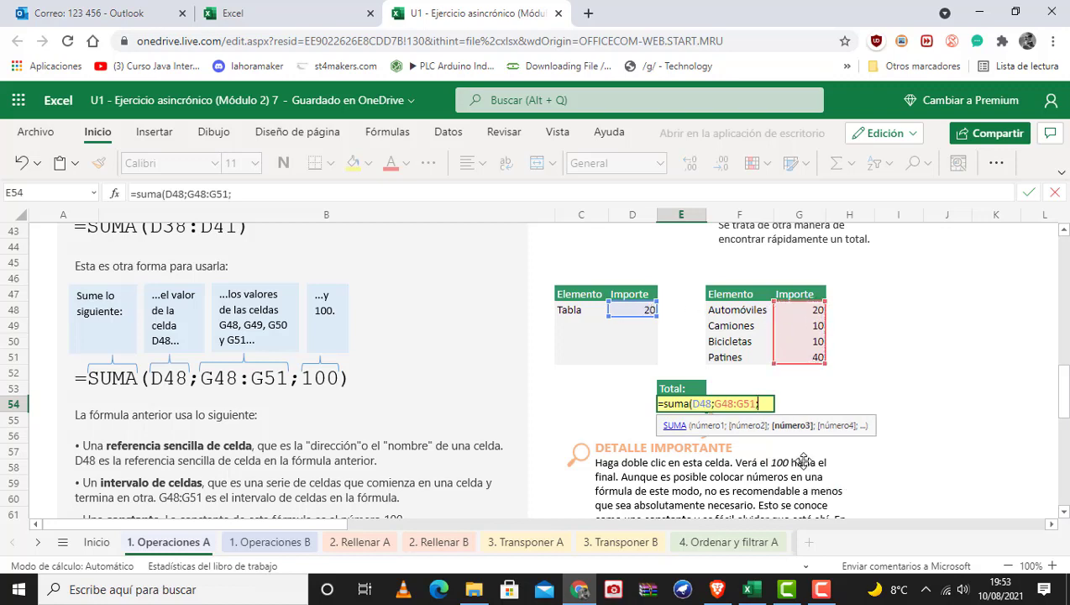
{"action": "type", "text": "100"}
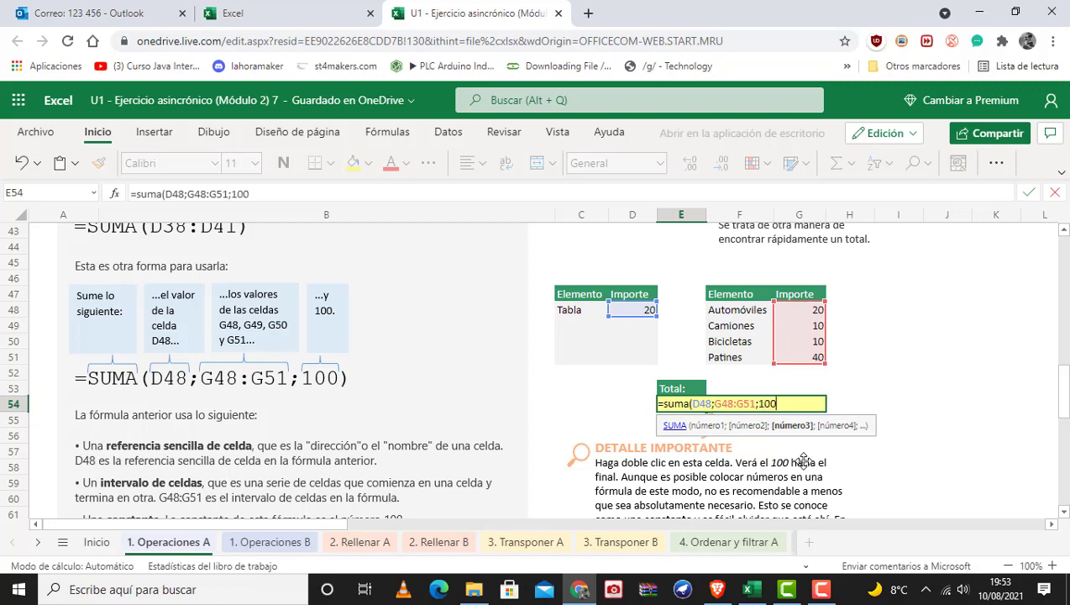
{"action": "type", "text": ")"}
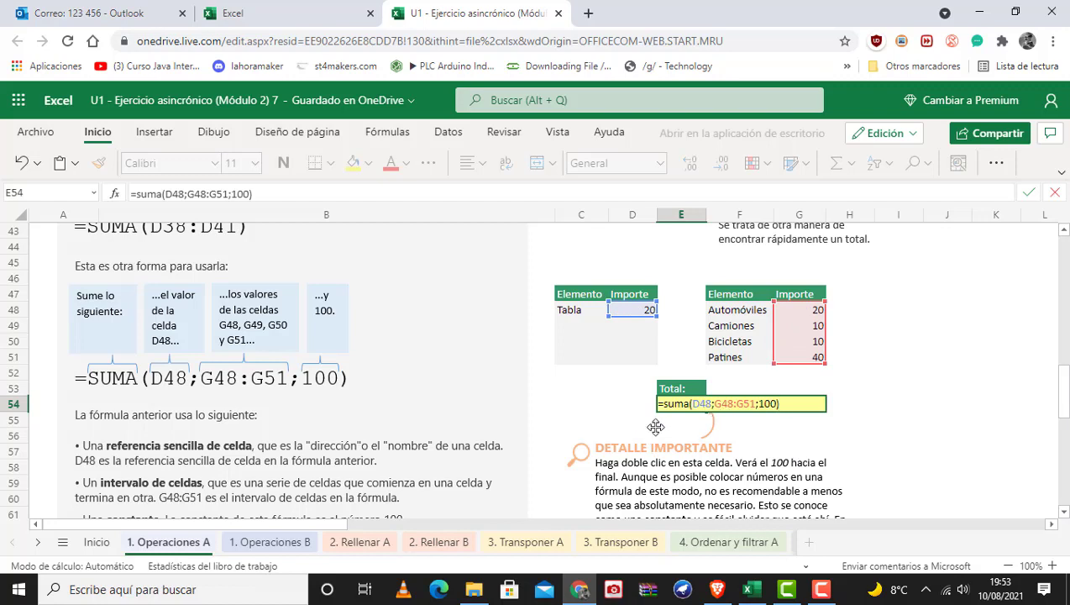
{"action": "key", "text": "Return"}
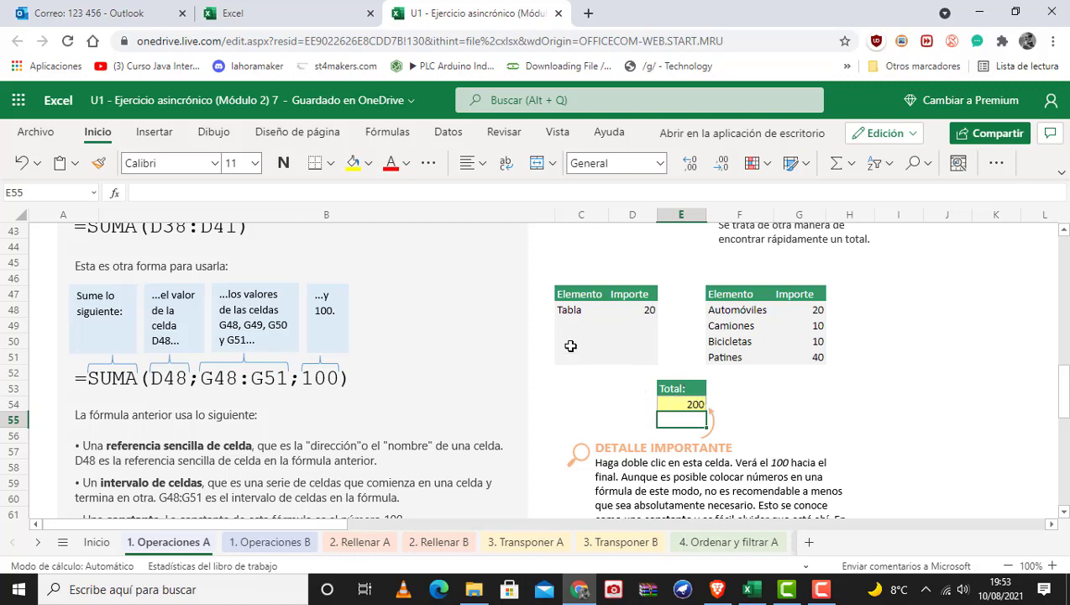
Step: Review the "Más información sobre la función SUMAR.SI" section, its example tables and the note on comparison operators
{"action": "scroll", "coordinate": [570, 345], "scroll_direction": "down", "scroll_amount": 7}
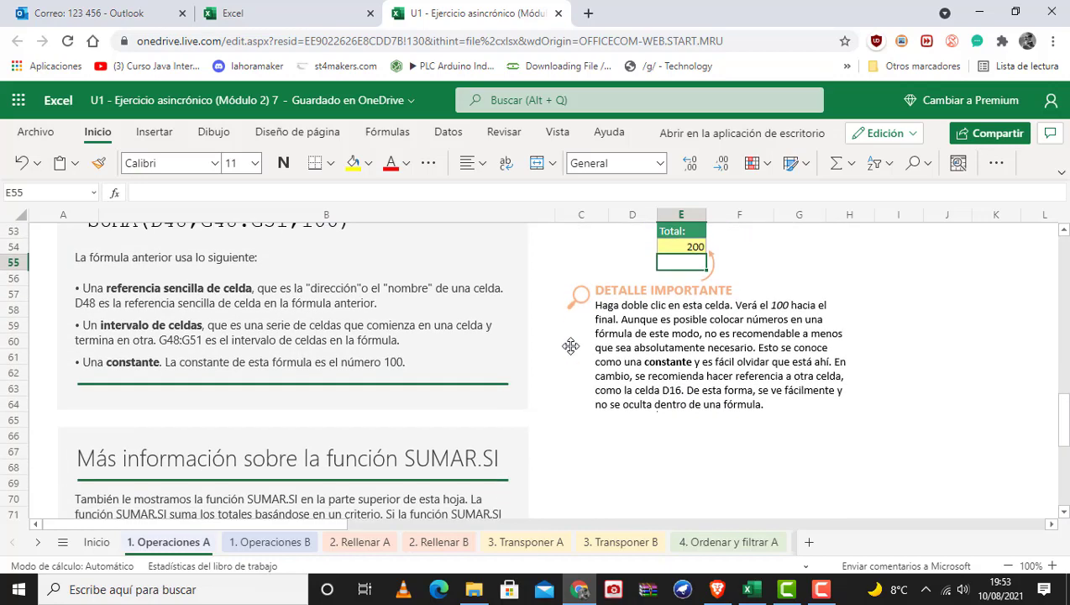
{"action": "scroll", "coordinate": [570, 346], "scroll_direction": "down", "scroll_amount": 2}
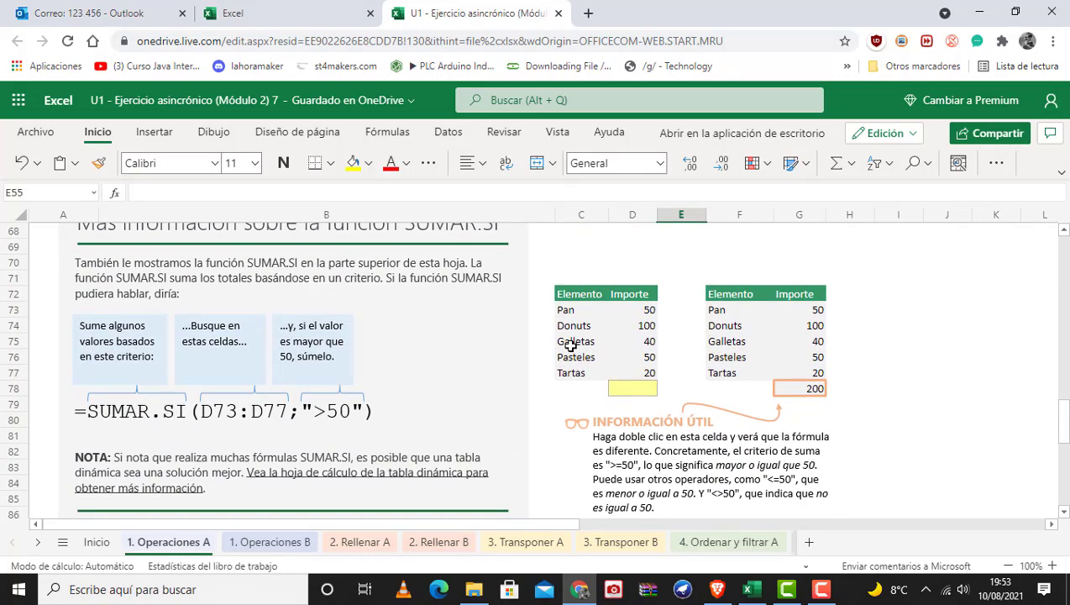
{"action": "scroll", "coordinate": [570, 346], "scroll_direction": "up", "scroll_amount": 2}
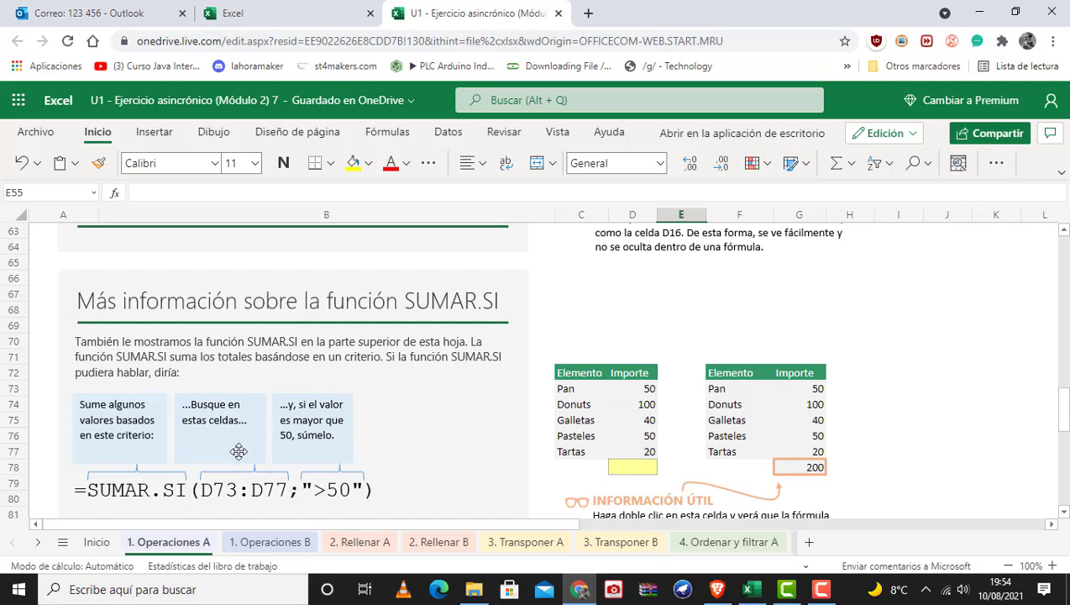
{"action": "scroll", "coordinate": [744, 333], "scroll_direction": "down", "scroll_amount": 3}
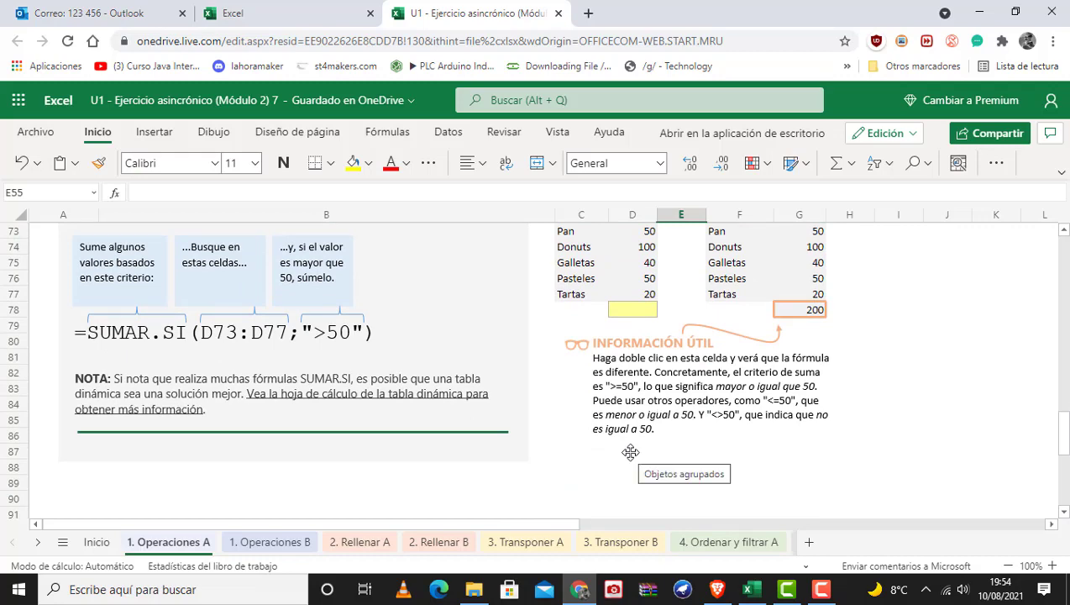
{"action": "scroll", "coordinate": [778, 332], "scroll_direction": "up", "scroll_amount": 2}
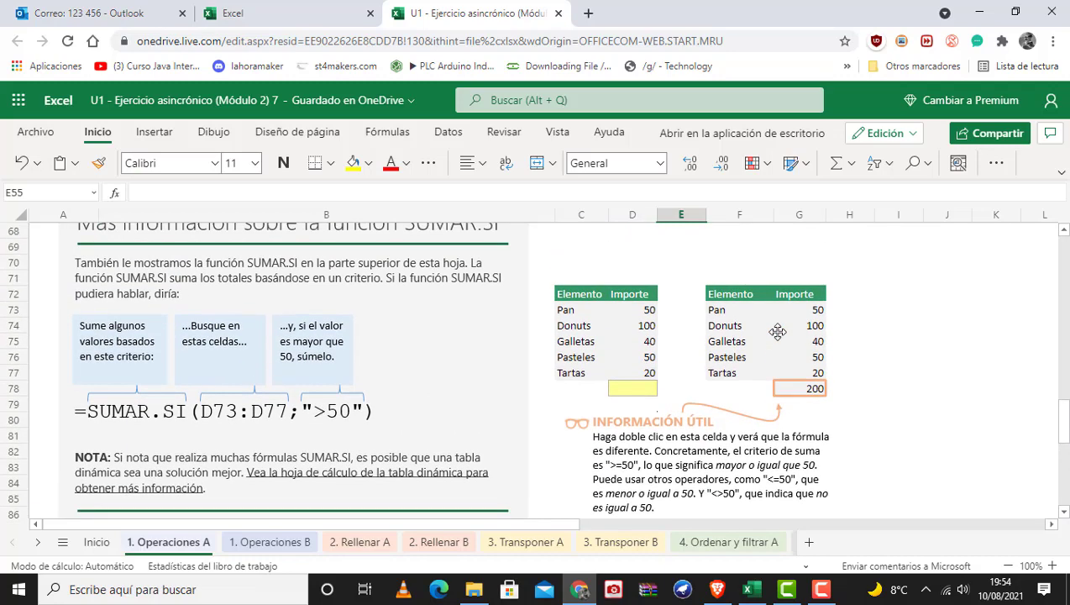
{"action": "scroll", "coordinate": [777, 332], "scroll_direction": "down", "scroll_amount": 2}
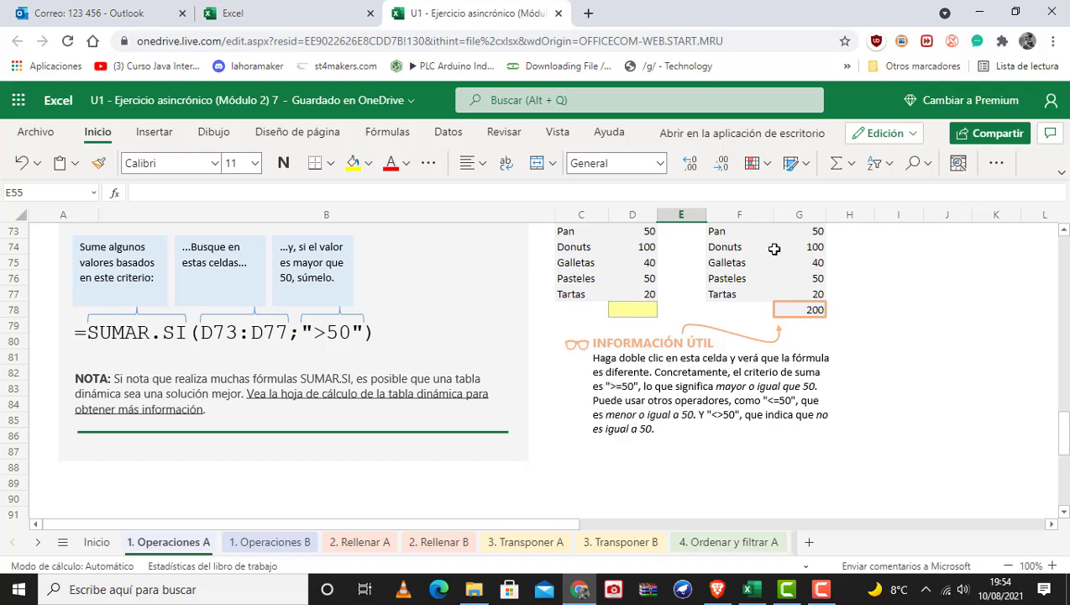
{"action": "scroll", "coordinate": [776, 269], "scroll_direction": "up", "scroll_amount": 2}
{"action": "scroll", "coordinate": [765, 370], "scroll_direction": "up", "scroll_amount": 20}
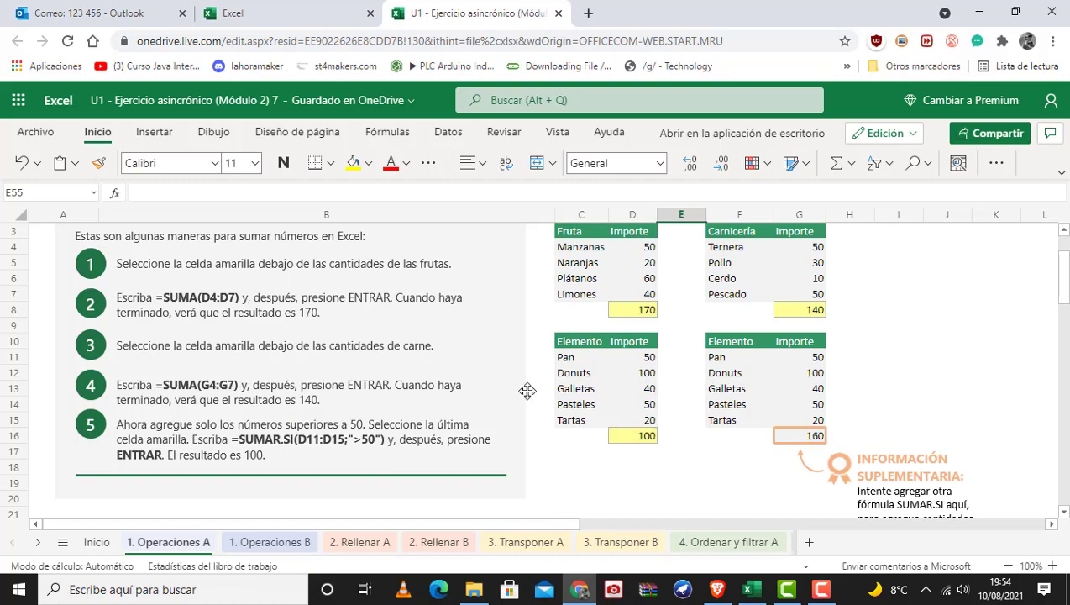
{"action": "scroll", "coordinate": [673, 382], "scroll_direction": "down", "scroll_amount": 12}
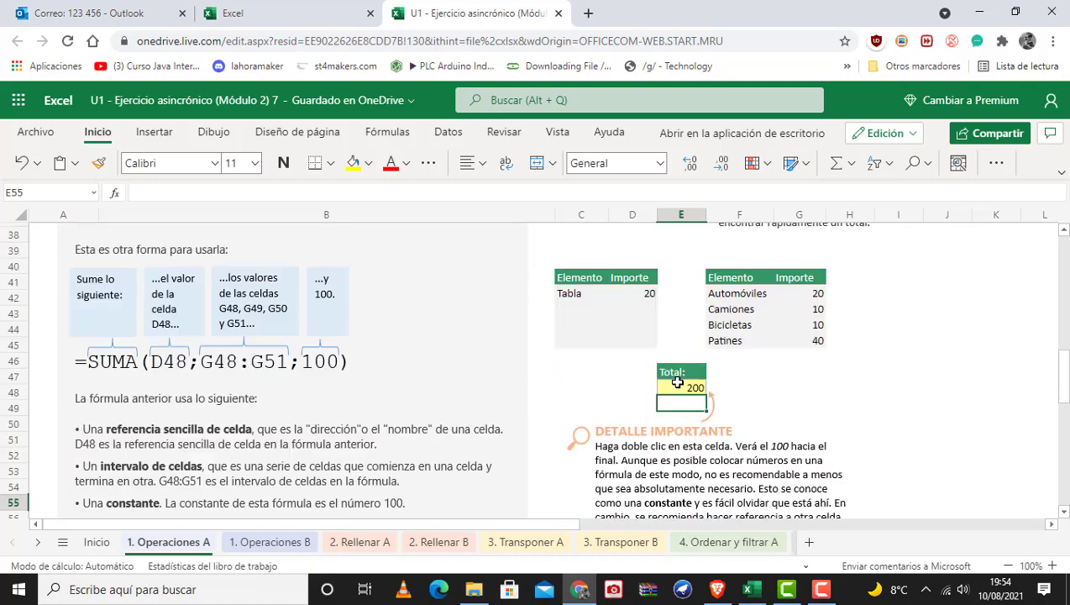
{"action": "scroll", "coordinate": [677, 382], "scroll_direction": "down", "scroll_amount": 1}
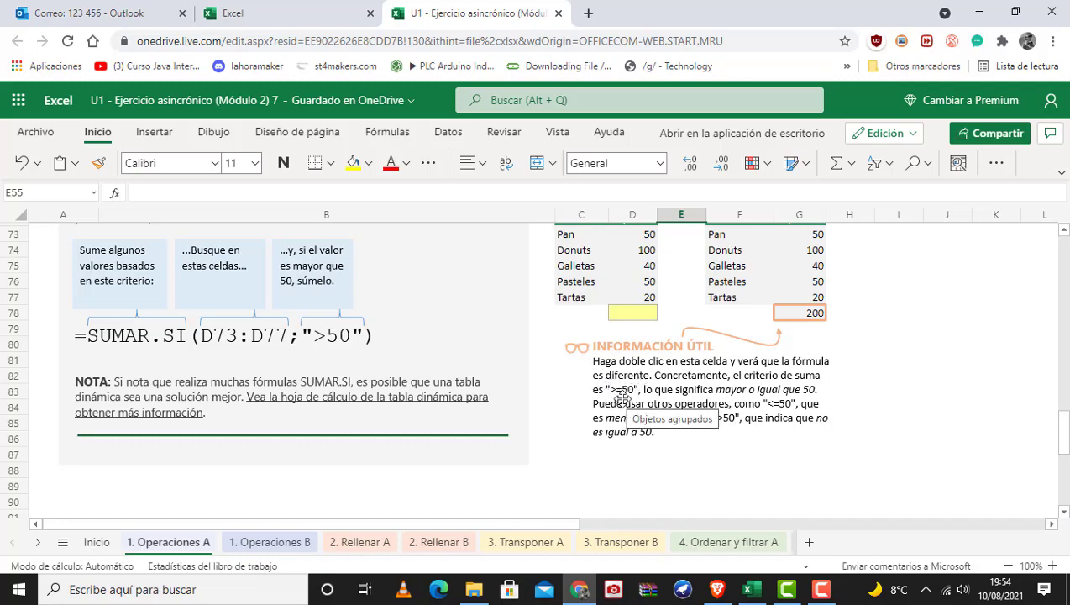
{"action": "scroll", "coordinate": [782, 323], "scroll_direction": "up", "scroll_amount": 1}
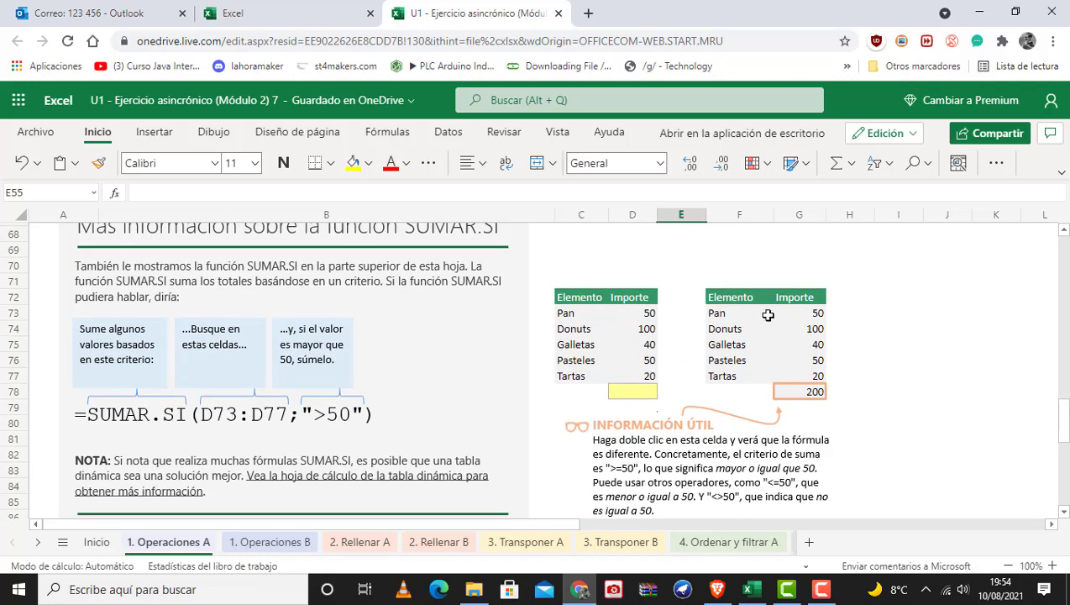
Step: Check the items Pan, Donuts and Pasteles in the second table against the ">=50" criterion
{"action": "left_click", "coordinate": [716, 312]}
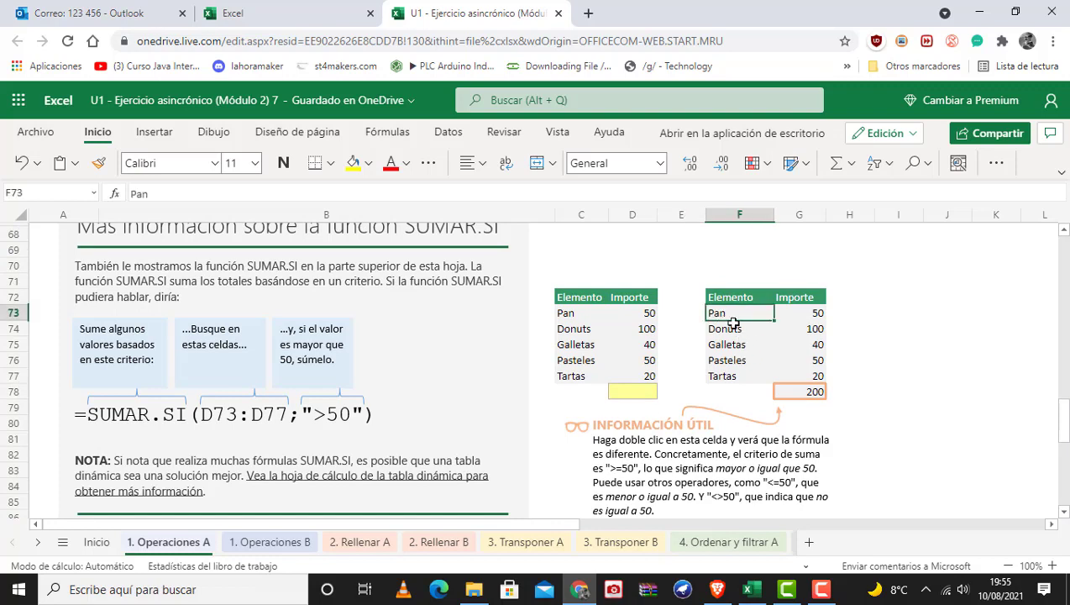
{"action": "left_click", "coordinate": [736, 329]}
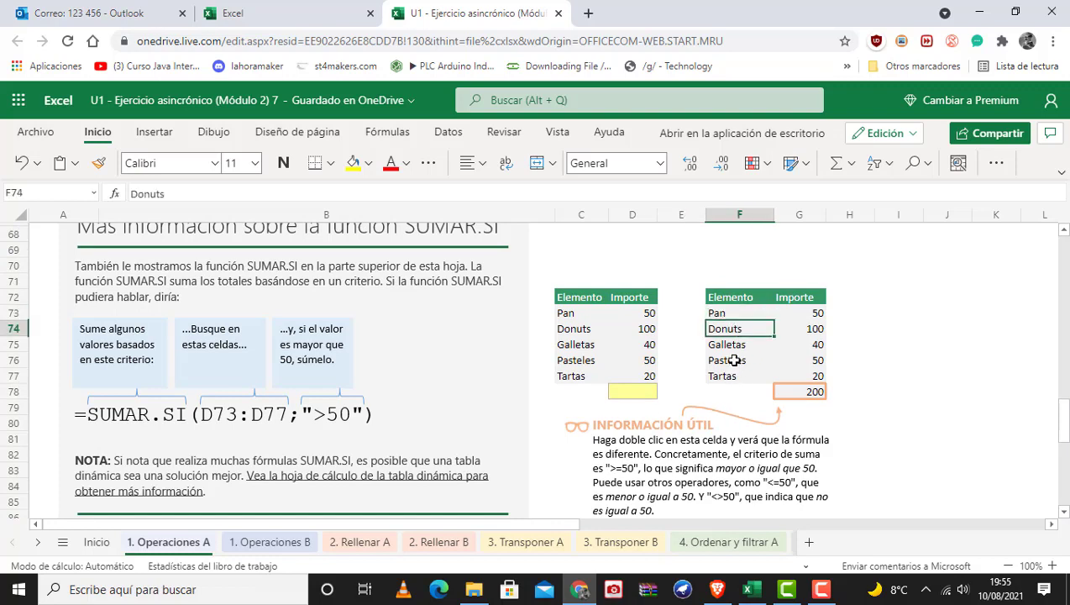
{"action": "left_click", "coordinate": [731, 360]}
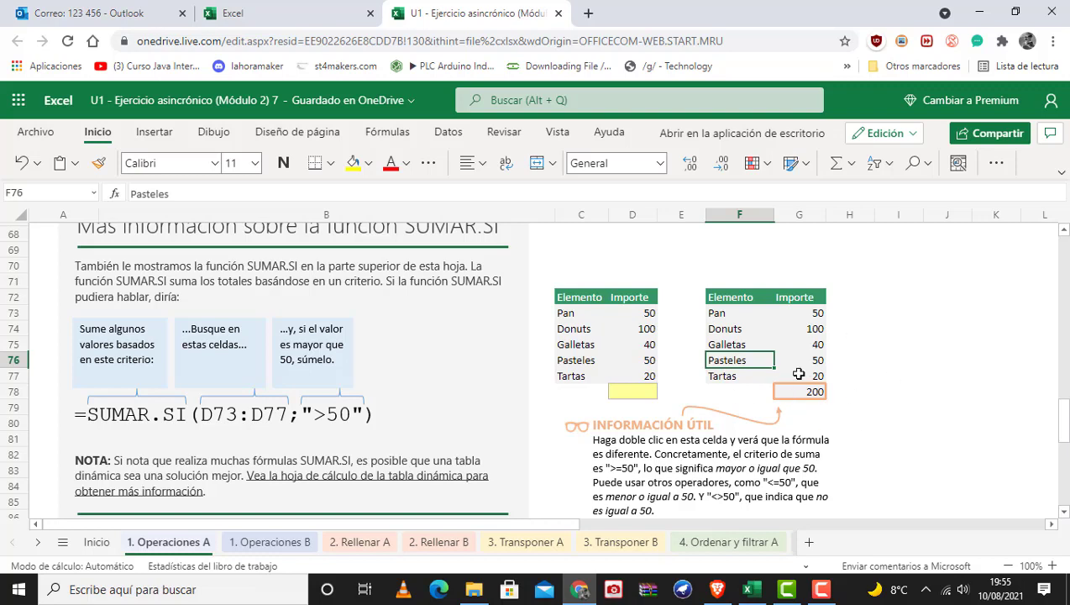
{"action": "left_click", "coordinate": [636, 392]}
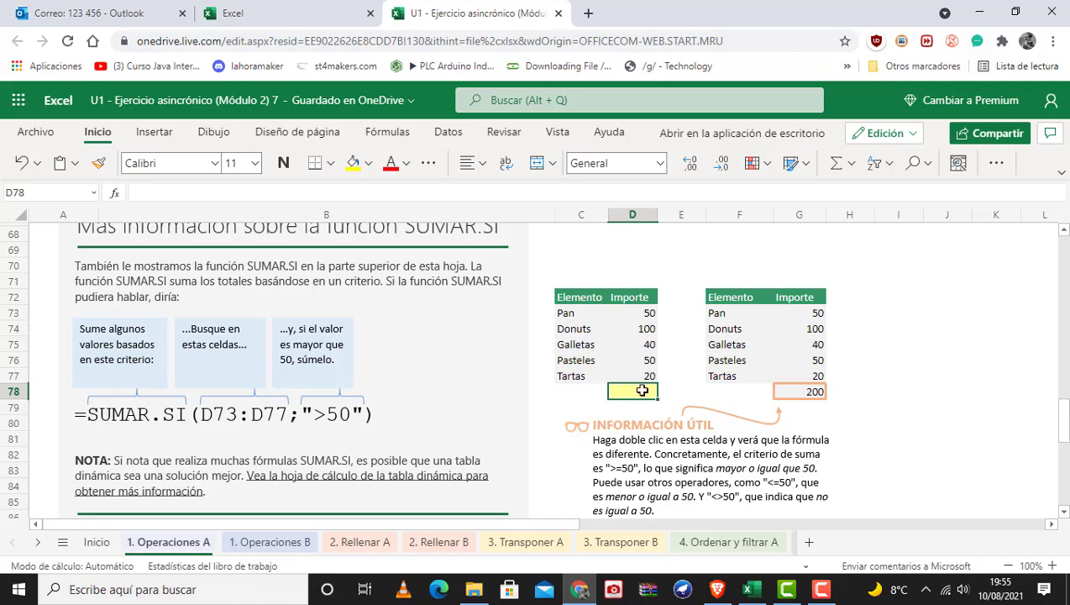
{"action": "scroll", "coordinate": [641, 389], "scroll_direction": "down", "scroll_amount": 4}
{"action": "scroll", "coordinate": [642, 390], "scroll_direction": "up", "scroll_amount": 4}
{"action": "type", "text": "="}
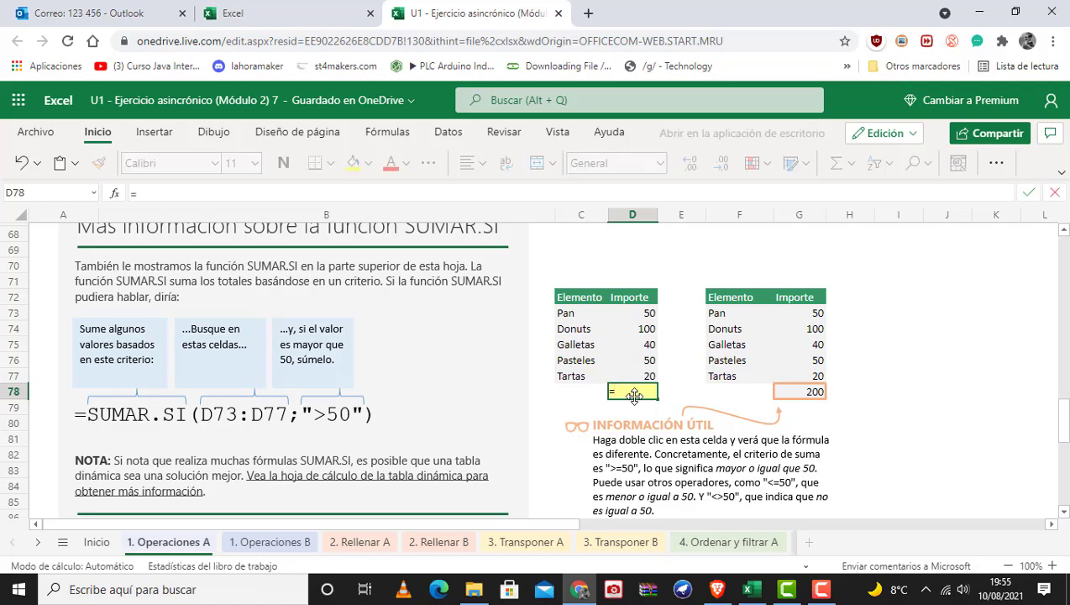
{"action": "type", "text": "suma"}
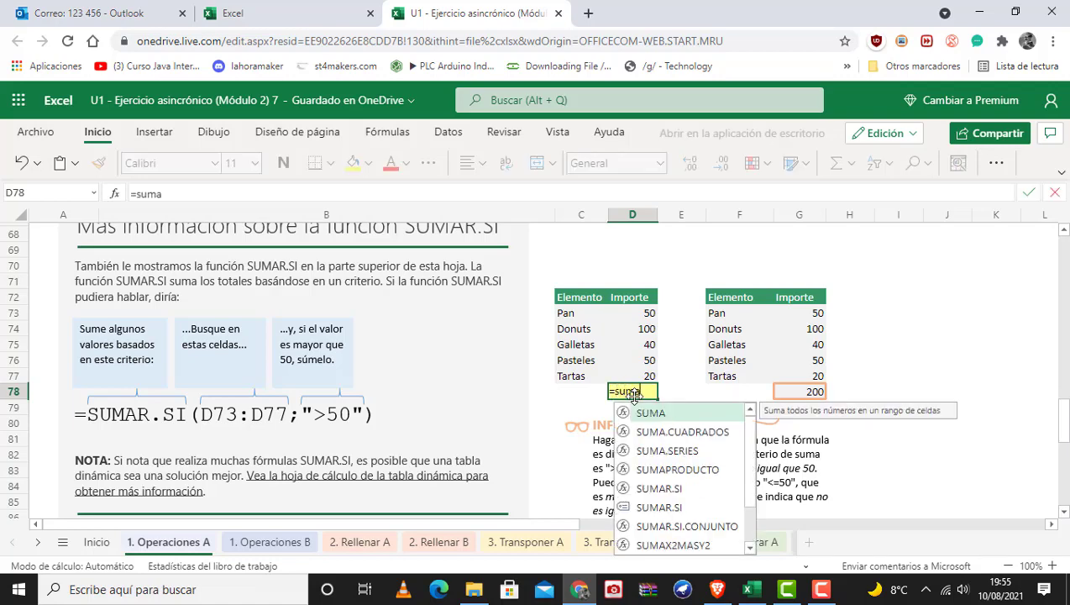
{"action": "type", "text": ".si"}
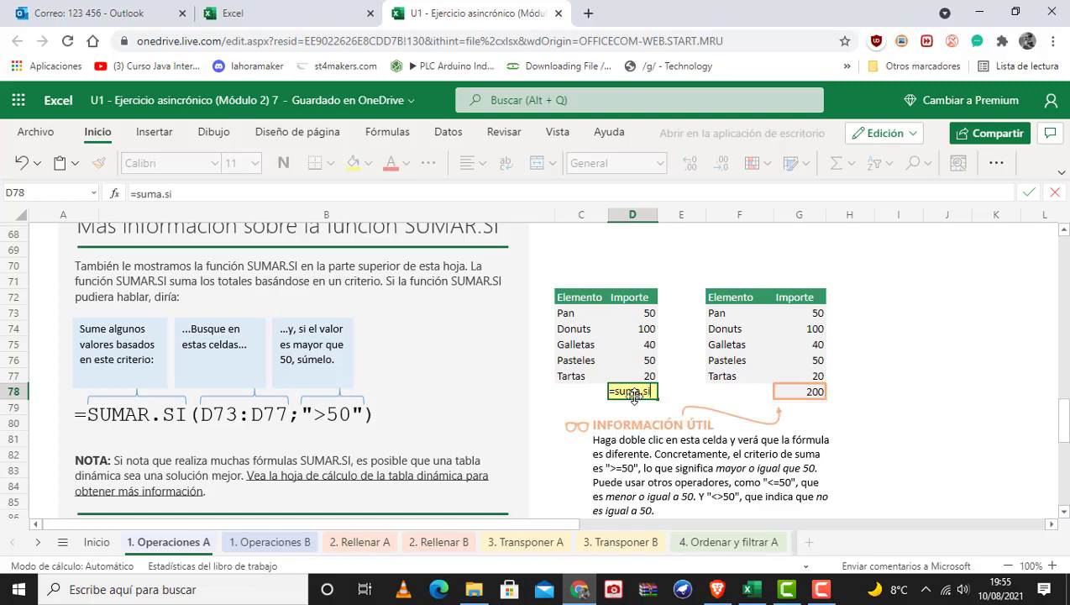
{"action": "key", "text": "Left"}
{"action": "key", "text": "Left"}
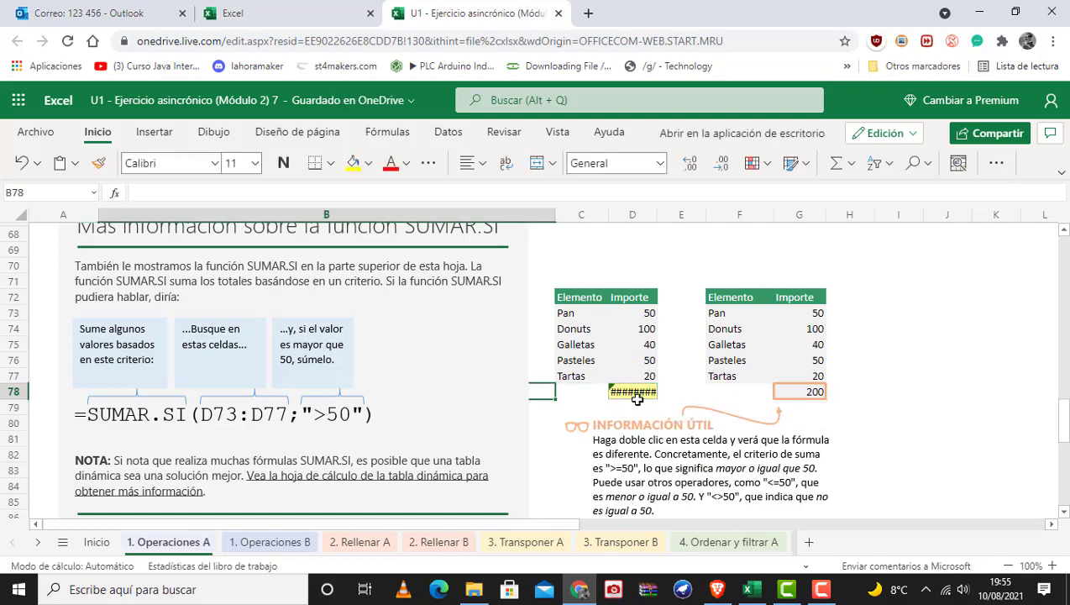
Step: Total the amounts above 50 from the first table in yellow cell D78 with =SUMAR.SI(D73:D77;">50")
{"action": "left_click", "coordinate": [636, 397]}
{"action": "type", "text": "=sumar."}
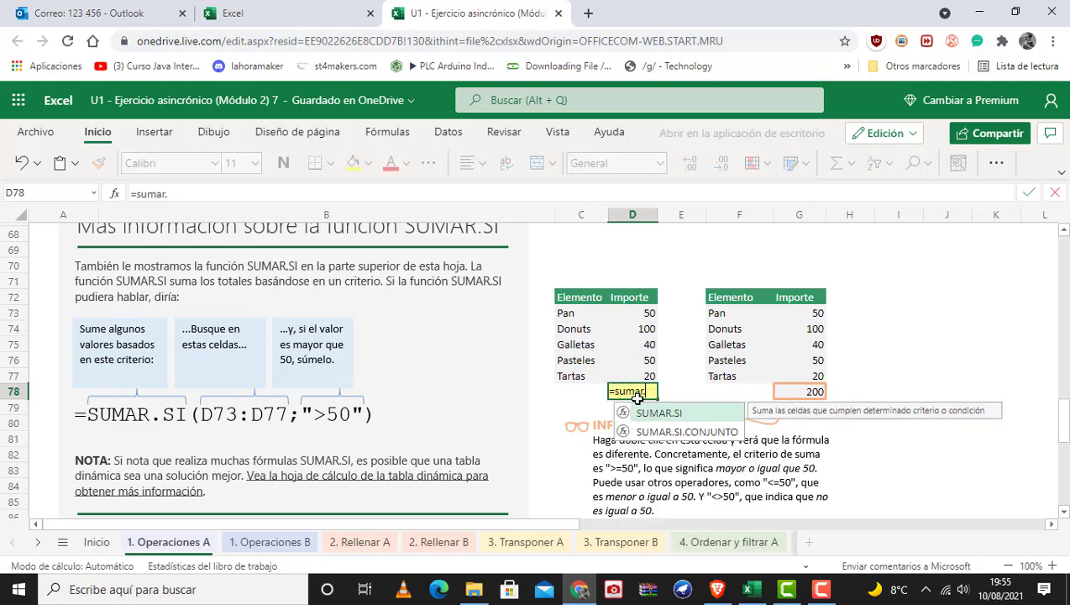
{"action": "double_click", "coordinate": [647, 412]}
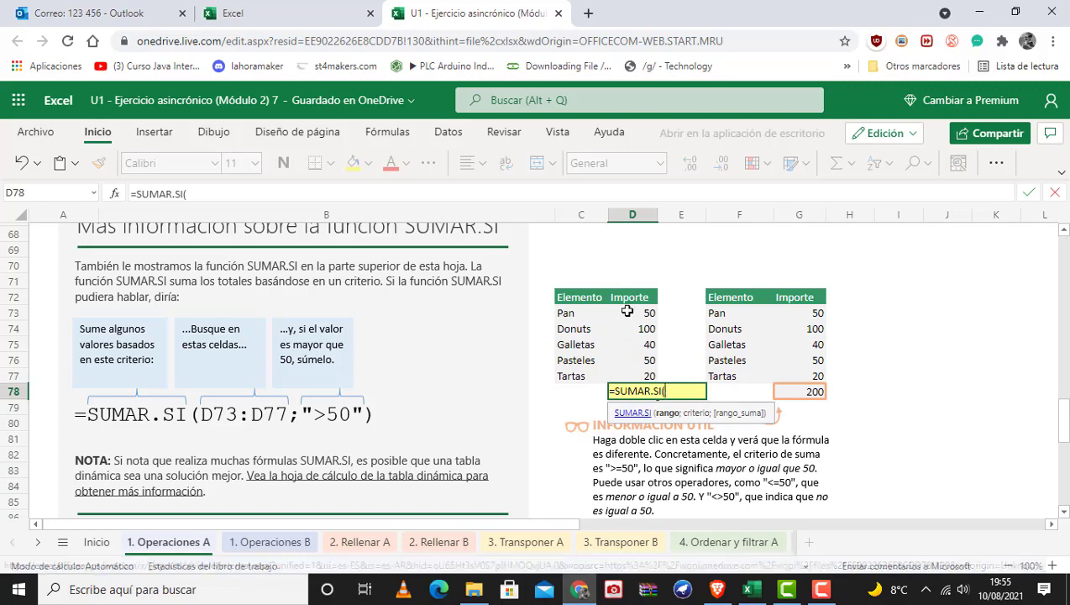
{"action": "left_click_drag", "start_coordinate": [625, 313], "coordinate": [632, 376]}
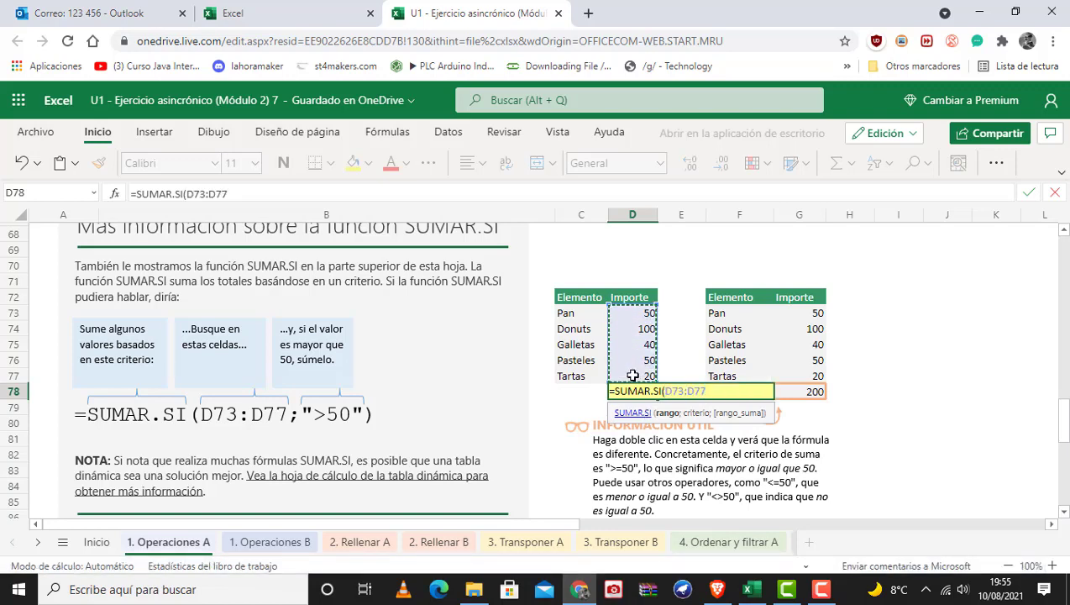
{"action": "type", "text": ";\">50"}
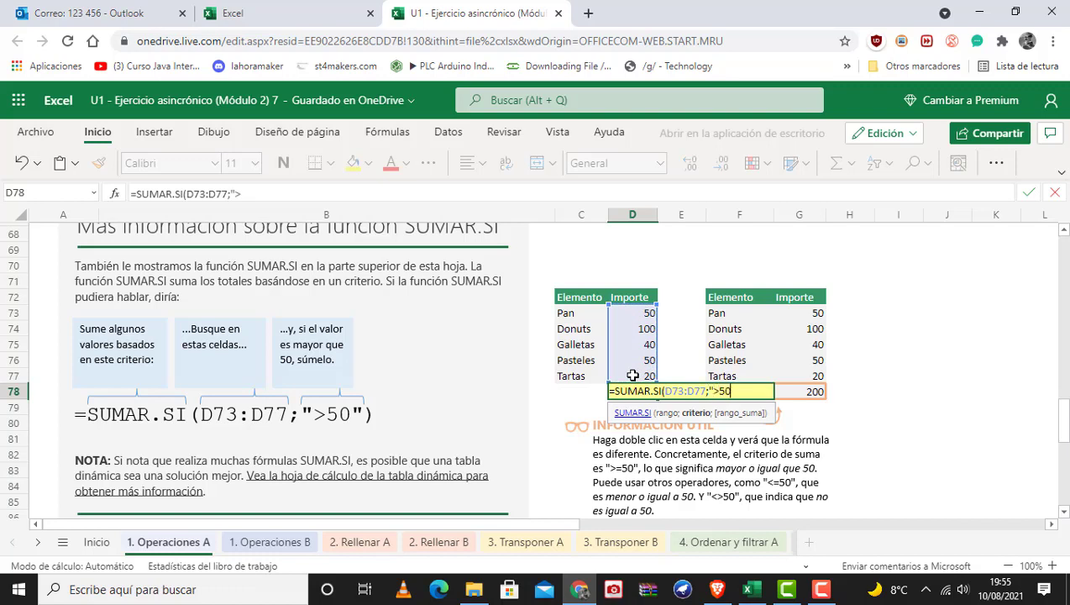
{"action": "type", "text": "\")"}
{"action": "key", "text": "Return"}
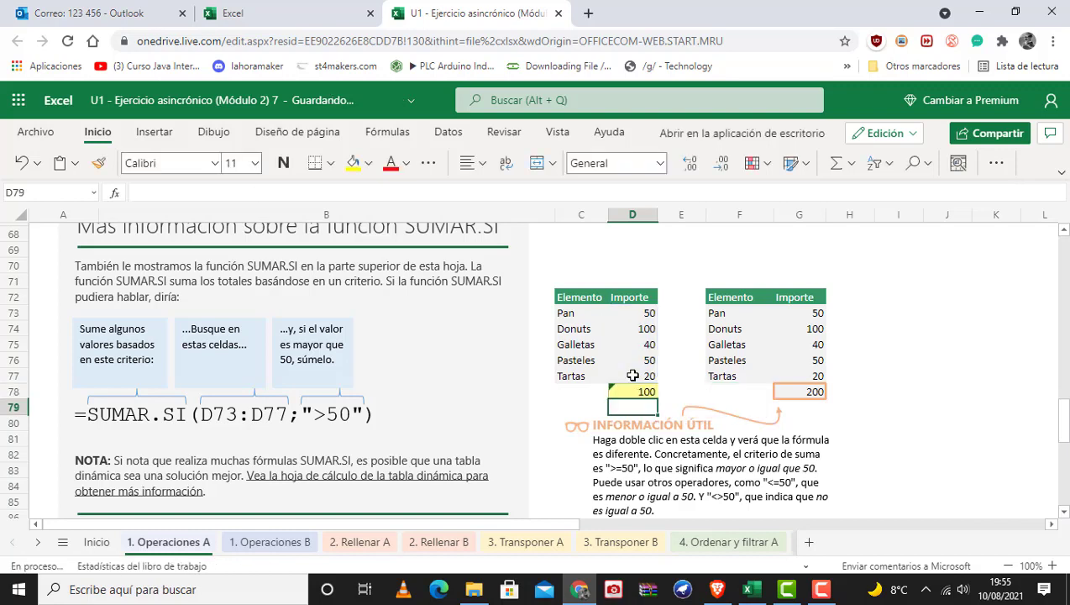
Step: Compare the SUMAR.SI criteria in D78 and G78 and read the INFORMACIÓN ÚTIL note on comparison operators
{"action": "left_click", "coordinate": [642, 395]}
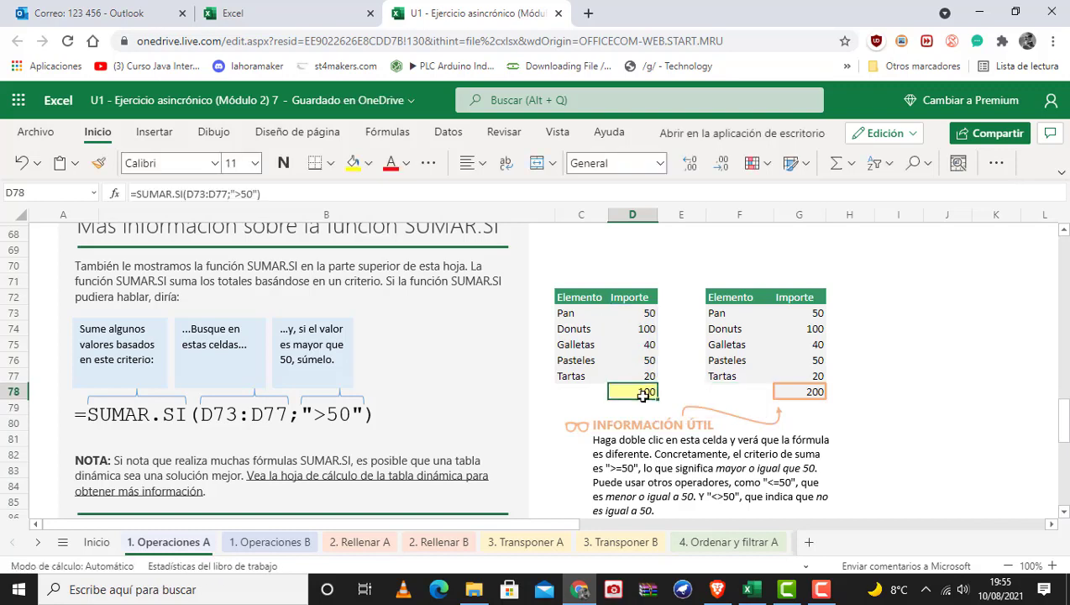
{"action": "left_click", "coordinate": [647, 312]}
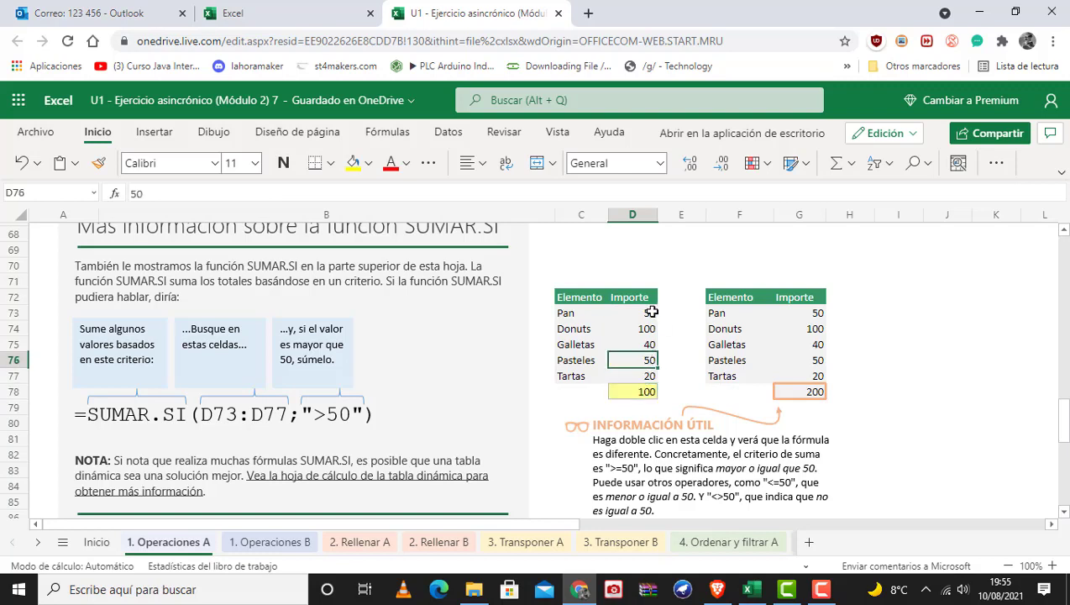
{"action": "left_click", "coordinate": [811, 395]}
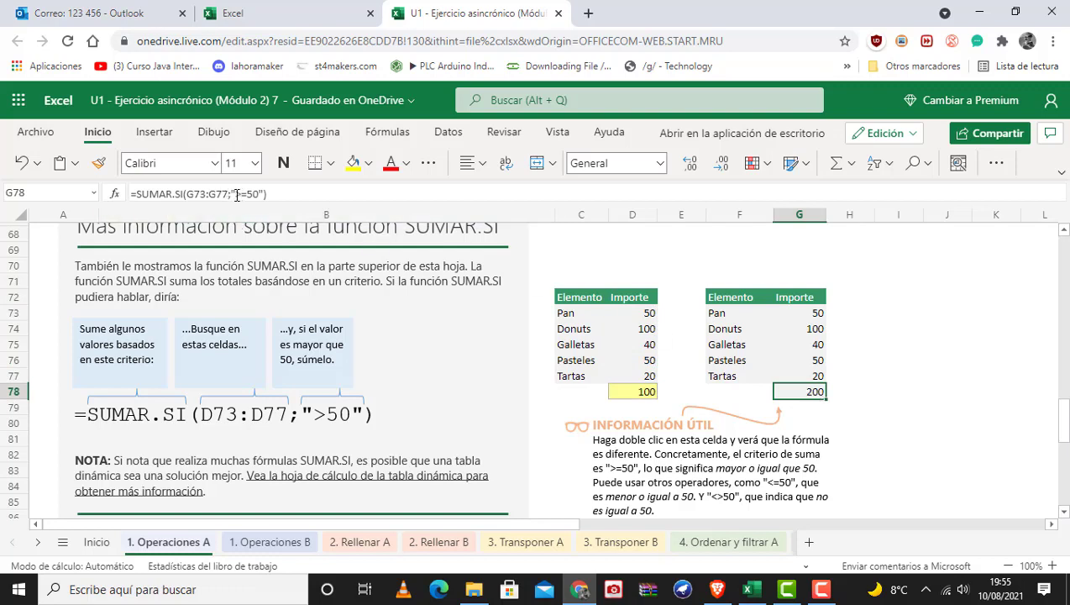
{"action": "left_click_drag", "start_coordinate": [235, 194], "coordinate": [256, 193]}
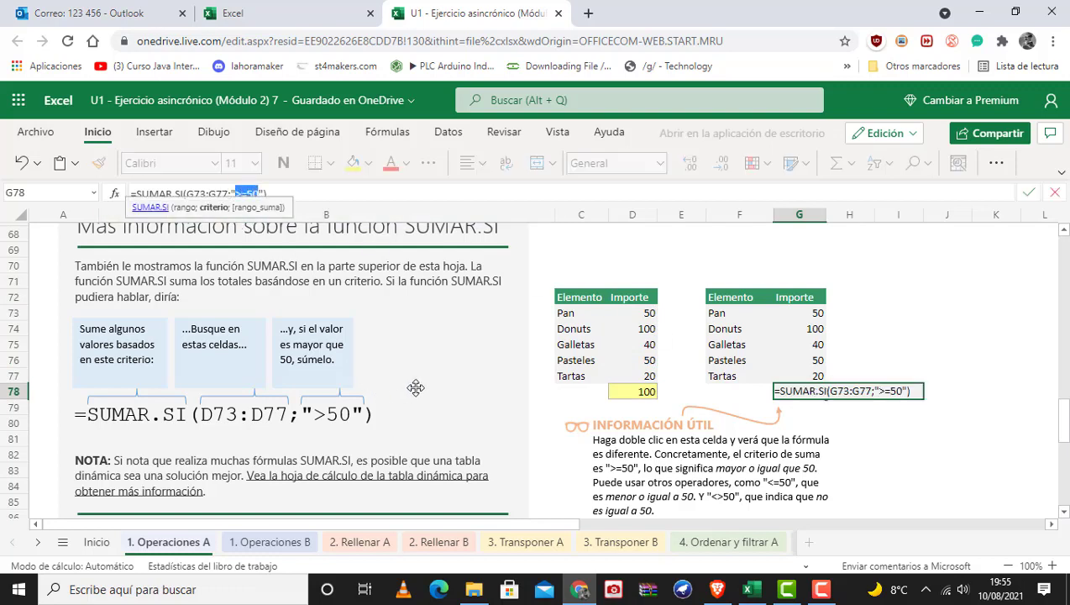
{"action": "left_click", "coordinate": [682, 442]}
{"action": "scroll", "coordinate": [682, 443], "scroll_direction": "down", "scroll_amount": 5}
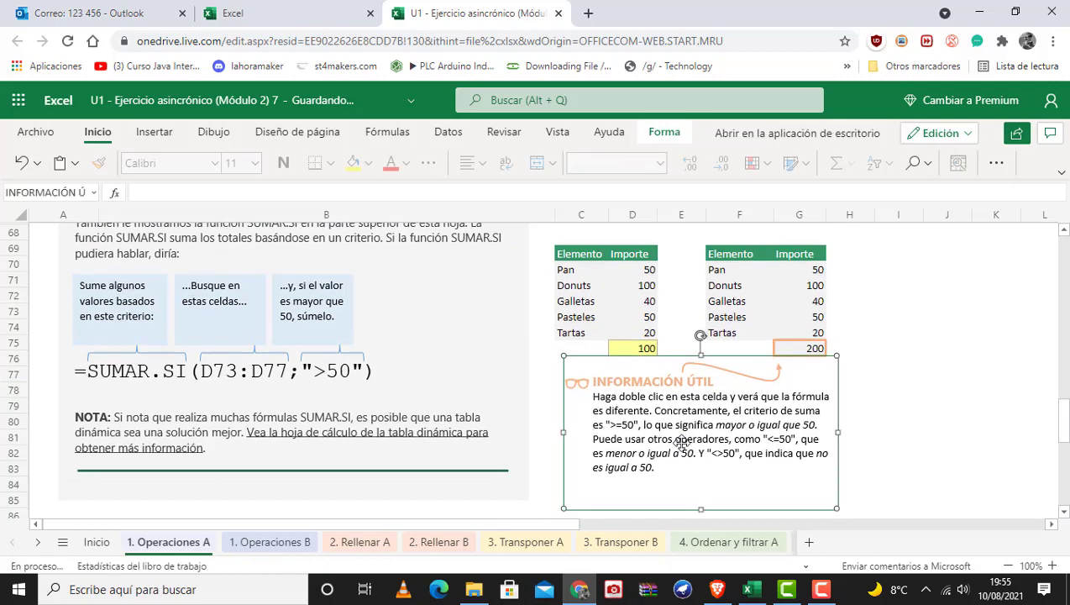
{"action": "left_click", "coordinate": [681, 445]}
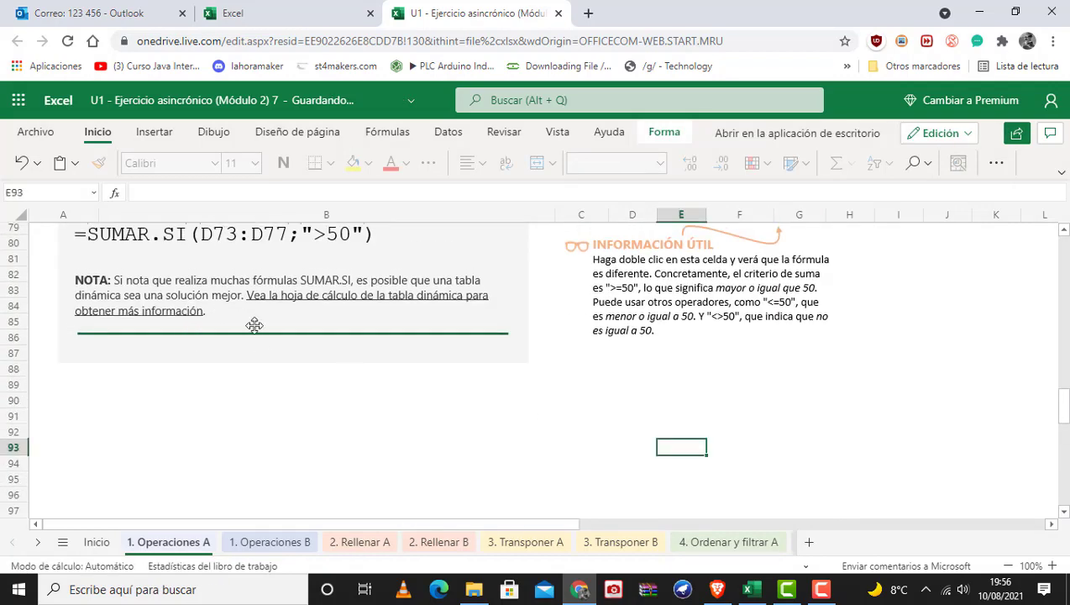
{"action": "scroll", "coordinate": [250, 319], "scroll_direction": "up", "scroll_amount": 15}
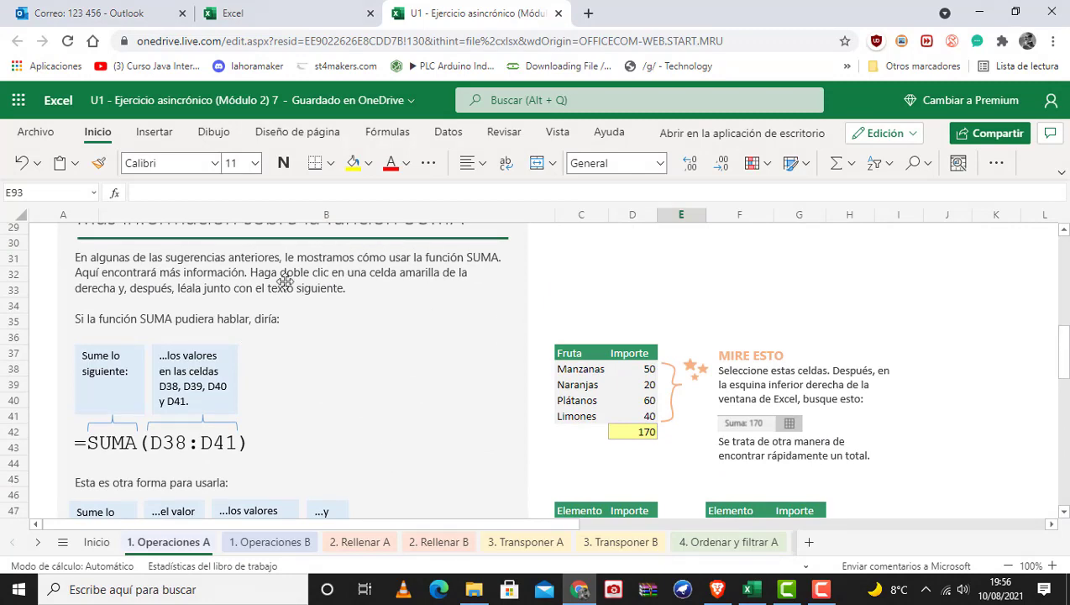
Step: On the "2. Rellenar A" sheet, fill the Total (A + B) formula from E4 down through E7
{"action": "left_click", "coordinate": [360, 542]}
{"action": "left_click", "coordinate": [349, 452]}
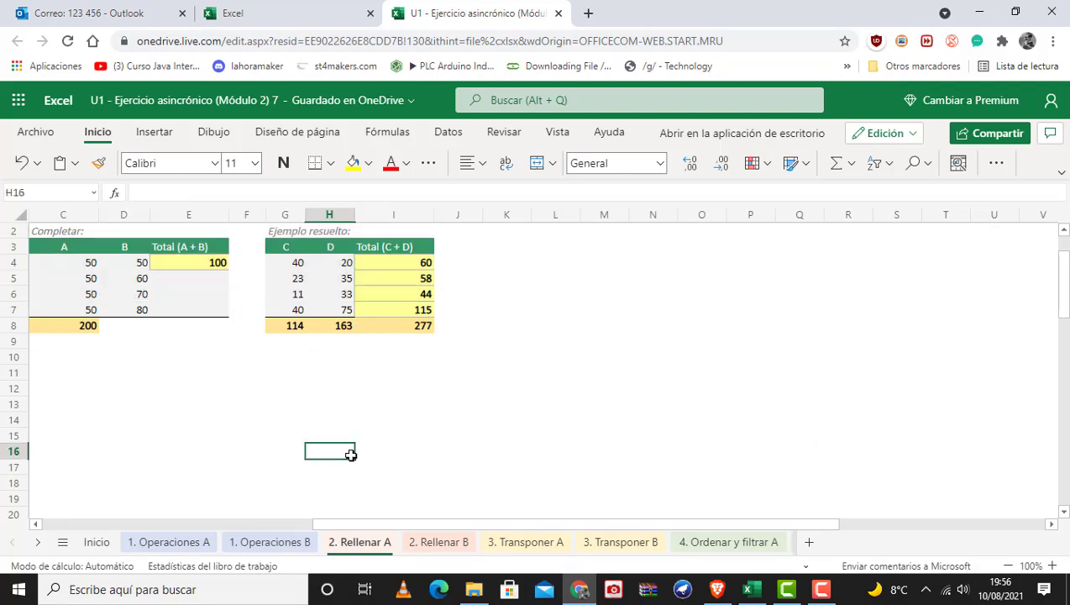
{"action": "scroll", "coordinate": [118, 506], "scroll_direction": "left", "scroll_amount": 3}
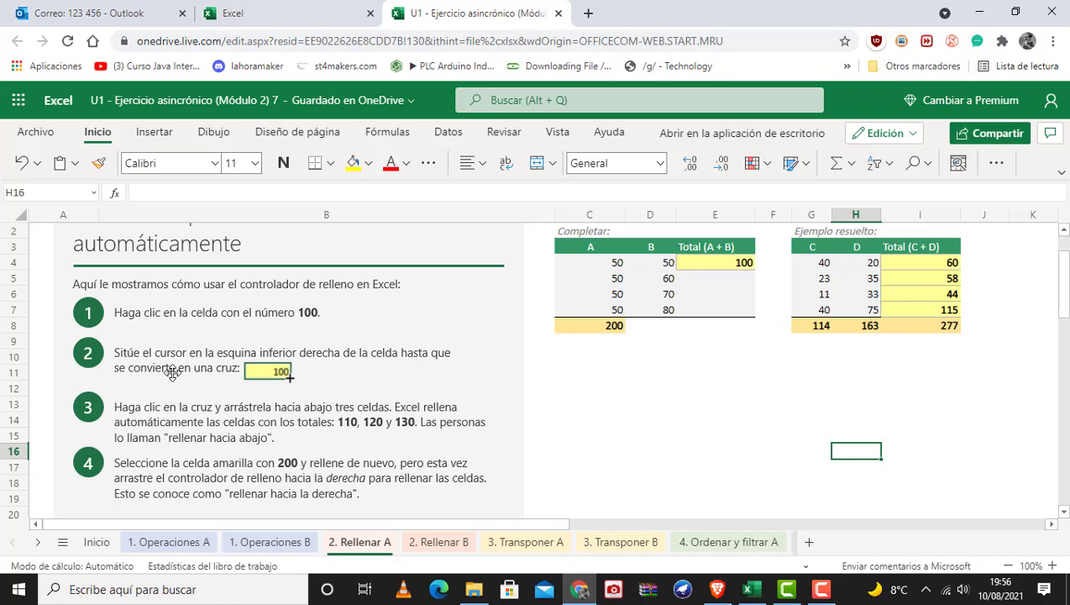
{"action": "left_click", "coordinate": [712, 267]}
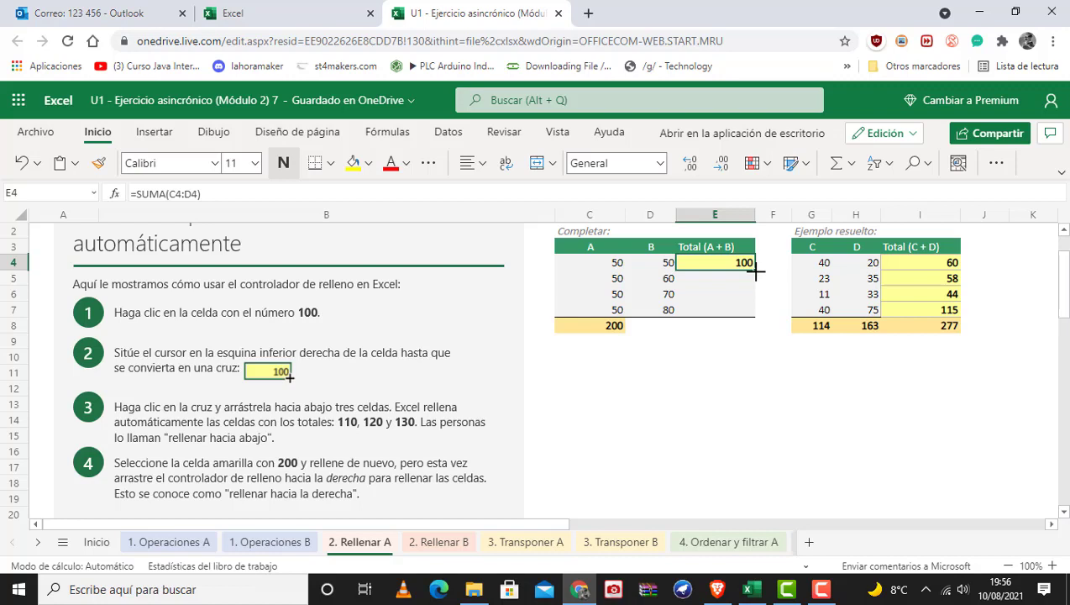
{"action": "left_click_drag", "start_coordinate": [754, 270], "coordinate": [750, 309]}
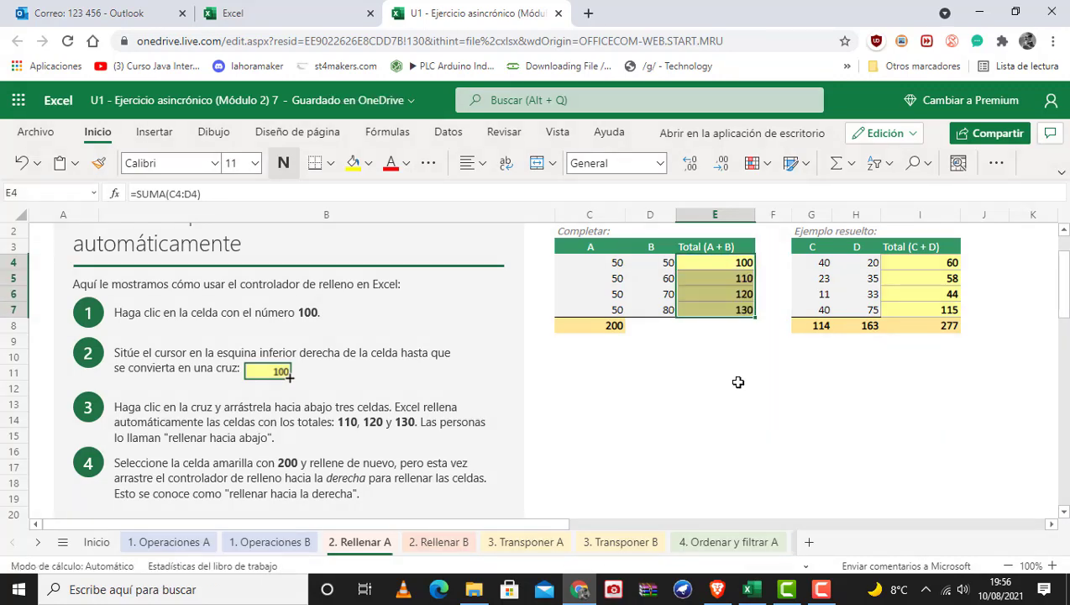
Step: Examine the SUMA formula in E4 and the A and B values in C4 and D4 that it adds
{"action": "left_click", "coordinate": [701, 249]}
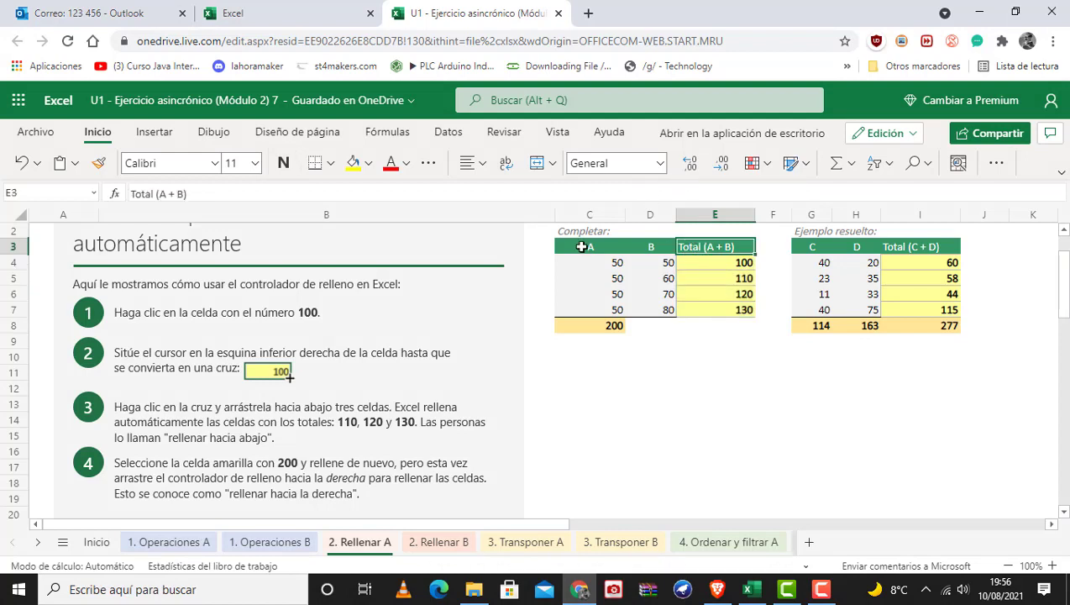
{"action": "left_click", "coordinate": [709, 265]}
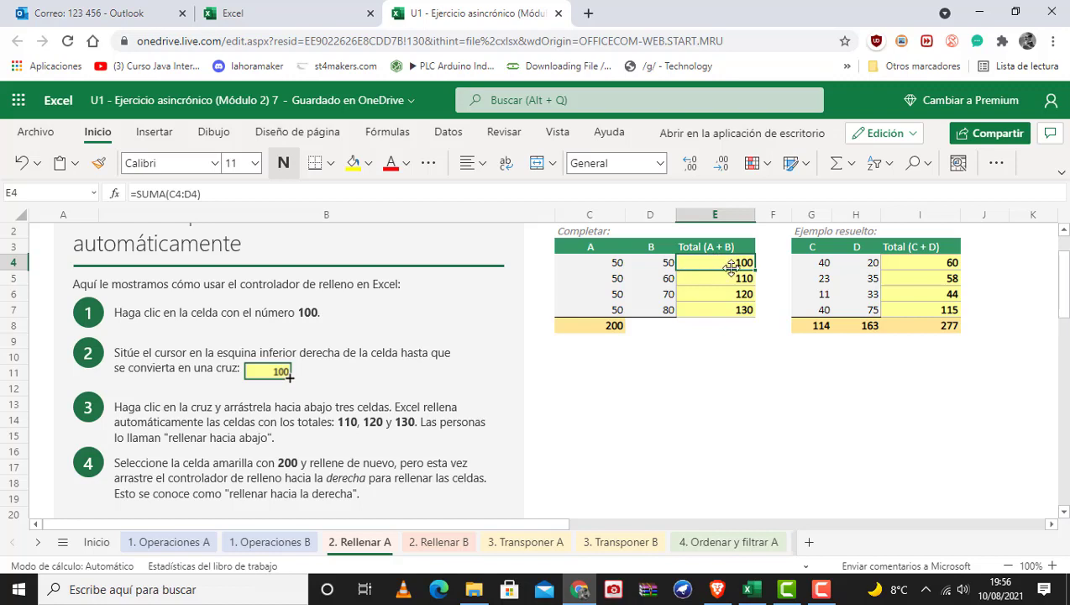
{"action": "left_click_drag", "start_coordinate": [220, 191], "coordinate": [128, 194]}
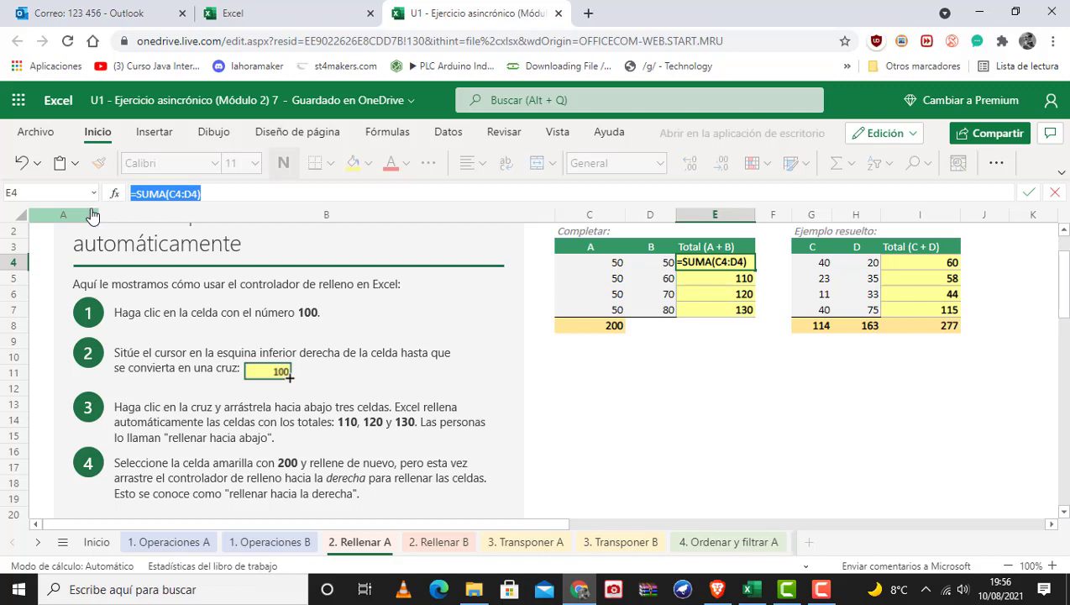
{"action": "left_click", "coordinate": [619, 262]}
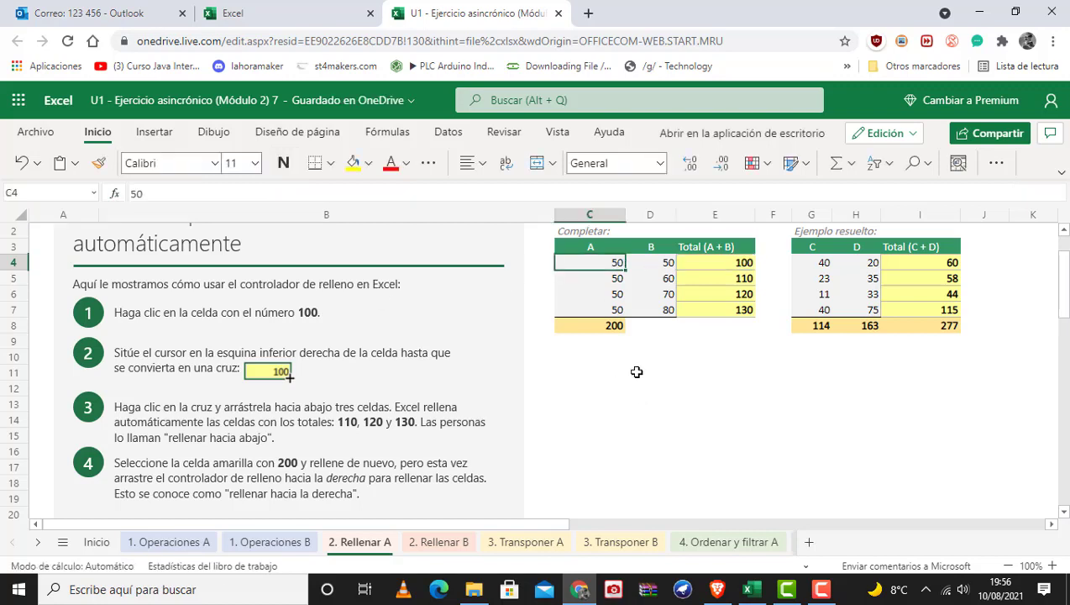
{"action": "left_click", "coordinate": [650, 260]}
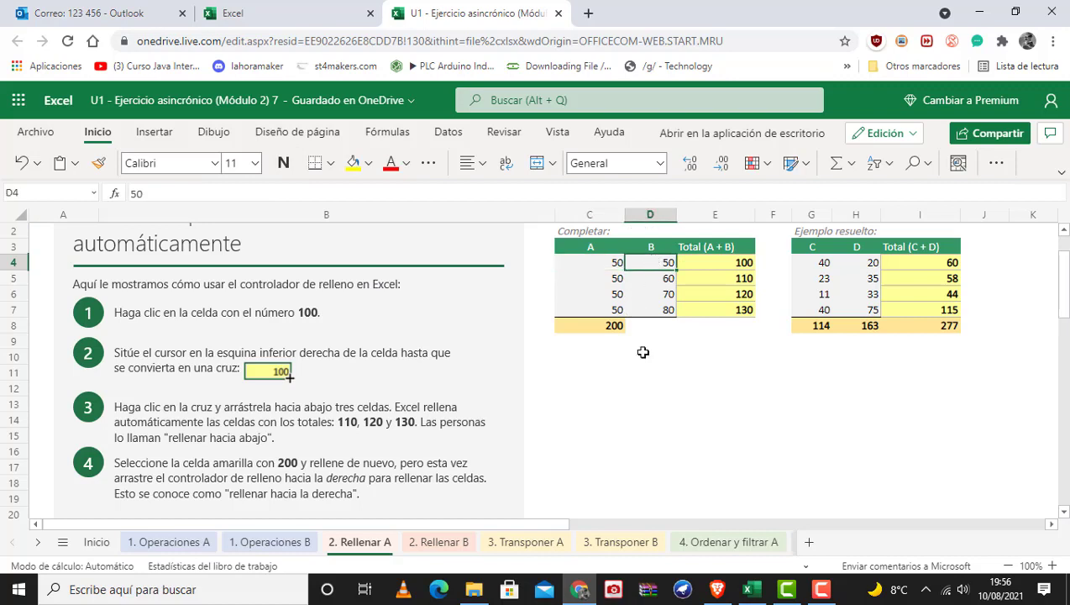
{"action": "left_click", "coordinate": [728, 263]}
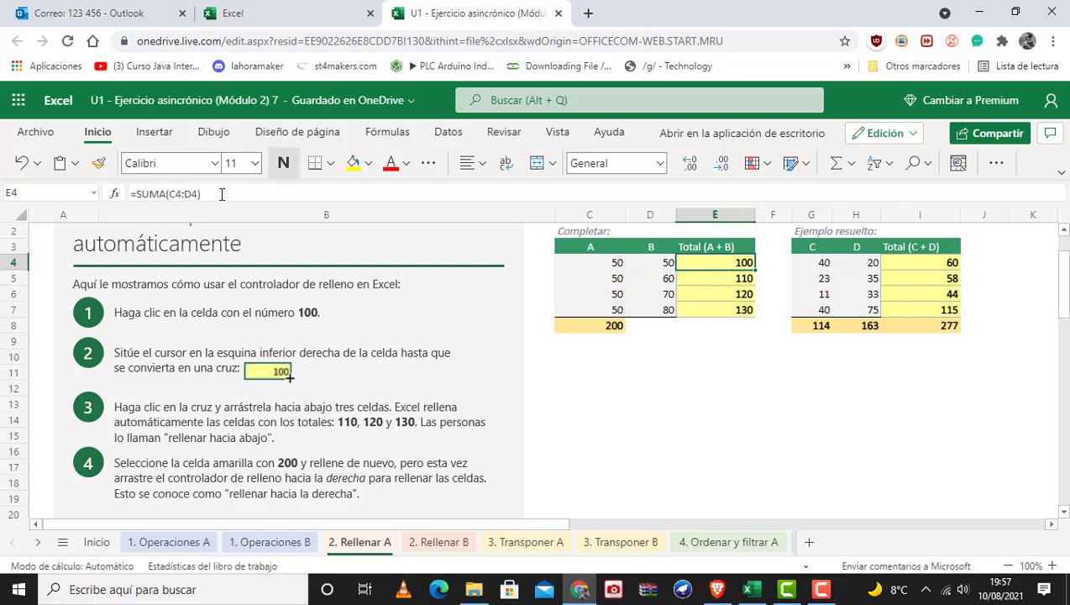
Step: Check the Total (A + B) cells E4:E7 one by one against the A and B values in their own rows
{"action": "left_click", "coordinate": [725, 278]}
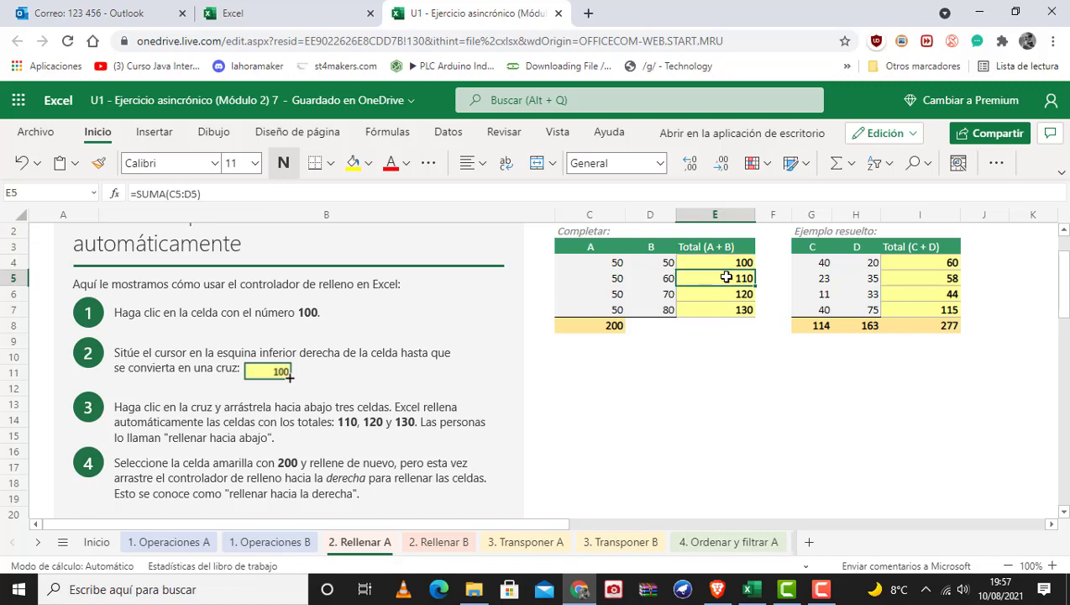
{"action": "left_click", "coordinate": [725, 294]}
{"action": "left_click", "coordinate": [721, 262]}
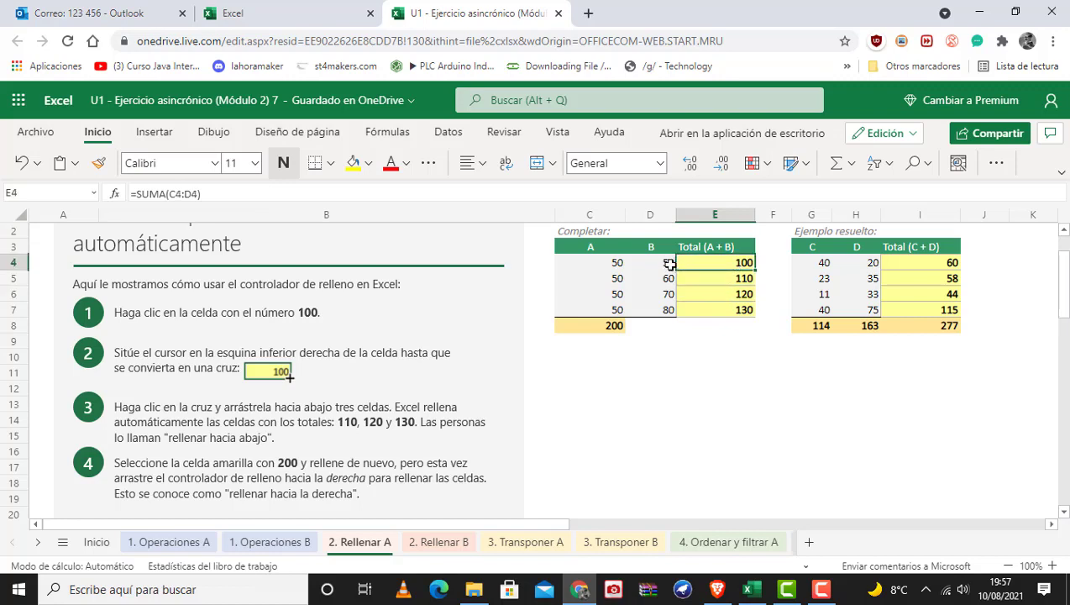
{"action": "left_click", "coordinate": [603, 263]}
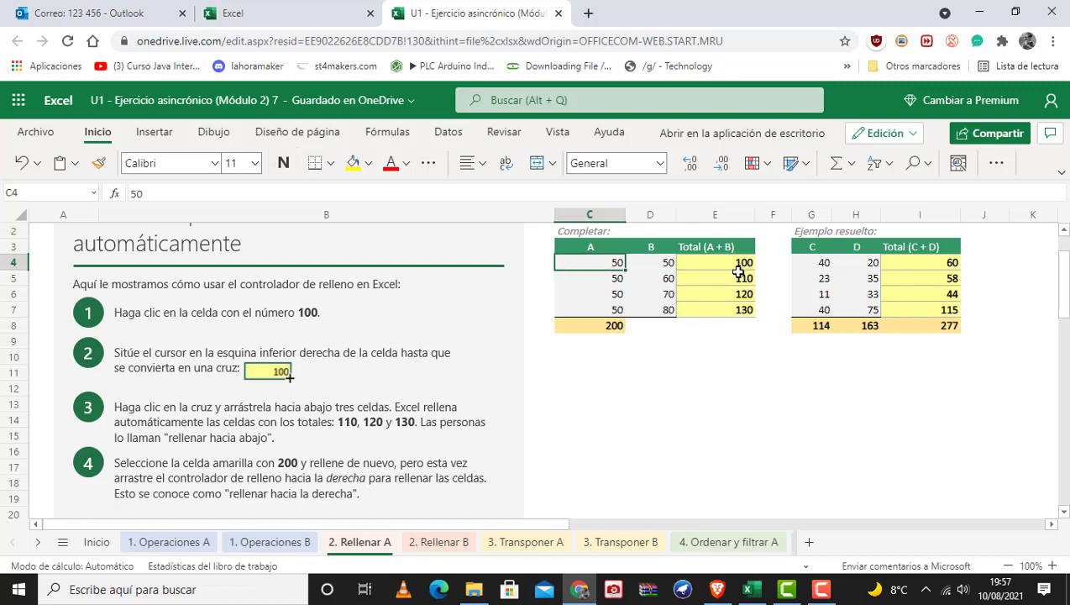
{"action": "left_click", "coordinate": [741, 276]}
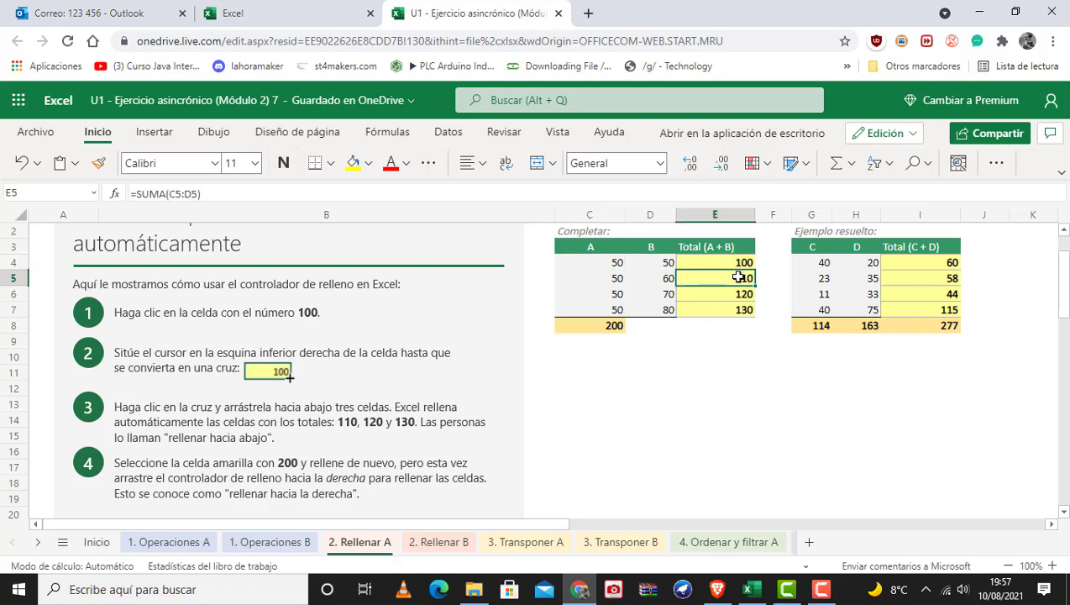
{"action": "left_click", "coordinate": [663, 280]}
{"action": "left_click", "coordinate": [611, 280]}
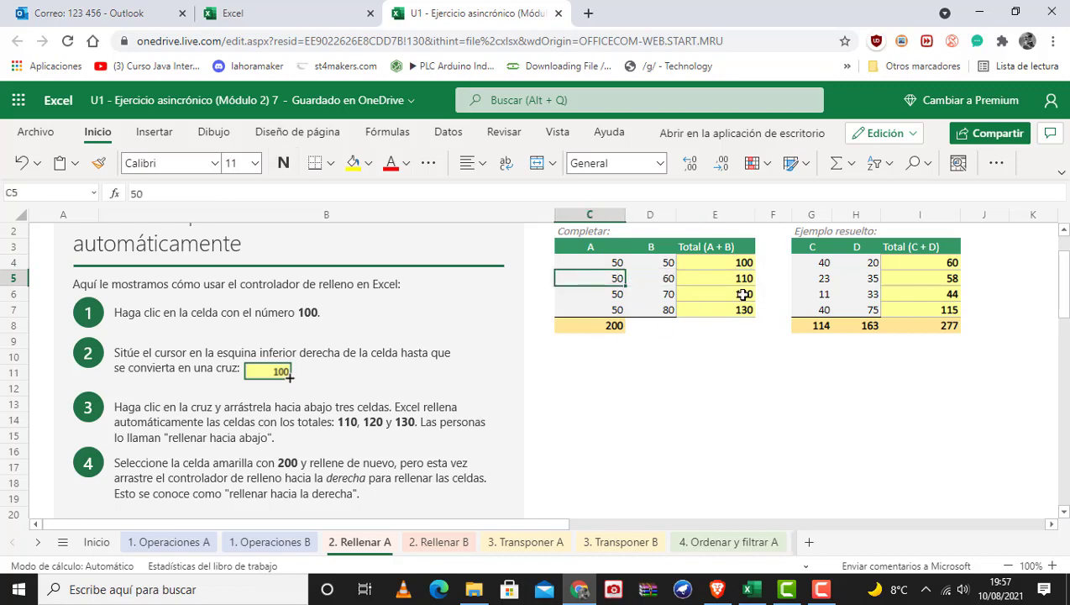
{"action": "left_click", "coordinate": [739, 293]}
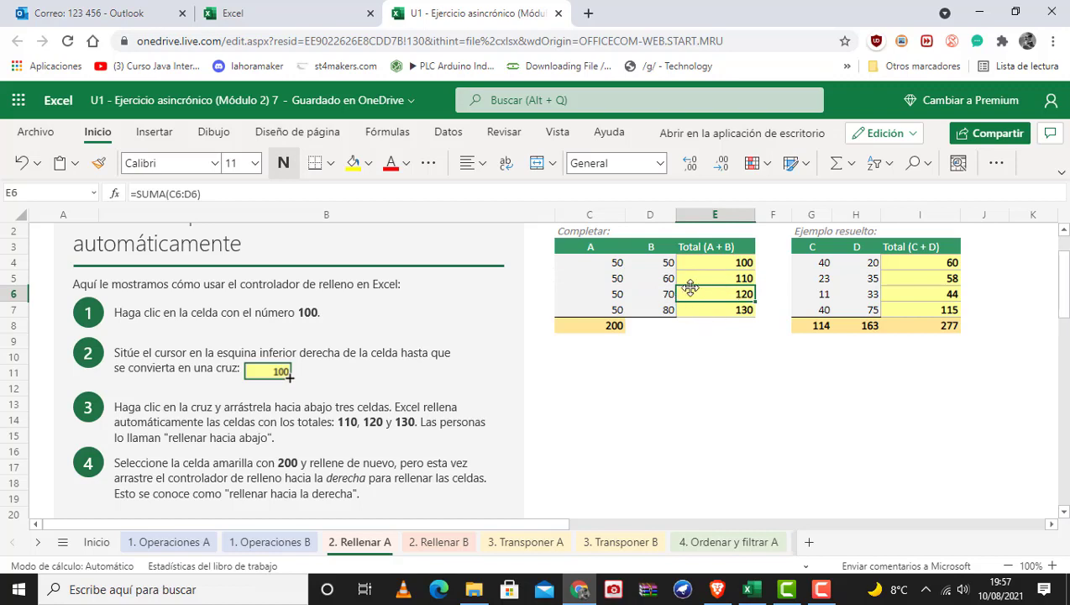
{"action": "left_click", "coordinate": [663, 294]}
{"action": "left_click", "coordinate": [611, 294]}
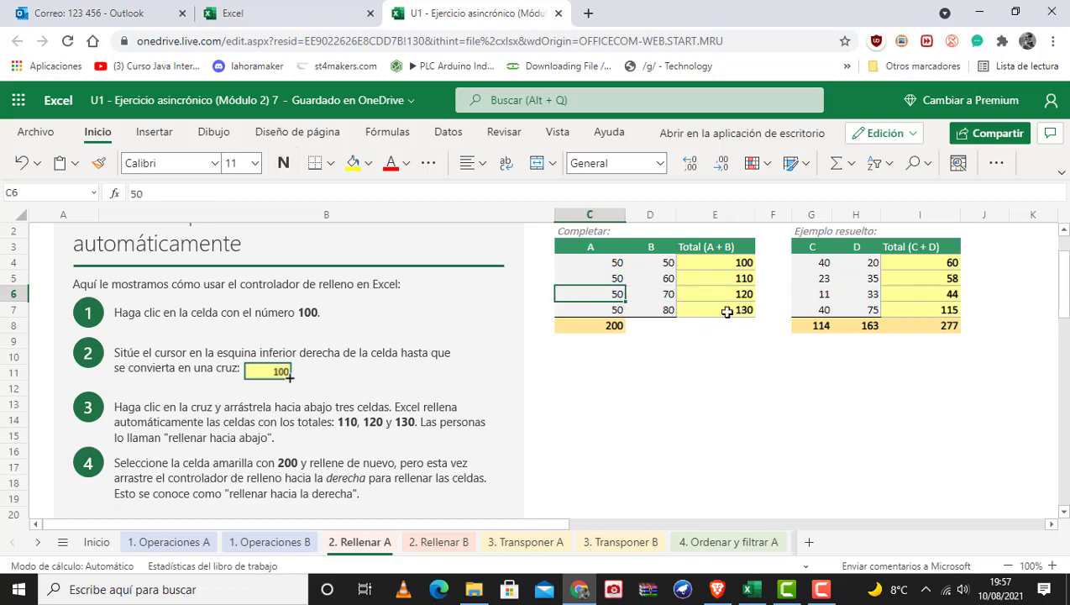
{"action": "left_click", "coordinate": [726, 310]}
{"action": "left_click", "coordinate": [665, 310]}
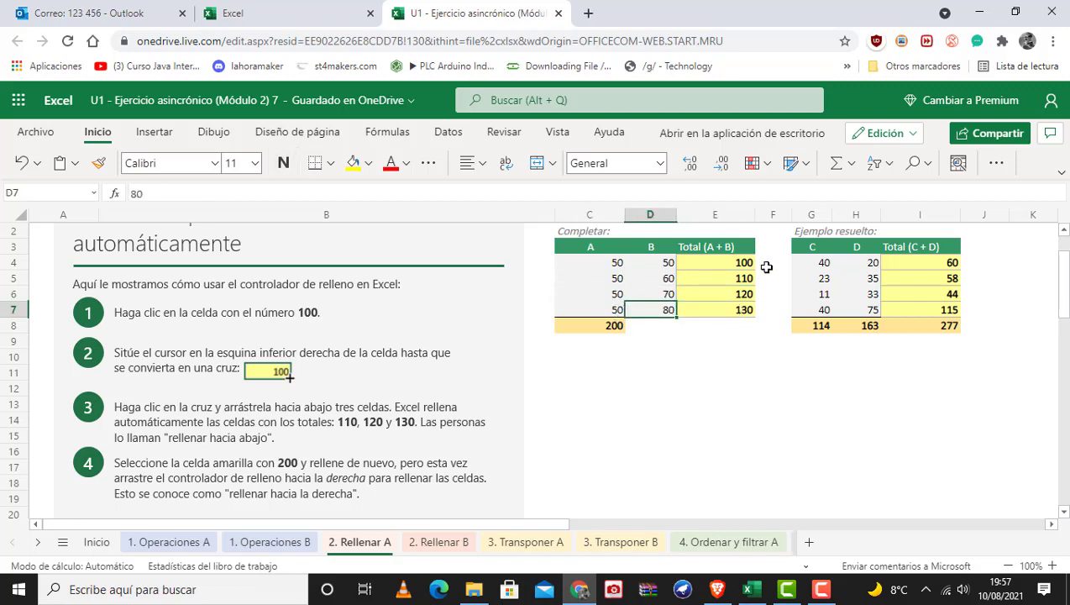
Step: Compare the cell references in the SUMA formulas of E4, E5 and E6
{"action": "left_click", "coordinate": [725, 262]}
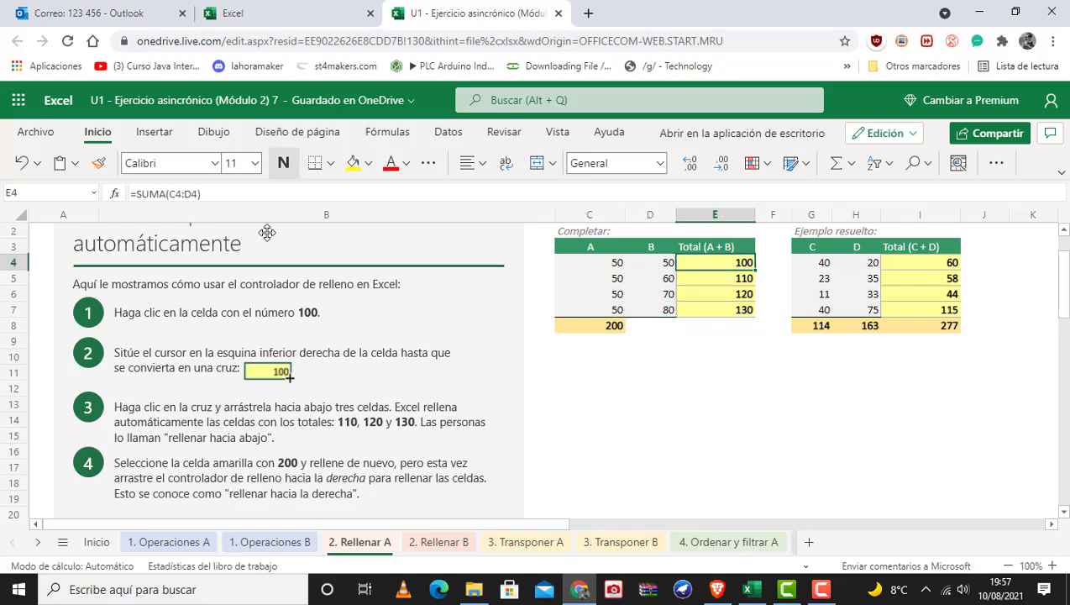
{"action": "triple_click", "coordinate": [226, 193]}
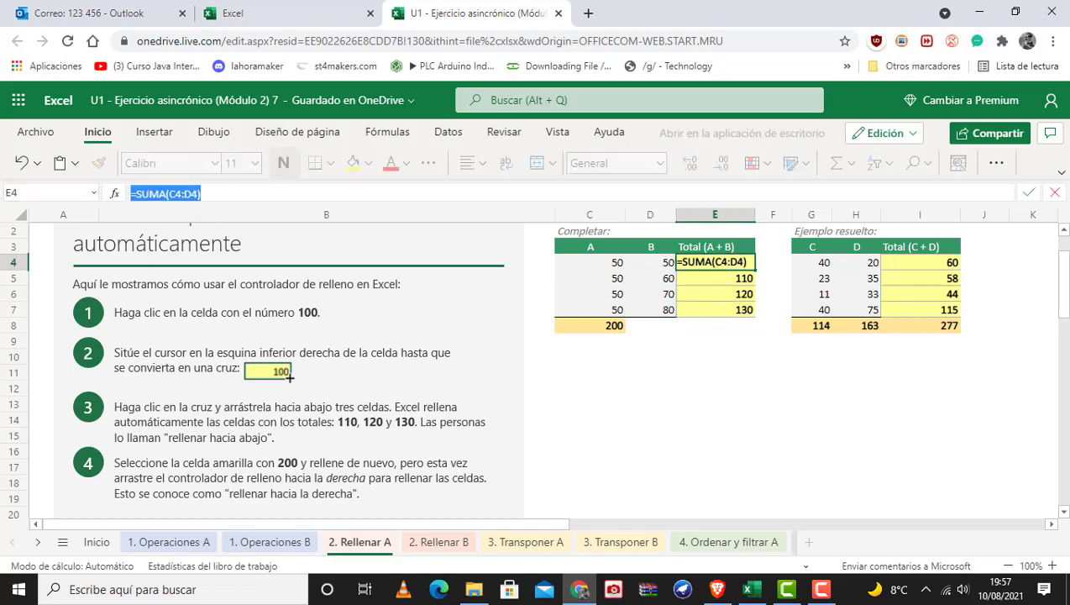
{"action": "left_click", "coordinate": [728, 277]}
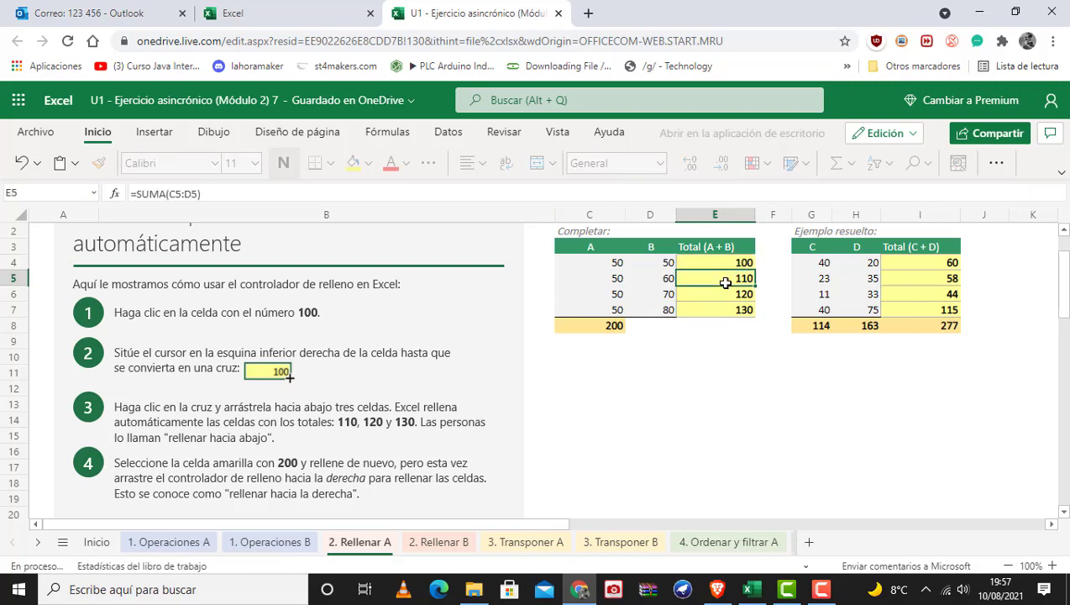
{"action": "left_click", "coordinate": [232, 194]}
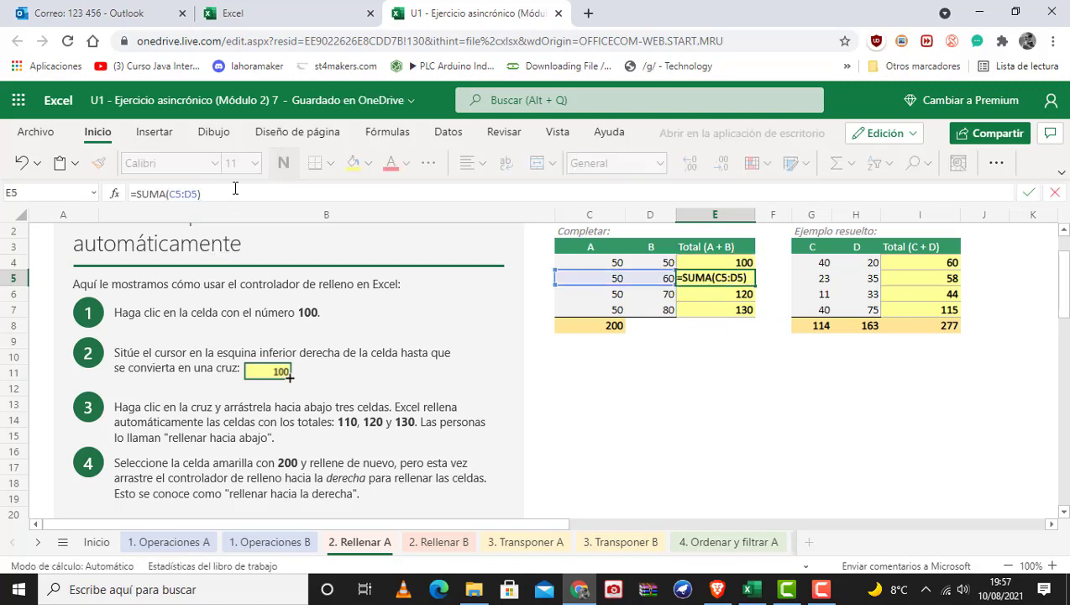
{"action": "left_click", "coordinate": [714, 295]}
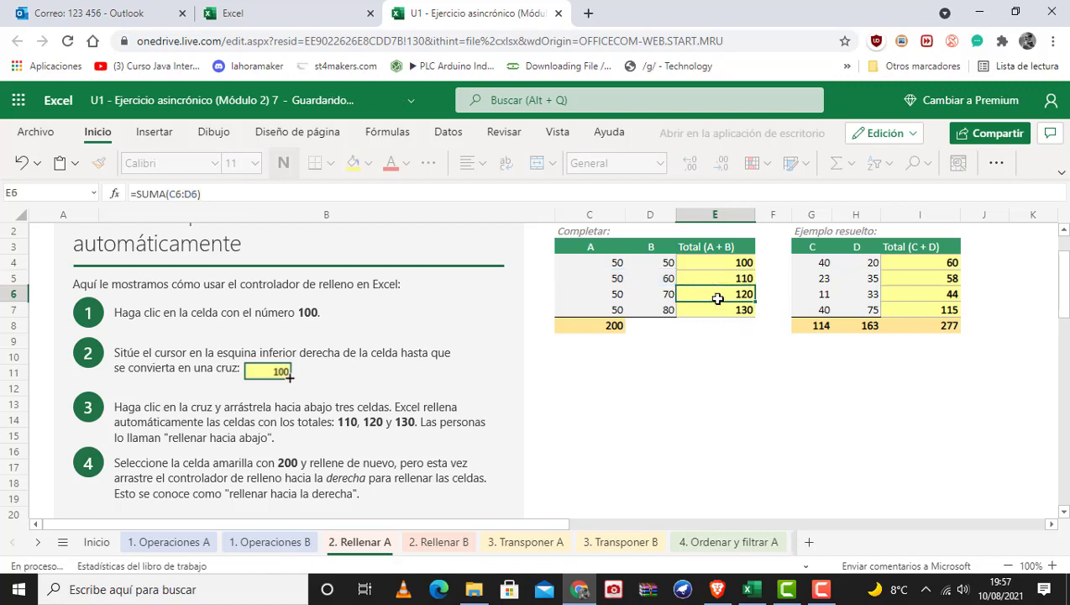
Step: Examine the SUMA formulas in E6 and E7 and the A and B cells that each one references
{"action": "left_click", "coordinate": [309, 195]}
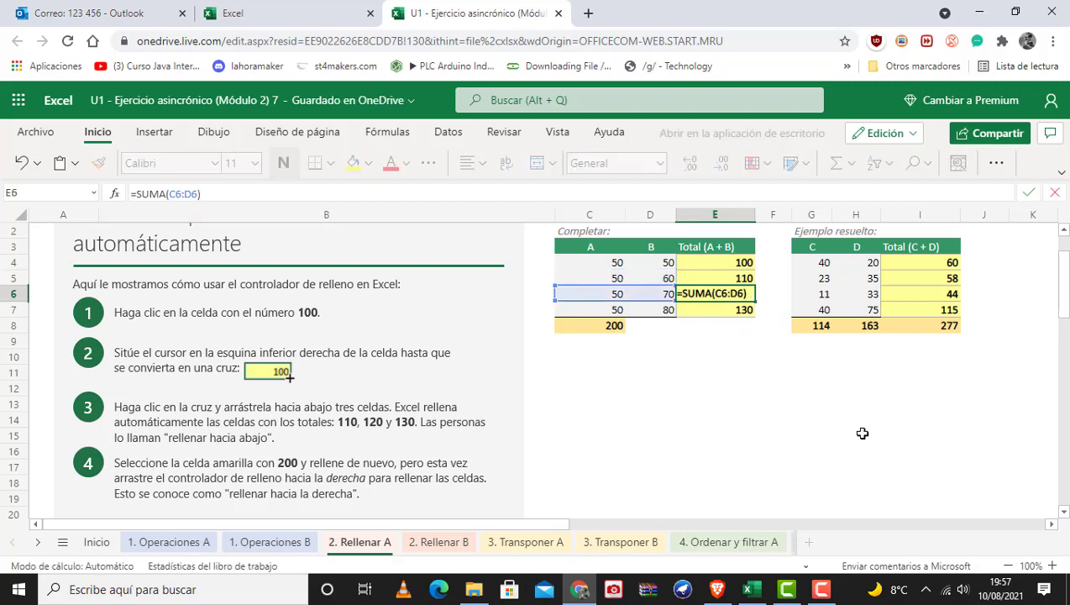
{"action": "left_click", "coordinate": [727, 313]}
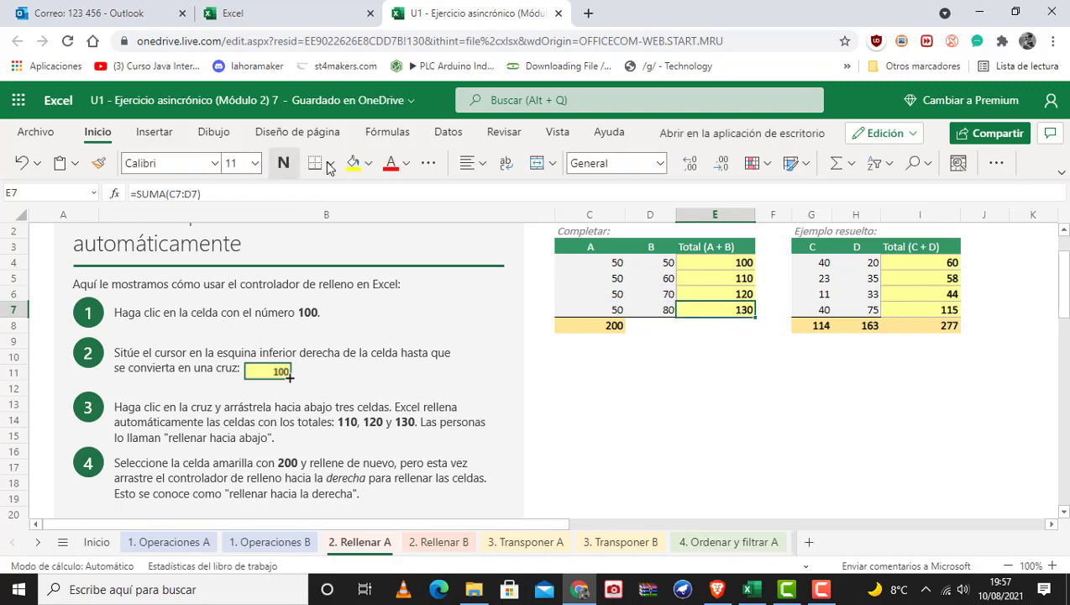
{"action": "left_click", "coordinate": [313, 193]}
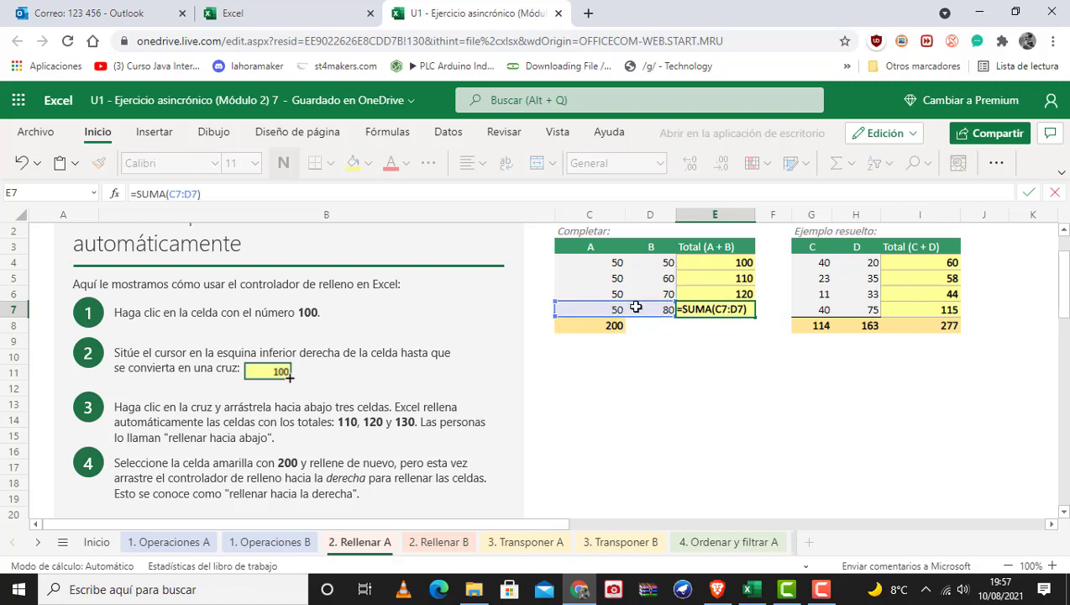
{"action": "left_click", "coordinate": [694, 386]}
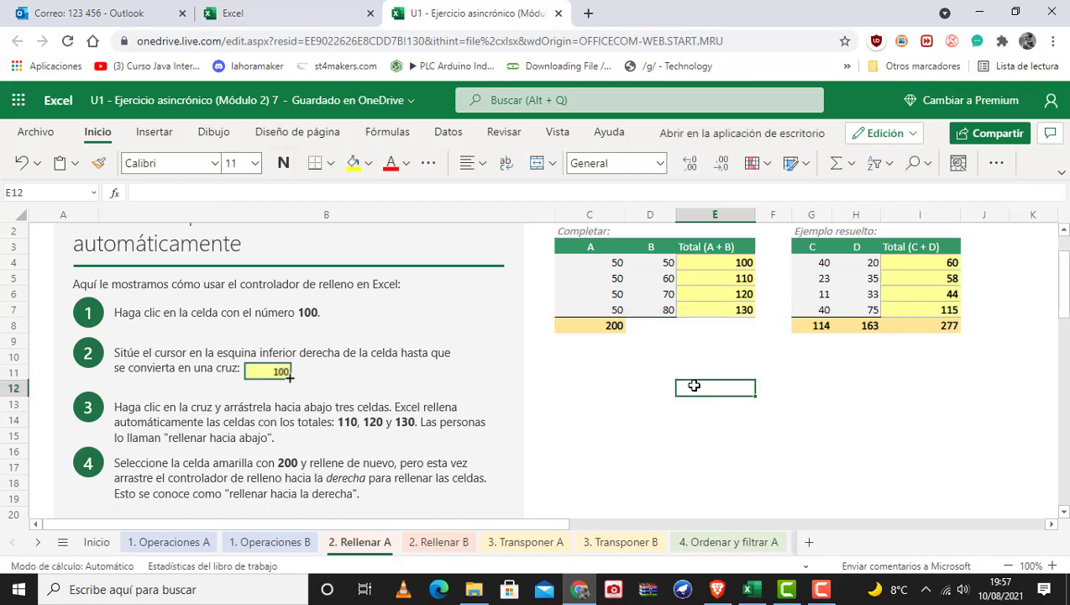
Step: Review the sheet's instructions on filling to the right from cell C8, alongside the solved example table
{"action": "scroll", "coordinate": [379, 332], "scroll_direction": "down", "scroll_amount": 2}
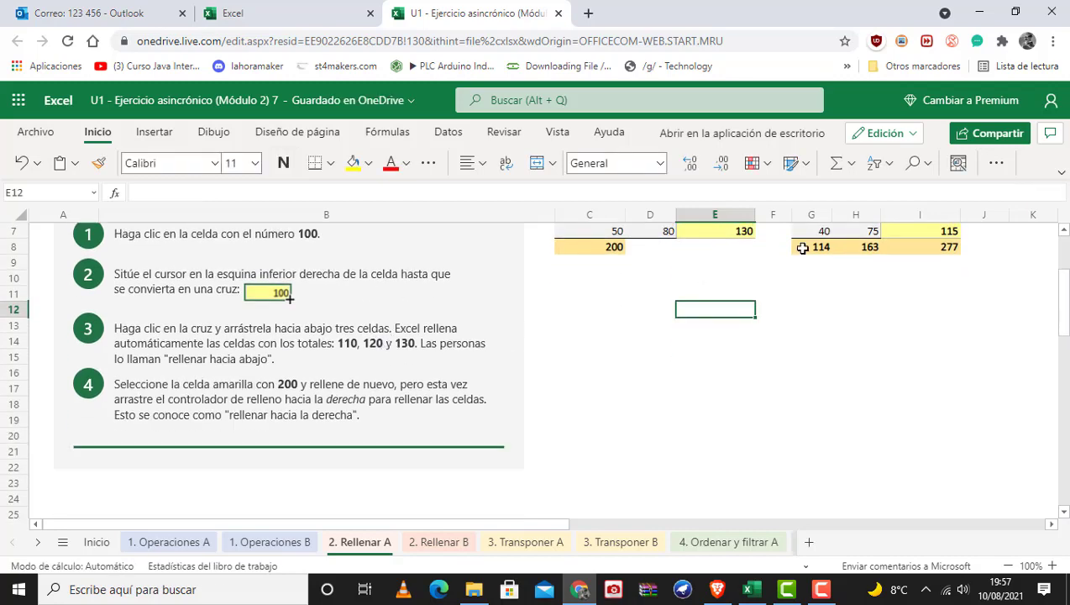
{"action": "scroll", "coordinate": [772, 273], "scroll_direction": "up", "scroll_amount": 3}
{"action": "scroll", "coordinate": [772, 271], "scroll_direction": "down", "scroll_amount": 2}
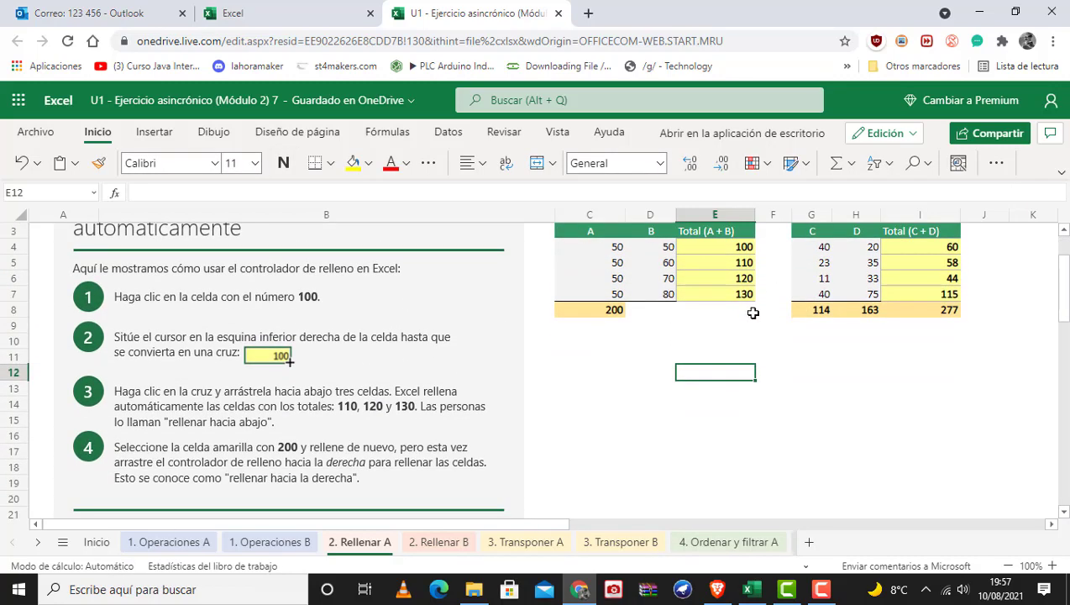
{"action": "scroll", "coordinate": [755, 309], "scroll_direction": "down", "scroll_amount": 2}
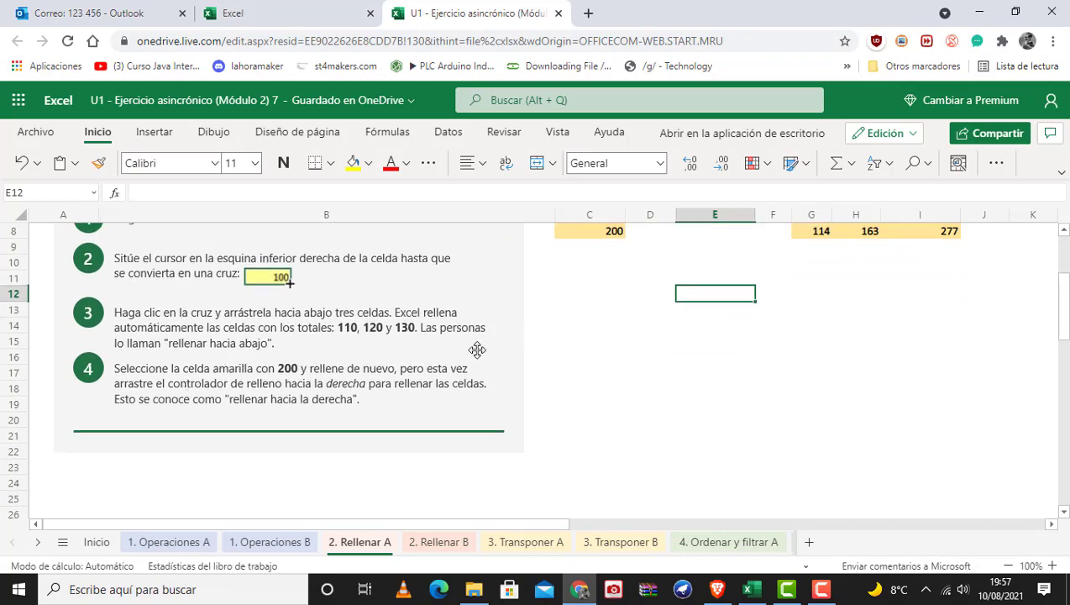
{"action": "scroll", "coordinate": [520, 349], "scroll_direction": "up", "scroll_amount": 3}
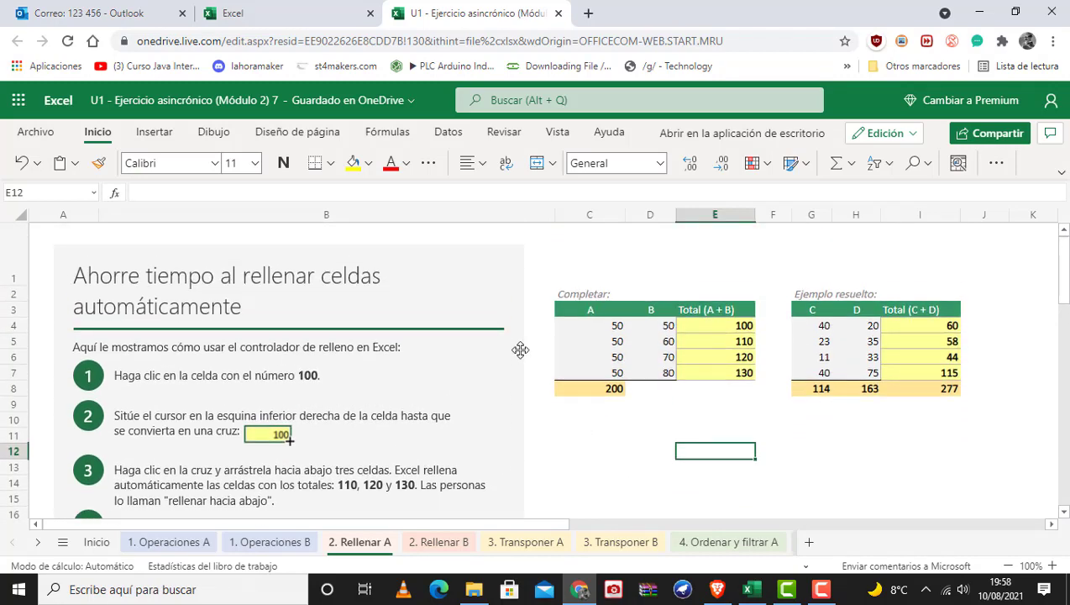
{"action": "scroll", "coordinate": [520, 350], "scroll_direction": "down", "scroll_amount": 2}
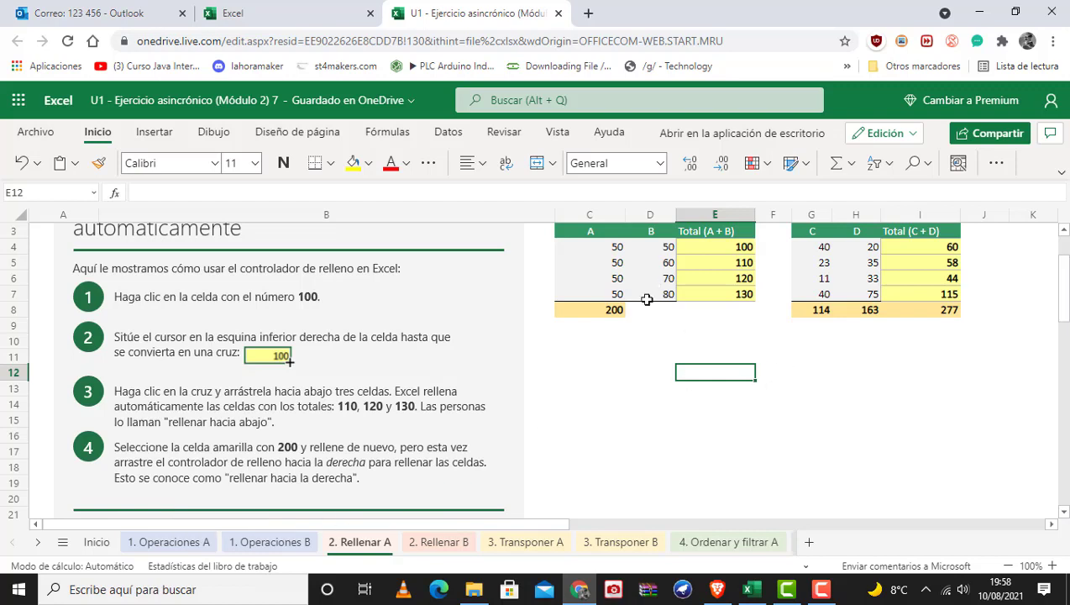
Step: Examine the SUMA formula in C8 and the column A range that it adds
{"action": "left_click", "coordinate": [606, 311]}
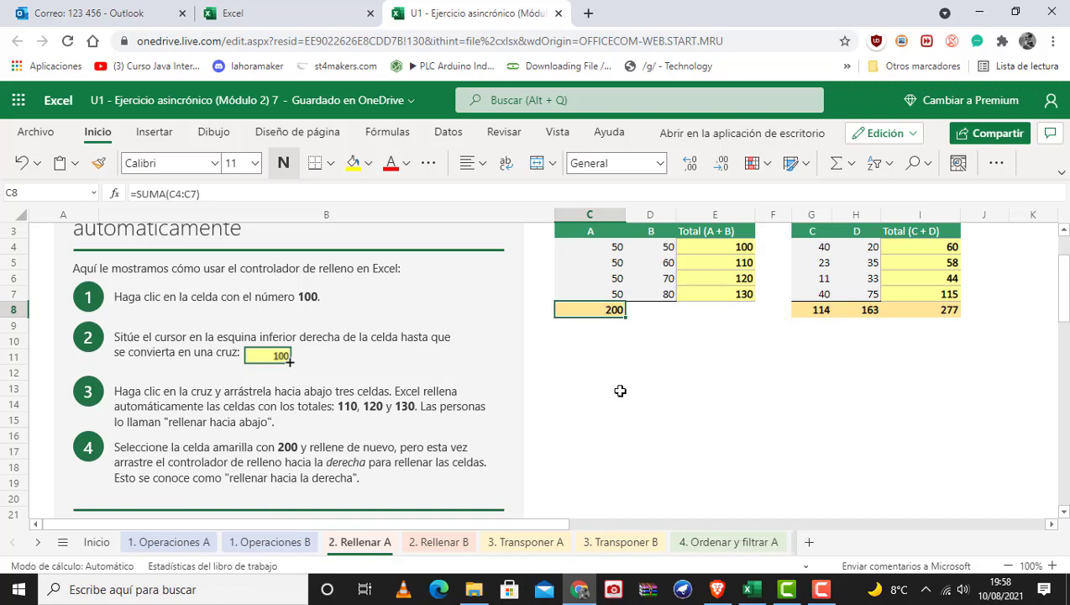
{"action": "left_click", "coordinate": [623, 344]}
{"action": "left_click", "coordinate": [596, 307]}
{"action": "key", "text": "F2"}
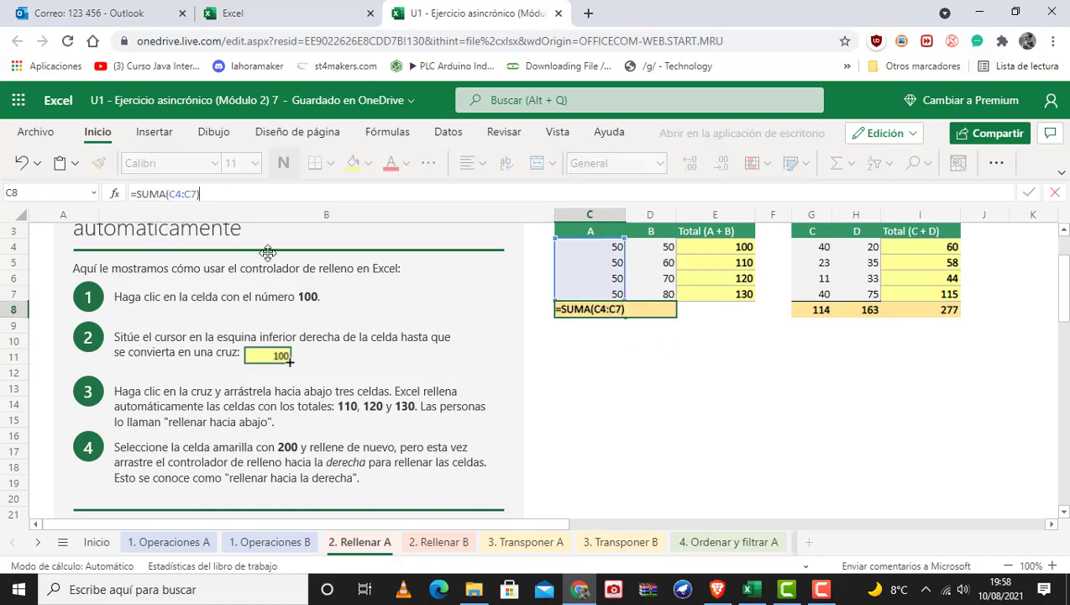
Step: Compare the row-wise references in the SUMA formulas of E4 and E5
{"action": "left_click", "coordinate": [723, 245]}
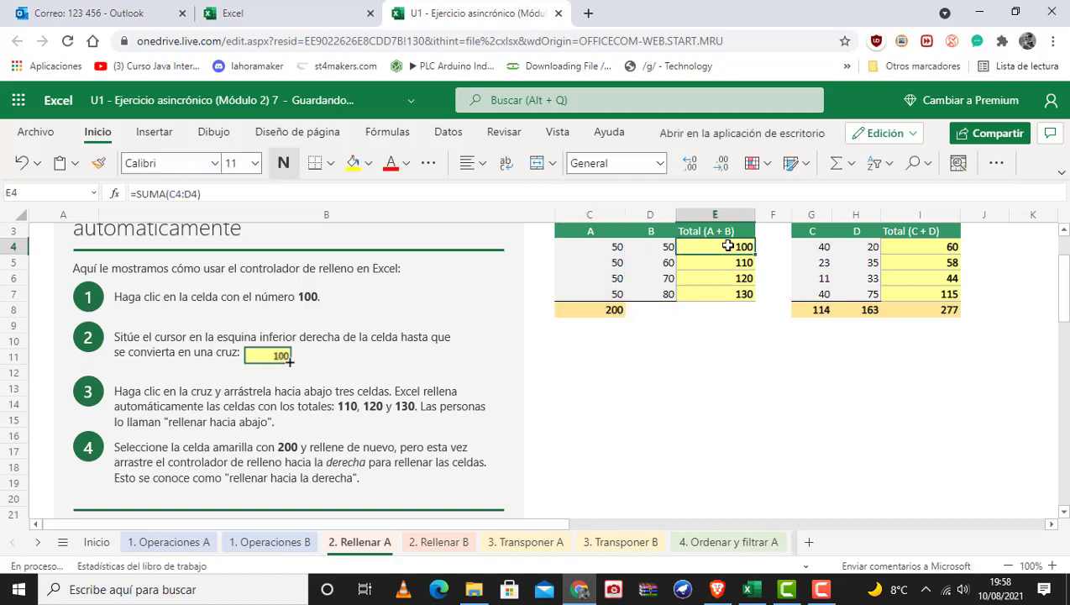
{"action": "left_click", "coordinate": [249, 185]}
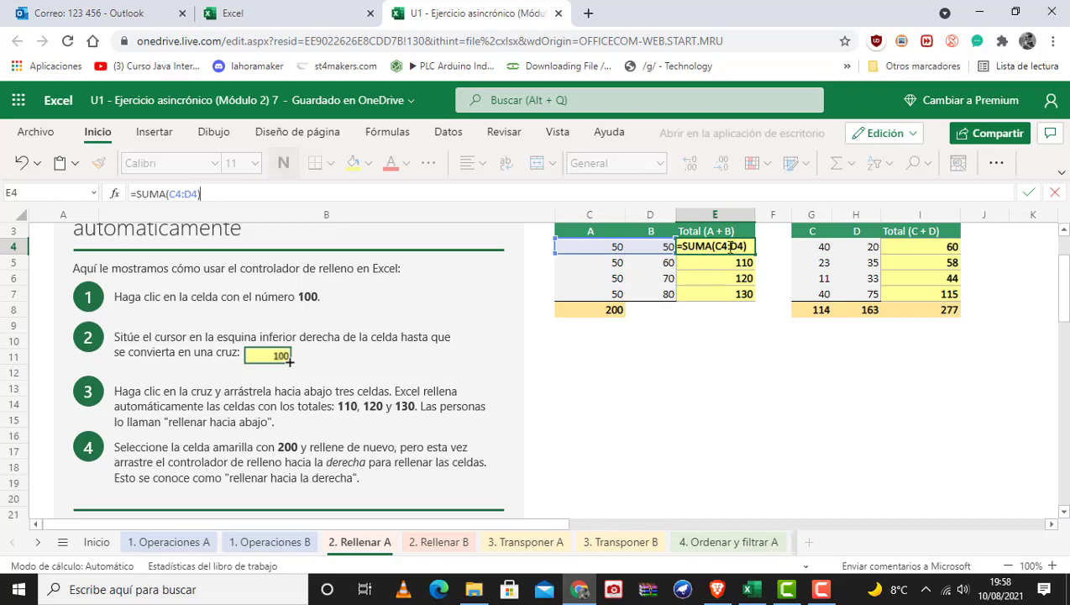
{"action": "key", "text": "Return"}
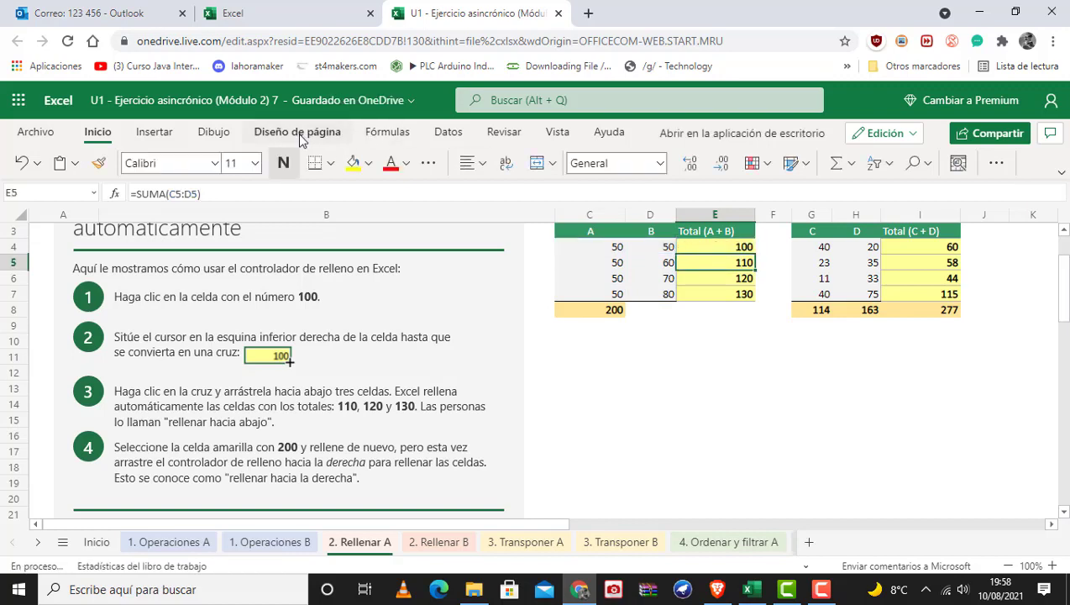
{"action": "left_click", "coordinate": [278, 194]}
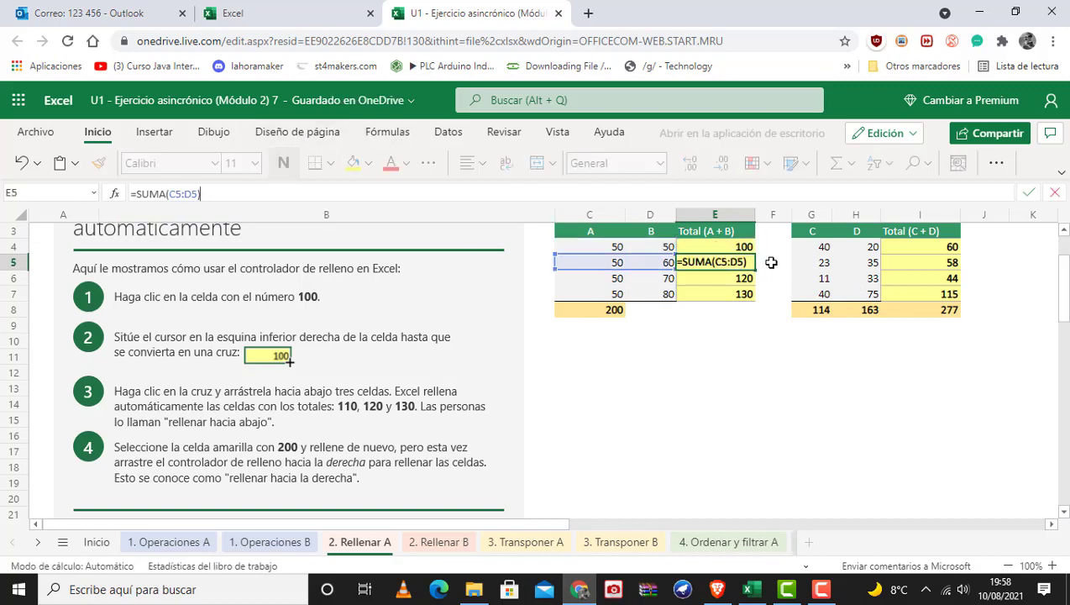
Step: Fill the column A sum formula from C8 to the right into D8
{"action": "left_click", "coordinate": [602, 309]}
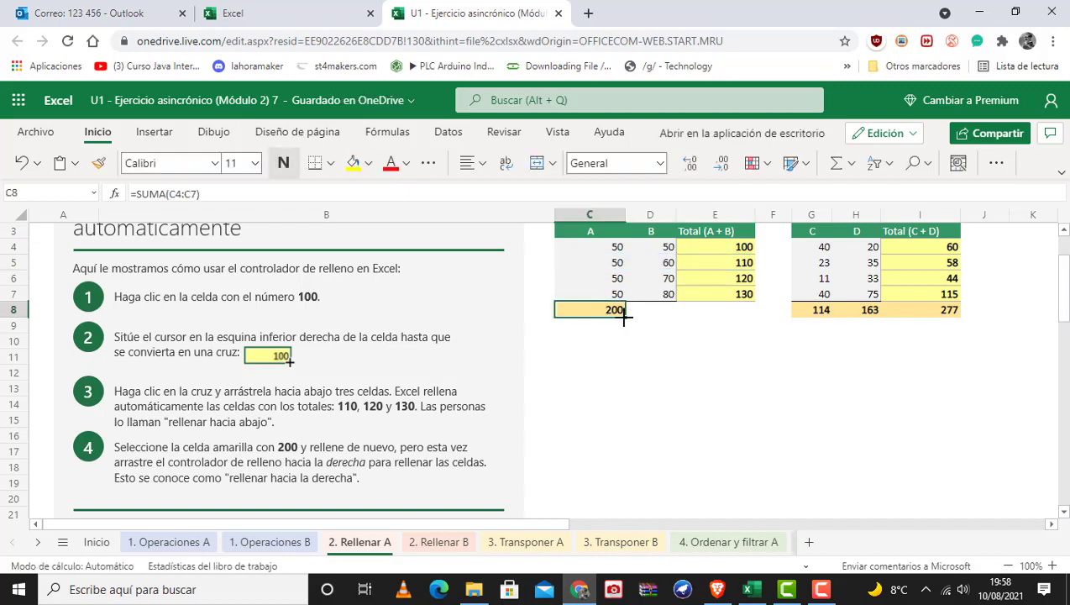
{"action": "mouse_move", "coordinate": [624, 316]}
{"action": "left_mouse_down"}
{"action": "mouse_move", "coordinate": [685, 316]}
{"action": "mouse_move", "coordinate": [645, 312]}
{"action": "left_mouse_up"}
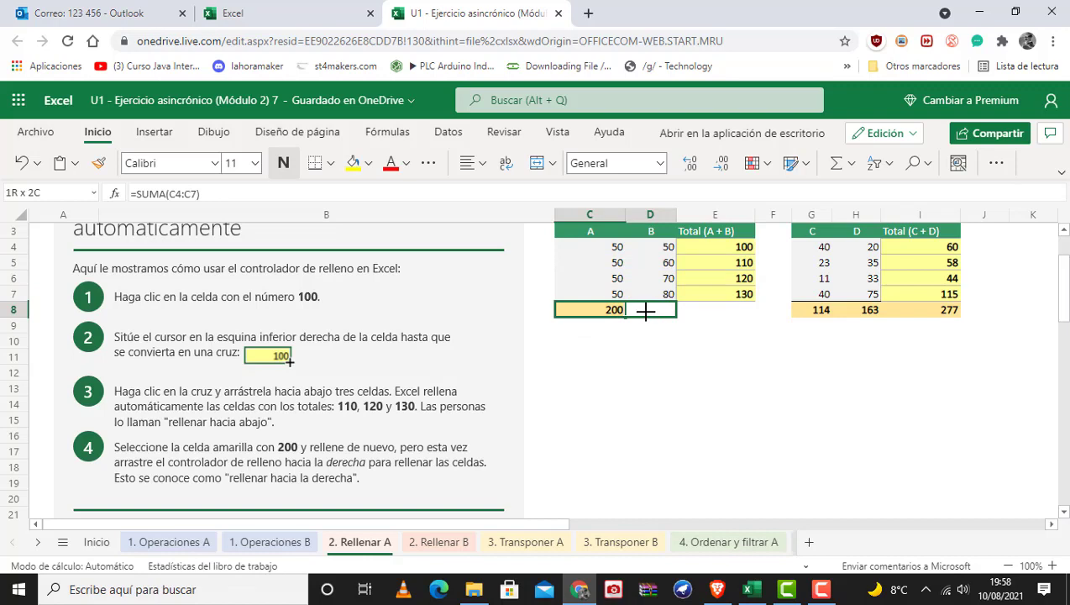
{"action": "left_click_drag", "start_coordinate": [645, 312], "coordinate": [645, 311]}
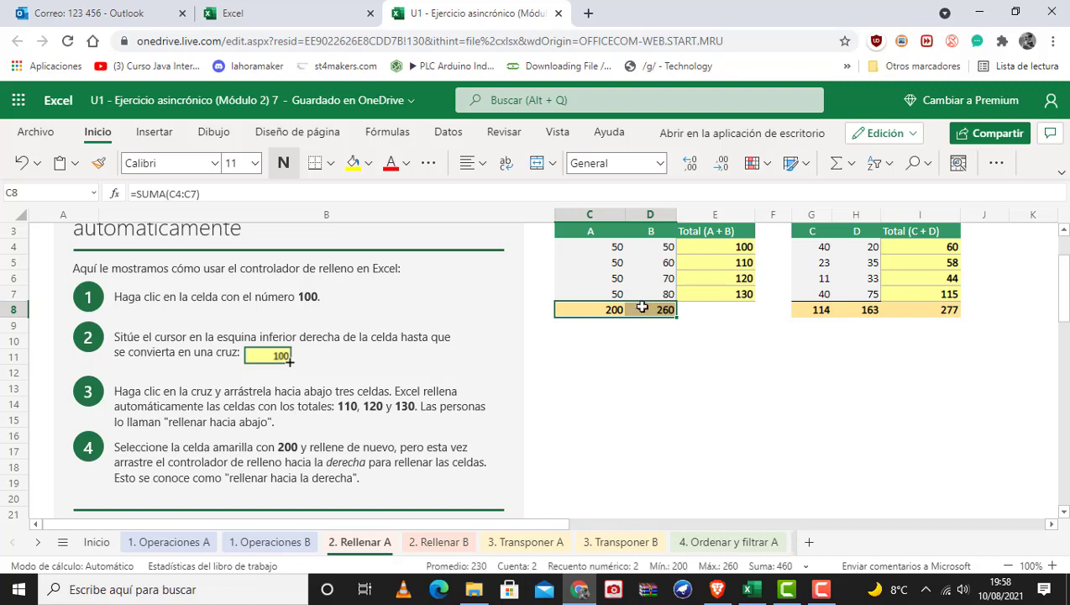
{"action": "left_click", "coordinate": [611, 381]}
Step: Compare the SUMA formulas in C8 and D8 and the column ranges that each one references
{"action": "left_click", "coordinate": [597, 309]}
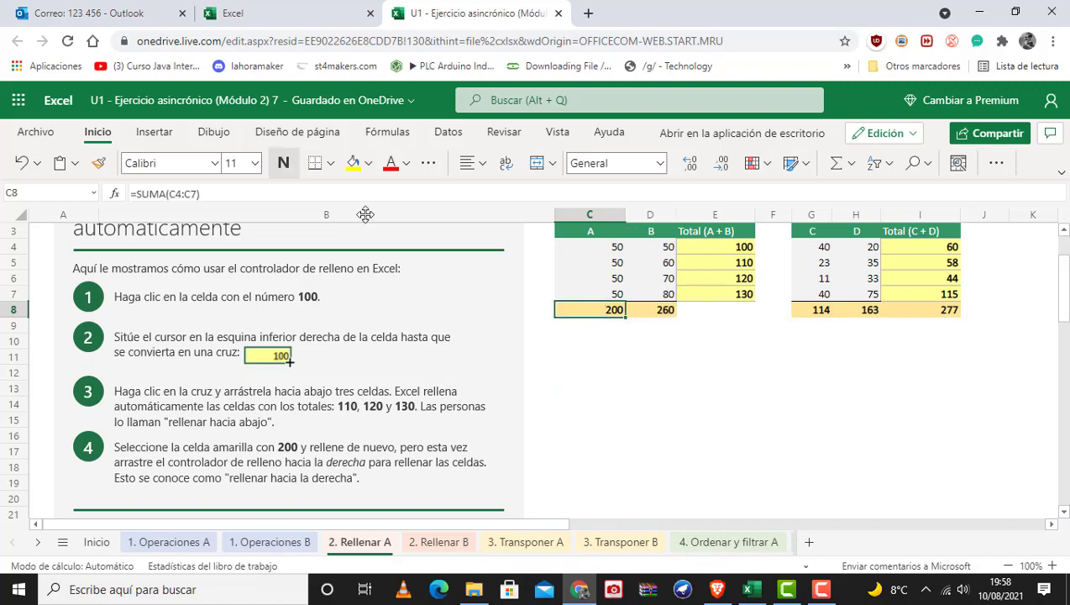
{"action": "left_click", "coordinate": [277, 187]}
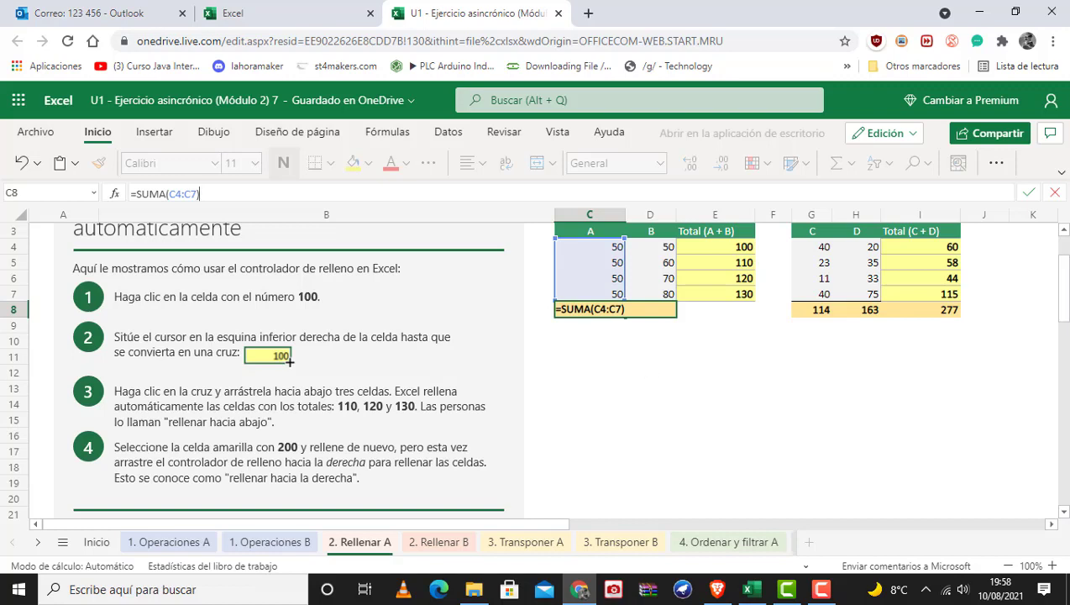
{"action": "left_click", "coordinate": [601, 338]}
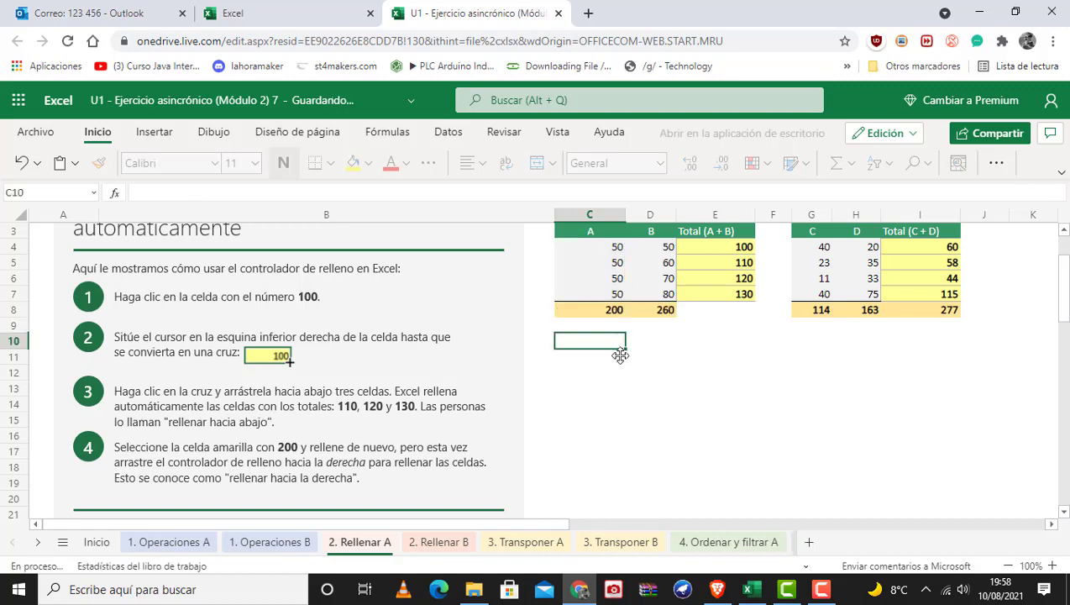
{"action": "left_click", "coordinate": [646, 309]}
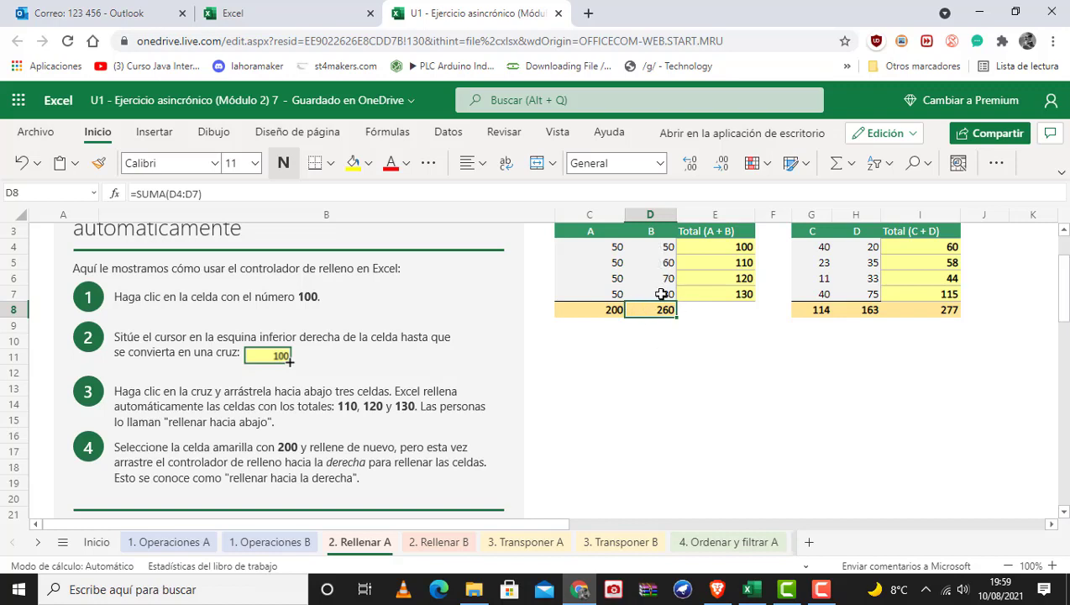
{"action": "left_click", "coordinate": [563, 309]}
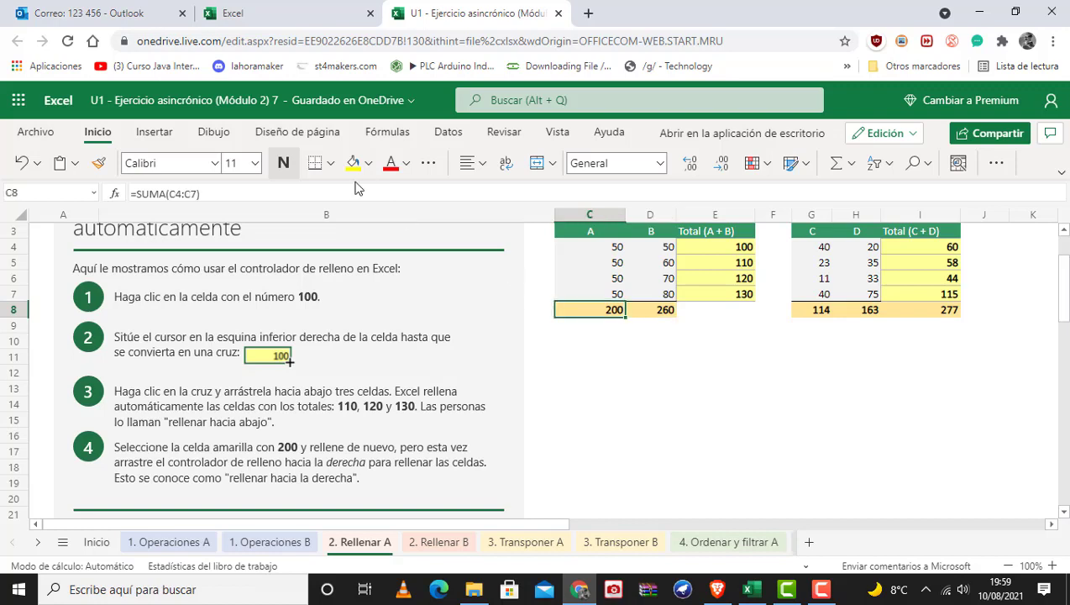
{"action": "left_click", "coordinate": [354, 188]}
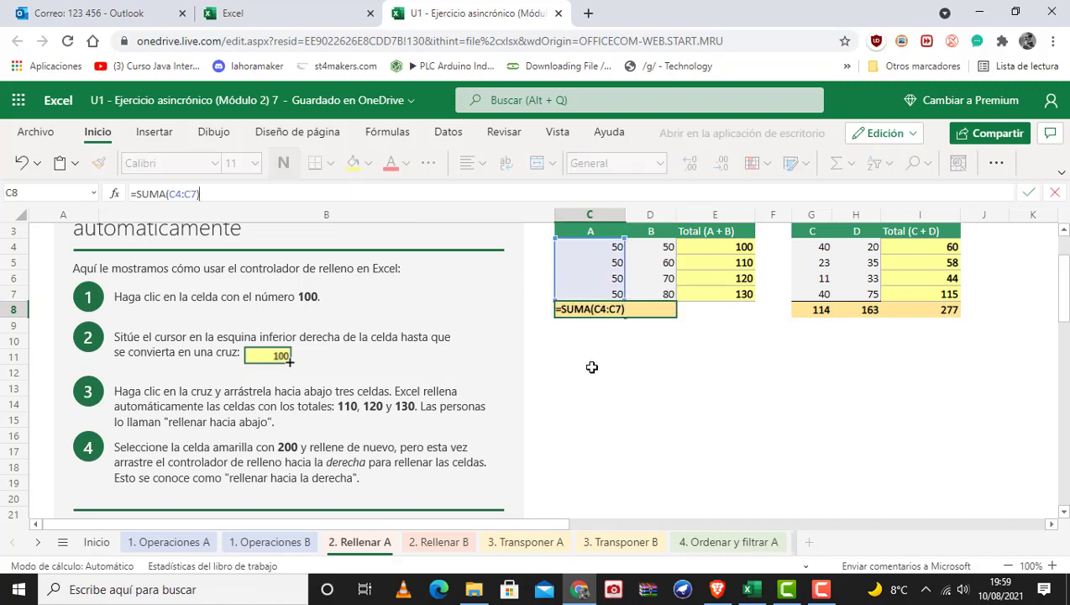
{"action": "key", "text": "Return"}
{"action": "left_click", "coordinate": [650, 309]}
{"action": "left_click", "coordinate": [391, 189]}
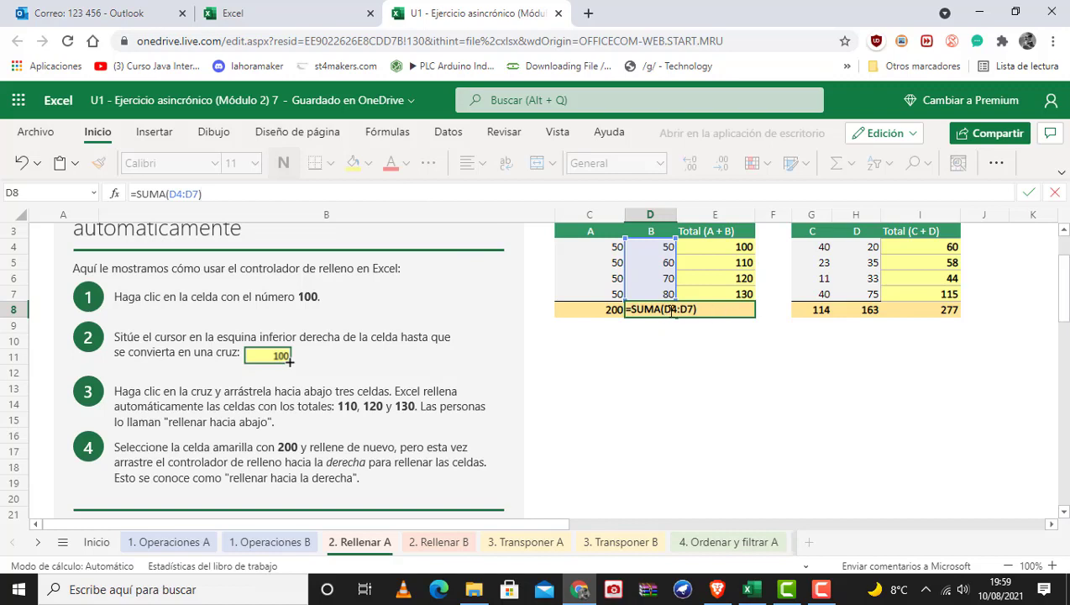
{"action": "left_click", "coordinate": [659, 349]}
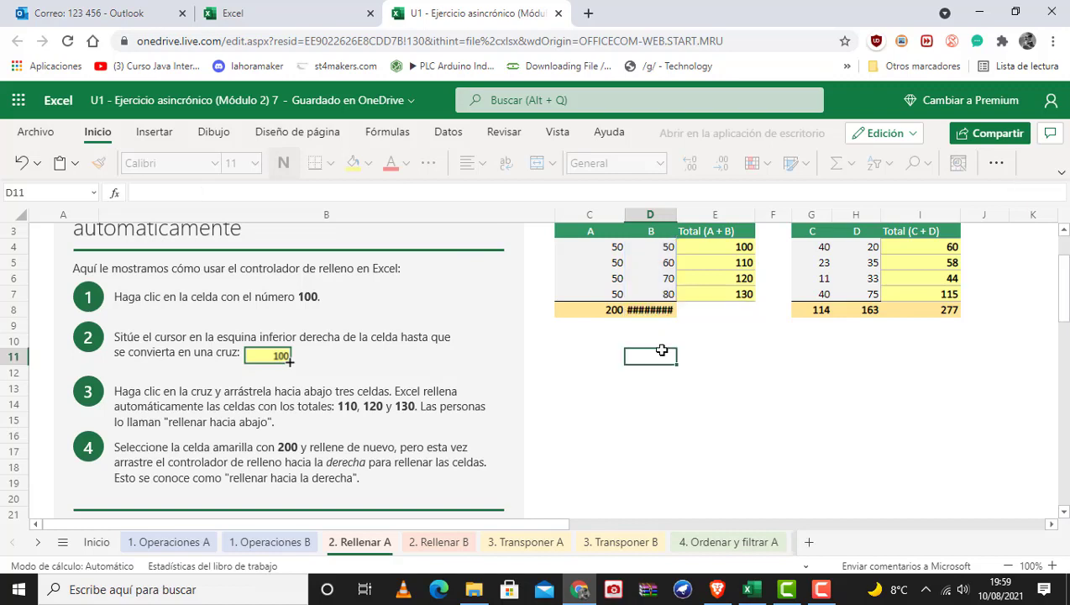
Step: Check the A values in C4:C7 and the start of the B values in D4 against their column sums
{"action": "left_click", "coordinate": [593, 247]}
{"action": "left_click_drag", "start_coordinate": [592, 248], "coordinate": [592, 293]}
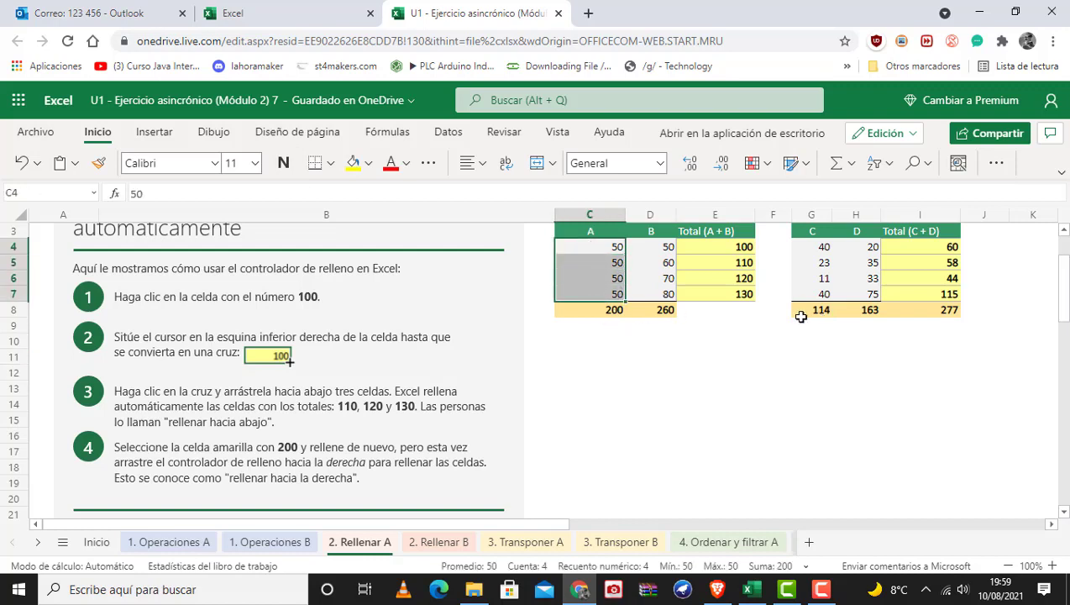
{"action": "left_click", "coordinate": [636, 246]}
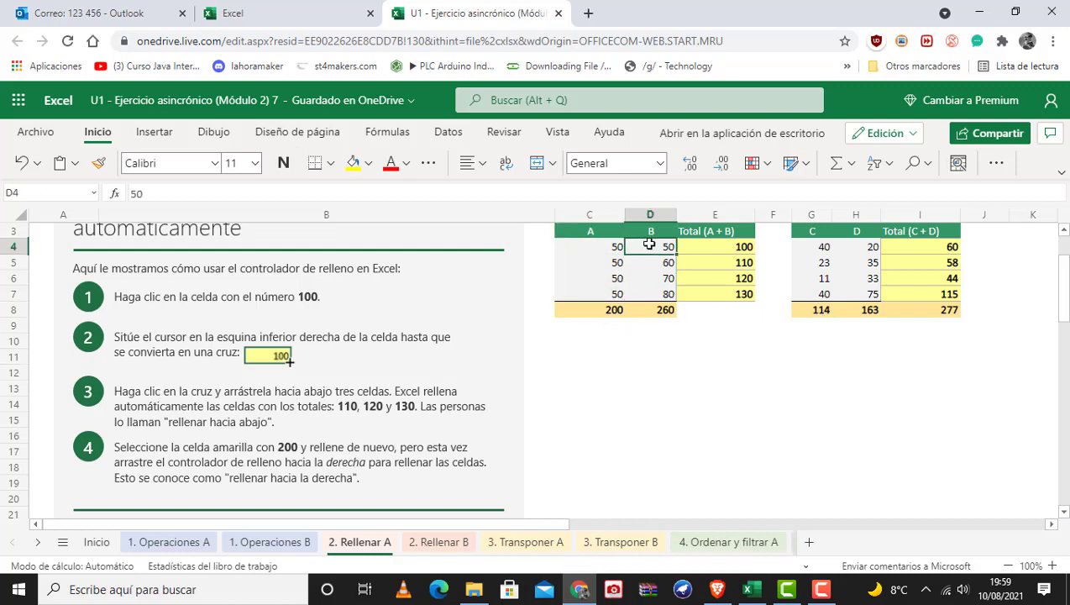
Step: Fill the column B sum formula from D8 to the right into E8 under Total (A + B)
{"action": "left_click", "coordinate": [660, 312]}
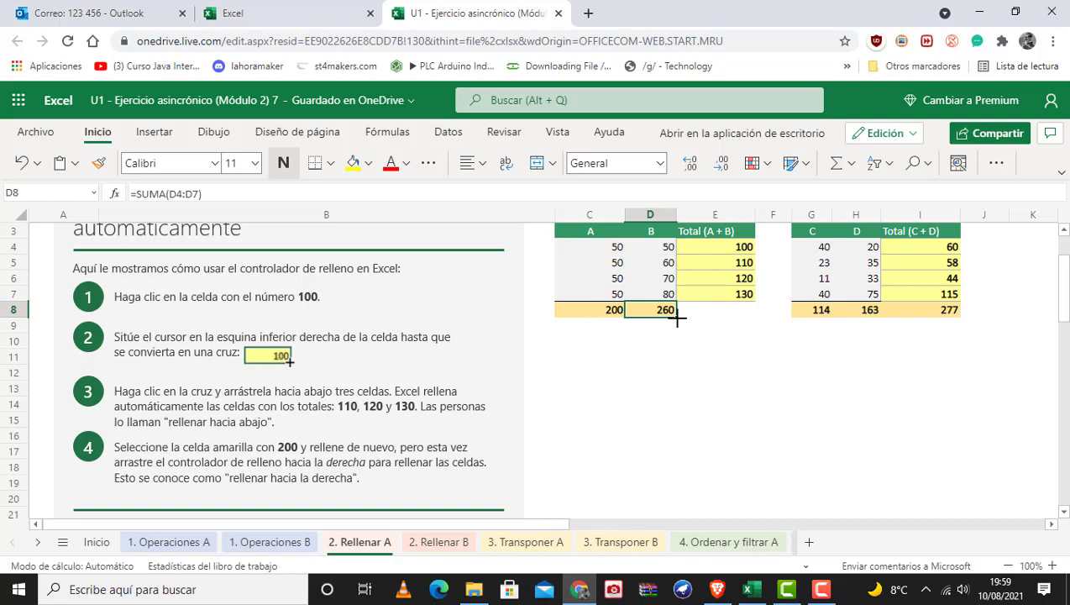
{"action": "left_click_drag", "start_coordinate": [677, 316], "coordinate": [741, 316]}
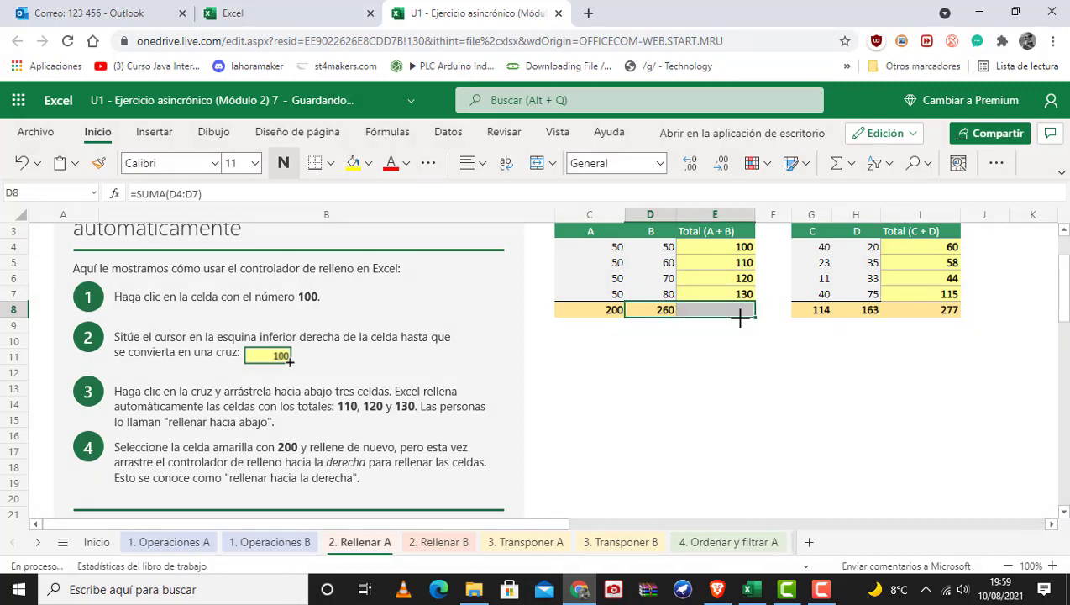
{"action": "left_click", "coordinate": [663, 386]}
Step: Compare the ranges added by the SUMA formulas in D8 and E8
{"action": "left_click", "coordinate": [658, 311]}
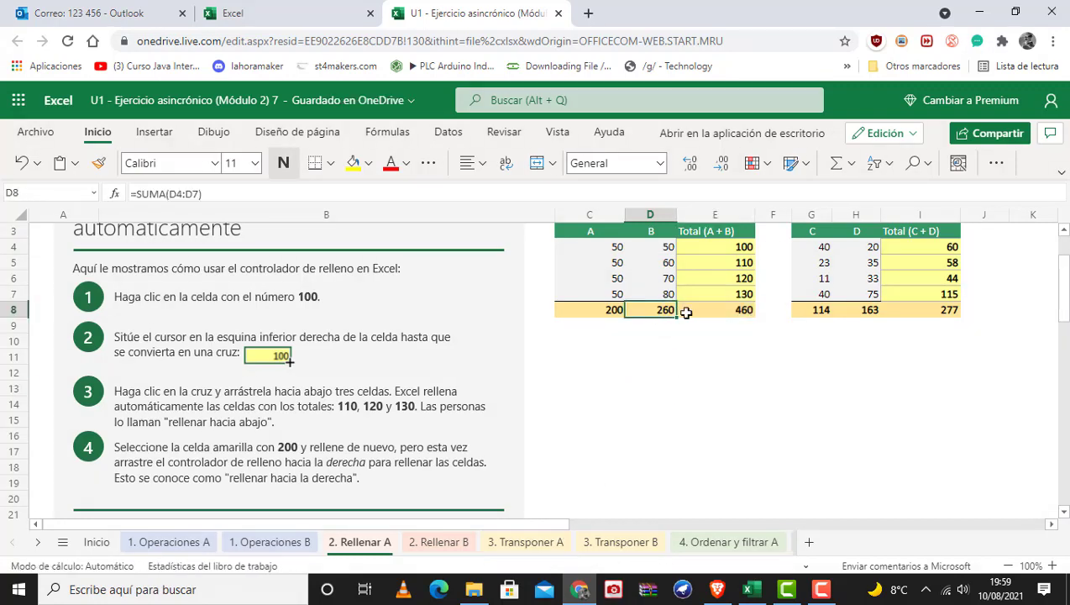
{"action": "left_click", "coordinate": [345, 194]}
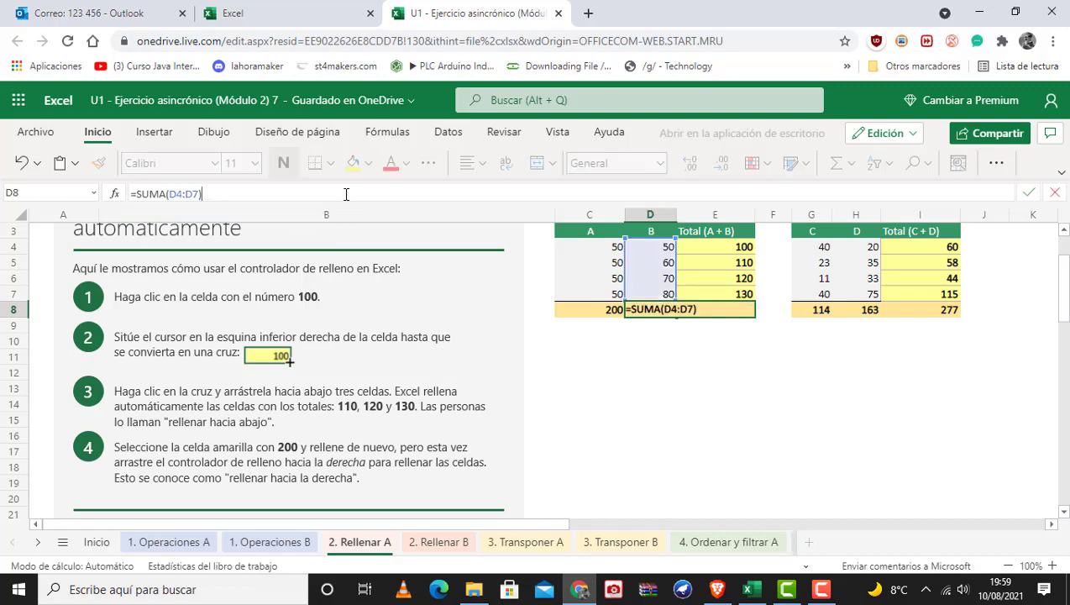
{"action": "left_click", "coordinate": [613, 388]}
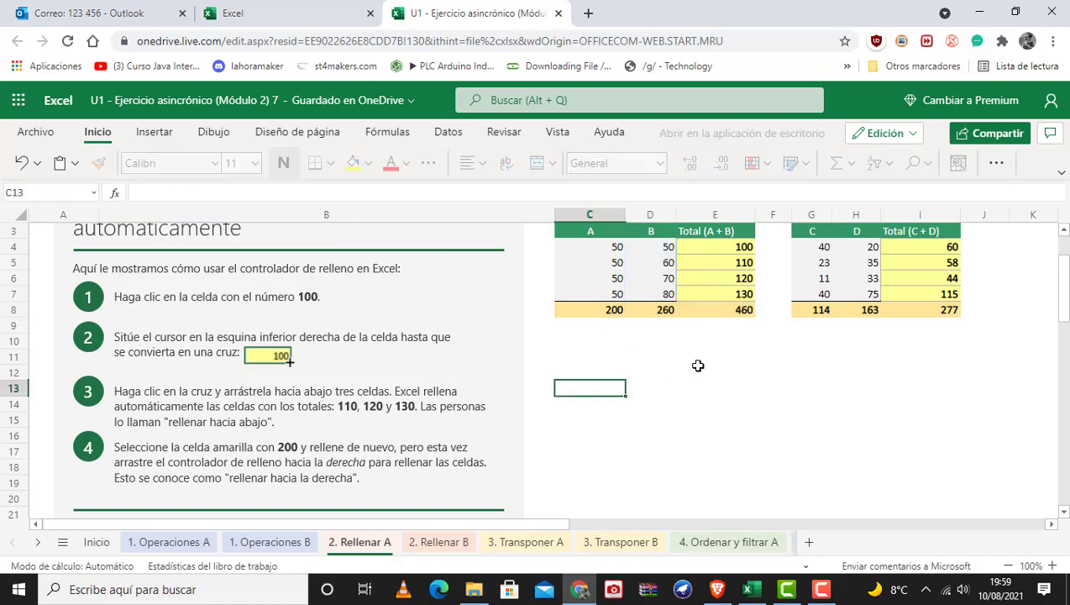
{"action": "left_click", "coordinate": [715, 313]}
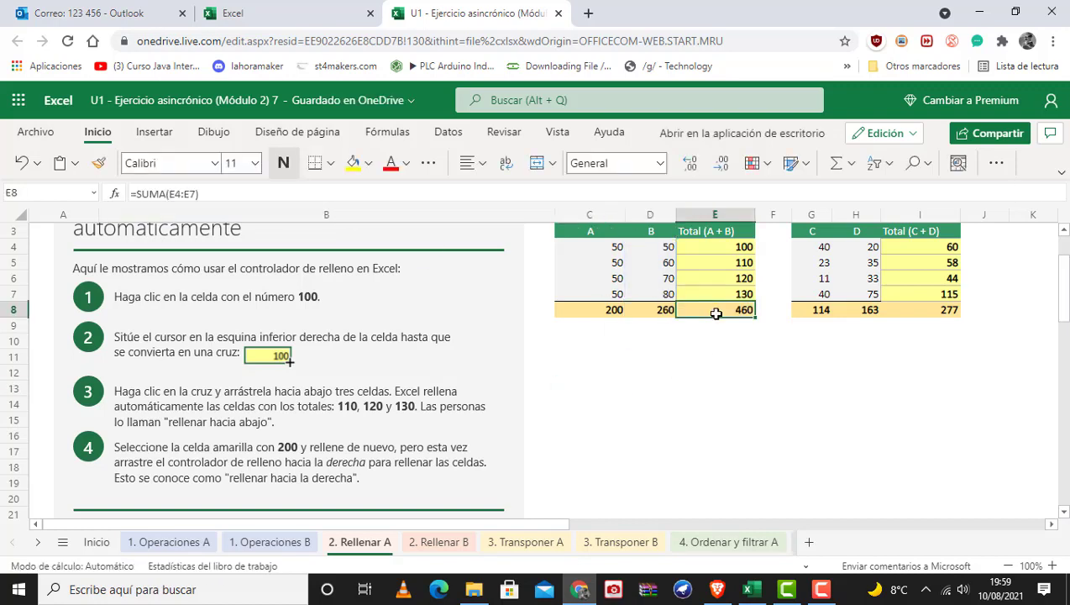
{"action": "left_click", "coordinate": [298, 194]}
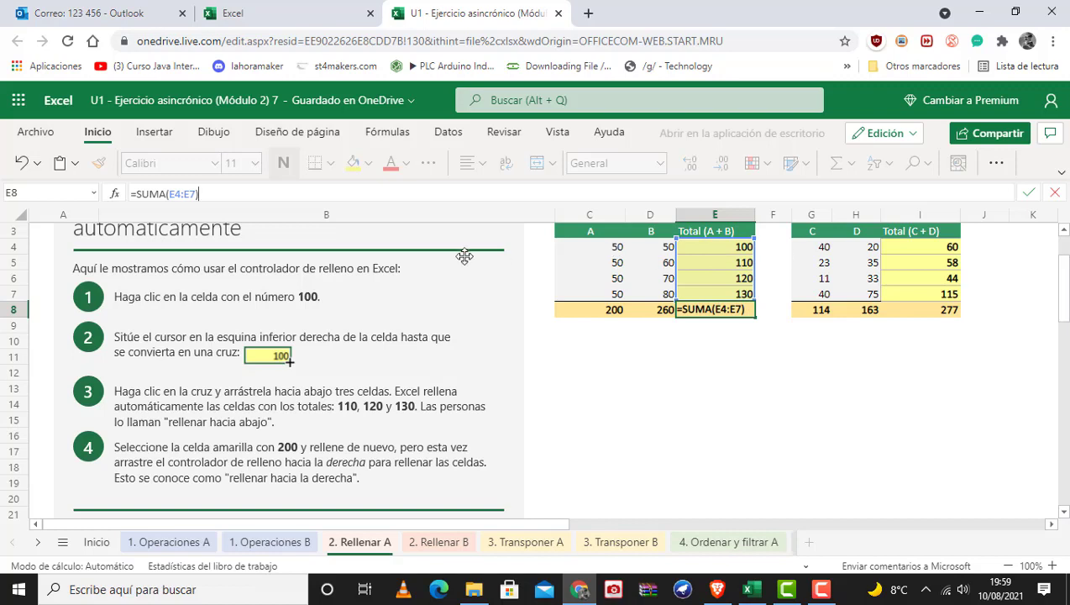
Step: Compare the SUMA formulas in H8 and I8 and the column ranges that each one adds
{"action": "left_click", "coordinate": [640, 356]}
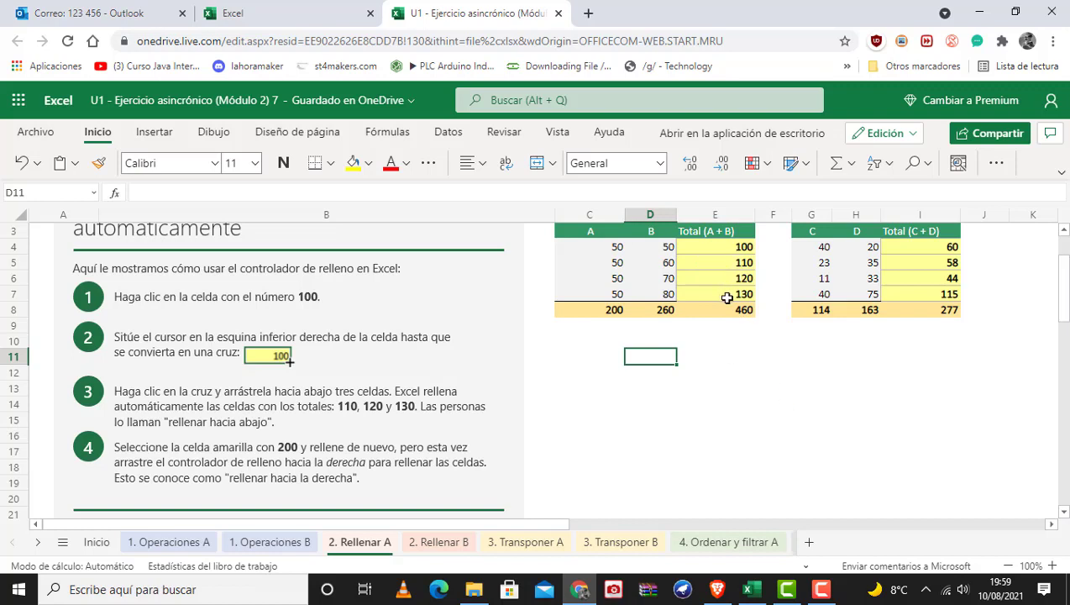
{"action": "left_click", "coordinate": [898, 310]}
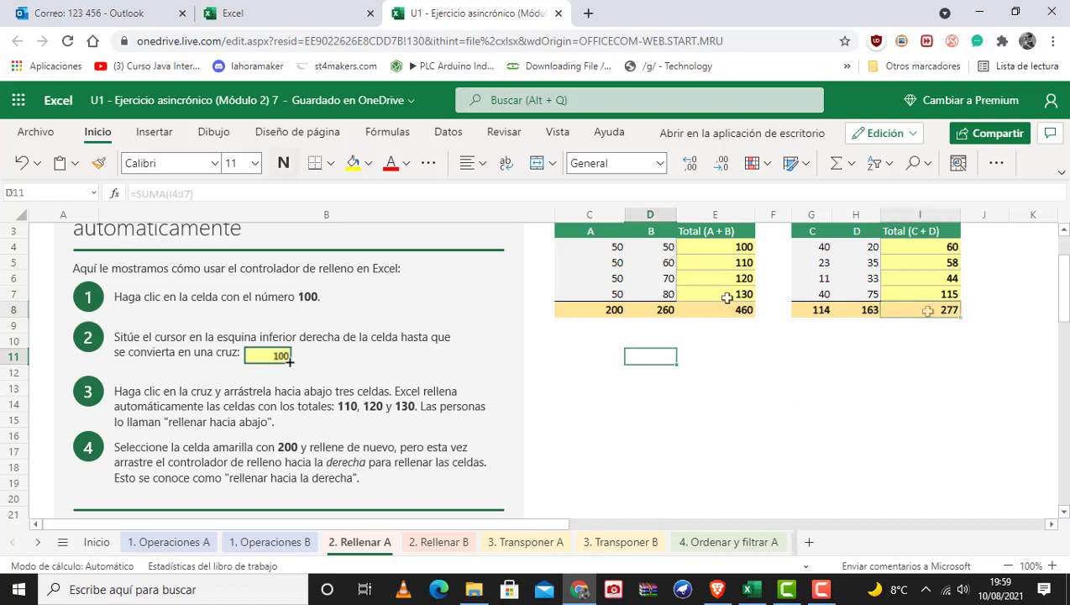
{"action": "left_click", "coordinate": [865, 308]}
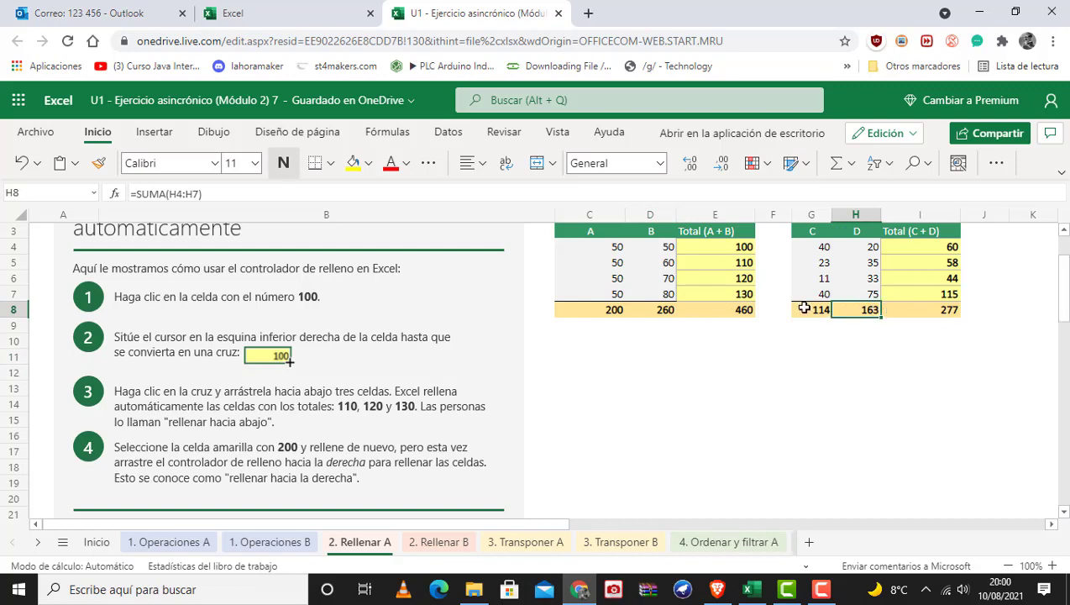
{"action": "left_click", "coordinate": [275, 191]}
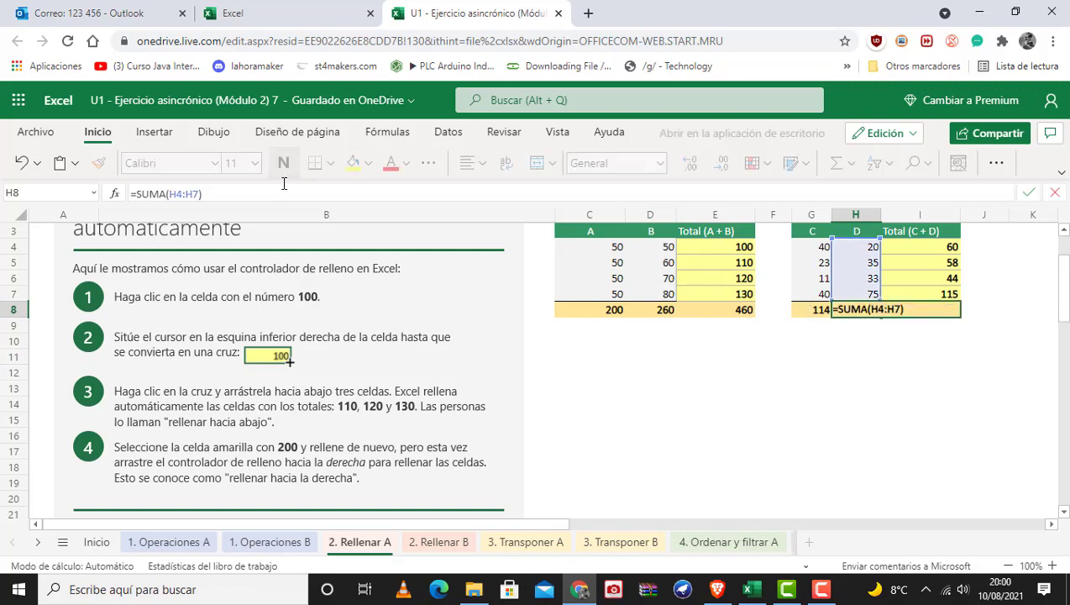
{"action": "left_click", "coordinate": [811, 417]}
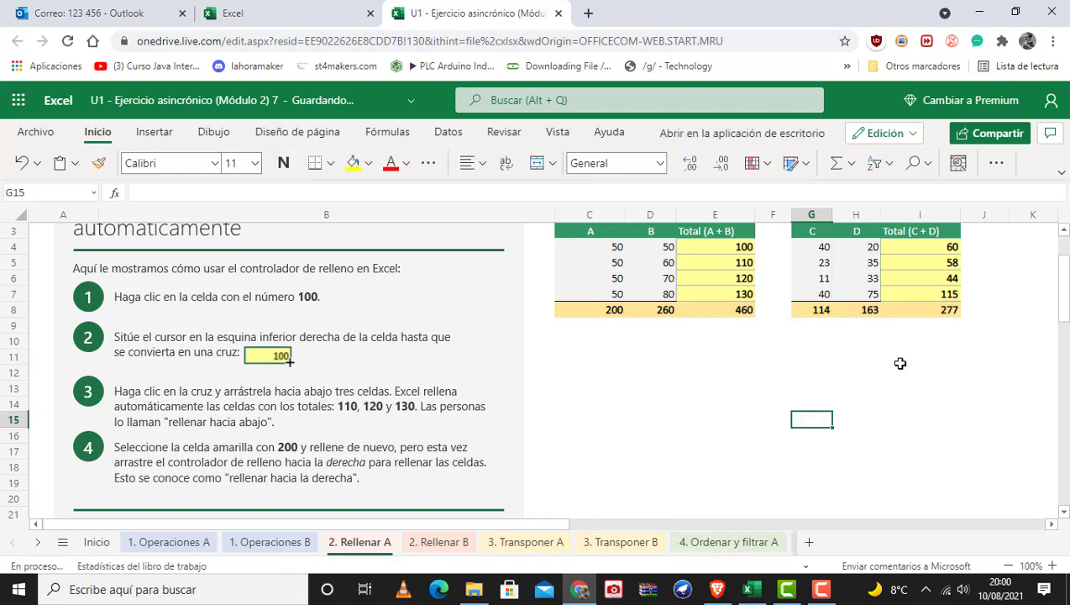
{"action": "left_click", "coordinate": [922, 311]}
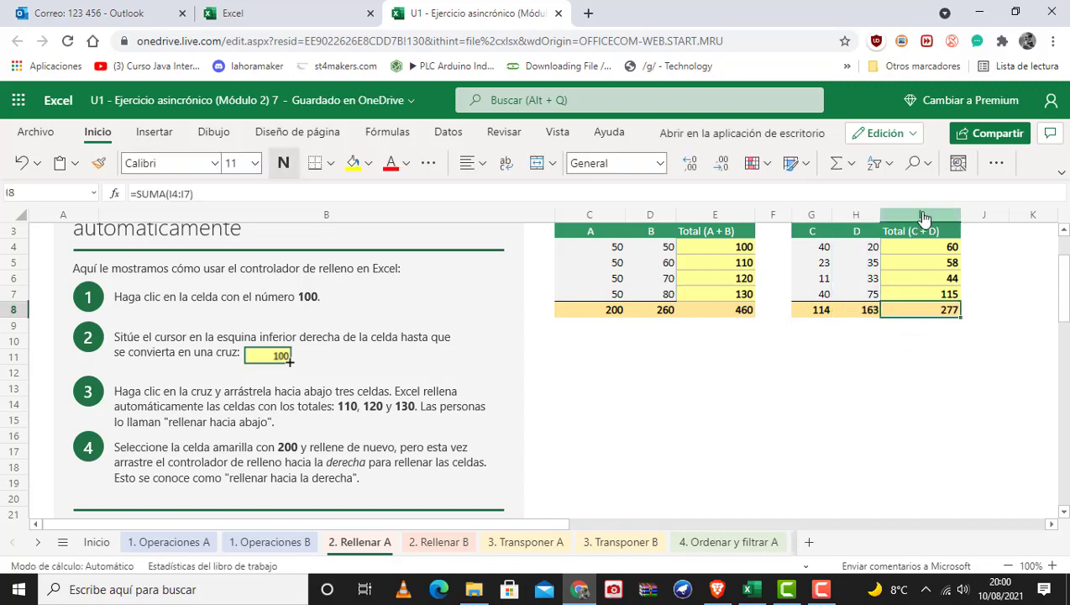
{"action": "left_click", "coordinate": [299, 192]}
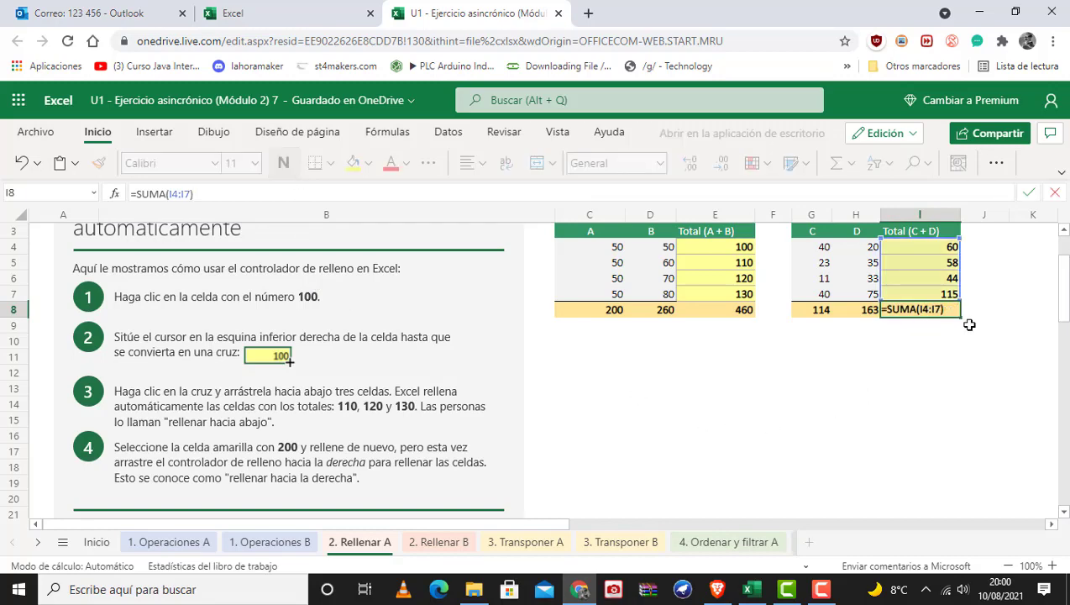
{"action": "left_click", "coordinate": [659, 391]}
Step: Fill the Departamento value "Producir" from C34 down through C37 in the cell-copying exercise
{"action": "scroll", "coordinate": [660, 394], "scroll_direction": "down", "scroll_amount": 5}
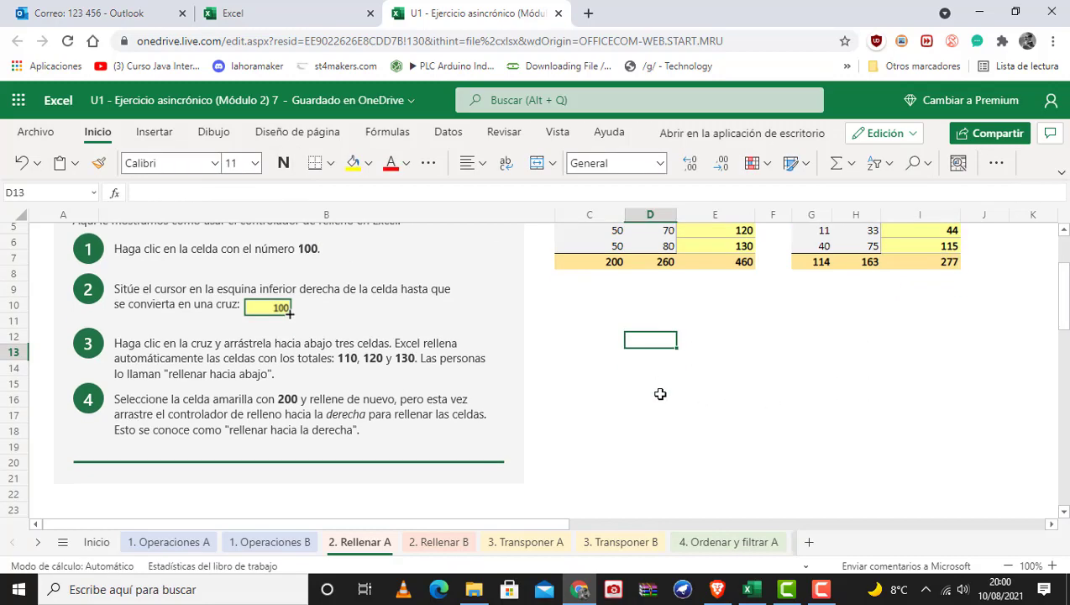
{"action": "scroll", "coordinate": [660, 394], "scroll_direction": "down", "scroll_amount": 3}
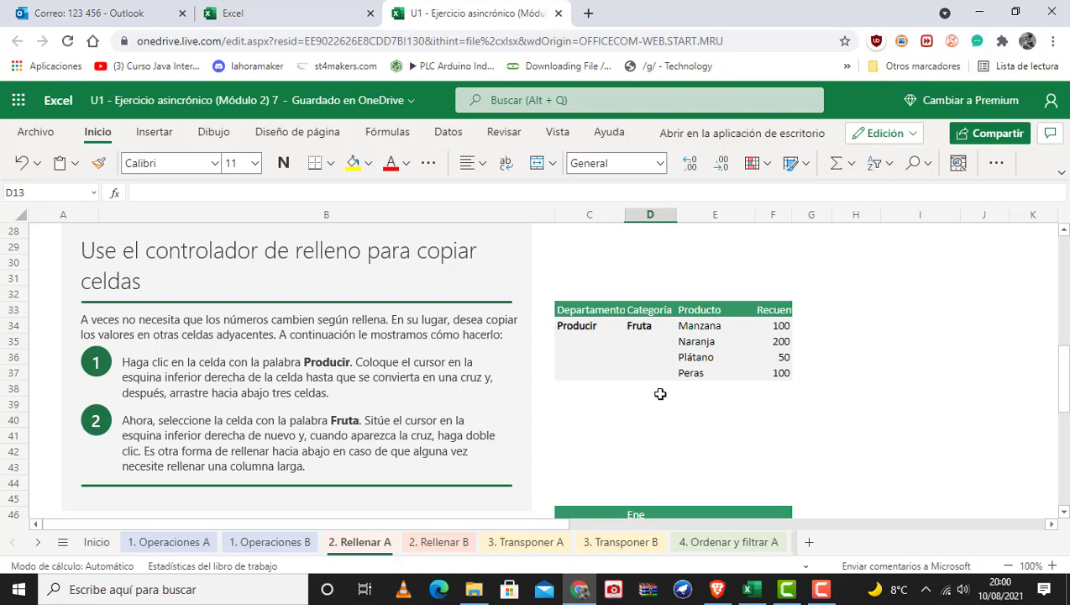
{"action": "left_click", "coordinate": [589, 327]}
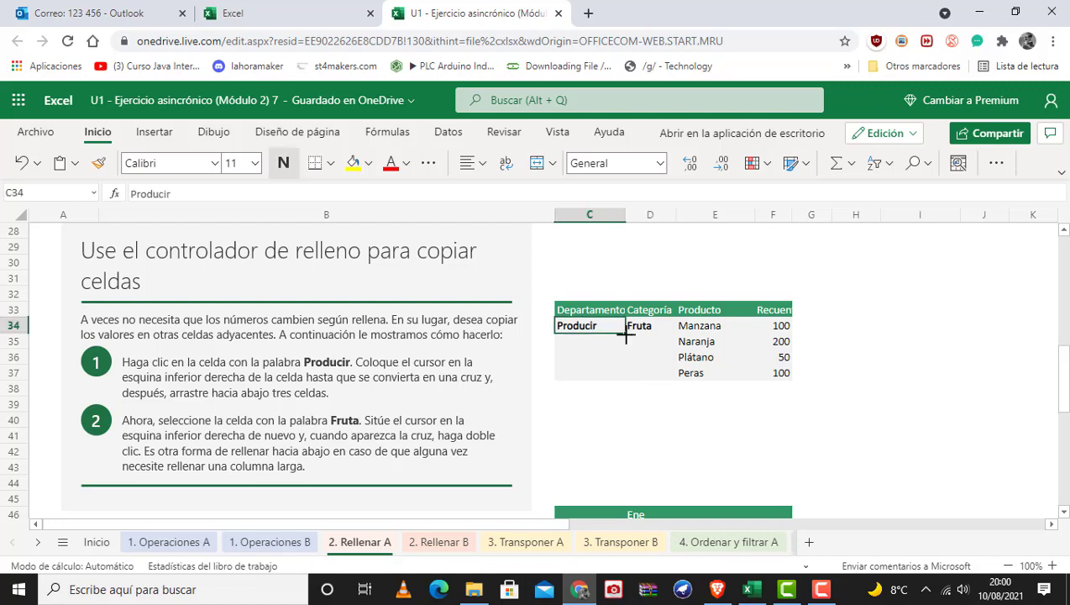
{"action": "left_click_drag", "start_coordinate": [625, 334], "coordinate": [618, 370]}
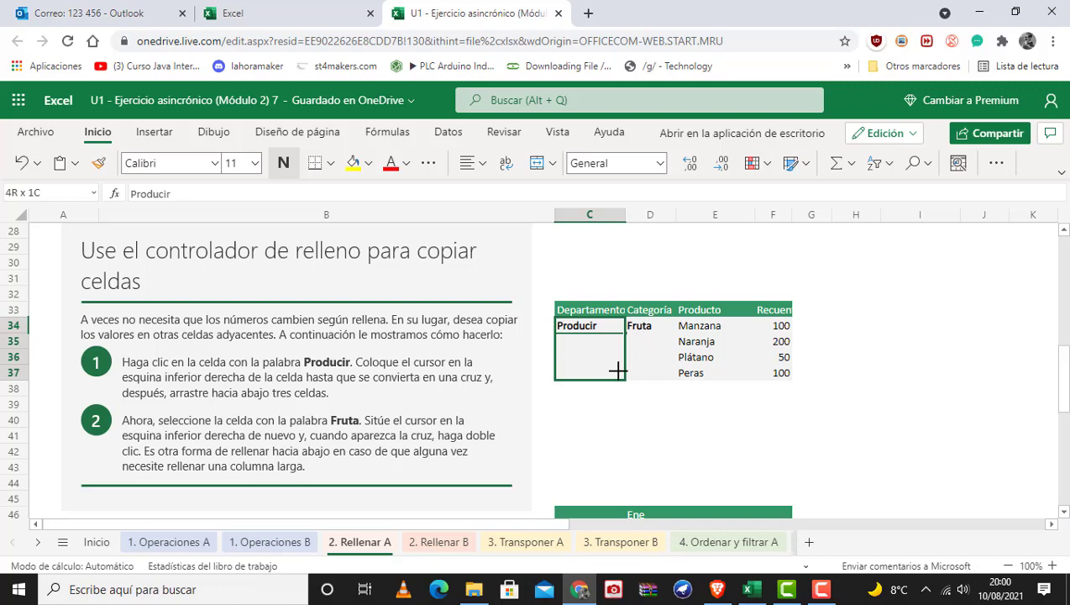
{"action": "left_click_drag", "start_coordinate": [618, 370], "coordinate": [618, 368]}
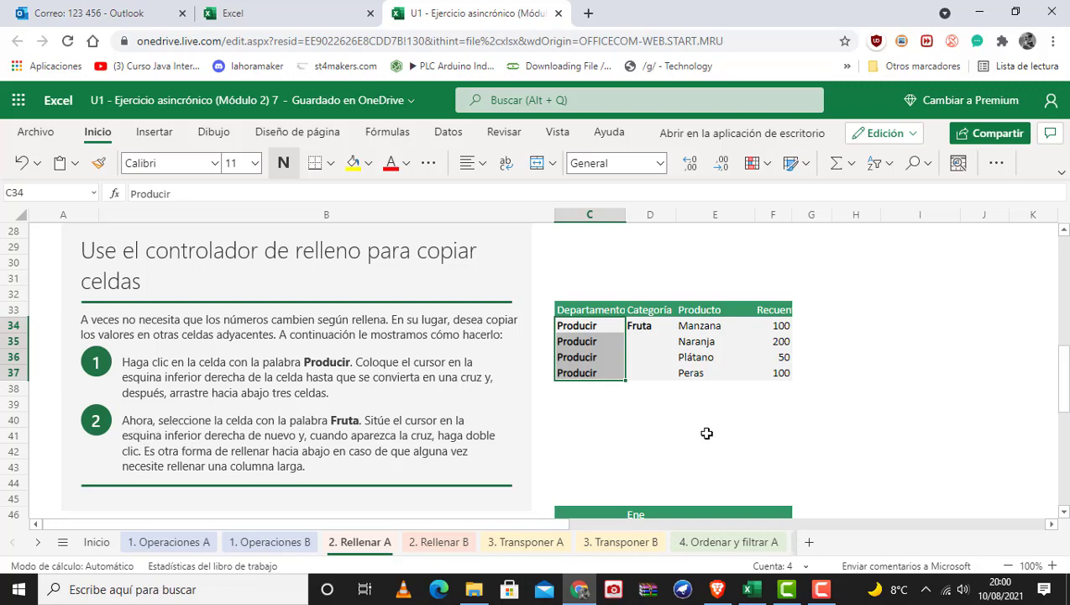
Step: Copy the Categoría value "Fruta" from D34 down through D37
{"action": "left_click", "coordinate": [662, 325]}
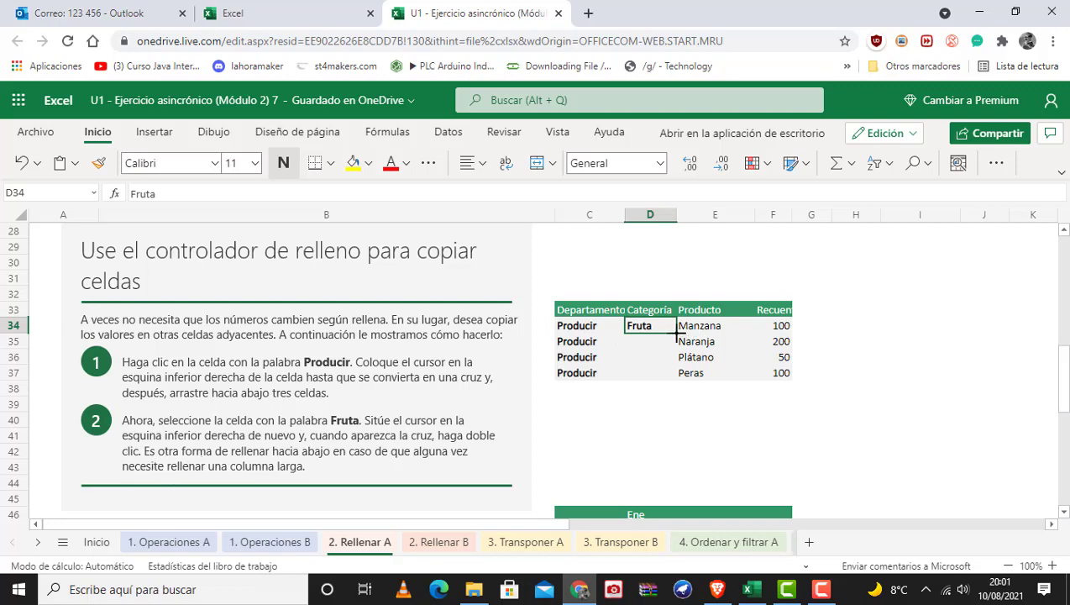
{"action": "left_click_drag", "start_coordinate": [676, 339], "coordinate": [672, 372]}
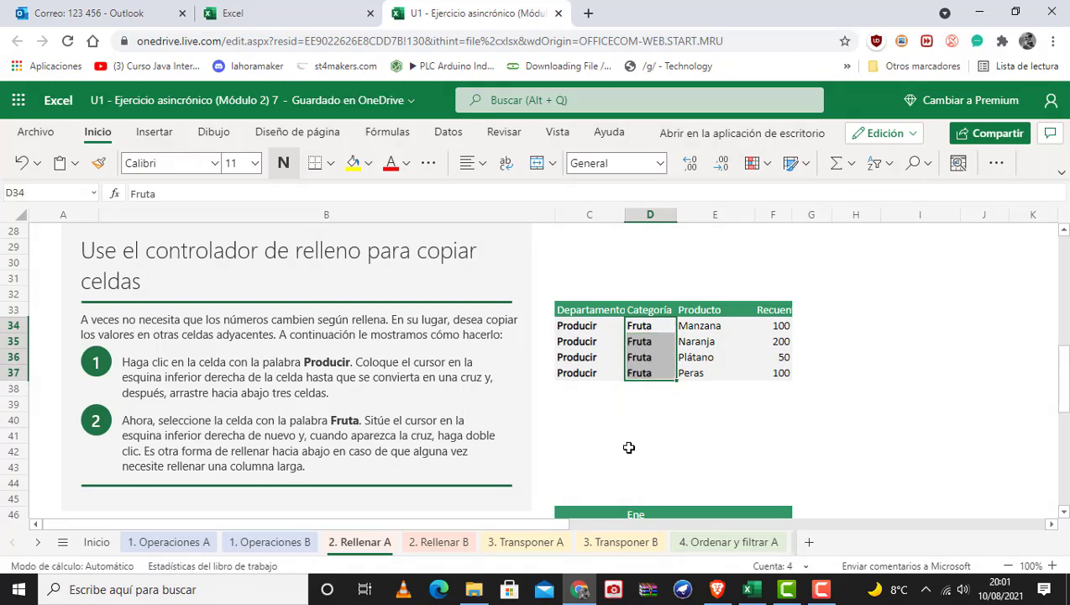
{"action": "left_click", "coordinate": [628, 447]}
Step: Extend the month series from "Ene" in D46 to the right with Feb and Mar in E46:F46, and check the filled cells
{"action": "scroll", "coordinate": [634, 432], "scroll_direction": "down", "scroll_amount": 3}
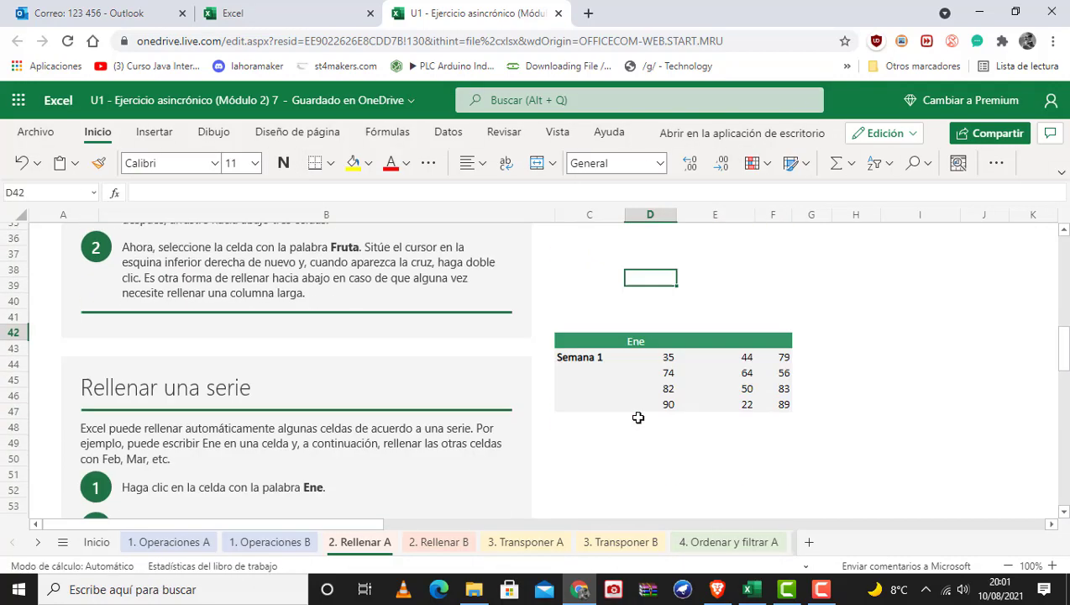
{"action": "scroll", "coordinate": [638, 418], "scroll_direction": "down", "scroll_amount": 3}
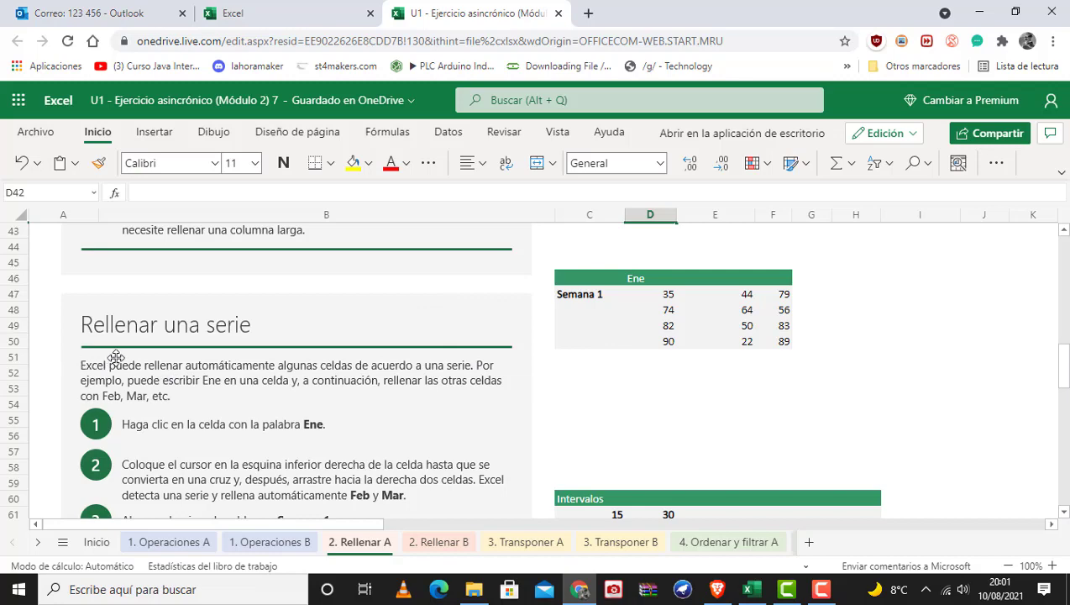
{"action": "scroll", "coordinate": [136, 351], "scroll_direction": "down", "scroll_amount": 2}
{"action": "scroll", "coordinate": [136, 351], "scroll_direction": "up", "scroll_amount": 2}
{"action": "left_click", "coordinate": [636, 276]}
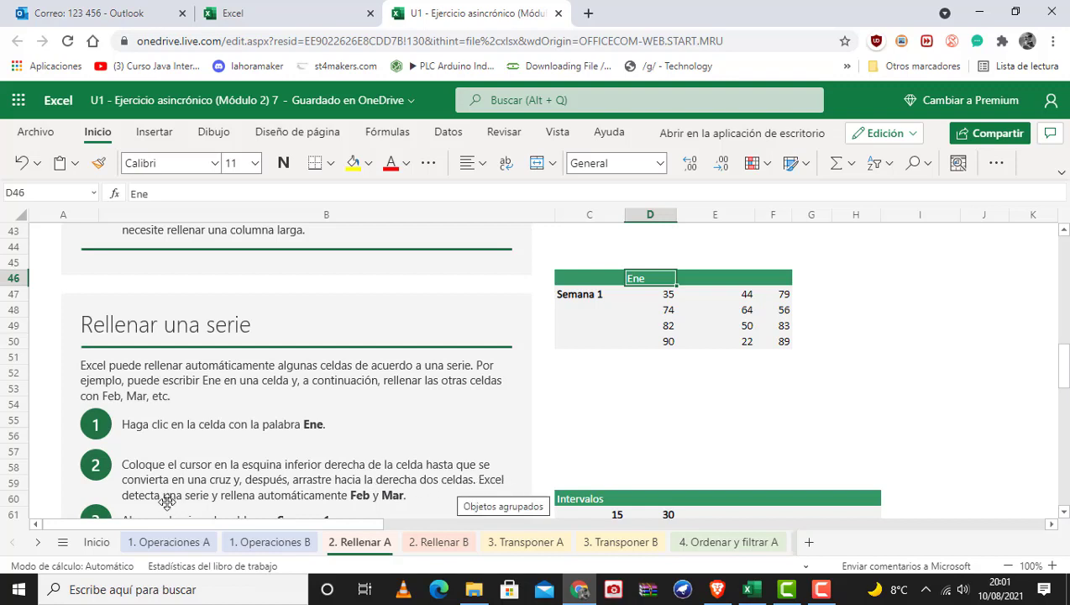
{"action": "left_click", "coordinate": [603, 403]}
{"action": "left_click", "coordinate": [651, 275]}
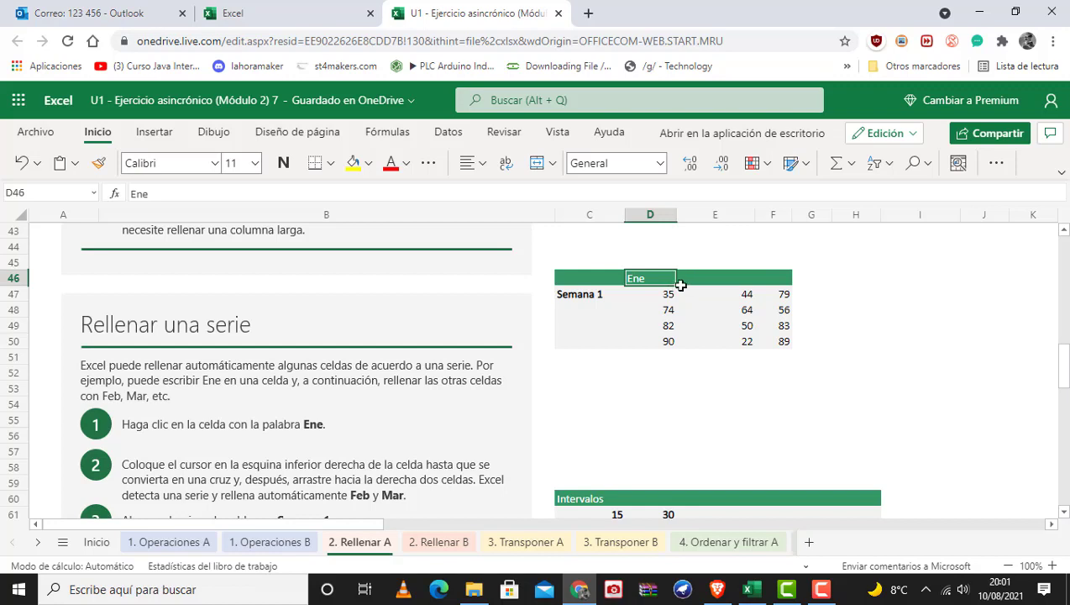
{"action": "left_click_drag", "start_coordinate": [677, 285], "coordinate": [781, 279]}
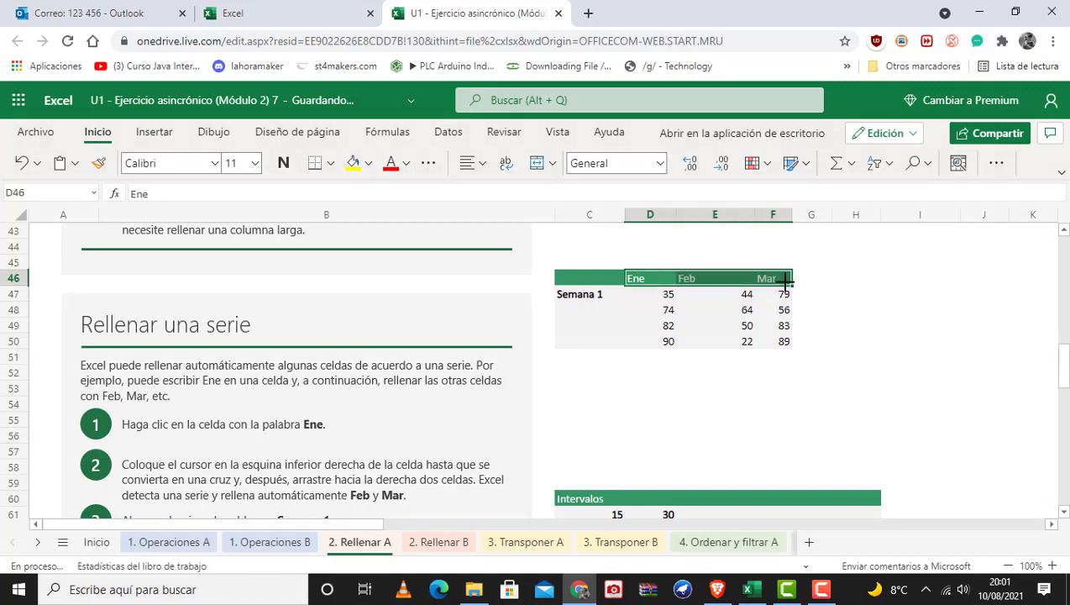
{"action": "left_click", "coordinate": [684, 391]}
{"action": "left_click", "coordinate": [697, 274]}
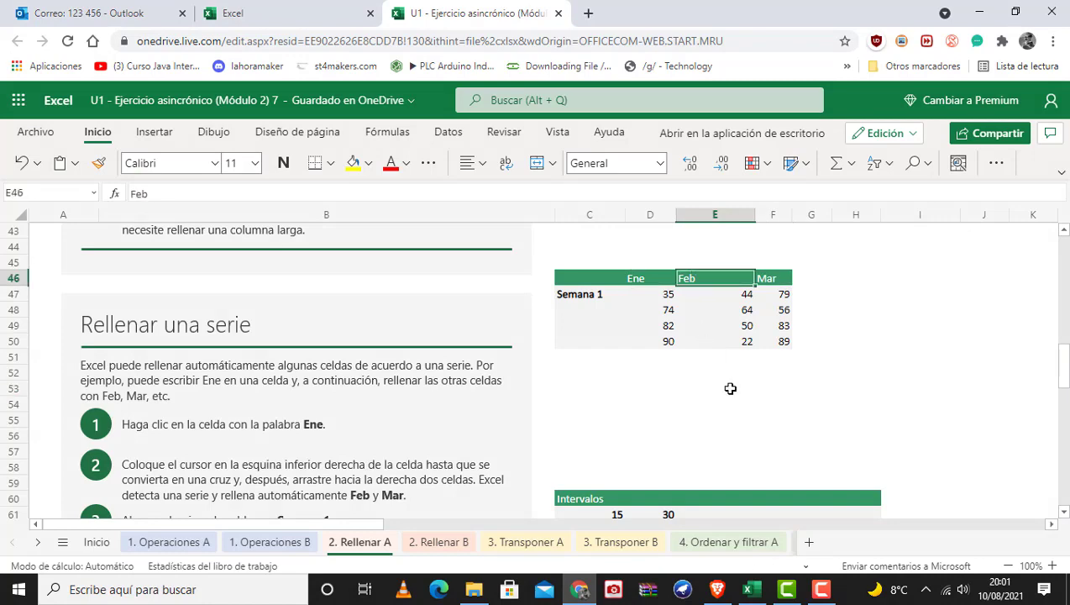
{"action": "left_click", "coordinate": [768, 278]}
Step: Fill the week series down from "Semana 1" in C47 through "Semana 4" in C50
{"action": "scroll", "coordinate": [584, 390], "scroll_direction": "down", "scroll_amount": 4}
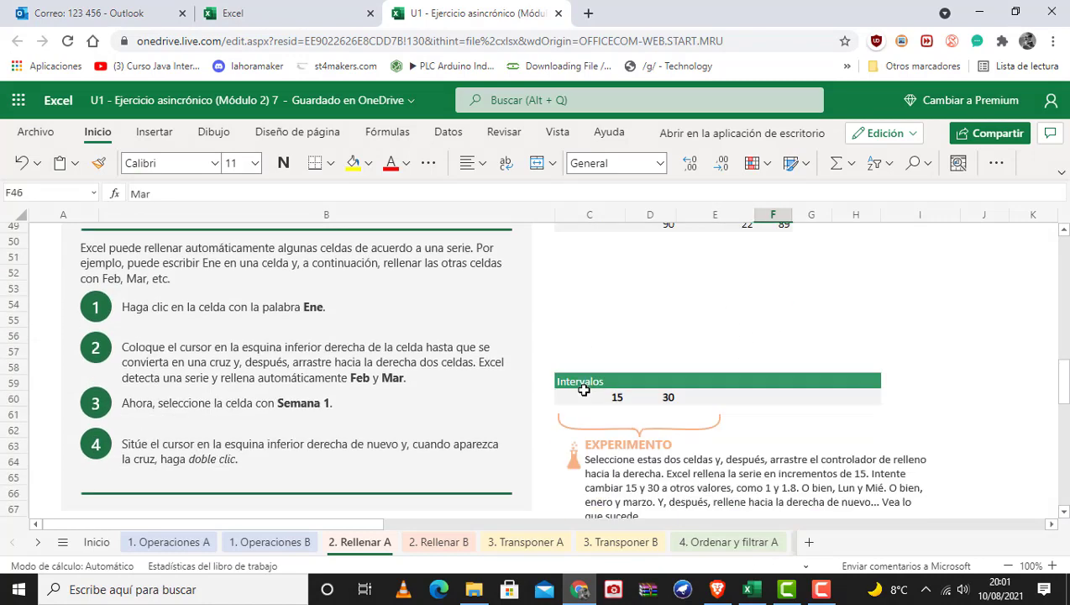
{"action": "scroll", "coordinate": [584, 390], "scroll_direction": "up", "scroll_amount": 2}
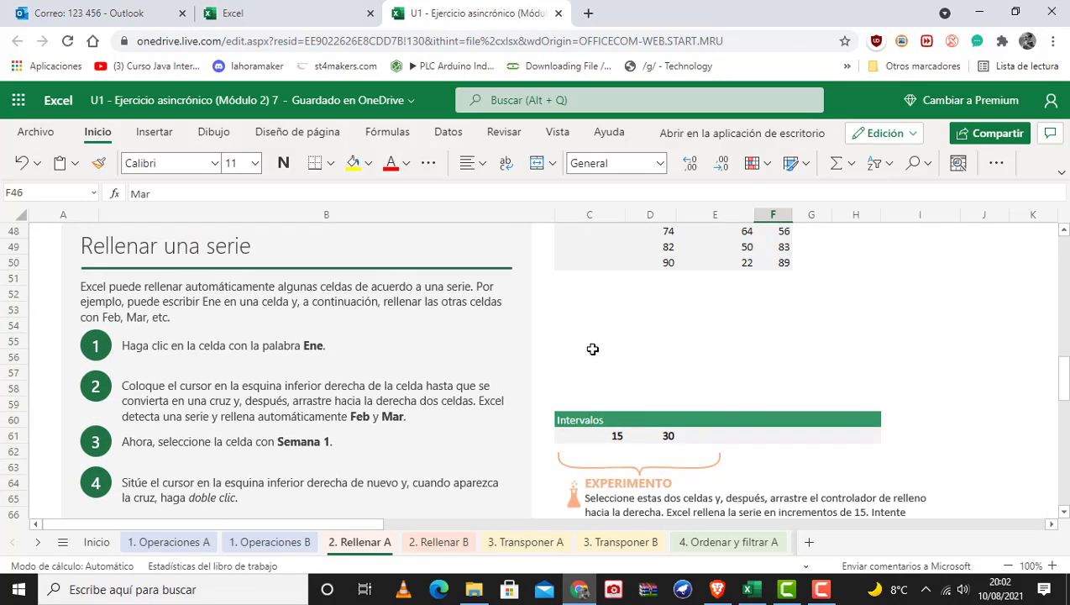
{"action": "scroll", "coordinate": [590, 348], "scroll_direction": "up", "scroll_amount": 4}
{"action": "left_click", "coordinate": [593, 373]}
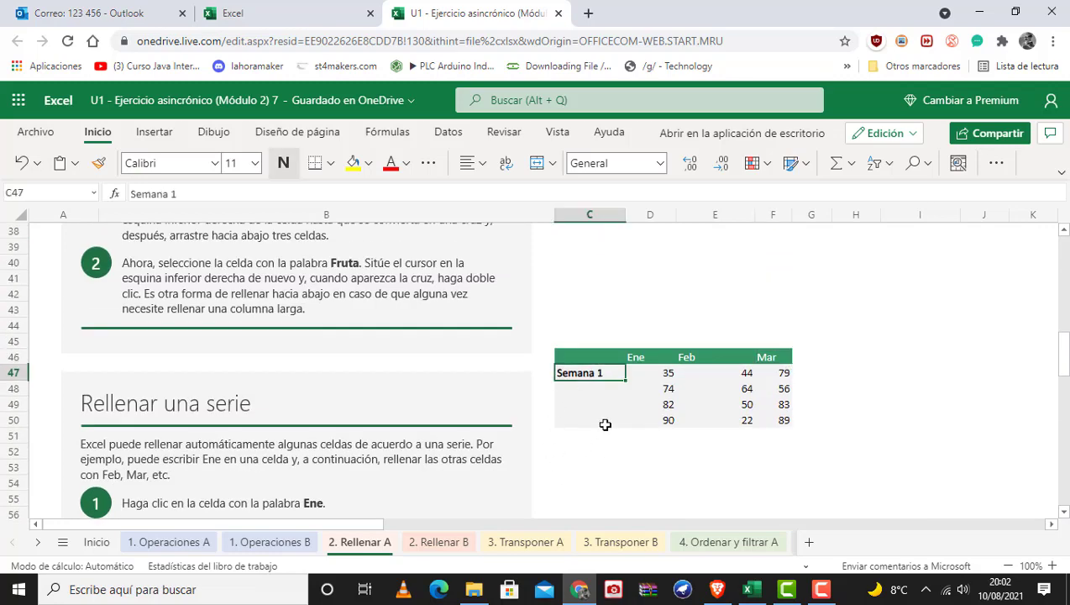
{"action": "scroll", "coordinate": [588, 387], "scroll_direction": "down", "scroll_amount": 4}
{"action": "scroll", "coordinate": [617, 314], "scroll_direction": "up", "scroll_amount": 2}
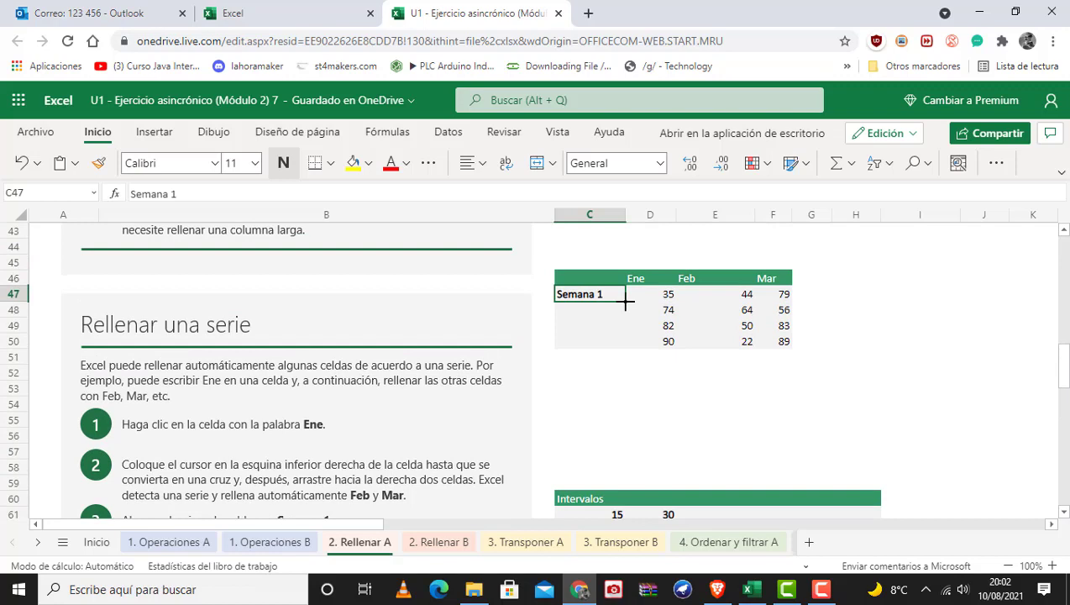
{"action": "left_click_drag", "start_coordinate": [625, 300], "coordinate": [622, 342]}
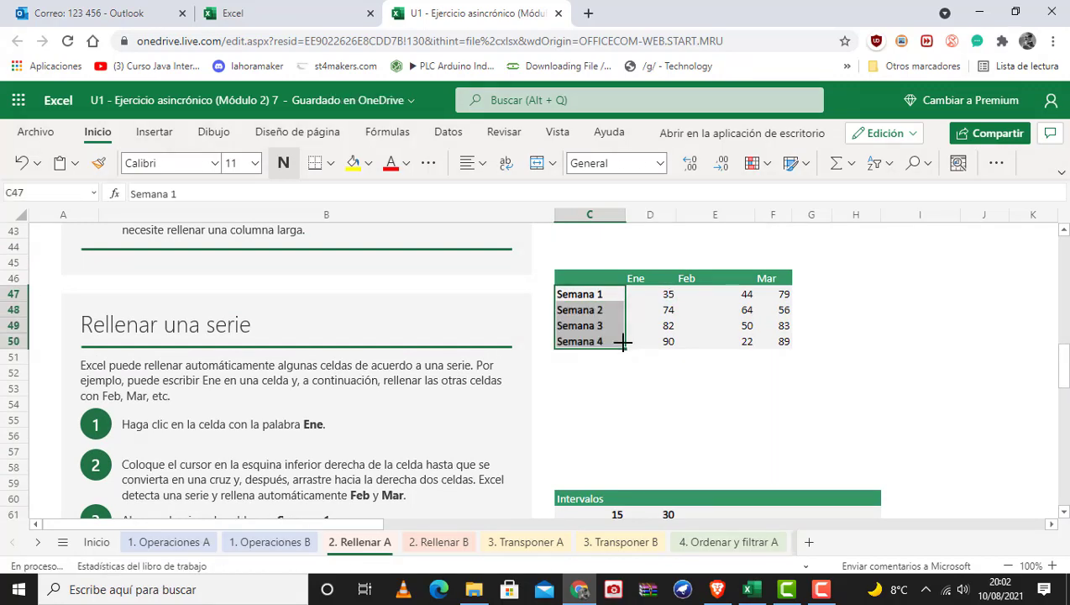
{"action": "left_click", "coordinate": [598, 309]}
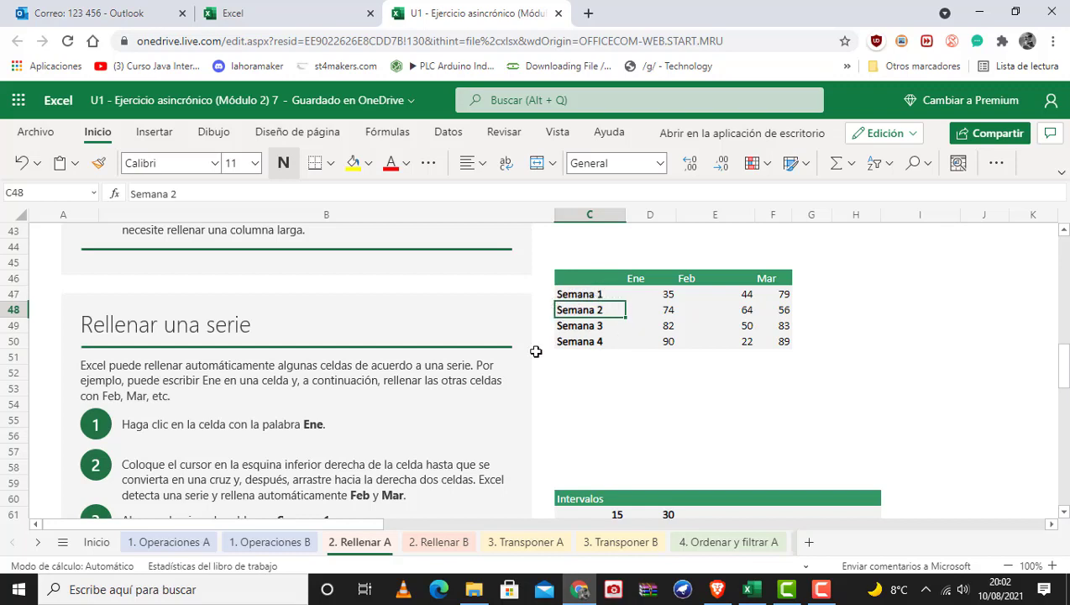
Step: Examine the starting values in C61 and D61 and the empty cells beside them in the Intervalos row
{"action": "scroll", "coordinate": [613, 429], "scroll_direction": "down", "scroll_amount": 4}
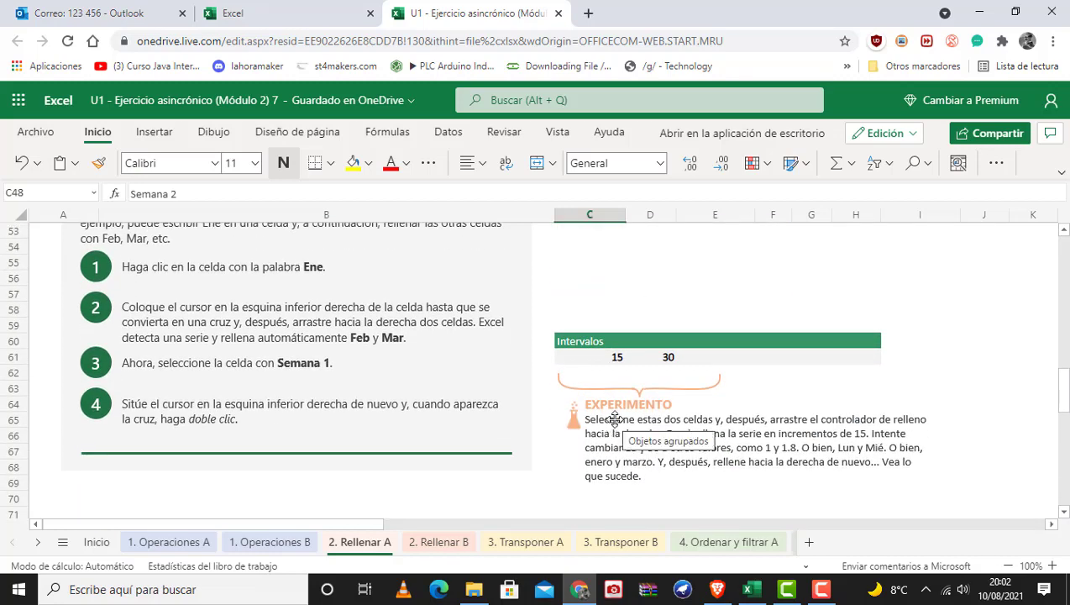
{"action": "left_click", "coordinate": [615, 357]}
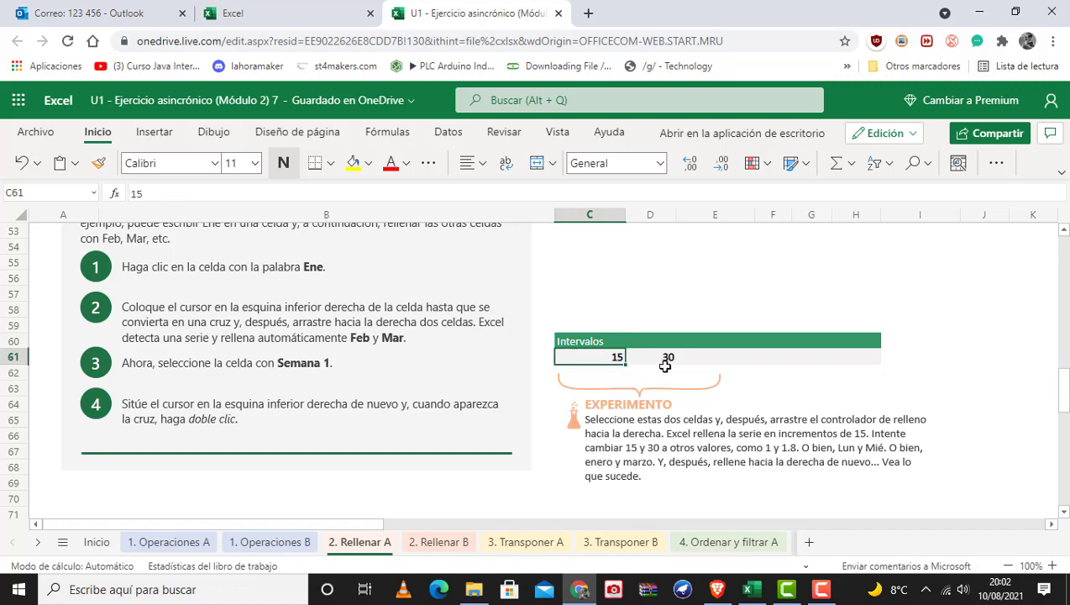
{"action": "left_click", "coordinate": [656, 357]}
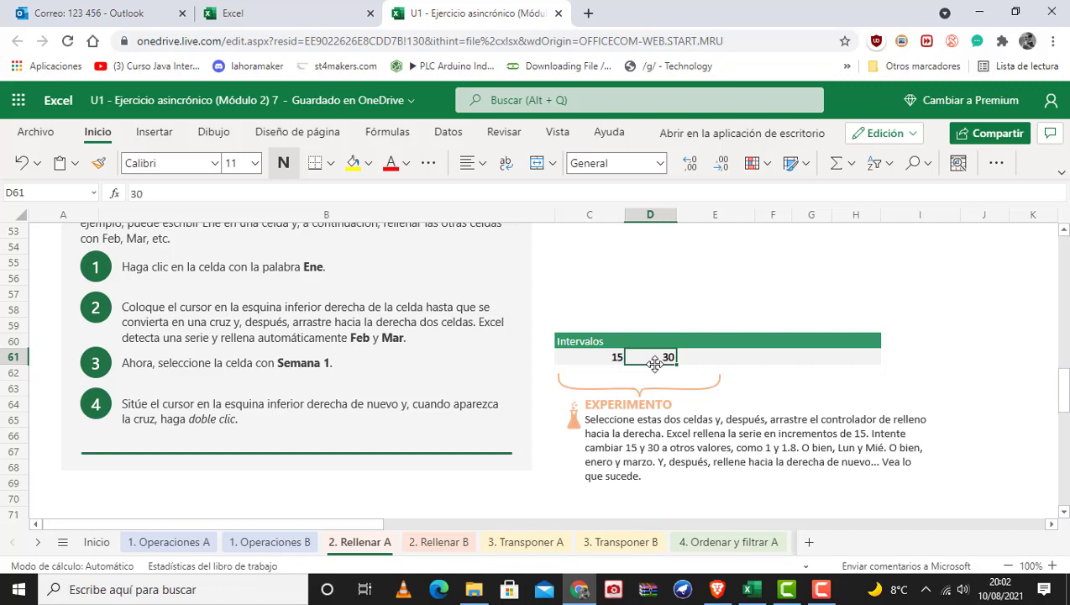
{"action": "left_click", "coordinate": [613, 356]}
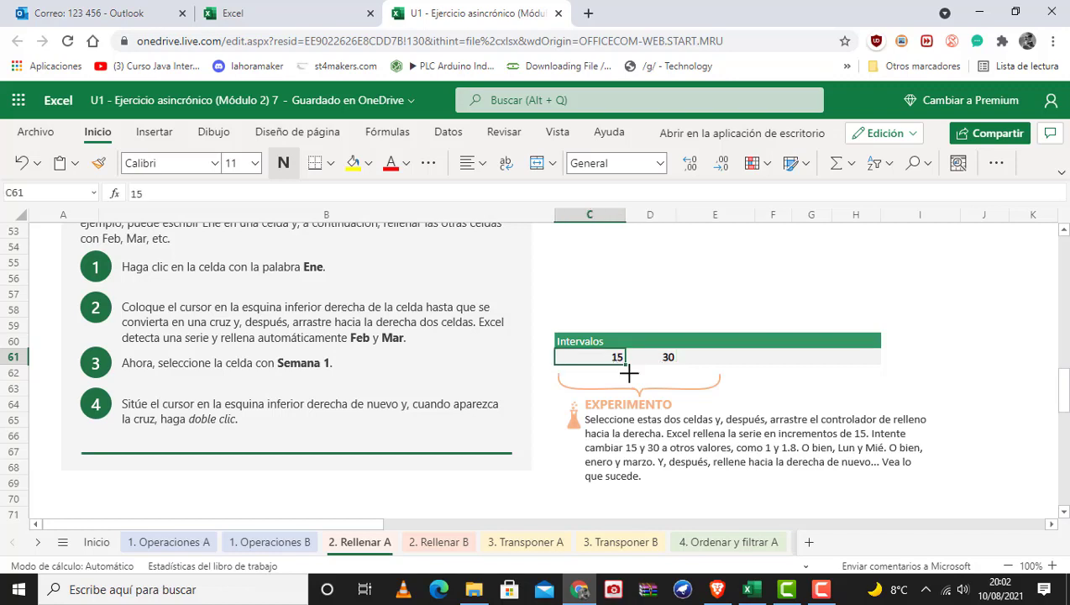
{"action": "left_click", "coordinate": [712, 353]}
{"action": "left_click", "coordinate": [776, 356]}
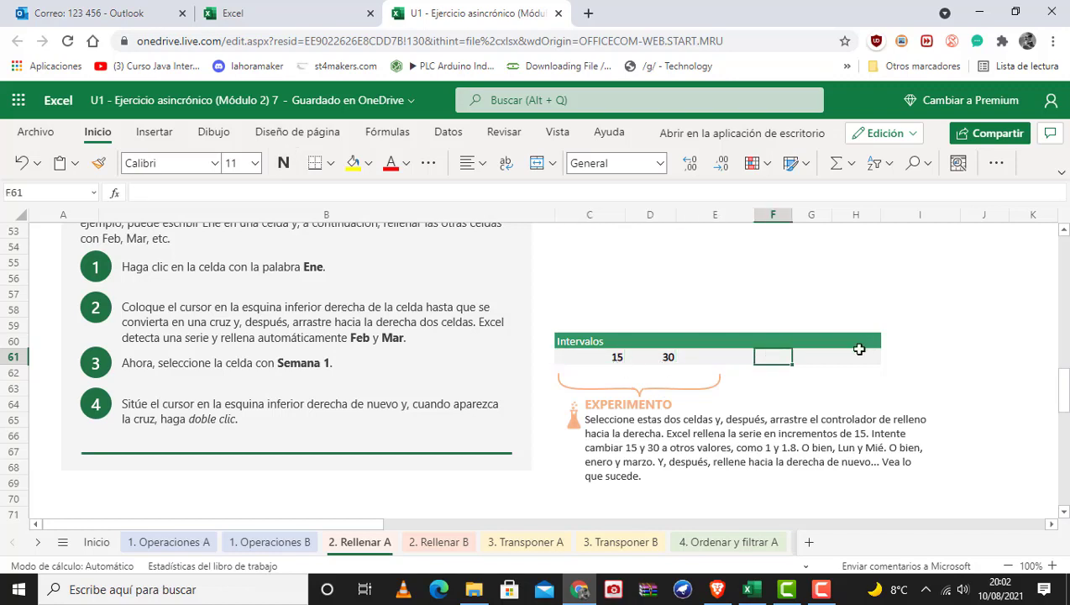
{"action": "left_click", "coordinate": [811, 355]}
Step: Continue the Intervalos series from the 15 and 30 in C61:D61 to the right through H61
{"action": "left_click", "coordinate": [617, 357]}
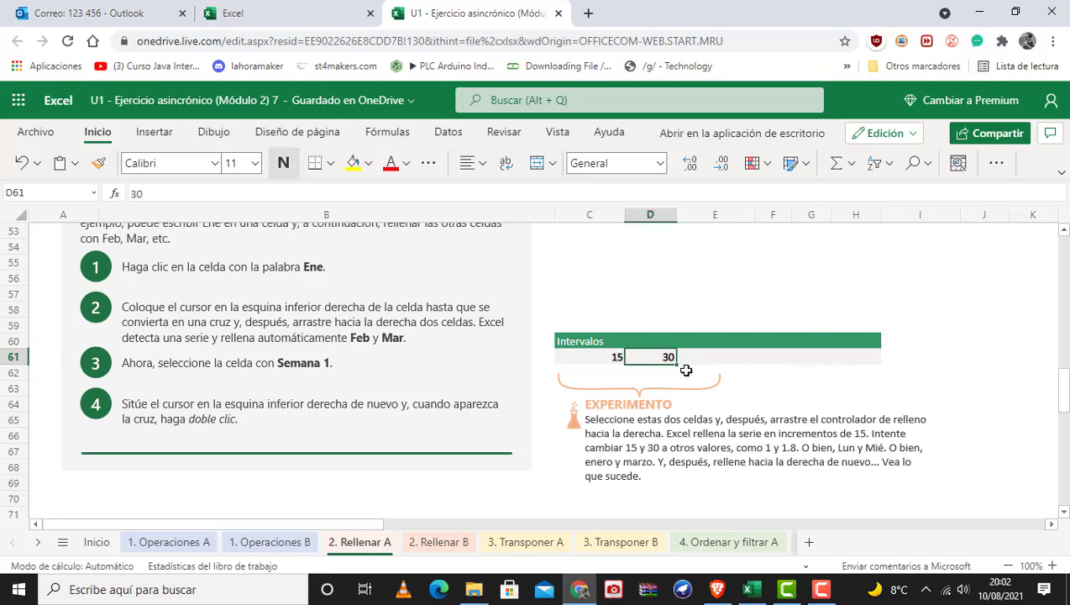
{"action": "left_click", "coordinate": [651, 359]}
{"action": "left_click", "coordinate": [582, 363]}
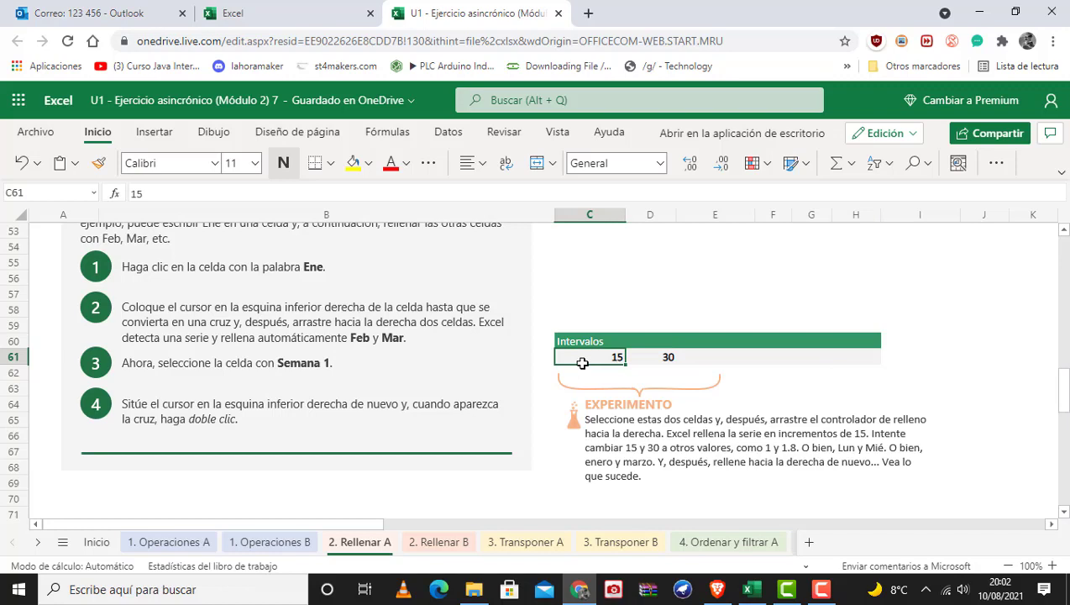
{"action": "key", "text": "shift+Right"}
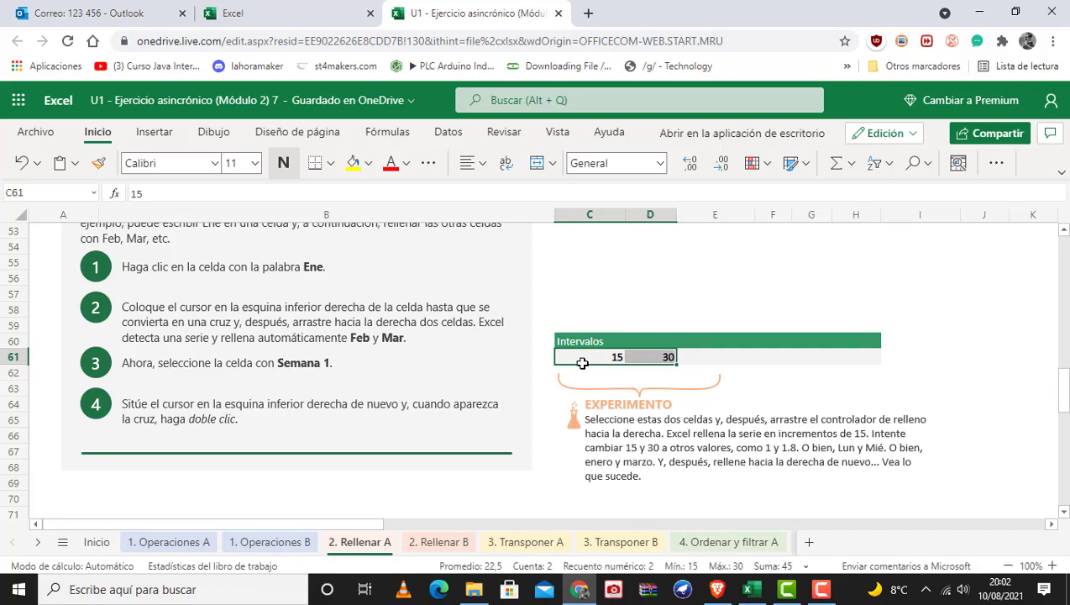
{"action": "left_click_drag", "start_coordinate": [677, 363], "coordinate": [865, 357]}
{"action": "left_click", "coordinate": [841, 389]}
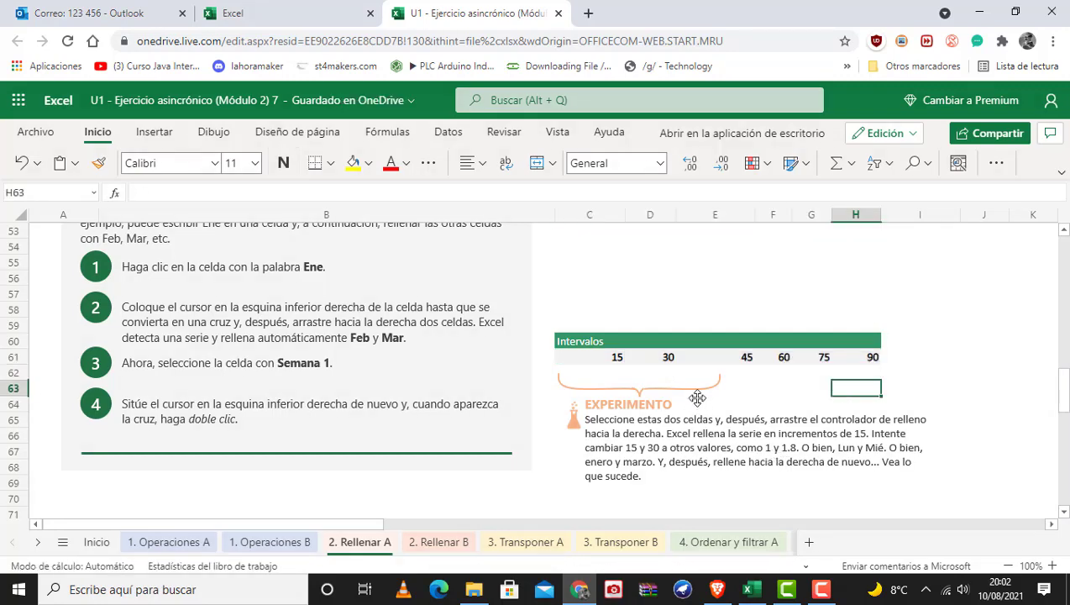
Step: Change the second starting value of the Intervalos series in D61 to 17
{"action": "left_click", "coordinate": [669, 359]}
{"action": "left_click", "coordinate": [608, 358]}
{"action": "left_click", "coordinate": [670, 361]}
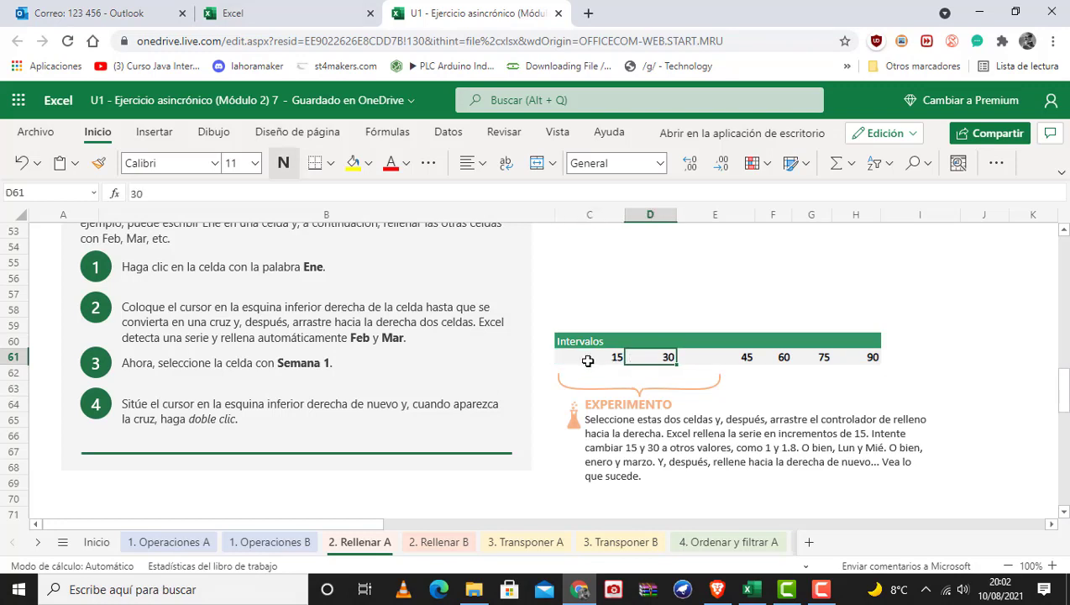
{"action": "left_click", "coordinate": [588, 360]}
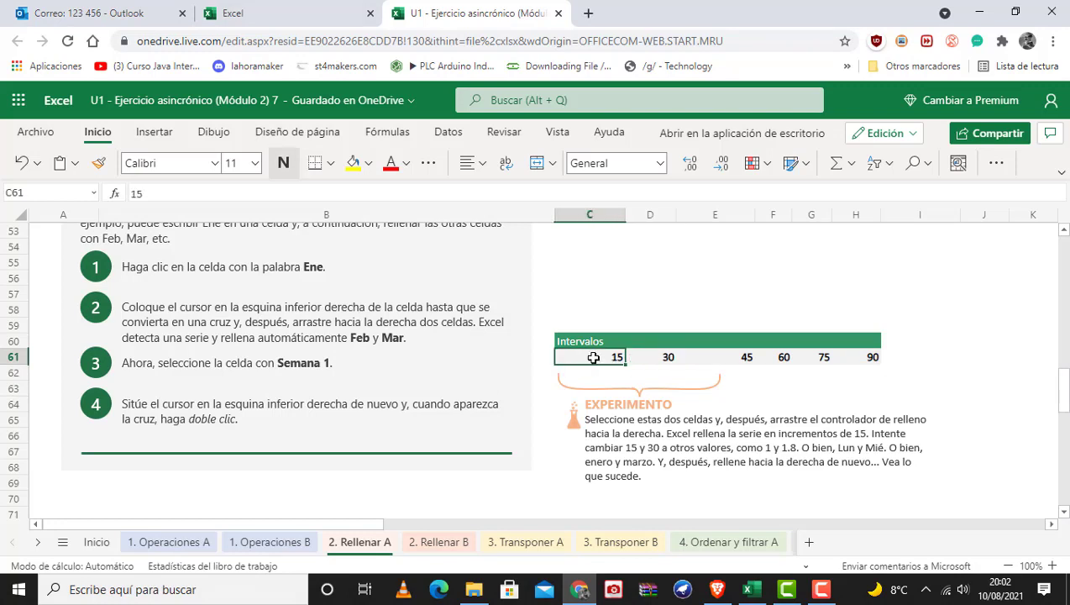
{"action": "left_click", "coordinate": [668, 357]}
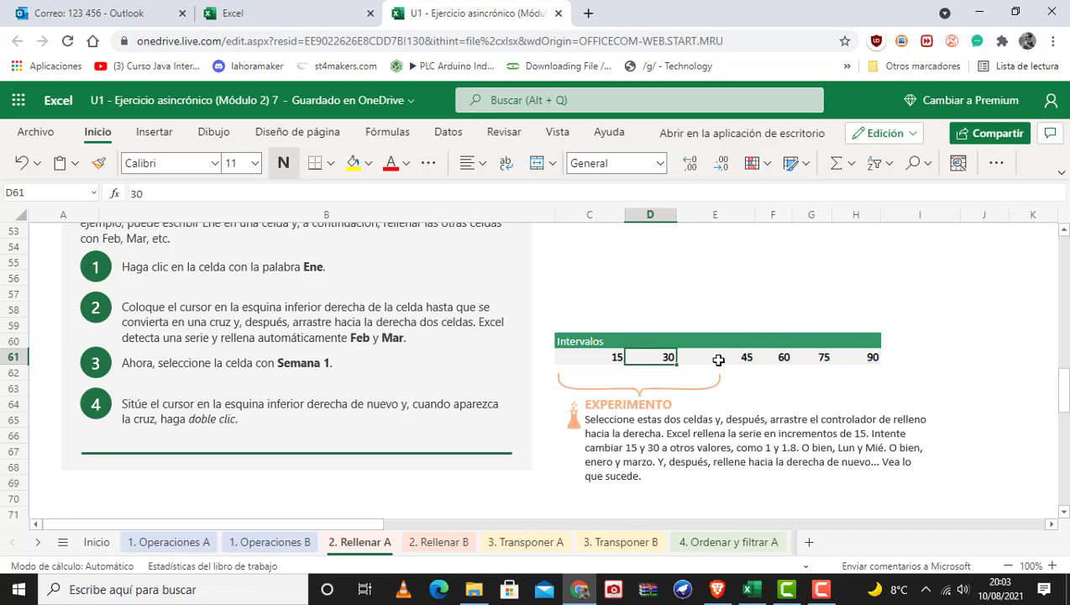
{"action": "left_click", "coordinate": [579, 361]}
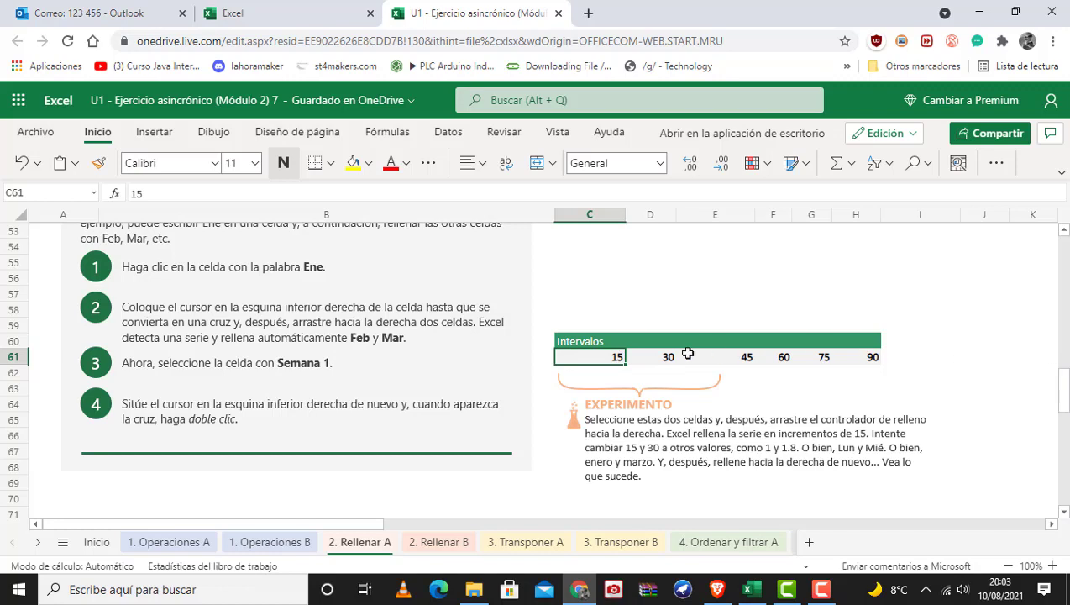
{"action": "left_click", "coordinate": [643, 356]}
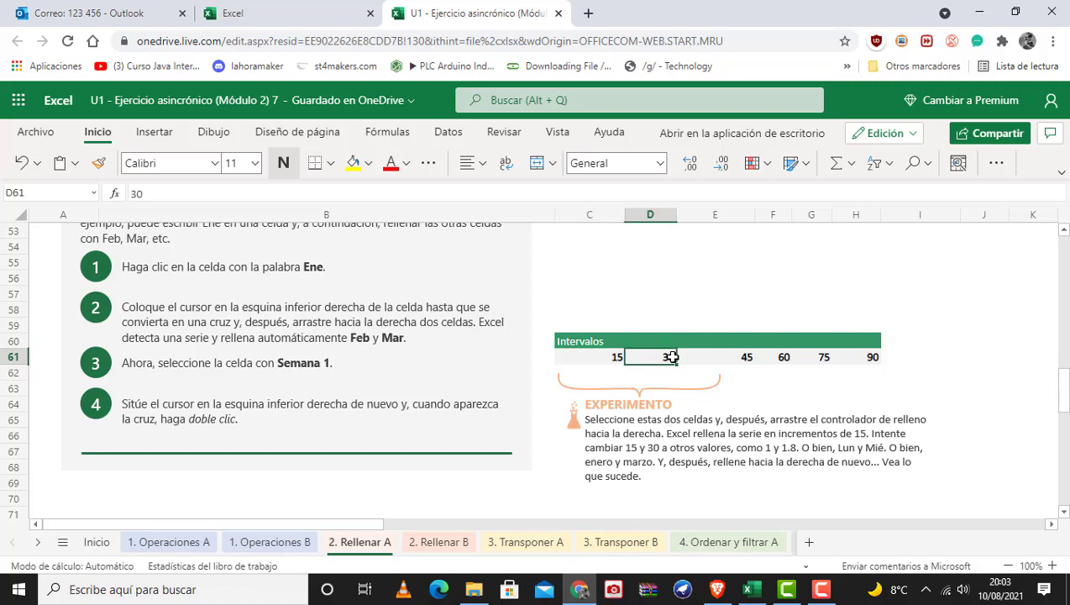
{"action": "type", "text": "17"}
{"action": "key", "text": "Return"}
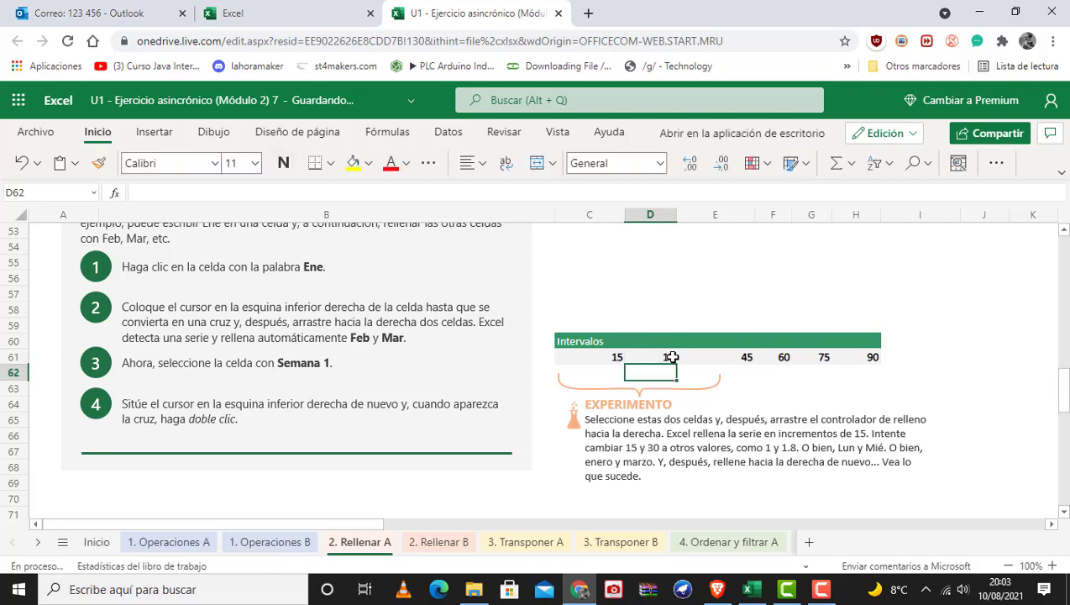
Step: Refill the Intervalos row through H61 as a series based on the 15 and 17 in C61:D61
{"action": "left_click", "coordinate": [597, 356]}
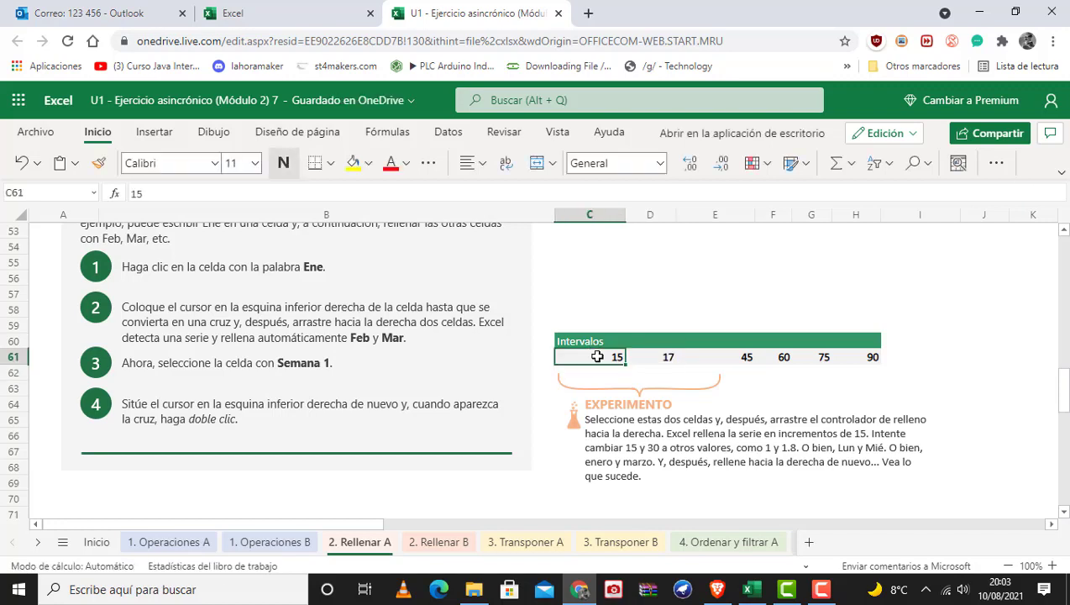
{"action": "key", "text": "shift+Right"}
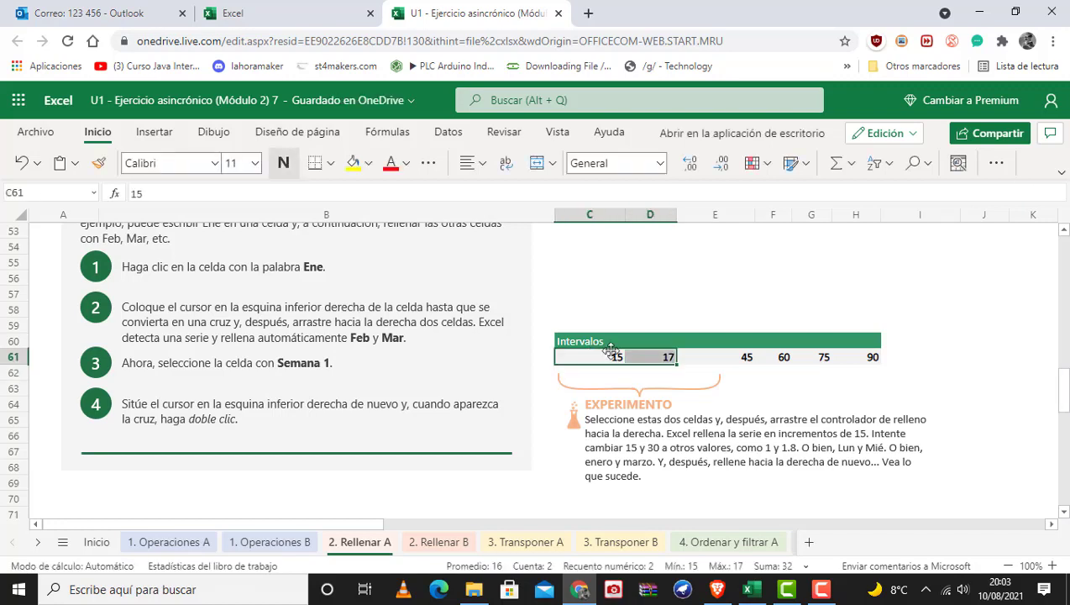
{"action": "left_click", "coordinate": [615, 368]}
{"action": "left_click_drag", "start_coordinate": [611, 358], "coordinate": [653, 361]}
{"action": "left_click_drag", "start_coordinate": [677, 364], "coordinate": [878, 365]}
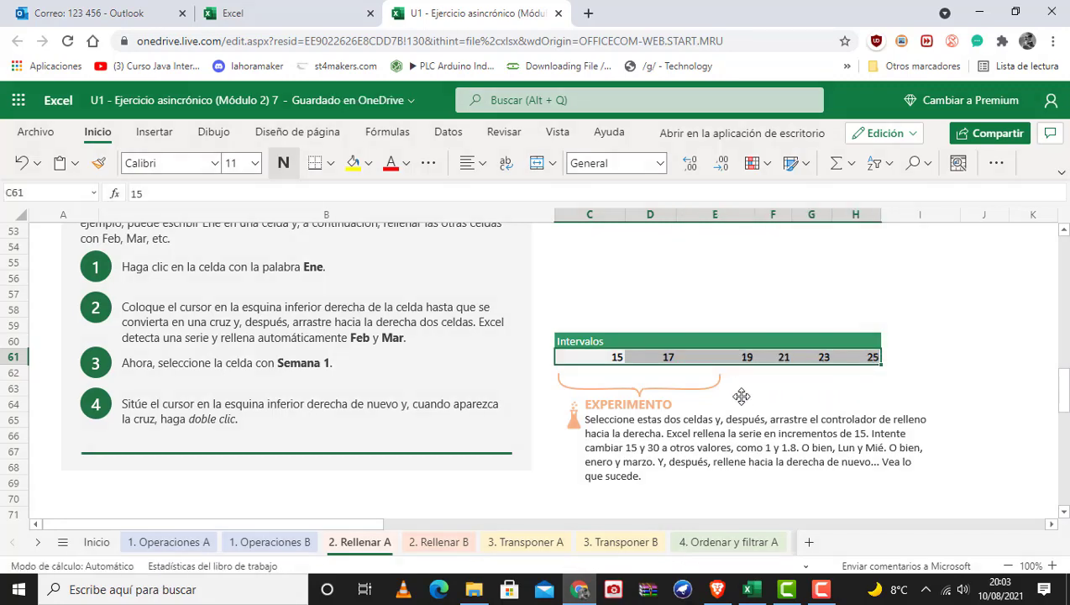
{"action": "left_click", "coordinate": [661, 373]}
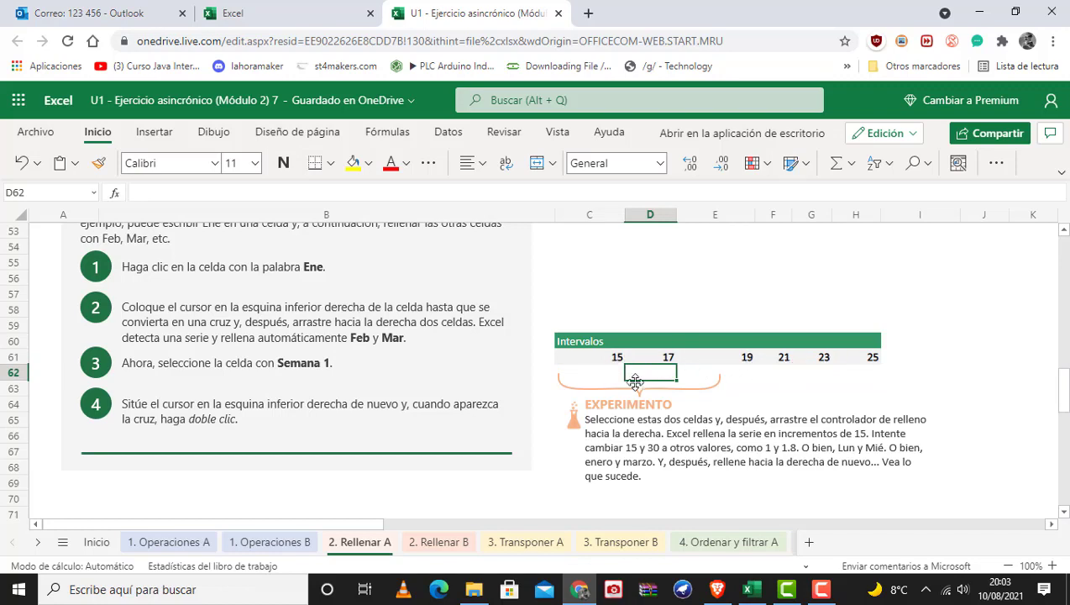
{"action": "left_click", "coordinate": [622, 356]}
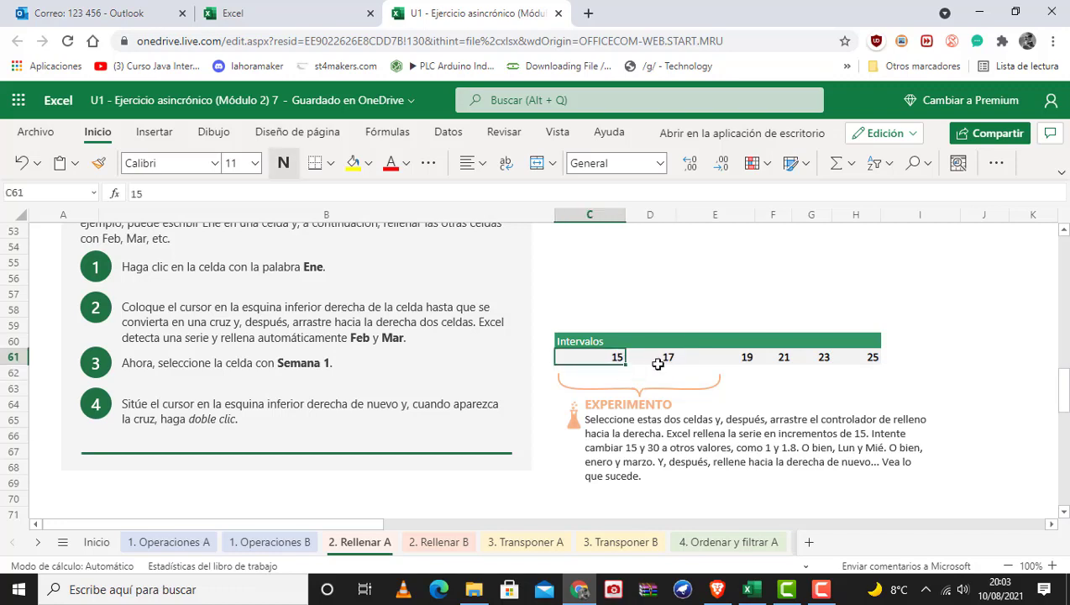
{"action": "left_click", "coordinate": [658, 363], "text": "shift"}
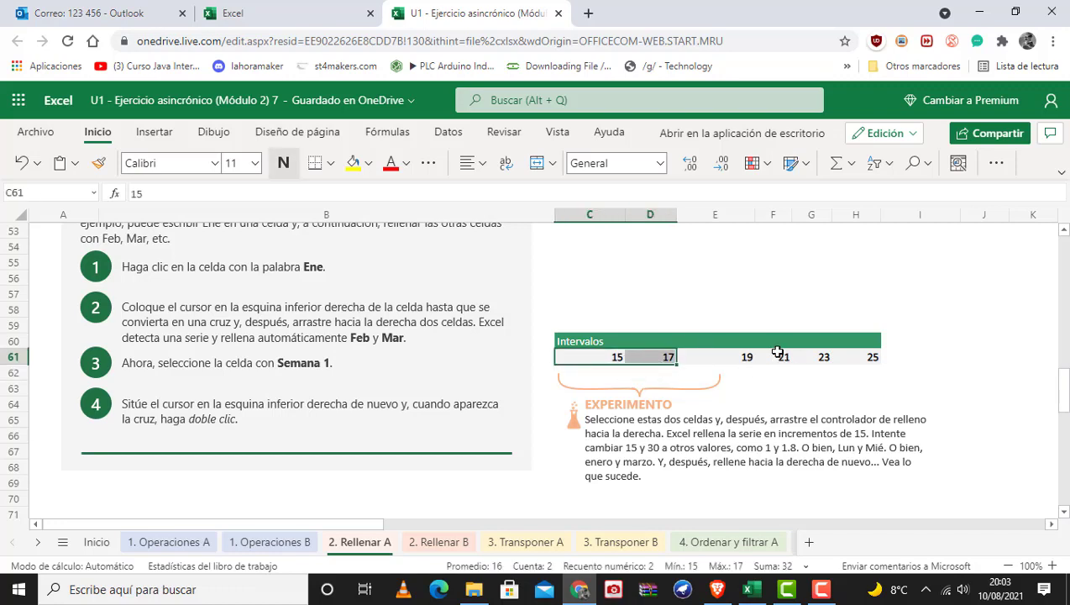
Step: Replace the second starting value of the Intervalos series in D61 with 13
{"action": "left_click", "coordinate": [668, 355]}
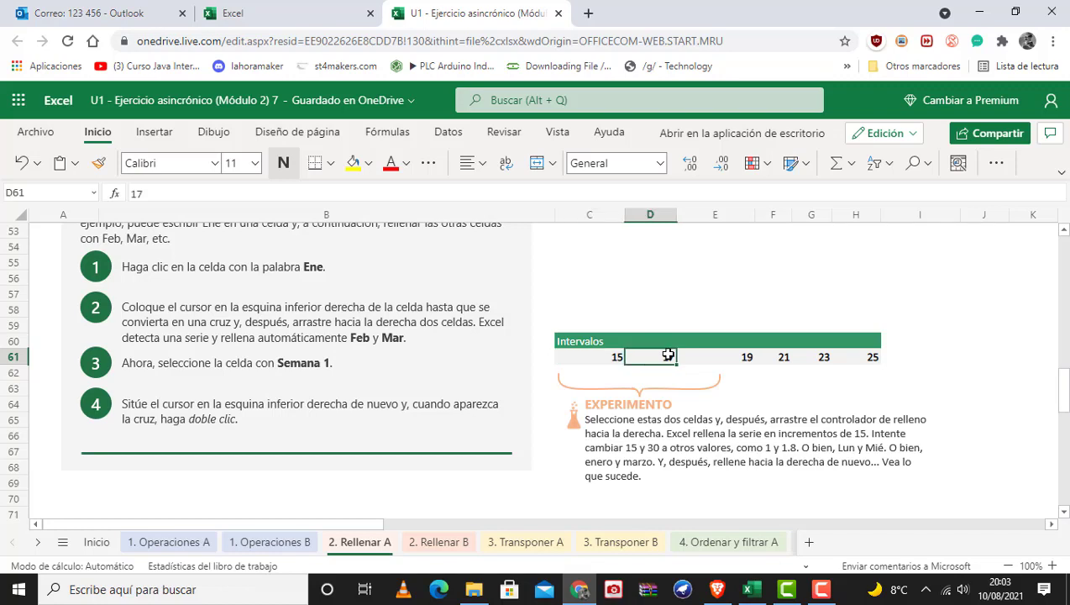
{"action": "type", "text": "10"}
{"action": "key", "text": "BackSpace"}
{"action": "key", "text": "BackSpace"}
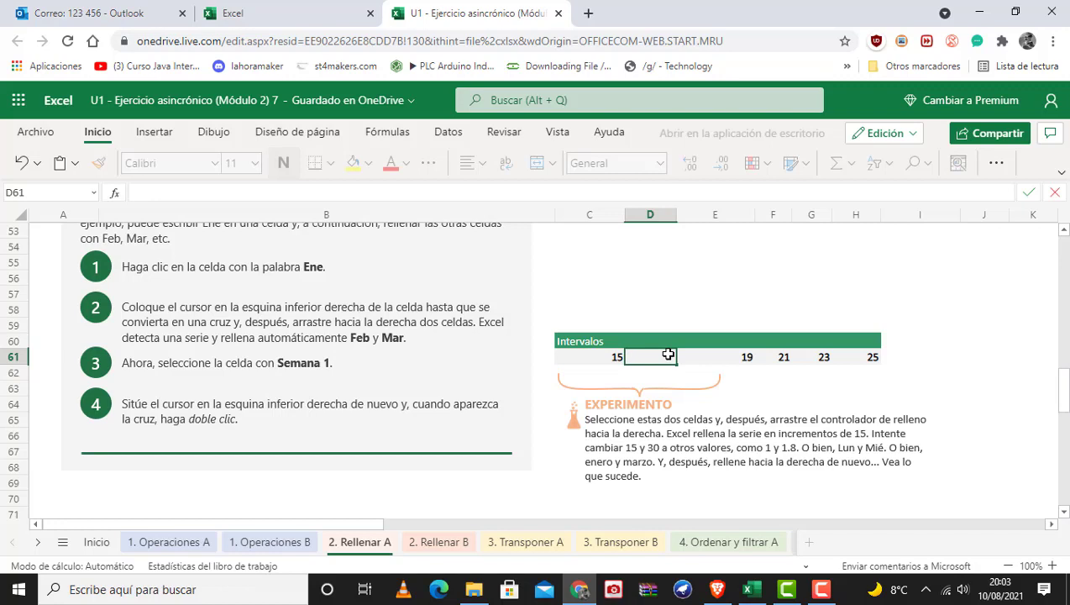
{"action": "type", "text": "13"}
{"action": "left_click", "coordinate": [683, 380]}
Step: Continue the descending series from the 15 and 13 in C61:D61 through H61, and check the filled cells
{"action": "left_click_drag", "start_coordinate": [613, 353], "coordinate": [857, 364]}
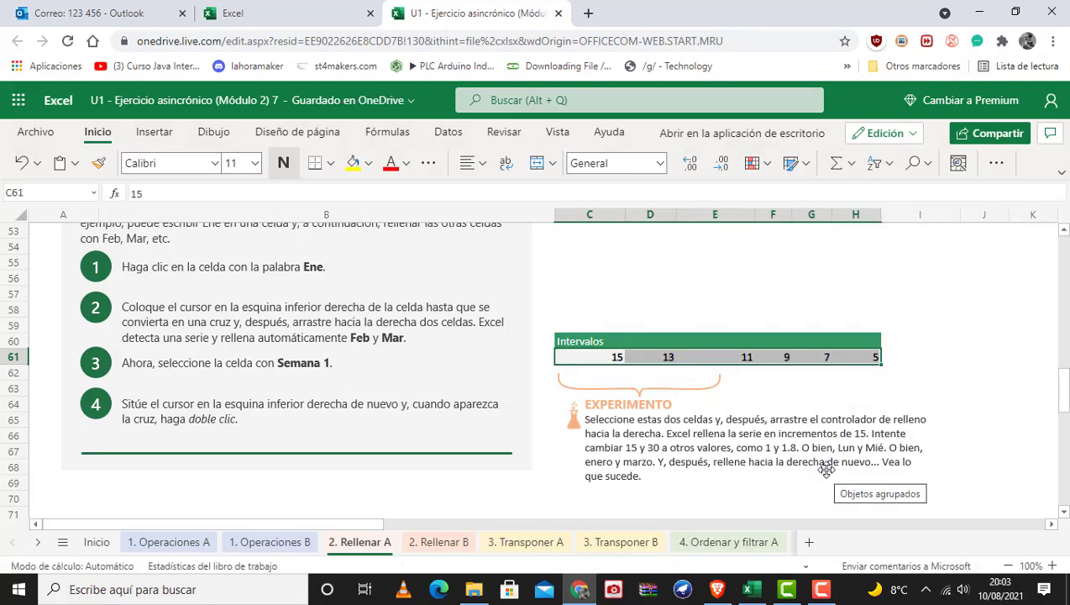
{"action": "left_click", "coordinate": [616, 356]}
{"action": "left_click", "coordinate": [751, 358]}
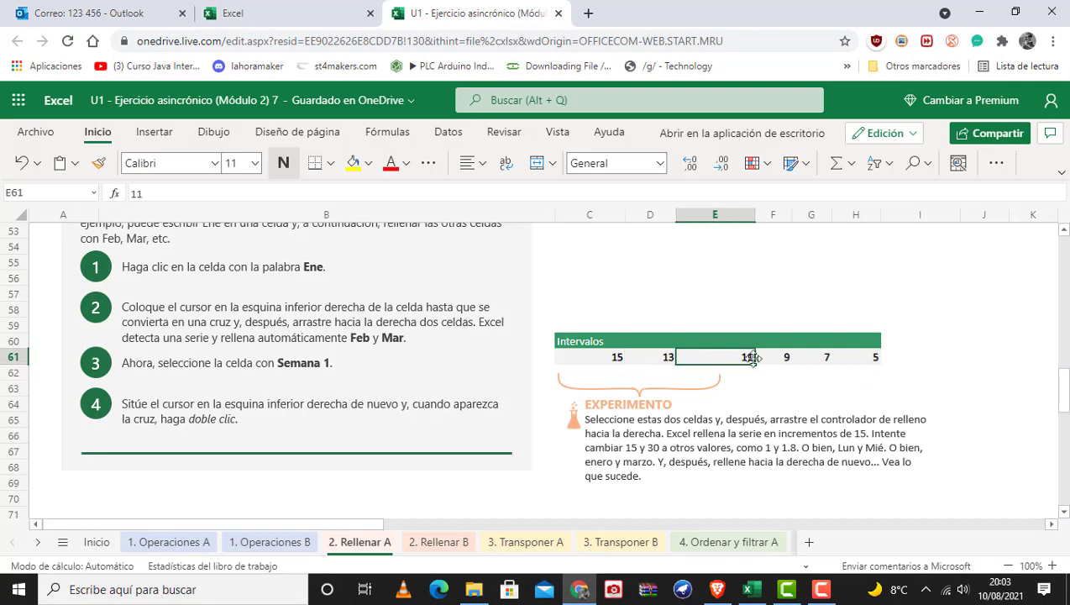
{"action": "left_click", "coordinate": [778, 356]}
{"action": "left_click", "coordinate": [810, 356]}
{"action": "left_click", "coordinate": [877, 353]}
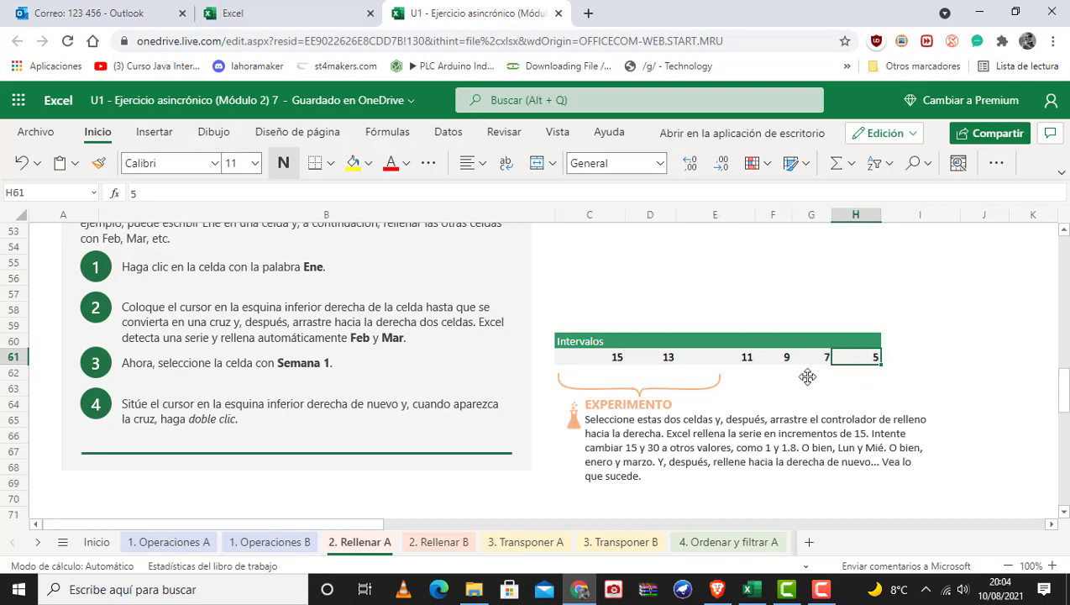
Step: Switch to the "3. Transponer A" sheet and view its instructions for transposing rows into columns
{"action": "scroll", "coordinate": [807, 376], "scroll_direction": "down", "scroll_amount": 10}
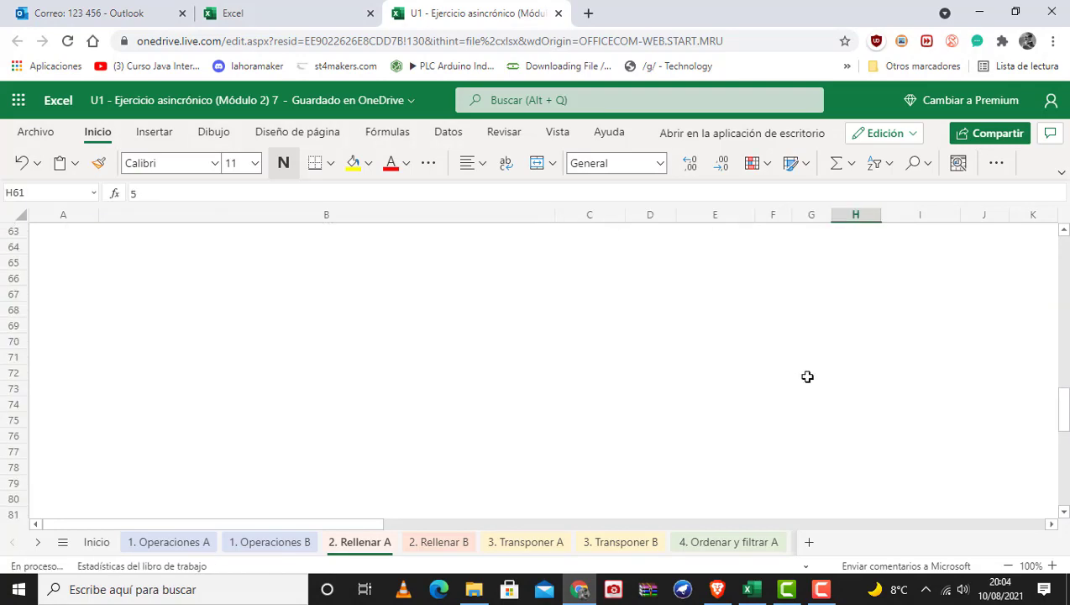
{"action": "scroll", "coordinate": [508, 428], "scroll_direction": "up", "scroll_amount": 8}
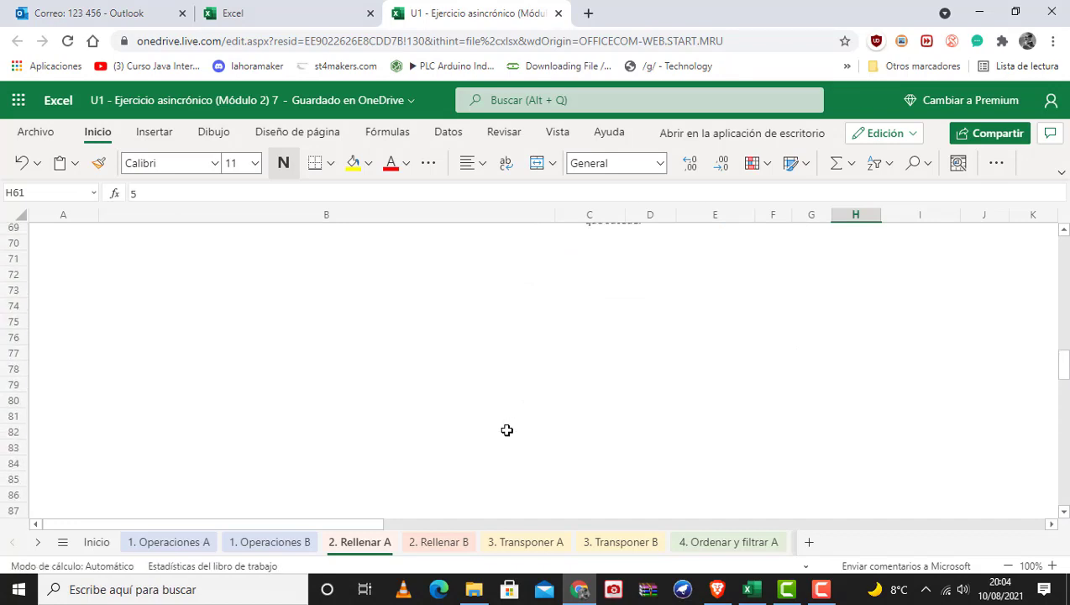
{"action": "left_click", "coordinate": [507, 544]}
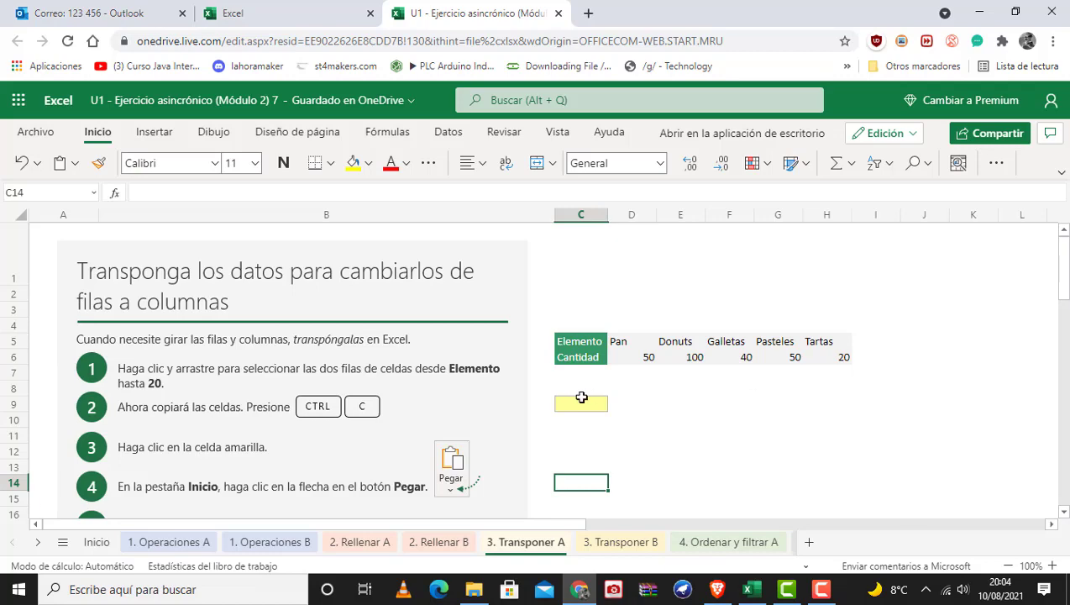
{"action": "scroll", "coordinate": [581, 396], "scroll_direction": "down", "scroll_amount": 2}
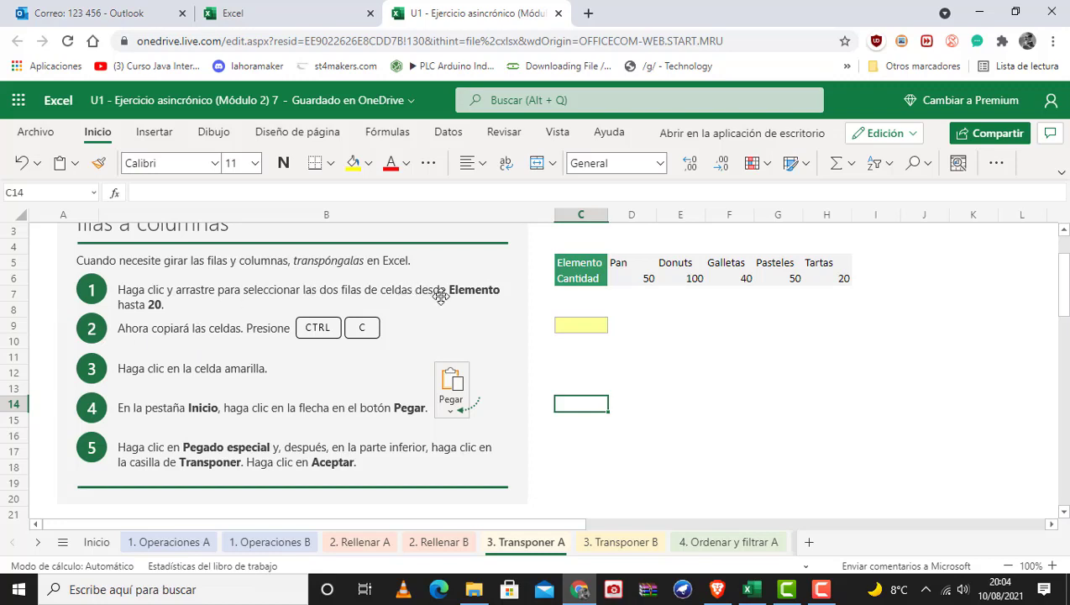
Step: Copy the two-row Elemento and Cantidad table in C5:H6
{"action": "left_click", "coordinate": [568, 263]}
{"action": "left_click_drag", "start_coordinate": [568, 263], "coordinate": [831, 300]}
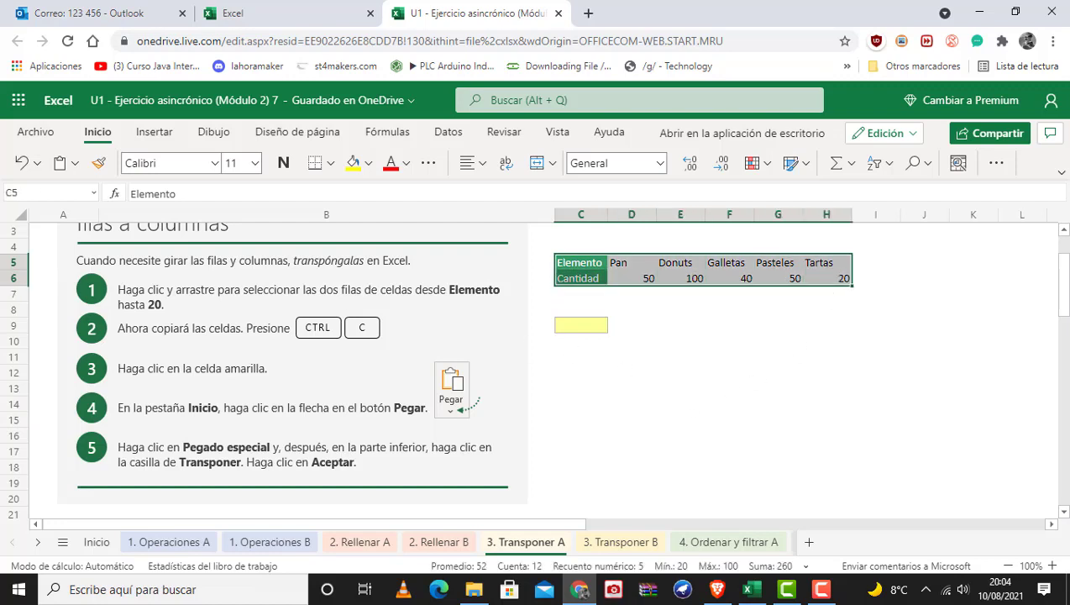
{"action": "left_click", "coordinate": [74, 165]}
{"action": "left_click", "coordinate": [74, 164]}
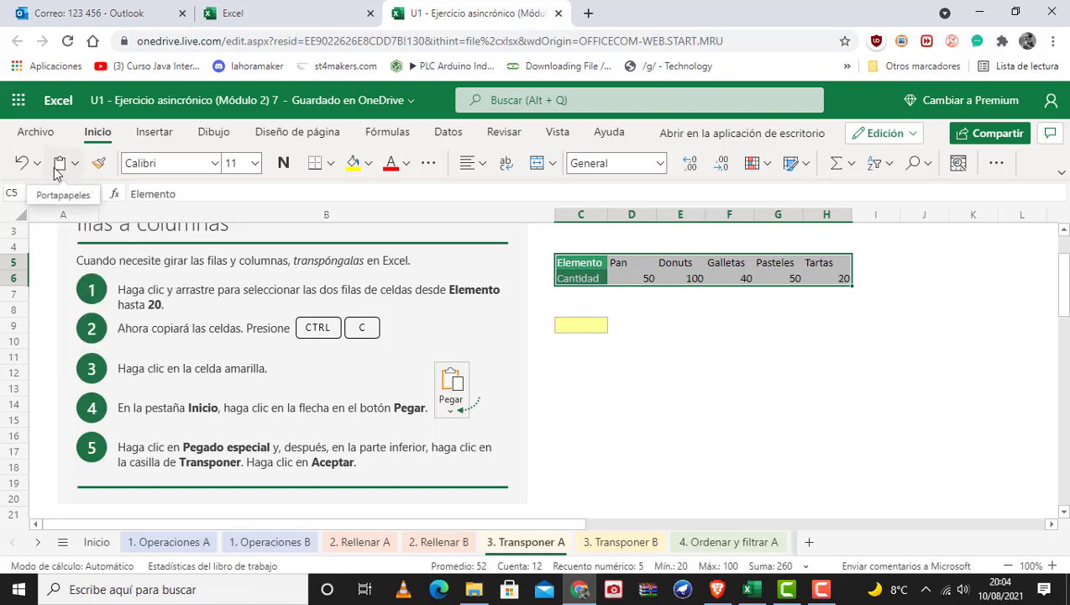
{"action": "left_click", "coordinate": [77, 166]}
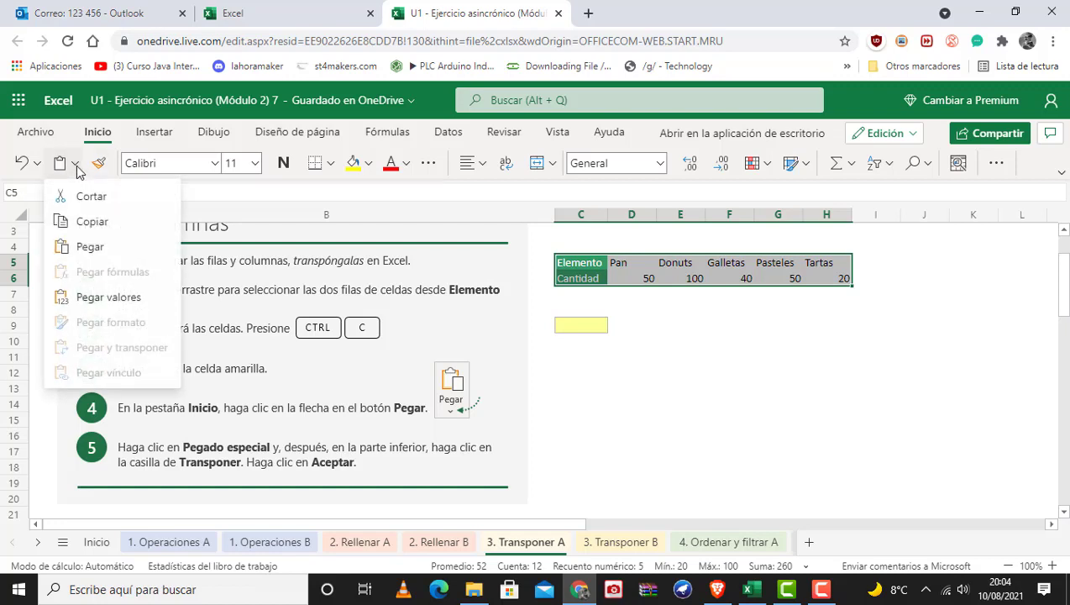
{"action": "left_click", "coordinate": [81, 223]}
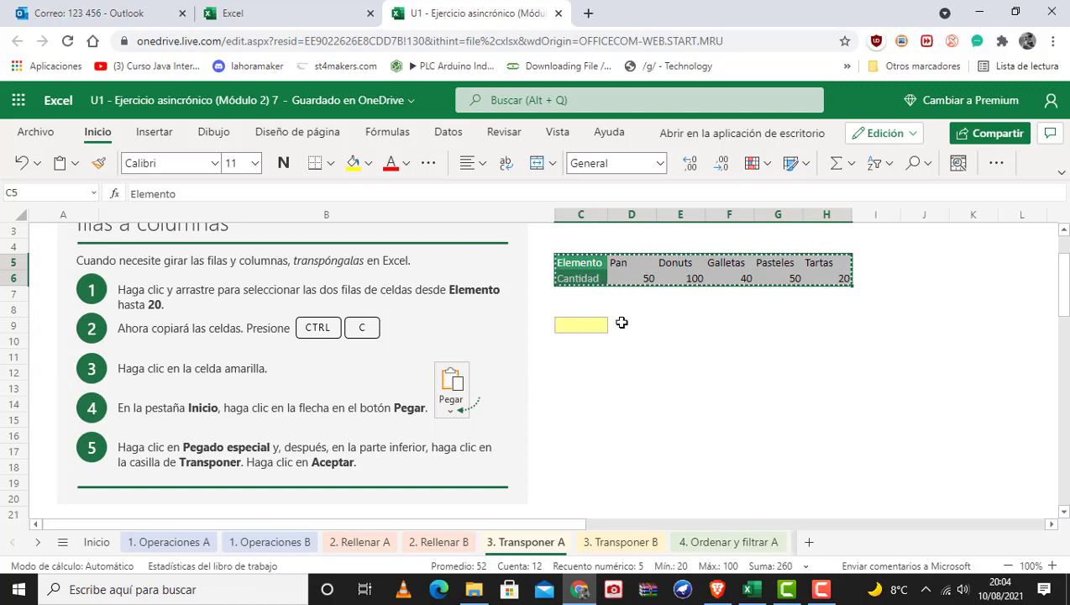
Step: Paste the copied table transposed into the yellow cell C9
{"action": "left_click", "coordinate": [595, 327]}
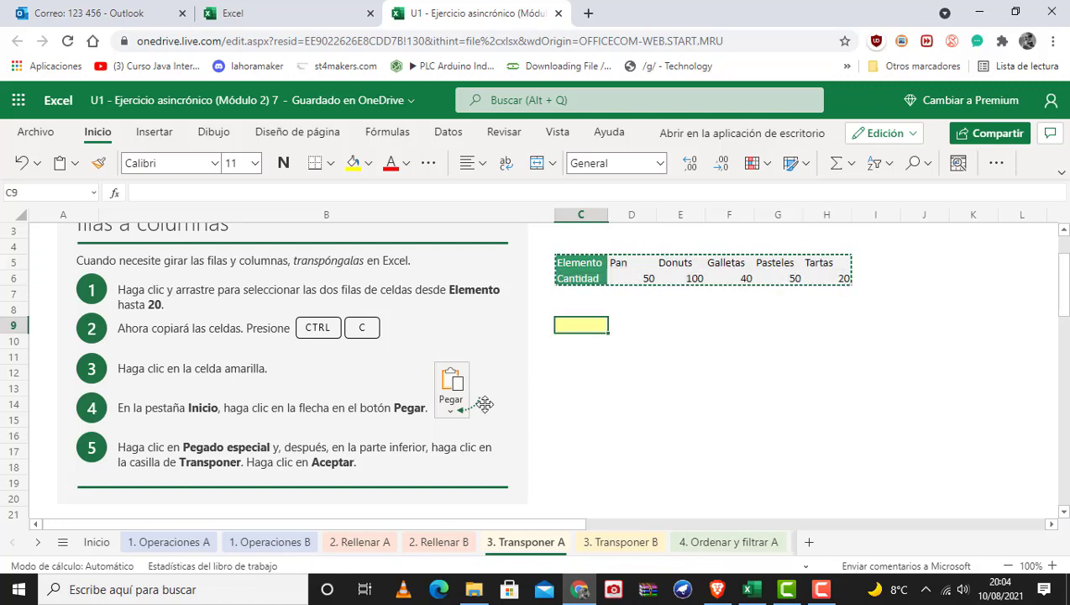
{"action": "left_click", "coordinate": [74, 165]}
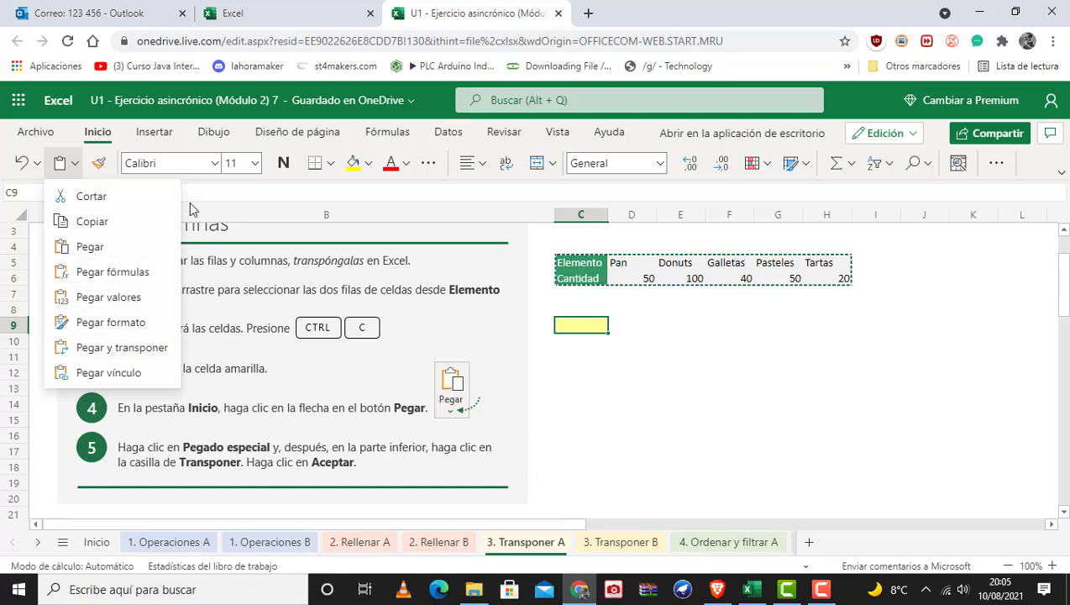
{"action": "left_click", "coordinate": [108, 357]}
{"action": "left_click", "coordinate": [714, 325]}
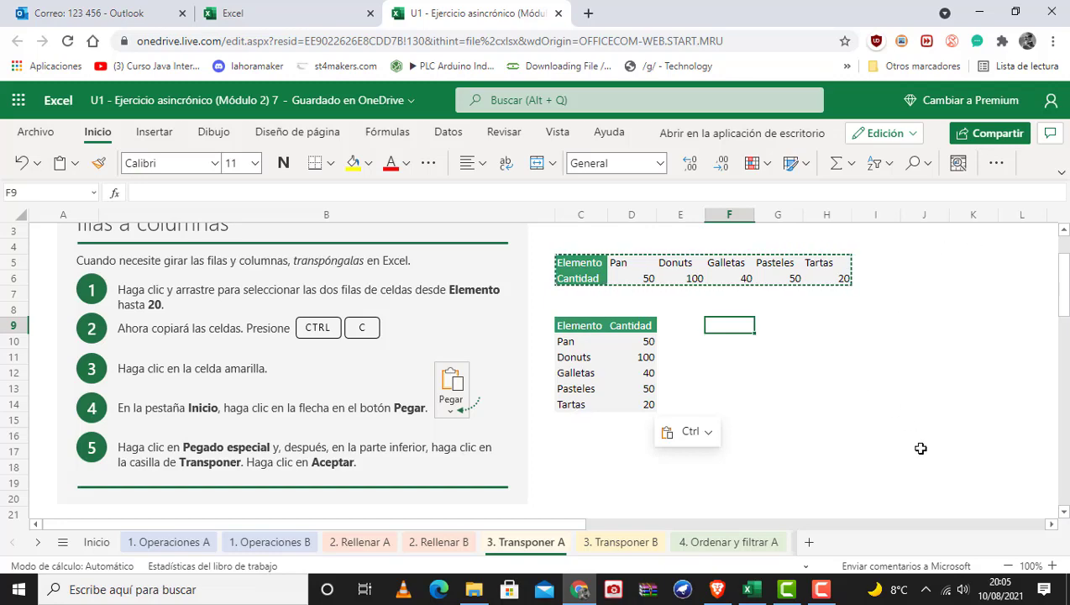
Step: Fill the yellow cells C40:D45 with =TRANSPONER(C33:H34) to transpose the Artículo and Importe table
{"action": "scroll", "coordinate": [800, 400], "scroll_direction": "down", "scroll_amount": 3}
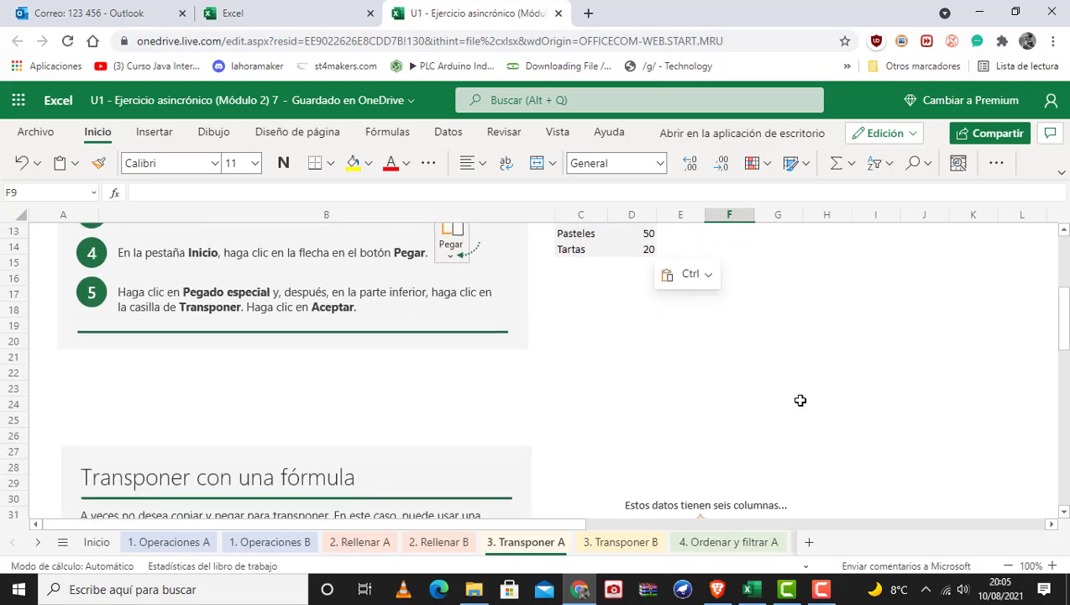
{"action": "scroll", "coordinate": [800, 401], "scroll_direction": "up", "scroll_amount": 3}
{"action": "scroll", "coordinate": [800, 400], "scroll_direction": "down", "scroll_amount": 9}
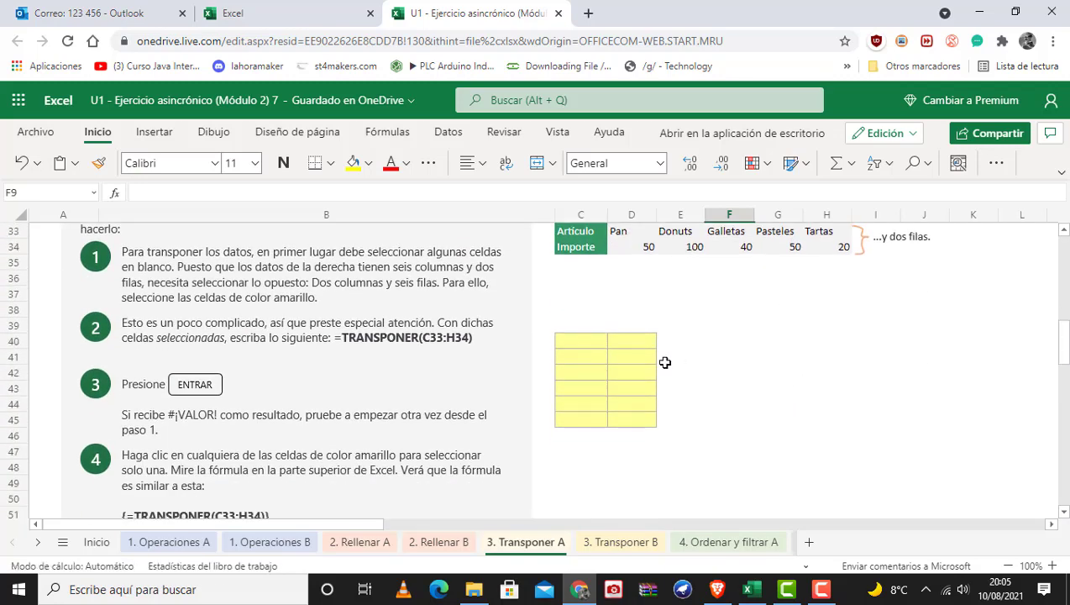
{"action": "scroll", "coordinate": [664, 361], "scroll_direction": "up", "scroll_amount": 2}
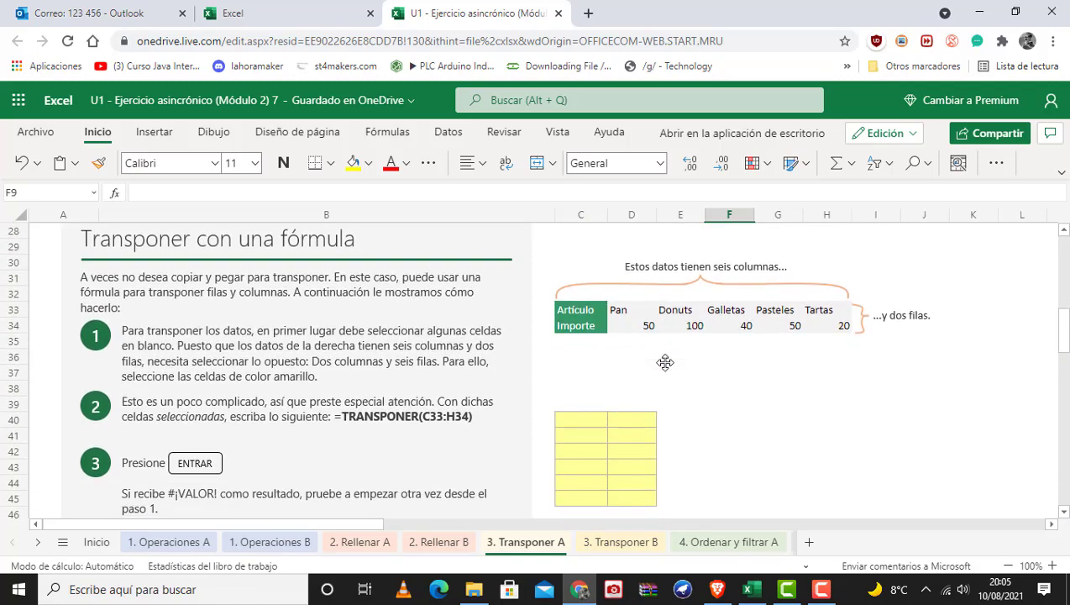
{"action": "scroll", "coordinate": [607, 400], "scroll_direction": "down", "scroll_amount": 4}
{"action": "scroll", "coordinate": [606, 400], "scroll_direction": "up", "scroll_amount": 2}
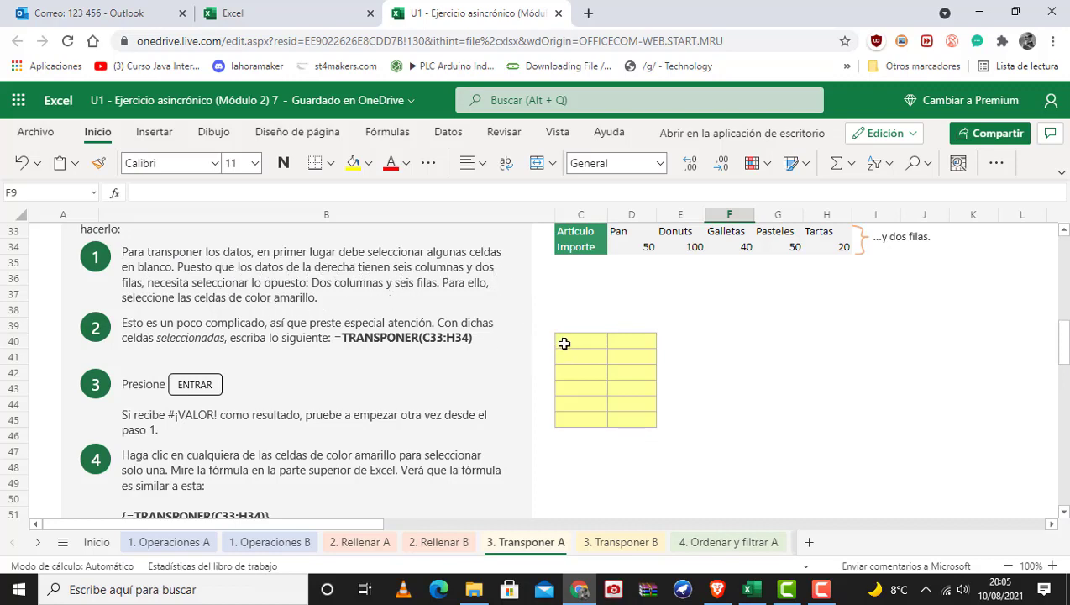
{"action": "left_click_drag", "start_coordinate": [564, 343], "coordinate": [616, 415]}
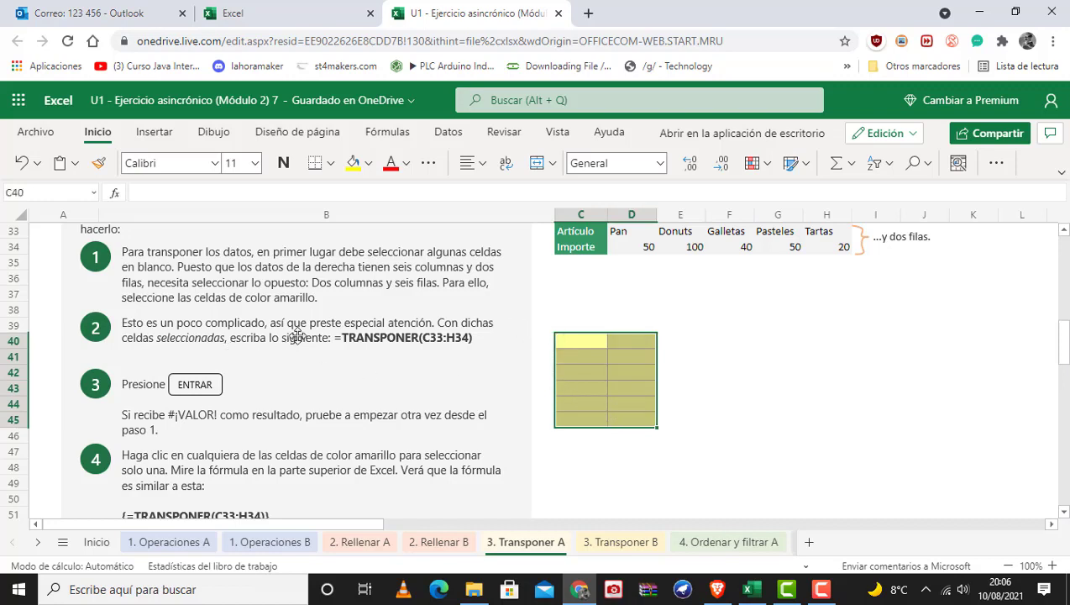
{"action": "type", "text": "="}
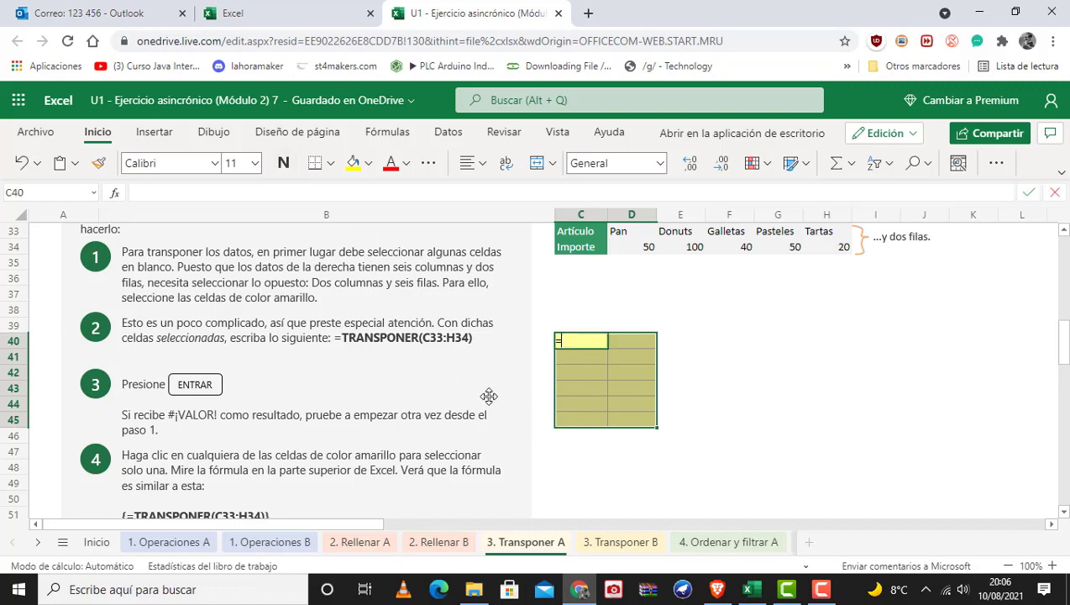
{"action": "type", "text": "tra"}
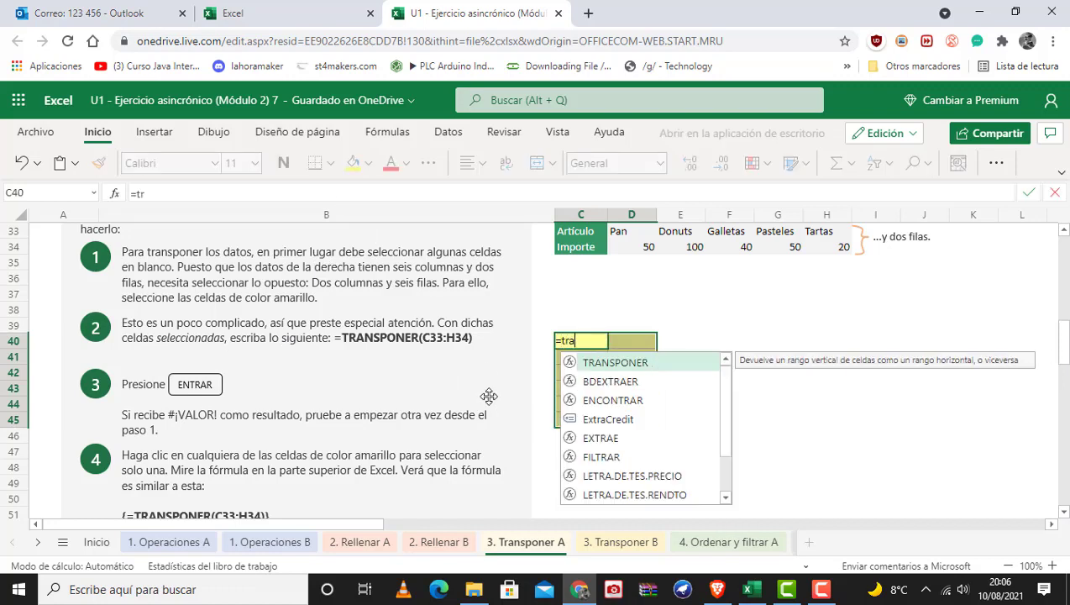
{"action": "double_click", "coordinate": [614, 363]}
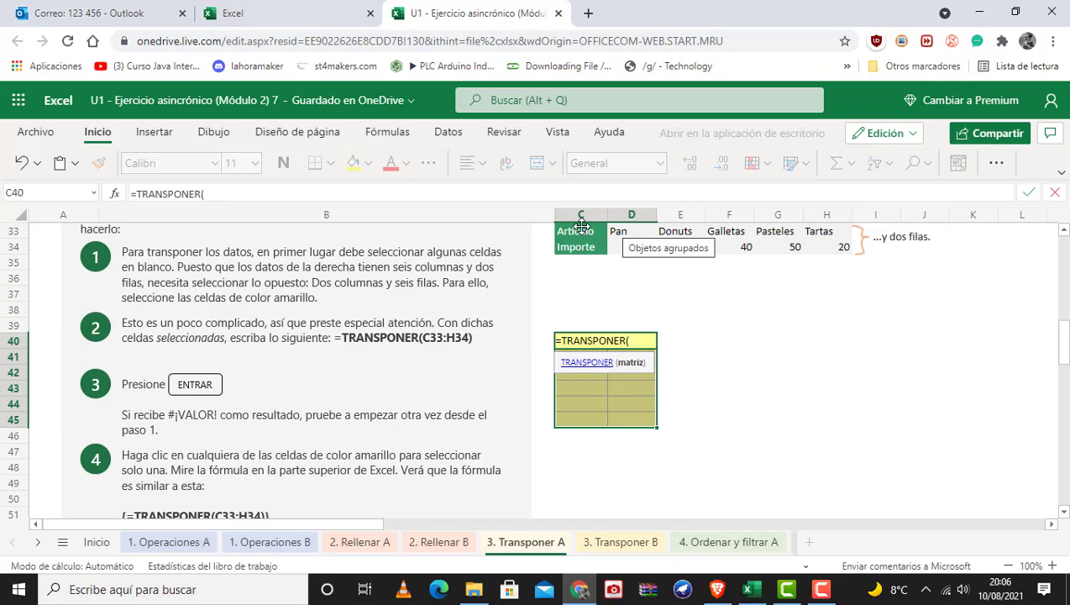
{"action": "type", "text": "c33"}
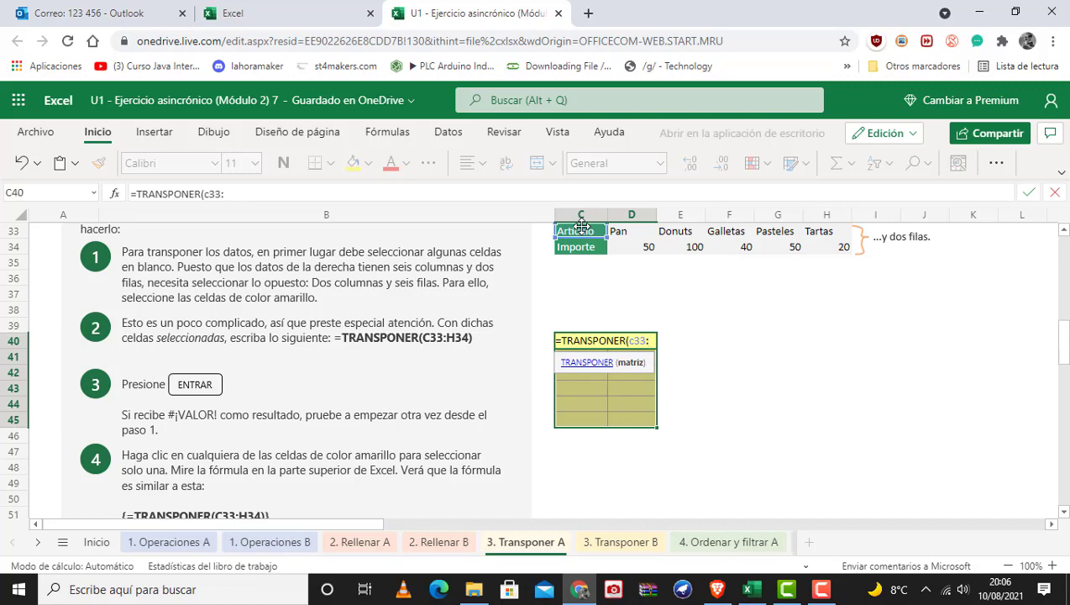
{"action": "type", "text": ":h"}
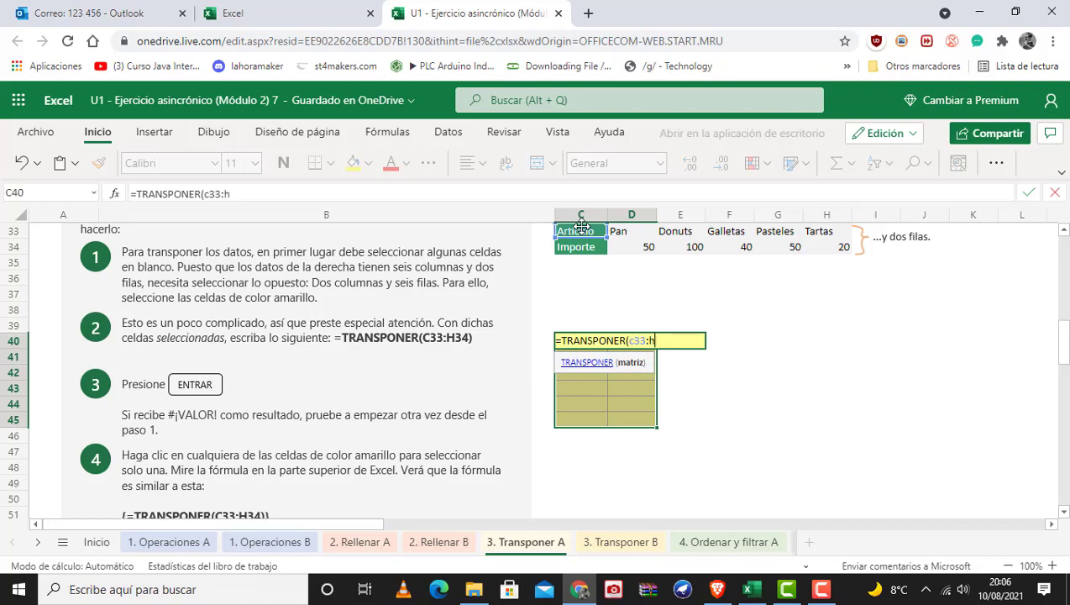
{"action": "type", "text": "34"}
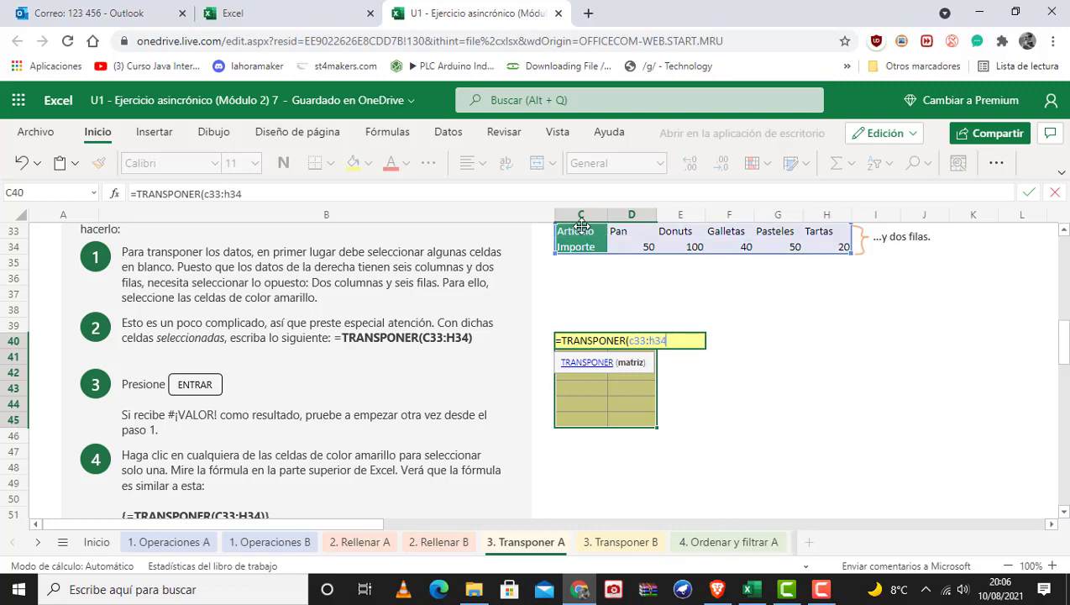
{"action": "type", "text": ")"}
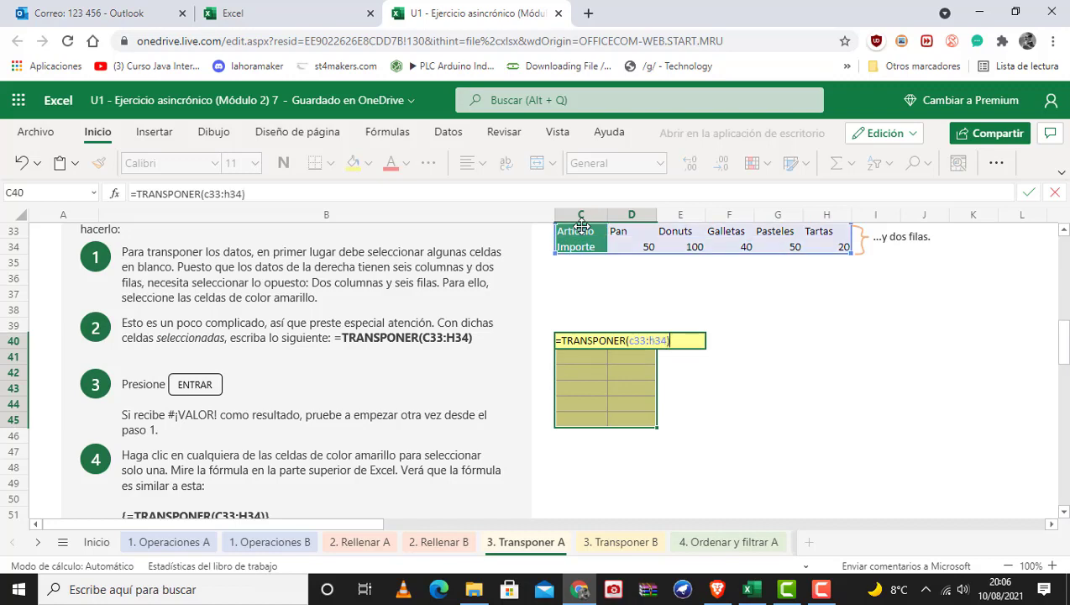
{"action": "key", "text": "Return"}
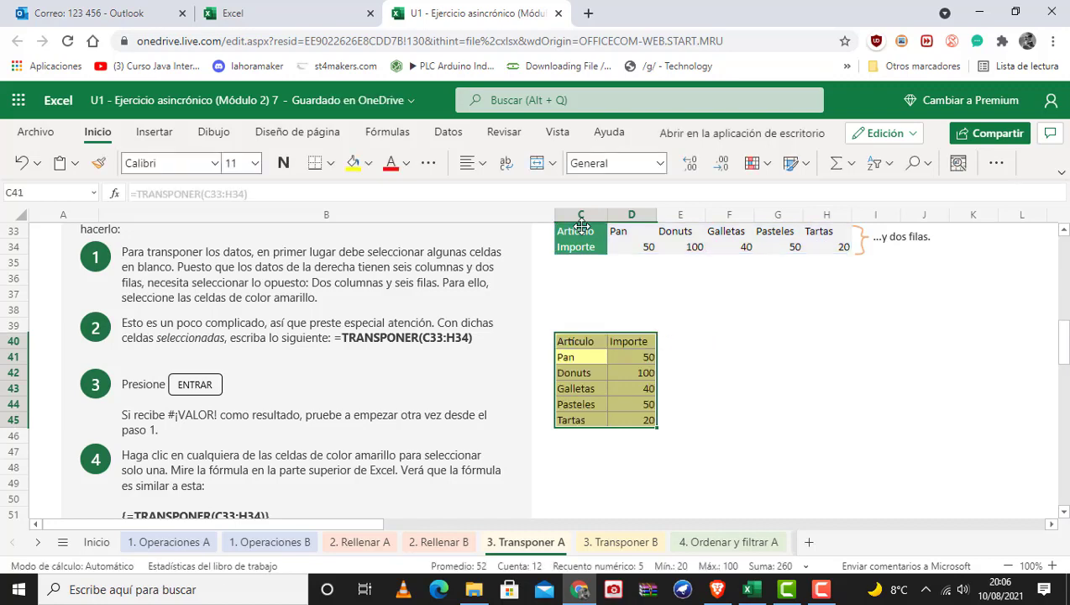
{"action": "left_click", "coordinate": [728, 359]}
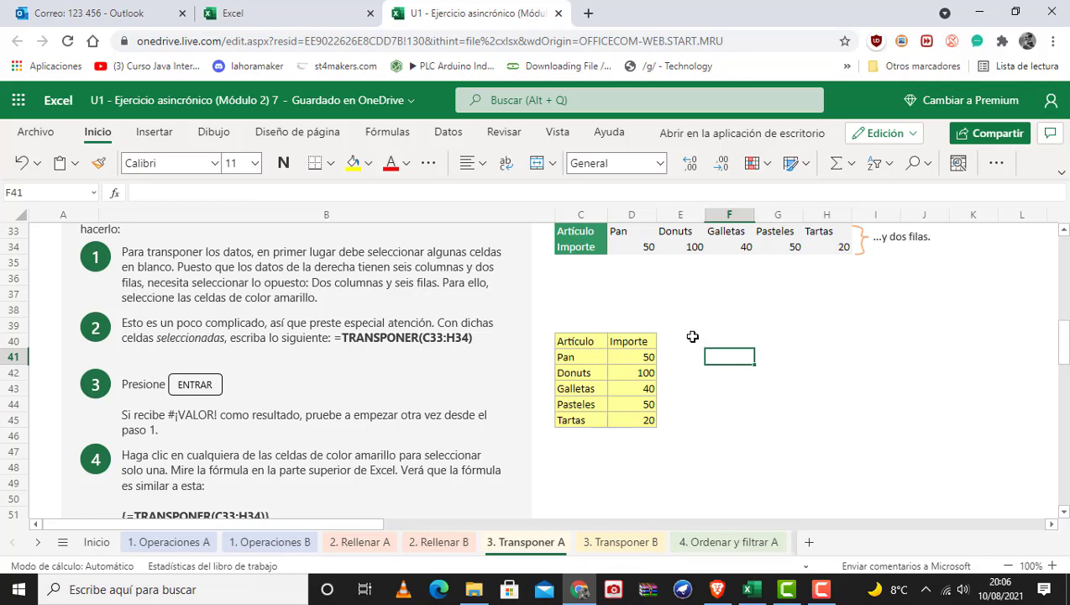
Step: Enter =TRANSPONER(C33:H34) as an array formula in the empty range F40:G45 beside the yellow table
{"action": "scroll", "coordinate": [277, 445], "scroll_direction": "down", "scroll_amount": 3}
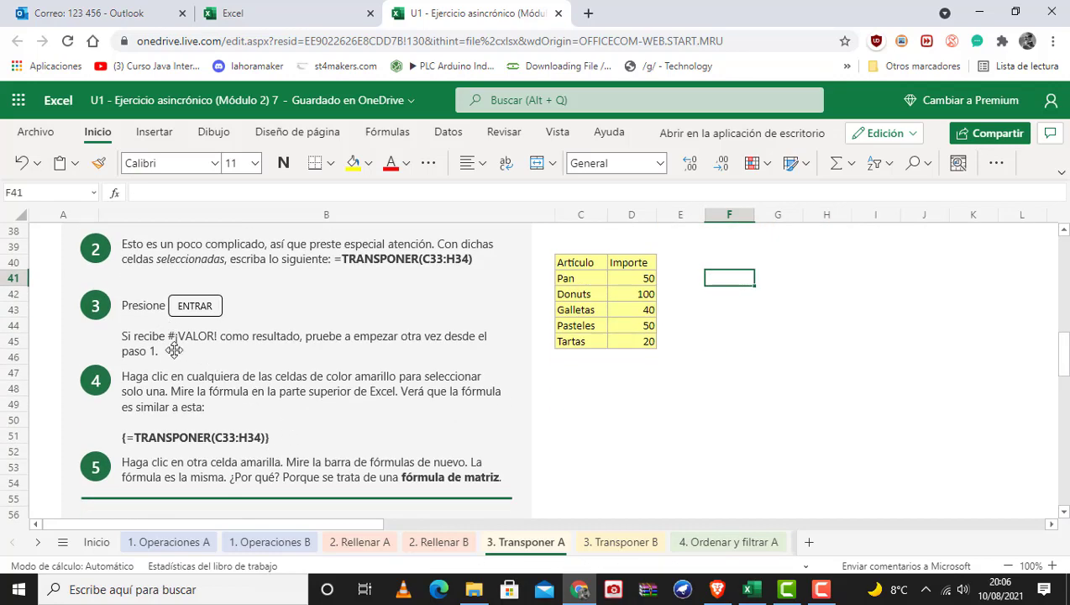
{"action": "scroll", "coordinate": [742, 402], "scroll_direction": "up", "scroll_amount": 5}
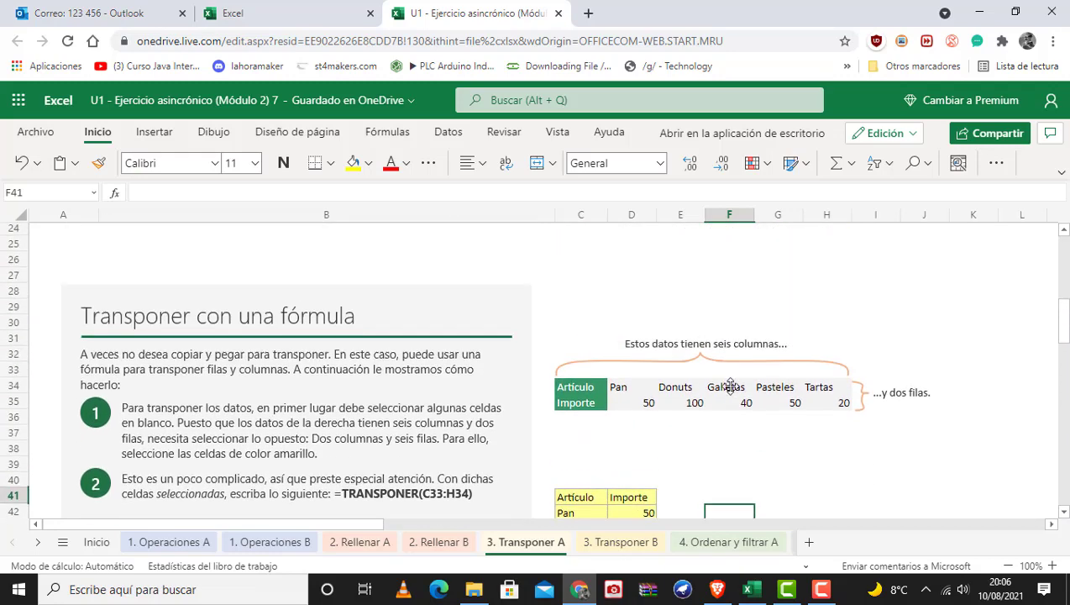
{"action": "scroll", "coordinate": [734, 437], "scroll_direction": "down", "scroll_amount": 3}
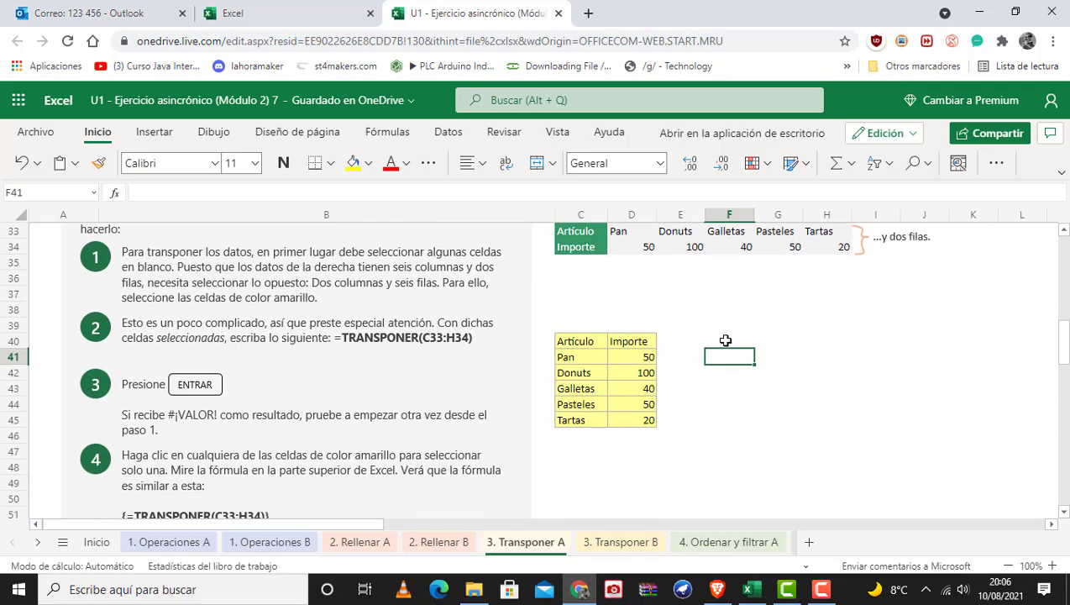
{"action": "left_click_drag", "start_coordinate": [718, 336], "coordinate": [766, 412]}
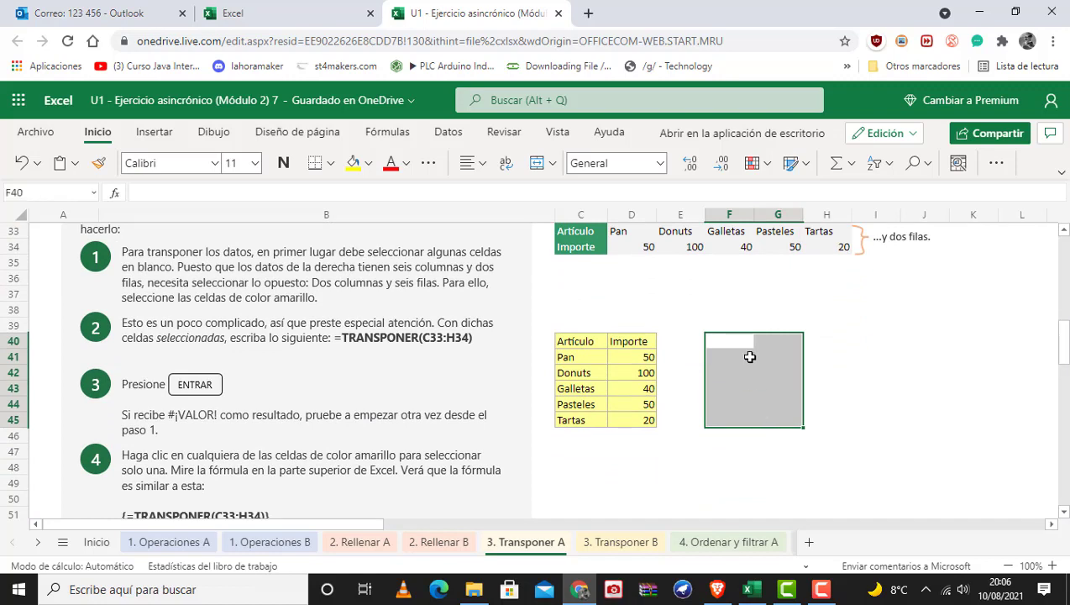
{"action": "type", "text": "=tr"}
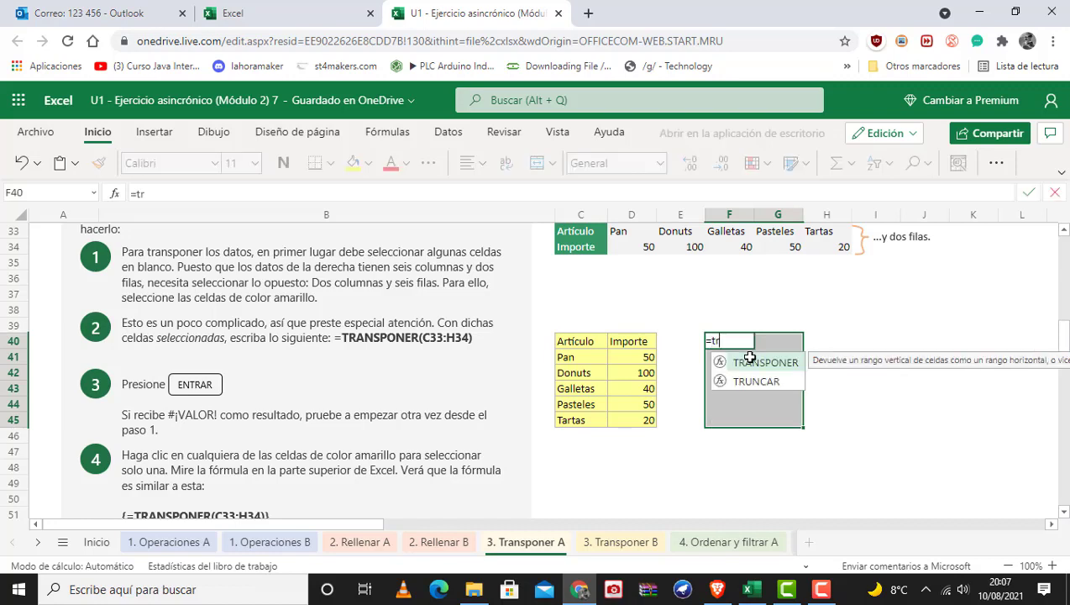
{"action": "double_click", "coordinate": [749, 359]}
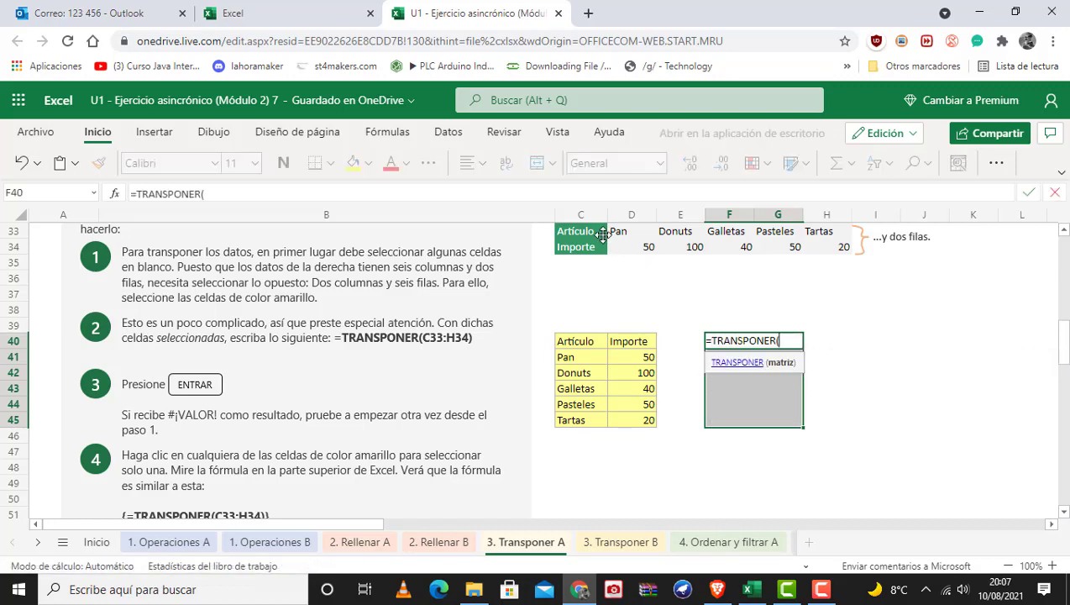
{"action": "left_click_drag", "start_coordinate": [588, 236], "coordinate": [827, 245]}
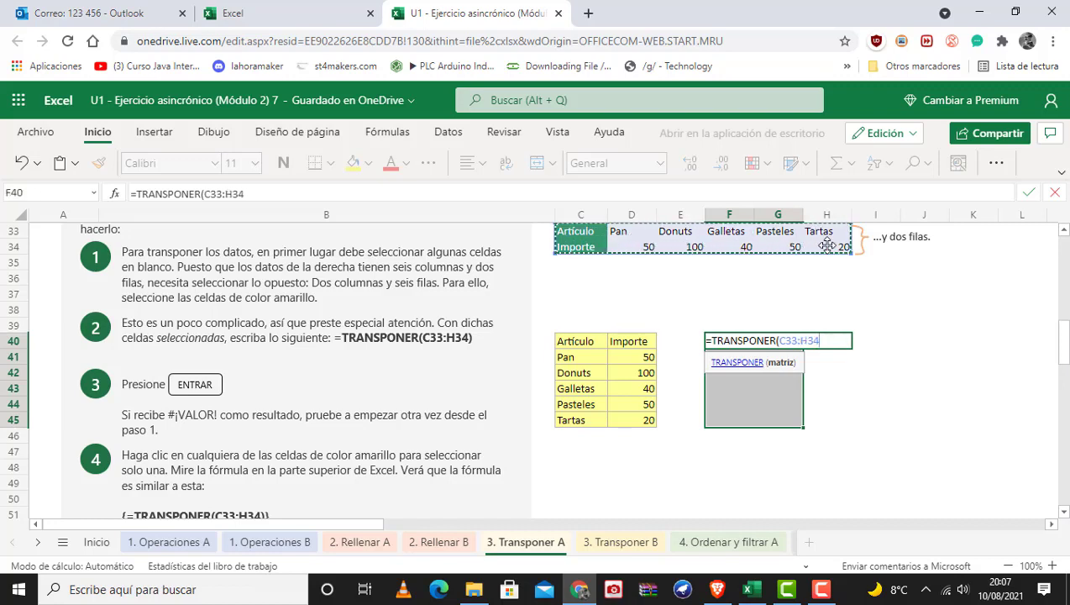
{"action": "type", "text": ")"}
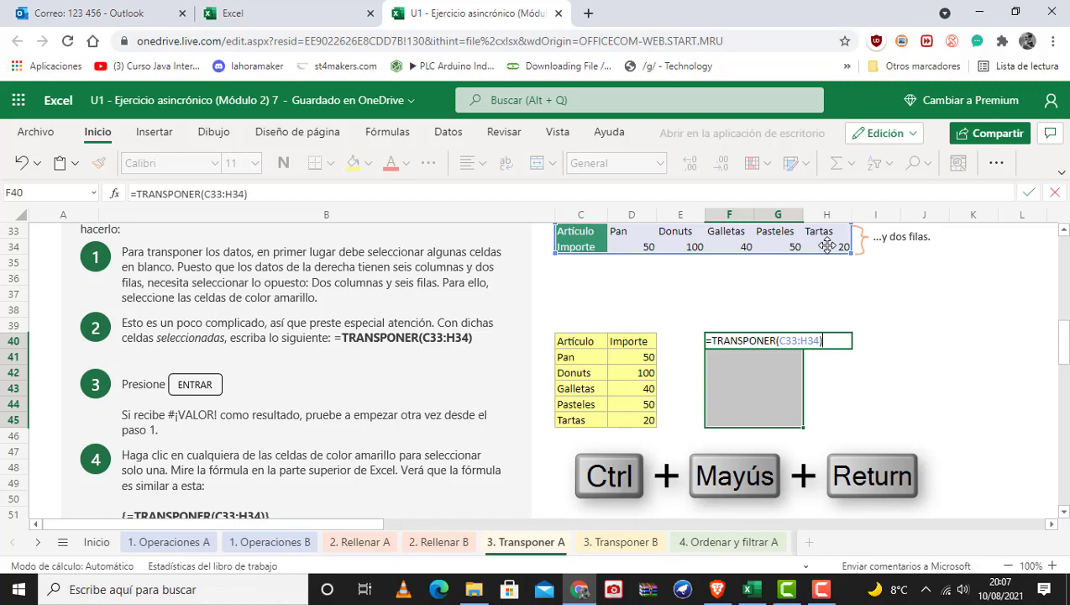
{"action": "key", "text": "ctrl+shift+Return"}
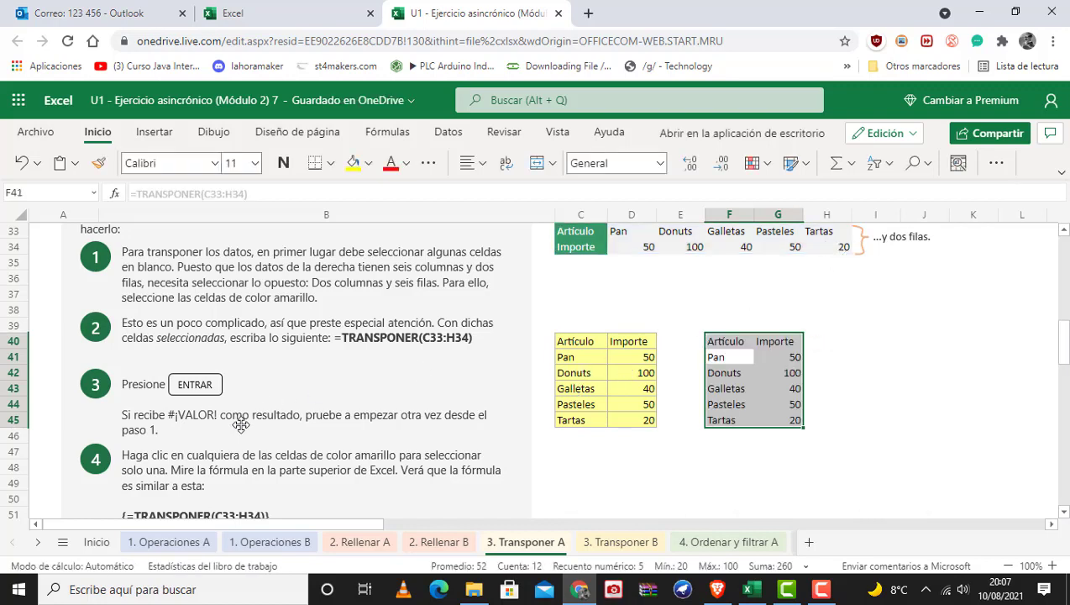
Step: Edit the formula in F40 to include literal curly braces, {=TRANSPONER(C33:H34)}, as in instruction 4
{"action": "scroll", "coordinate": [195, 391], "scroll_direction": "down", "scroll_amount": 2}
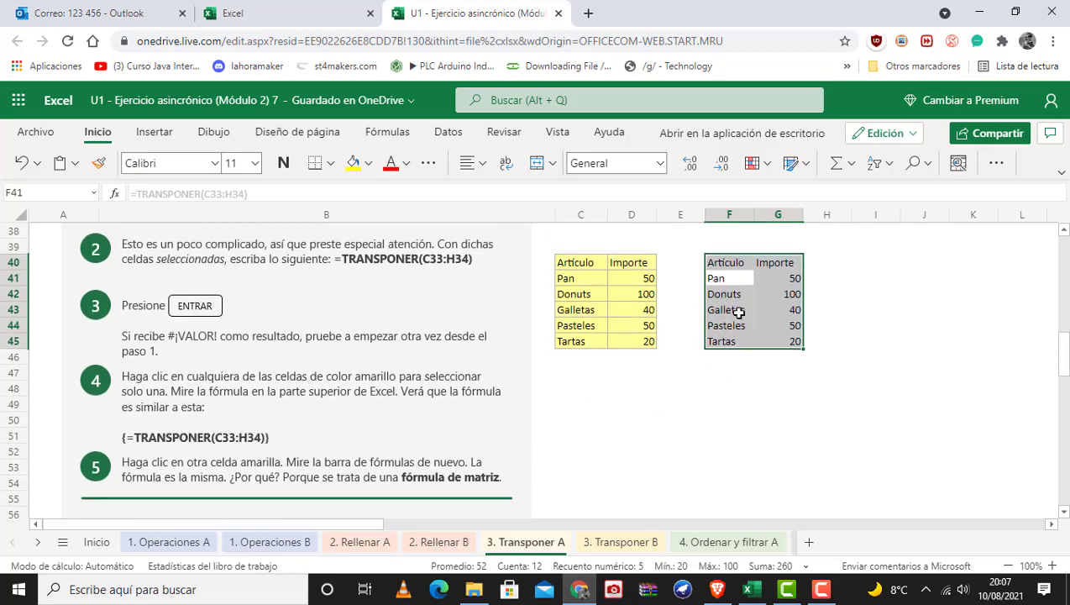
{"action": "left_click", "coordinate": [266, 434]}
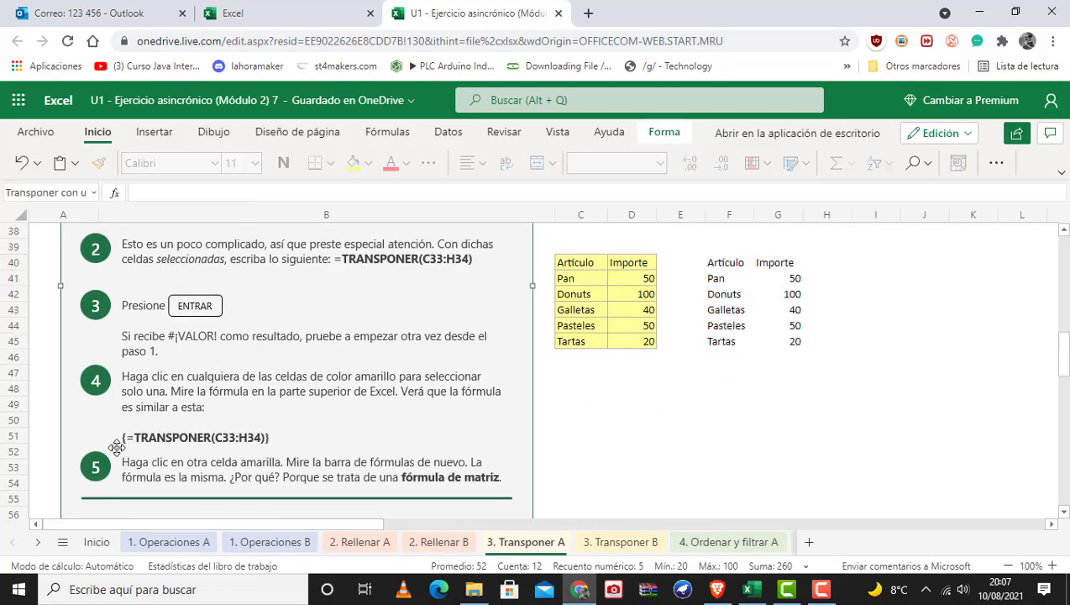
{"action": "left_click", "coordinate": [727, 260]}
{"action": "left_click", "coordinate": [316, 186]}
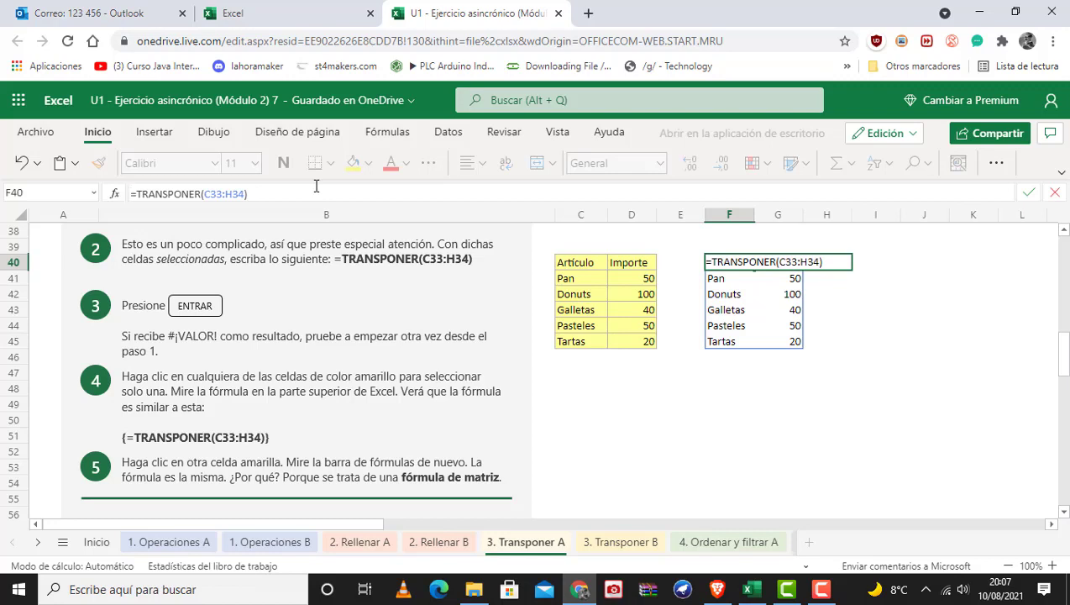
{"action": "key", "text": "Home"}
{"action": "type", "text": "{"}
{"action": "key", "text": "BackSpace"}
{"action": "type", "text": "´"}
{"action": "key", "text": "BackSpace"}
{"action": "type", "text": "{"}
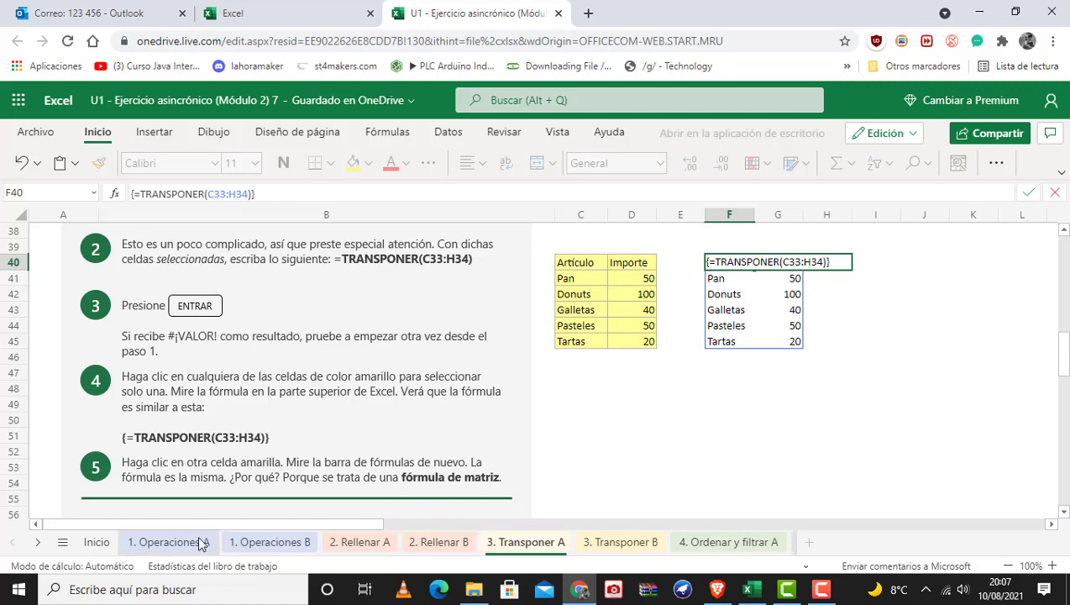
{"action": "left_click", "coordinate": [616, 450]}
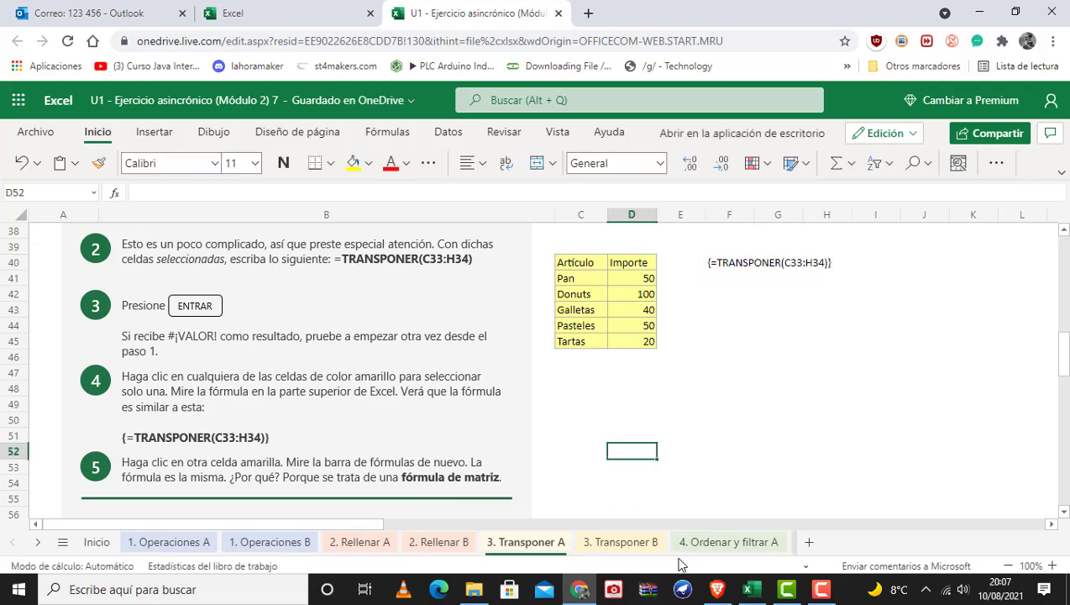
Step: Switch to the "4. Ordenar y filtrar A" sheet and read its sorting and filtering instructions
{"action": "left_click", "coordinate": [711, 543]}
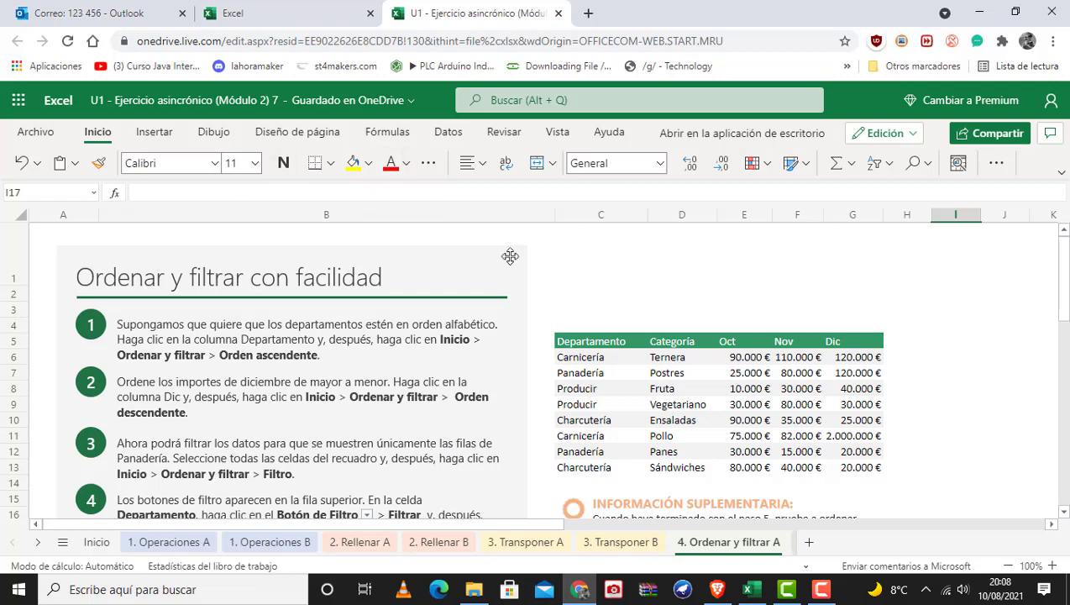
{"action": "scroll", "coordinate": [572, 308], "scroll_direction": "down", "scroll_amount": 3}
{"action": "scroll", "coordinate": [572, 307], "scroll_direction": "up", "scroll_amount": 2}
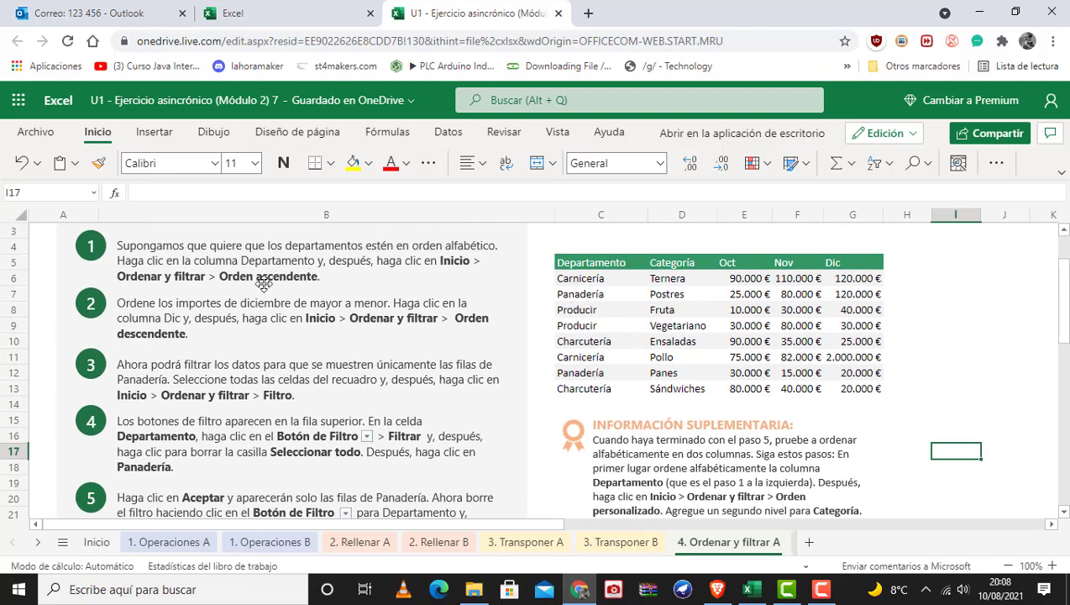
{"action": "scroll", "coordinate": [262, 282], "scroll_direction": "up", "scroll_amount": 1}
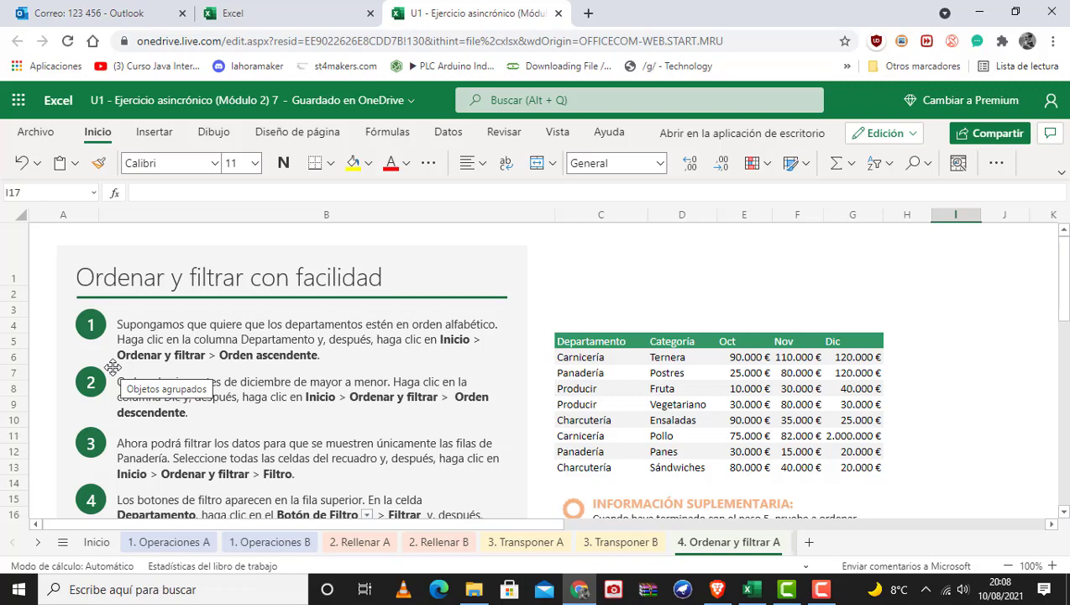
Step: Select the Departamento header in C5 and expand the command ribbon to its full layout, checking the Analizar datos tool
{"action": "left_click", "coordinate": [576, 339]}
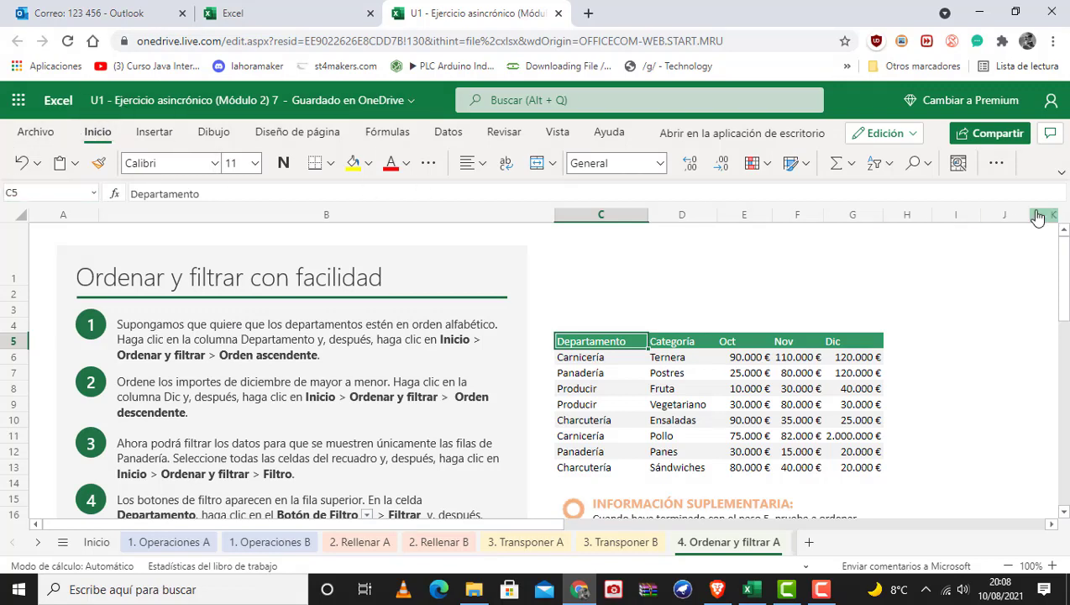
{"action": "left_click", "coordinate": [1061, 174]}
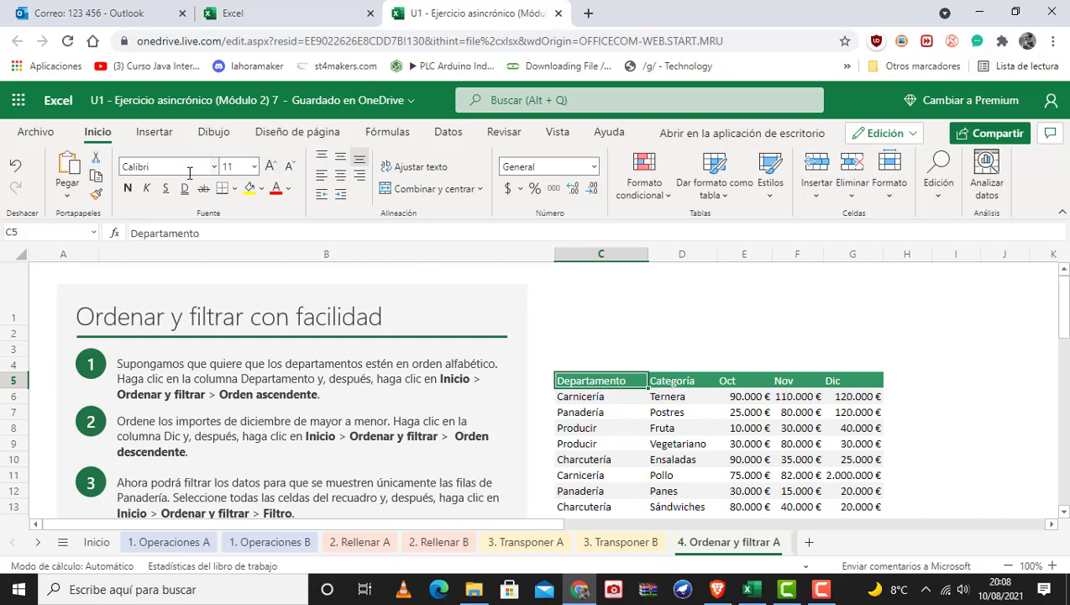
{"action": "left_click", "coordinate": [986, 190]}
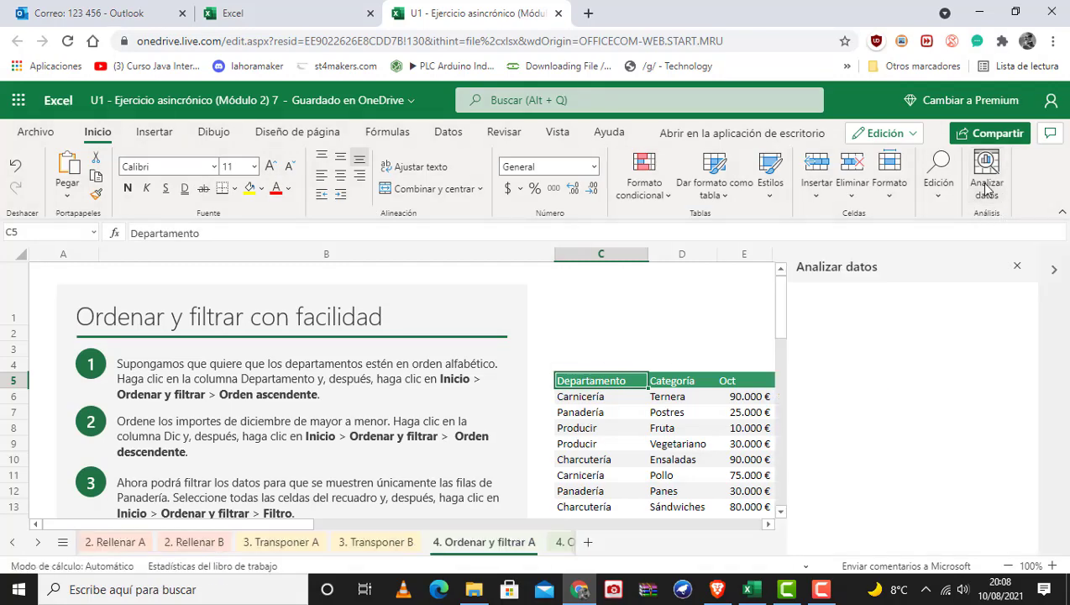
{"action": "left_click", "coordinate": [1018, 267]}
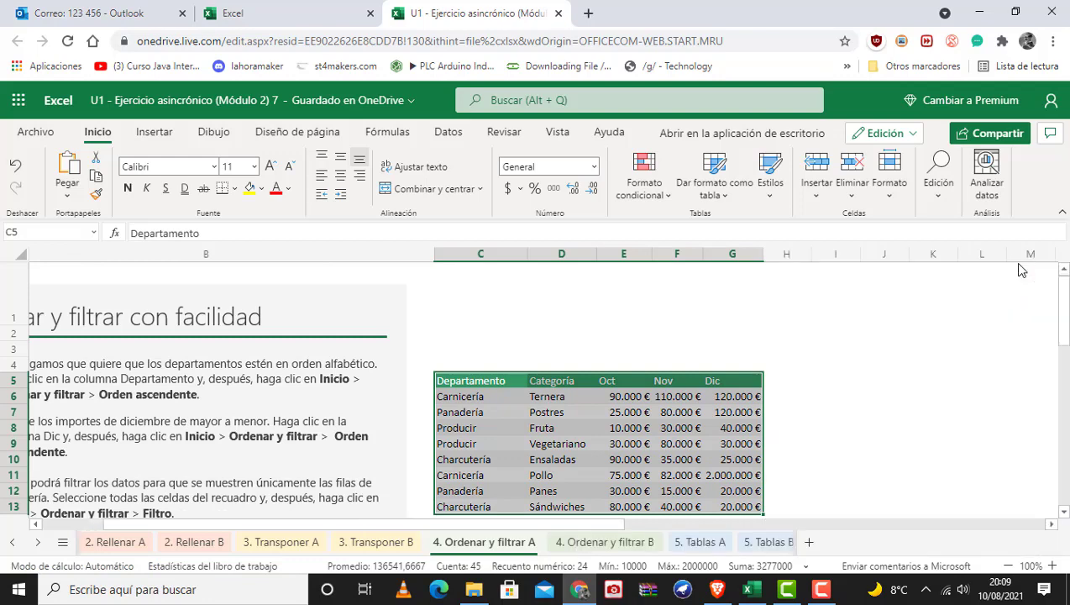
Step: Sort the table by the Departamento column in ascending order, starting from its header in C5
{"action": "left_click", "coordinate": [937, 199]}
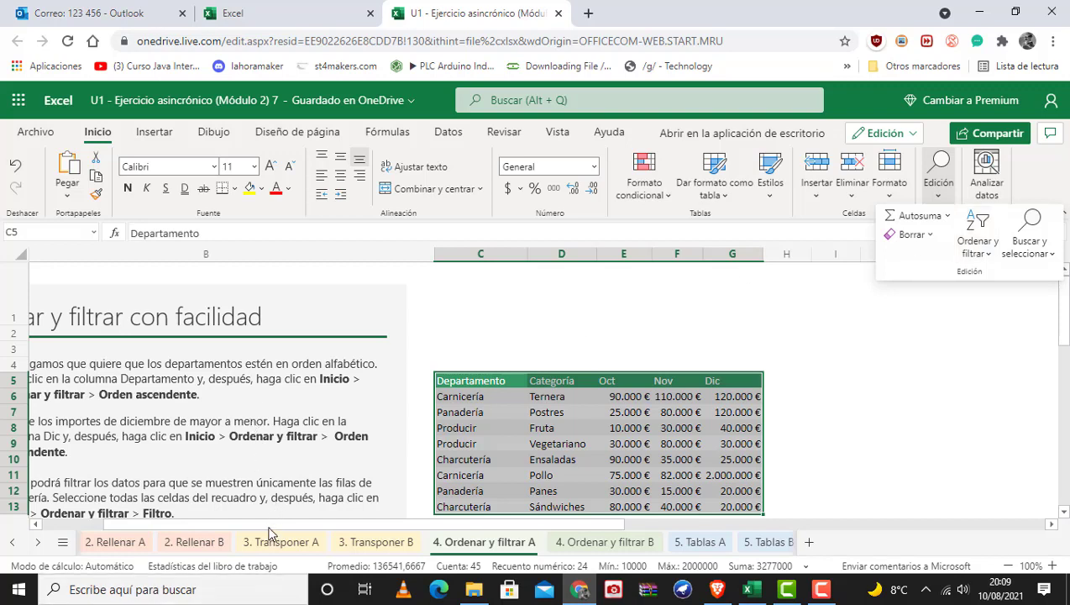
{"action": "left_click_drag", "start_coordinate": [220, 524], "coordinate": [133, 528]}
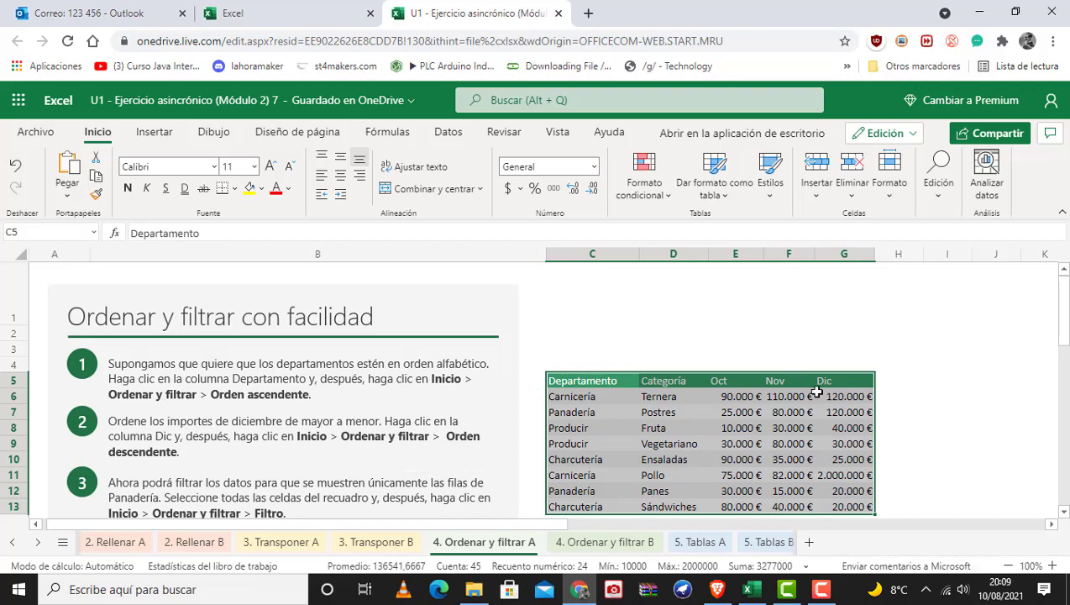
{"action": "scroll", "coordinate": [436, 377], "scroll_direction": "down", "scroll_amount": 2}
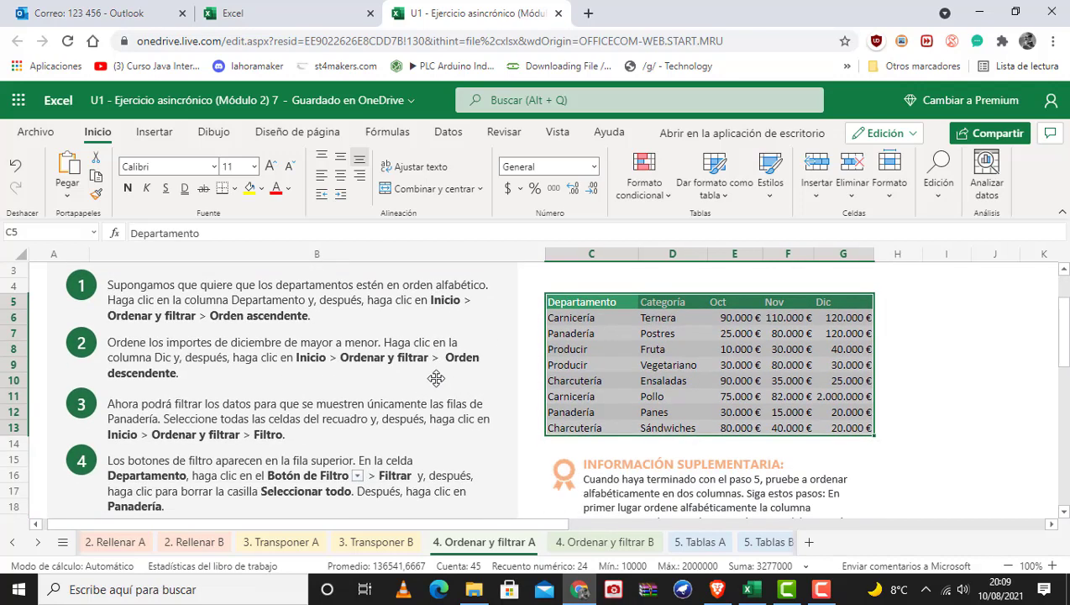
{"action": "left_click", "coordinate": [938, 178]}
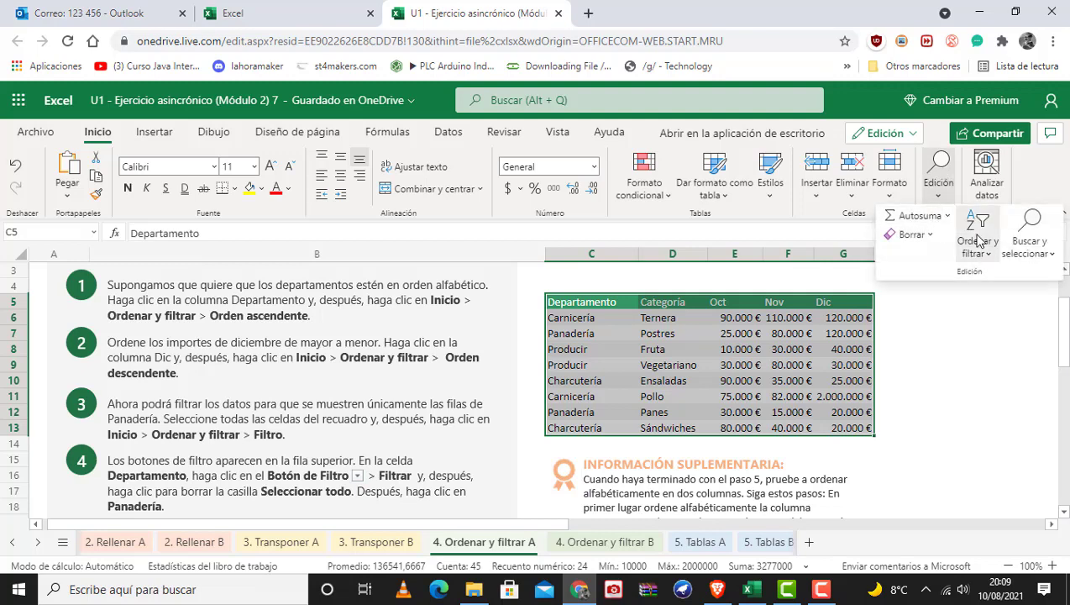
{"action": "left_click", "coordinate": [593, 299]}
{"action": "left_click", "coordinate": [593, 300]}
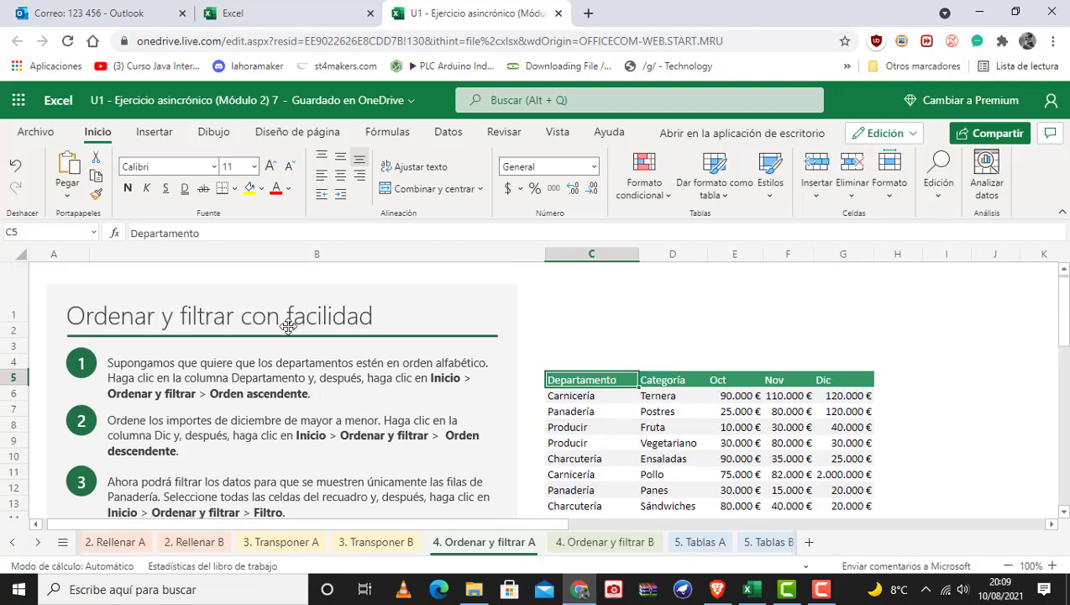
{"action": "scroll", "coordinate": [286, 318], "scroll_direction": "up", "scroll_amount": 2}
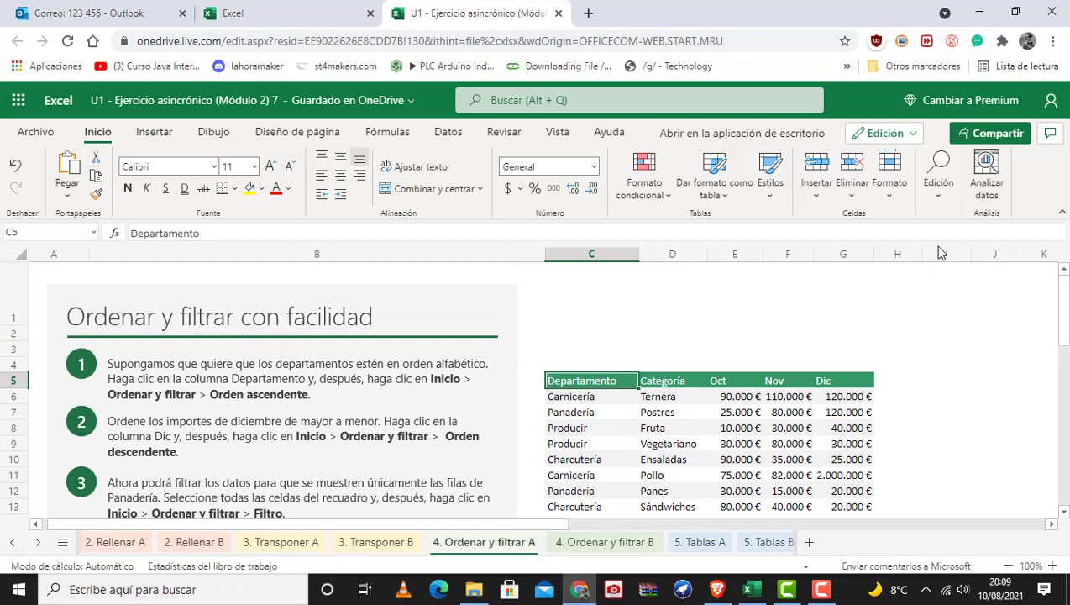
{"action": "left_click", "coordinate": [938, 198]}
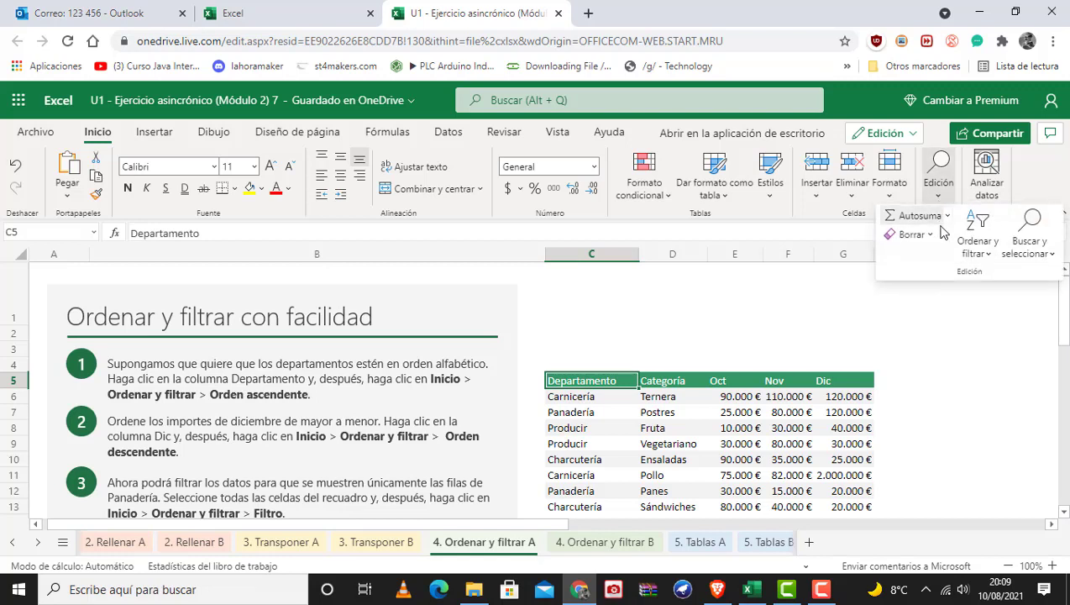
{"action": "left_click", "coordinate": [970, 247]}
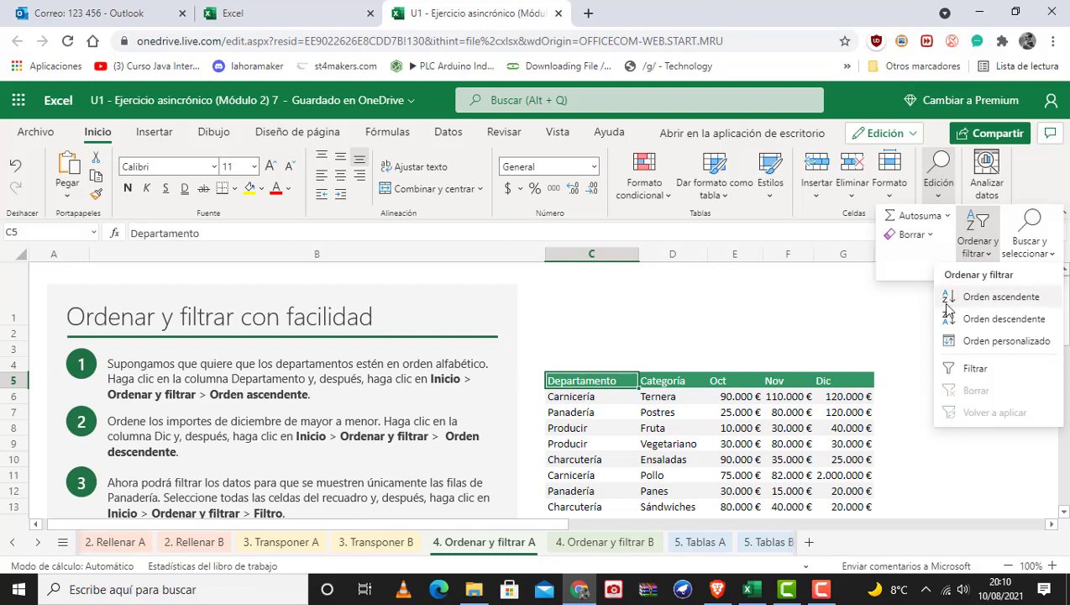
{"action": "left_click", "coordinate": [982, 298]}
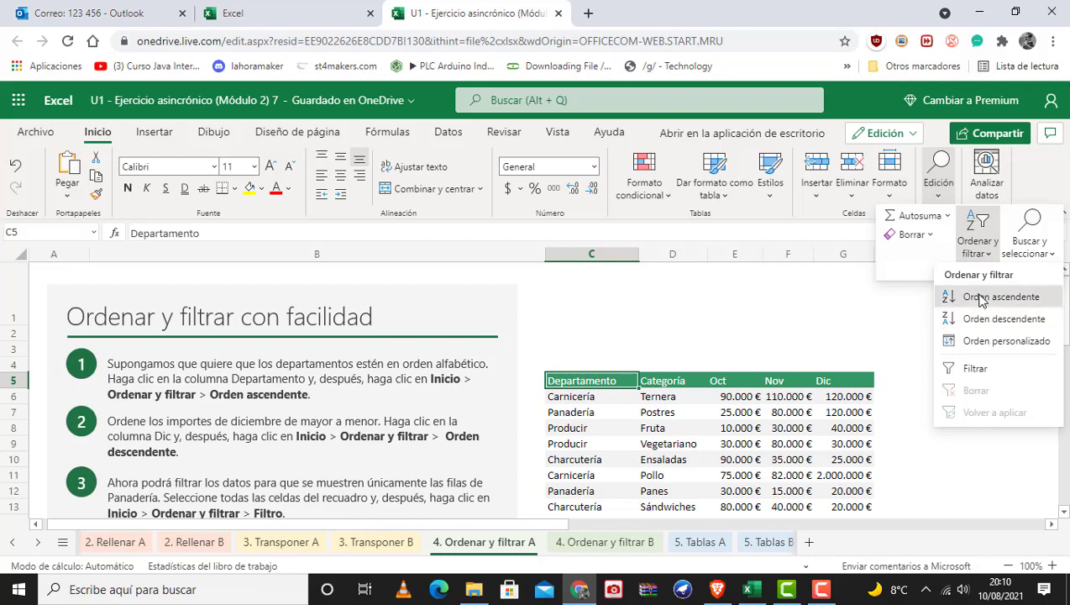
Step: Check the alphabetical grouping of the departments in the sorted Departamento column
{"action": "scroll", "coordinate": [604, 342], "scroll_direction": "down", "scroll_amount": 3}
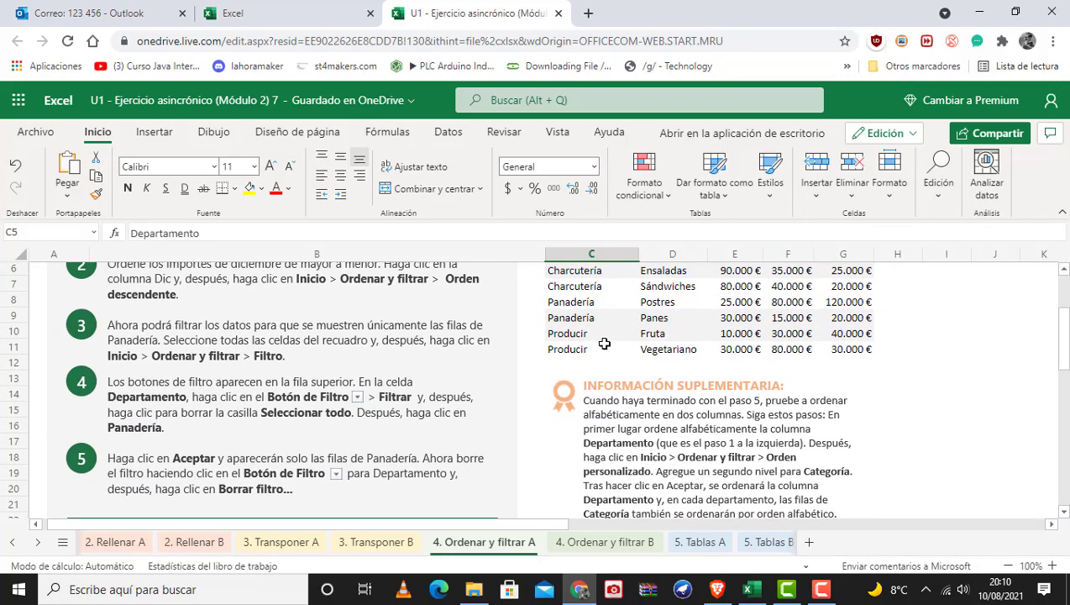
{"action": "scroll", "coordinate": [608, 339], "scroll_direction": "up", "scroll_amount": 2}
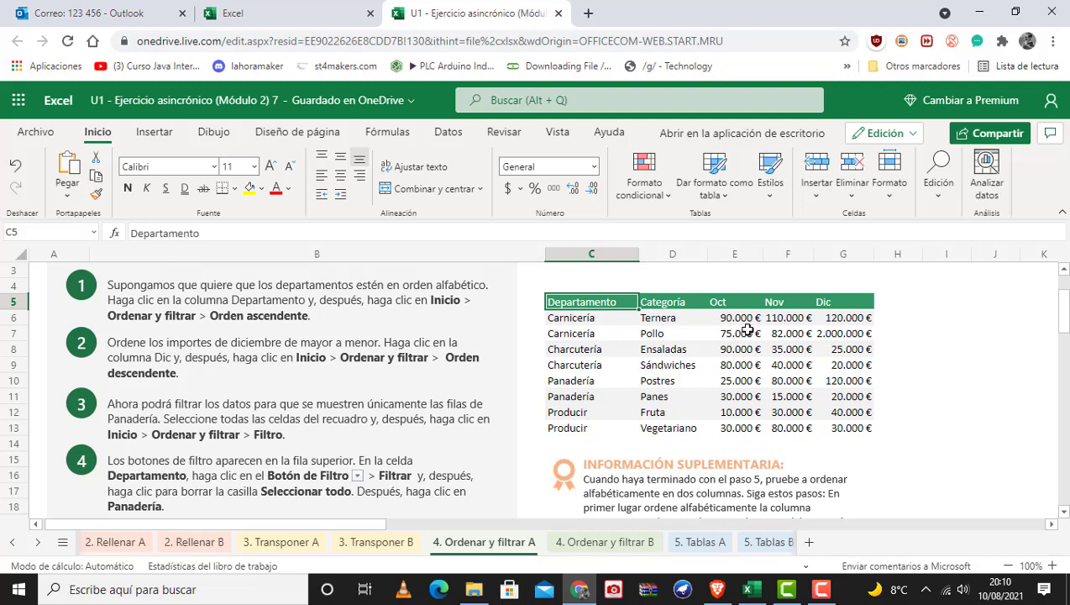
{"action": "left_click", "coordinate": [568, 317]}
{"action": "left_click", "coordinate": [571, 333]}
{"action": "left_click", "coordinate": [574, 365]}
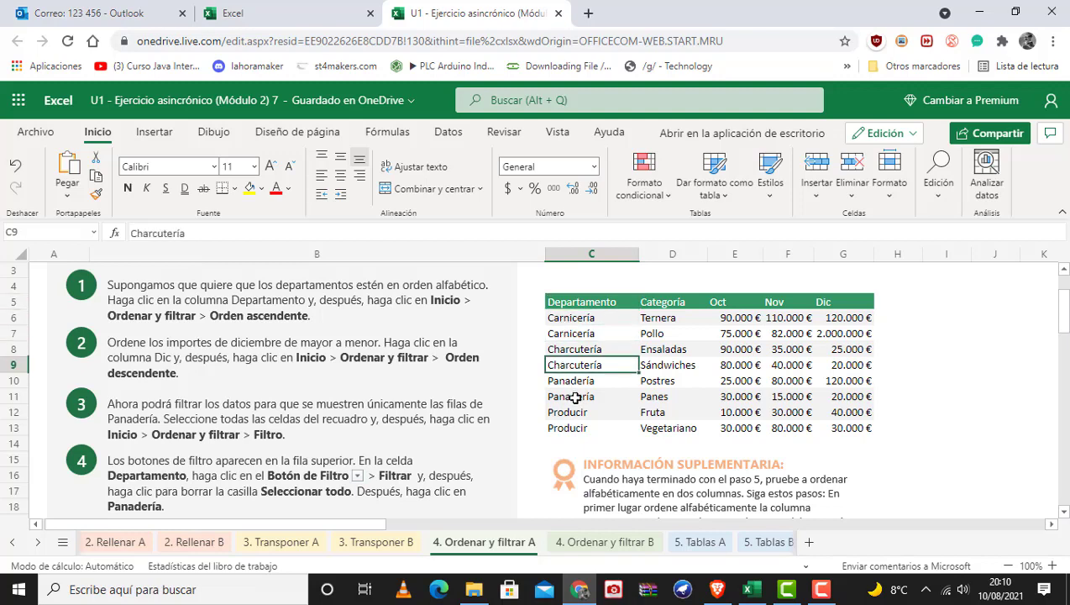
{"action": "left_click", "coordinate": [576, 397]}
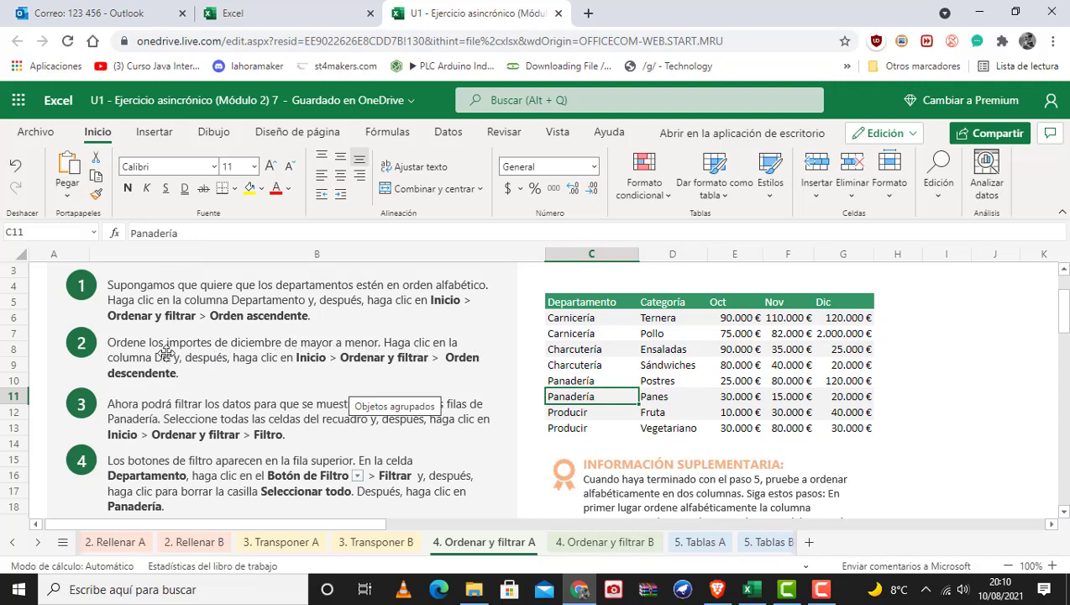
Step: Sort the table by the Dic column in ascending order and check the order of its amounts
{"action": "left_click", "coordinate": [836, 303]}
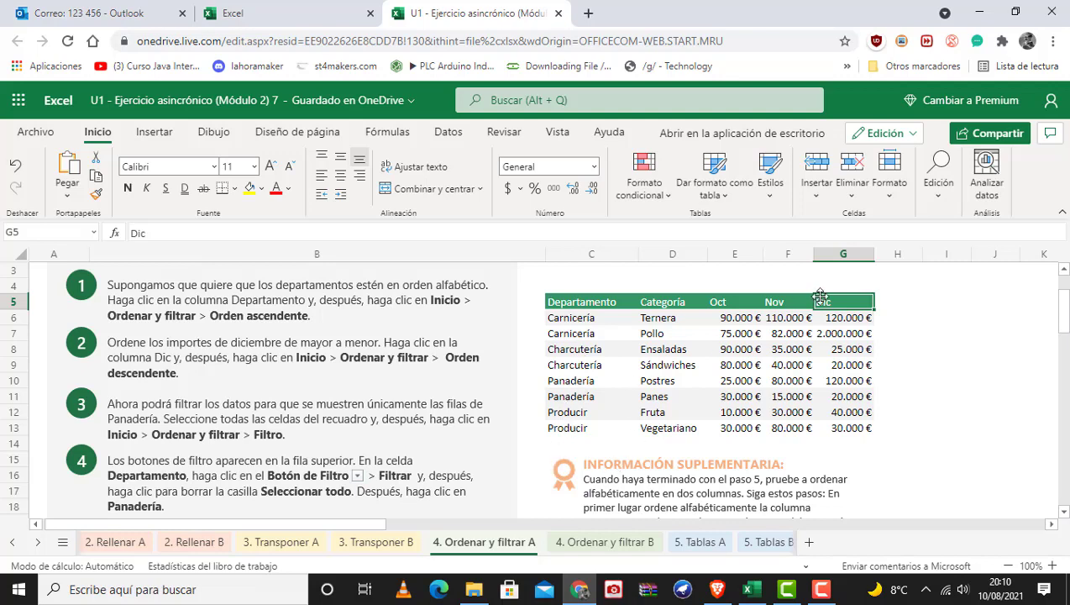
{"action": "left_click", "coordinate": [939, 189]}
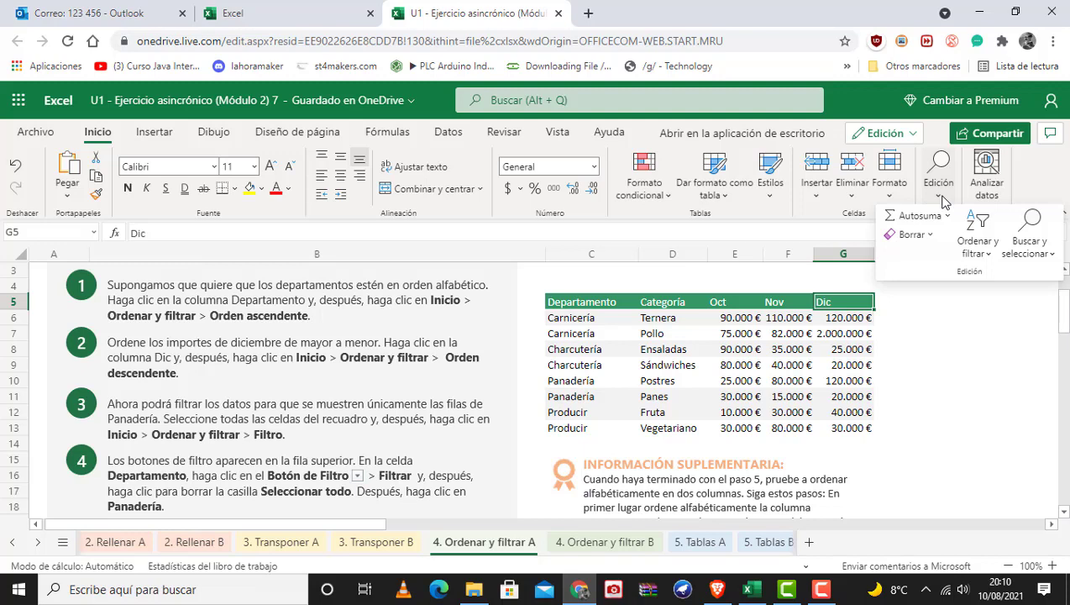
{"action": "left_click", "coordinate": [974, 248]}
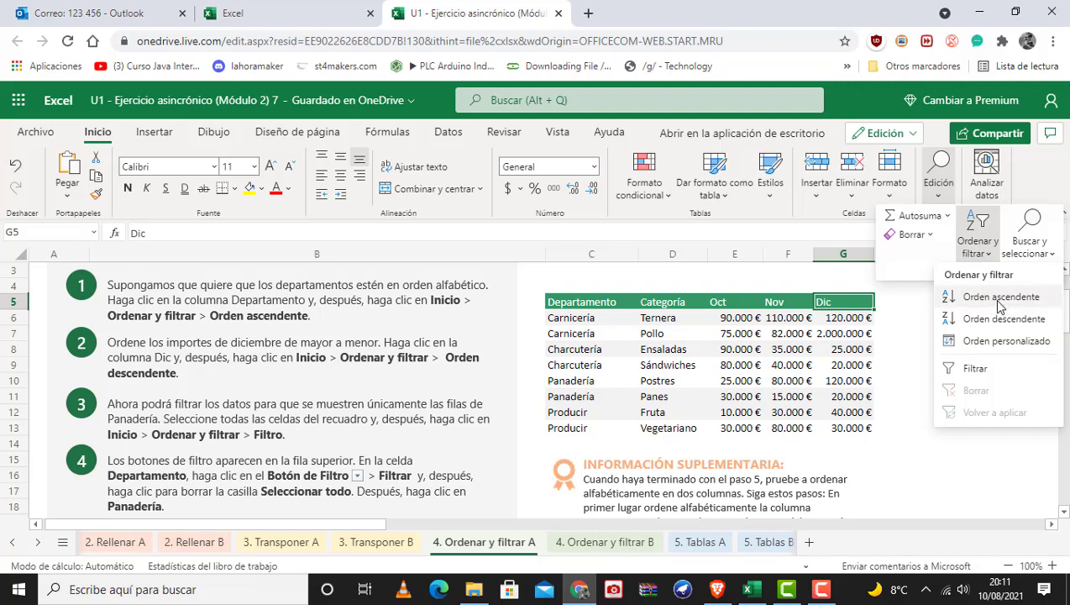
{"action": "left_click", "coordinate": [999, 303]}
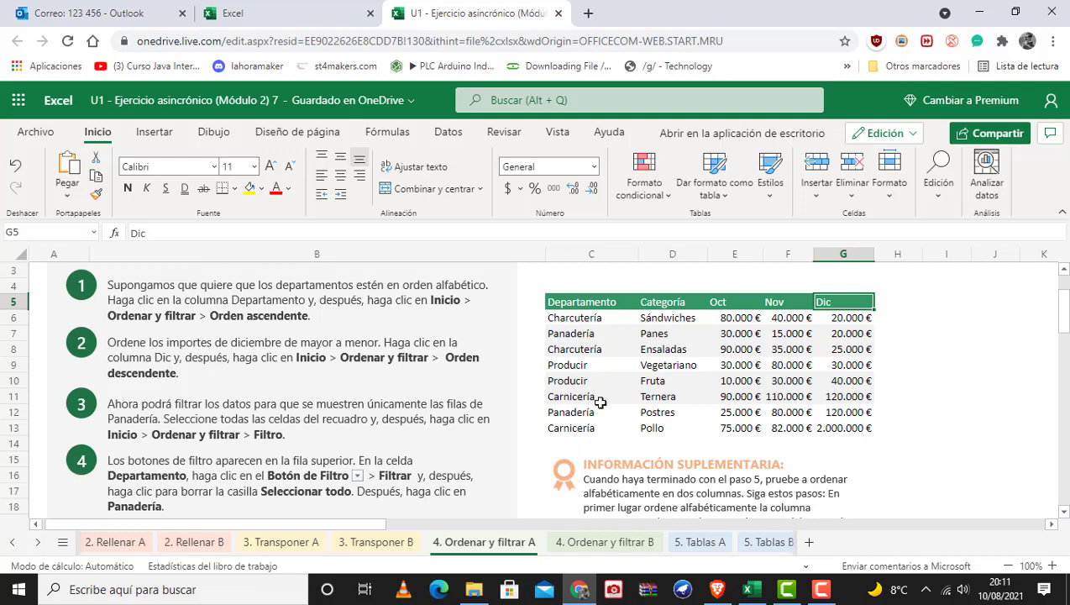
{"action": "left_click_drag", "start_coordinate": [923, 458], "coordinate": [833, 428]}
{"action": "left_click", "coordinate": [844, 305]}
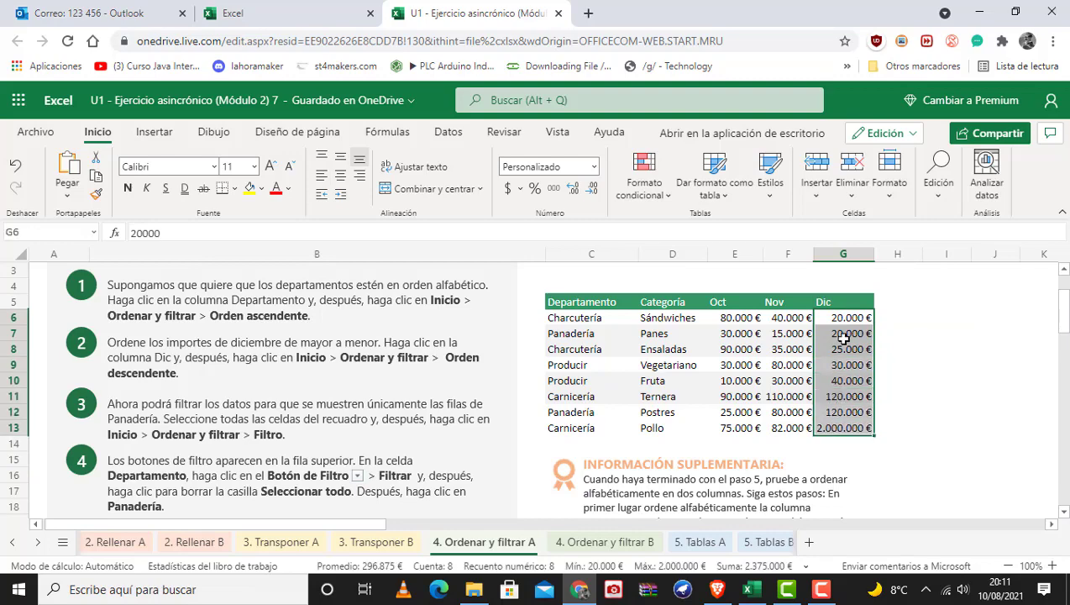
{"action": "left_click", "coordinate": [506, 430]}
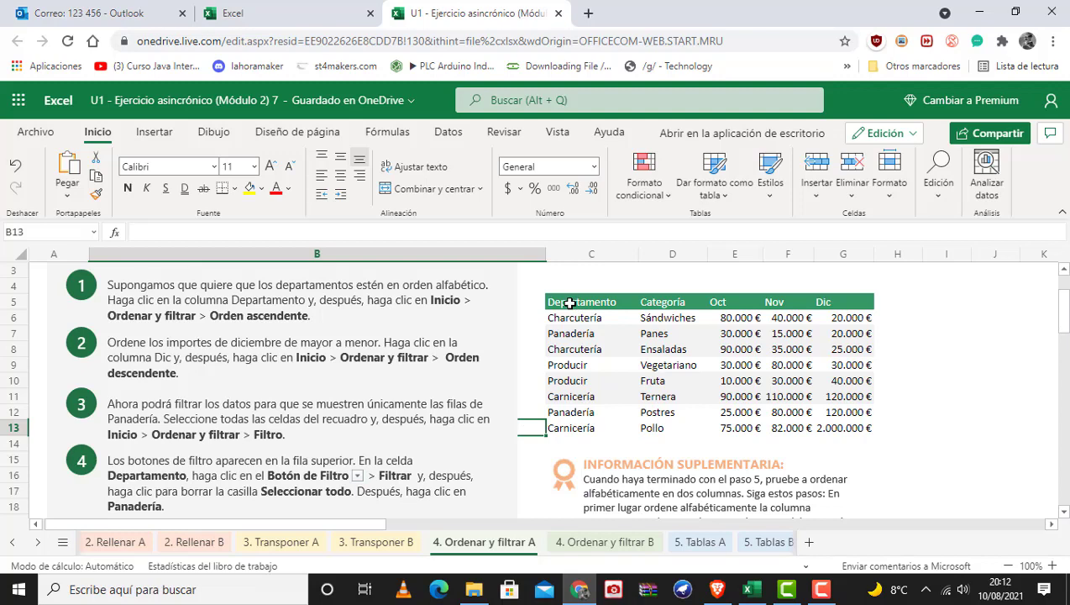
Step: Try to apply a filter to the data rows C6:G13 without the header and check the filter options in C6
{"action": "left_click_drag", "start_coordinate": [564, 312], "coordinate": [841, 427]}
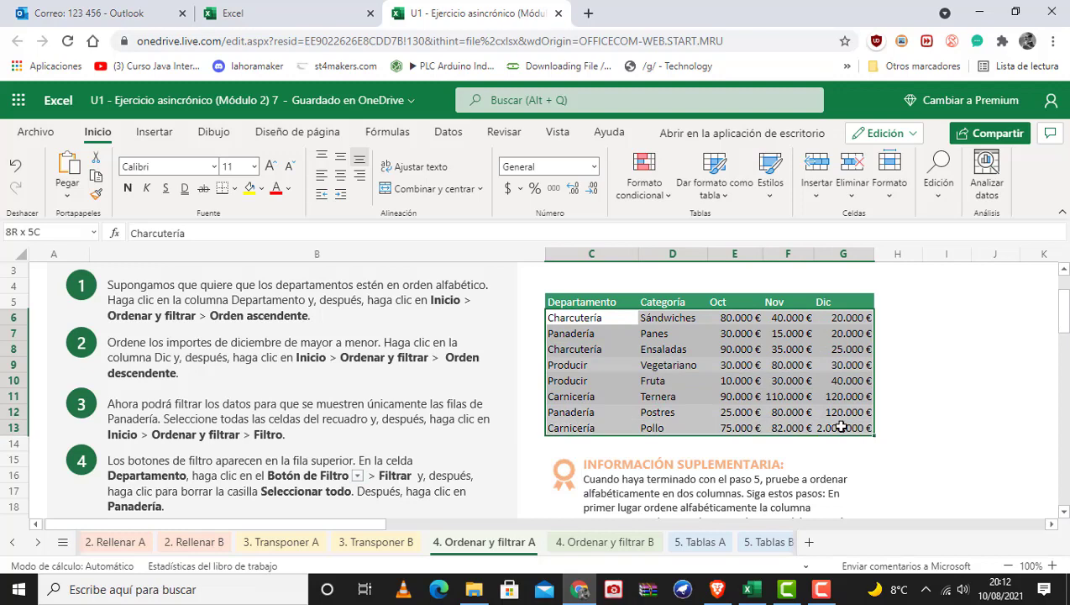
{"action": "left_click", "coordinate": [938, 200]}
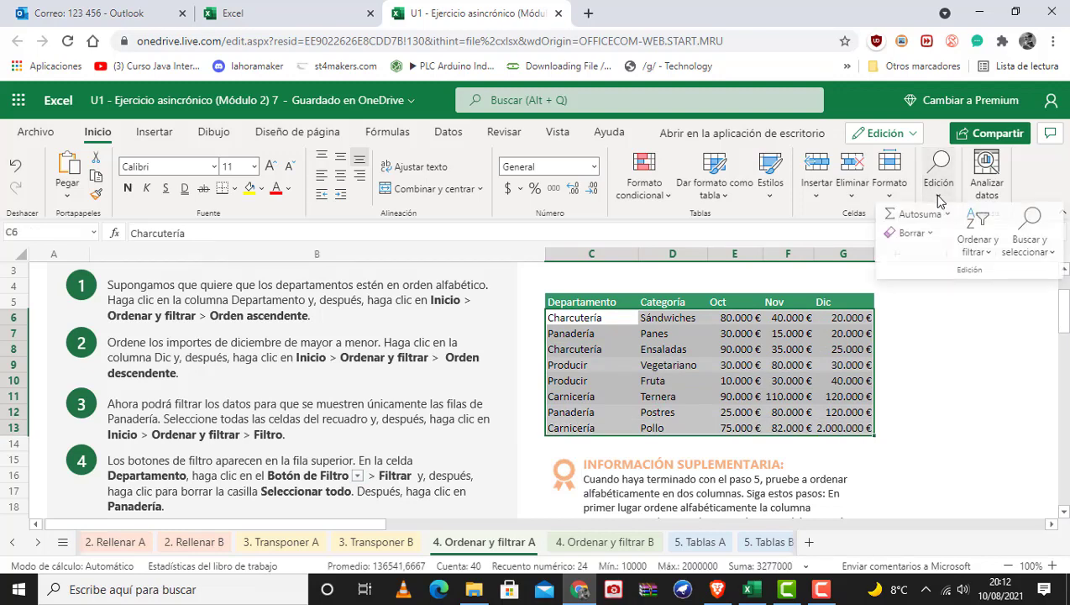
{"action": "left_click", "coordinate": [974, 243]}
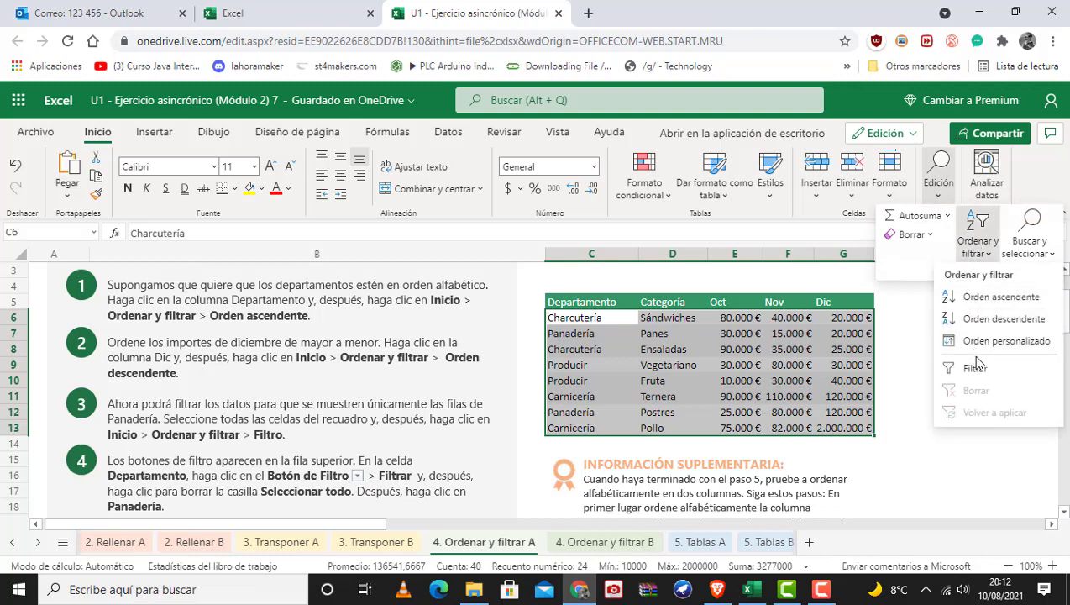
{"action": "left_click", "coordinate": [974, 368]}
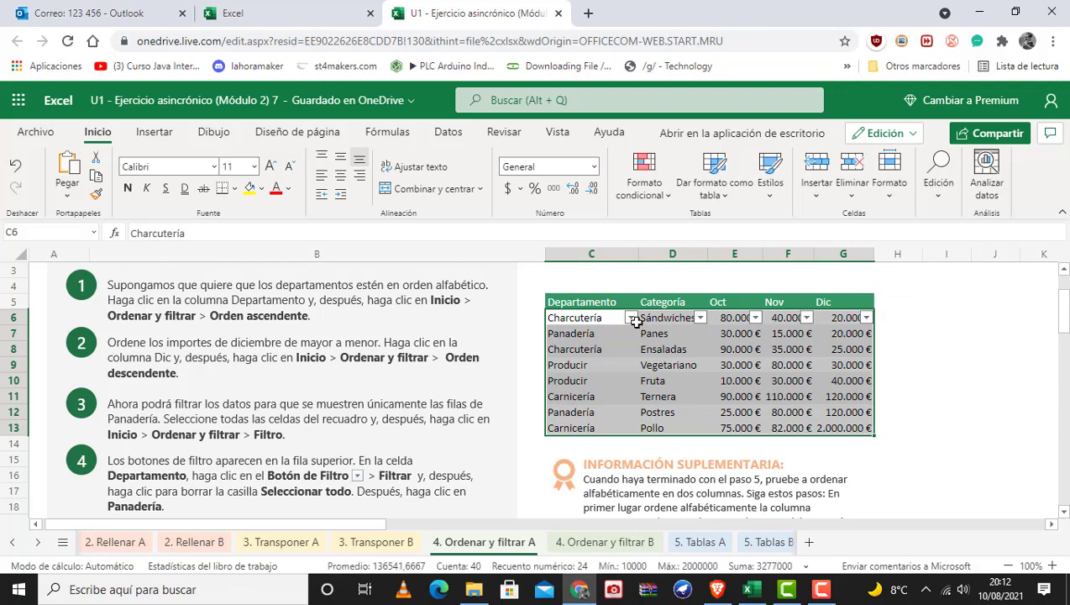
{"action": "left_click", "coordinate": [959, 365]}
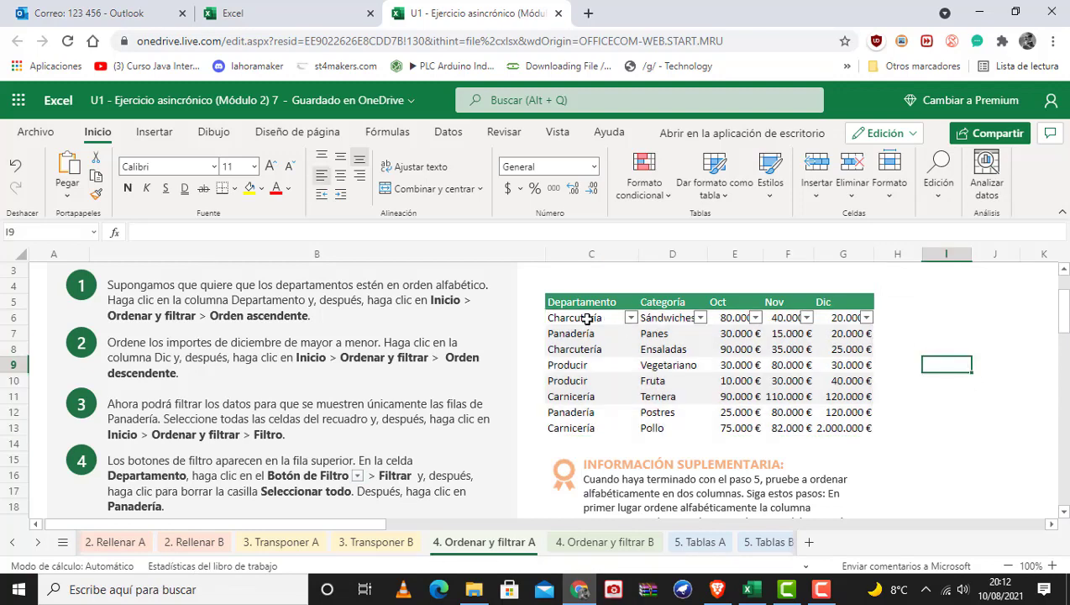
{"action": "left_click", "coordinate": [630, 319]}
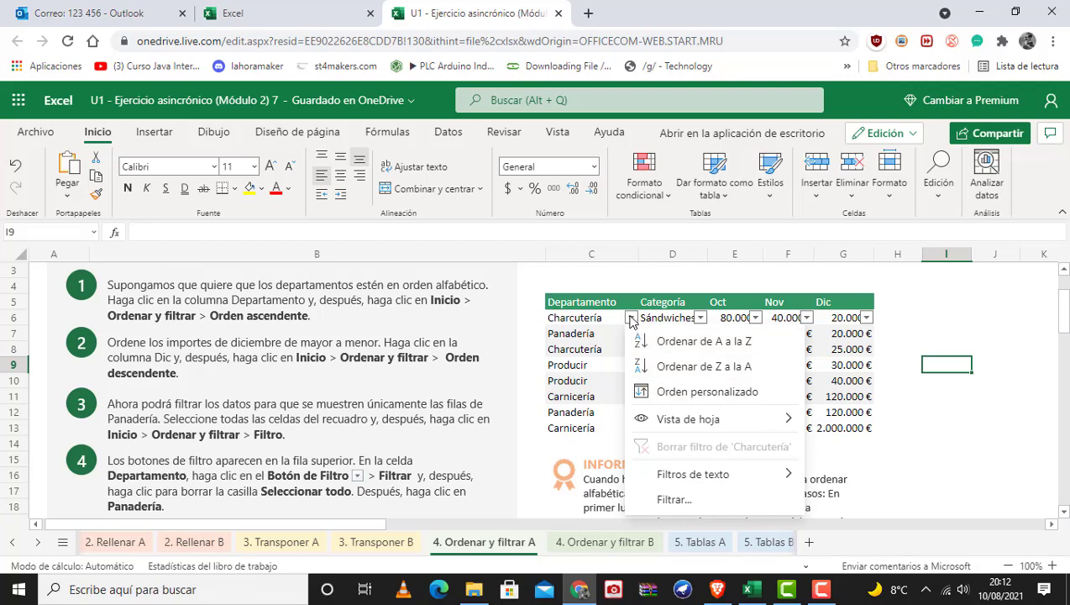
{"action": "left_click", "coordinate": [630, 319]}
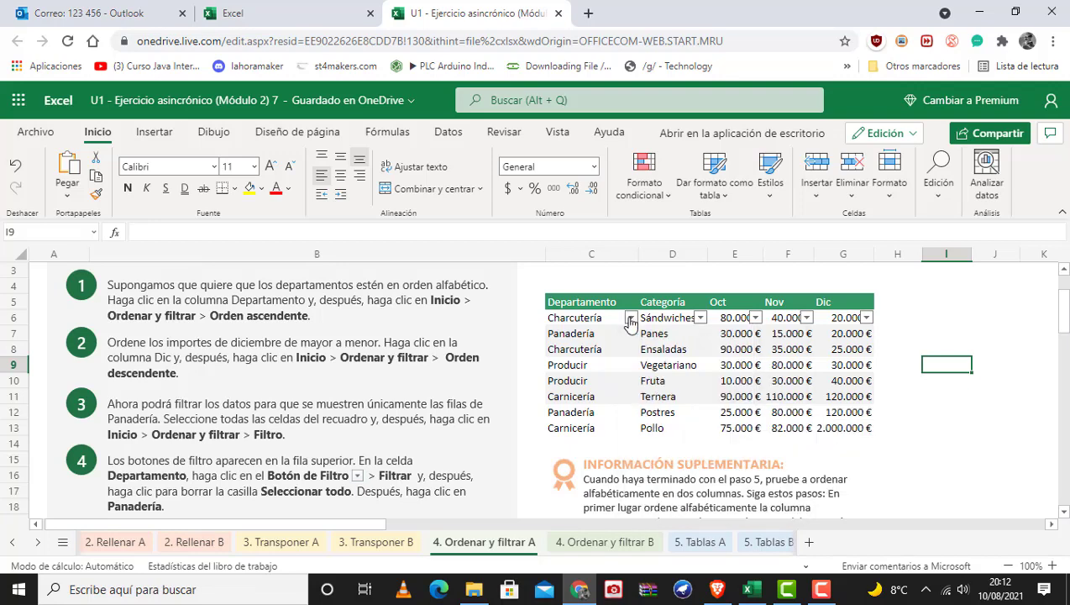
Step: Remove the filter buttons from the first data row of the table
{"action": "left_click_drag", "start_coordinate": [624, 304], "coordinate": [854, 300]}
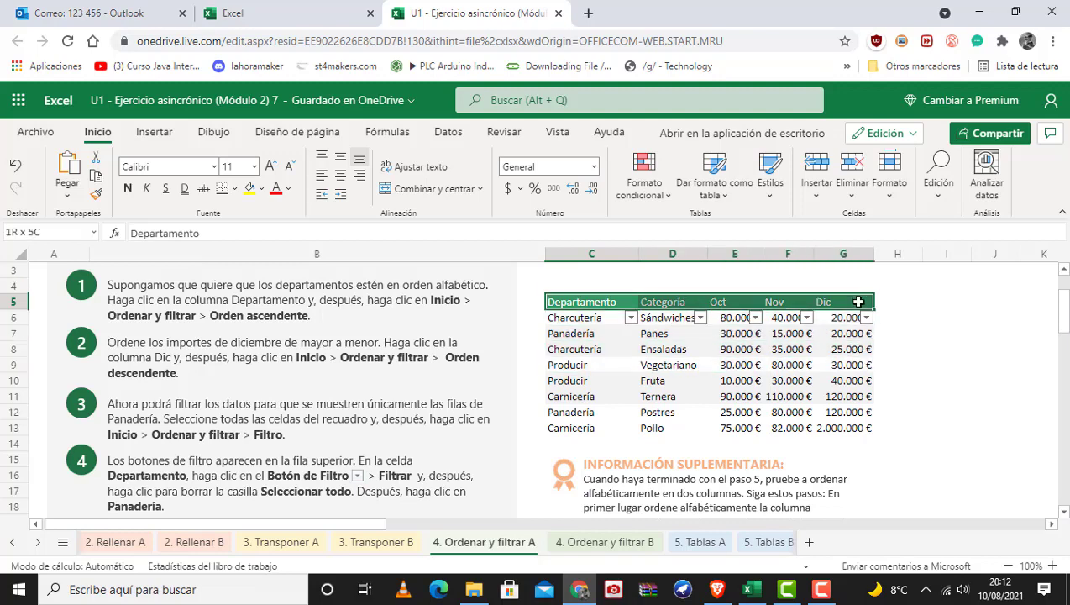
{"action": "left_click", "coordinate": [938, 183]}
{"action": "left_click", "coordinate": [978, 234]}
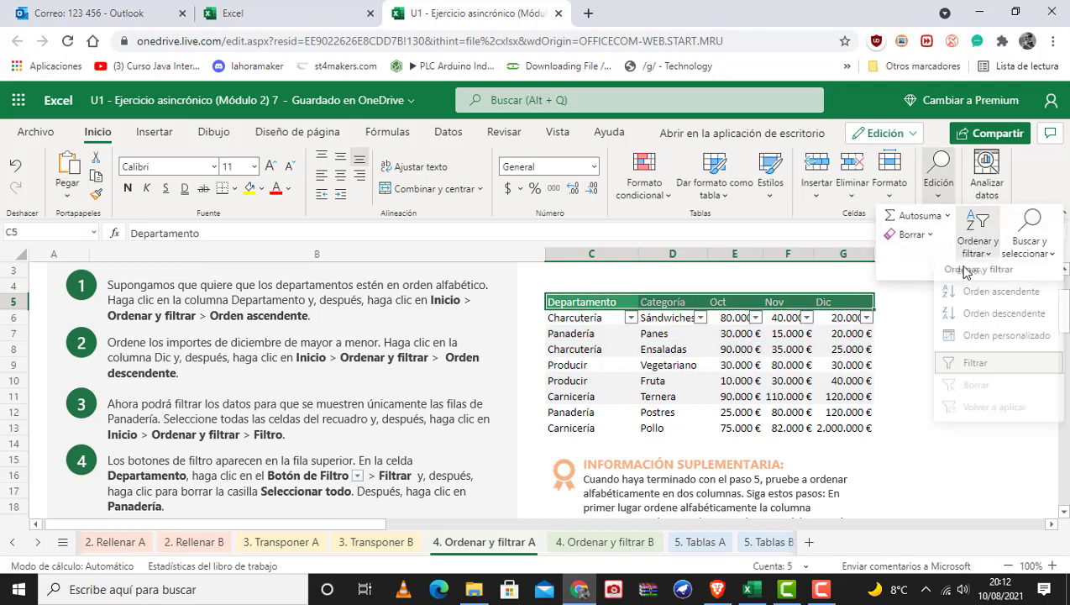
{"action": "left_click", "coordinate": [977, 366]}
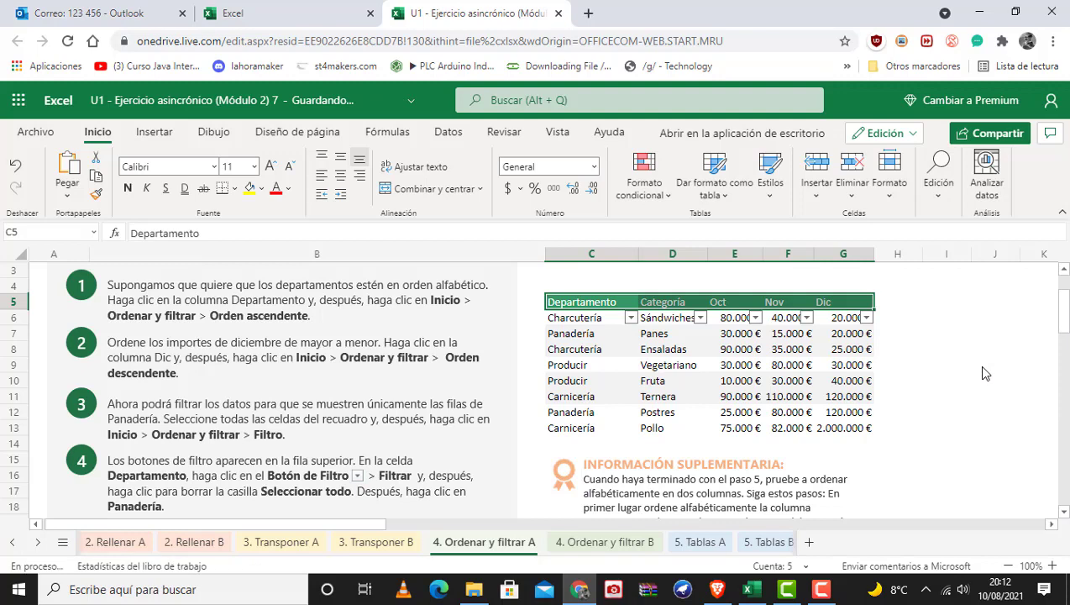
{"action": "left_click", "coordinate": [629, 302]}
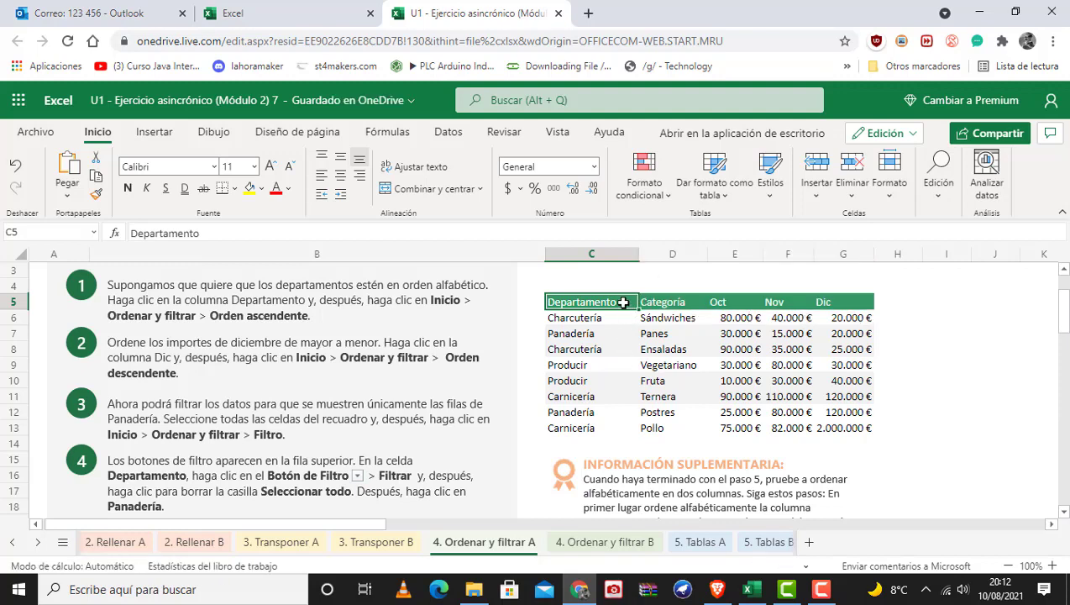
Step: Apply a filter to the whole table C5:G13, including its header row
{"action": "left_click_drag", "start_coordinate": [623, 302], "coordinate": [850, 422]}
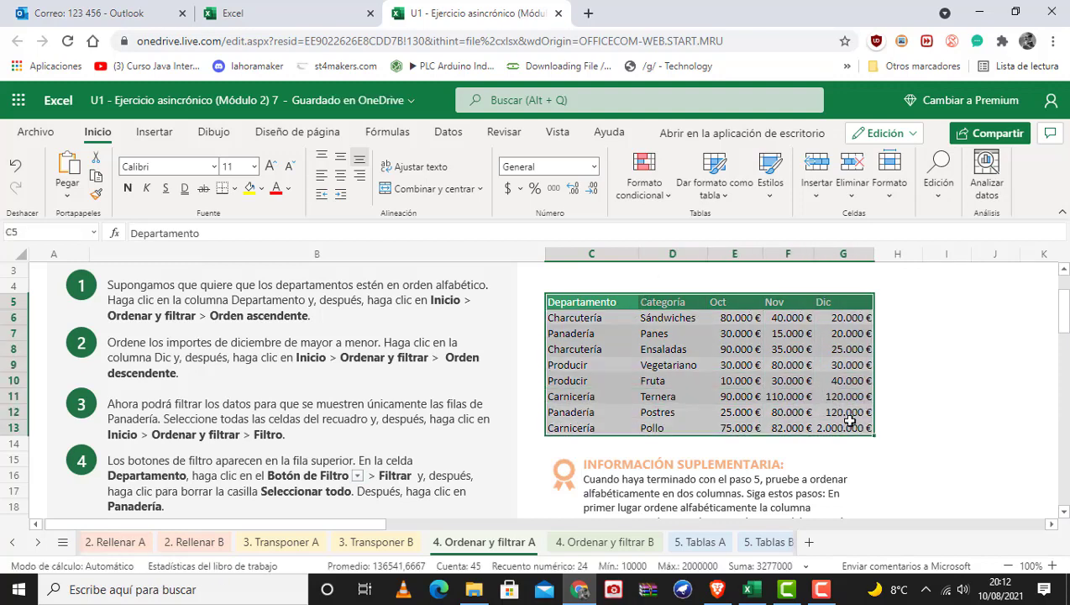
{"action": "left_click", "coordinate": [938, 189]}
{"action": "left_click", "coordinate": [979, 239]}
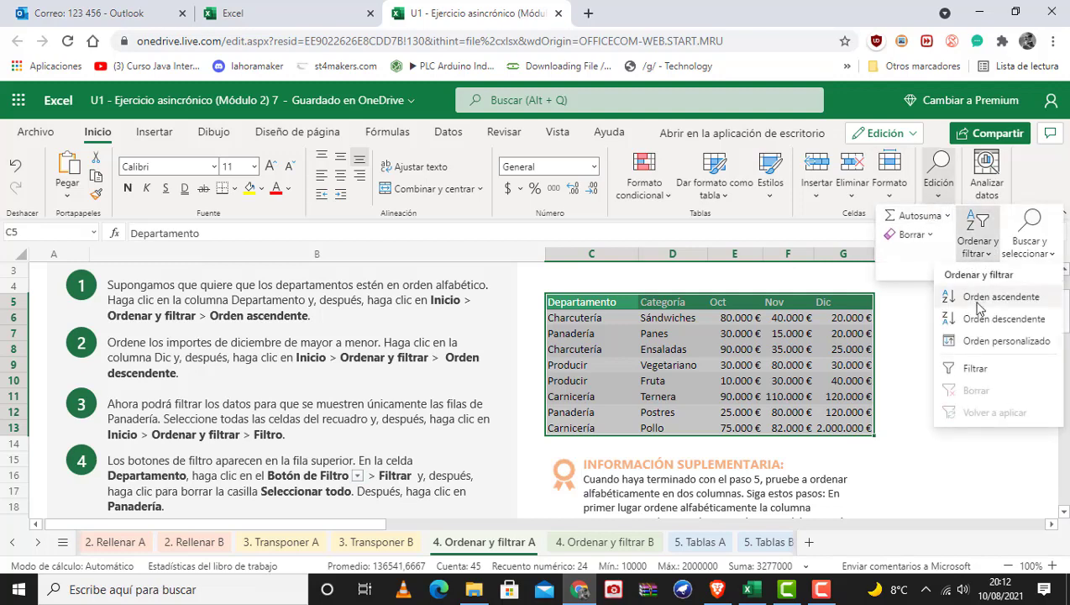
{"action": "left_click", "coordinate": [977, 367]}
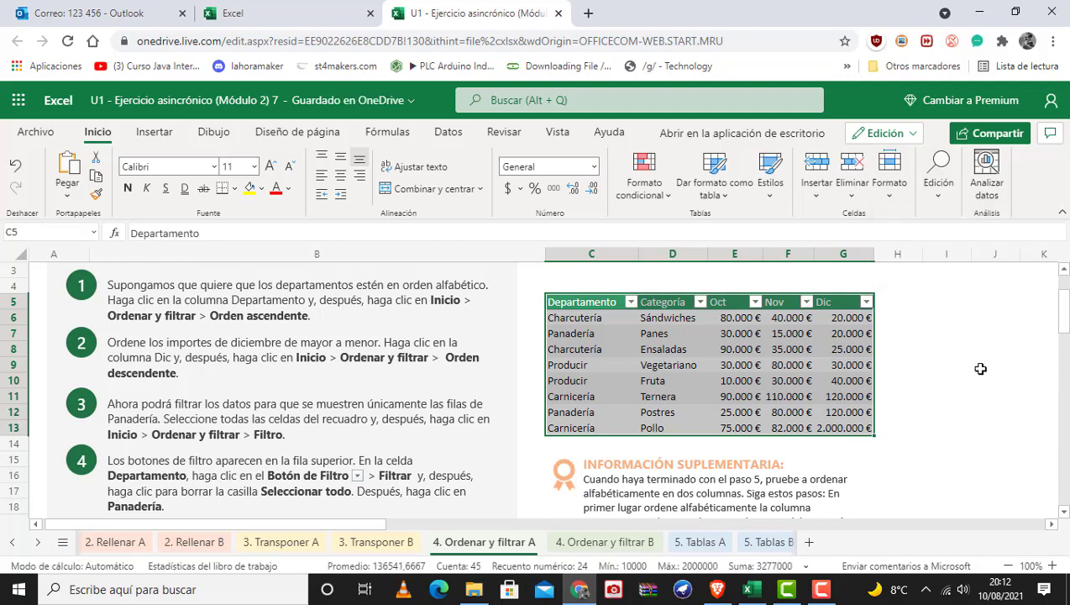
{"action": "left_click", "coordinate": [966, 358]}
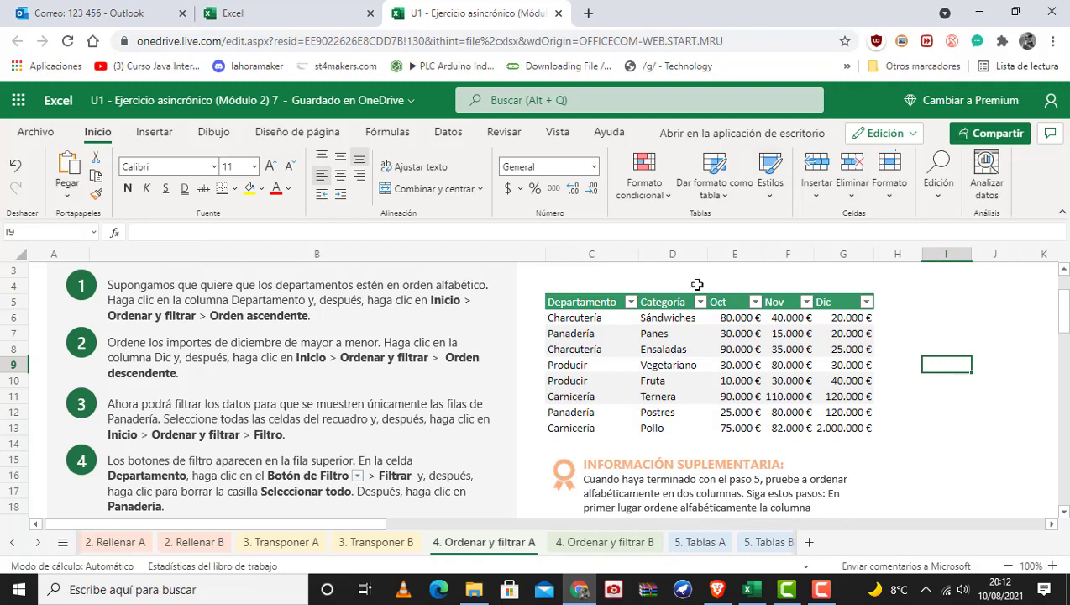
Step: Check the sorting and filtering options and the selectable items of the Departamento column
{"action": "left_click", "coordinate": [631, 303]}
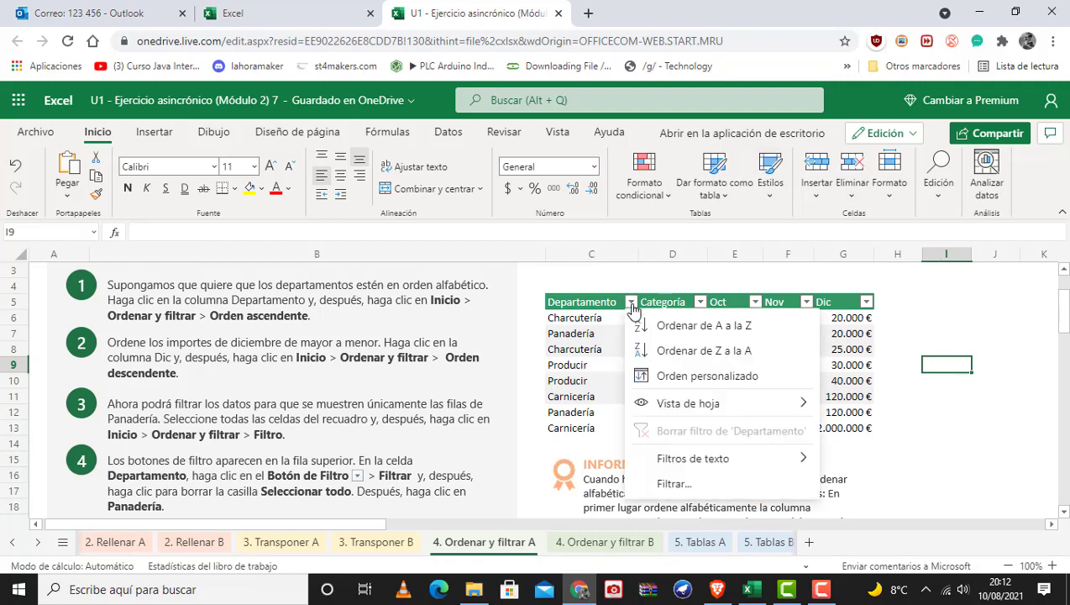
{"action": "mouse_move", "coordinate": [687, 461]}
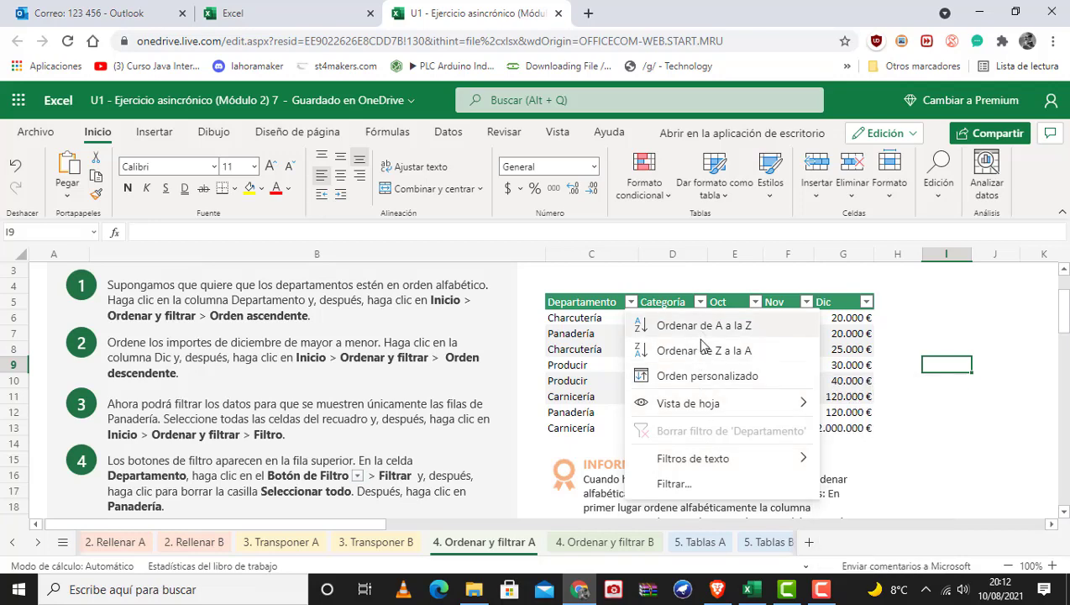
{"action": "left_click", "coordinate": [676, 484]}
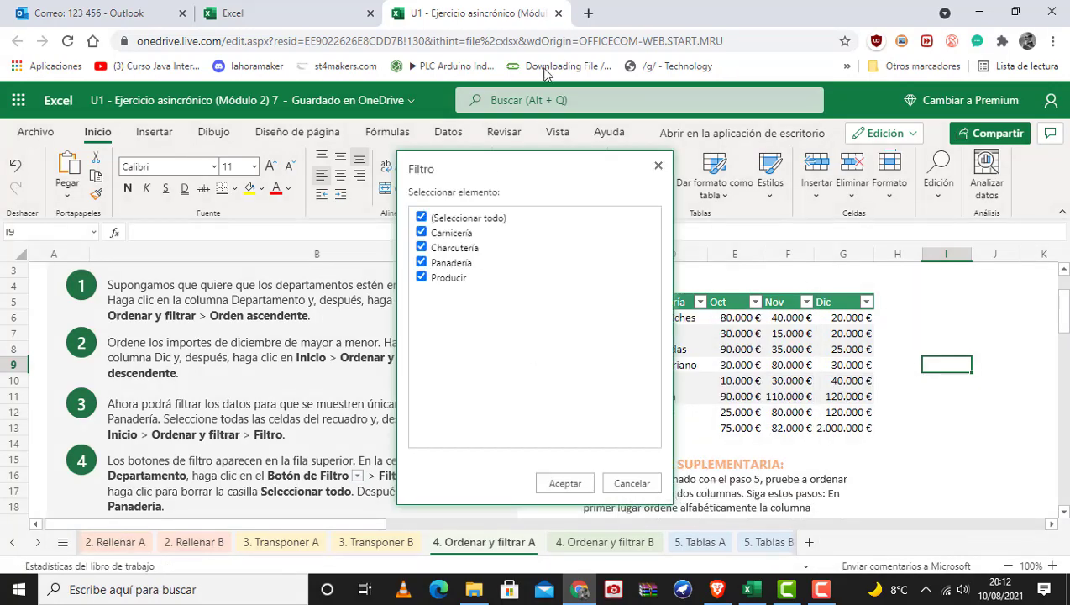
{"action": "left_click", "coordinate": [658, 166]}
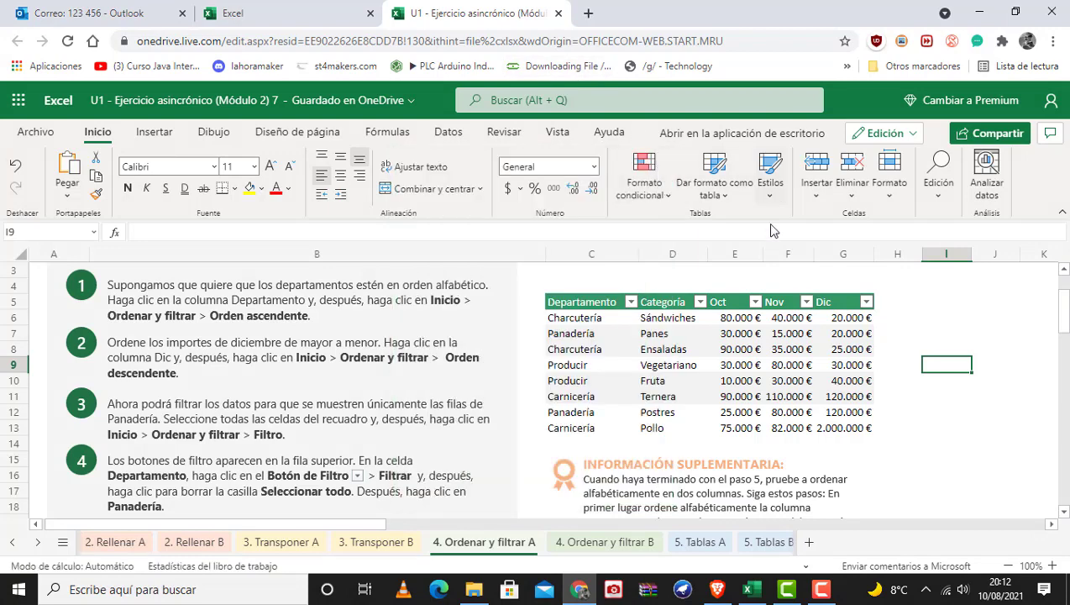
Step: Filter the Categoría column so that only the Pollo item is selected
{"action": "left_click", "coordinate": [700, 304]}
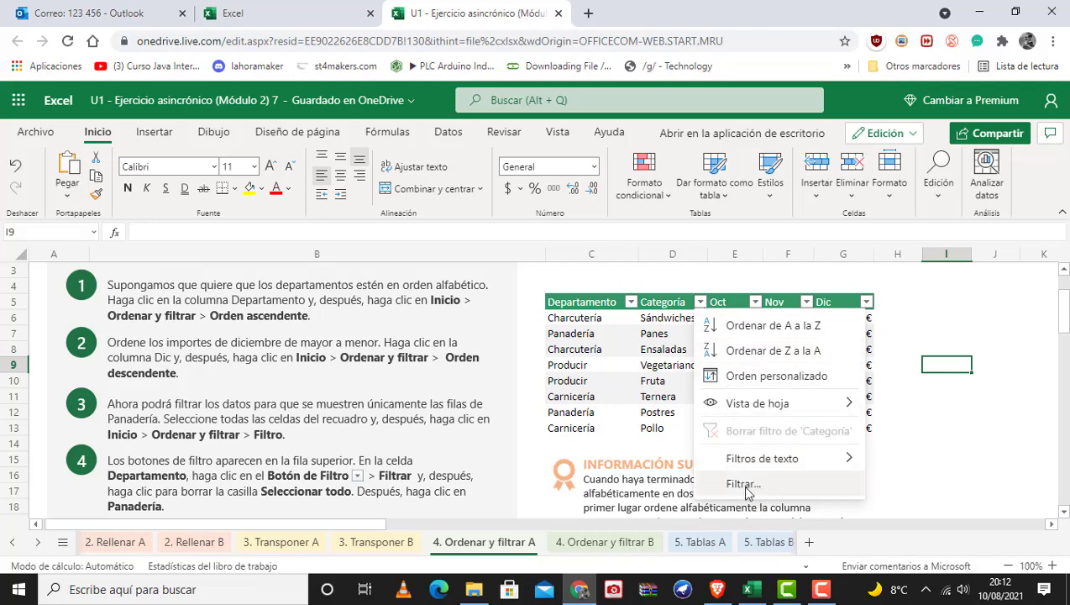
{"action": "left_click", "coordinate": [941, 195]}
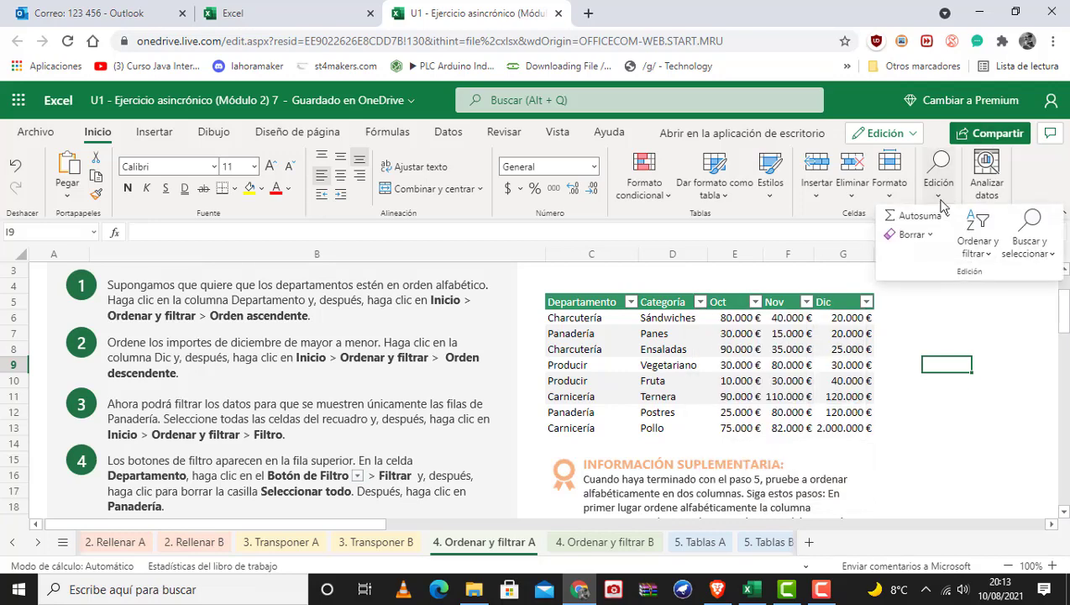
{"action": "left_click", "coordinate": [700, 308]}
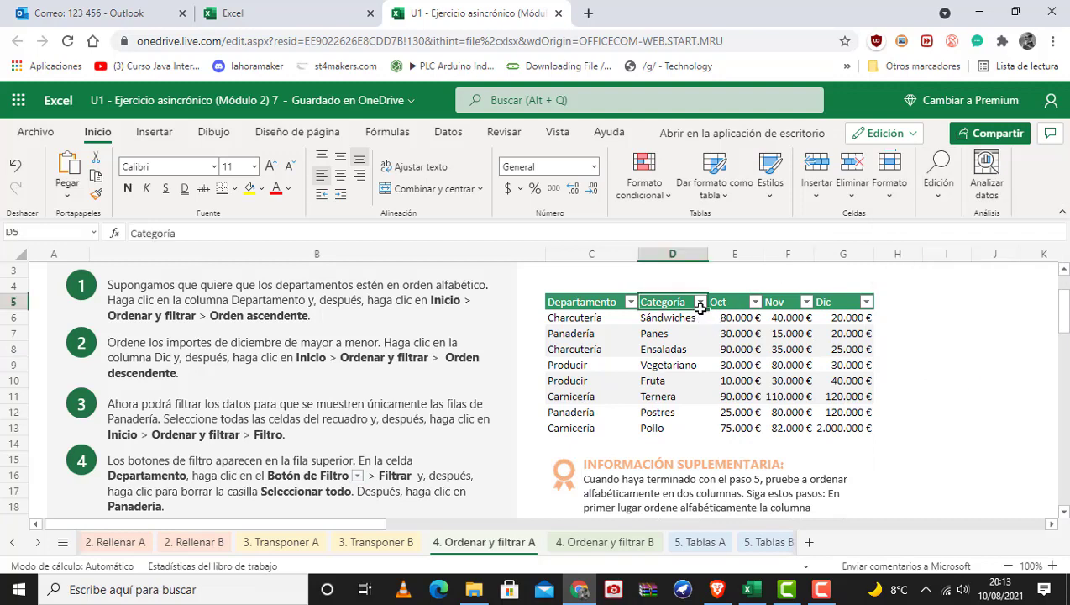
{"action": "left_click", "coordinate": [700, 303]}
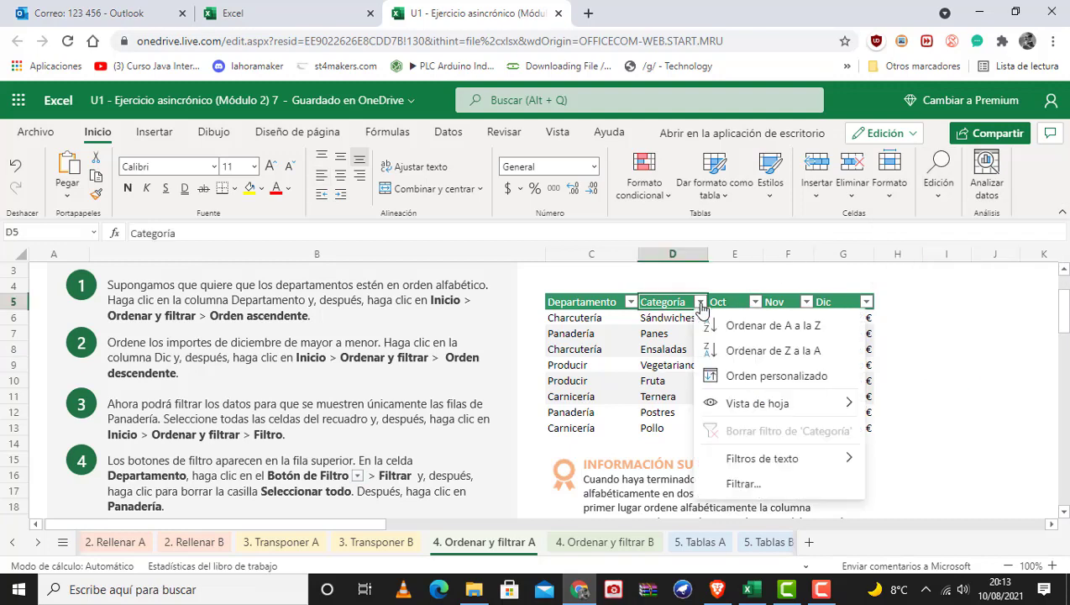
{"action": "left_click", "coordinate": [742, 485]}
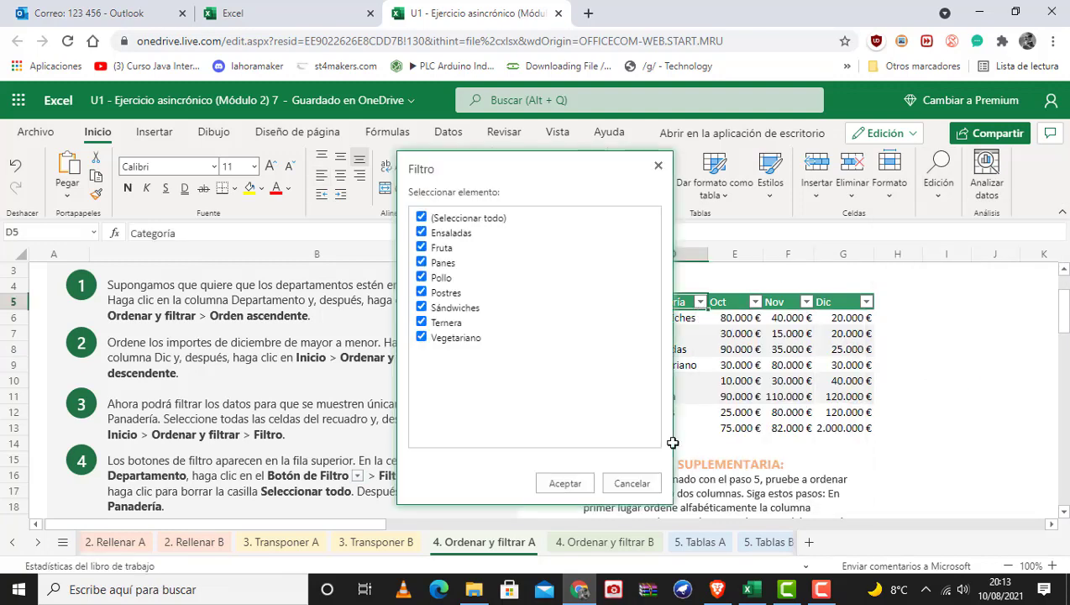
{"action": "left_click", "coordinate": [421, 218]}
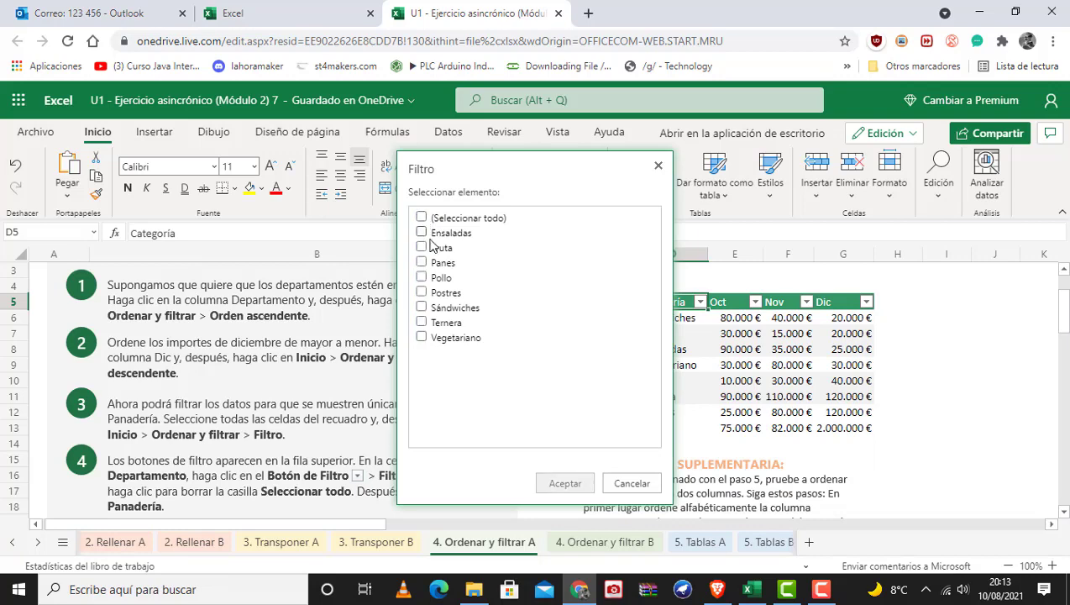
{"action": "left_click", "coordinate": [421, 277]}
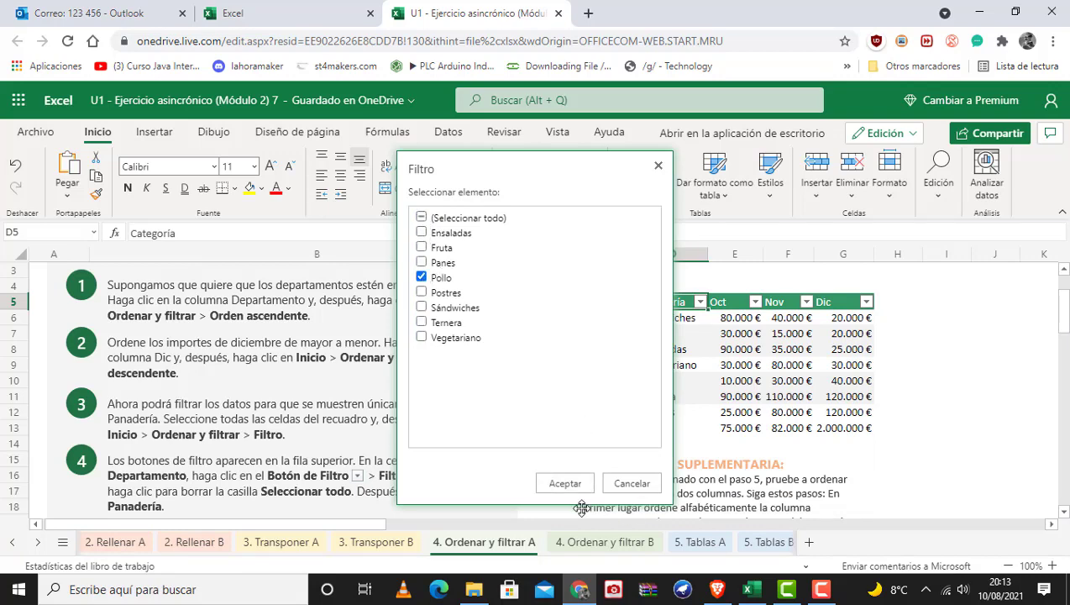
{"action": "left_click", "coordinate": [563, 483]}
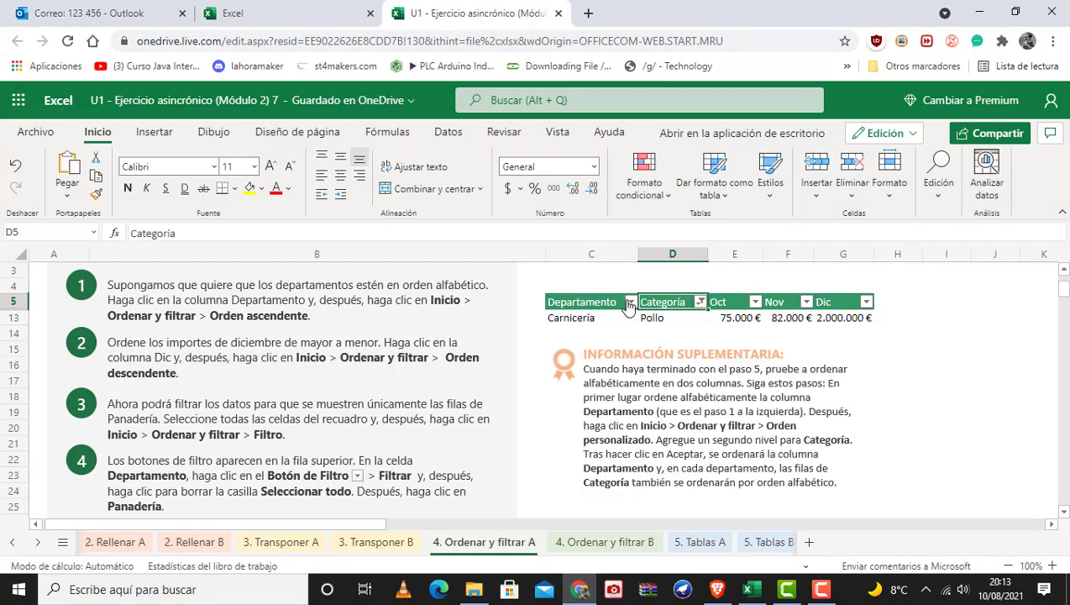
Step: Check the filter options of the Departamento and Fecha del gasto columns and read the "Otros métodos para filtrar datos" exercise
{"action": "left_click", "coordinate": [629, 302]}
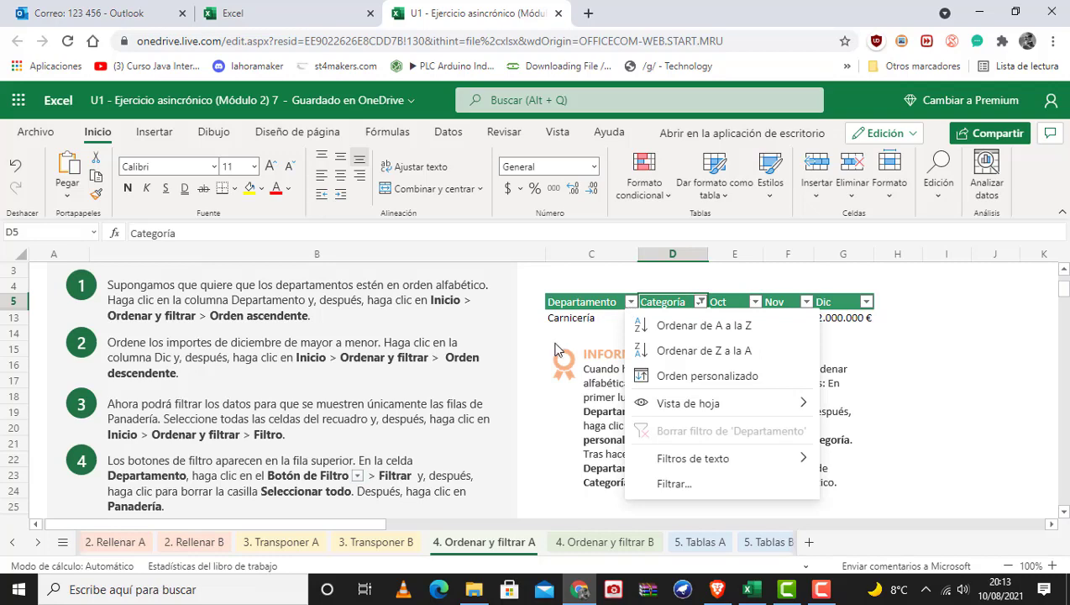
{"action": "scroll", "coordinate": [537, 374], "scroll_direction": "down", "scroll_amount": 10}
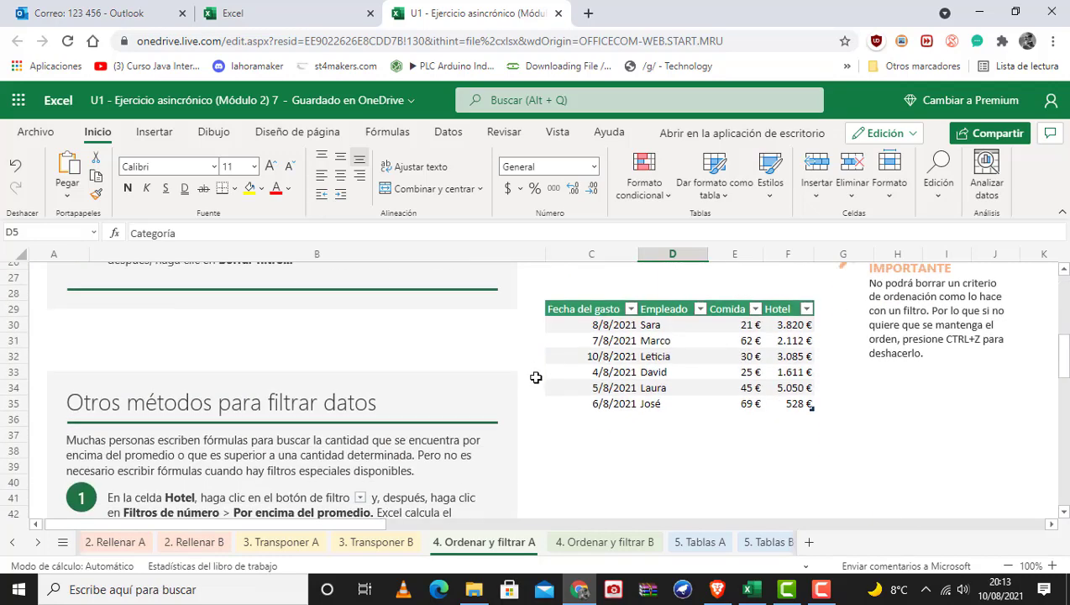
{"action": "scroll", "coordinate": [536, 377], "scroll_direction": "up", "scroll_amount": 4}
{"action": "scroll", "coordinate": [535, 375], "scroll_direction": "down", "scroll_amount": 4}
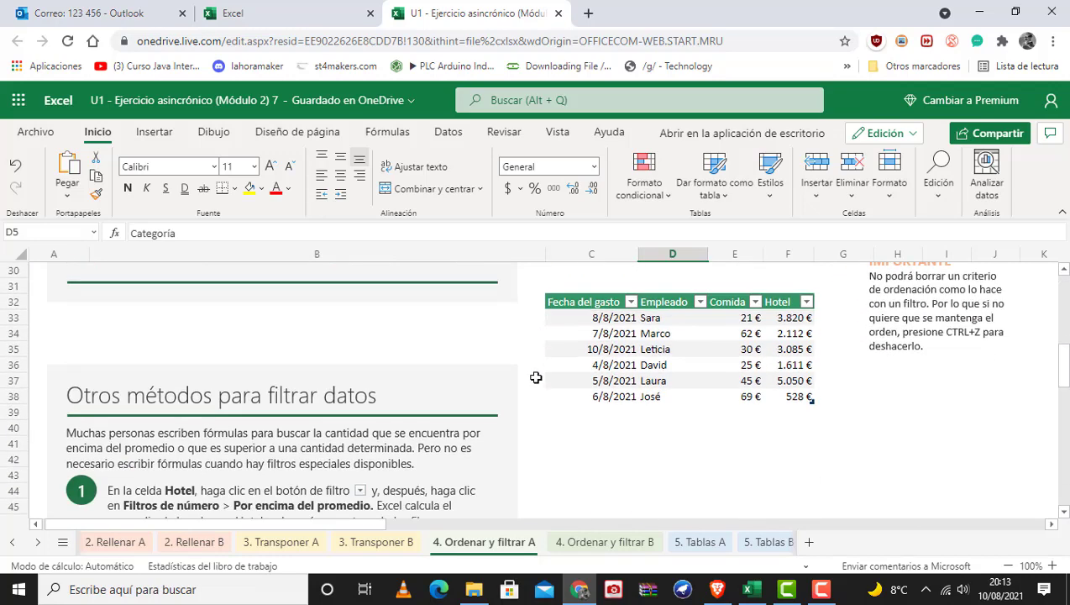
{"action": "left_click", "coordinate": [632, 303]}
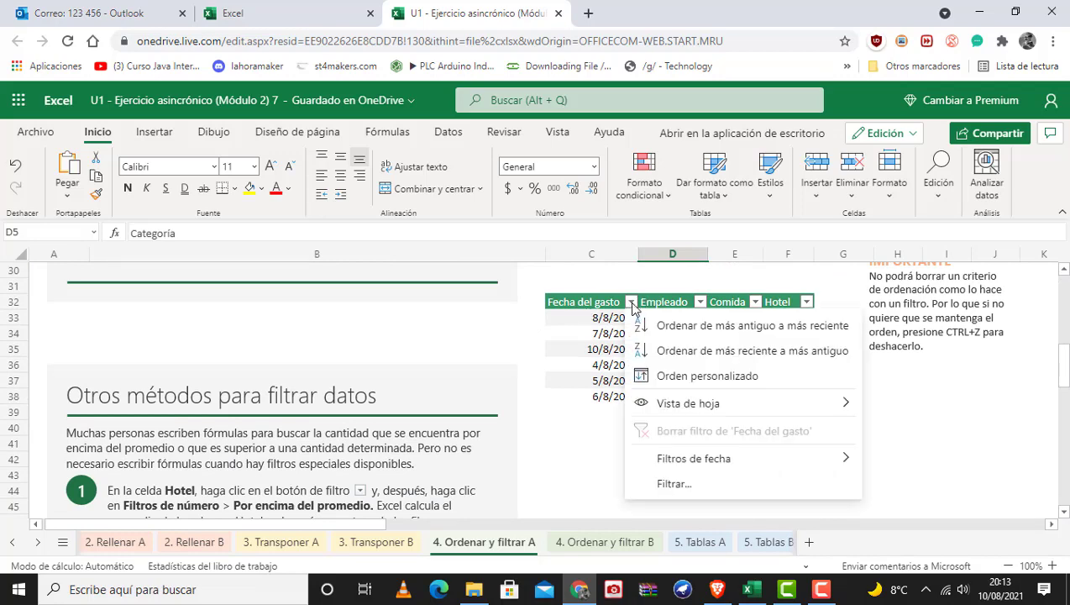
{"action": "left_click", "coordinate": [632, 304]}
{"action": "scroll", "coordinate": [559, 430], "scroll_direction": "up", "scroll_amount": 5}
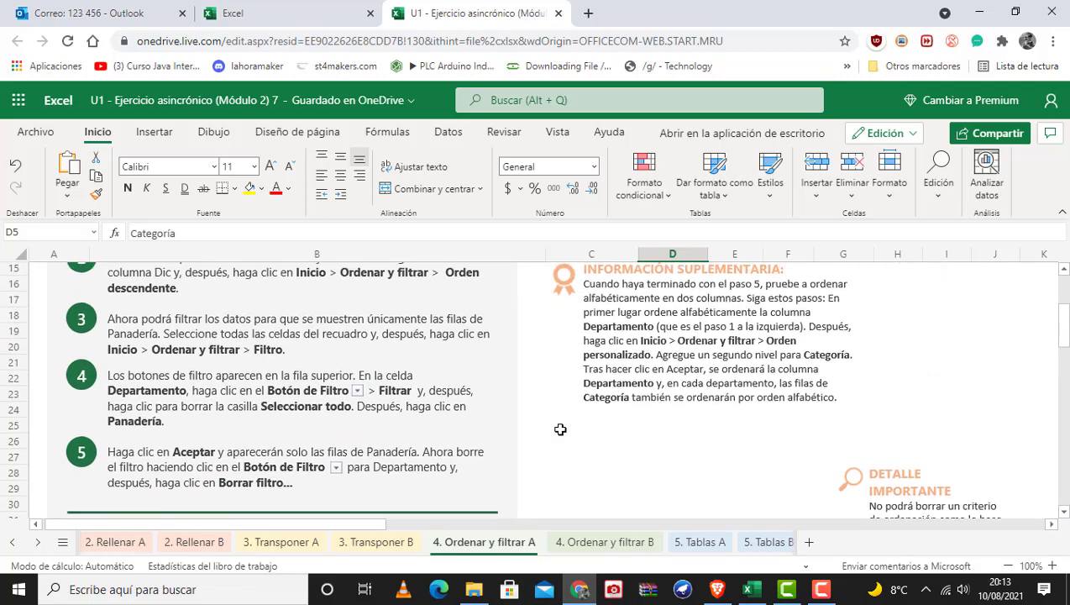
{"action": "scroll", "coordinate": [560, 429], "scroll_direction": "down", "scroll_amount": 2}
{"action": "scroll", "coordinate": [560, 429], "scroll_direction": "down", "scroll_amount": 5}
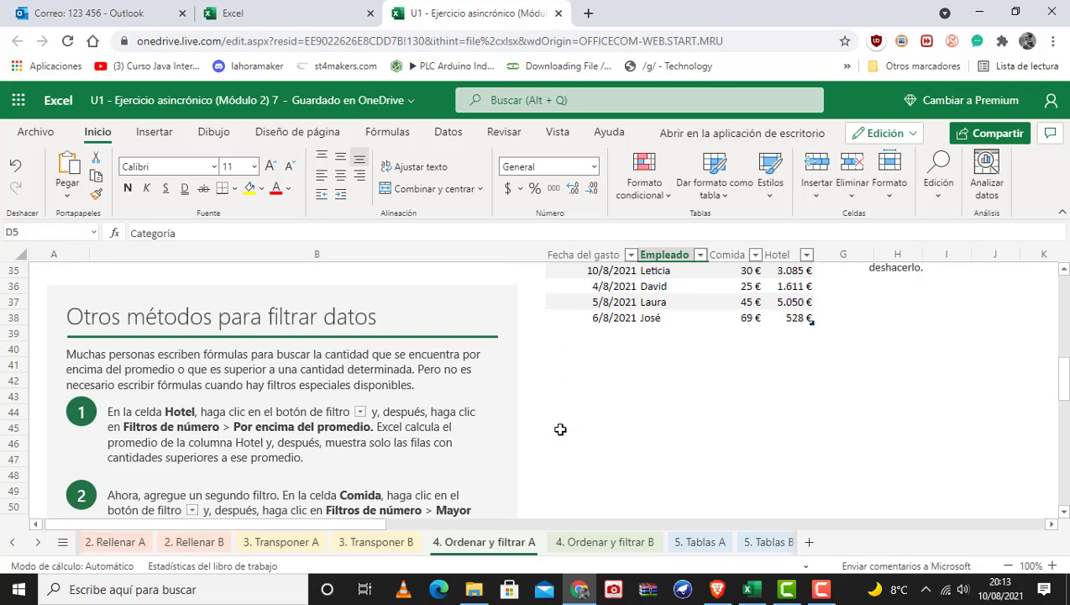
{"action": "scroll", "coordinate": [560, 429], "scroll_direction": "down", "scroll_amount": 4}
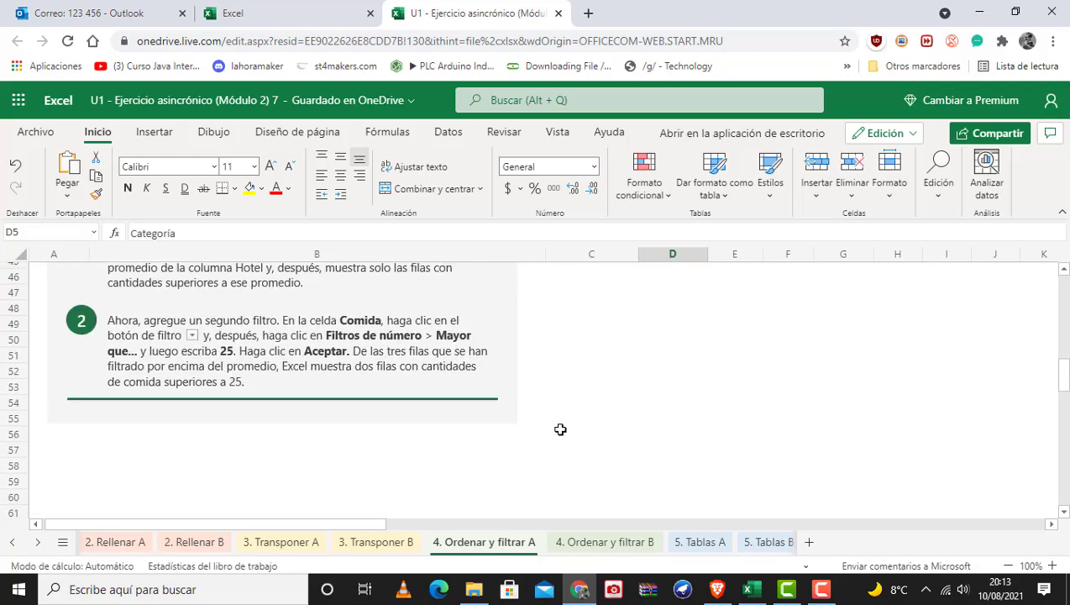
{"action": "scroll", "coordinate": [560, 429], "scroll_direction": "down", "scroll_amount": 5}
{"action": "scroll", "coordinate": [560, 429], "scroll_direction": "up", "scroll_amount": 8}
{"action": "scroll", "coordinate": [560, 429], "scroll_direction": "down", "scroll_amount": 2}
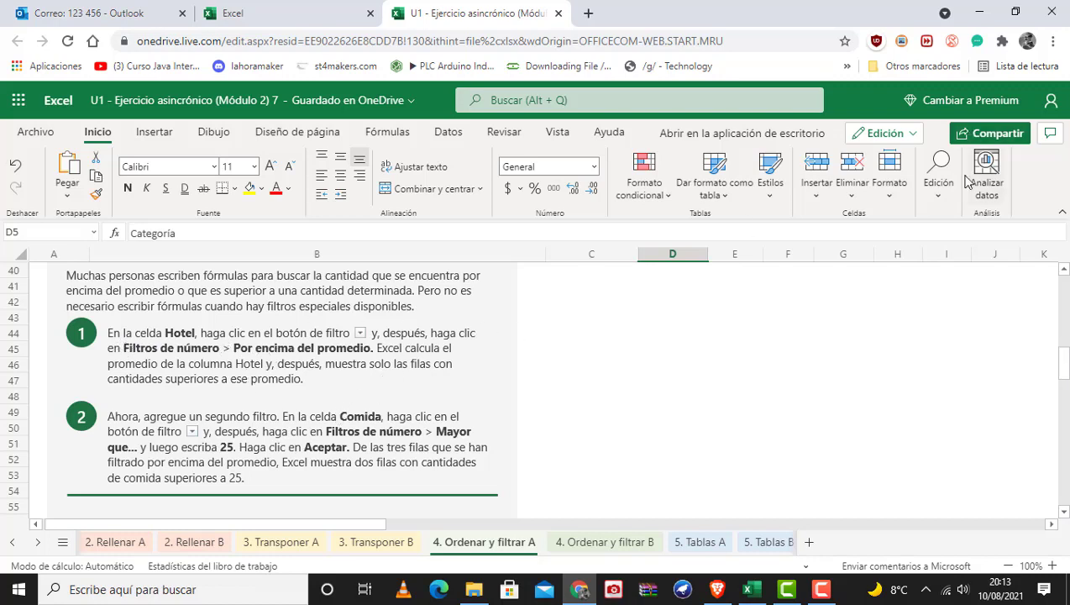
Step: Turn off filtering on the Departamento and Categoría table, removing its filter buttons, and look over the sheet
{"action": "left_click", "coordinate": [938, 175]}
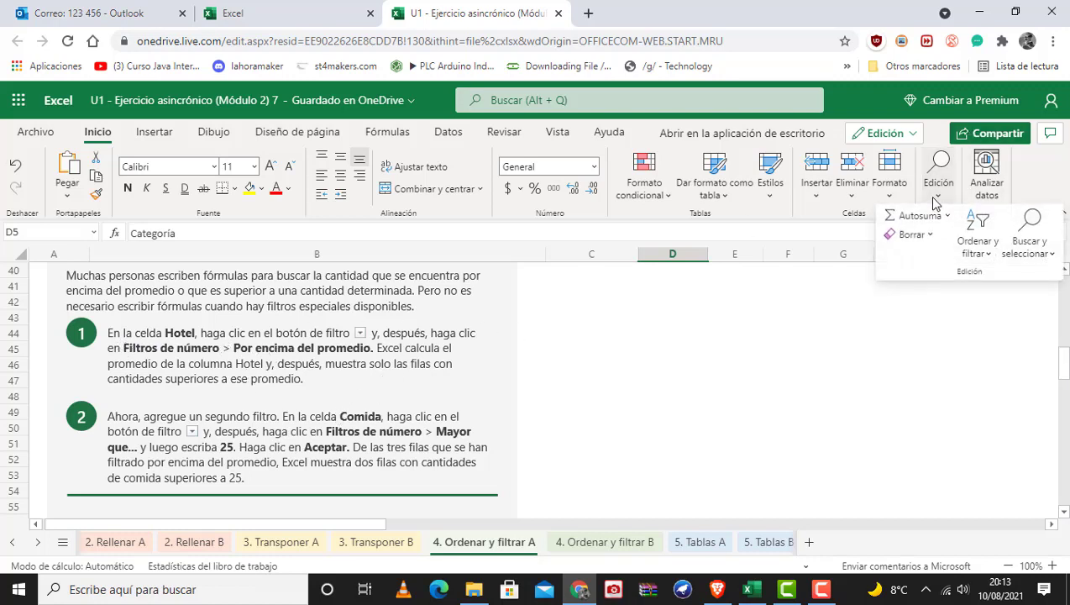
{"action": "left_click", "coordinate": [974, 256]}
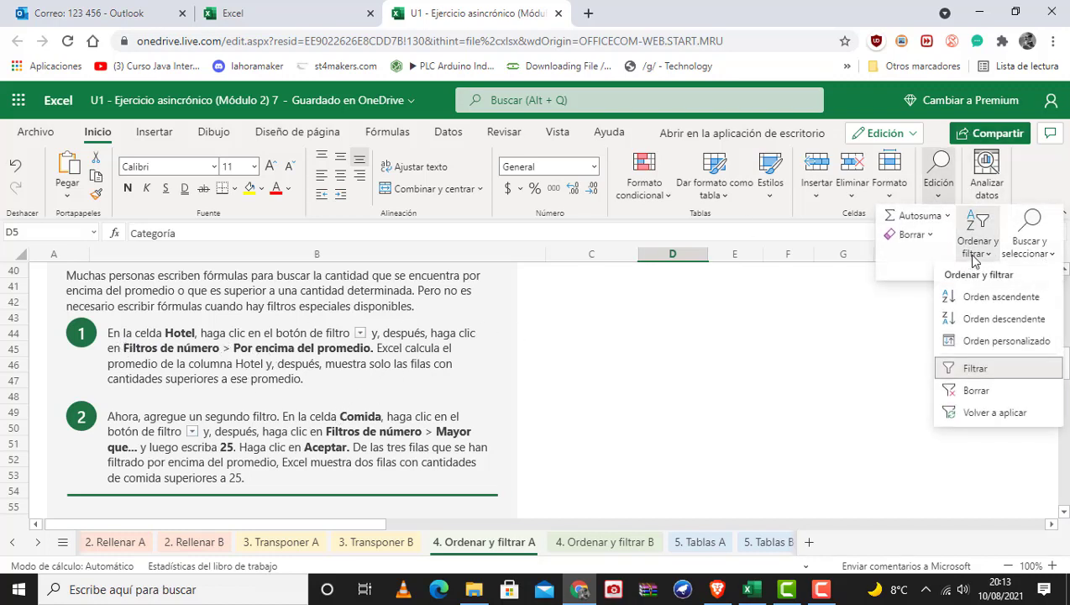
{"action": "left_click", "coordinate": [985, 373]}
{"action": "scroll", "coordinate": [759, 376], "scroll_direction": "up", "scroll_amount": 8}
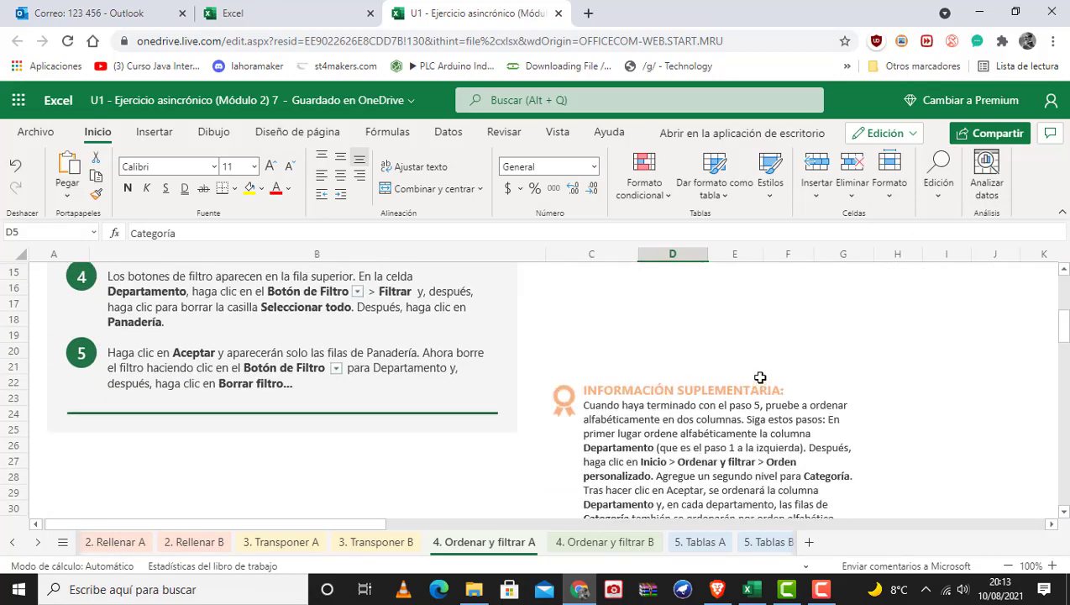
{"action": "scroll", "coordinate": [759, 376], "scroll_direction": "up", "scroll_amount": 5}
{"action": "scroll", "coordinate": [256, 349], "scroll_direction": "down", "scroll_amount": 15}
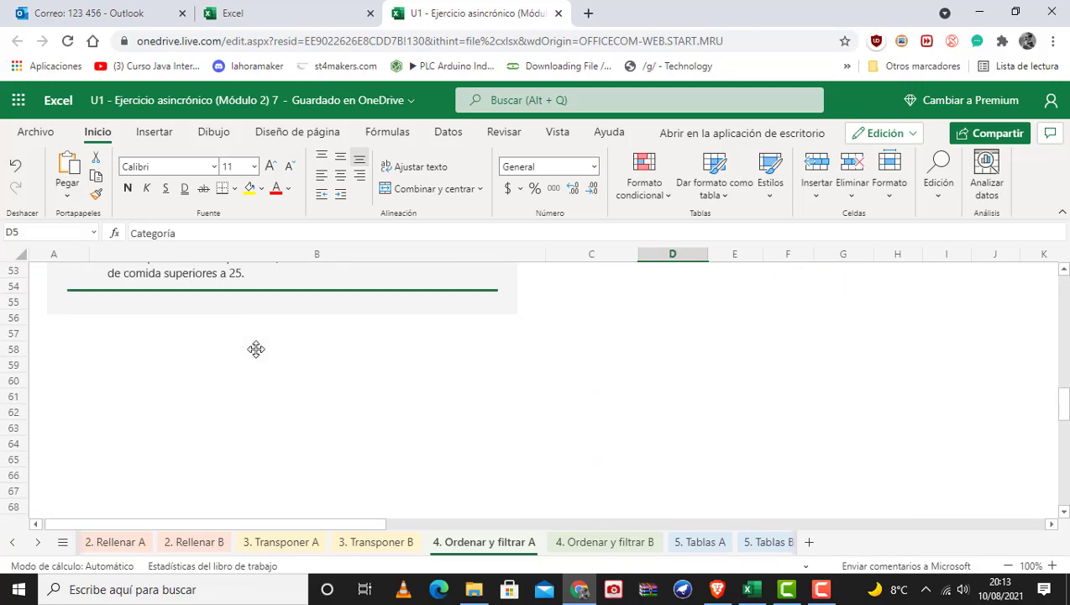
Step: Open the sheet "5. Tablas A" and review its instructions for creating a table
{"action": "left_click", "coordinate": [682, 545]}
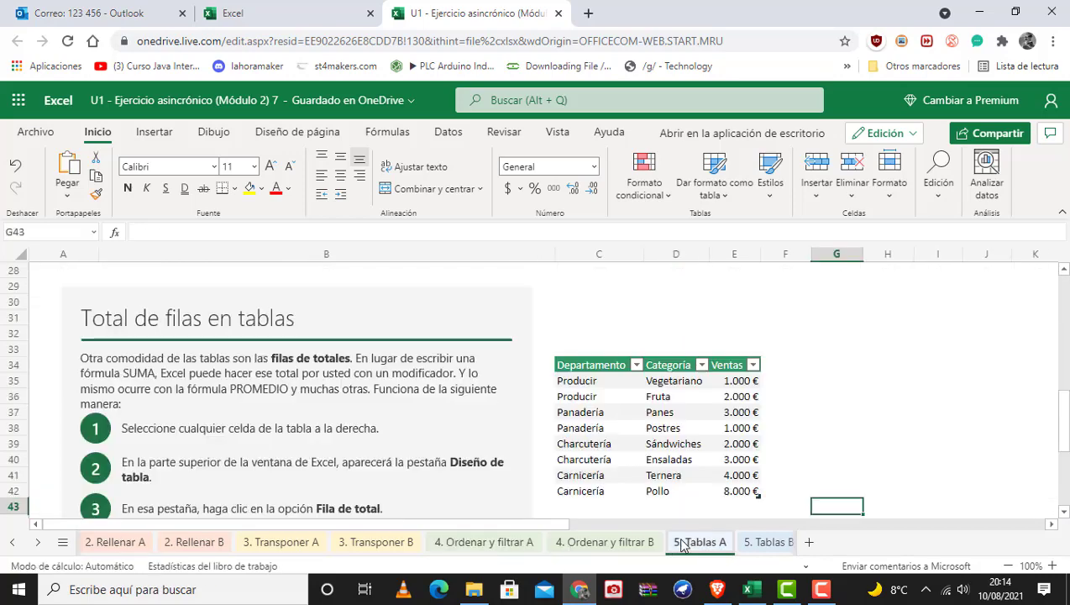
{"action": "scroll", "coordinate": [230, 355], "scroll_direction": "up", "scroll_amount": 7}
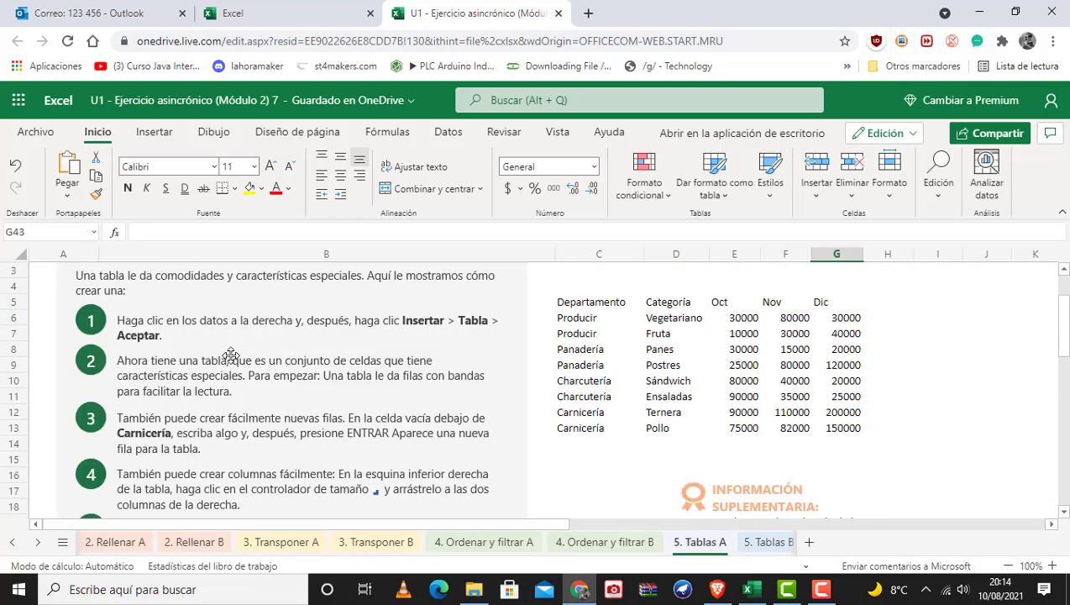
{"action": "scroll", "coordinate": [230, 354], "scroll_direction": "up", "scroll_amount": 1}
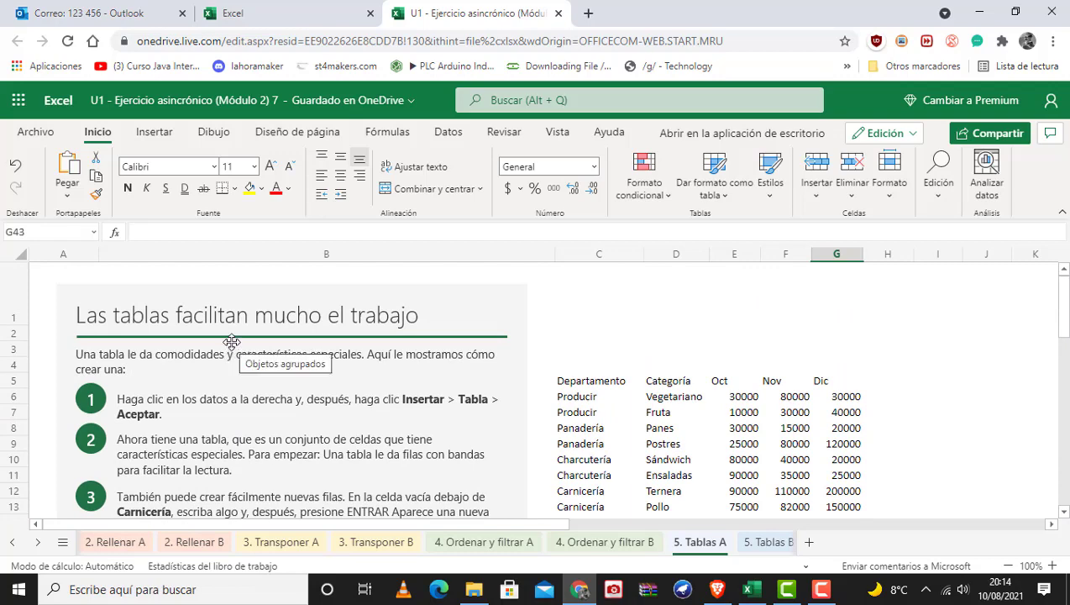
{"action": "scroll", "coordinate": [645, 389], "scroll_direction": "down", "scroll_amount": 3}
{"action": "scroll", "coordinate": [601, 322], "scroll_direction": "up", "scroll_amount": 3}
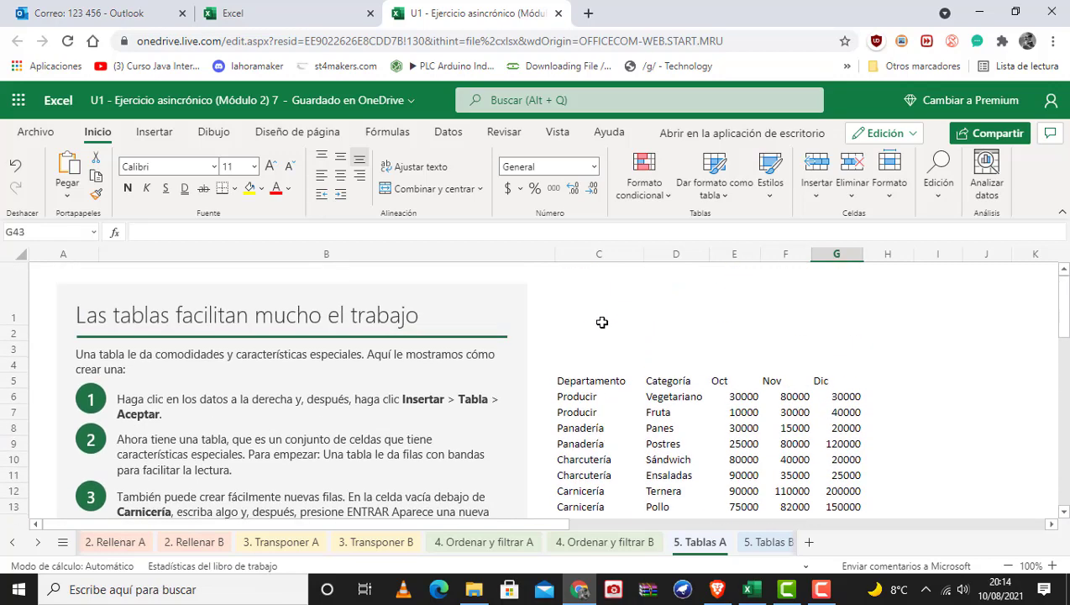
{"action": "scroll", "coordinate": [601, 323], "scroll_direction": "down", "scroll_amount": 3}
Step: Convert the data in C5:G13 into a table with headers
{"action": "left_click_drag", "start_coordinate": [598, 303], "coordinate": [833, 430]}
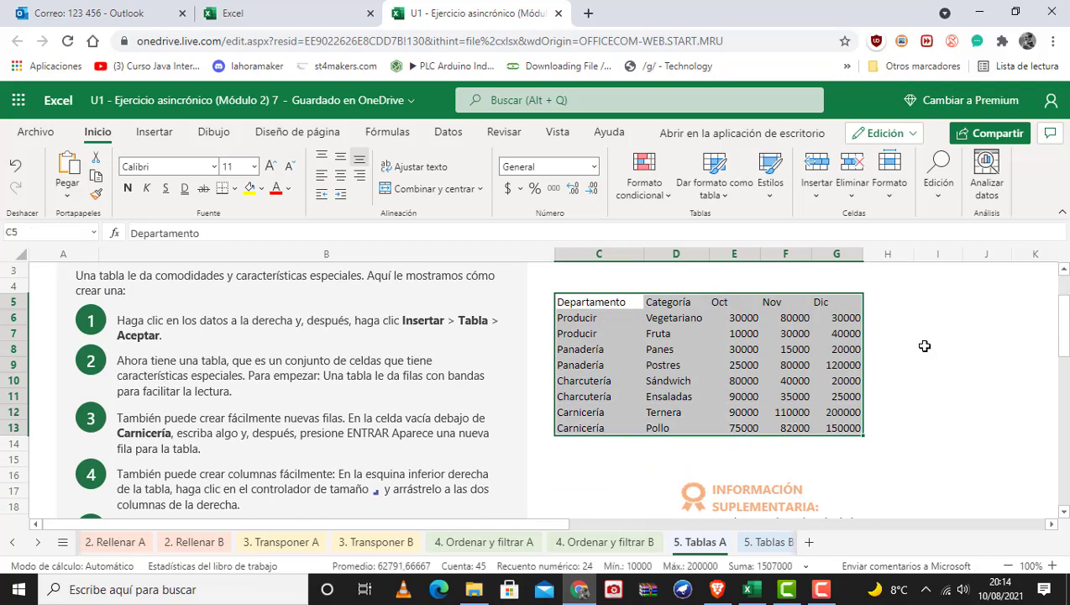
{"action": "left_click", "coordinate": [924, 346]}
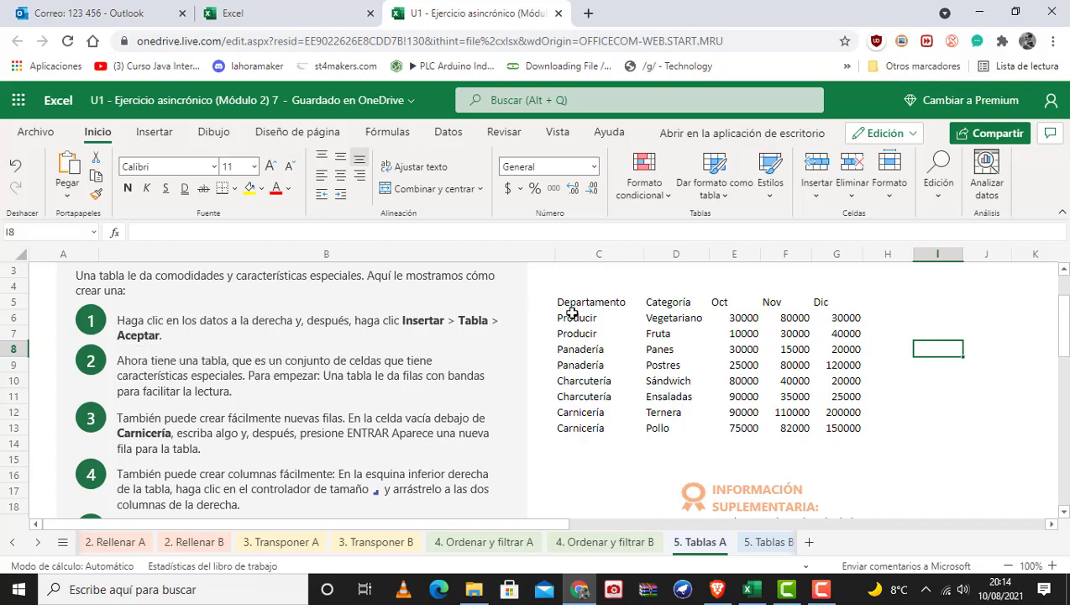
{"action": "left_click_drag", "start_coordinate": [574, 307], "coordinate": [855, 432]}
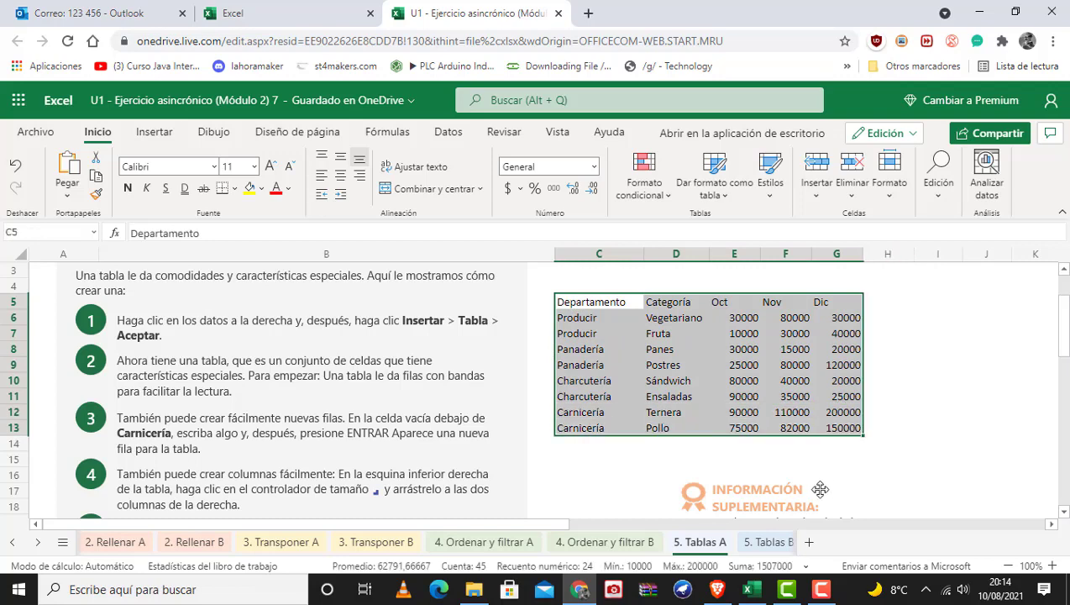
{"action": "left_click", "coordinate": [148, 134]}
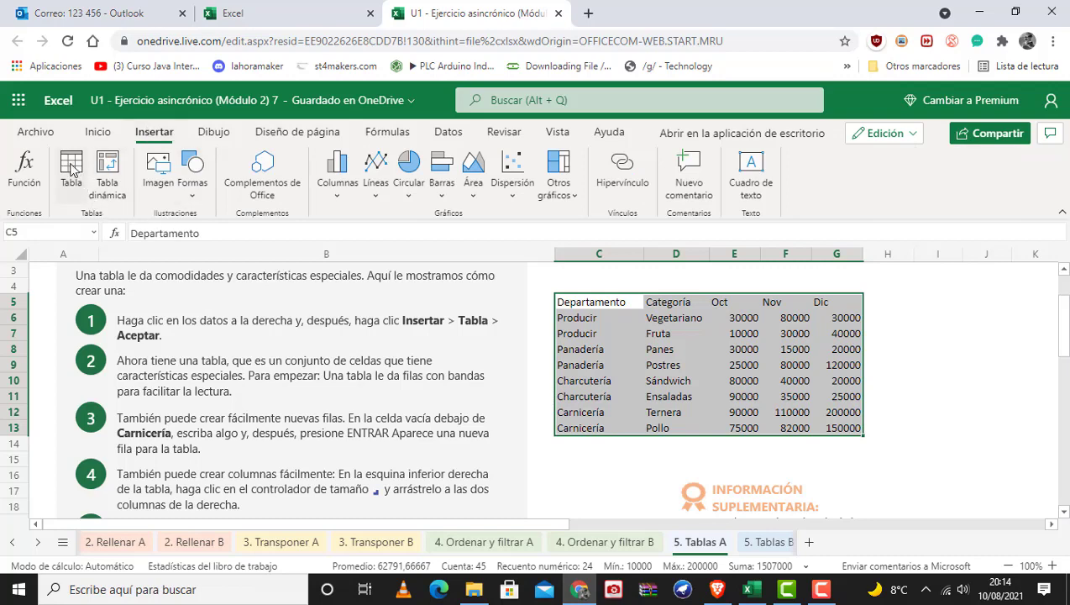
{"action": "left_click", "coordinate": [73, 169]}
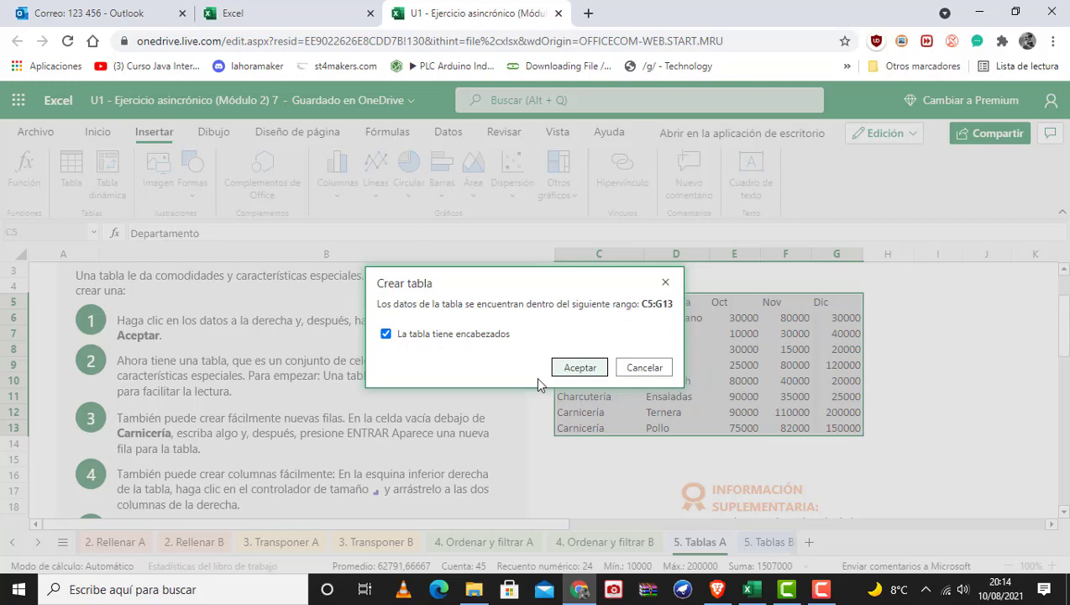
{"action": "left_click", "coordinate": [579, 370]}
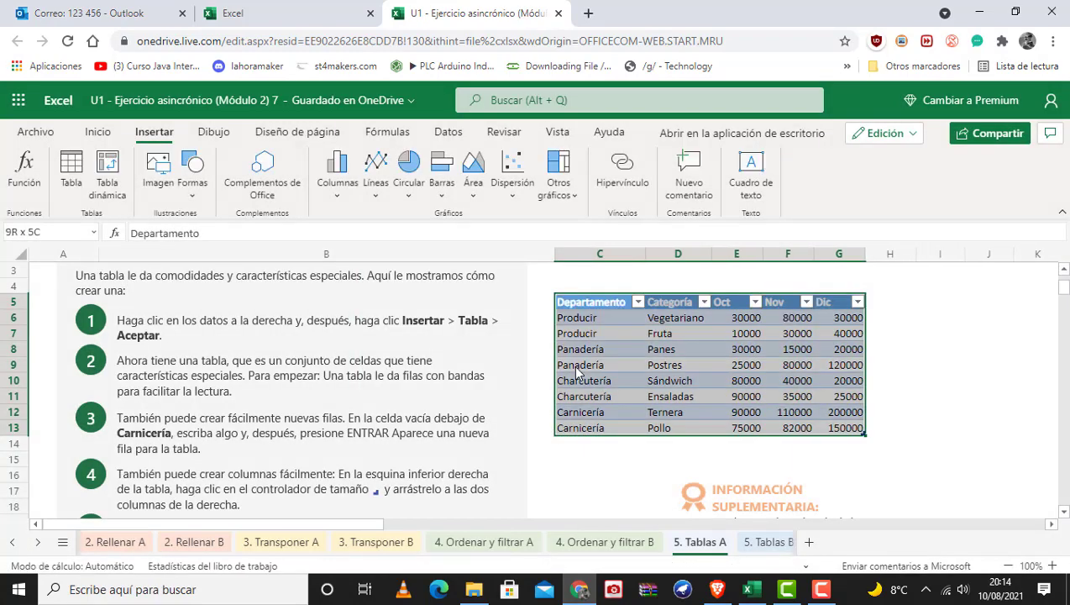
{"action": "left_click", "coordinate": [938, 319]}
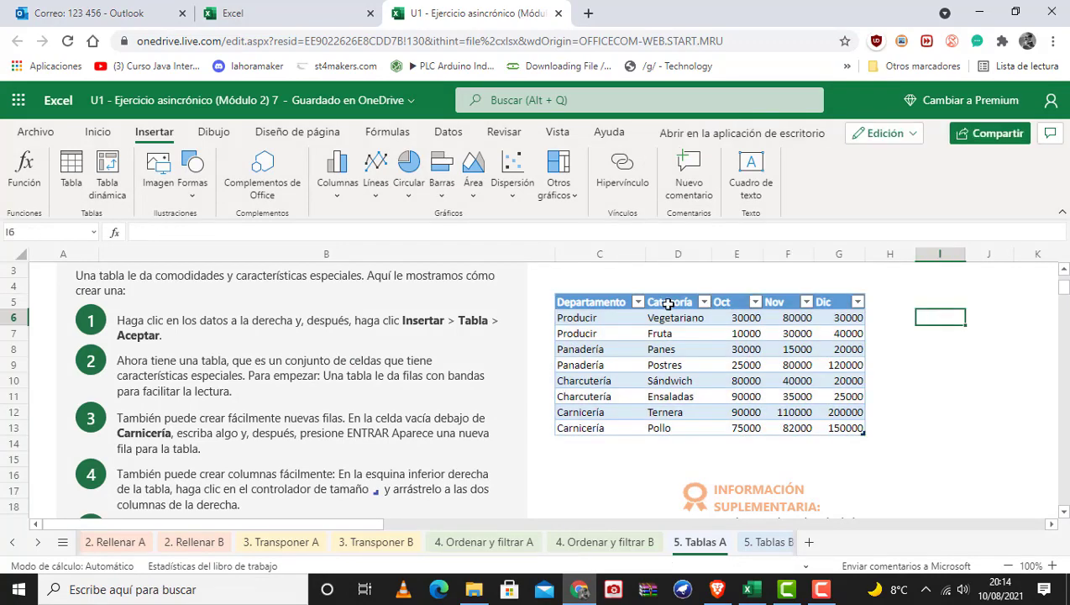
Step: Check the Departamento filter and try to add a table row from the last cell, G13
{"action": "left_click", "coordinate": [639, 303]}
{"action": "left_click", "coordinate": [639, 304]}
{"action": "left_click", "coordinate": [749, 427]}
{"action": "left_click", "coordinate": [832, 426]}
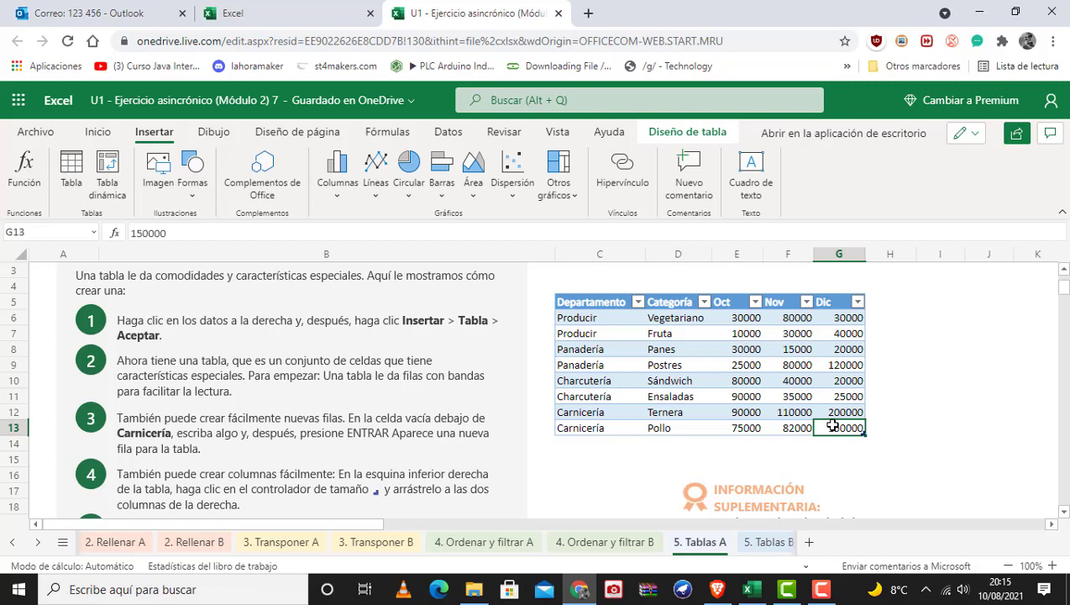
{"action": "key", "text": "Tab"}
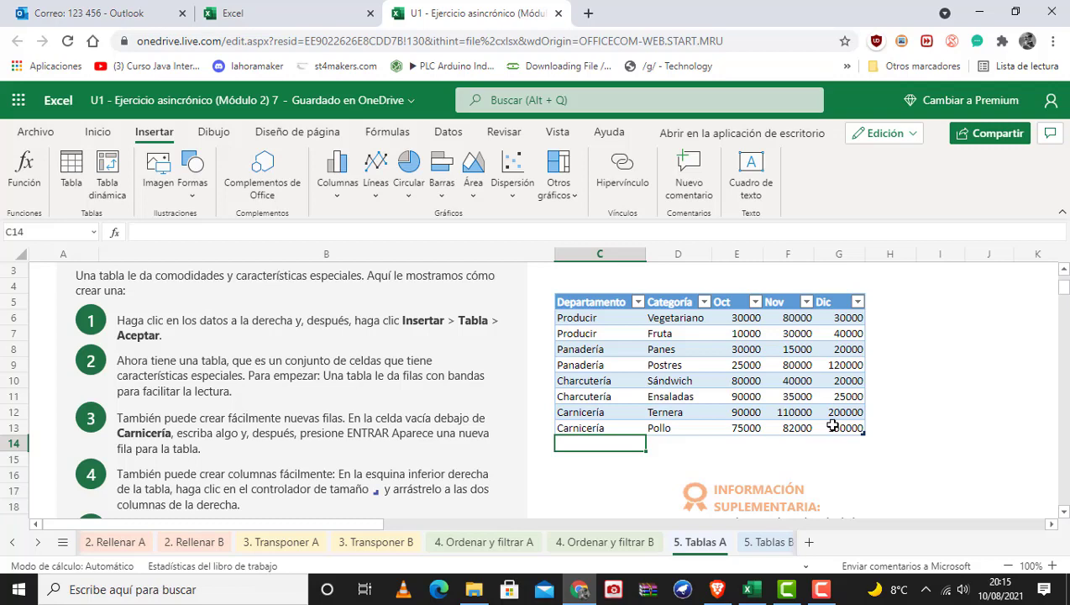
{"action": "left_click", "coordinate": [615, 472]}
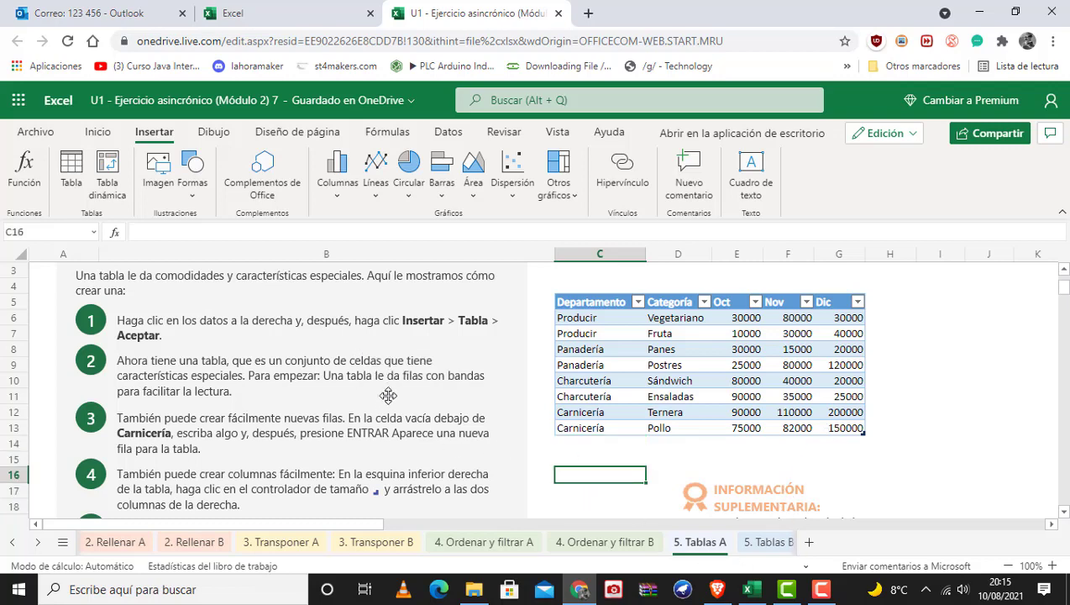
Step: Resize the table to end at G15, adding two empty rows below the Pollo row
{"action": "scroll", "coordinate": [865, 354], "scroll_direction": "down", "scroll_amount": 3}
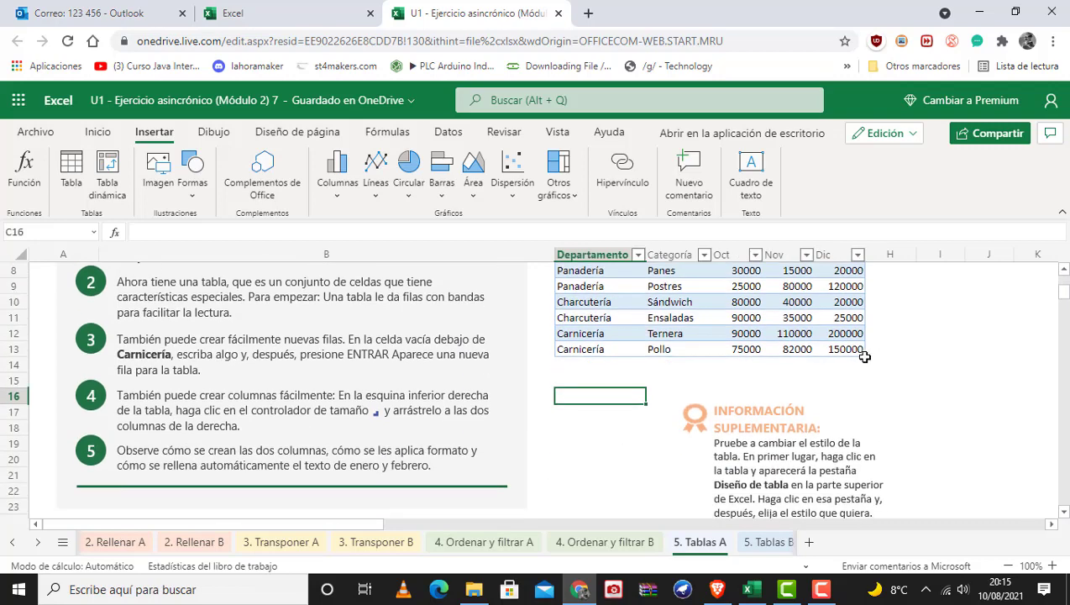
{"action": "left_click_drag", "start_coordinate": [865, 356], "coordinate": [781, 388]}
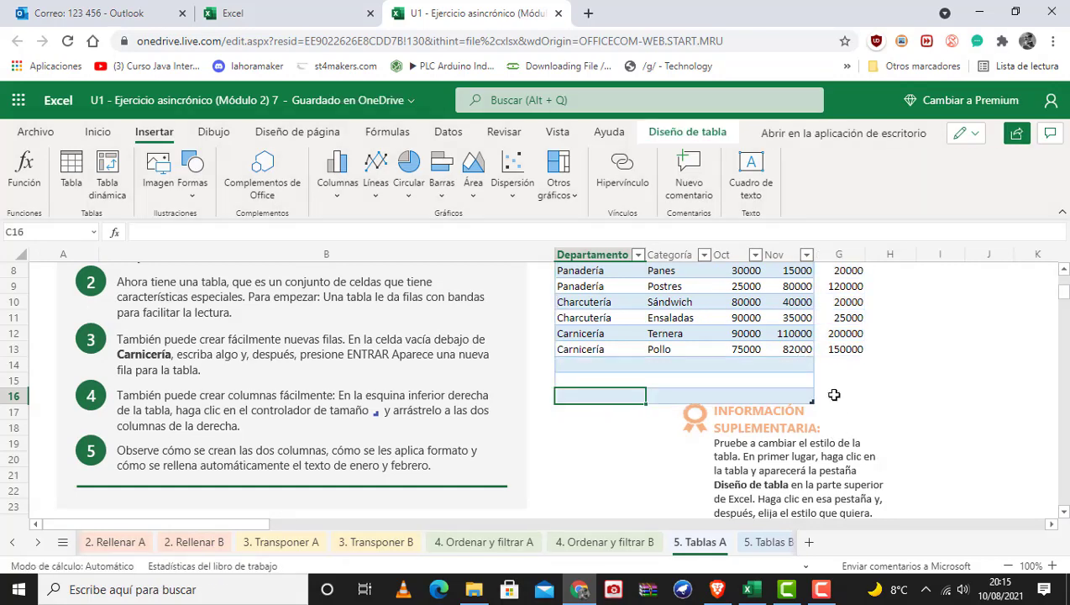
{"action": "left_click_drag", "start_coordinate": [813, 404], "coordinate": [814, 373]}
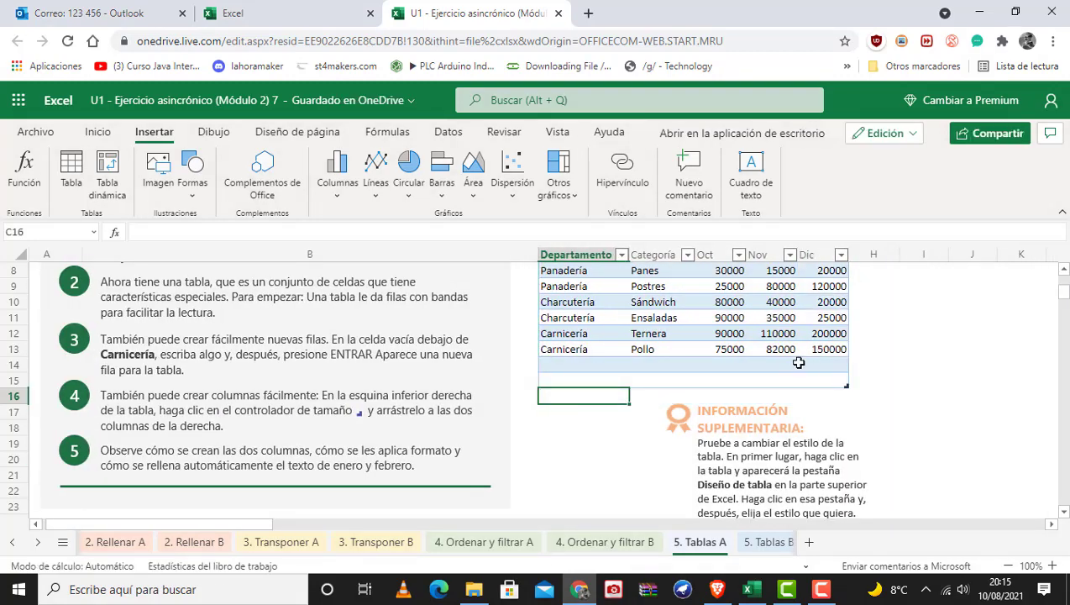
{"action": "scroll", "coordinate": [796, 361], "scroll_direction": "up", "scroll_amount": 3}
{"action": "scroll", "coordinate": [798, 362], "scroll_direction": "down", "scroll_amount": 5}
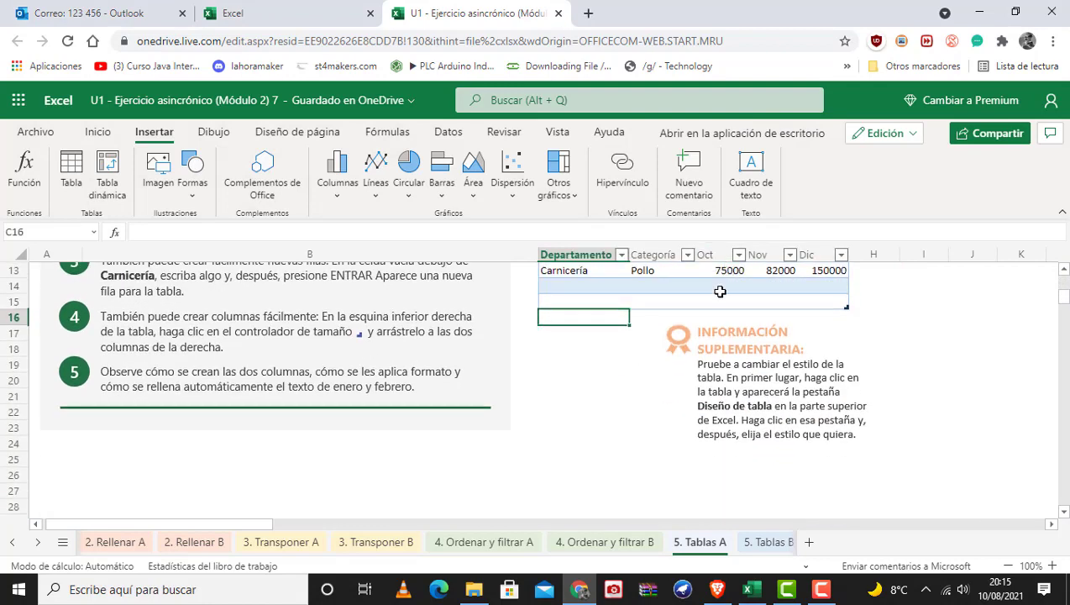
Step: Enter 1235496 in the Dic column of the first new row, cell G14
{"action": "left_click", "coordinate": [584, 286]}
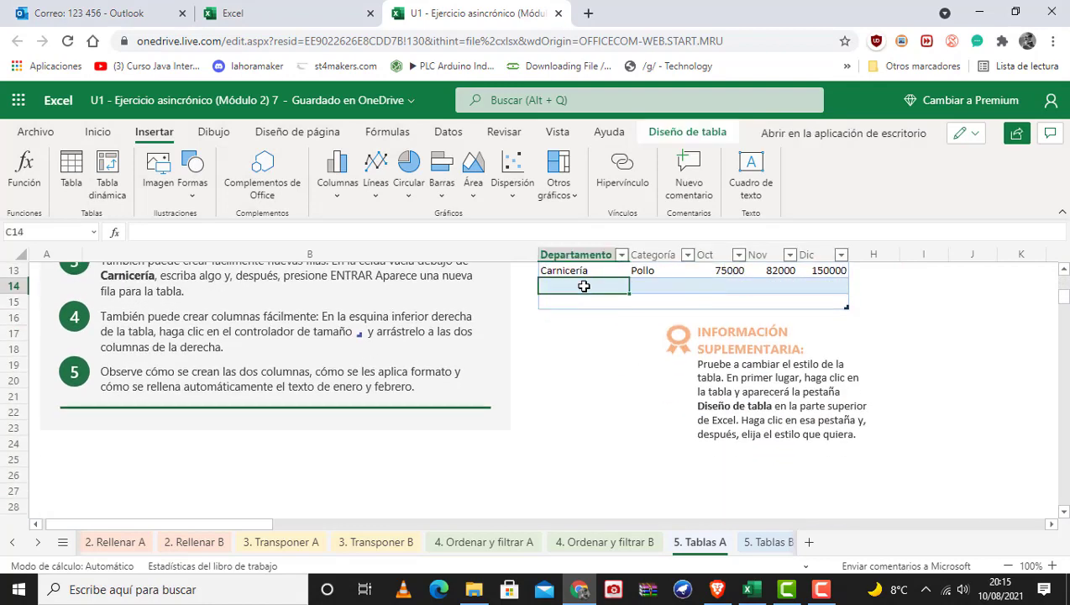
{"action": "left_click", "coordinate": [771, 286]}
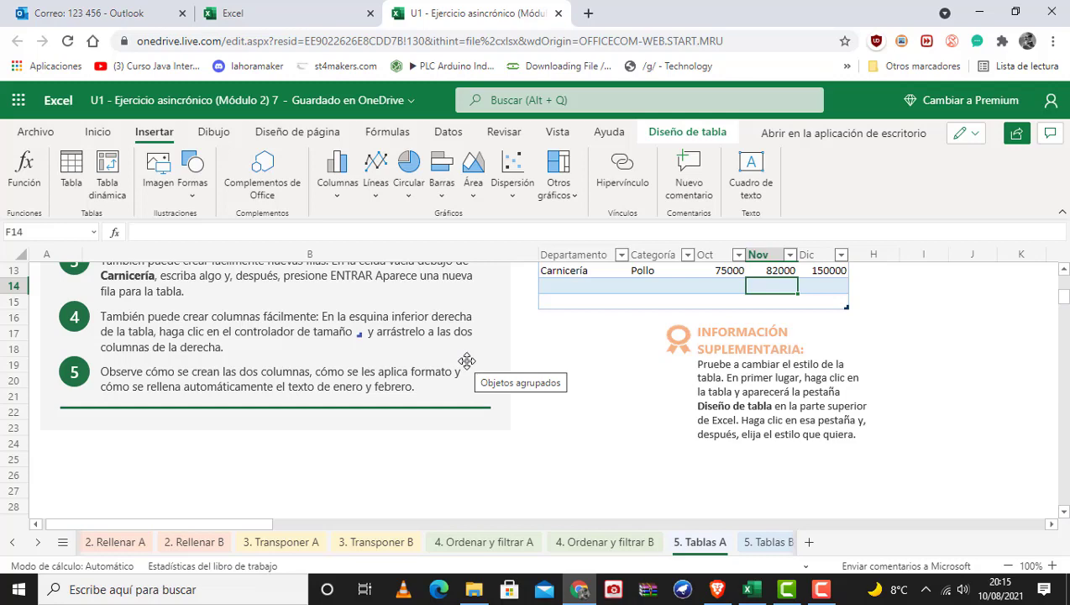
{"action": "key", "text": "Tab"}
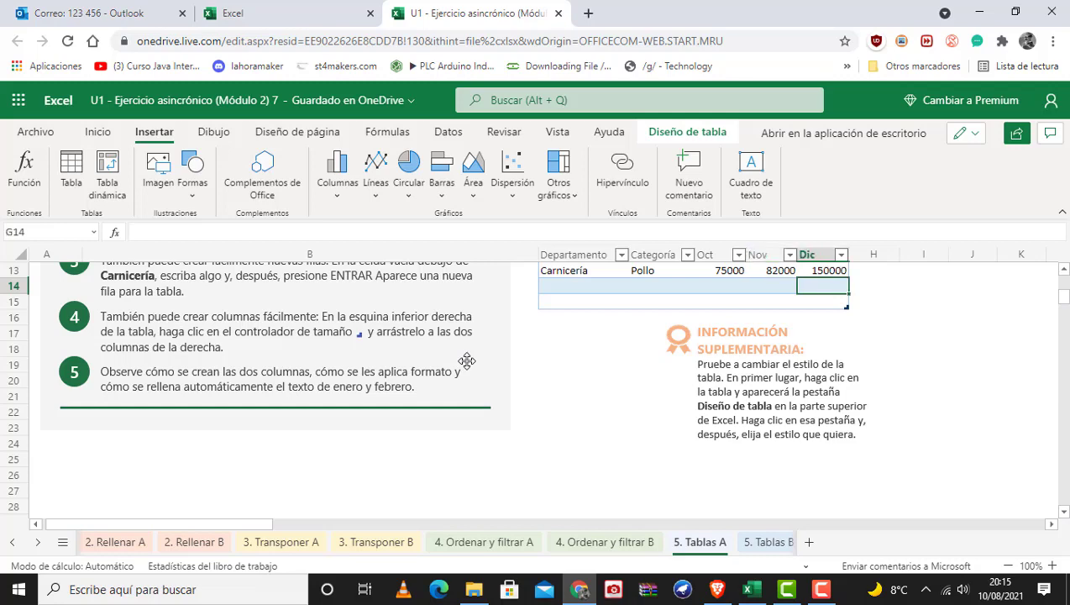
{"action": "type", "text": "1235496"}
{"action": "key", "text": "Return"}
Step: Fill row 15 of the table from Categoría to Dic with 456, 4, 654 and 464
{"action": "key", "text": "Tab"}
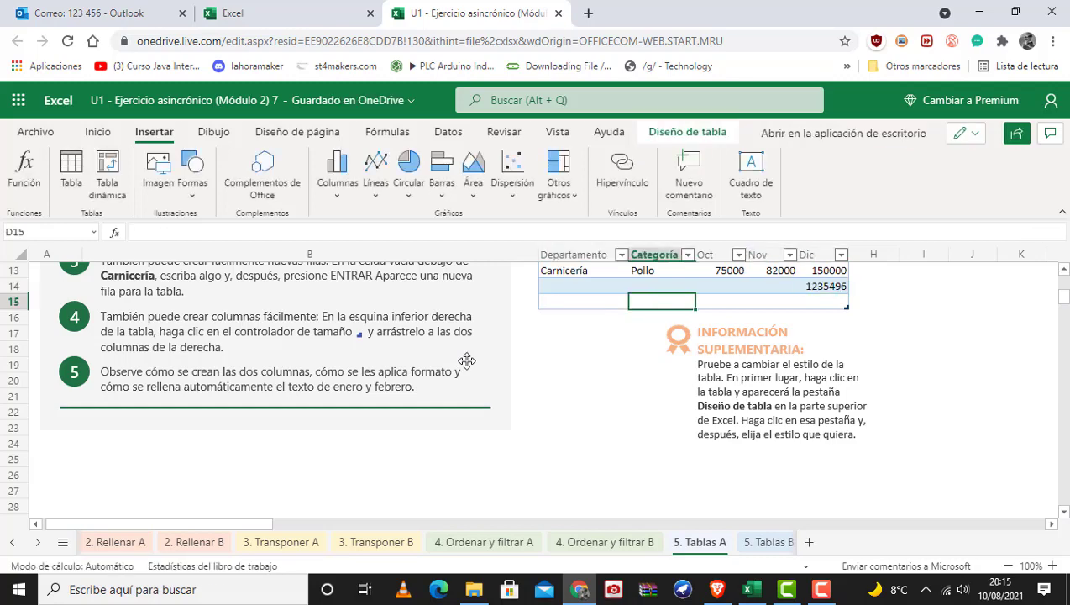
{"action": "type", "text": "456"}
{"action": "key", "text": "Tab"}
{"action": "type", "text": "4"}
{"action": "key", "text": "Tab"}
{"action": "type", "text": "654"}
{"action": "key", "text": "Tab"}
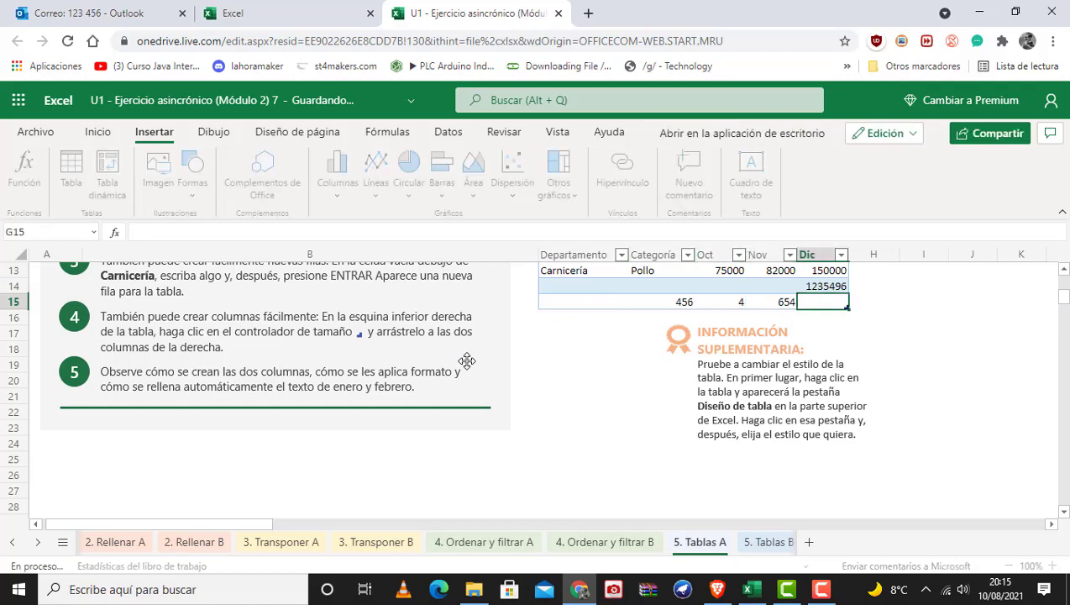
{"action": "type", "text": "464"}
{"action": "key", "text": "Return"}
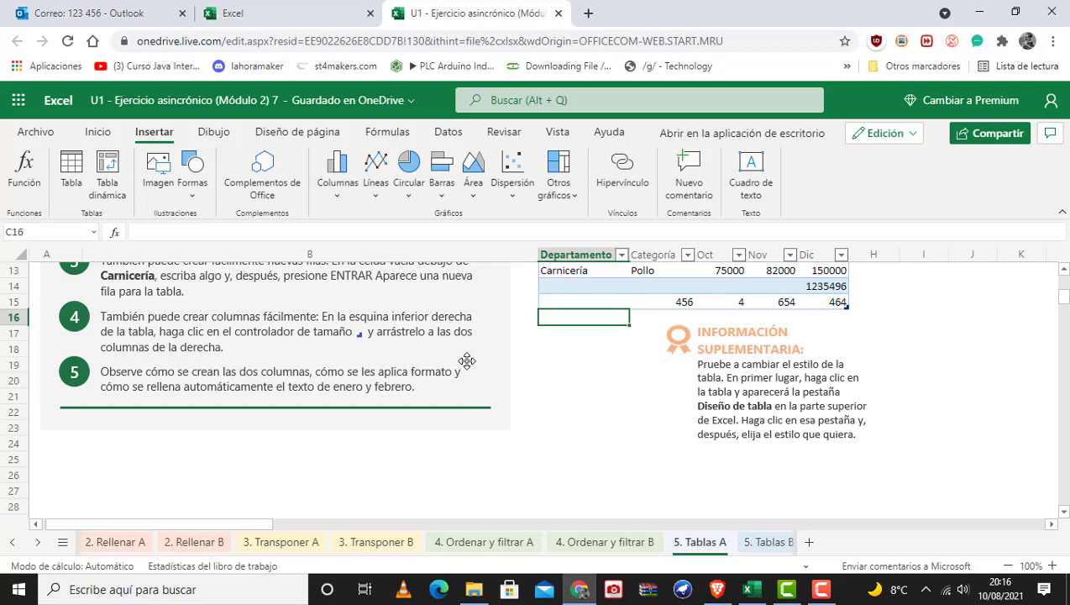
Step: Review the "Total de filas en tablas" exercise and add a total row to its Ventas table
{"action": "scroll", "coordinate": [399, 374], "scroll_direction": "down", "scroll_amount": 5}
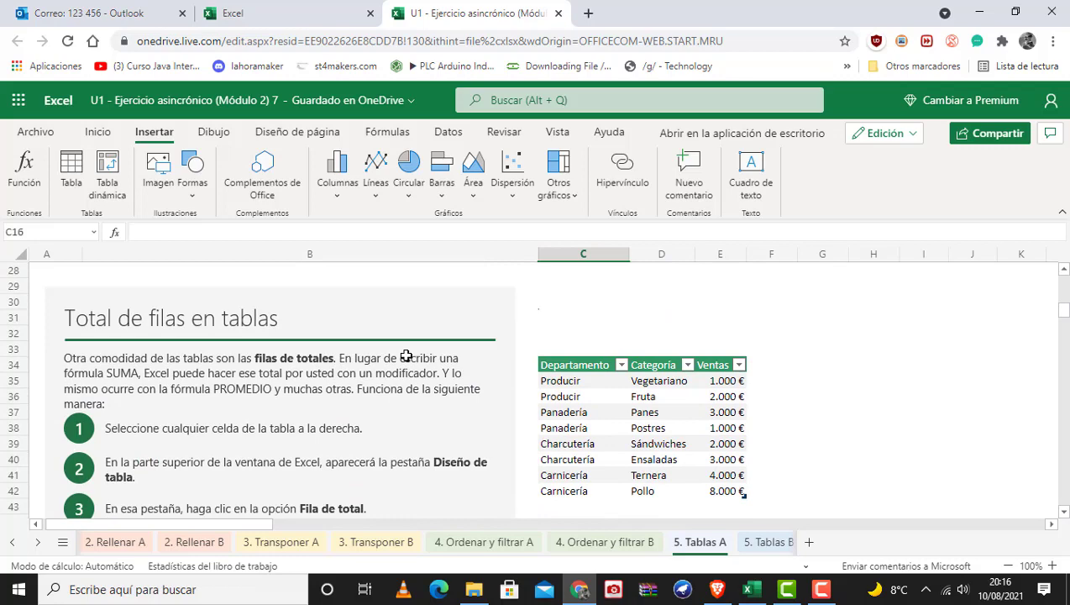
{"action": "scroll", "coordinate": [406, 356], "scroll_direction": "down", "scroll_amount": 2}
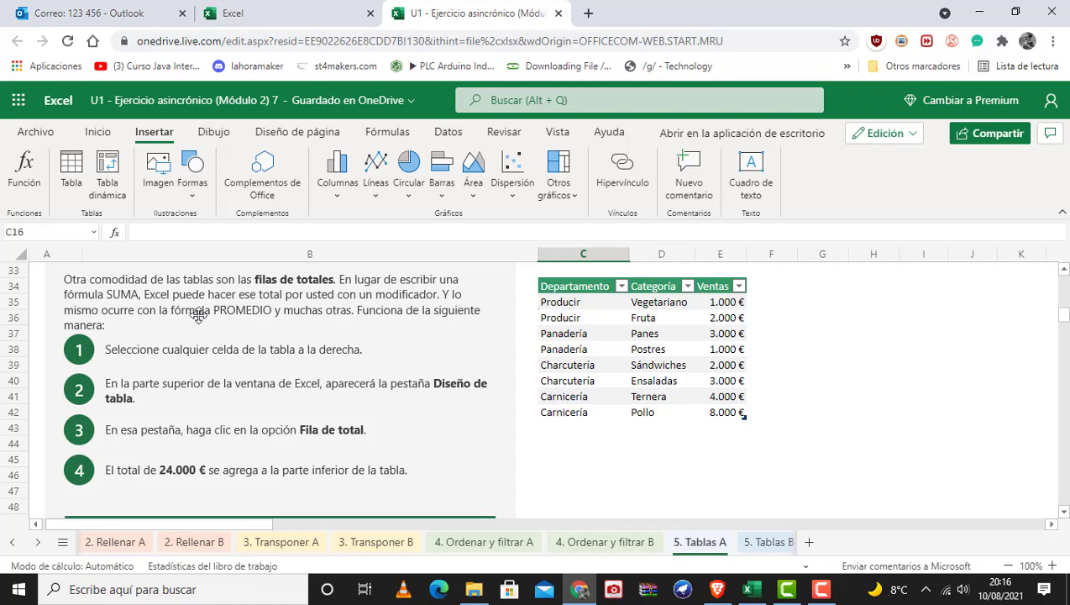
{"action": "left_click", "coordinate": [598, 366]}
{"action": "left_click", "coordinate": [143, 349]}
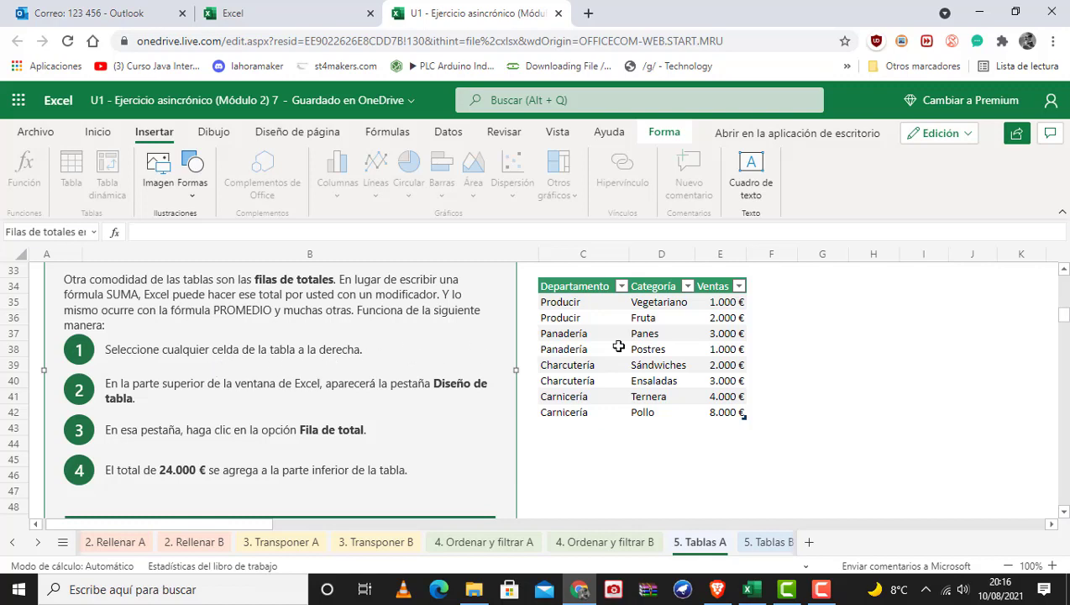
{"action": "left_click", "coordinate": [716, 335]}
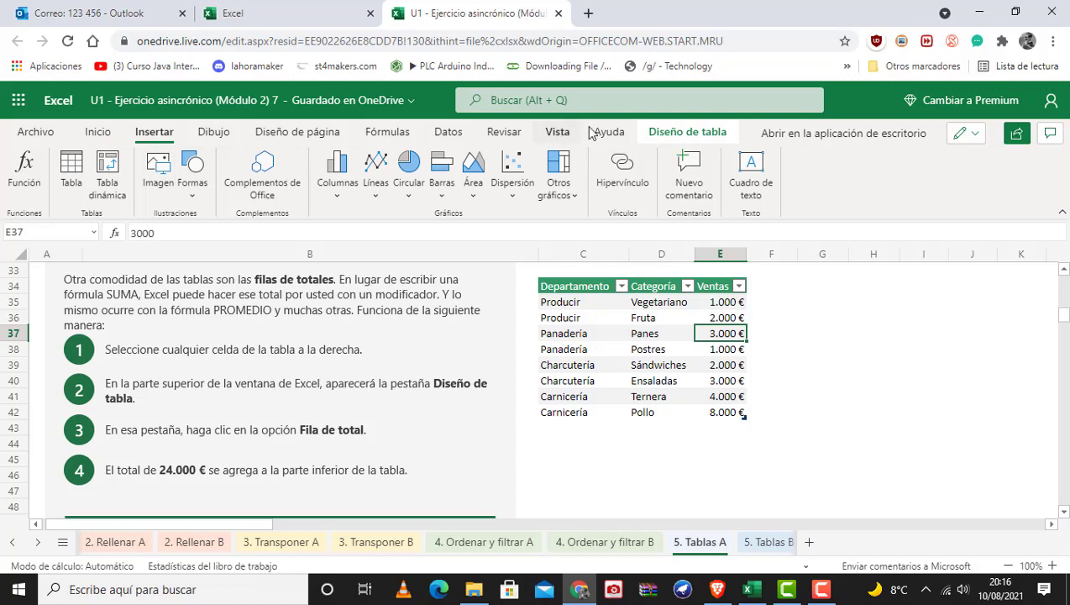
{"action": "left_click", "coordinate": [686, 135]}
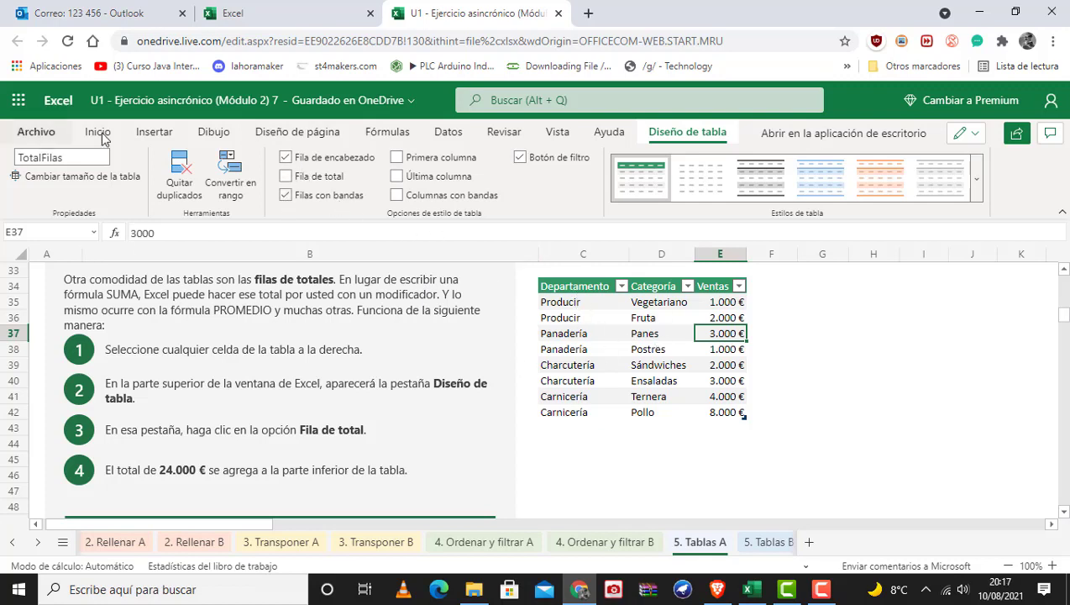
{"action": "left_click", "coordinate": [286, 176]}
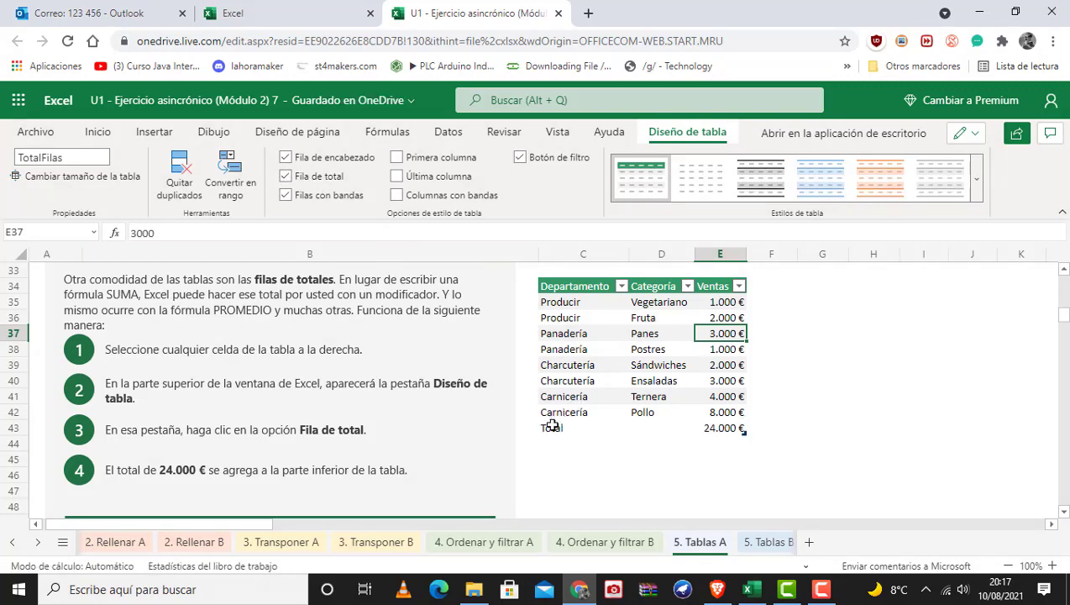
Step: Examine the total row's label, the formula behind the Ventas total and the table's total row option
{"action": "left_click_drag", "start_coordinate": [546, 430], "coordinate": [728, 428]}
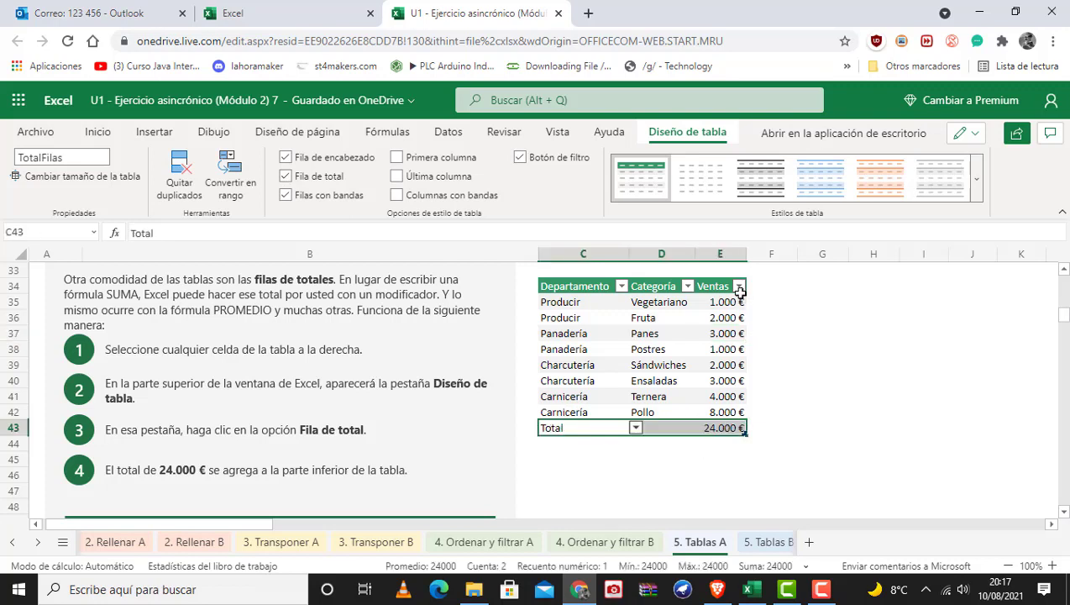
{"action": "left_click", "coordinate": [717, 426]}
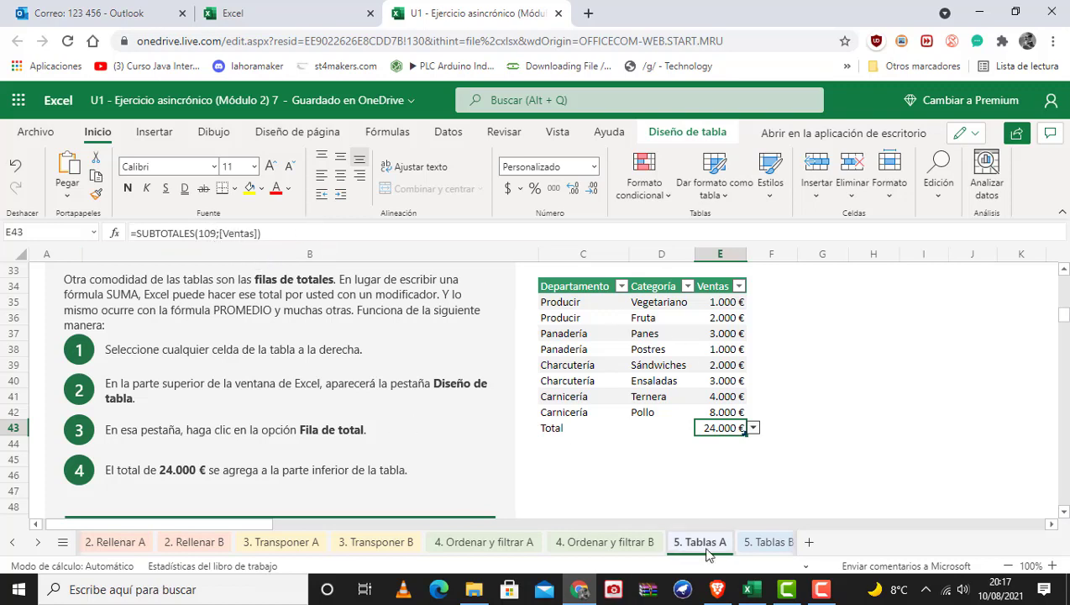
{"action": "left_click", "coordinate": [662, 461]}
{"action": "left_click", "coordinate": [559, 426]}
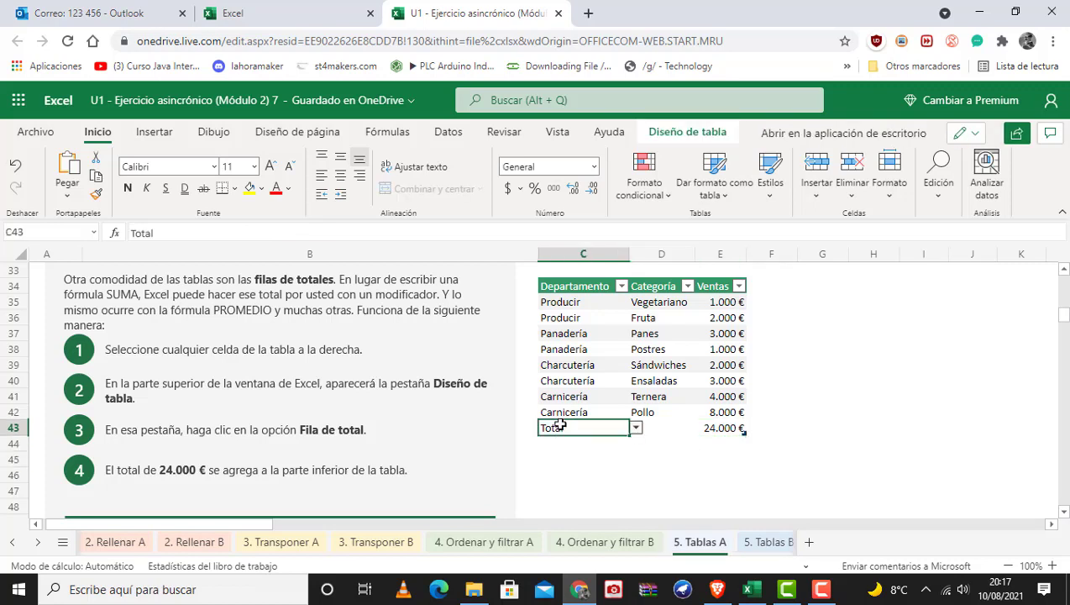
{"action": "left_click", "coordinate": [722, 427]}
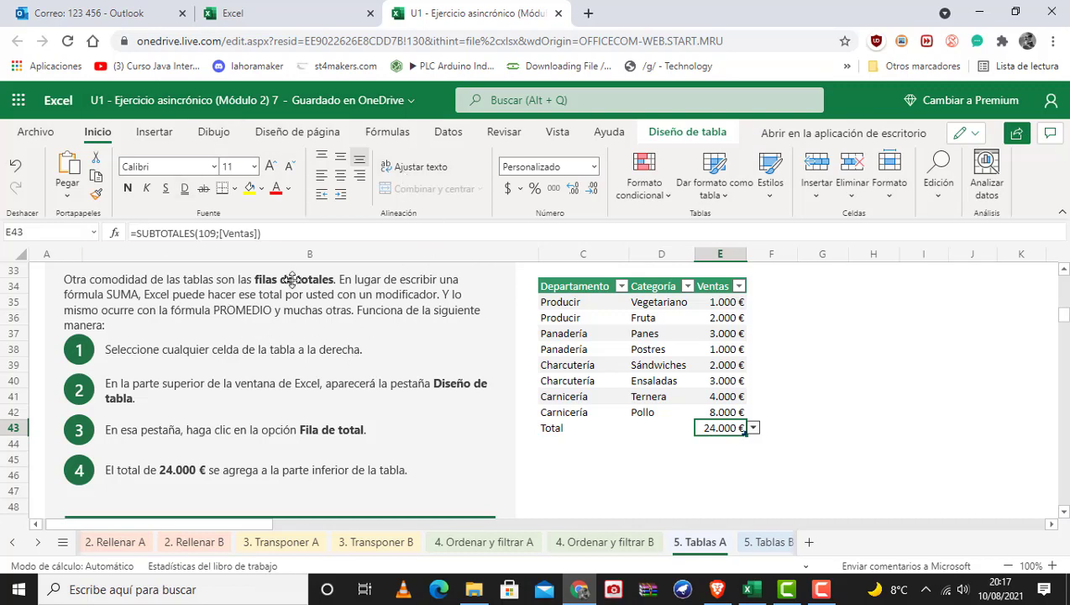
{"action": "left_click", "coordinate": [711, 133]}
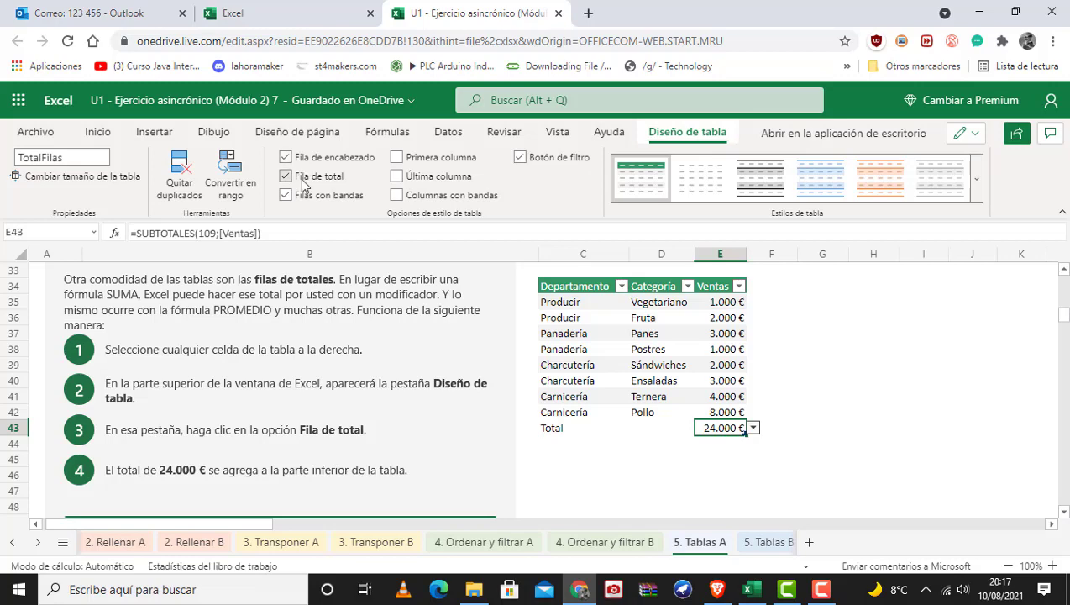
Step: Open the worksheet "6. Listas desplegables A" with the drop-down list exercise
{"action": "left_click", "coordinate": [534, 445]}
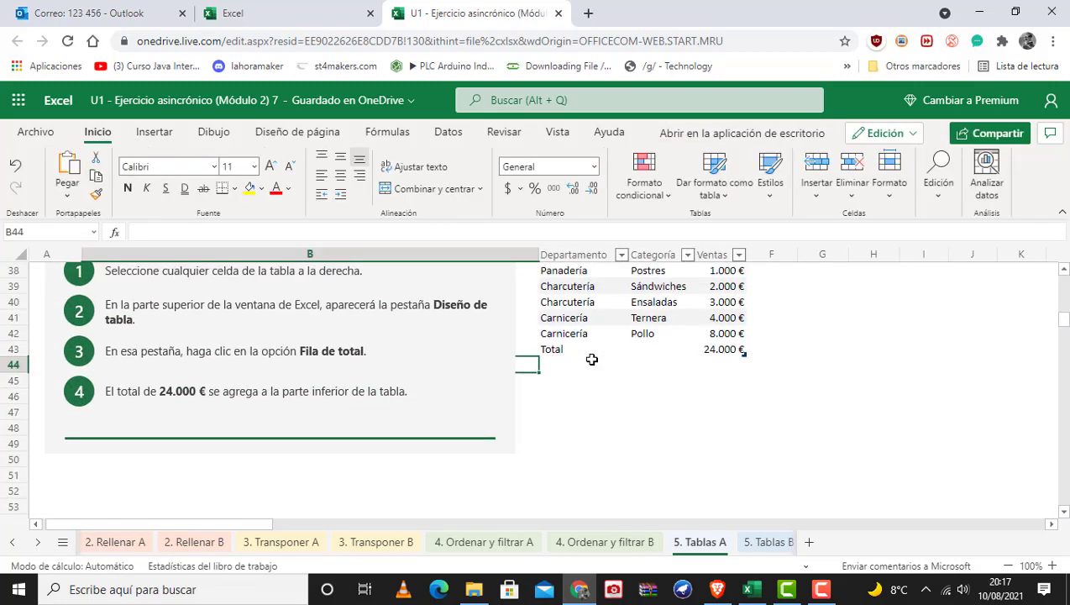
{"action": "scroll", "coordinate": [592, 359], "scroll_direction": "down", "scroll_amount": 4}
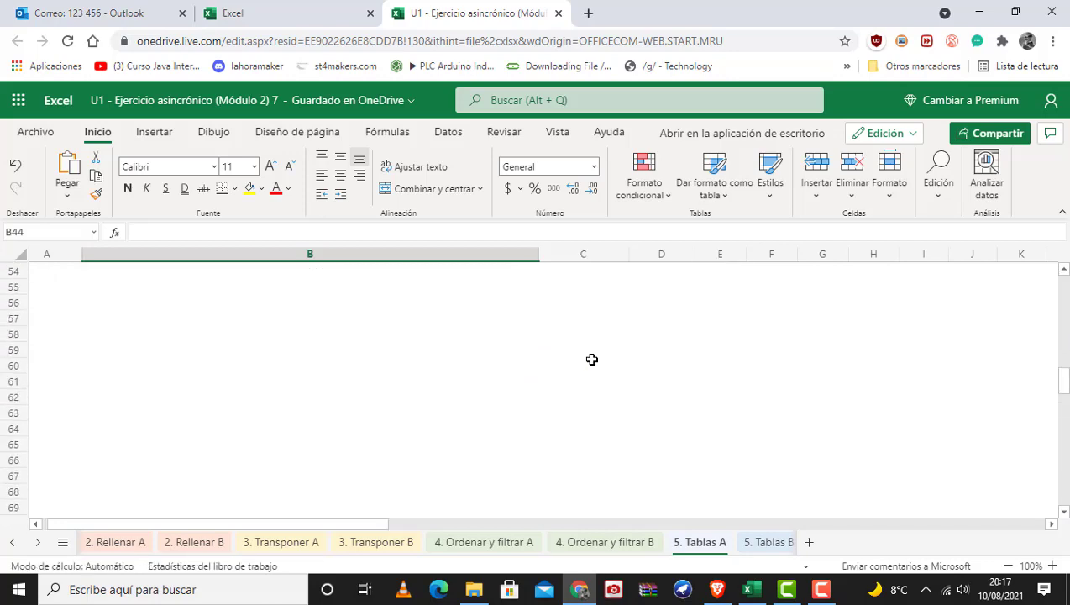
{"action": "scroll", "coordinate": [592, 359], "scroll_direction": "up", "scroll_amount": 5}
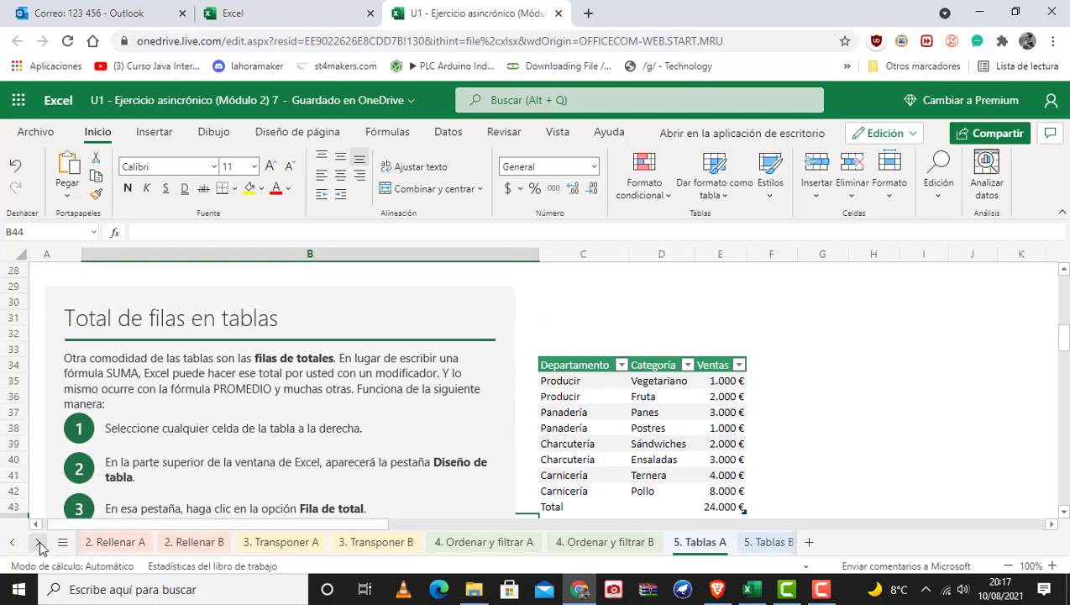
{"action": "left_click", "coordinate": [38, 542]}
{"action": "left_click", "coordinate": [38, 541]}
{"action": "left_click", "coordinate": [38, 542]}
{"action": "left_click", "coordinate": [37, 542]}
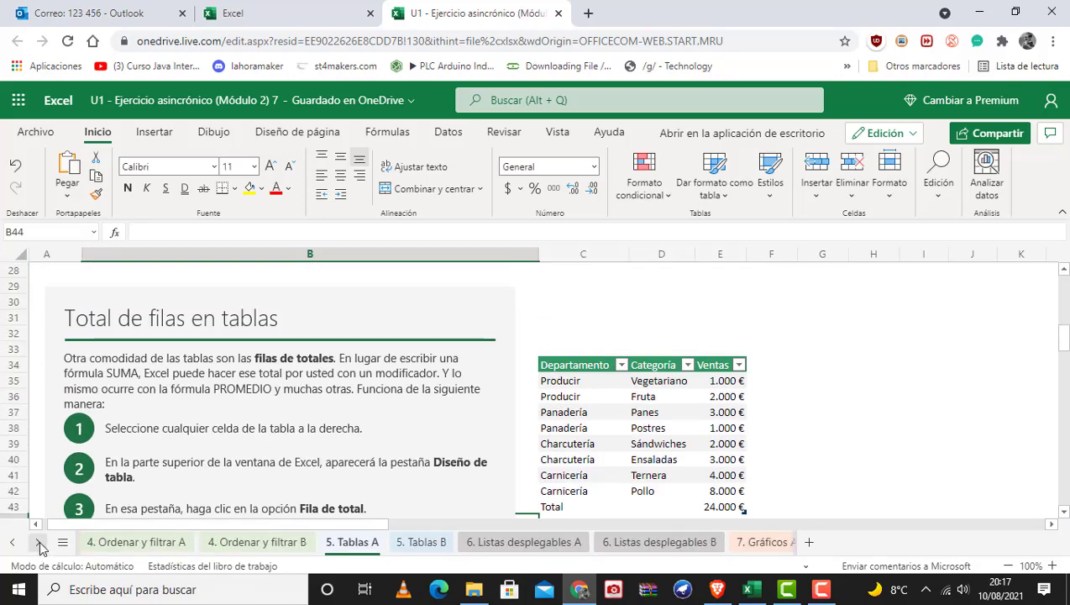
{"action": "left_click", "coordinate": [497, 541]}
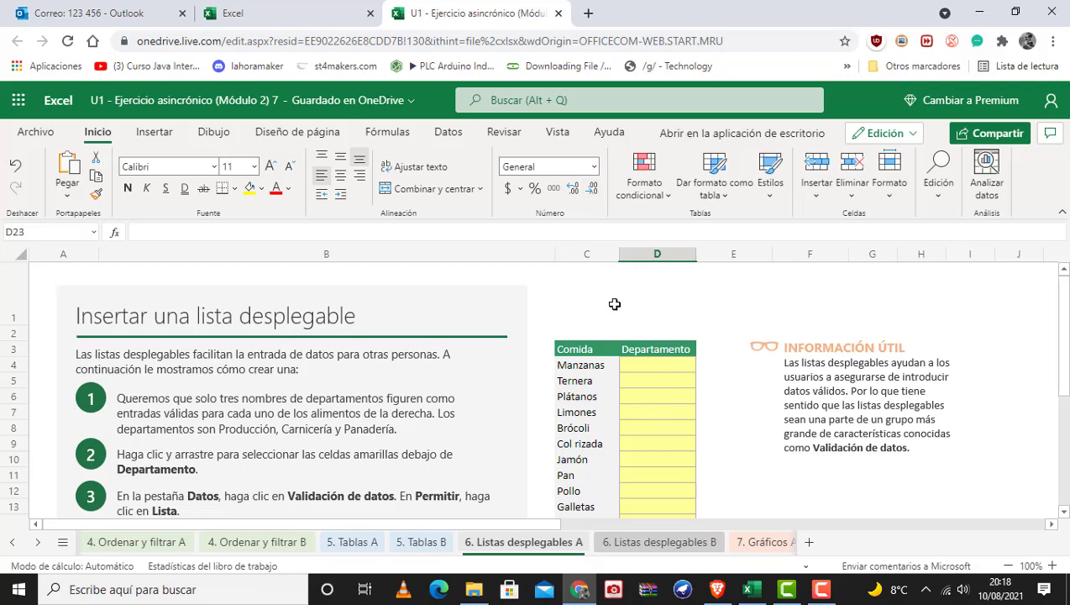
{"action": "scroll", "coordinate": [614, 304], "scroll_direction": "down", "scroll_amount": 1}
{"action": "scroll", "coordinate": [596, 347], "scroll_direction": "up", "scroll_amount": 1}
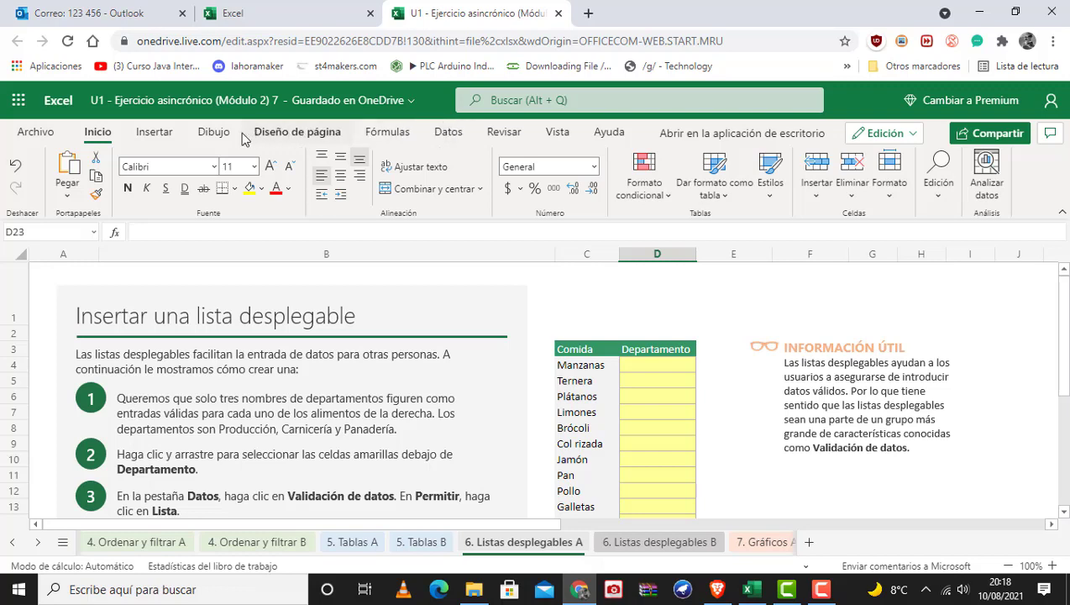
Step: Display the data commands in their full layout and bring the drop-down list instructions into view beside the food table
{"action": "left_click", "coordinate": [1062, 214]}
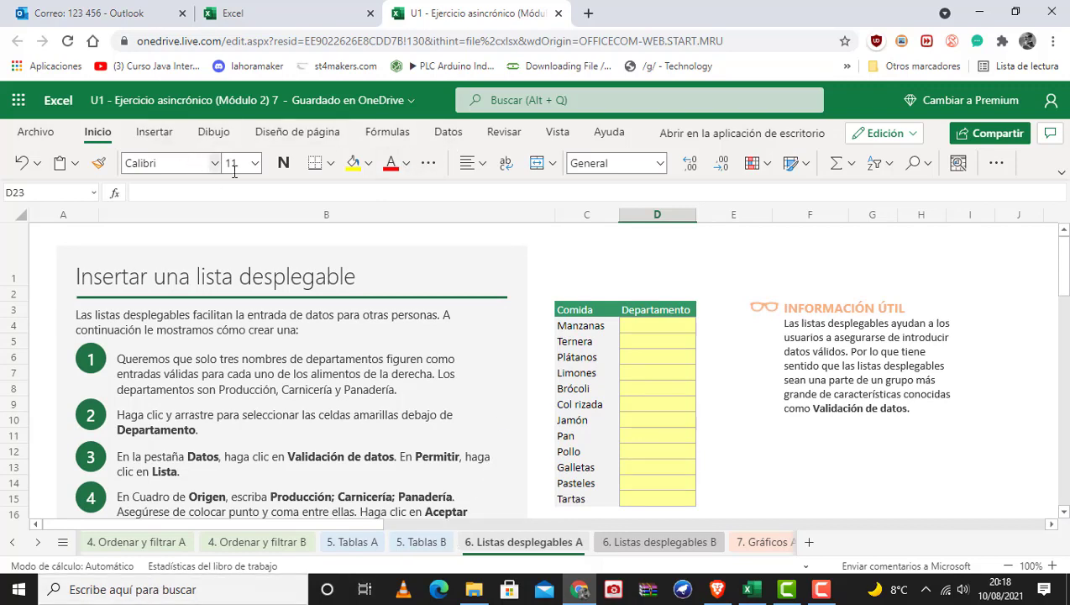
{"action": "left_click", "coordinate": [440, 135]}
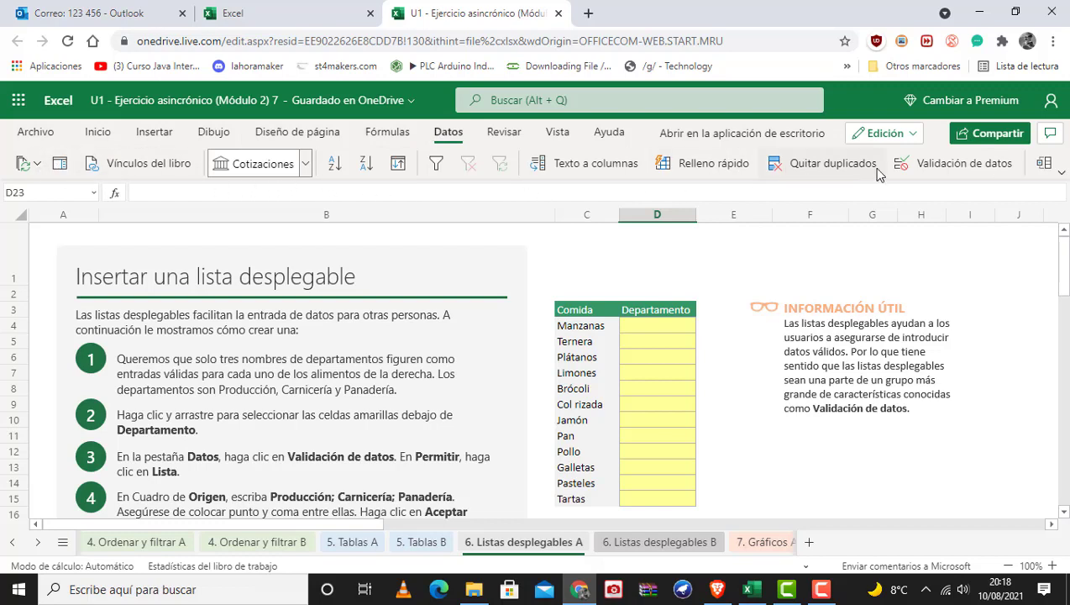
{"action": "left_click", "coordinate": [1061, 178]}
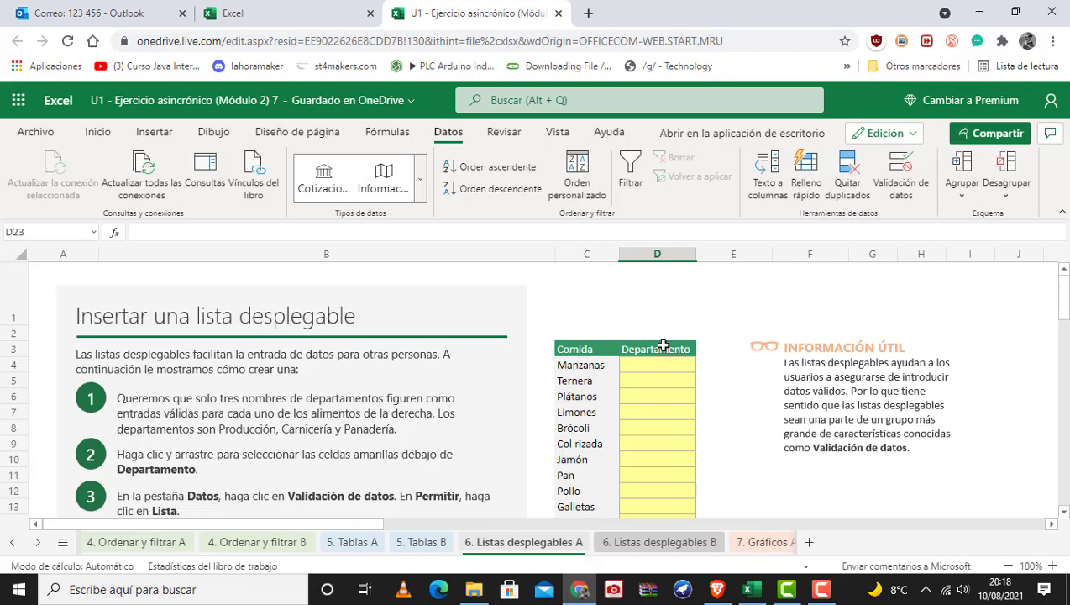
{"action": "left_click", "coordinate": [417, 387]}
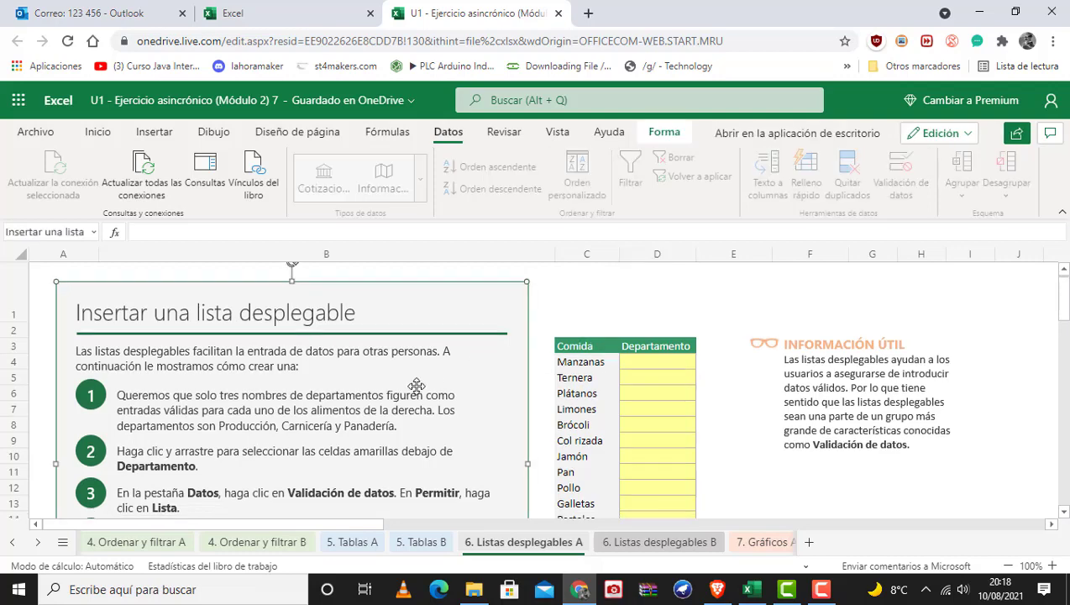
{"action": "scroll", "coordinate": [418, 386], "scroll_direction": "down", "scroll_amount": 1}
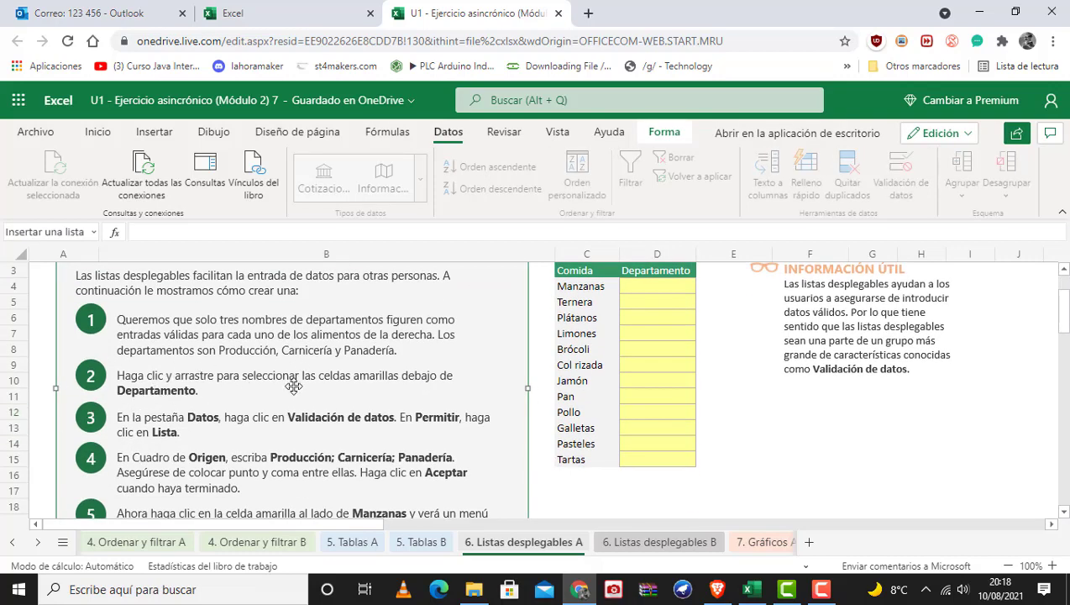
Step: Start a data validation rule for cell D4, the department beside Manzanas, that allows only Lista
{"action": "left_click", "coordinate": [660, 283]}
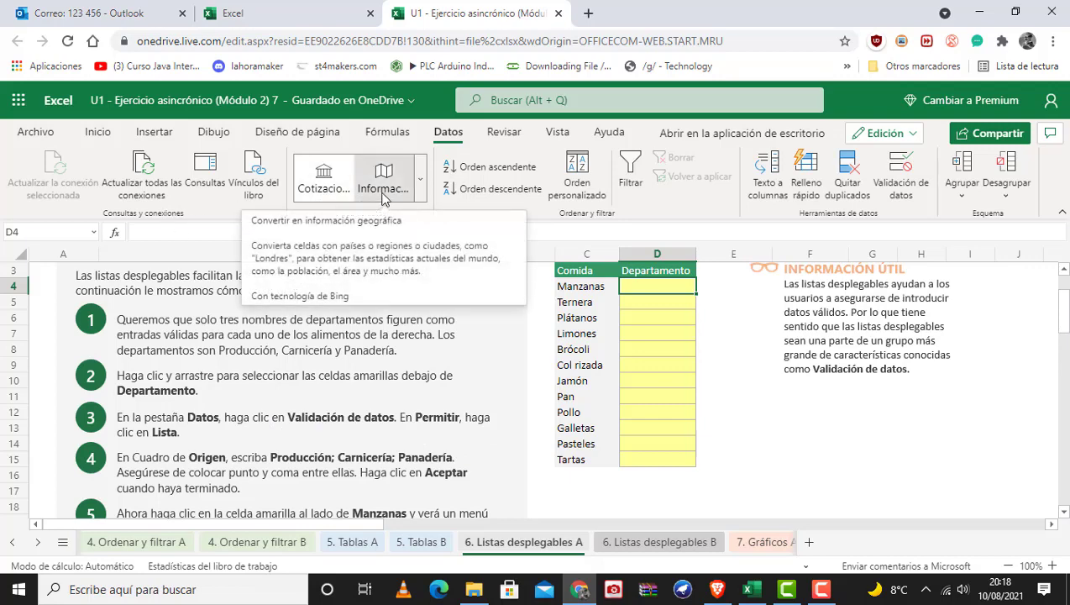
{"action": "left_click", "coordinate": [421, 183]}
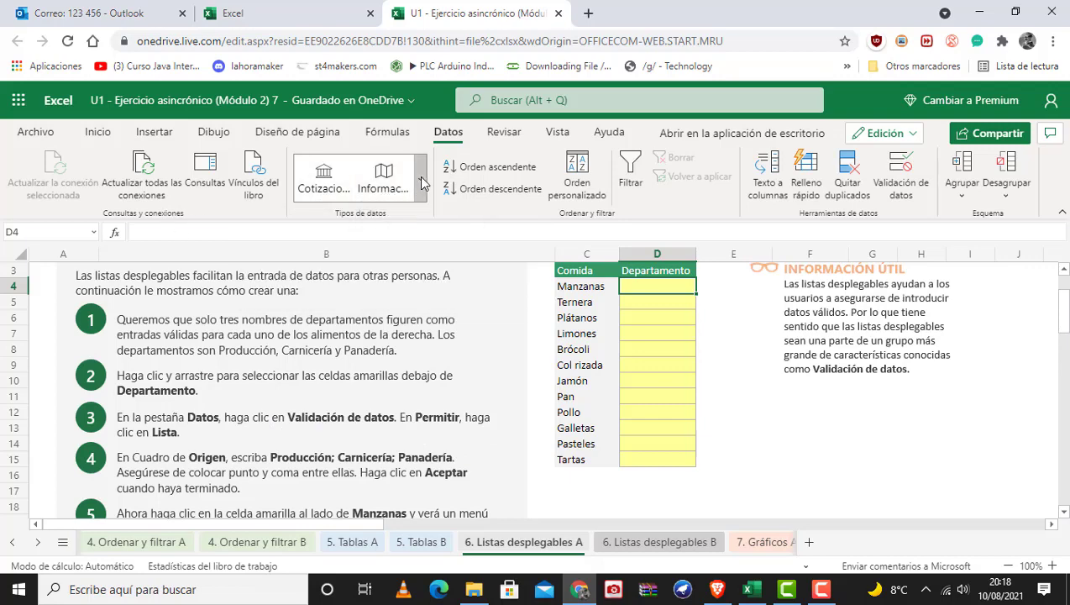
{"action": "left_click", "coordinate": [422, 183]}
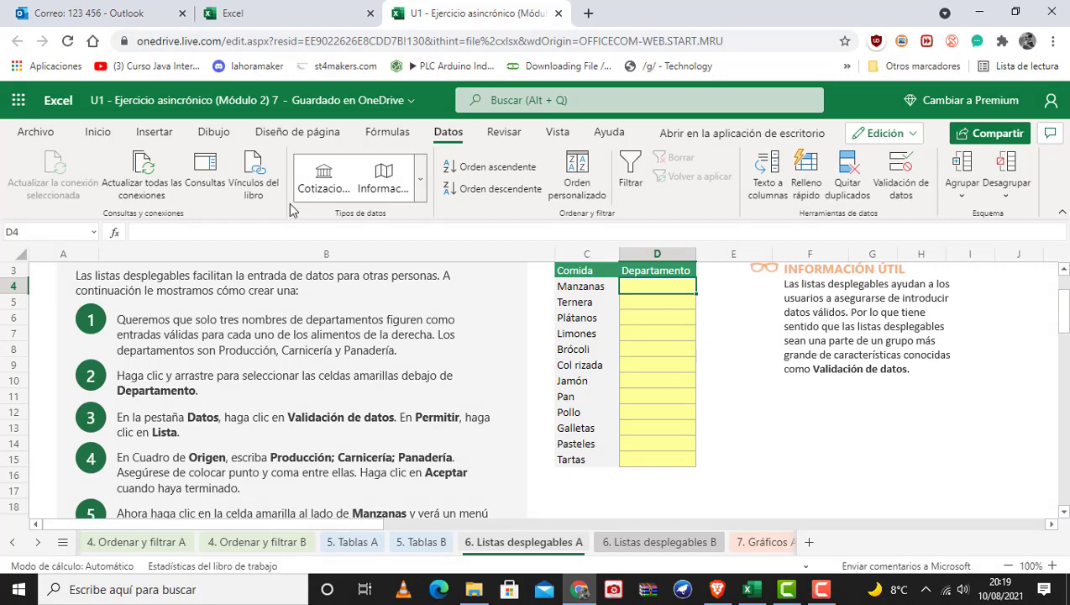
{"action": "left_click", "coordinate": [898, 190]}
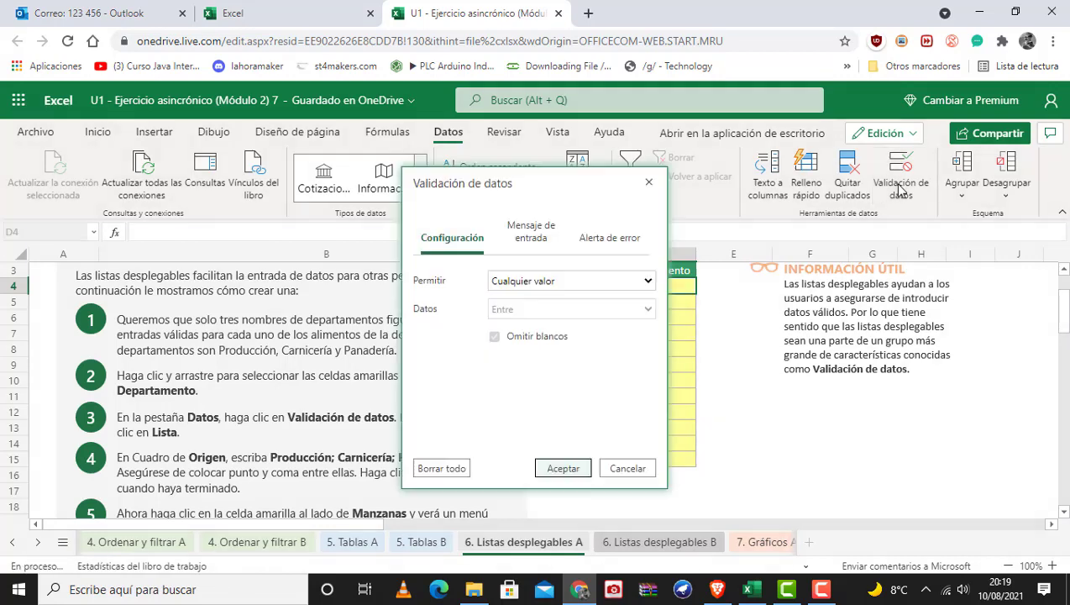
{"action": "left_click_drag", "start_coordinate": [528, 184], "coordinate": [707, 175]}
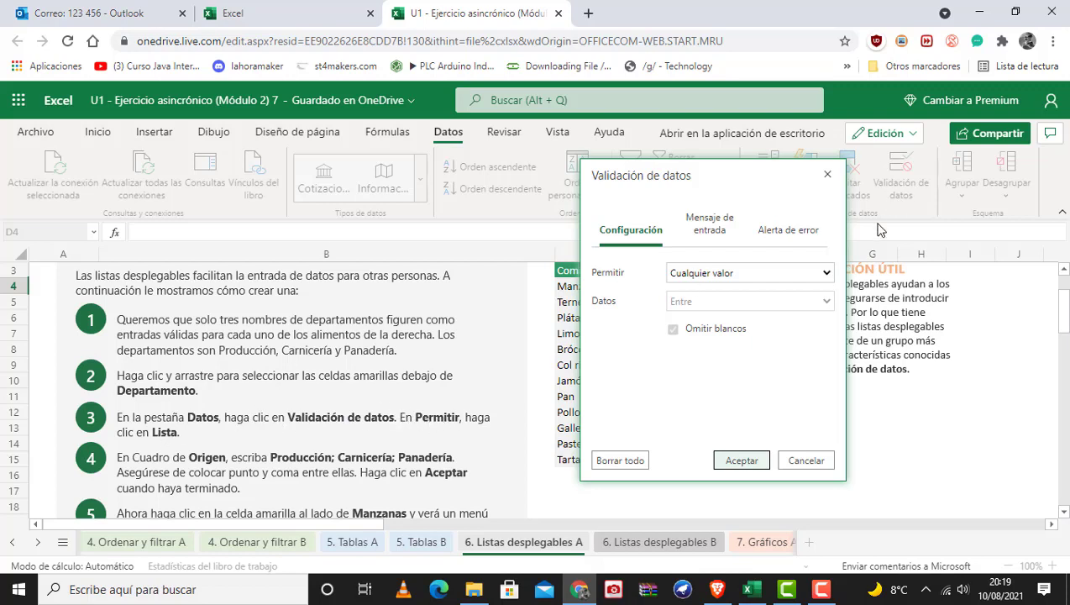
{"action": "left_click", "coordinate": [827, 274]}
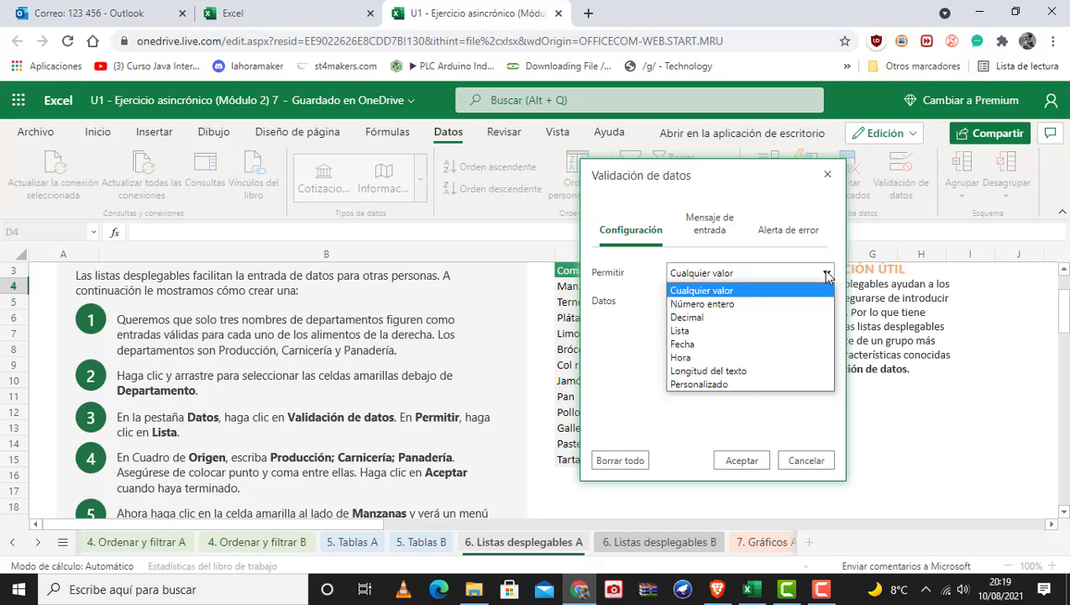
{"action": "left_click", "coordinate": [698, 331]}
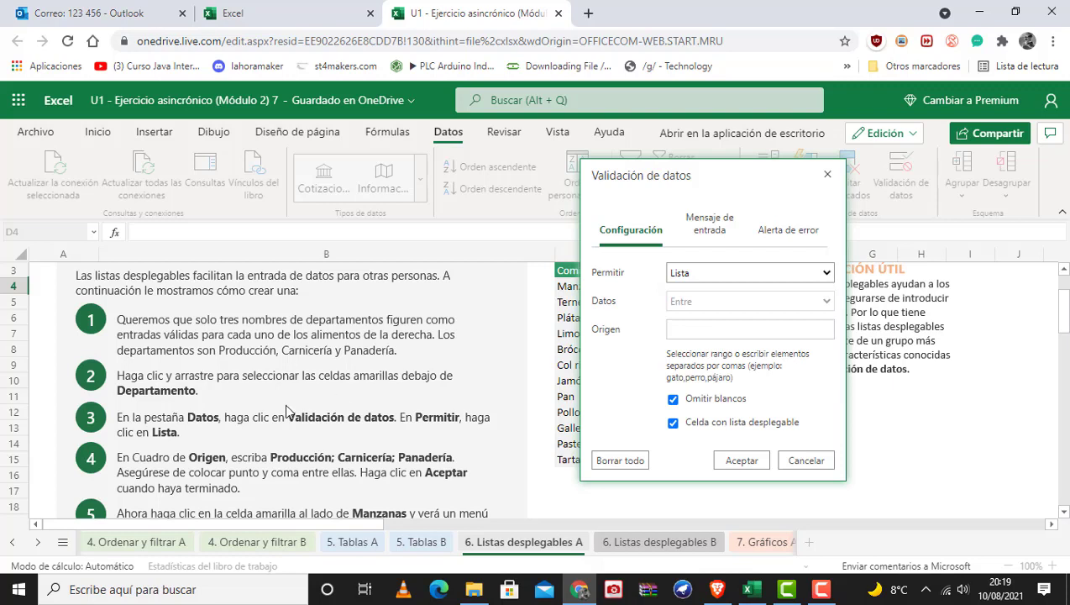
Step: Set the rule's source to "Producción carniceria", apply it and check the drop-down options in cell D4
{"action": "left_click", "coordinate": [710, 328]}
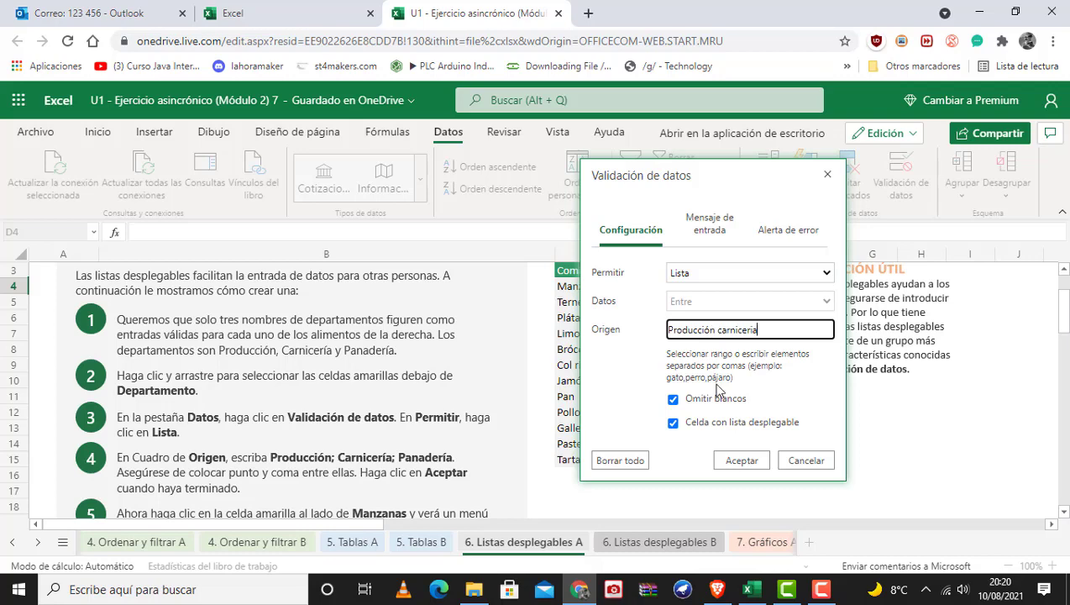
{"action": "left_click", "coordinate": [735, 461]}
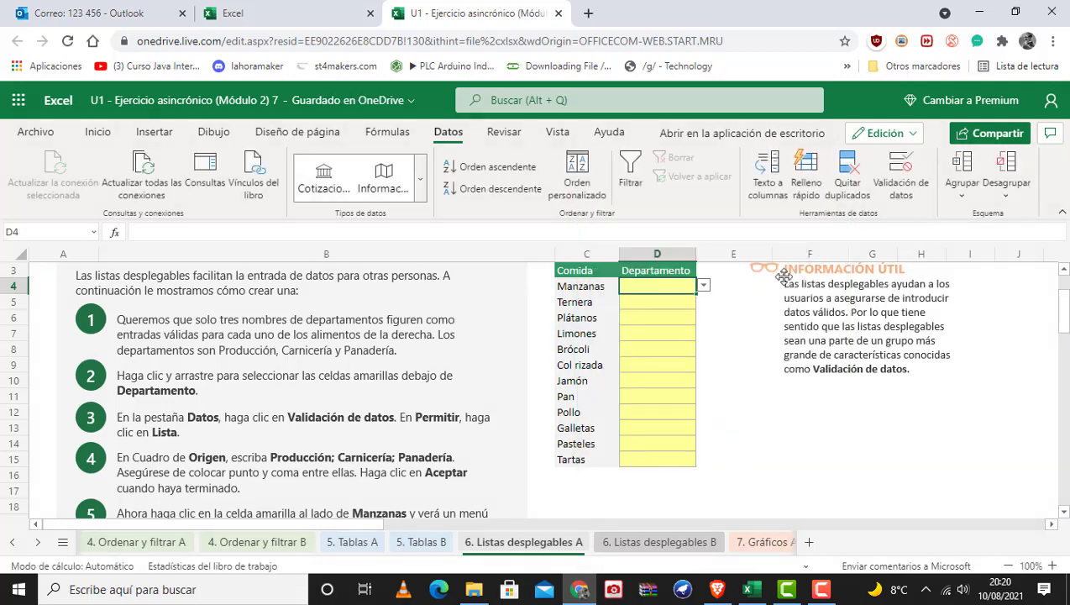
{"action": "left_click", "coordinate": [704, 288]}
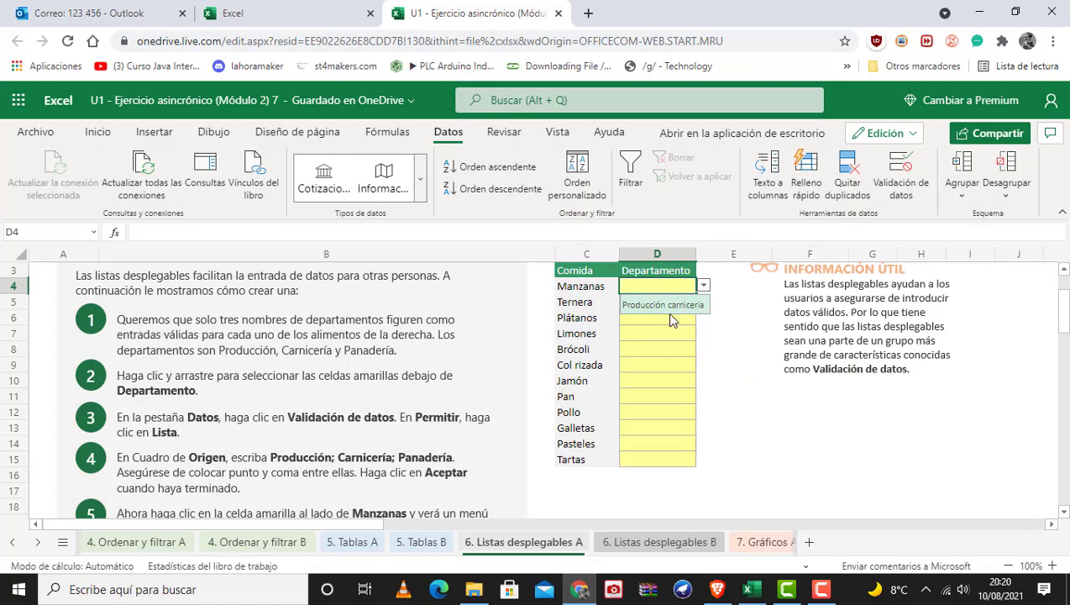
{"action": "left_click", "coordinate": [704, 288]}
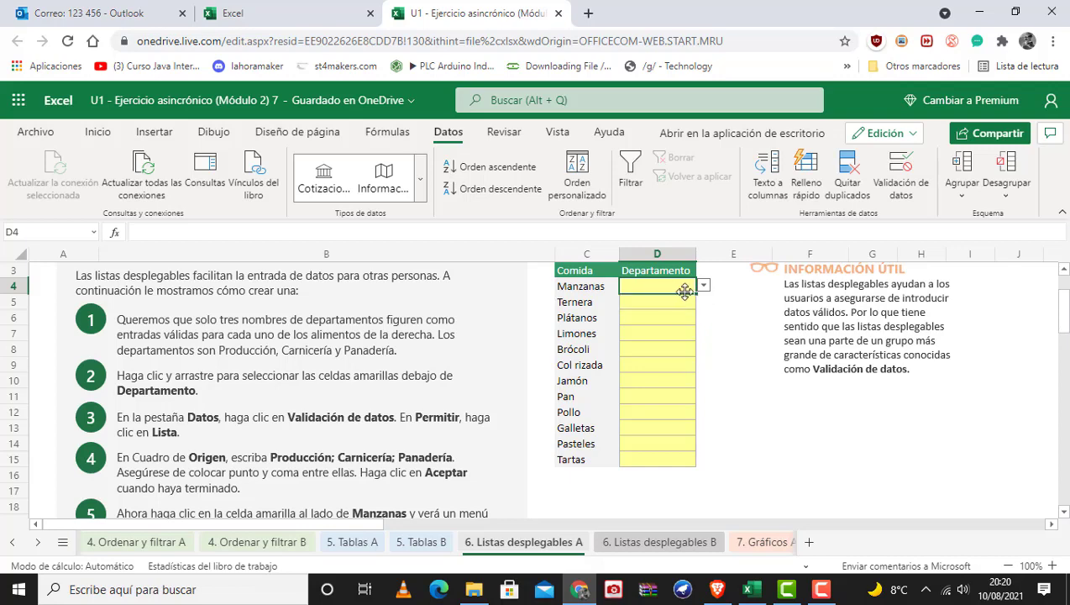
Step: Edit the source of D4's validation rule so it reads "Producción; Carniceria"
{"action": "left_click", "coordinate": [905, 188]}
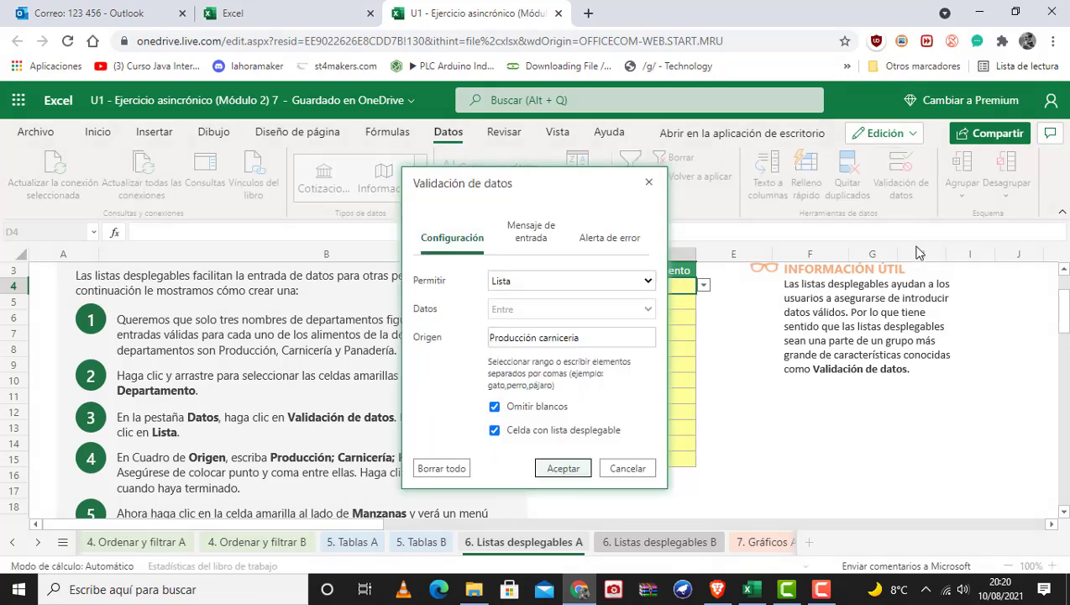
{"action": "left_click", "coordinate": [611, 336]}
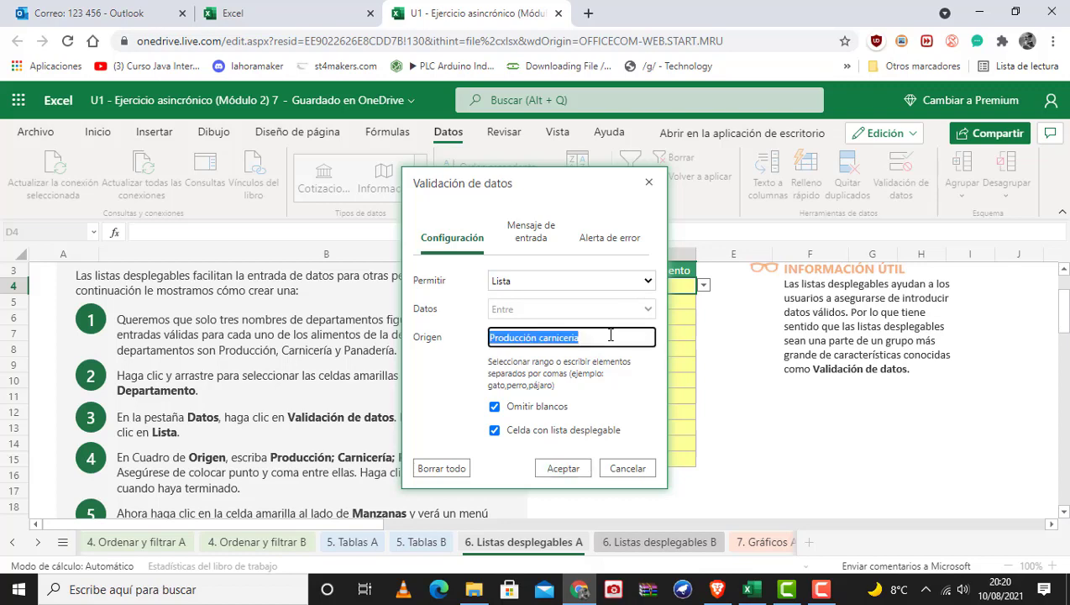
{"action": "left_click", "coordinate": [538, 338]}
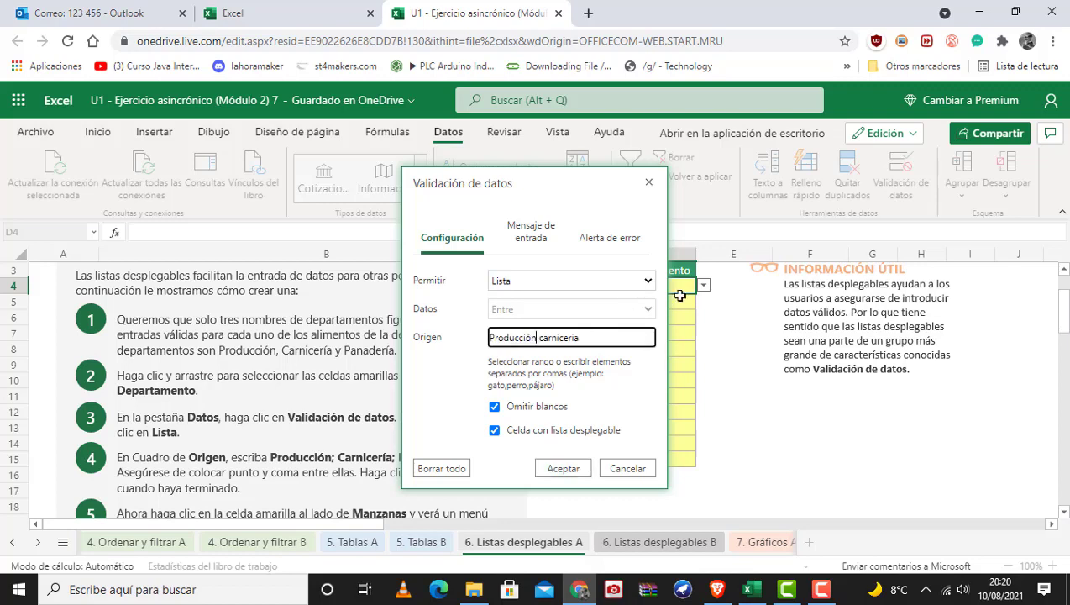
{"action": "type", "text": ";"}
{"action": "key", "text": "Right"}
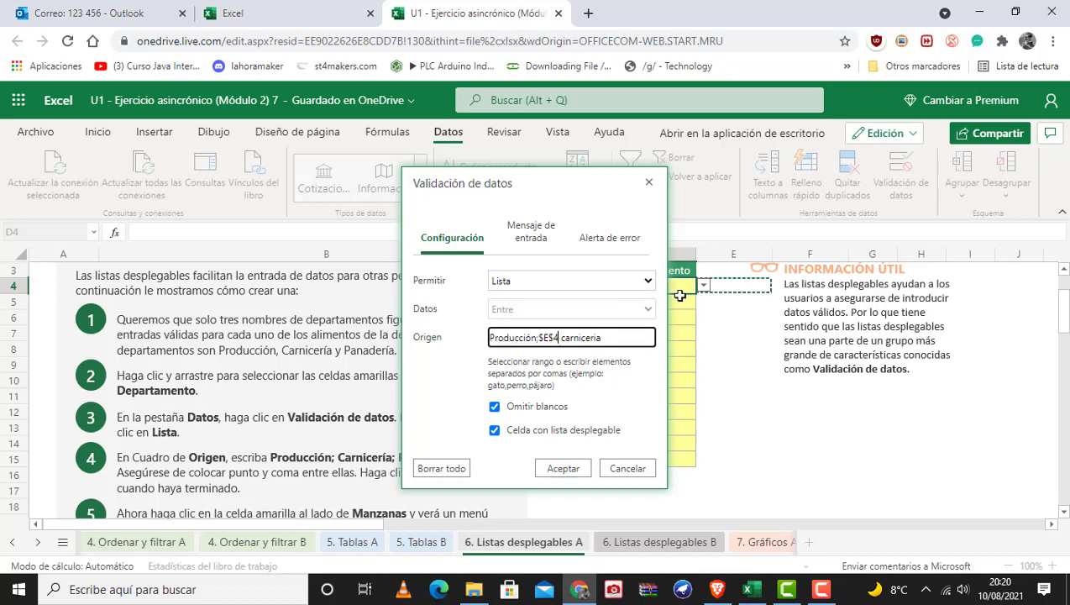
{"action": "key", "text": "Delete"}
{"action": "key", "text": "BackSpace"}
{"action": "key", "text": "BackSpace"}
{"action": "key", "text": "BackSpace"}
{"action": "key", "text": "BackSpace"}
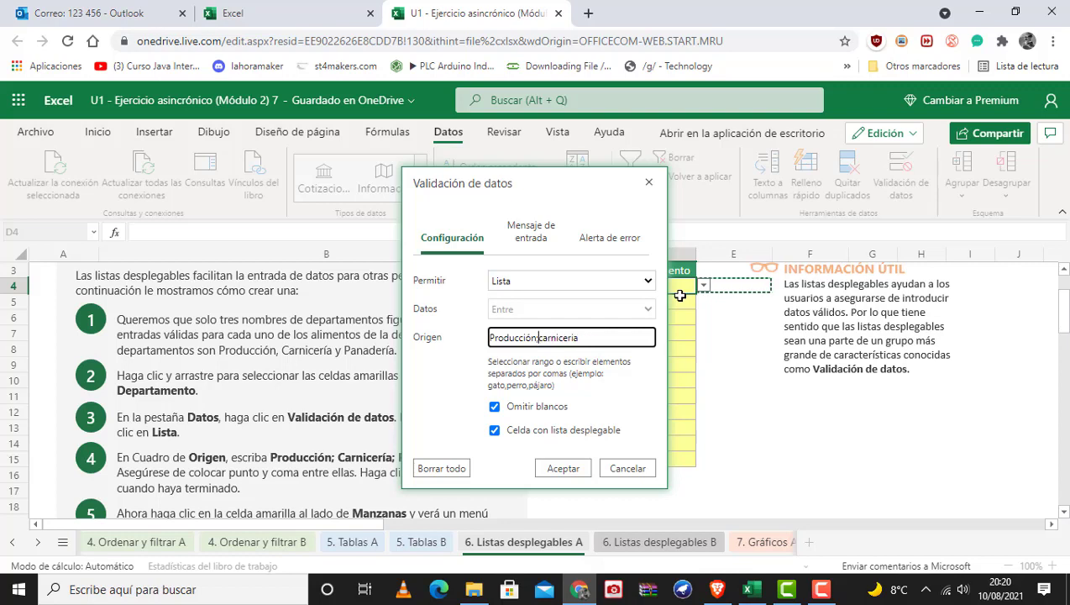
{"action": "type", "text": "C"}
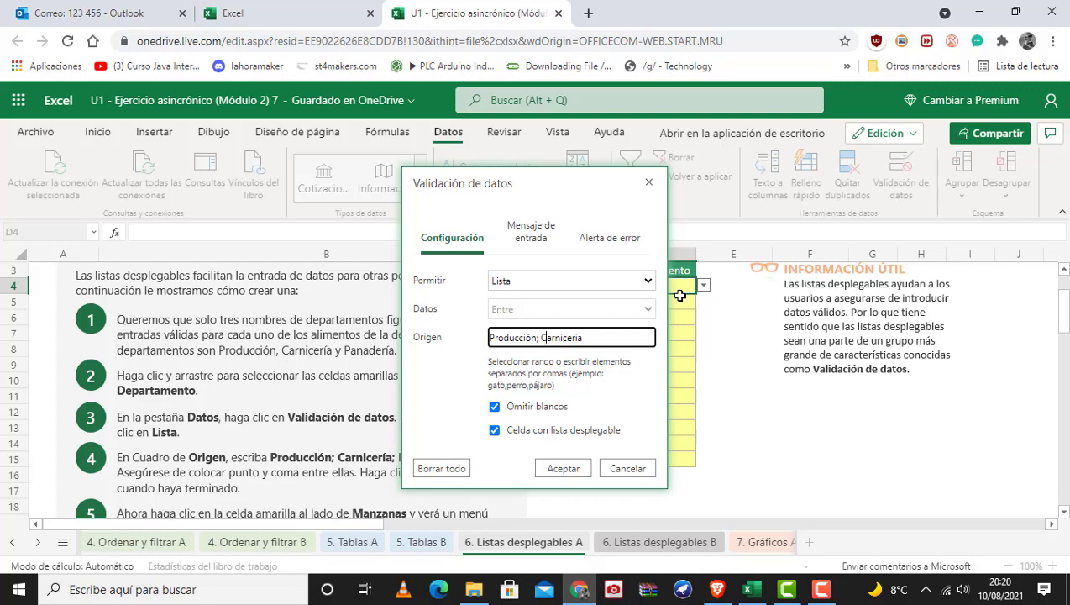
Step: Extend the source to "Producción; Carniceria; Panaderia" and apply the validation rule to D4
{"action": "left_click", "coordinate": [681, 295]}
{"action": "key", "text": "BackSpace"}
{"action": "key", "text": "BackSpace"}
{"action": "key", "text": "BackSpace"}
{"action": "key", "text": "BackSpace"}
{"action": "left_click", "coordinate": [603, 336]}
{"action": "left_click_drag", "start_coordinate": [606, 184], "coordinate": [737, 158]}
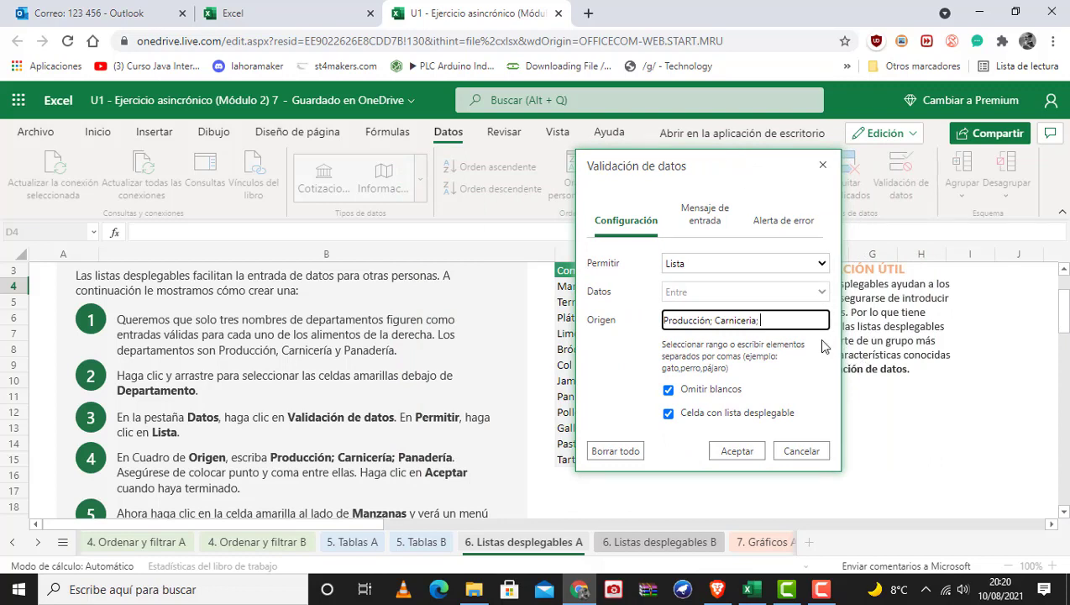
{"action": "type", "text": "Panaderia"}
{"action": "left_click", "coordinate": [728, 454]}
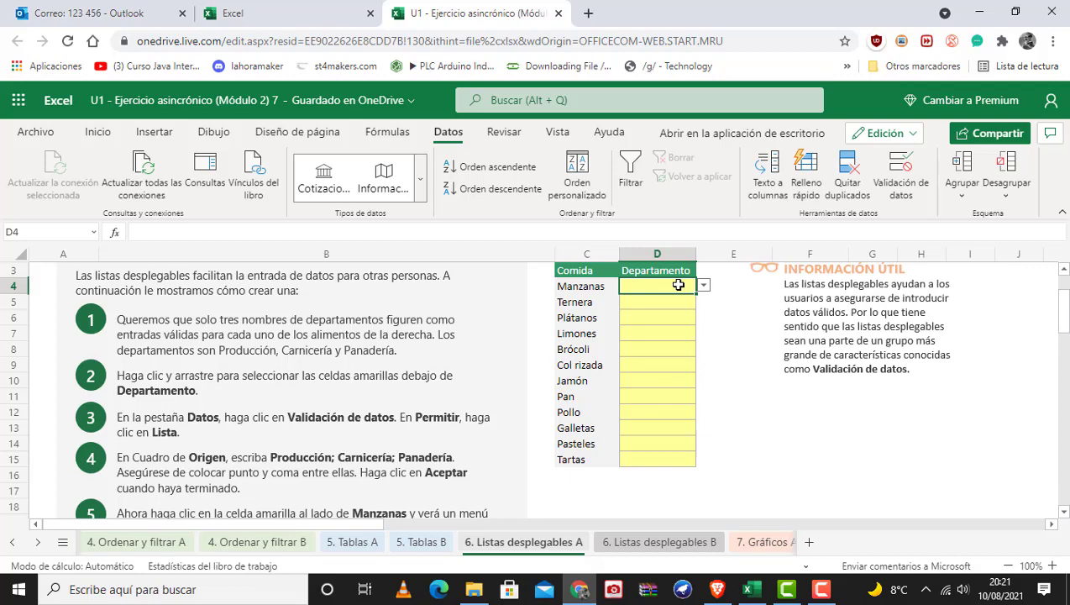
Step: Reopen D4's validation rule and re-enter its source as "Producción; Carniceria"
{"action": "left_click", "coordinate": [915, 185]}
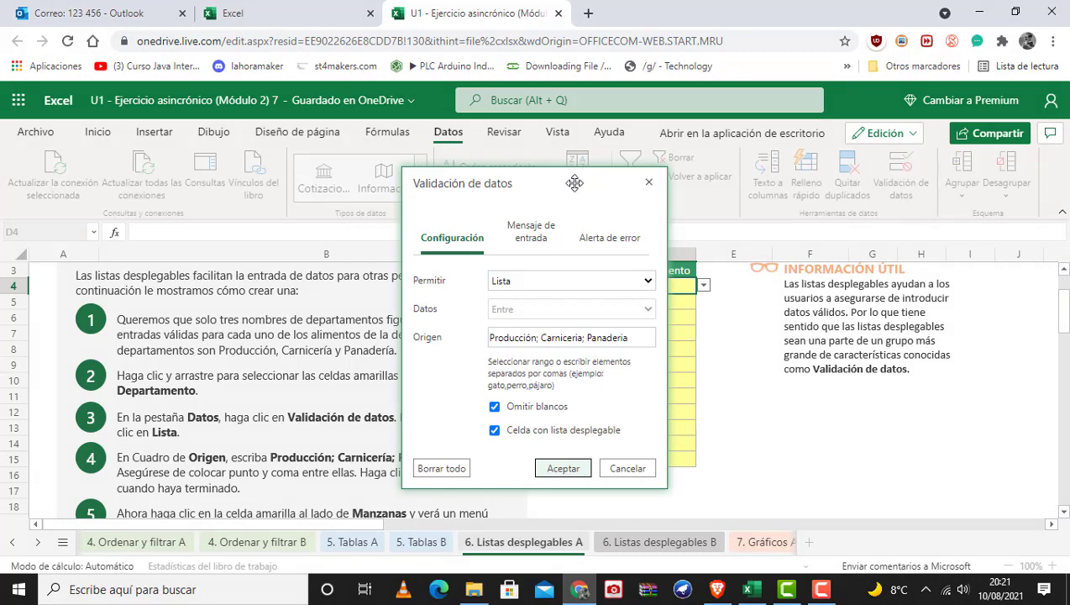
{"action": "left_click_drag", "start_coordinate": [575, 184], "coordinate": [742, 180]}
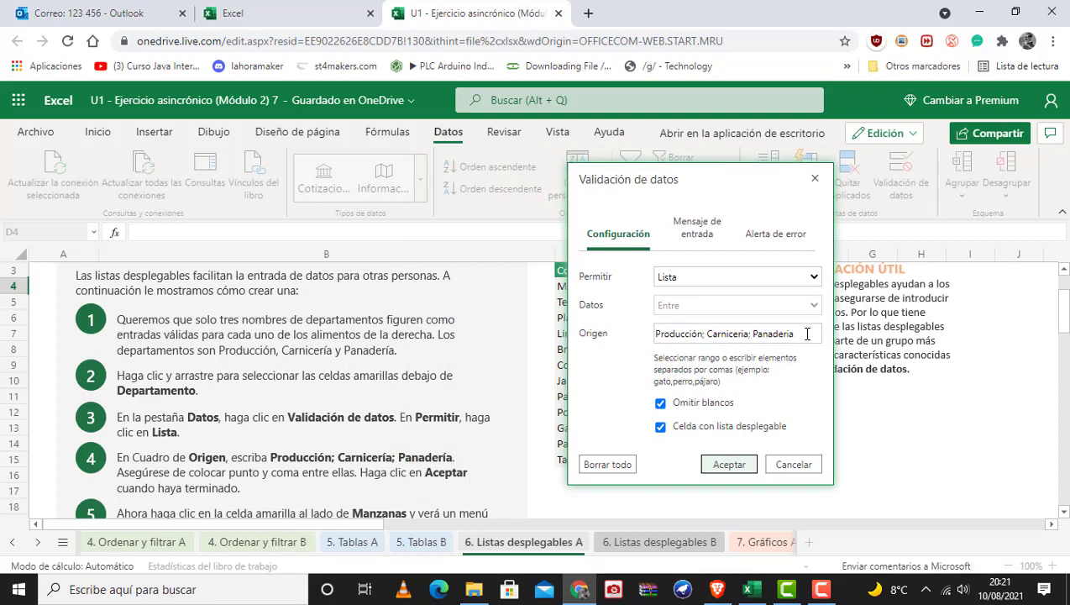
{"action": "triple_click", "coordinate": [806, 334]}
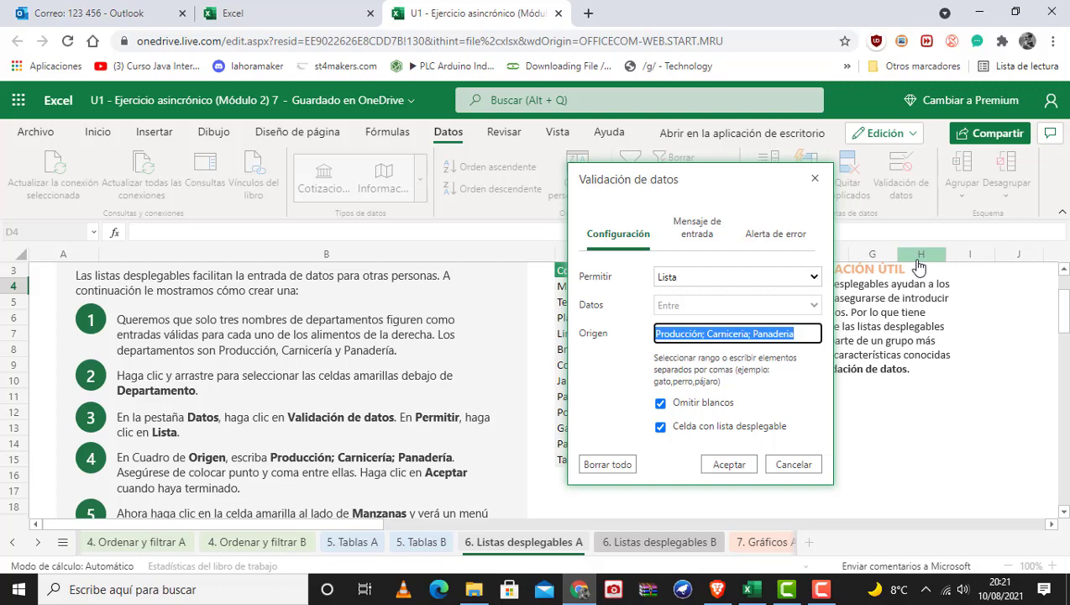
{"action": "type", "text": "=$E$4"}
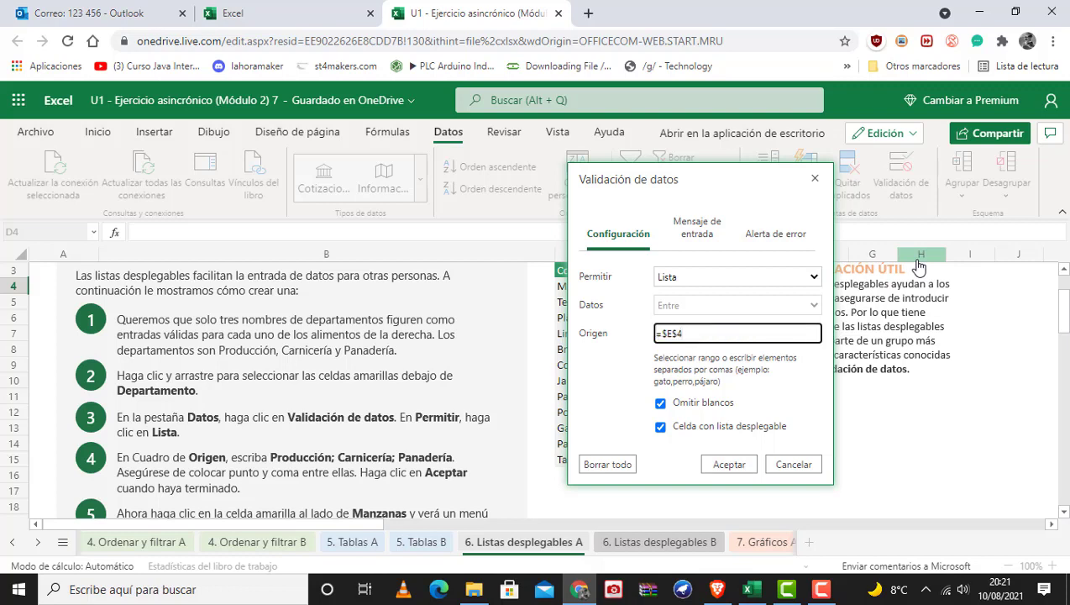
{"action": "key", "text": "BackSpace"}
{"action": "key", "text": "BackSpace"}
{"action": "key", "text": "BackSpace"}
{"action": "key", "text": "BackSpace"}
{"action": "key", "text": "BackSpace"}
{"action": "type", "text": "Producción; Carniceria"}
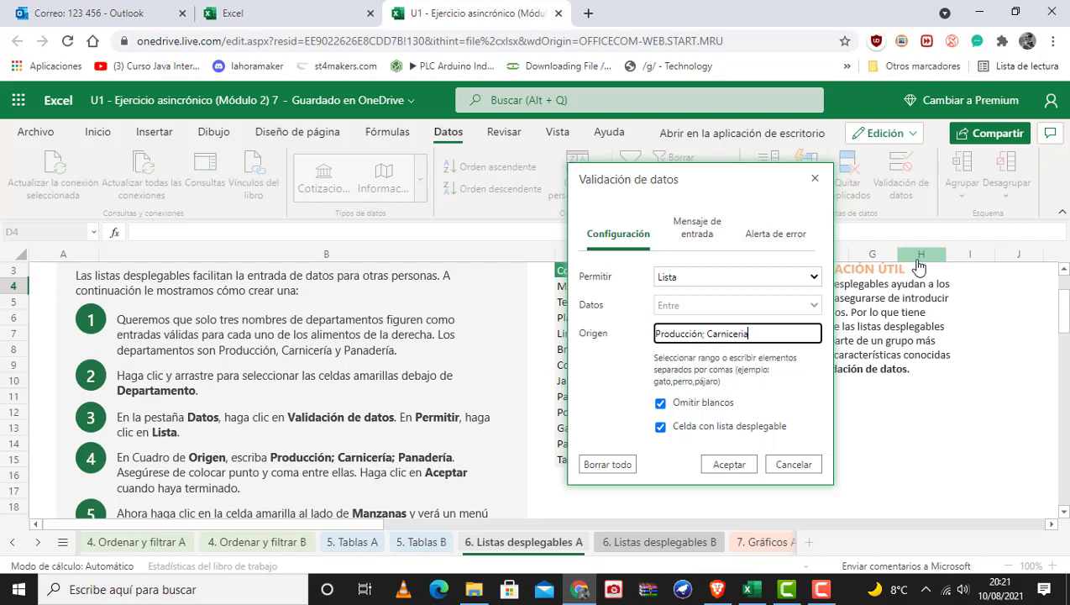
Step: Append "; Panaderia" to the source, apply the rule and pick the option offered by D4's drop-down list
{"action": "type", "text": "; Pana"}
{"action": "key", "text": "BackSpace"}
{"action": "key", "text": "BackSpace"}
{"action": "key", "text": "BackSpace"}
{"action": "key", "text": "BackSpace"}
{"action": "type", "text": "Panaderia"}
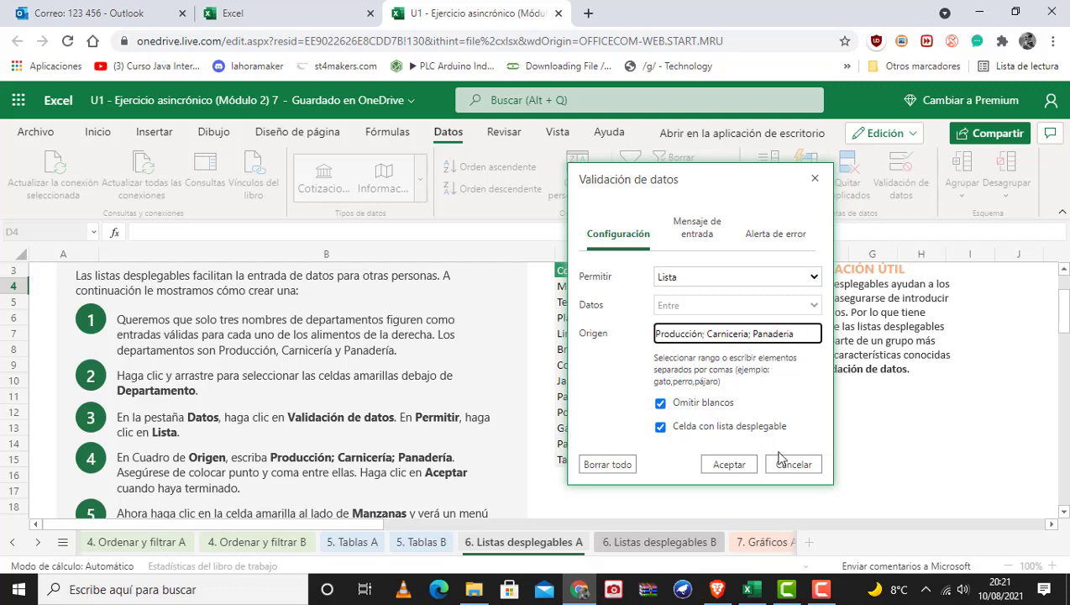
{"action": "left_click", "coordinate": [740, 467]}
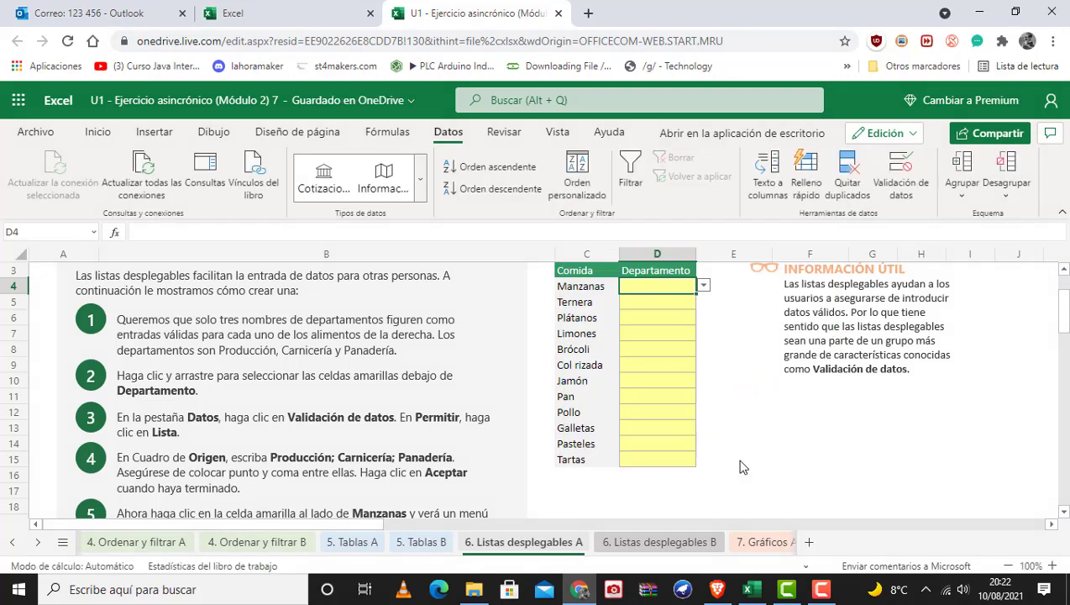
{"action": "left_click", "coordinate": [705, 287]}
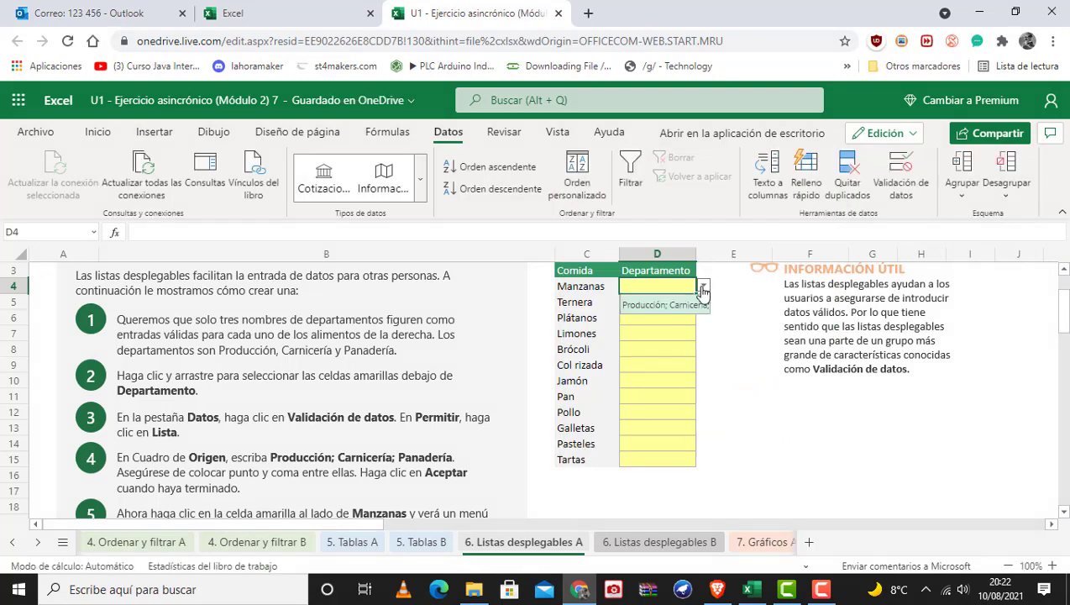
{"action": "left_click", "coordinate": [669, 303]}
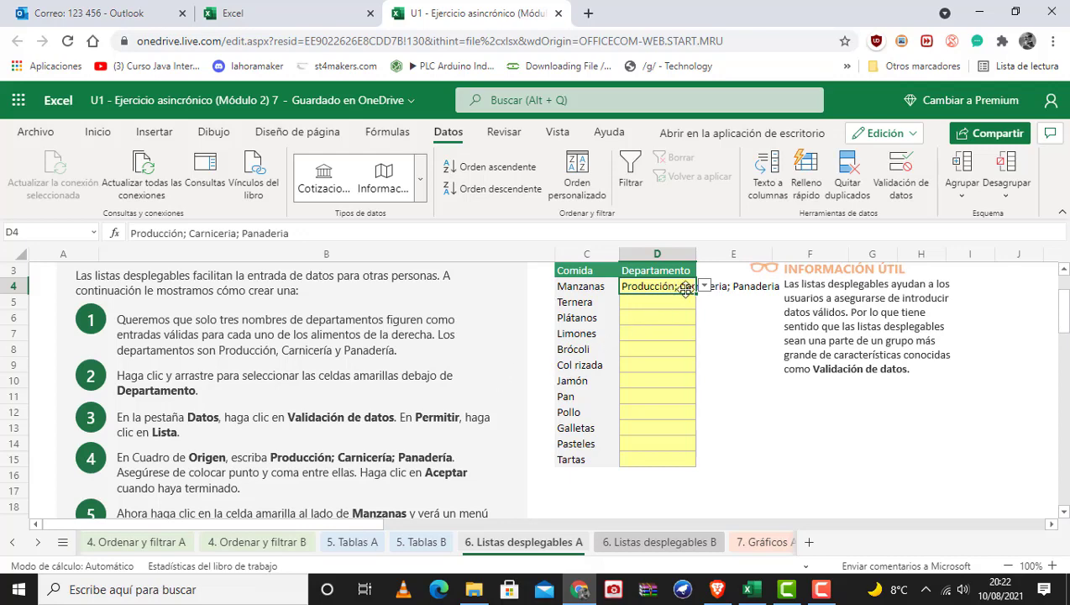
{"action": "left_click", "coordinate": [902, 186]}
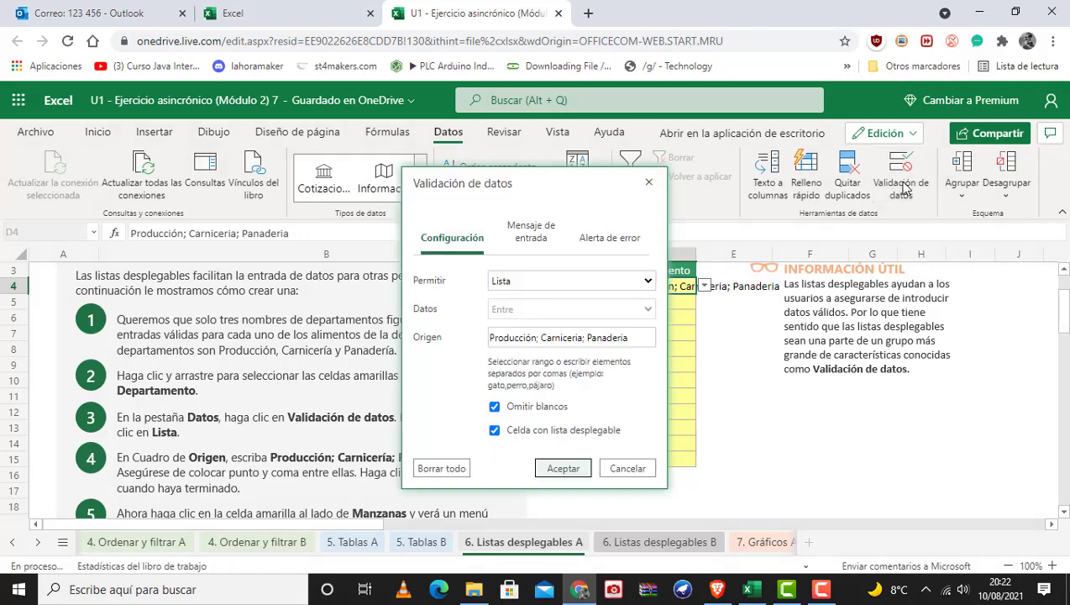
{"action": "left_click", "coordinate": [540, 337]}
{"action": "key", "text": "BackSpace"}
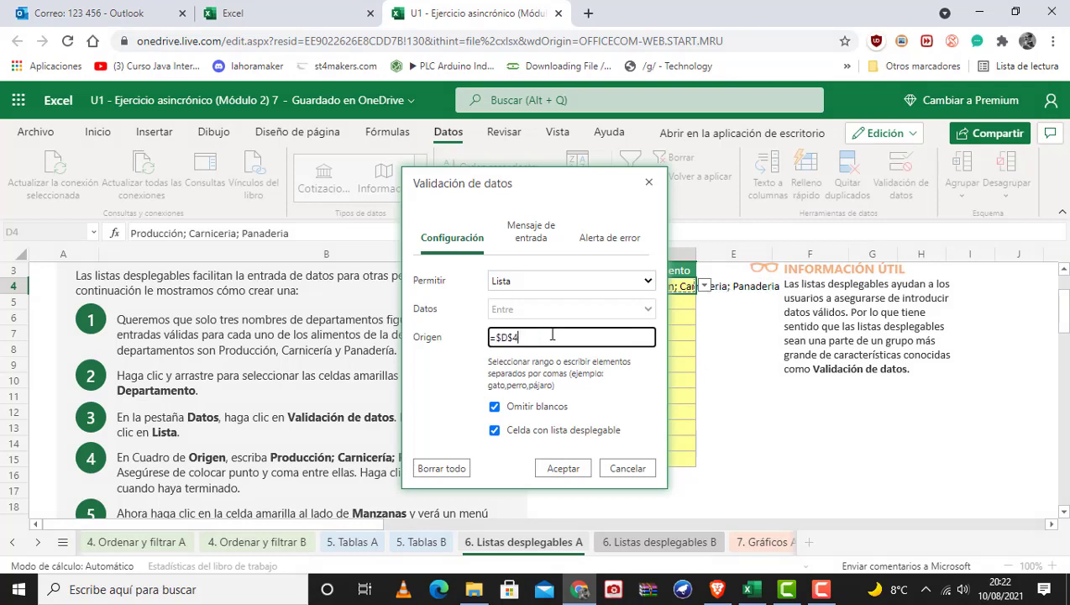
{"action": "key", "text": "BackSpace"}
{"action": "key", "text": "BackSpace"}
{"action": "key", "text": "BackSpace"}
{"action": "key", "text": "BackSpace"}
{"action": "key", "text": "BackSpace"}
{"action": "key", "text": "Escape"}
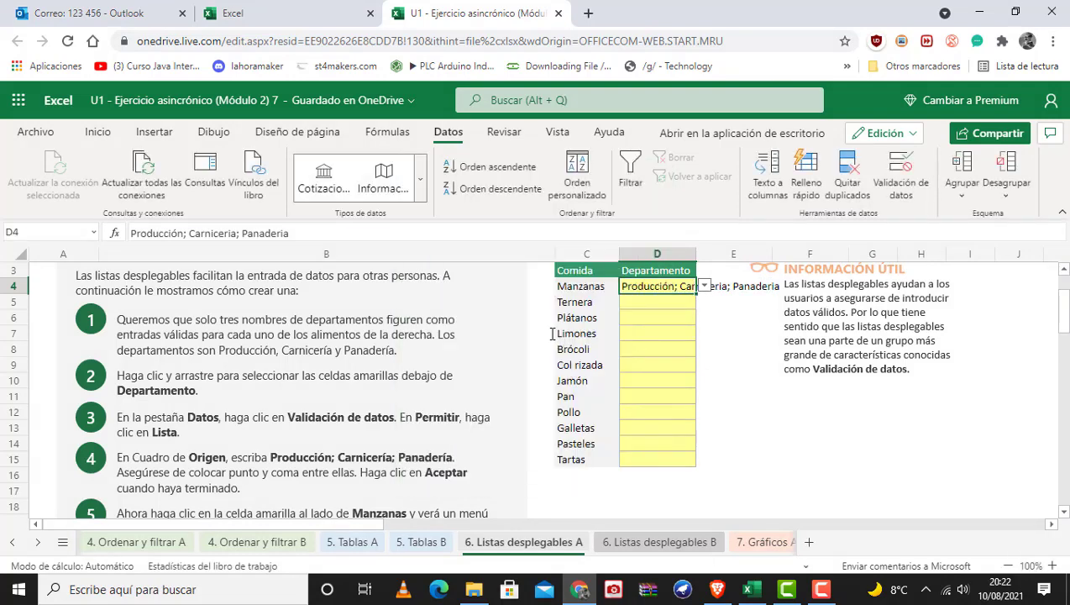
Step: Review the allowed data types, input message and error alert settings of D4's validation rule
{"action": "left_click", "coordinate": [902, 183]}
{"action": "left_click", "coordinate": [544, 282]}
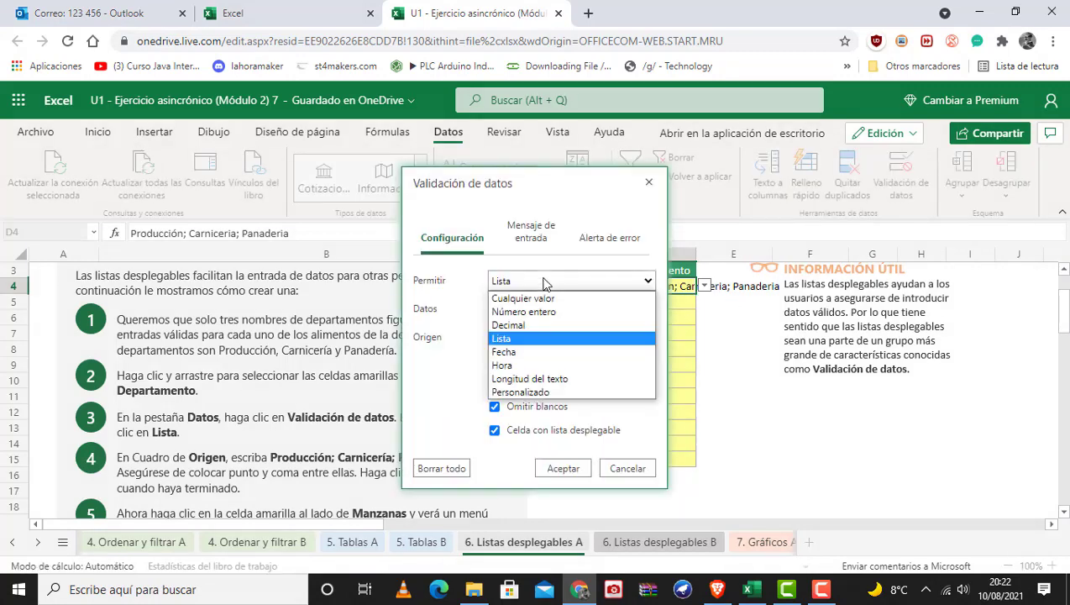
{"action": "left_click", "coordinate": [525, 232]}
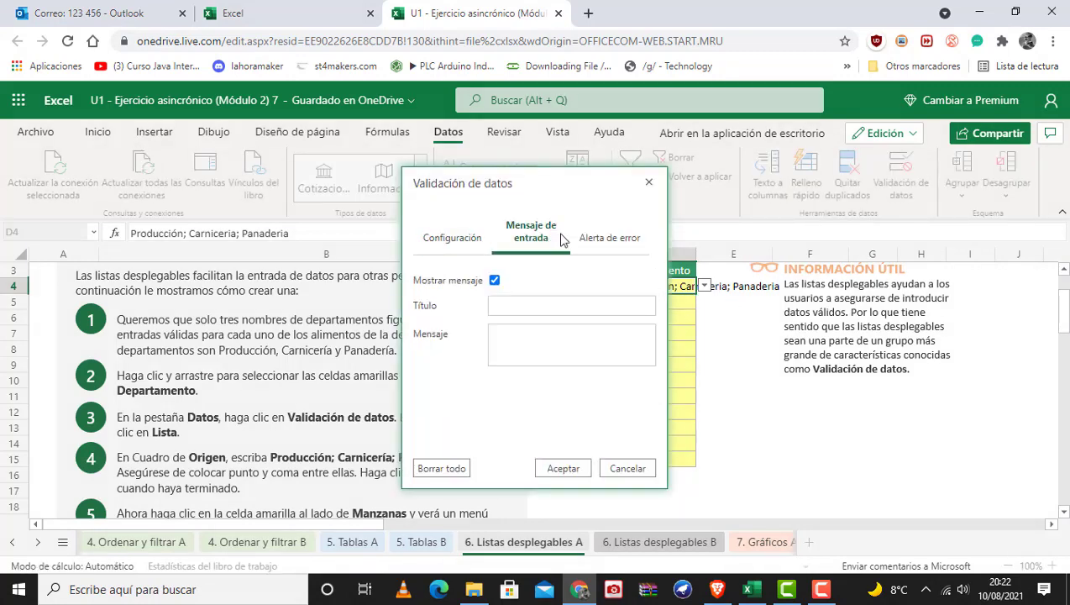
{"action": "left_click", "coordinate": [594, 239]}
{"action": "left_click", "coordinate": [472, 242]}
{"action": "left_click", "coordinate": [552, 278]}
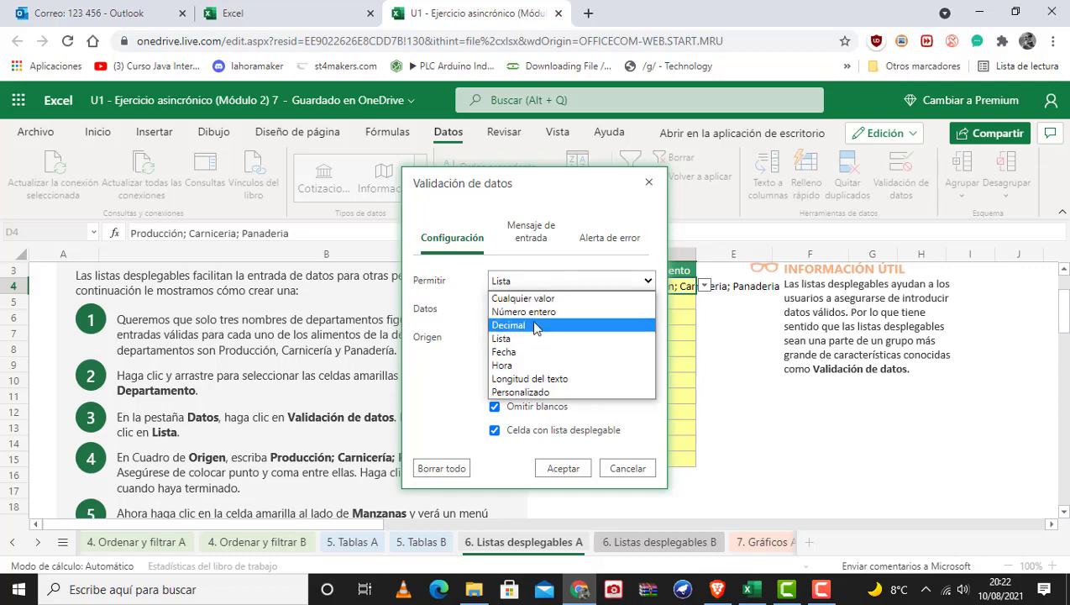
{"action": "left_click", "coordinate": [535, 350]}
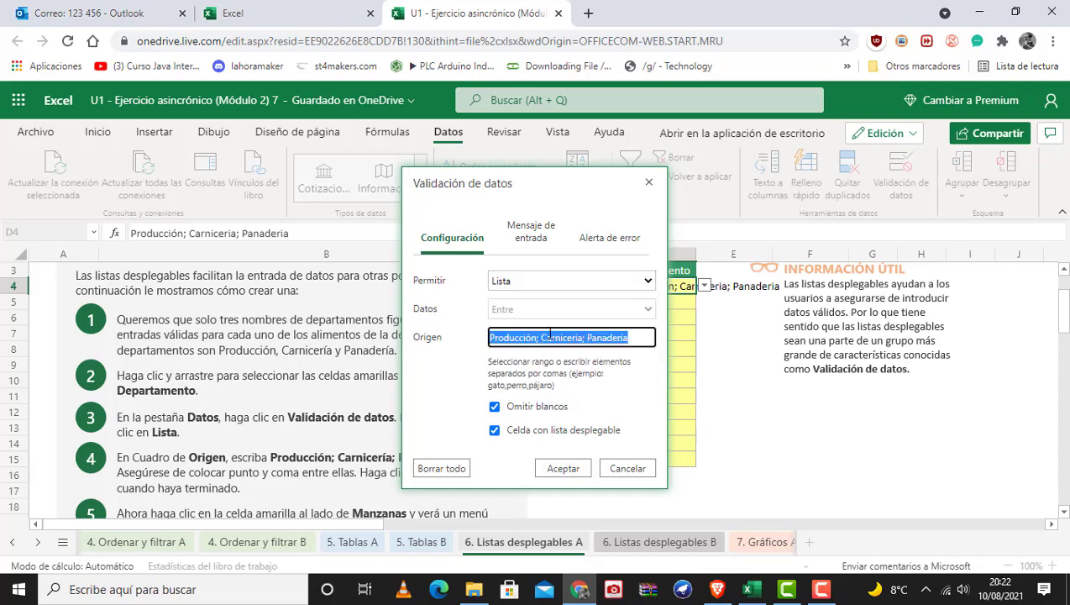
Step: Replace the semicolons in the source of D4's validation rule with commas between Producción, Carniceria and Panaderia, and apply the rule
{"action": "triple_click", "coordinate": [539, 336]}
{"action": "left_click", "coordinate": [542, 337]}
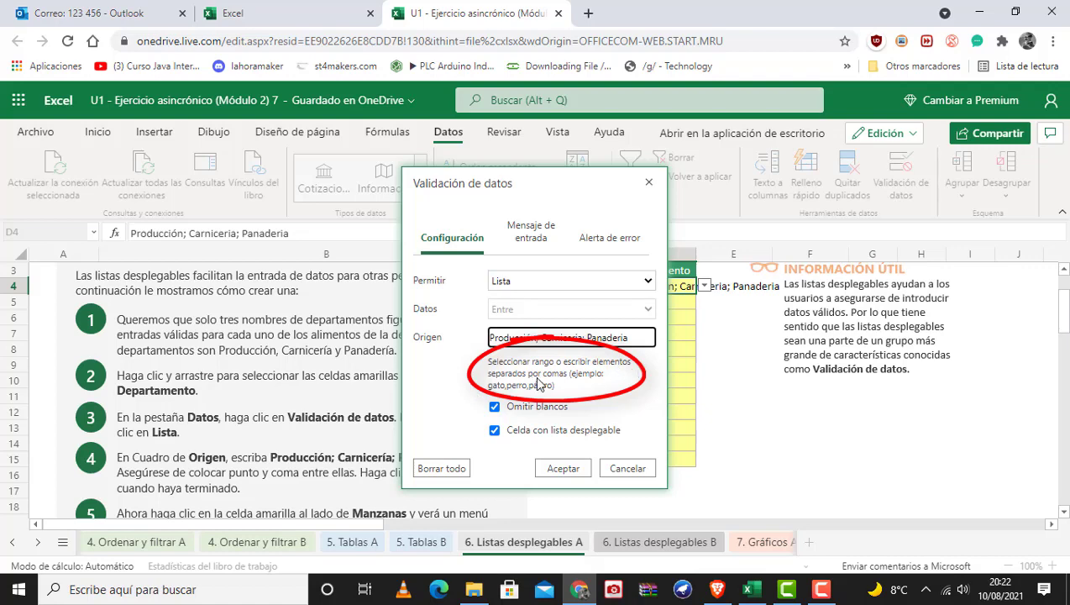
{"action": "left_click_drag", "start_coordinate": [565, 375], "coordinate": [515, 380]}
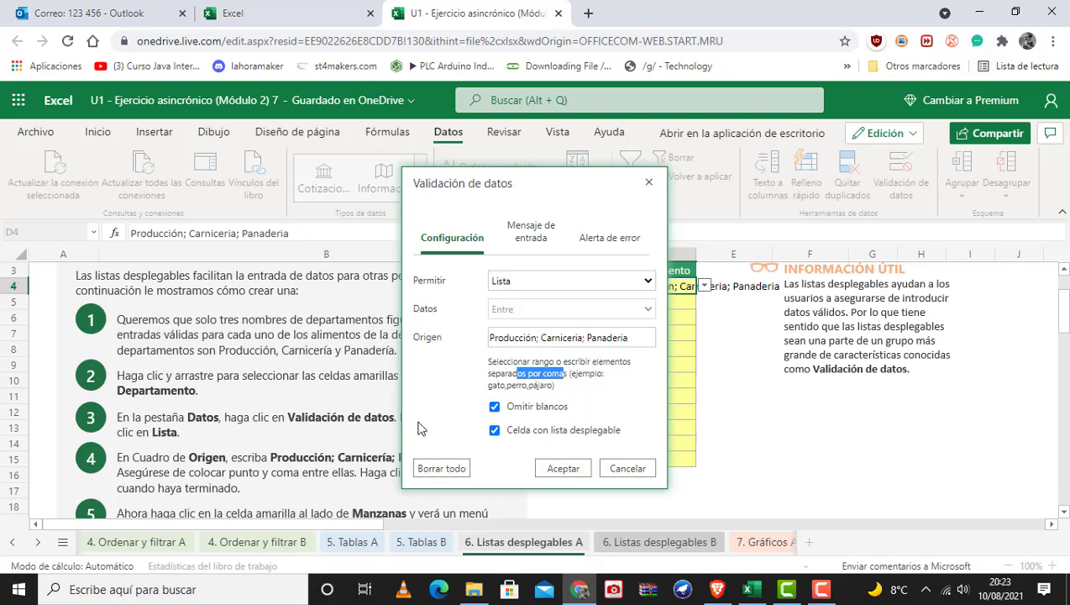
{"action": "left_click", "coordinate": [532, 340]}
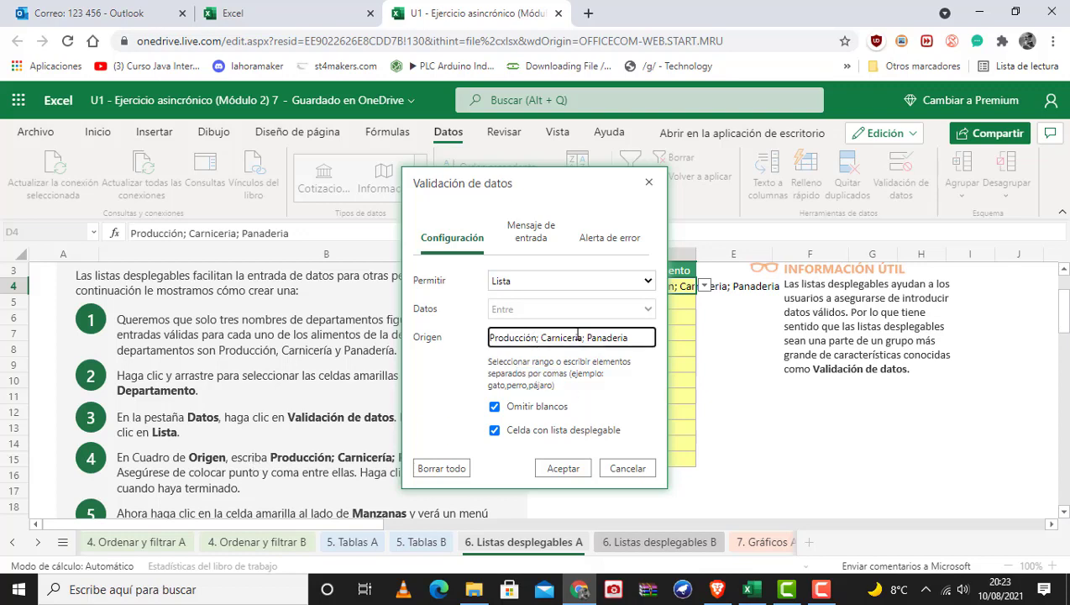
{"action": "type", "text": ";"}
{"action": "left_click", "coordinate": [581, 337]}
{"action": "left_click", "coordinate": [557, 471]}
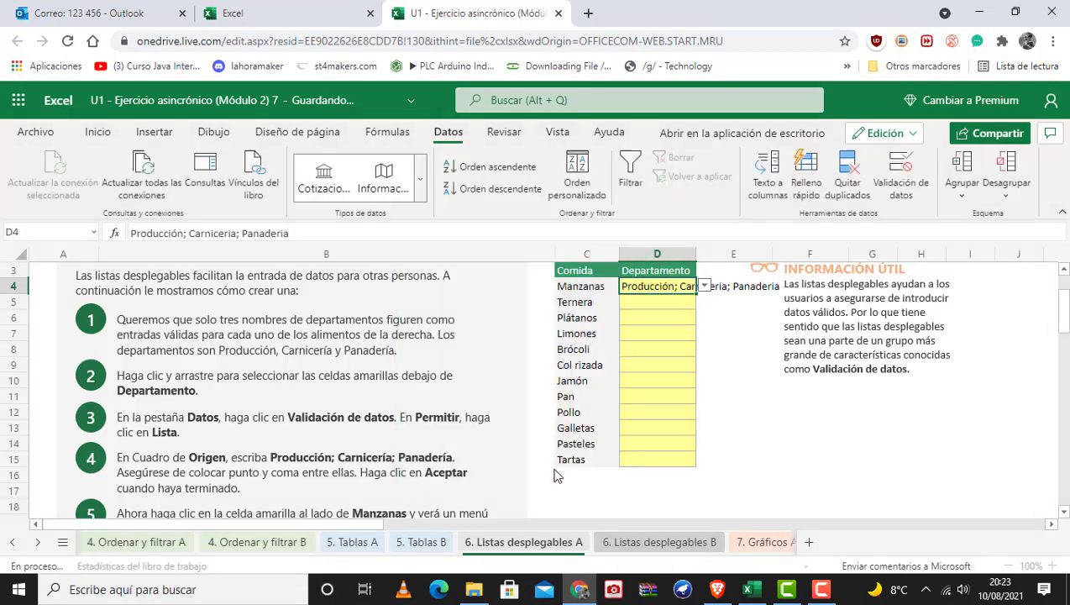
Step: Try Carniceria from the drop-down list in D4, then set the department for Manzanas to Producción
{"action": "left_click", "coordinate": [704, 286]}
{"action": "left_click", "coordinate": [656, 325]}
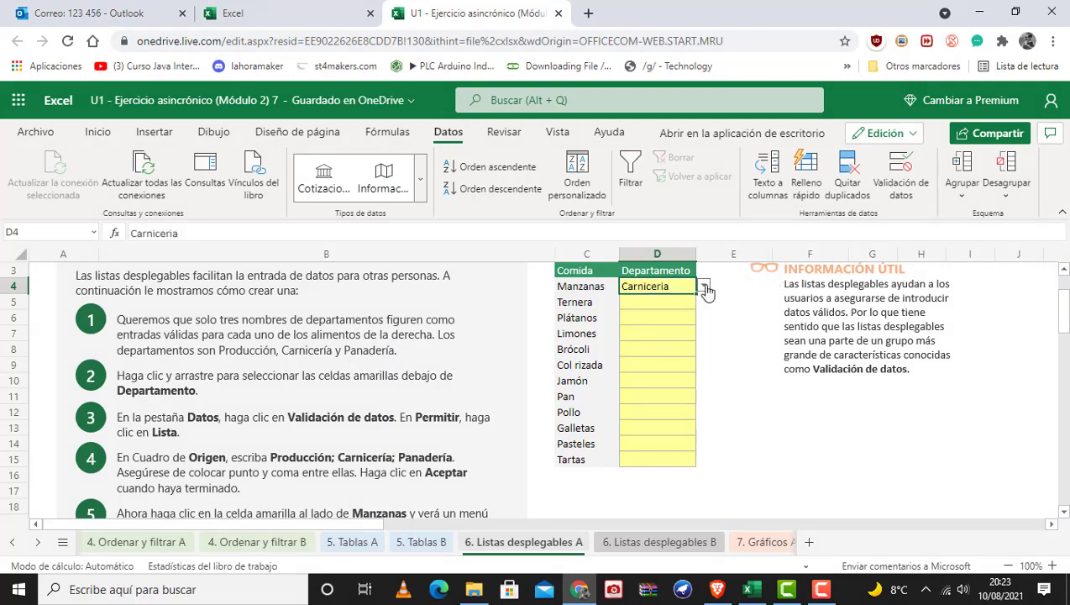
{"action": "left_click", "coordinate": [705, 286]}
{"action": "left_click", "coordinate": [659, 305]}
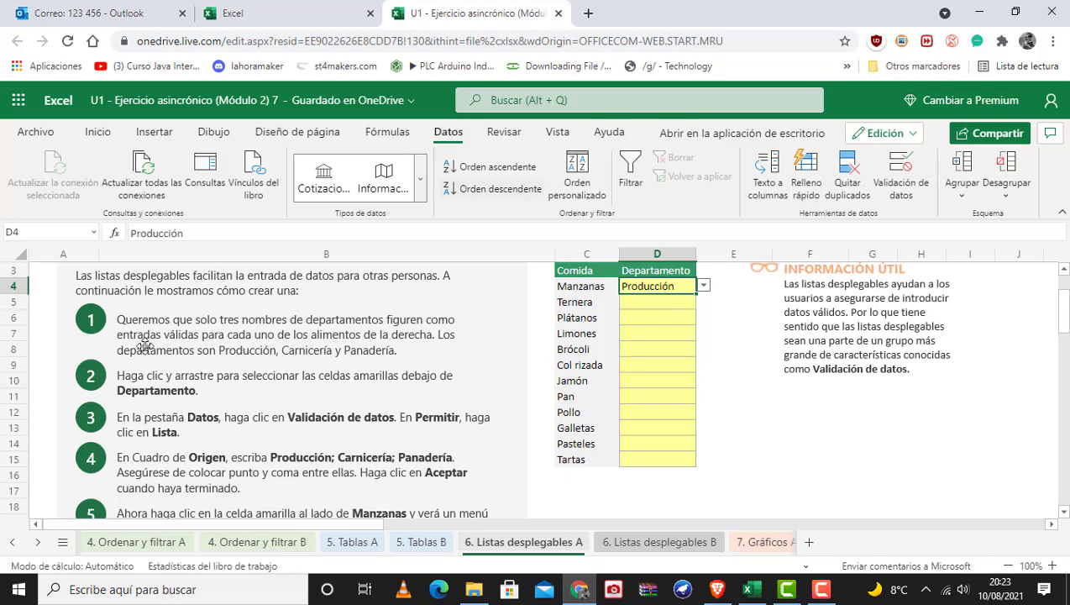
Step: Read the remaining exercise instructions and check the department options in D4's drop-down list
{"action": "left_click", "coordinate": [377, 392]}
{"action": "scroll", "coordinate": [377, 392], "scroll_direction": "down", "scroll_amount": 2}
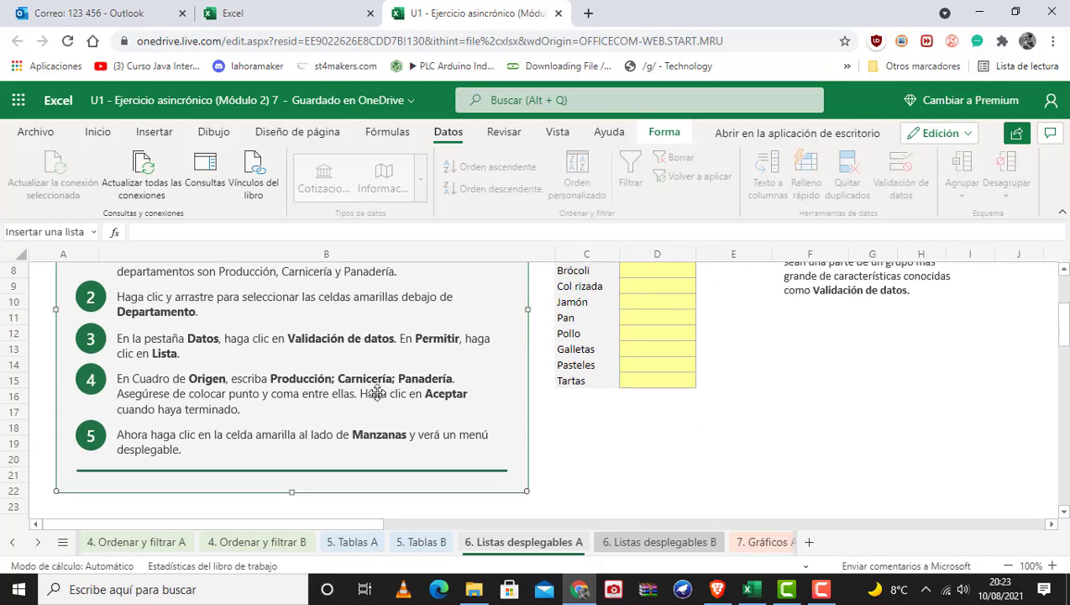
{"action": "scroll", "coordinate": [377, 392], "scroll_direction": "up", "scroll_amount": 2}
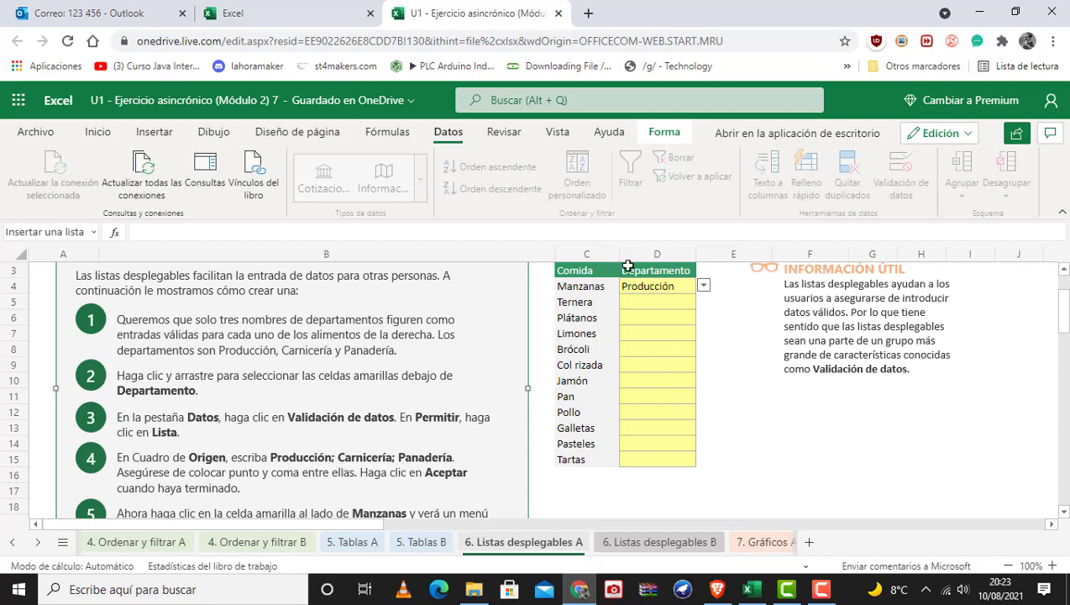
{"action": "left_click", "coordinate": [671, 287]}
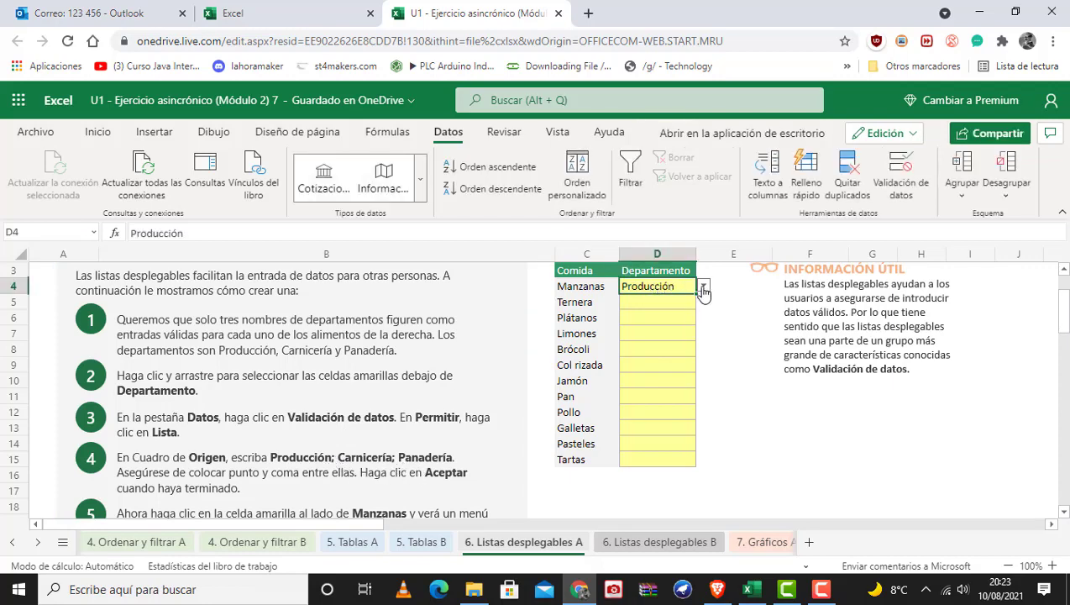
{"action": "left_click", "coordinate": [703, 286]}
{"action": "left_click", "coordinate": [668, 287]}
{"action": "left_click", "coordinate": [703, 287]}
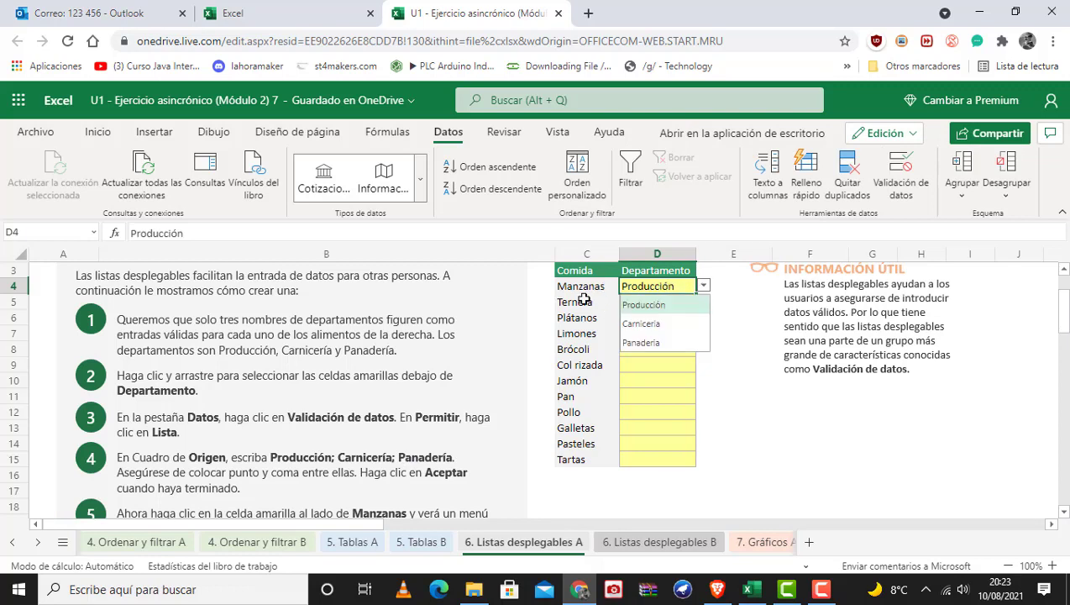
{"action": "left_click", "coordinate": [704, 286]}
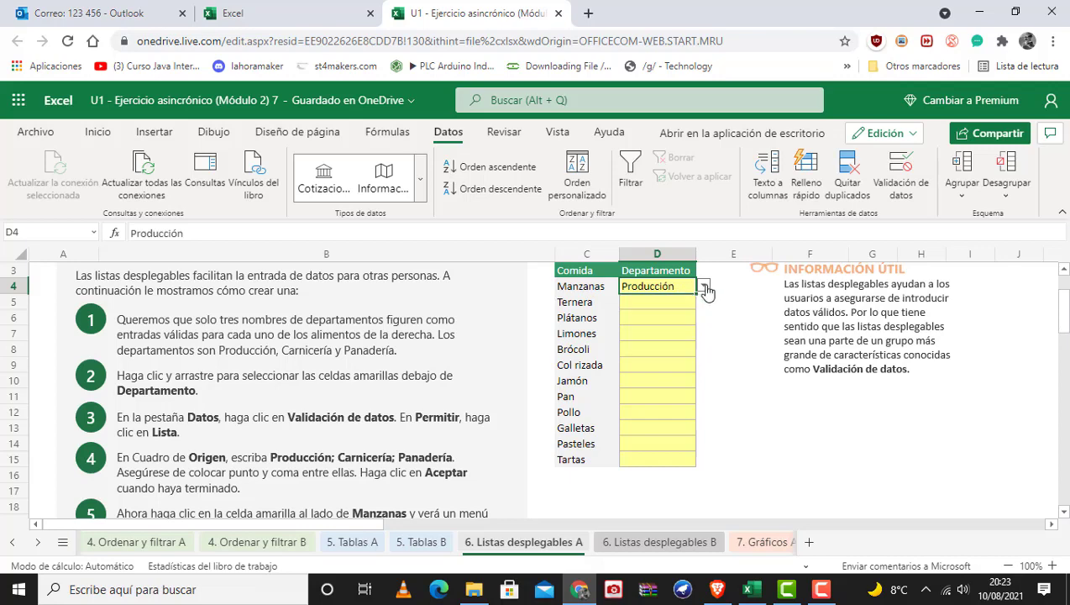
Step: Check the yellow department cells below D4 for a drop-down list
{"action": "left_click", "coordinate": [672, 305]}
{"action": "left_click", "coordinate": [666, 318]}
{"action": "left_click_drag", "start_coordinate": [666, 335], "coordinate": [667, 348]}
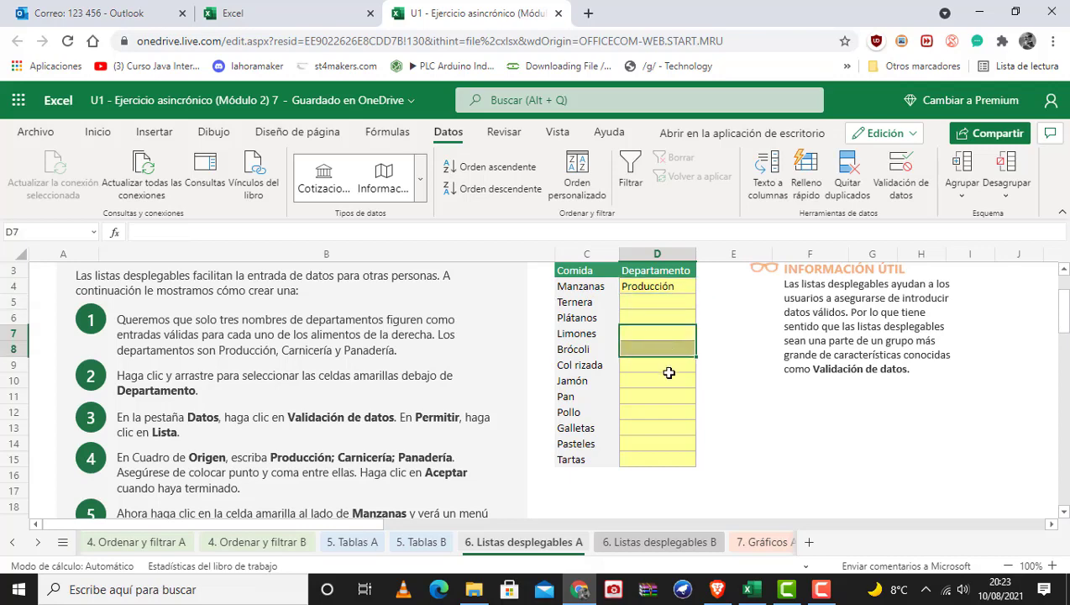
{"action": "left_click", "coordinate": [668, 374]}
{"action": "left_click", "coordinate": [669, 396]}
{"action": "left_click_drag", "start_coordinate": [670, 414], "coordinate": [671, 428]}
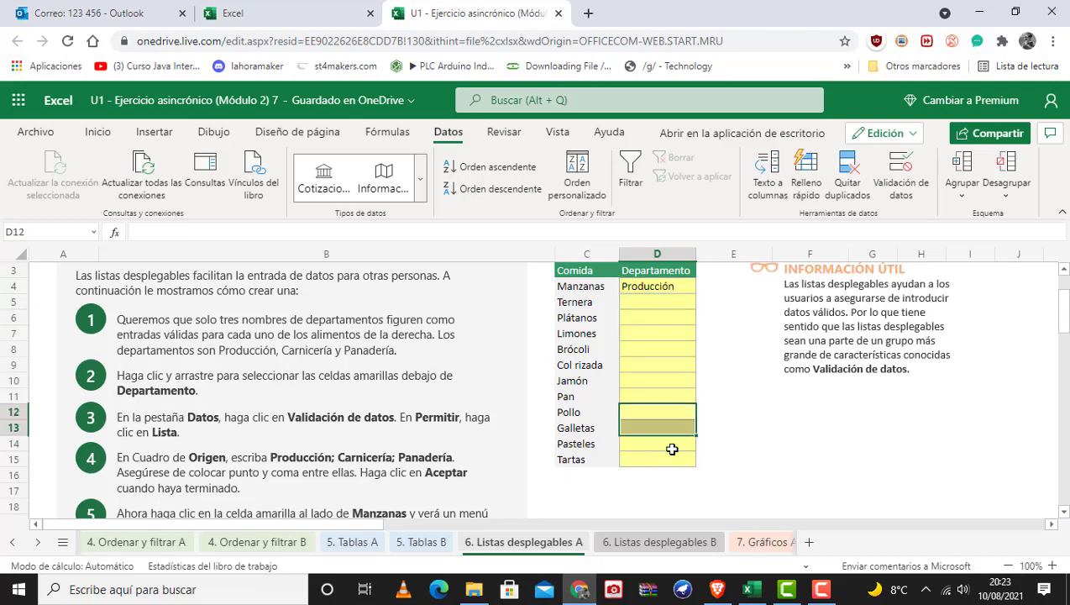
Step: Fill D4 with its department and drop-down list down through D15, the Tartas row
{"action": "left_click", "coordinate": [659, 287]}
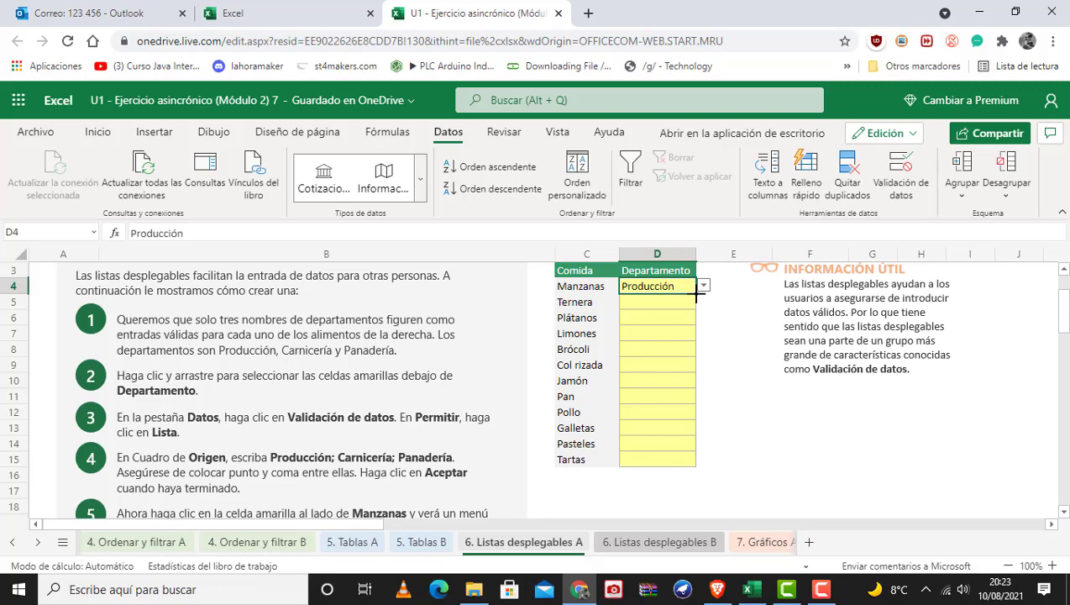
{"action": "left_click_drag", "start_coordinate": [696, 295], "coordinate": [681, 454]}
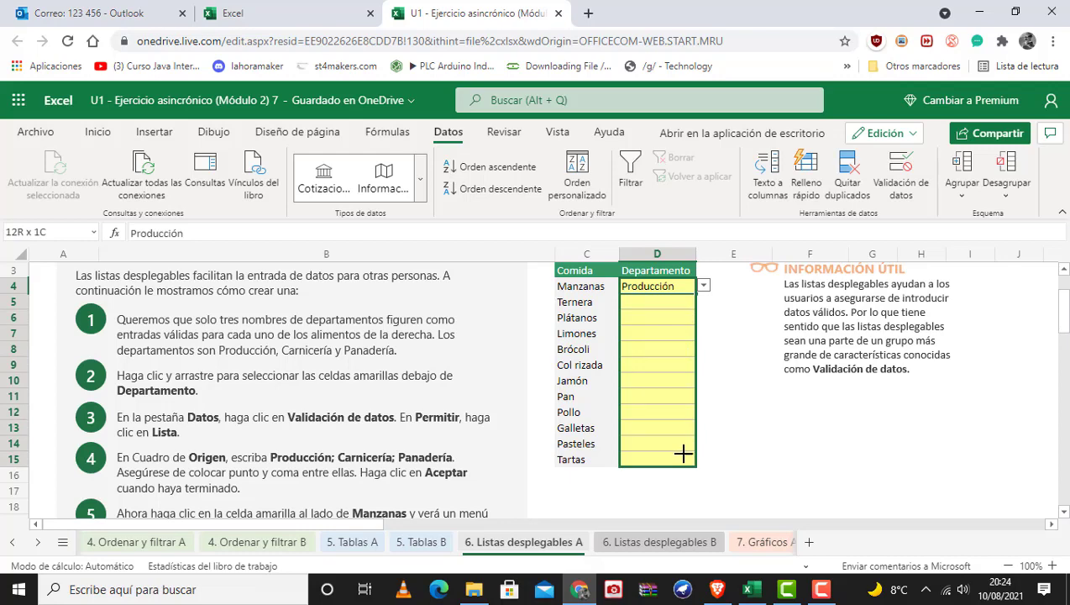
{"action": "key", "text": "ctrl+d"}
{"action": "left_click", "coordinate": [743, 358]}
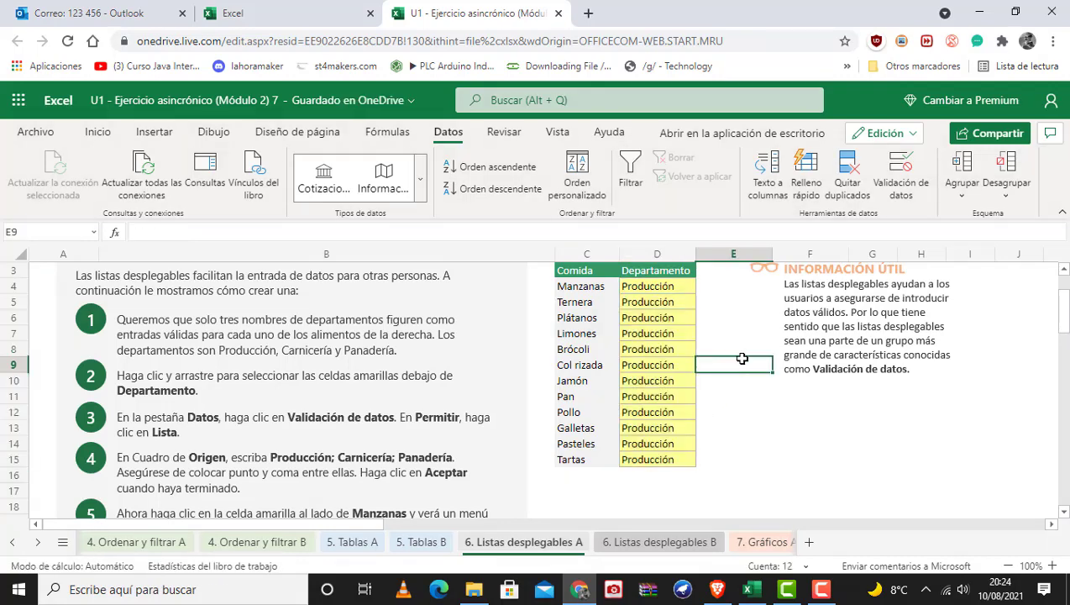
Step: Check the drop-down options in the department cells for Manzanas, Jamón and Tartas
{"action": "left_click", "coordinate": [668, 289]}
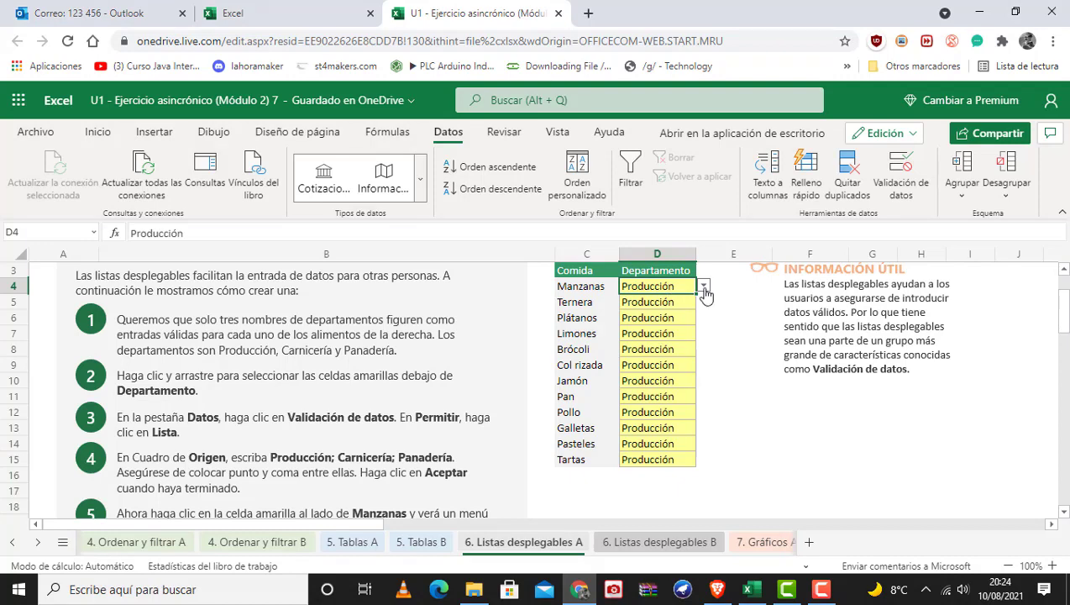
{"action": "left_click", "coordinate": [704, 288]}
{"action": "left_click", "coordinate": [657, 380]}
{"action": "left_click", "coordinate": [704, 382]}
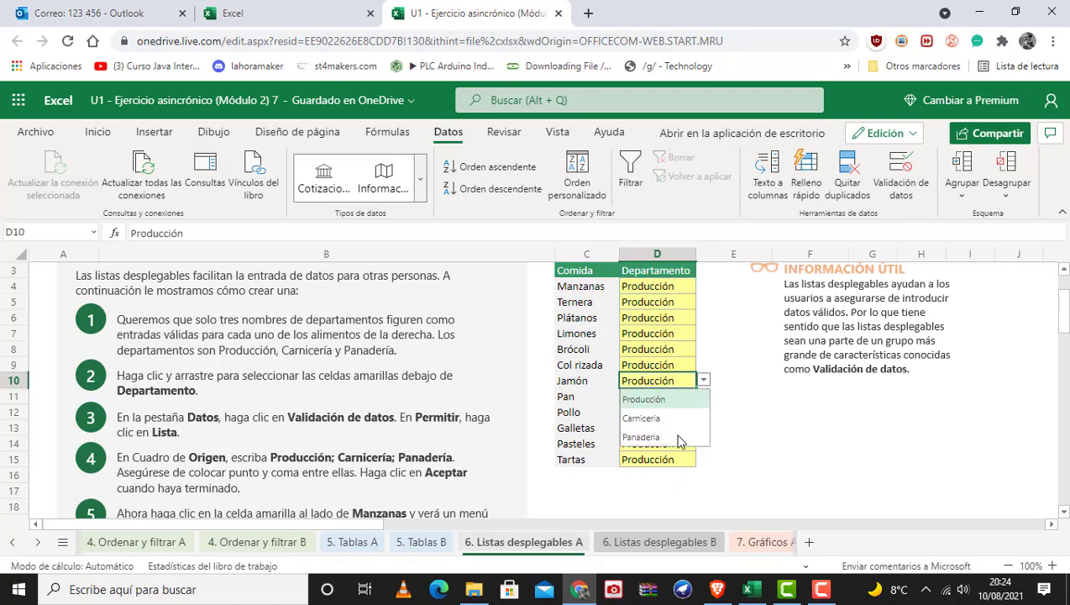
{"action": "left_click", "coordinate": [652, 468]}
{"action": "left_click", "coordinate": [703, 459]}
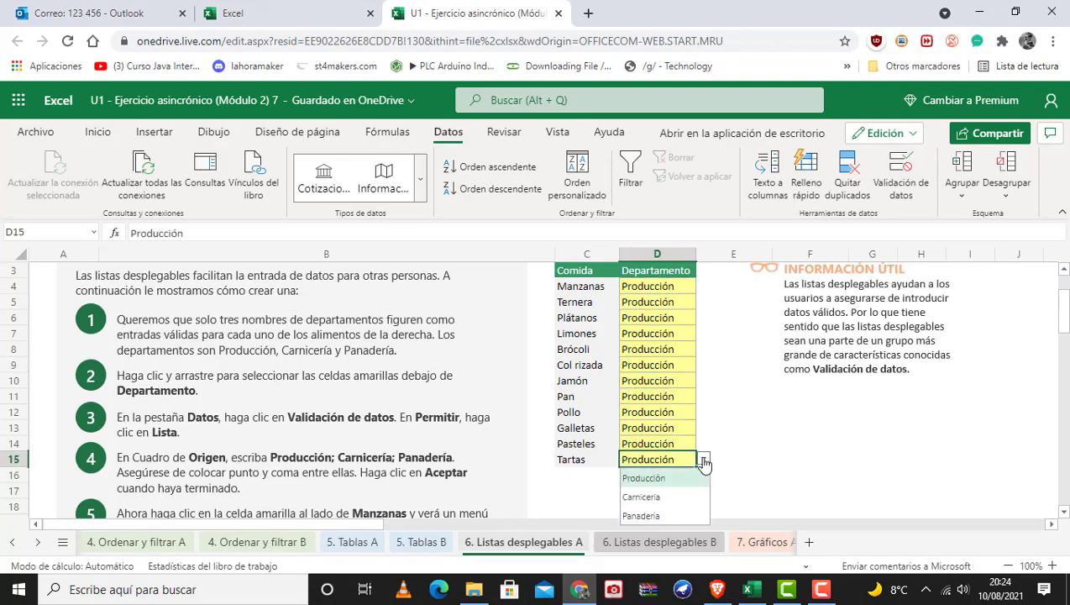
Step: Check the department drop-down list for Plátanos, select the Galletas department cell, and look over the completed exercise sheet
{"action": "left_click", "coordinate": [669, 316]}
{"action": "left_click", "coordinate": [704, 317]}
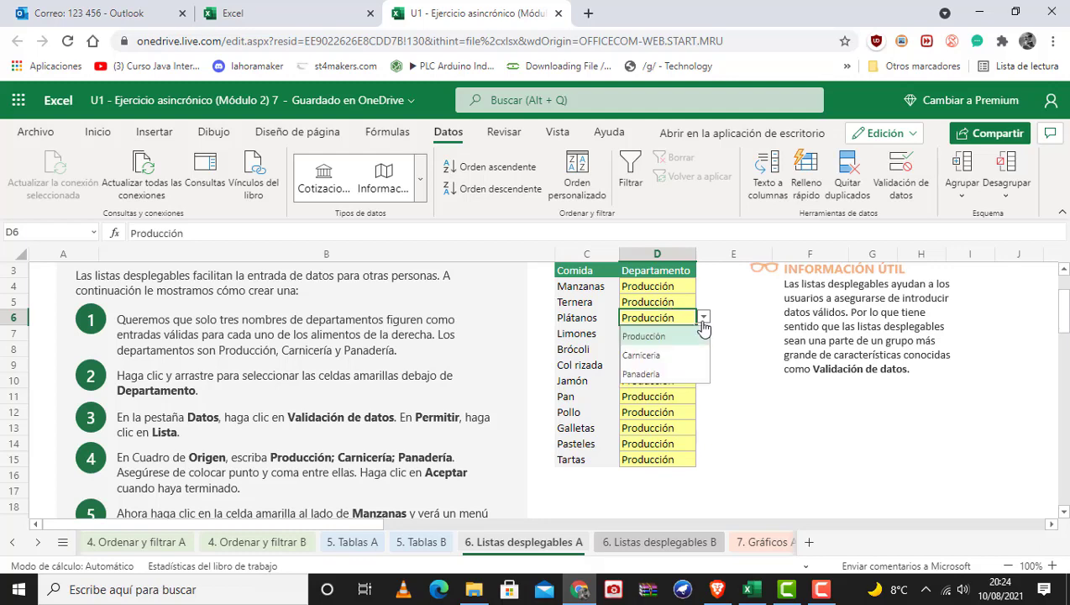
{"action": "left_click", "coordinate": [652, 426]}
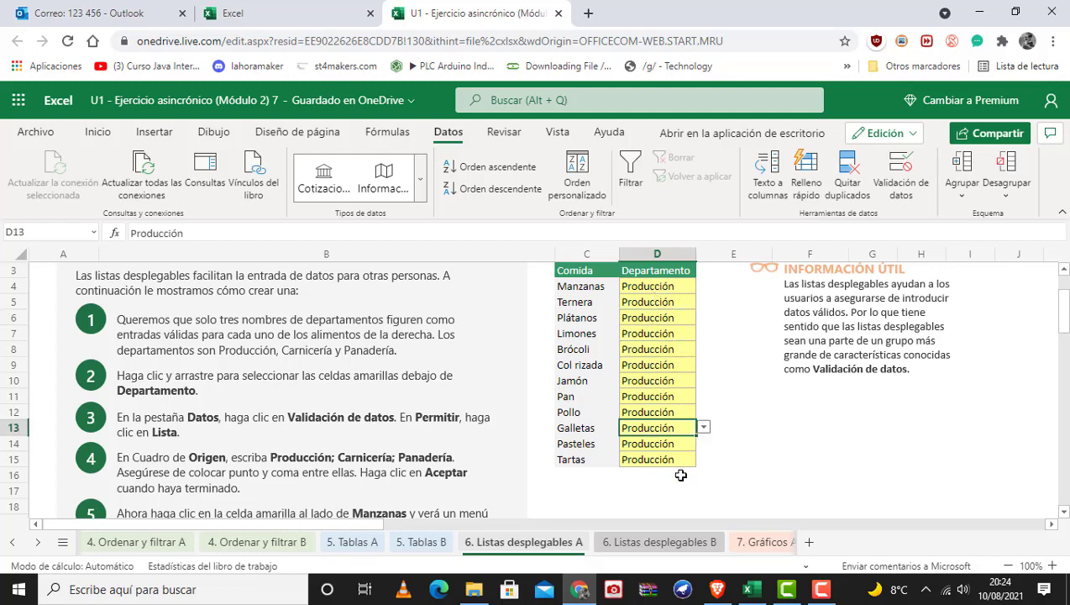
{"action": "left_click", "coordinate": [710, 339]}
{"action": "scroll", "coordinate": [710, 339], "scroll_direction": "down", "scroll_amount": 10}
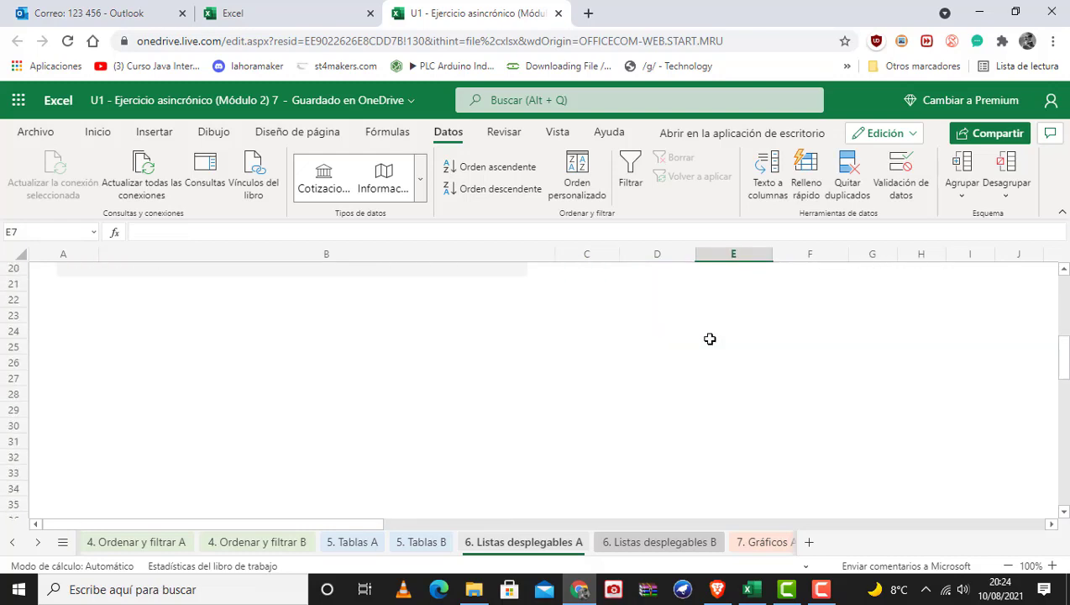
{"action": "scroll", "coordinate": [710, 339], "scroll_direction": "up", "scroll_amount": 10}
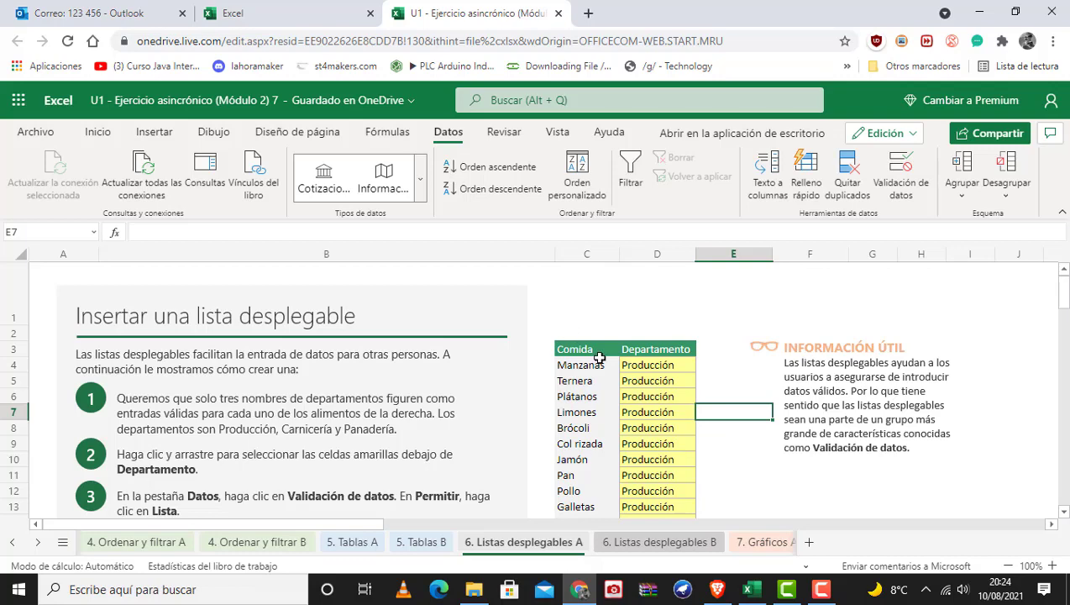
{"action": "scroll", "coordinate": [351, 342], "scroll_direction": "down", "scroll_amount": 4}
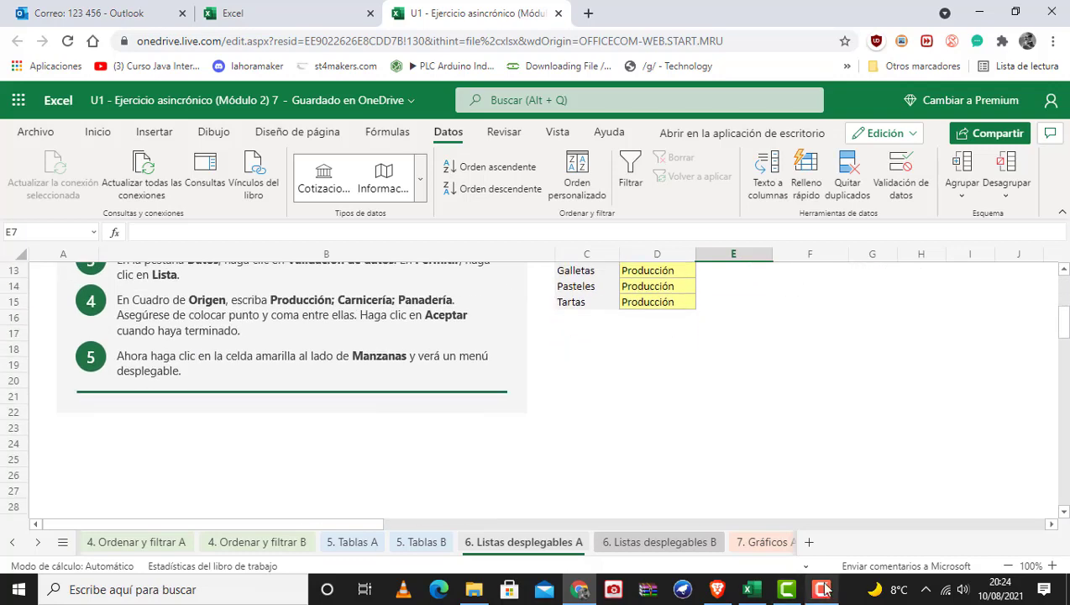
Step: Open the 7. Gráficos A sheet and read its instructions for making a column chart from the attendance table
{"action": "left_click", "coordinate": [764, 542]}
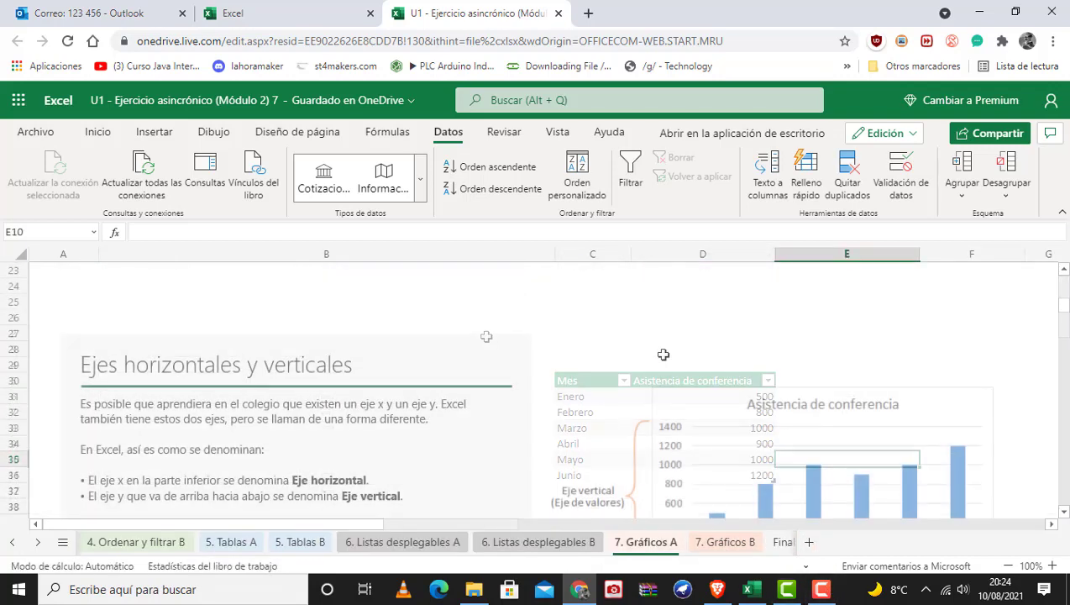
{"action": "scroll", "coordinate": [663, 355], "scroll_direction": "down", "scroll_amount": 4}
{"action": "scroll", "coordinate": [673, 347], "scroll_direction": "up", "scroll_amount": 2}
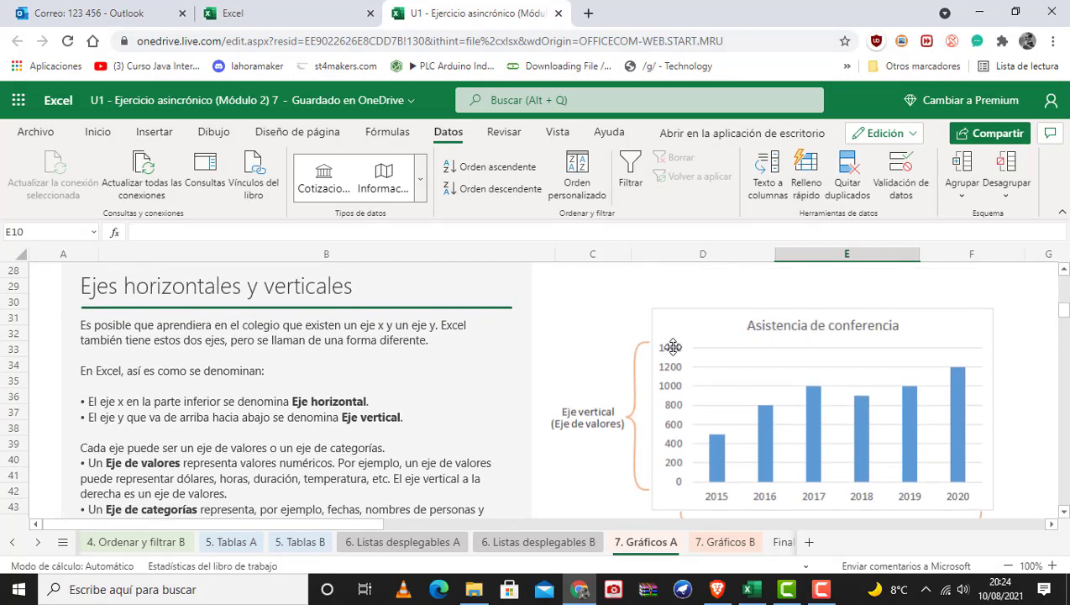
{"action": "scroll", "coordinate": [807, 389], "scroll_direction": "up", "scroll_amount": 10}
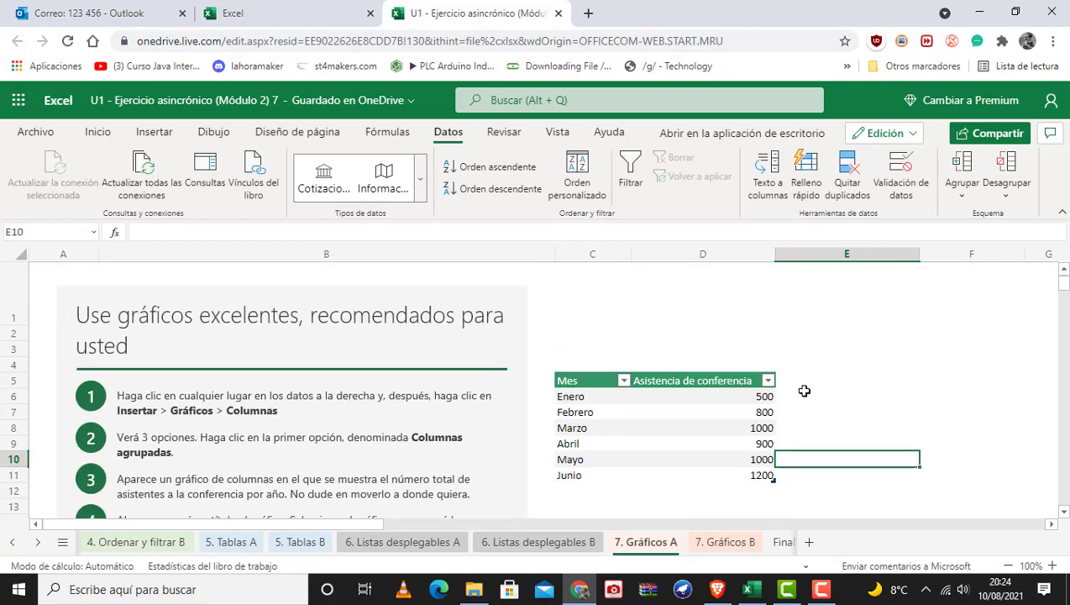
{"action": "scroll", "coordinate": [804, 391], "scroll_direction": "down", "scroll_amount": 1}
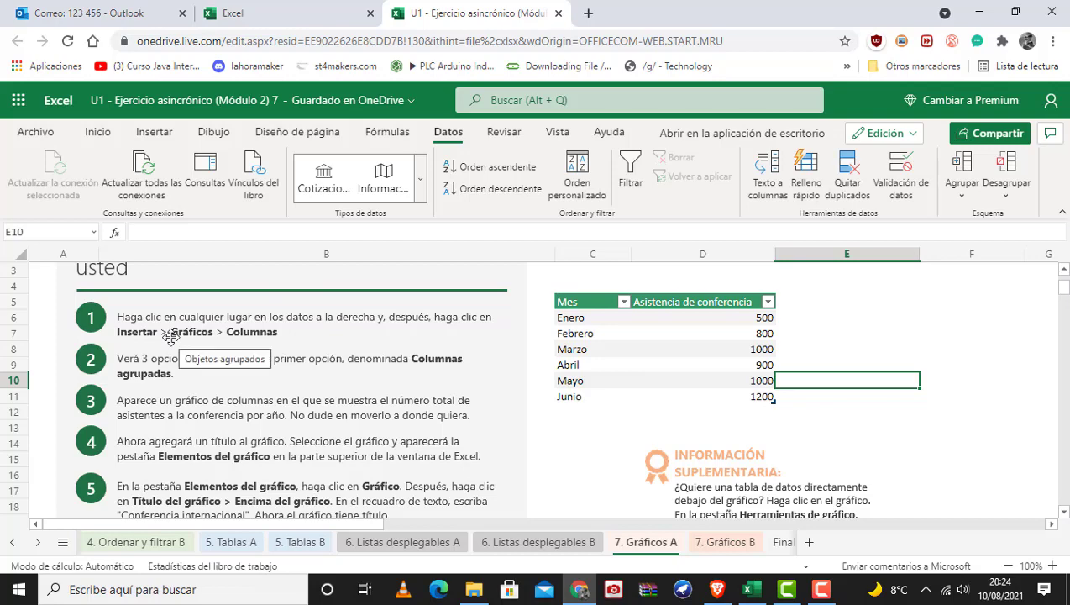
Step: Look through the insertable chart types, including the cascade, funnel, hierarchical, statistical and radar charts under Otros gráficos
{"action": "left_click", "coordinate": [155, 132]}
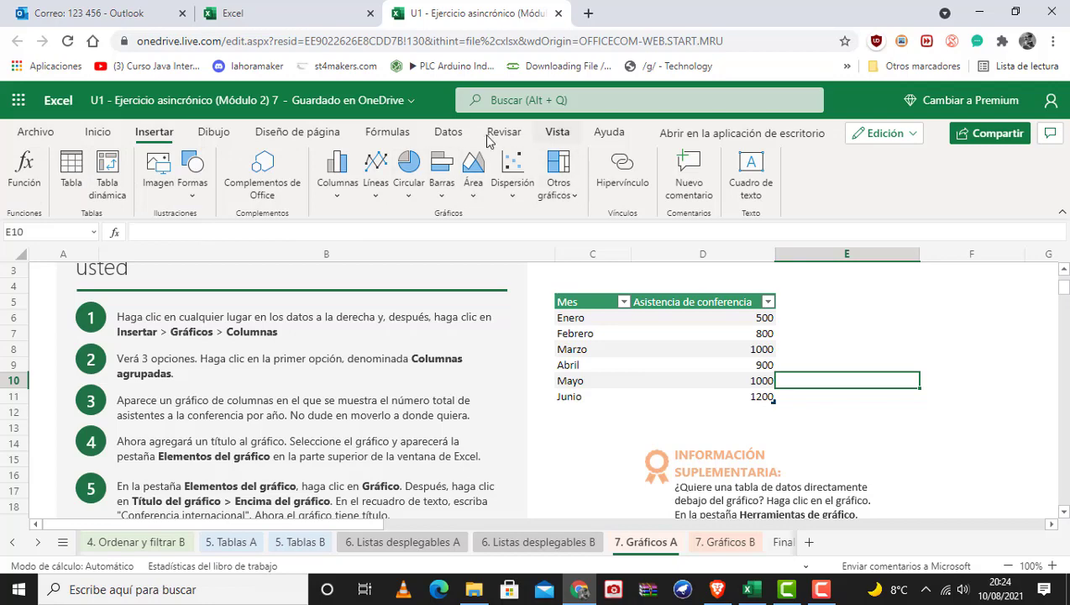
{"action": "left_click", "coordinate": [568, 197]}
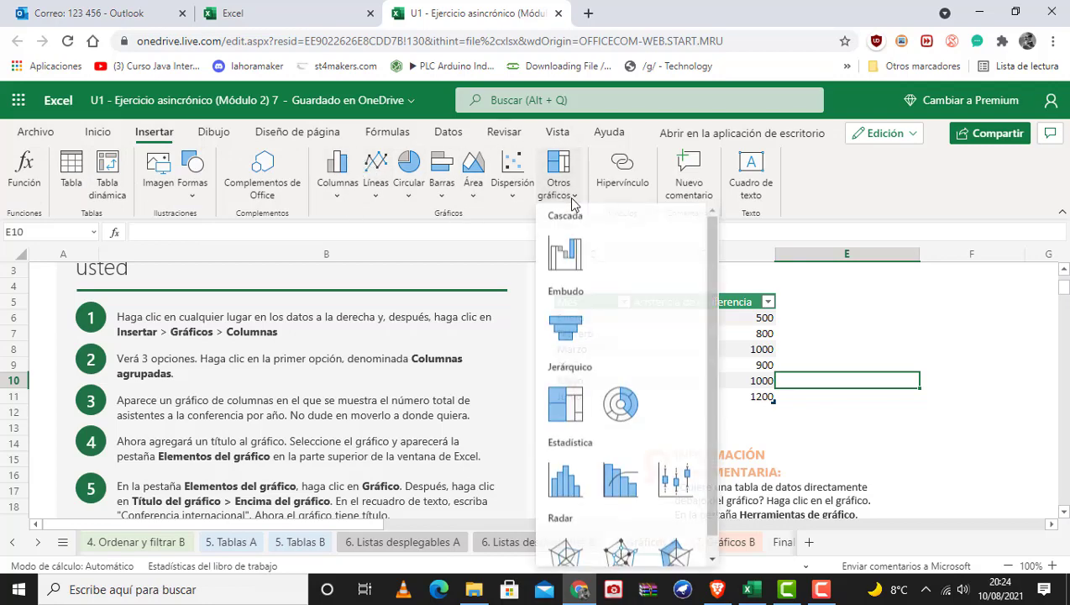
{"action": "scroll", "coordinate": [605, 454], "scroll_direction": "down", "scroll_amount": 1}
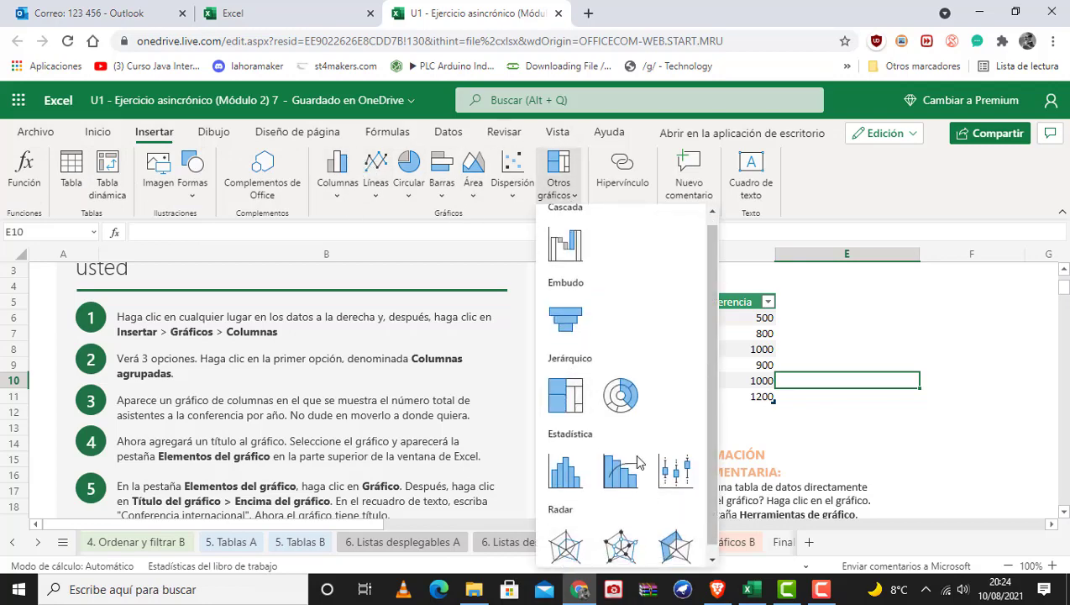
{"action": "scroll", "coordinate": [604, 453], "scroll_direction": "up", "scroll_amount": 1}
{"action": "left_click", "coordinate": [499, 216]}
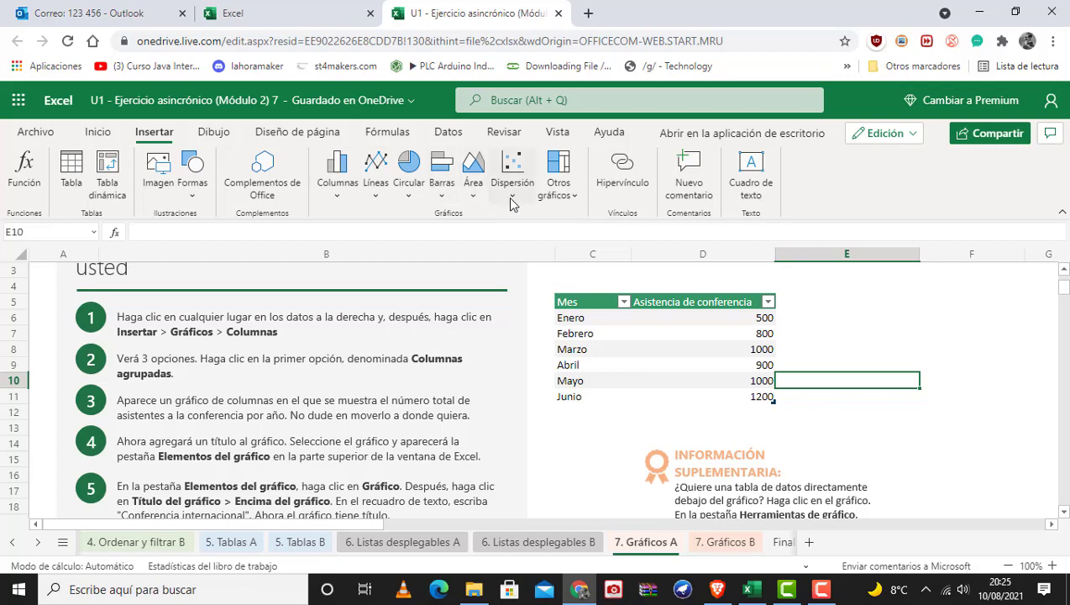
{"action": "left_click", "coordinate": [576, 198]}
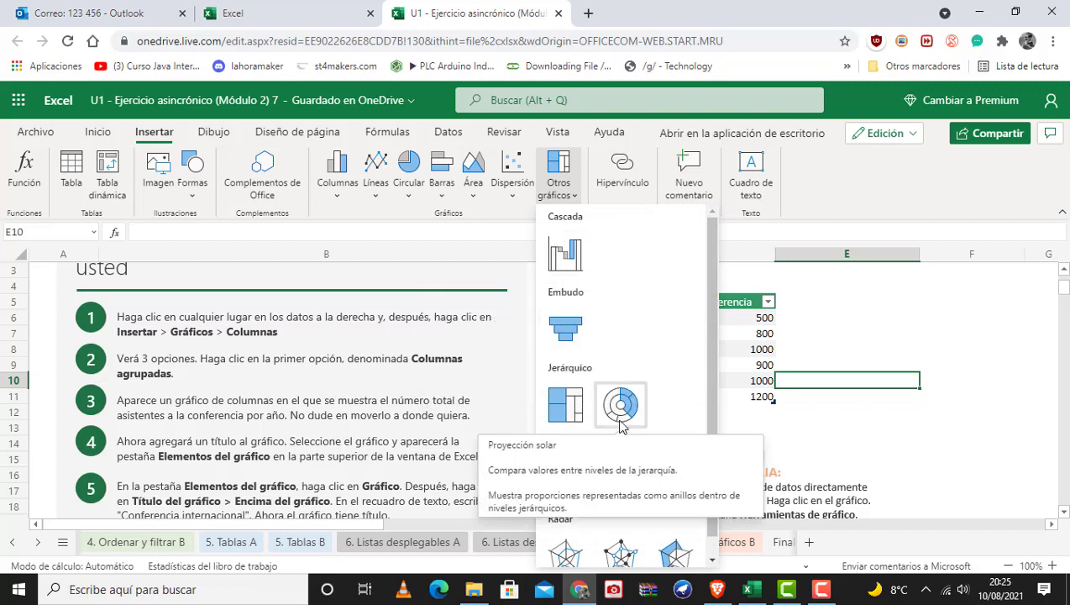
{"action": "scroll", "coordinate": [618, 470], "scroll_direction": "down", "scroll_amount": 1}
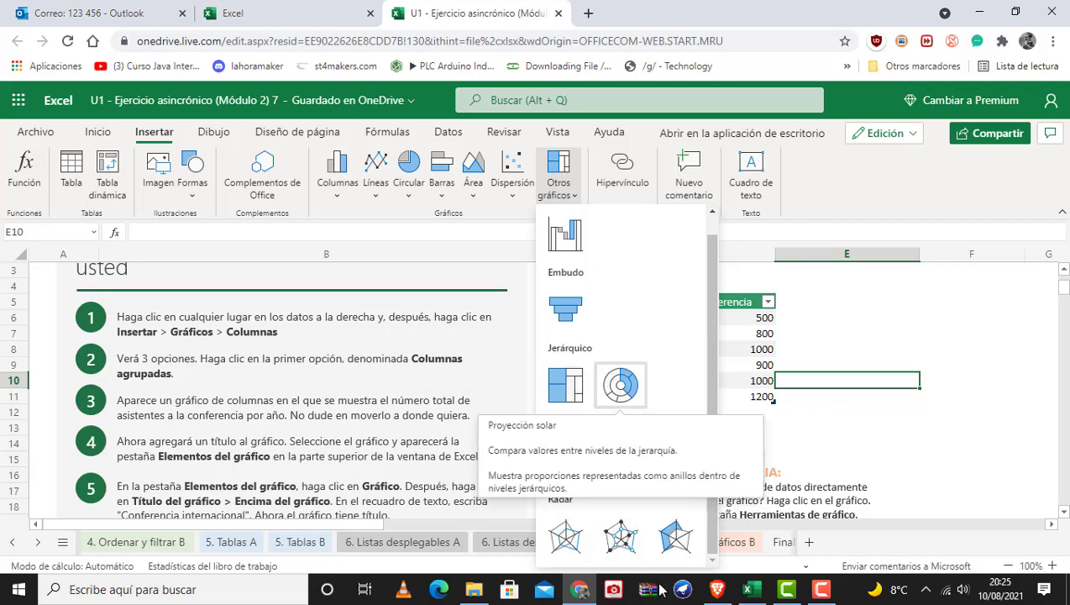
{"action": "left_click", "coordinate": [472, 216]}
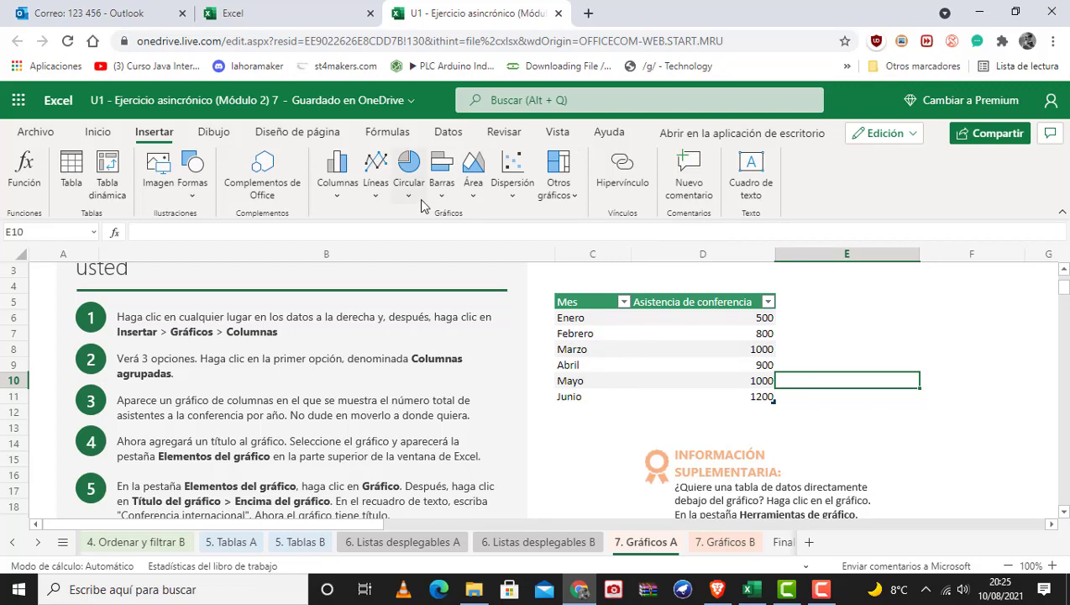
Step: Insert a 2D clustered column chart with empty cell E10 selected and move it beside the attendance table
{"action": "left_click", "coordinate": [332, 196]}
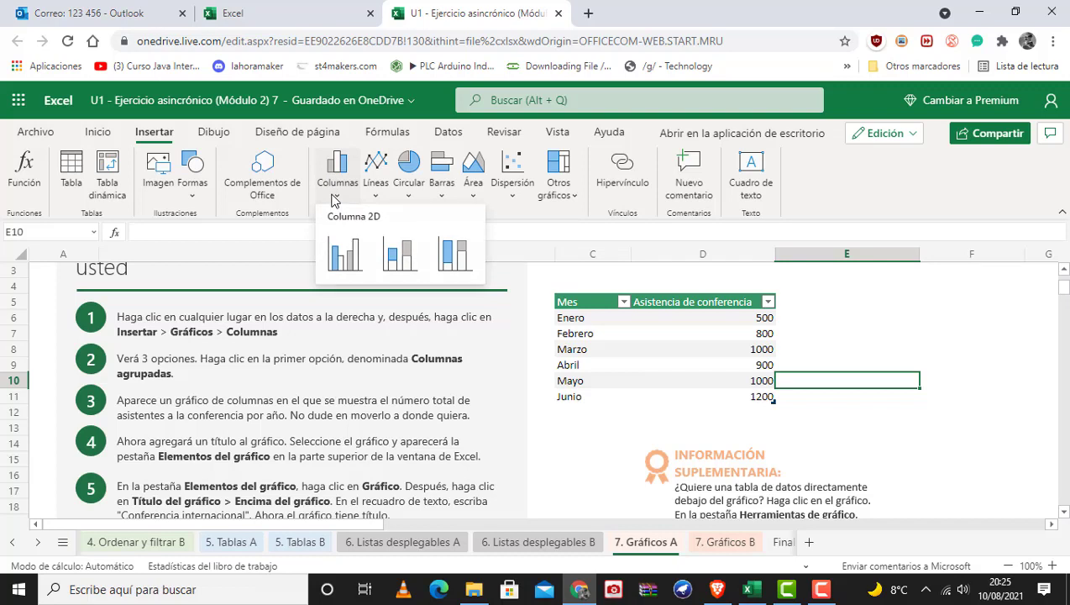
{"action": "left_click", "coordinate": [346, 257]}
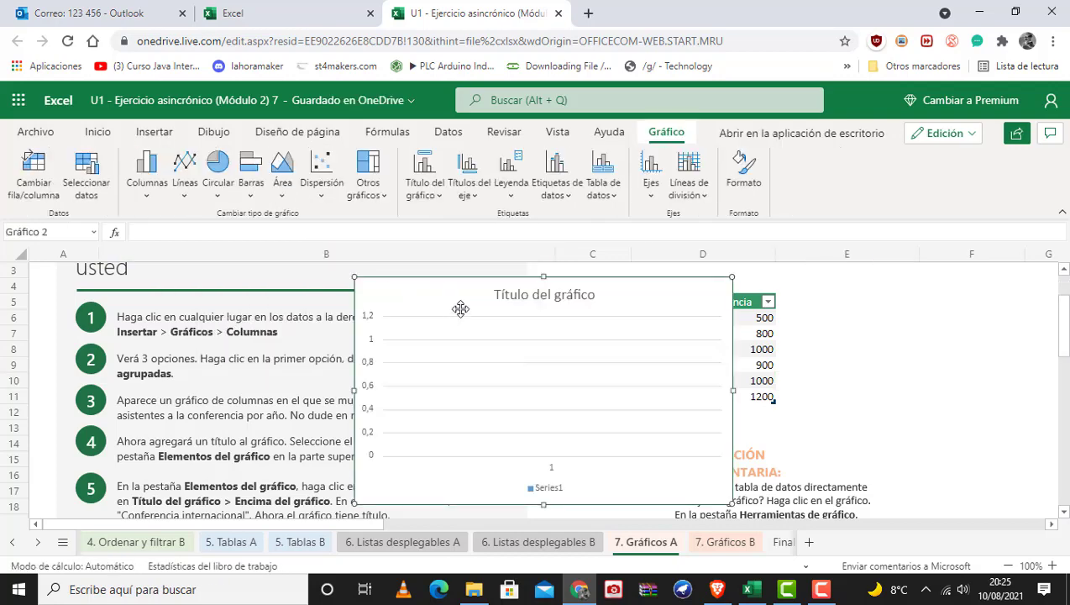
{"action": "left_click_drag", "start_coordinate": [461, 291], "coordinate": [897, 302]}
{"action": "scroll", "coordinate": [208, 376], "scroll_direction": "down", "scroll_amount": 1}
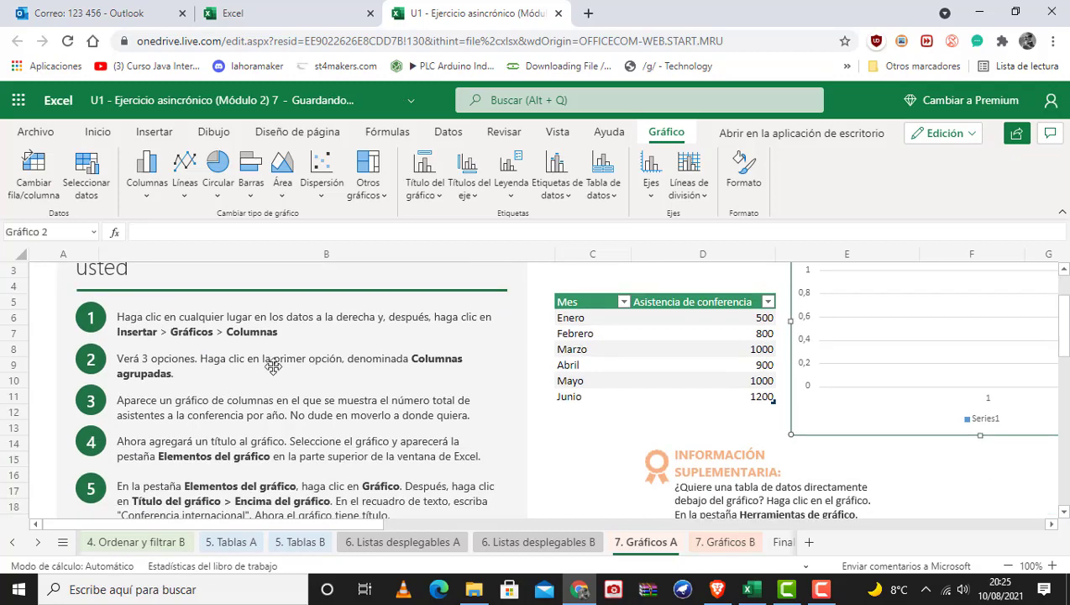
Step: Compare the empty column chart with the sheet's instructions and delete the chart
{"action": "scroll", "coordinate": [269, 357], "scroll_direction": "down", "scroll_amount": 1}
{"action": "scroll", "coordinate": [260, 339], "scroll_direction": "up", "scroll_amount": 1}
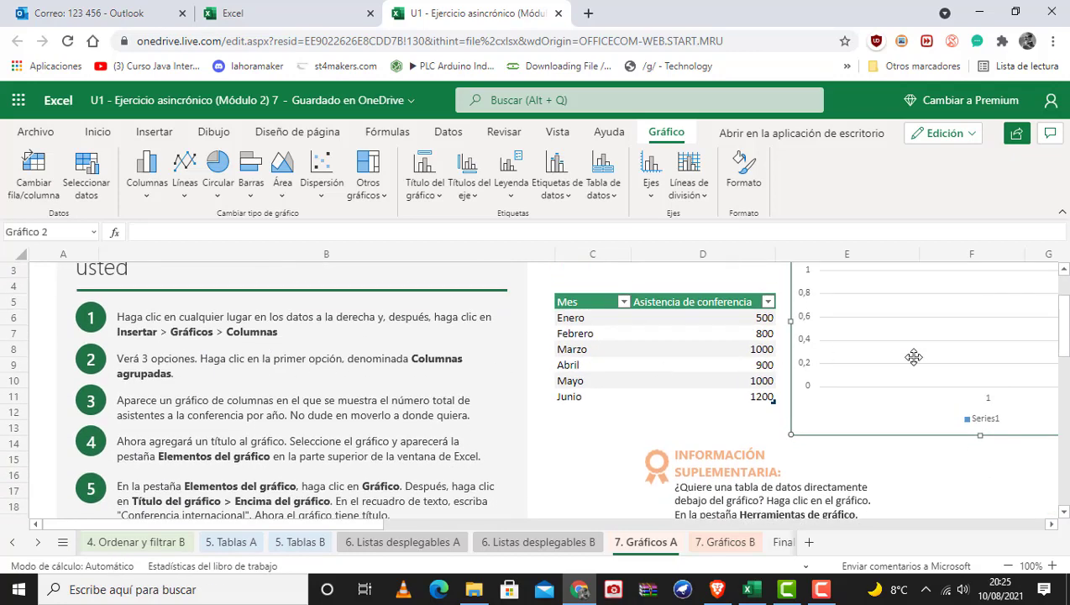
{"action": "scroll", "coordinate": [911, 352], "scroll_direction": "up", "scroll_amount": 2}
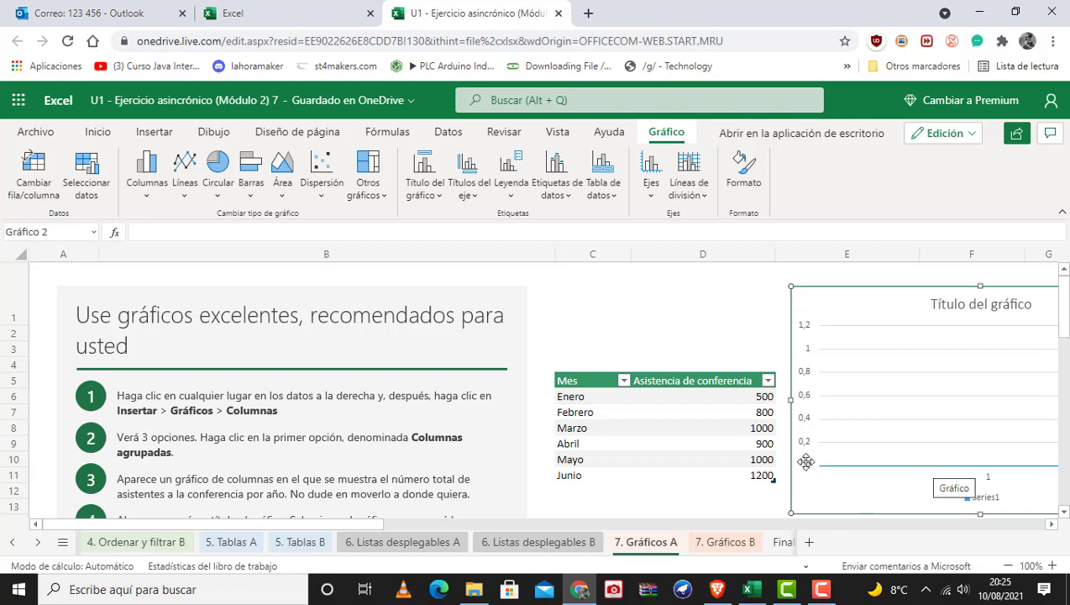
{"action": "scroll", "coordinate": [283, 401], "scroll_direction": "down", "scroll_amount": 2}
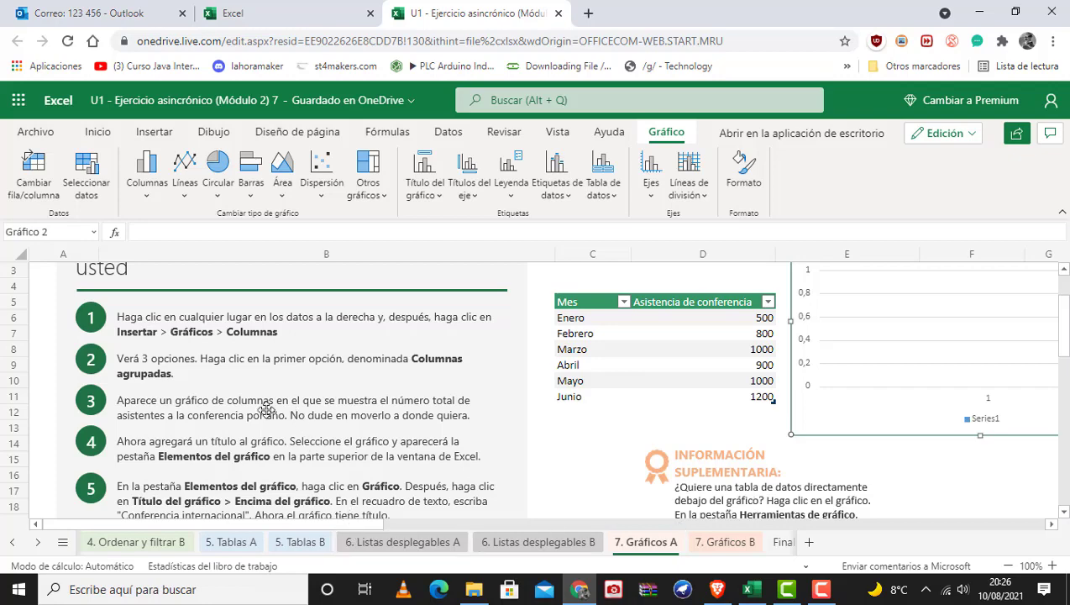
{"action": "scroll", "coordinate": [264, 409], "scroll_direction": "down", "scroll_amount": 3}
{"action": "scroll", "coordinate": [312, 363], "scroll_direction": "up", "scroll_amount": 5}
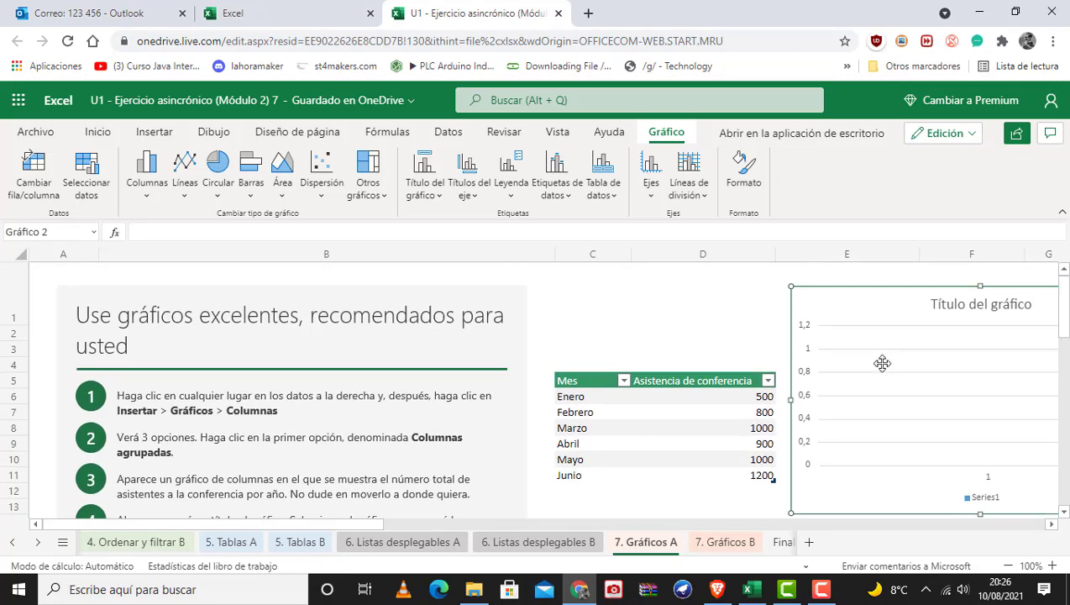
{"action": "scroll", "coordinate": [193, 424], "scroll_direction": "down", "scroll_amount": 2}
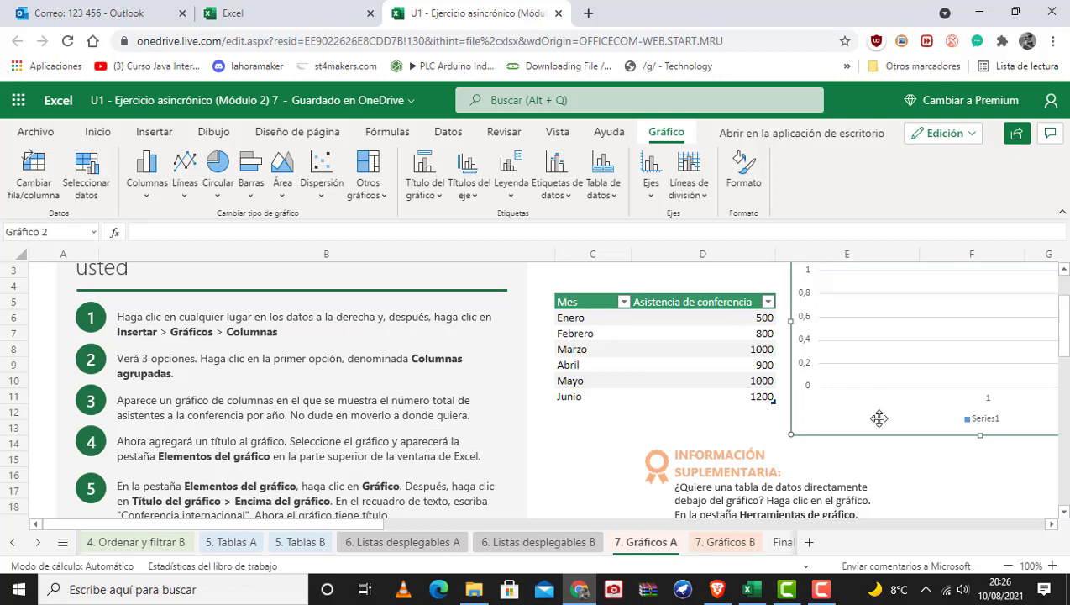
{"action": "key", "text": "Delete"}
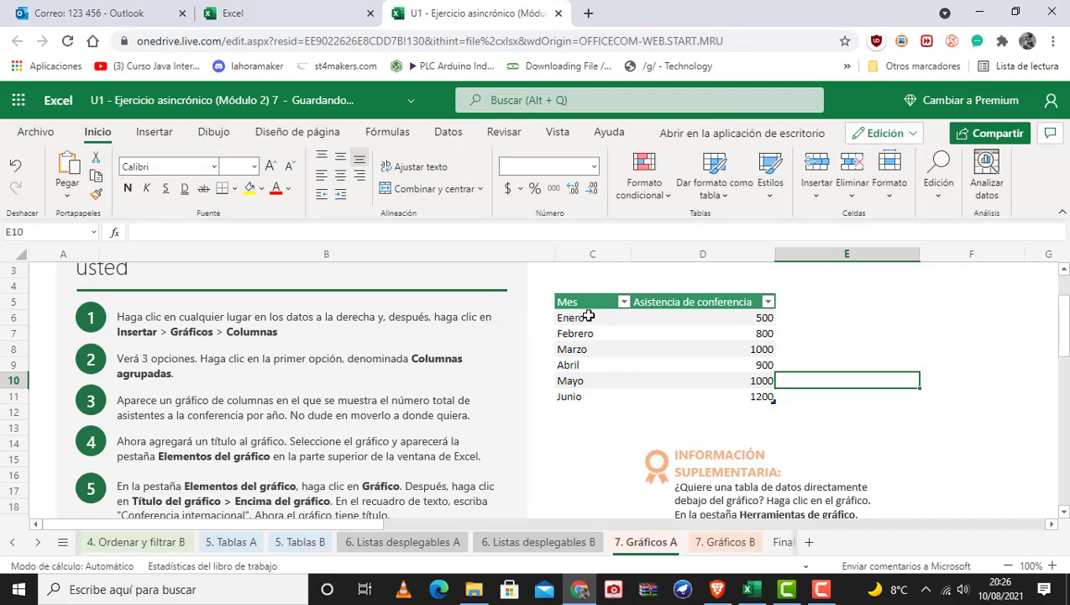
Step: Insert a 2D clustered column chart from the Mes and Asistencia de conferencia table and place it beside the table, starting in column E
{"action": "left_click", "coordinate": [588, 316]}
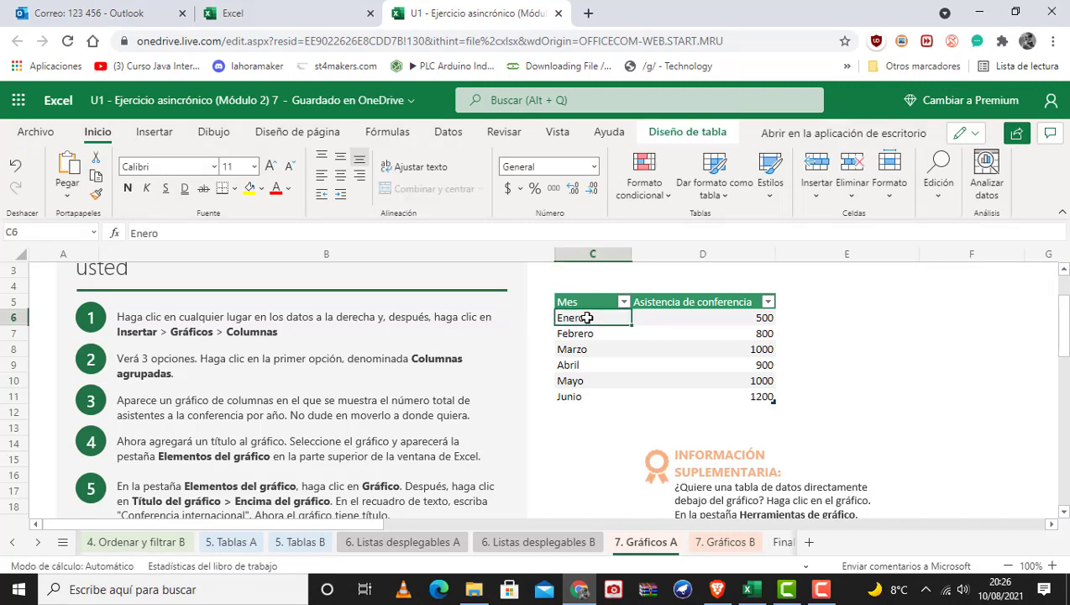
{"action": "left_click", "coordinate": [140, 134]}
{"action": "left_click", "coordinate": [337, 181]}
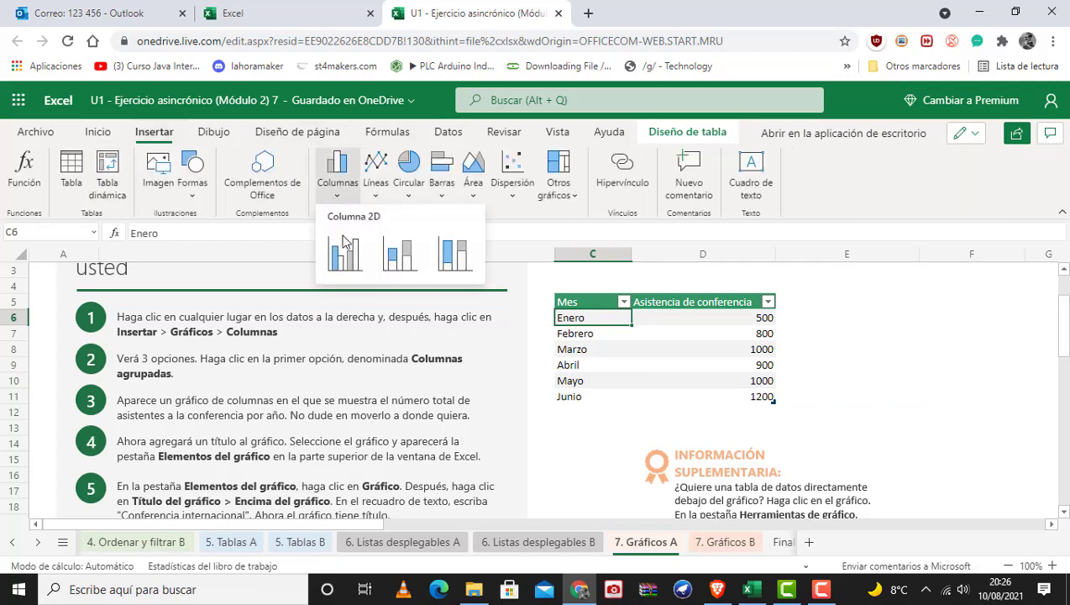
{"action": "left_click", "coordinate": [344, 246]}
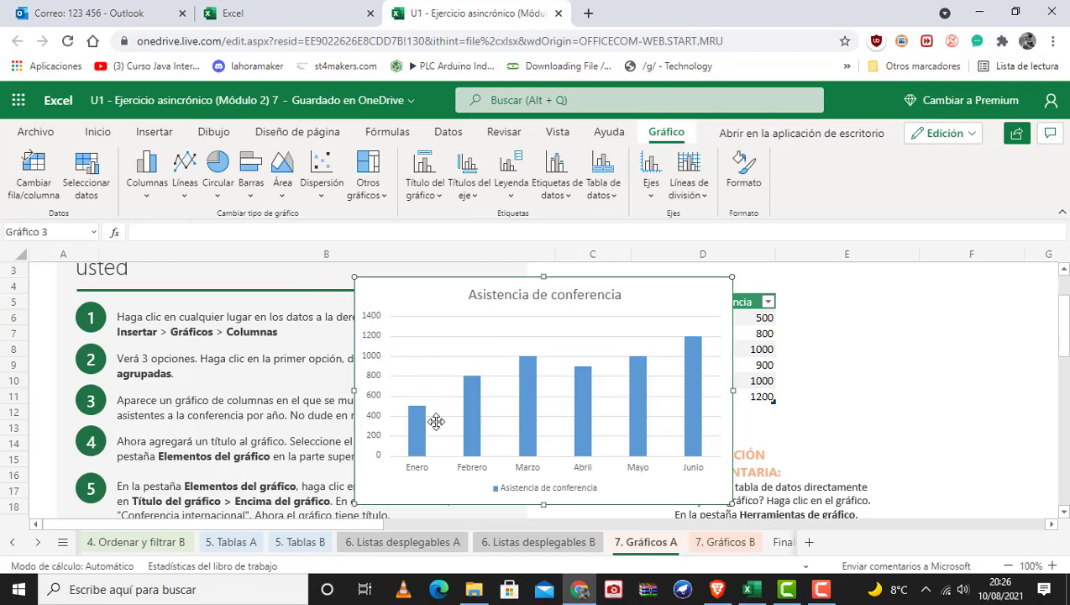
{"action": "left_click_drag", "start_coordinate": [436, 421], "coordinate": [855, 308]}
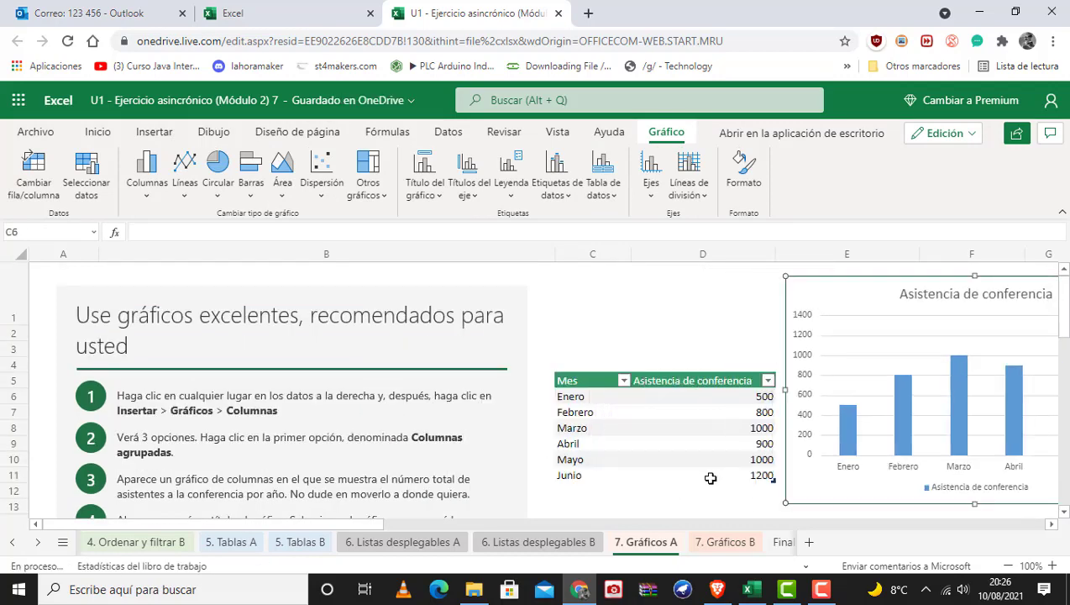
{"action": "left_click_drag", "start_coordinate": [356, 529], "coordinate": [417, 527]}
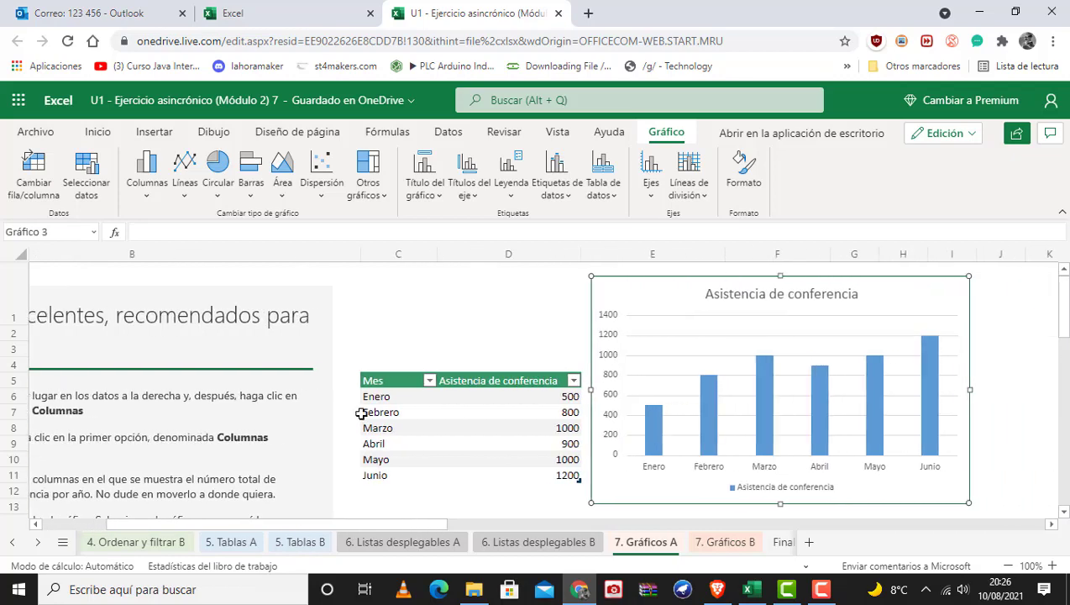
Step: Highlight the month and attendance data in C6:D11 to compare it with the chart, and clear the selection
{"action": "left_click_drag", "start_coordinate": [370, 396], "coordinate": [378, 428]}
{"action": "left_click_drag", "start_coordinate": [566, 477], "coordinate": [567, 477]}
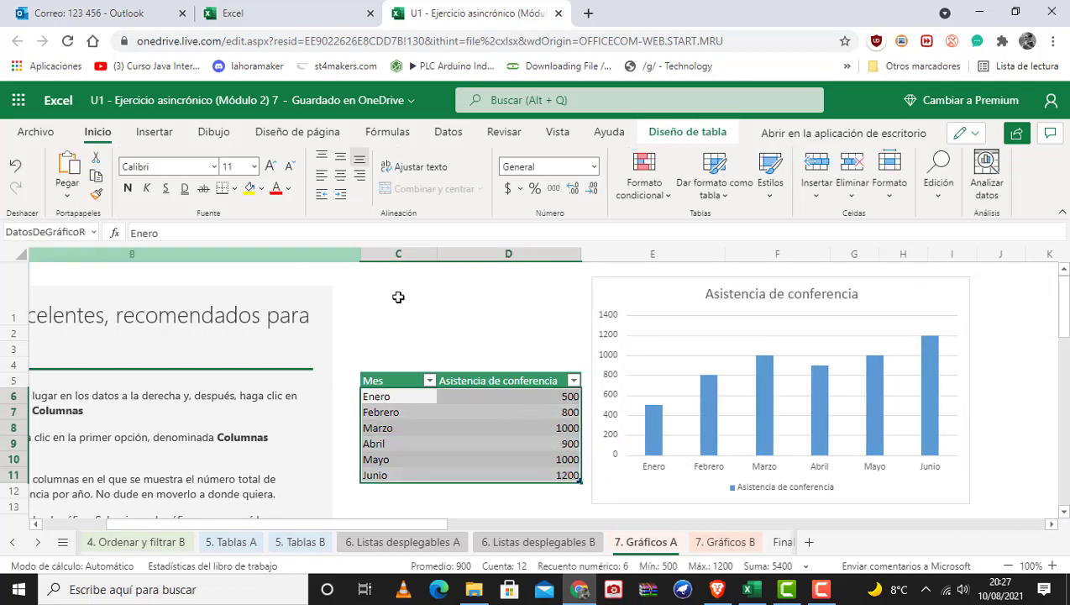
{"action": "left_click", "coordinate": [438, 309]}
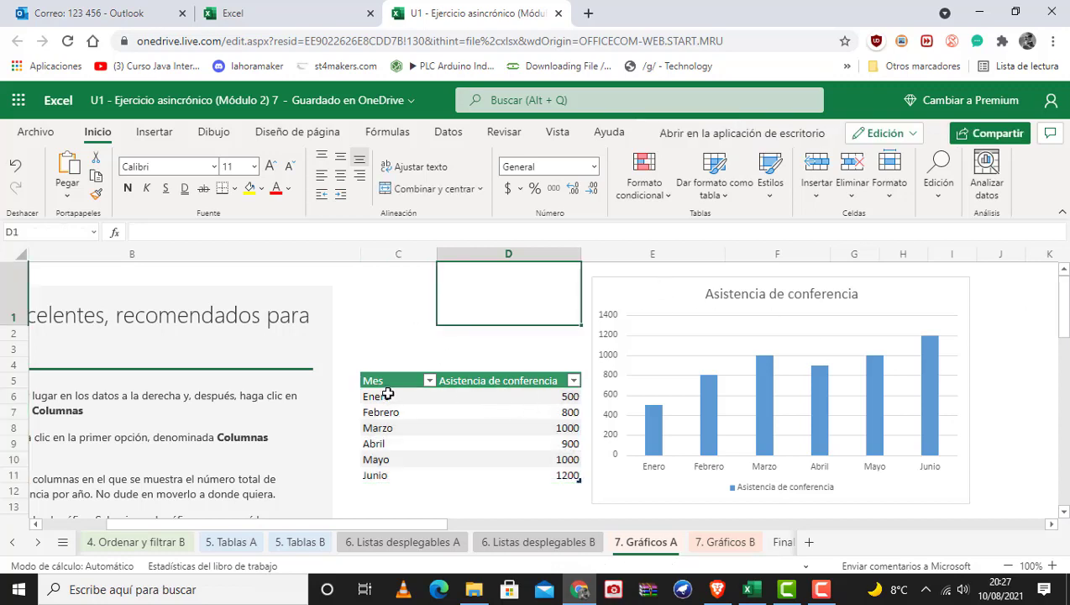
Step: Move the Asistencia de conferencia chart farther from the table so that it starts in column F
{"action": "left_click", "coordinate": [709, 294]}
{"action": "left_click_drag", "start_coordinate": [720, 286], "coordinate": [864, 297]}
{"action": "left_click", "coordinate": [595, 378]}
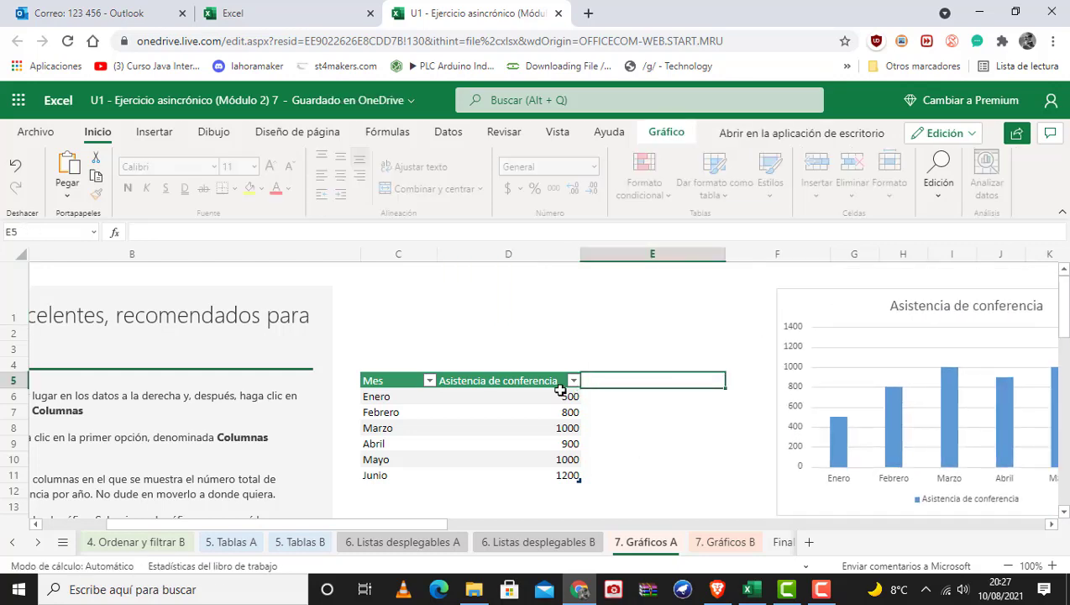
Step: Select the Asistencia de conferencia column from its header down to the Junio row, D5:D11
{"action": "left_click", "coordinate": [530, 383]}
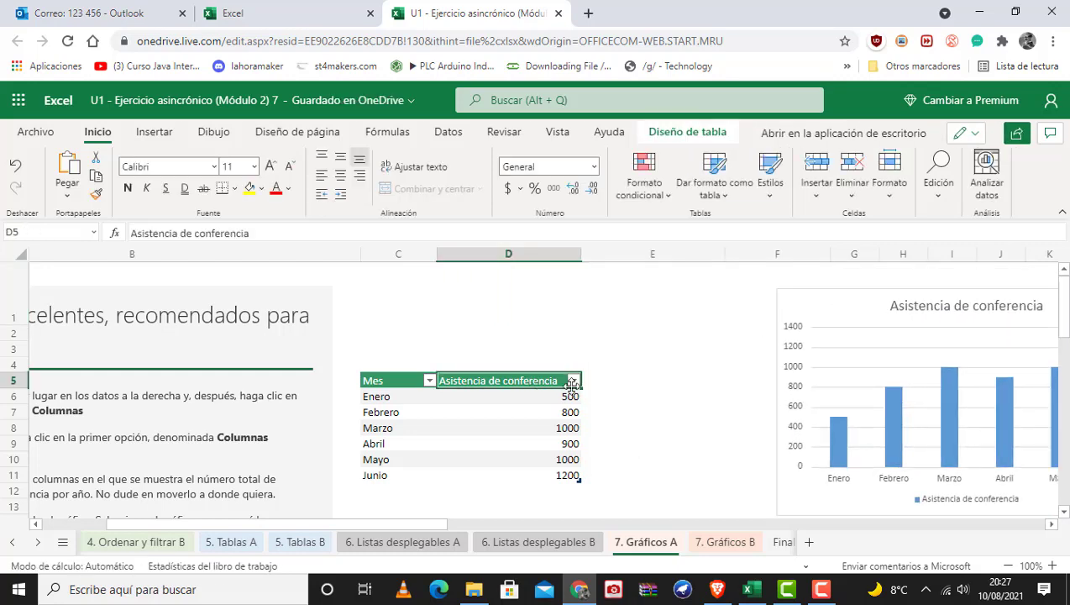
{"action": "key", "text": "shift+Down"}
{"action": "key", "text": "shift+Down"}
{"action": "key", "text": "shift+Down"}
{"action": "key", "text": "shift+Down"}
{"action": "key", "text": "shift+Down"}
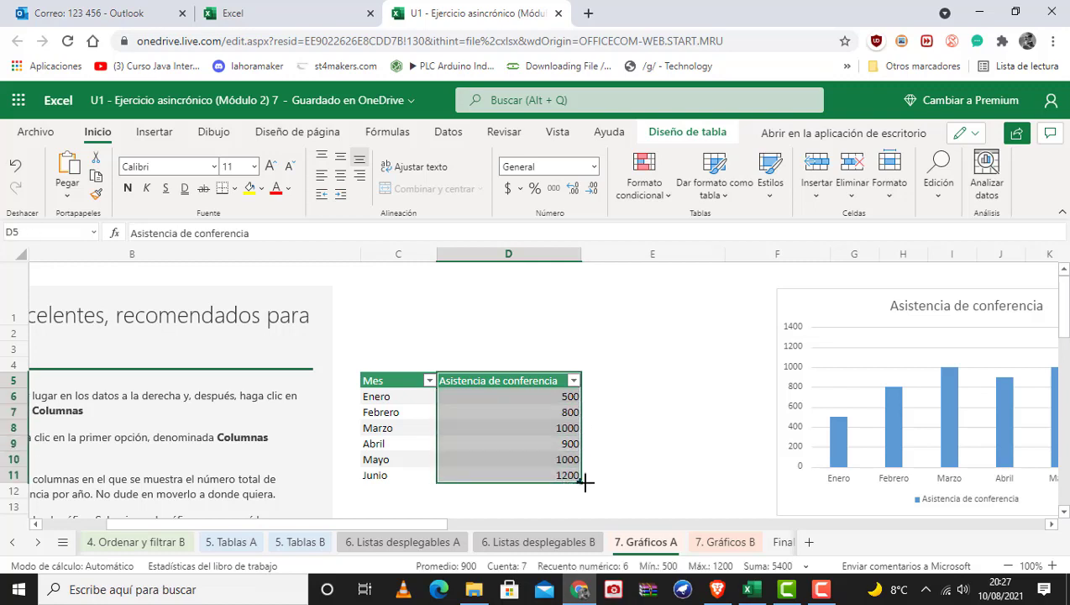
Step: Fill the Asistencia de conferencia column, D5:D11, across into column E so the table gains a second attendance column
{"action": "left_click_drag", "start_coordinate": [585, 482], "coordinate": [619, 481]}
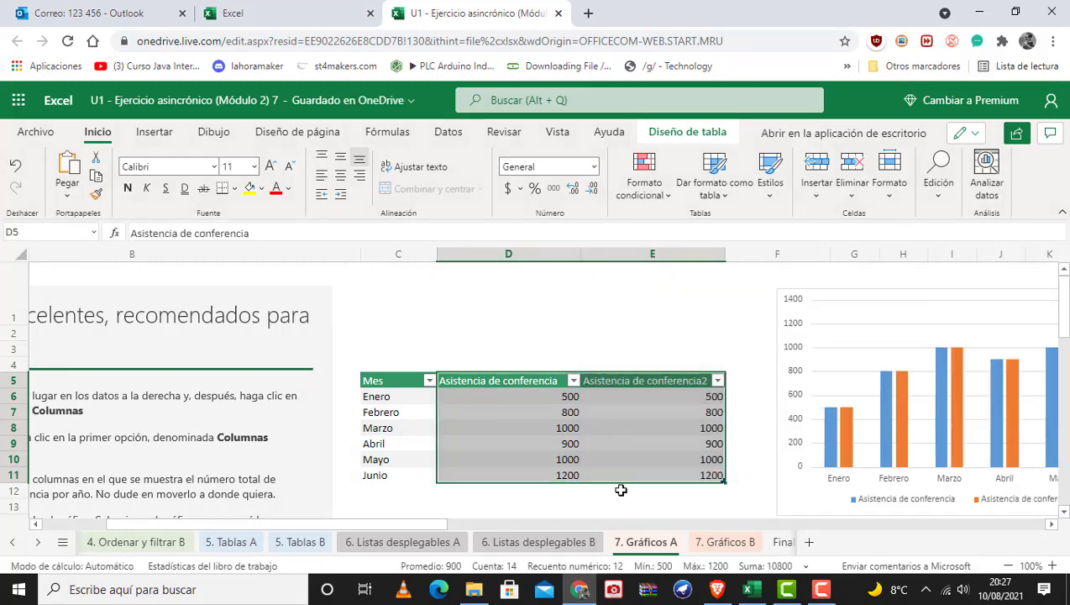
{"action": "left_click", "coordinate": [620, 490]}
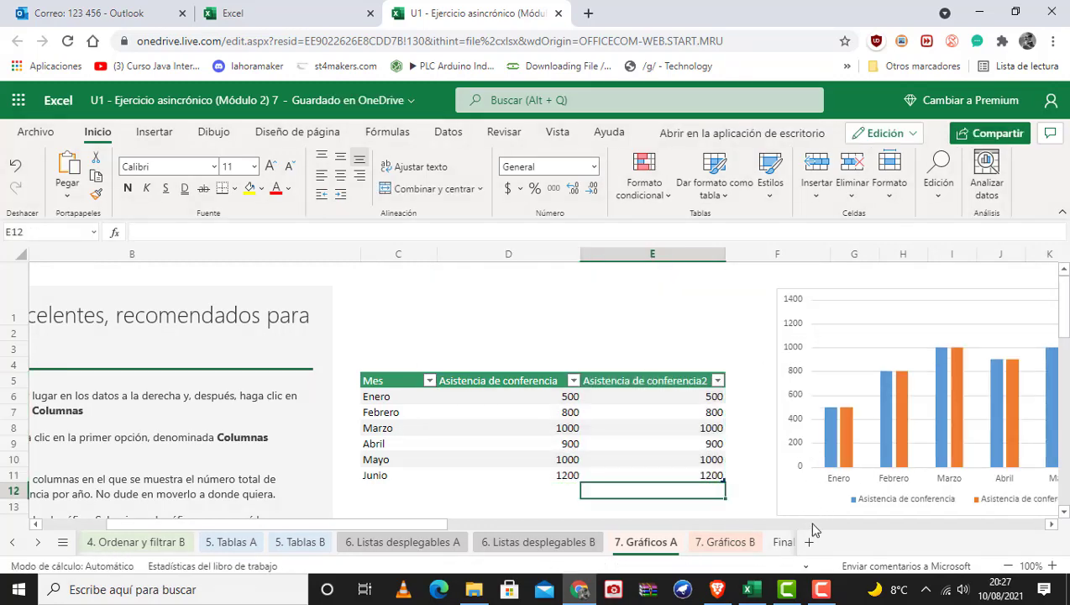
{"action": "left_click_drag", "start_coordinate": [417, 528], "coordinate": [478, 529]}
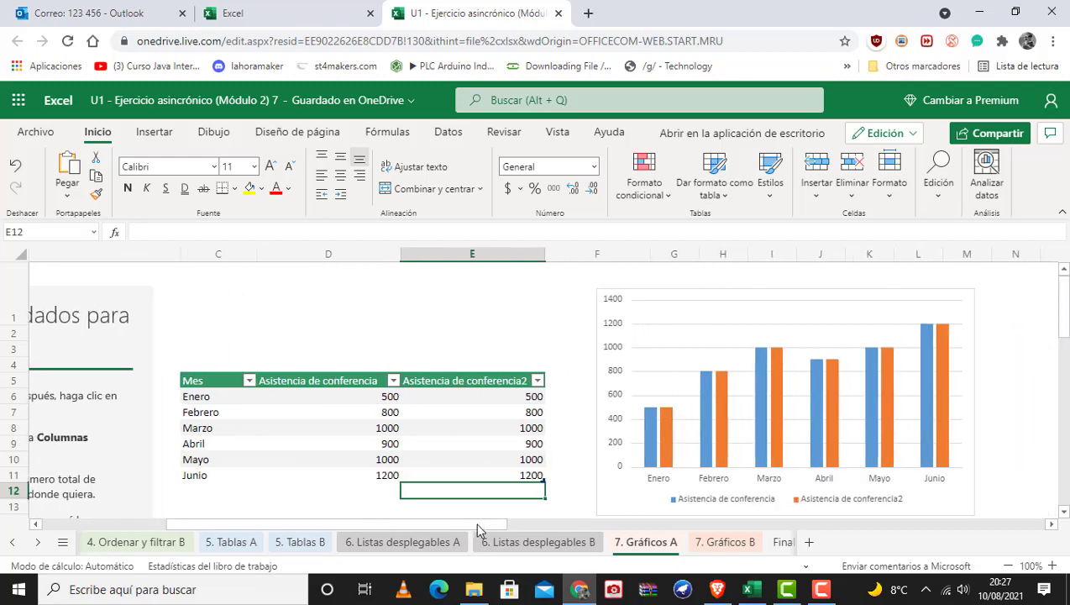
Step: Set the Asistencia de conferencia2 values to 100 for Enero and 150 for Febrero
{"action": "left_click", "coordinate": [532, 409]}
{"action": "left_click", "coordinate": [522, 398]}
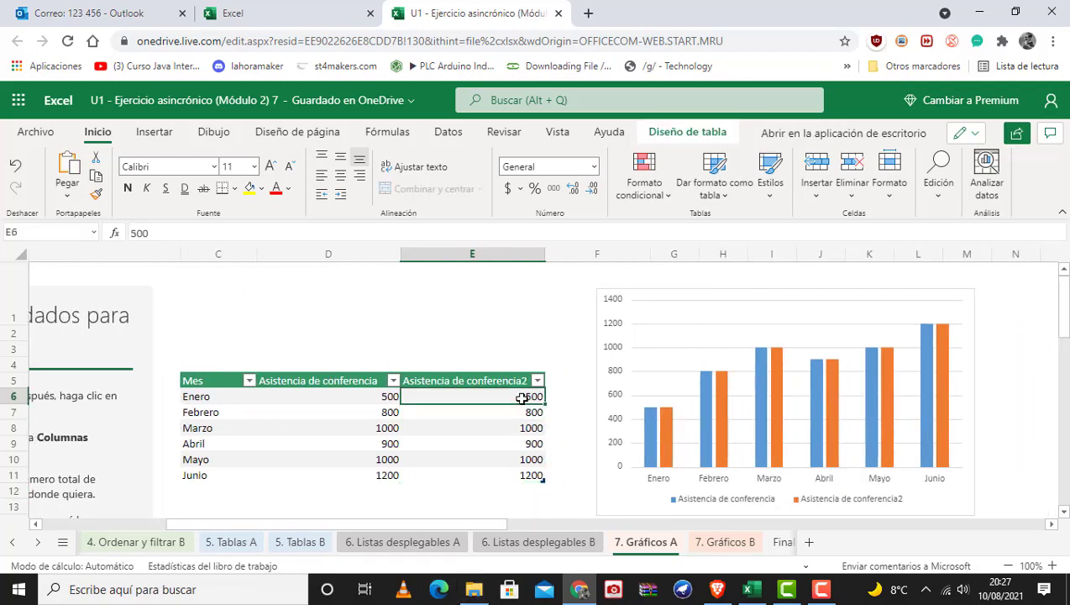
{"action": "type", "text": "10"}
{"action": "key", "text": "Return"}
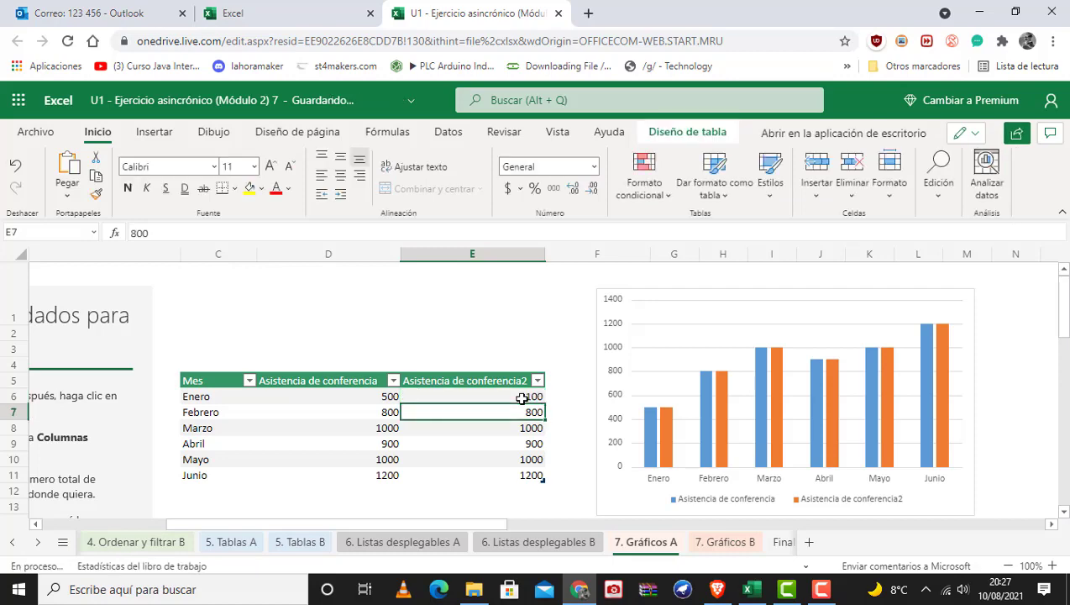
{"action": "type", "text": "150"}
{"action": "key", "text": "Return"}
Step: Continue the series from E6:E7 down through the Junio row, filling 200, 250, 300 and 350
{"action": "left_click", "coordinate": [521, 398]}
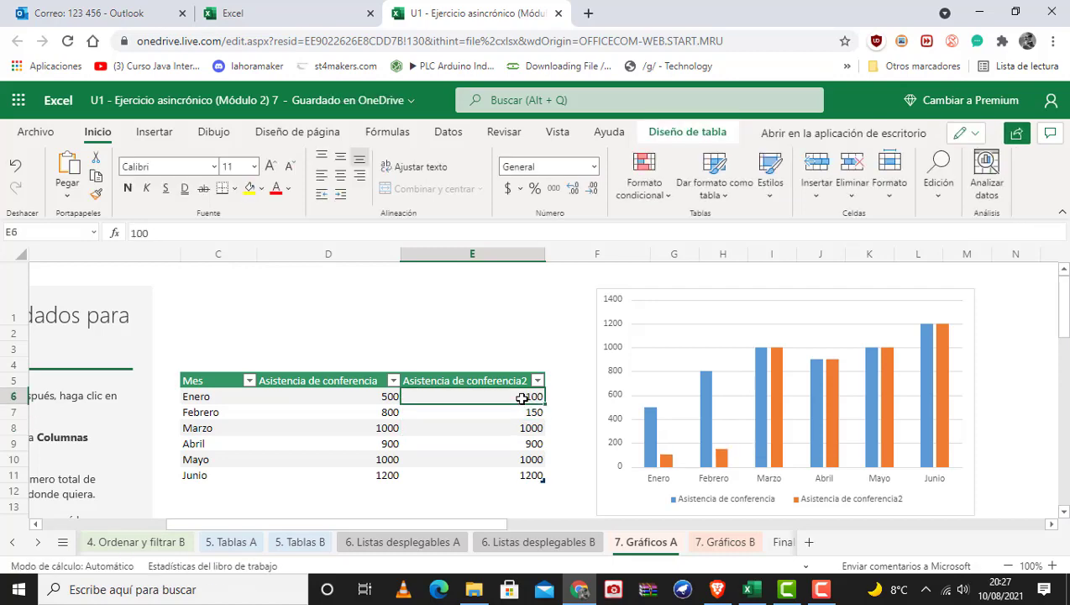
{"action": "key", "text": "shift+Down"}
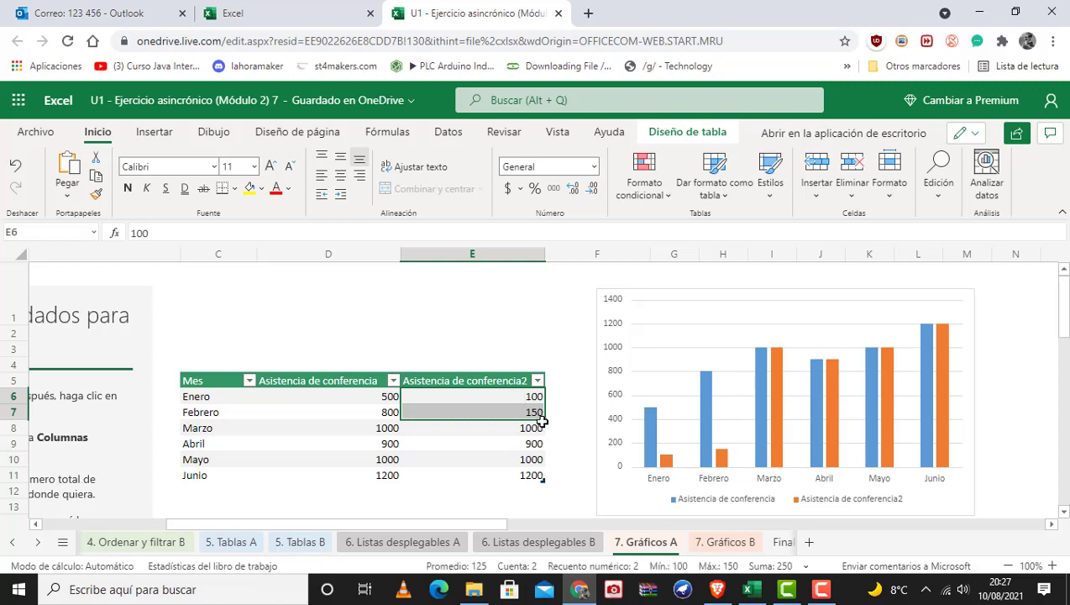
{"action": "left_click_drag", "start_coordinate": [545, 419], "coordinate": [540, 476]}
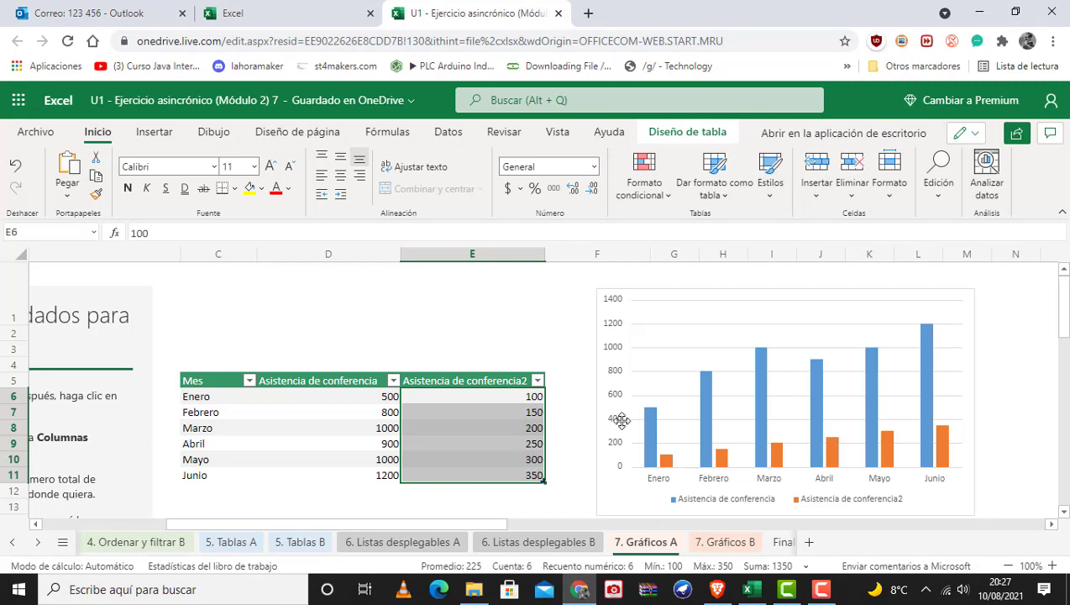
Step: Compare both attendance columns with the two-series column chart, and delete that chart
{"action": "left_click", "coordinate": [441, 436]}
{"action": "left_click", "coordinate": [371, 414]}
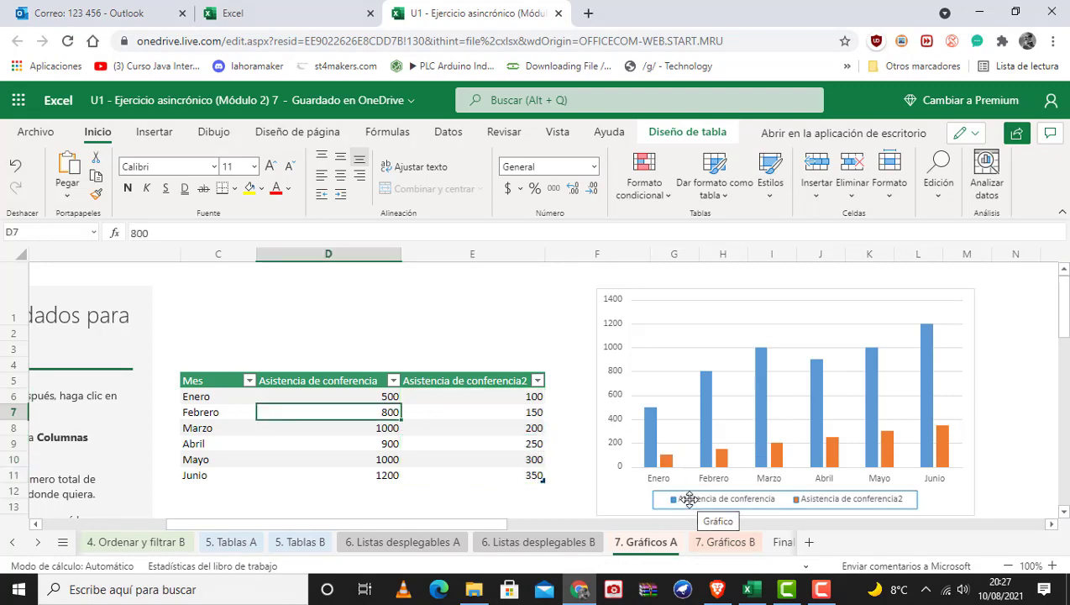
{"action": "left_click", "coordinate": [356, 393]}
{"action": "left_click", "coordinate": [391, 428]}
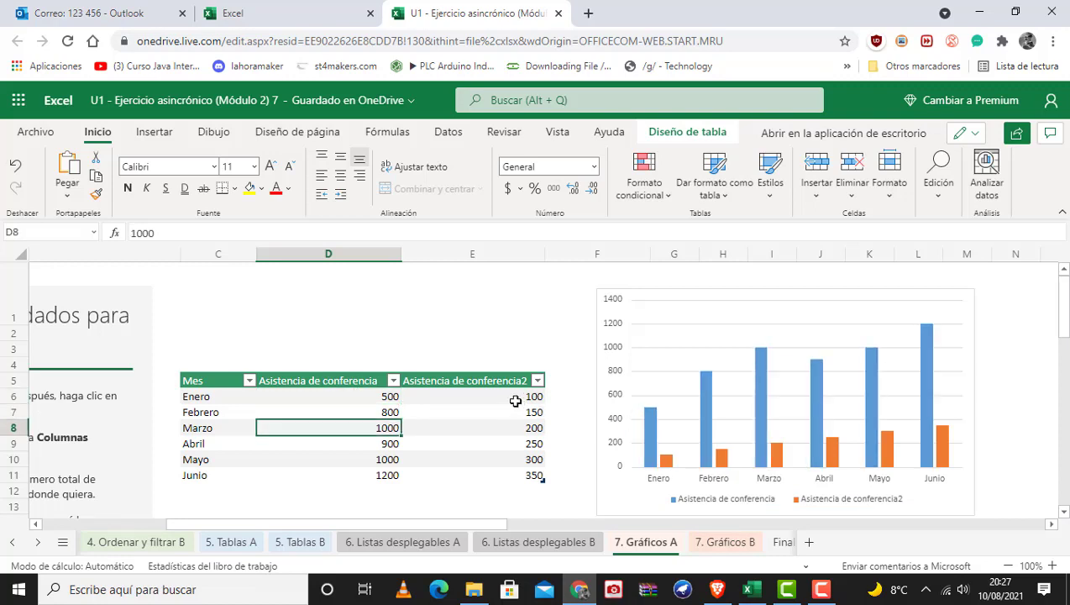
{"action": "left_click", "coordinate": [515, 401]}
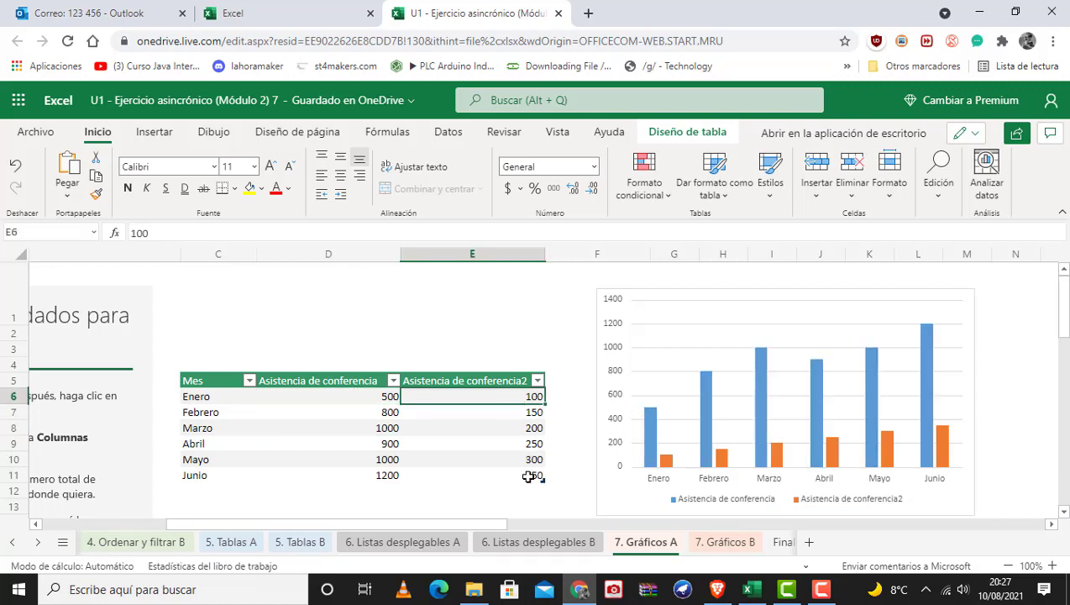
{"action": "left_click", "coordinate": [621, 311]}
{"action": "key", "text": "Delete"}
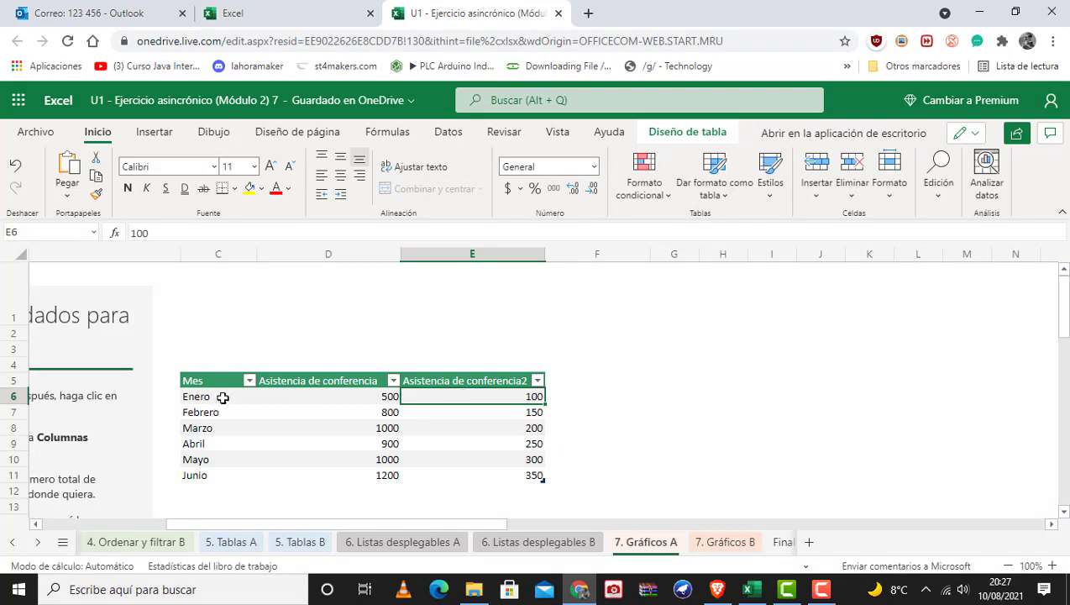
Step: Insert a 2D clustered column chart from C6:D11 and place it beside the table, starting in column F
{"action": "left_click", "coordinate": [194, 398]}
{"action": "left_click_drag", "start_coordinate": [202, 401], "coordinate": [323, 473]}
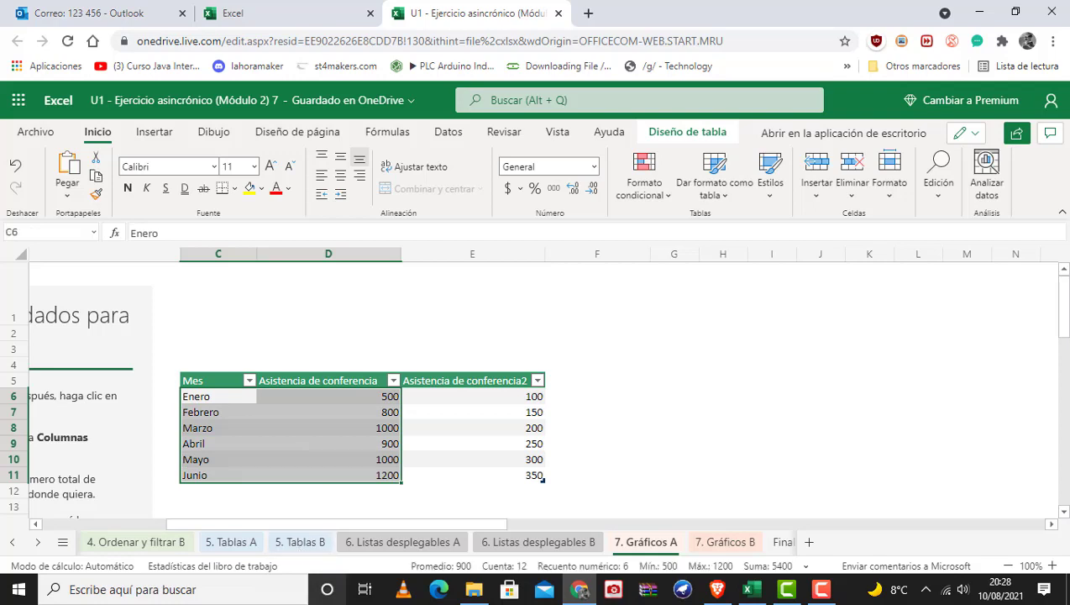
{"action": "left_click", "coordinate": [160, 132]}
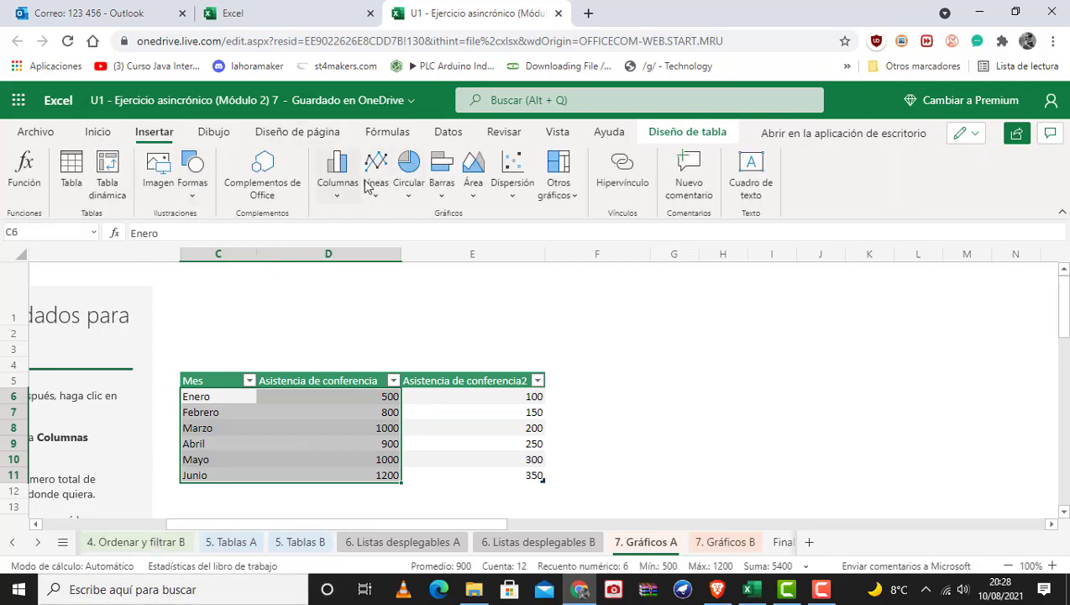
{"action": "left_click", "coordinate": [342, 196]}
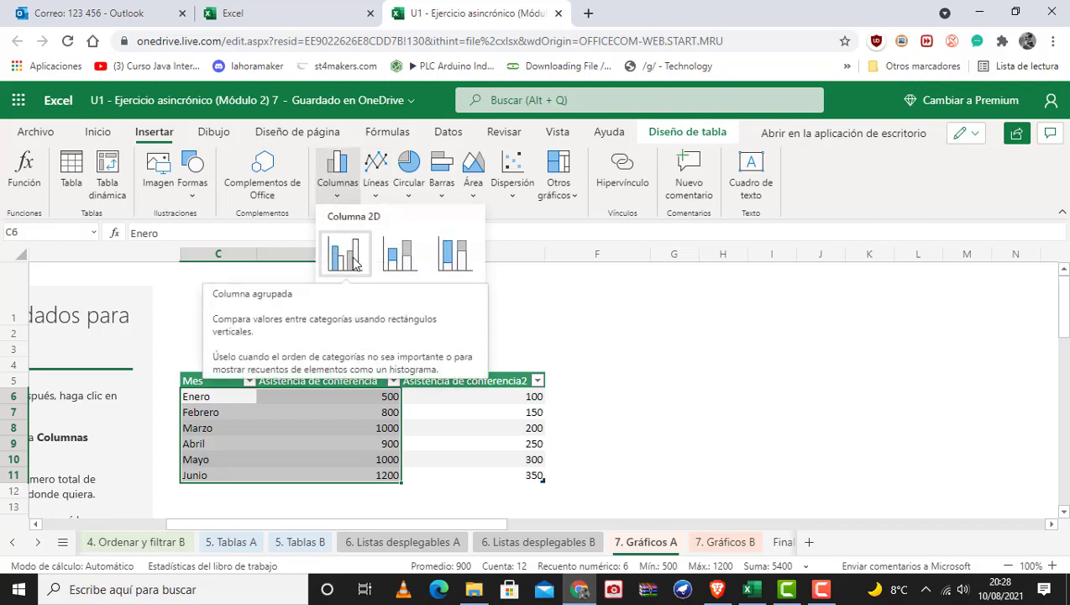
{"action": "left_click", "coordinate": [351, 257]}
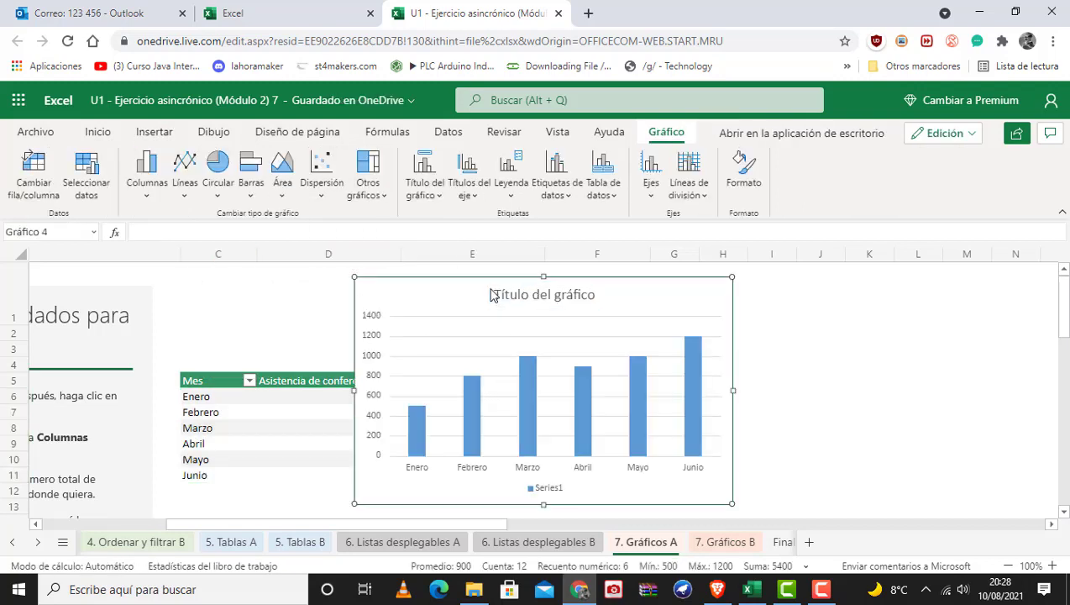
{"action": "left_click_drag", "start_coordinate": [495, 291], "coordinate": [721, 283]}
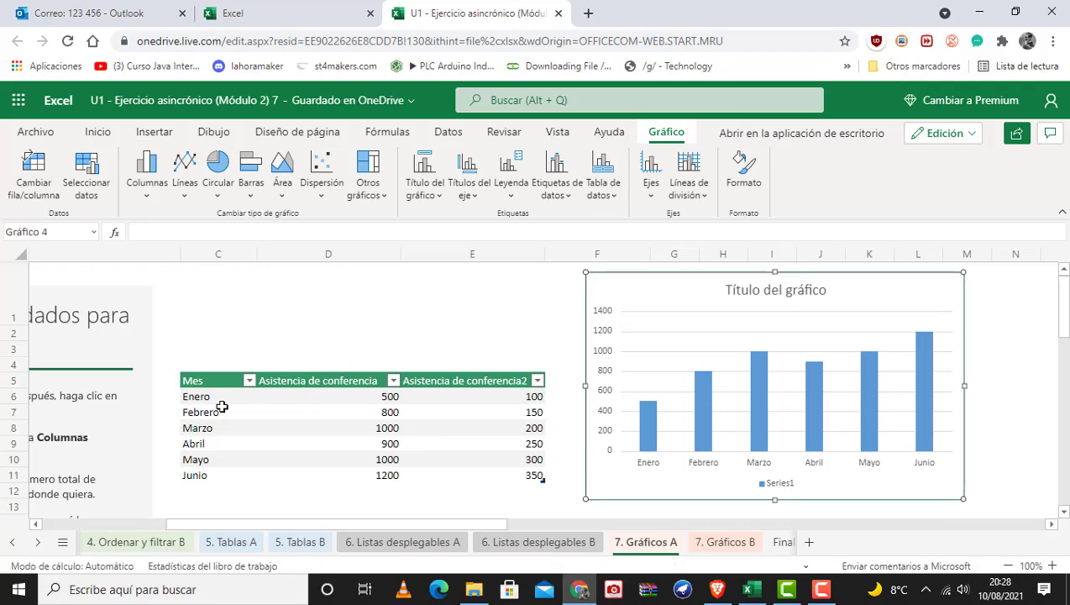
Step: Check the first attendance column against the Título del gráfico chart, and delete that chart
{"action": "left_click", "coordinate": [372, 396]}
{"action": "left_click", "coordinate": [367, 430]}
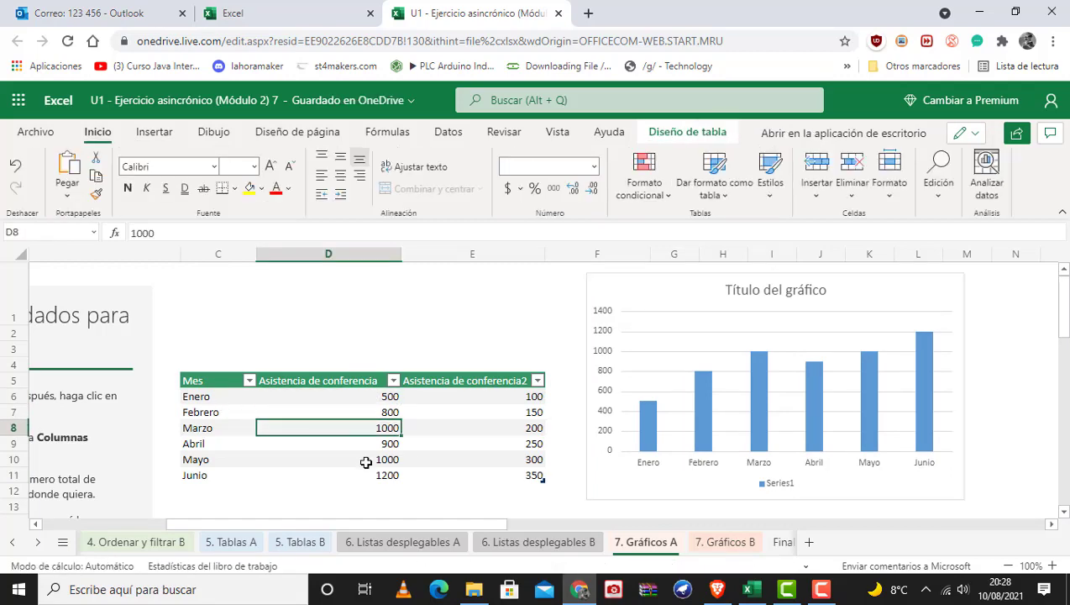
{"action": "left_click", "coordinate": [642, 293]}
{"action": "key", "text": "Delete"}
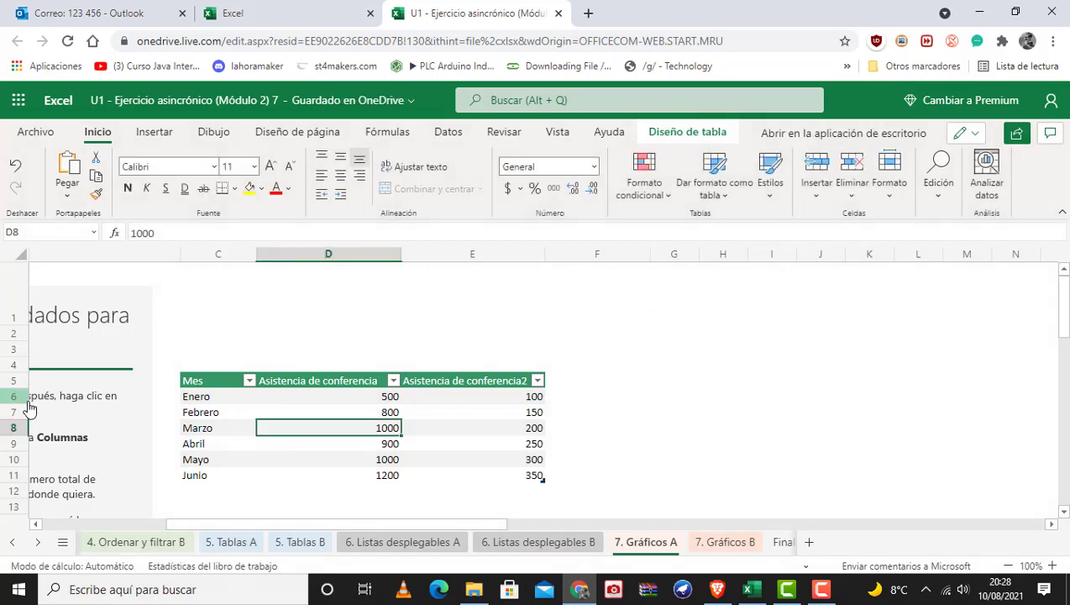
Step: Try to chart the separate ranges C6:C11 and E6:E11 as 2D clustered columns, and move the chart clear of the table
{"action": "left_click", "coordinate": [194, 395]}
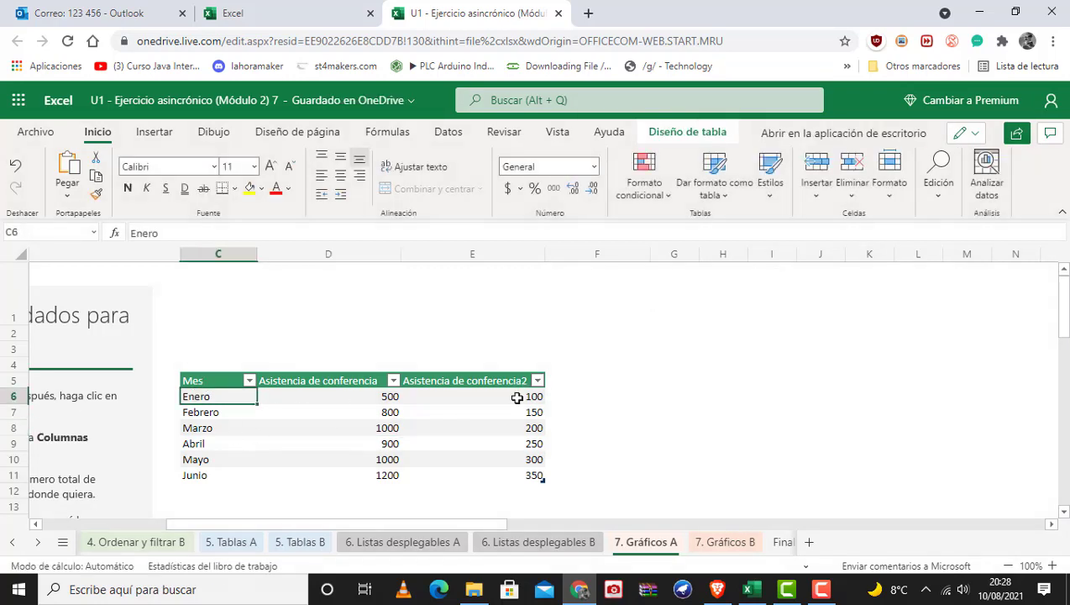
{"action": "left_click", "coordinate": [517, 397]}
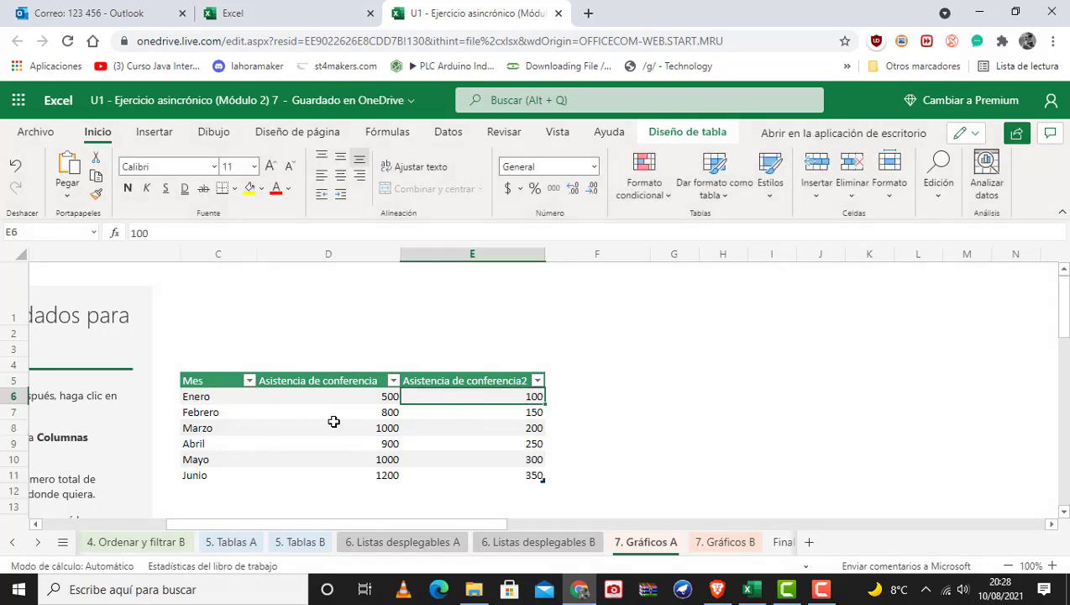
{"action": "left_click", "coordinate": [204, 397]}
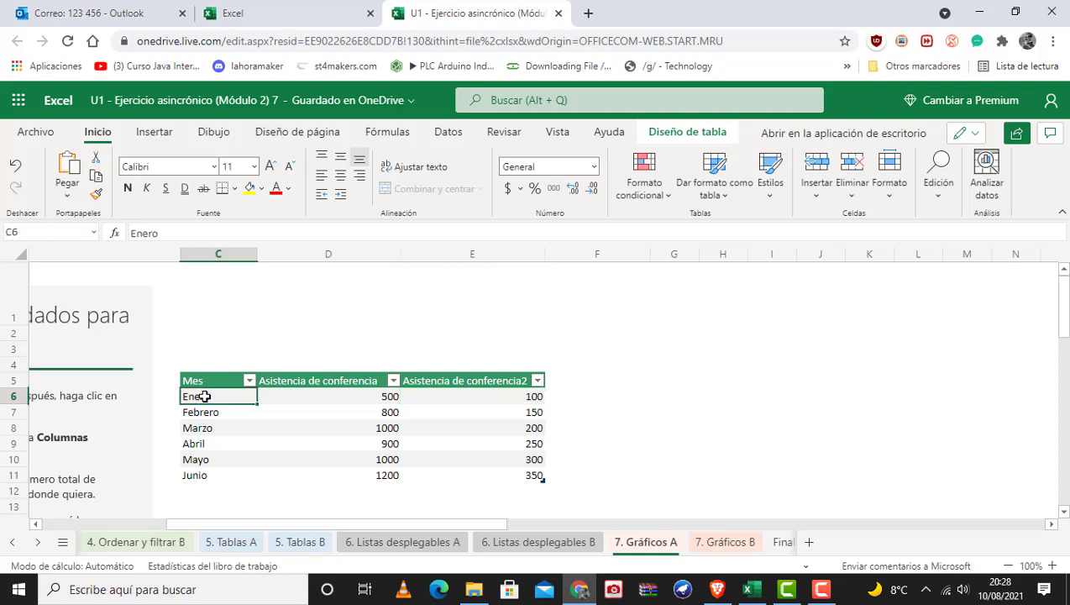
{"action": "key", "text": "shift+Down"}
{"action": "key", "text": "shift+Down"}
{"action": "key", "text": "shift+Down"}
{"action": "key", "text": "shift+Down"}
{"action": "key", "text": "shift+Down"}
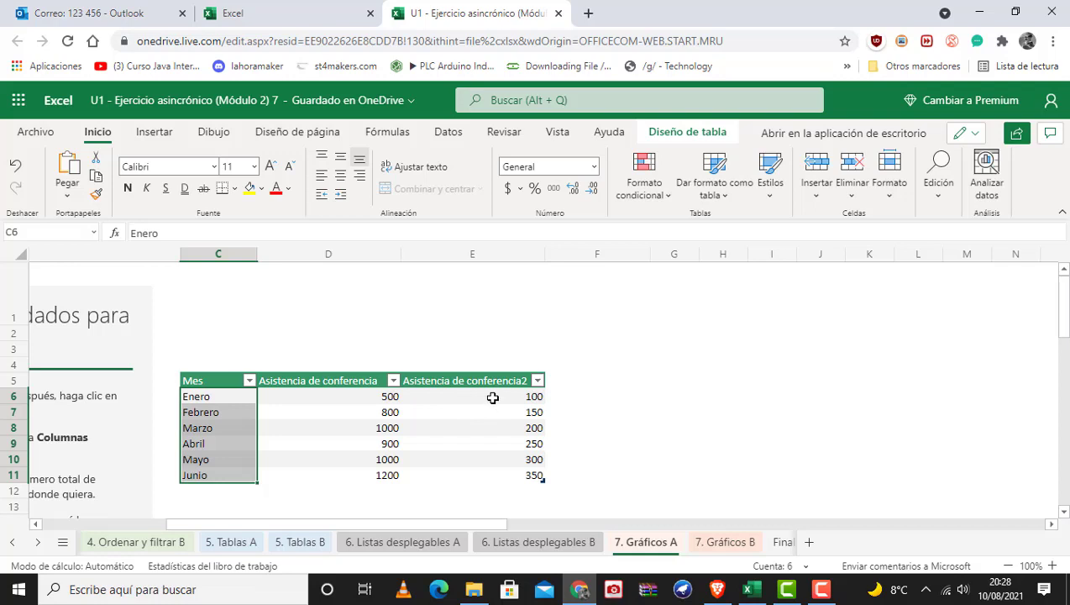
{"action": "left_click", "coordinate": [492, 397], "text": "ctrl"}
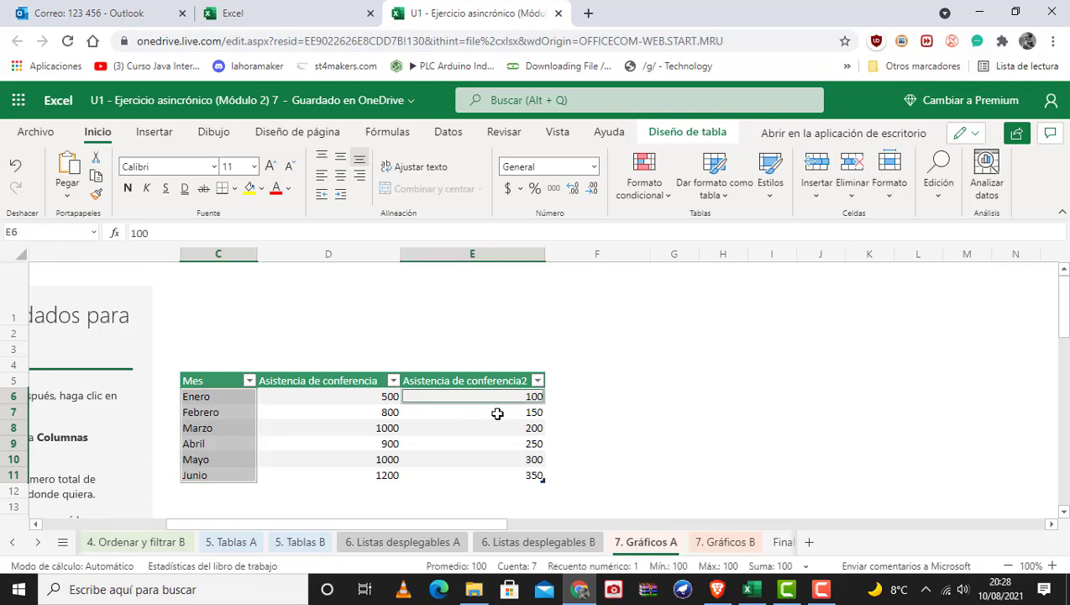
{"action": "left_click_drag", "start_coordinate": [497, 413], "coordinate": [508, 476]}
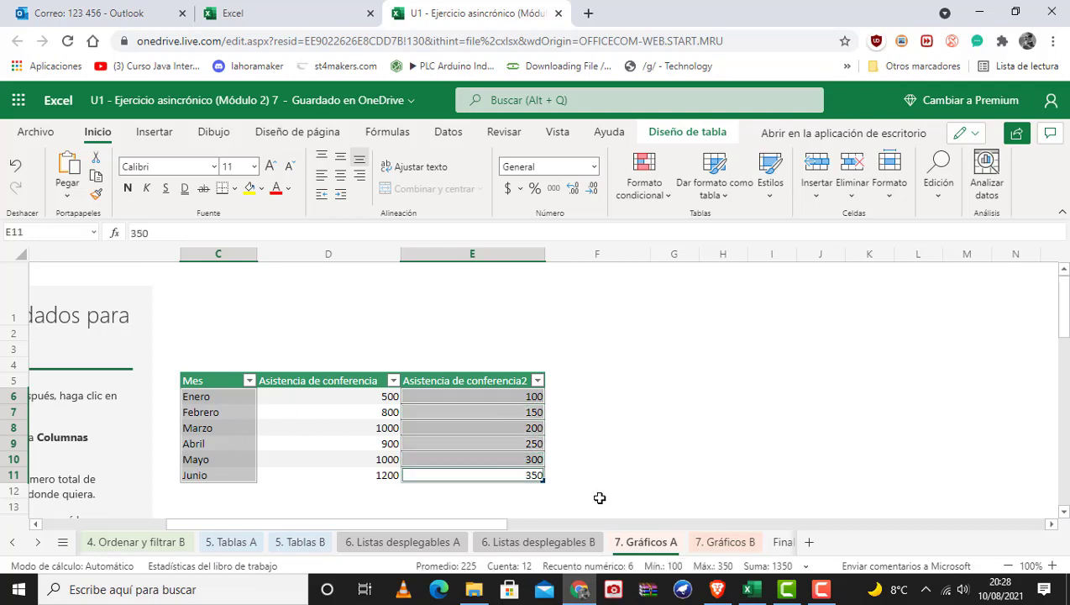
{"action": "left_click", "coordinate": [143, 134]}
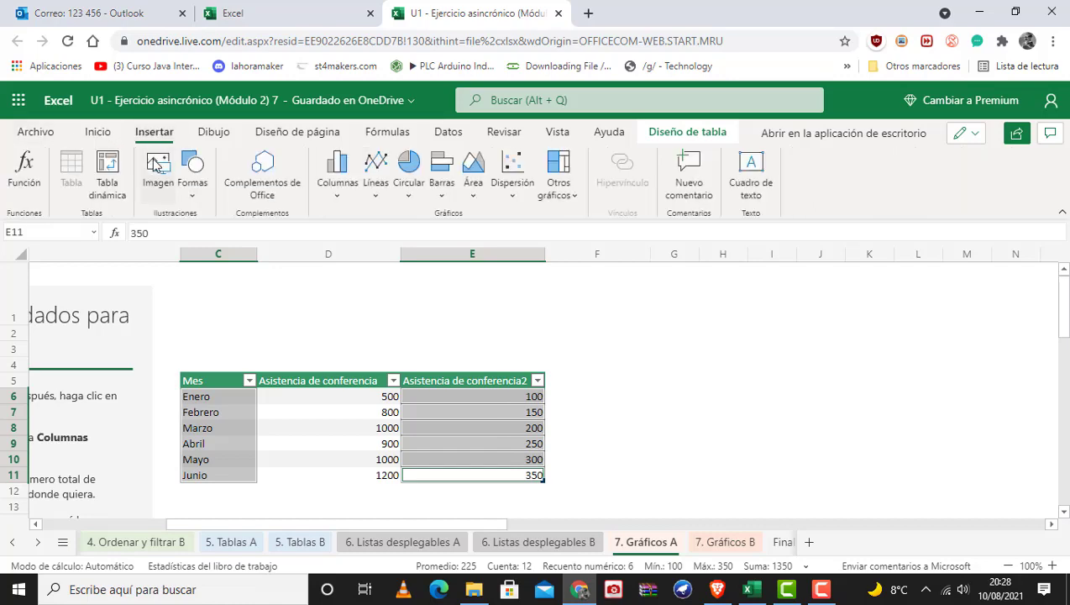
{"action": "left_click", "coordinate": [340, 173]}
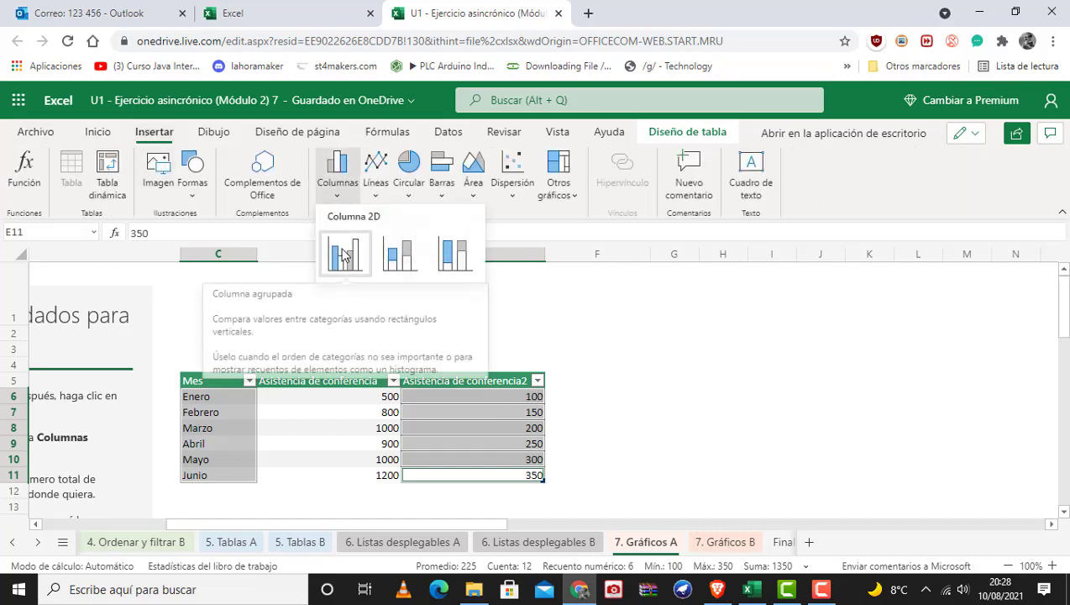
{"action": "left_click", "coordinate": [342, 252]}
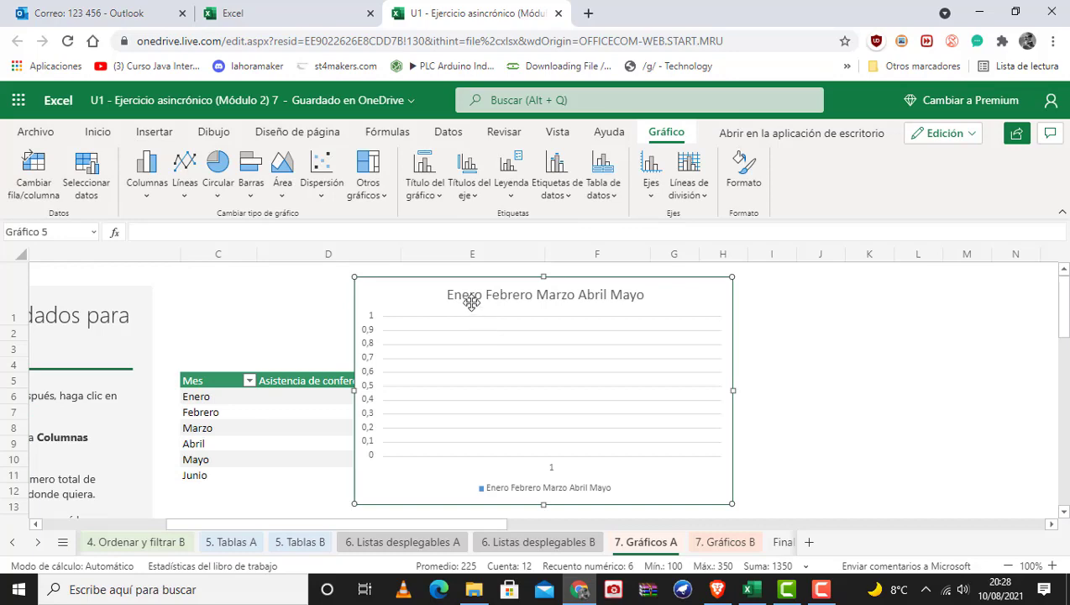
{"action": "left_click_drag", "start_coordinate": [470, 299], "coordinate": [755, 317]}
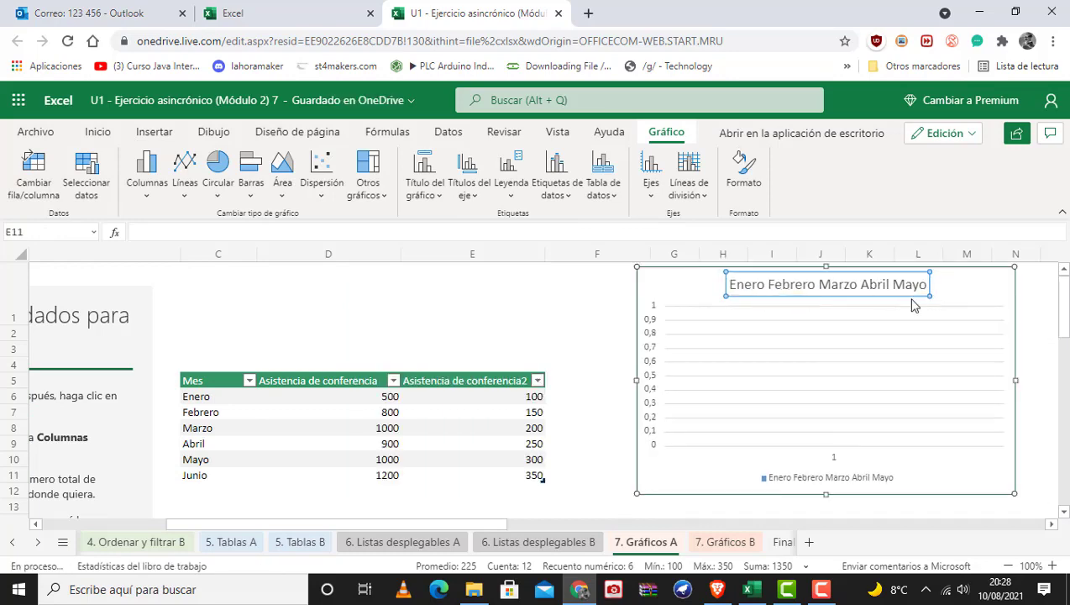
Step: Delete the chart titled with month names and clear the cell selection
{"action": "left_click", "coordinate": [686, 285]}
{"action": "key", "text": "Delete"}
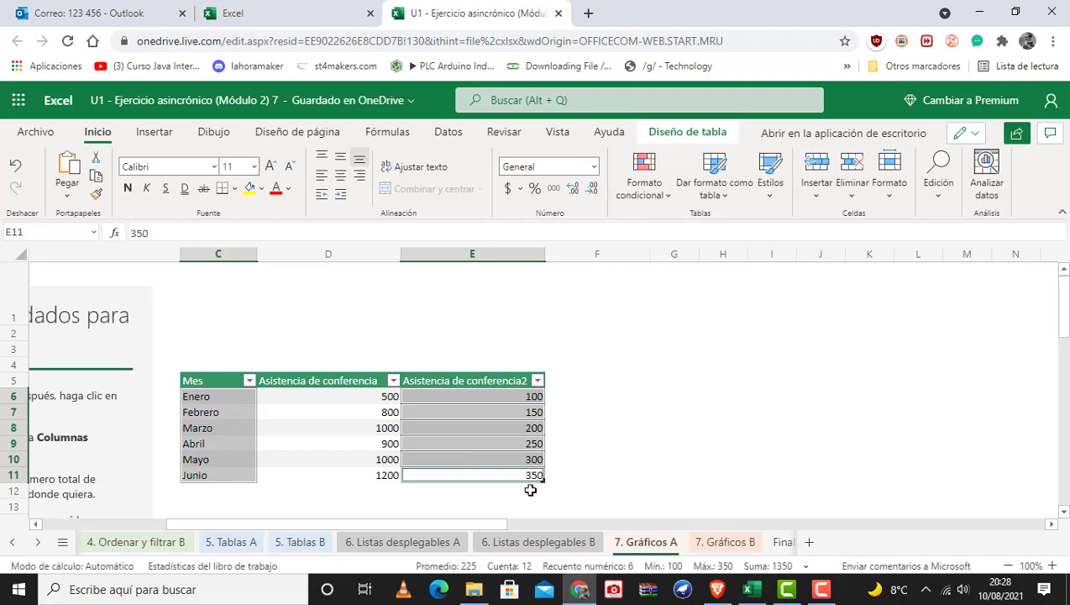
{"action": "key", "text": "Down"}
{"action": "left_click", "coordinate": [420, 494]}
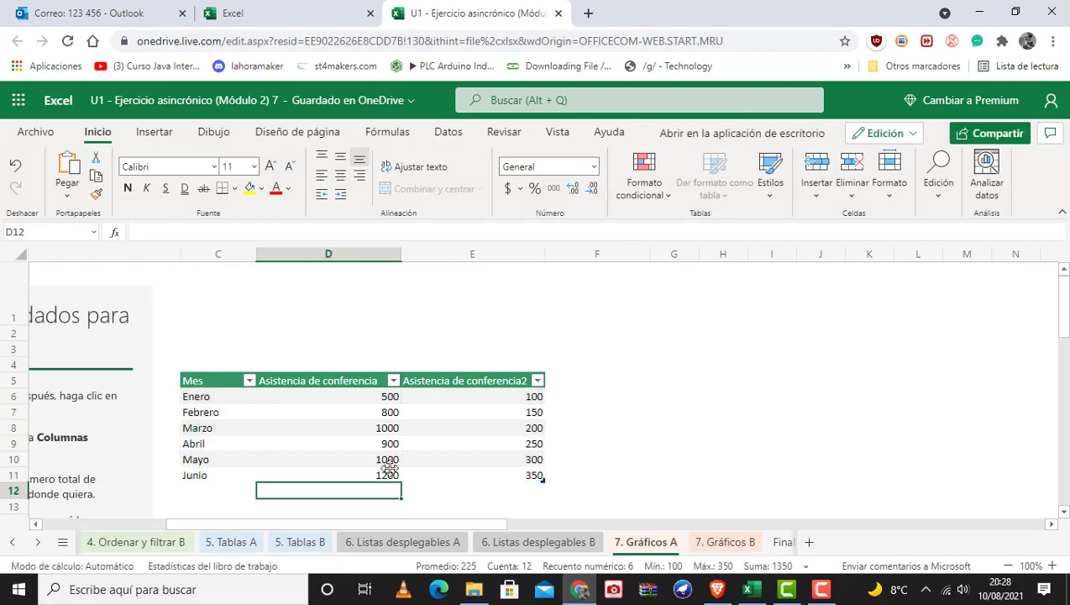
Step: Insert a 2D clustered column chart from C6:C11 and E6:E11 and place it beside the table, starting in column F
{"action": "left_click", "coordinate": [194, 395]}
{"action": "key", "text": "shift+Down"}
{"action": "key", "text": "shift+Down"}
{"action": "key", "text": "shift+Down"}
{"action": "key", "text": "shift+Down"}
{"action": "key", "text": "shift+Down"}
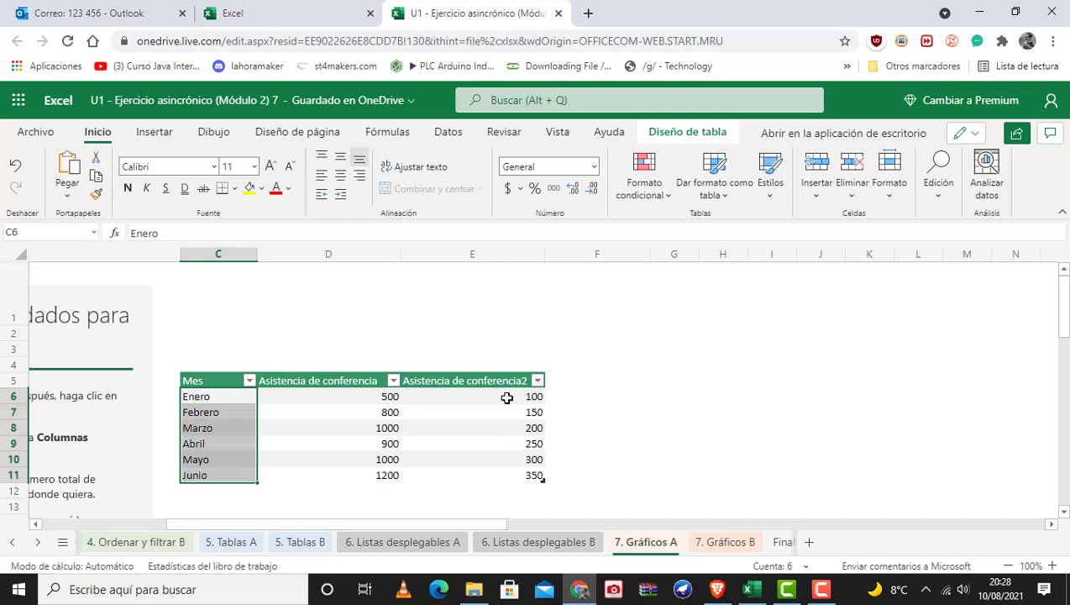
{"action": "left_click_drag", "start_coordinate": [507, 398], "coordinate": [481, 471], "text": "ctrl"}
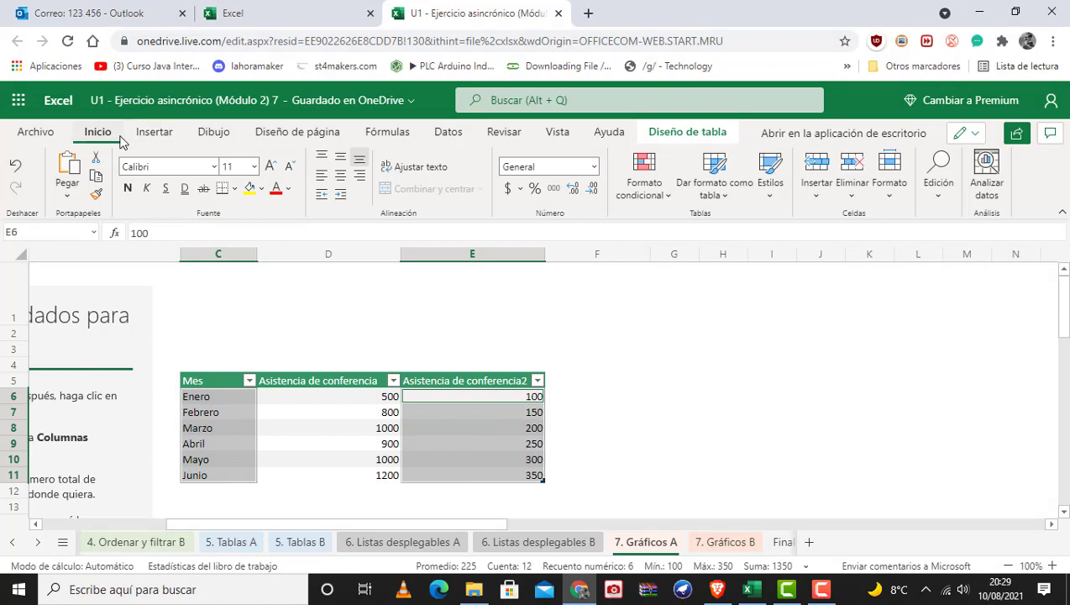
{"action": "left_click", "coordinate": [155, 137]}
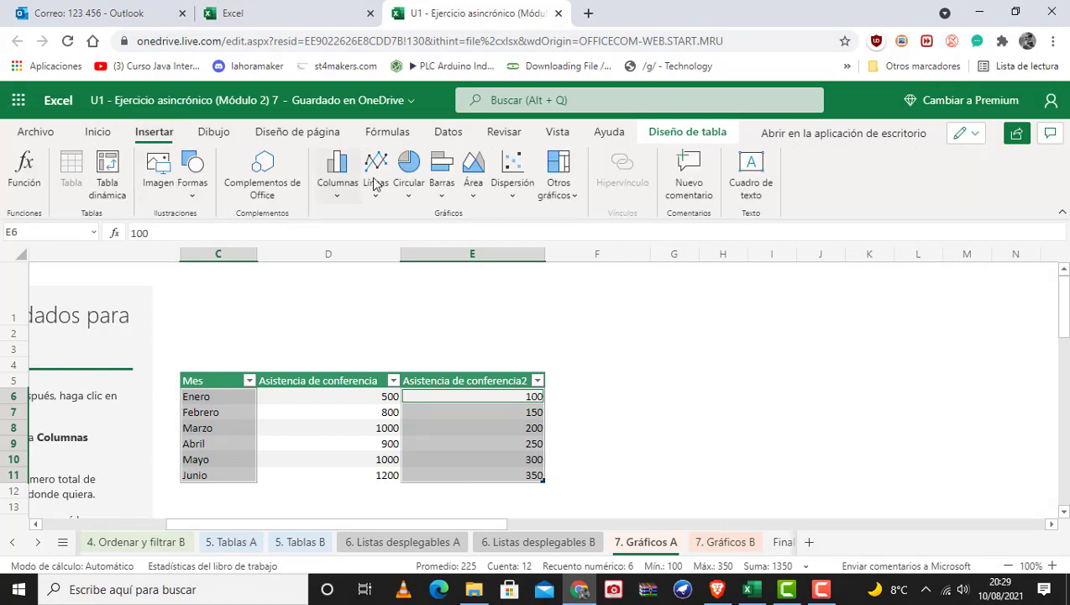
{"action": "left_click", "coordinate": [340, 172]}
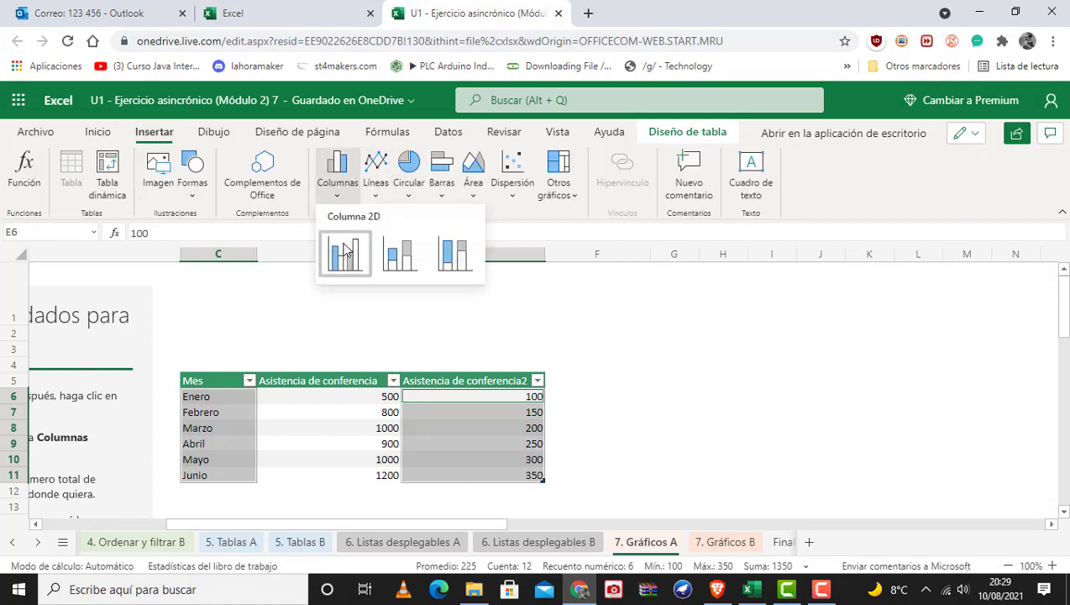
{"action": "left_click", "coordinate": [343, 252]}
{"action": "left_click_drag", "start_coordinate": [471, 300], "coordinate": [699, 311]}
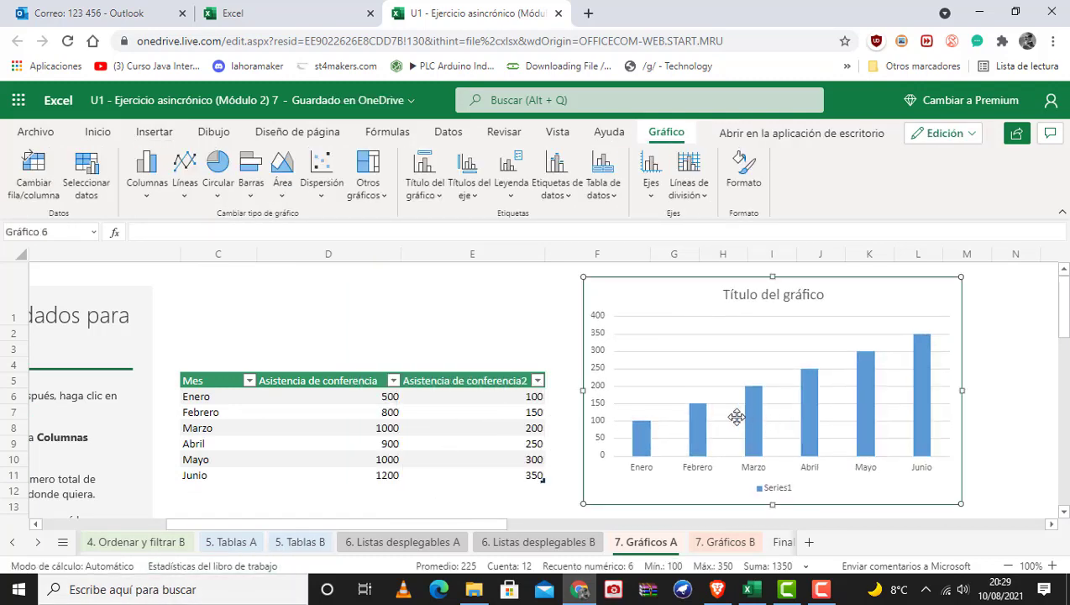
Step: Delete the chart of months against the second attendance column
{"action": "left_click", "coordinate": [398, 397]}
{"action": "left_click", "coordinate": [711, 302]}
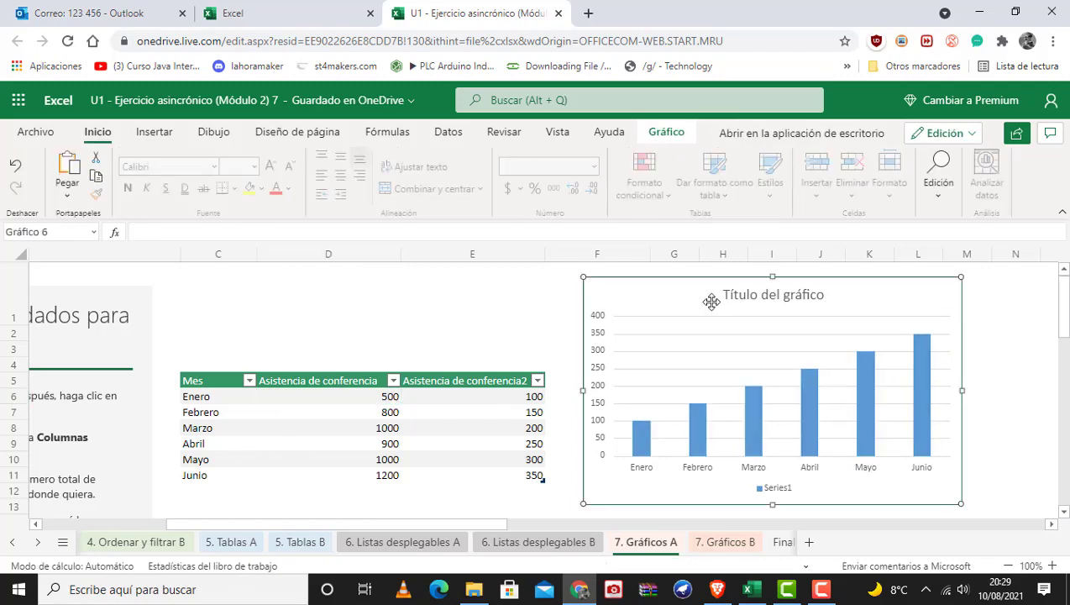
{"action": "key", "text": "Delete"}
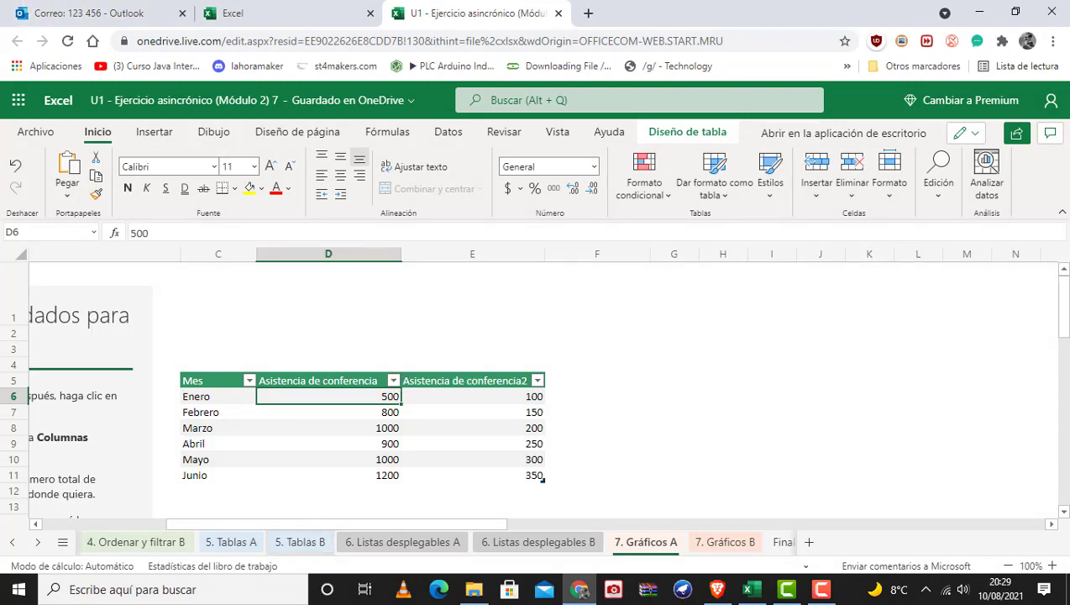
Step: Chart the months and first attendance column, C6:D11, as 2D clustered columns and position the chart over columns C to E
{"action": "left_click_drag", "start_coordinate": [305, 522], "coordinate": [190, 512]}
{"action": "scroll", "coordinate": [550, 336], "scroll_direction": "down", "scroll_amount": 4}
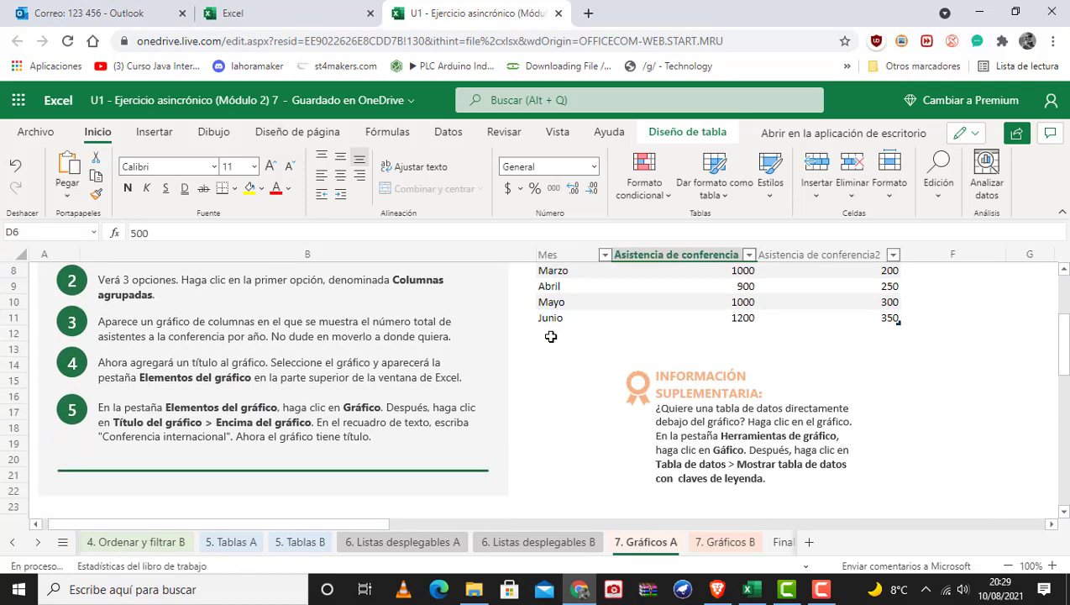
{"action": "scroll", "coordinate": [550, 336], "scroll_direction": "up", "scroll_amount": 4}
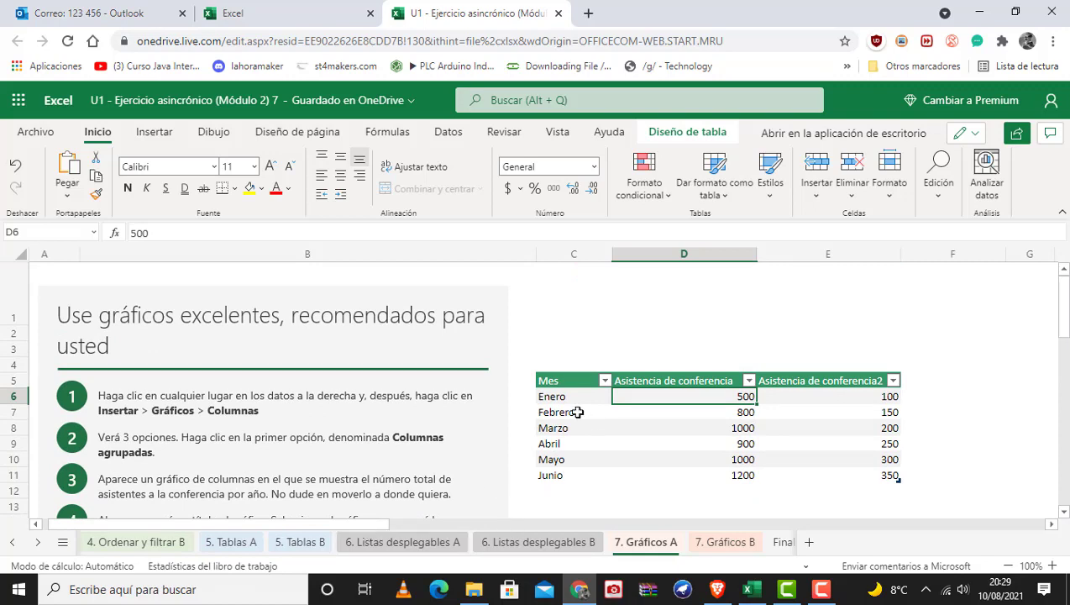
{"action": "left_click_drag", "start_coordinate": [564, 396], "coordinate": [705, 466]}
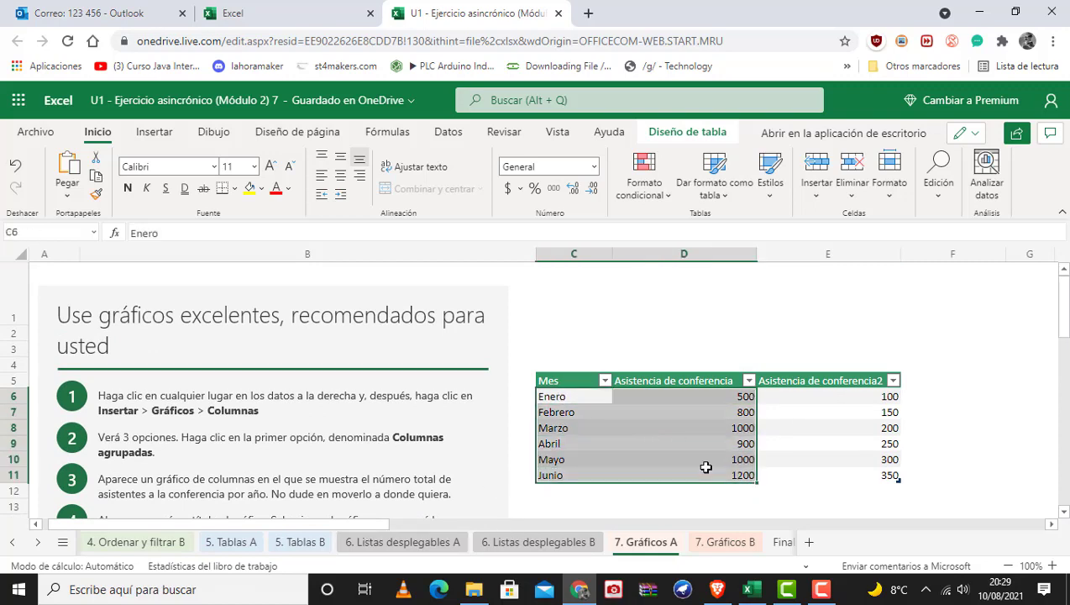
{"action": "left_click", "coordinate": [153, 132]}
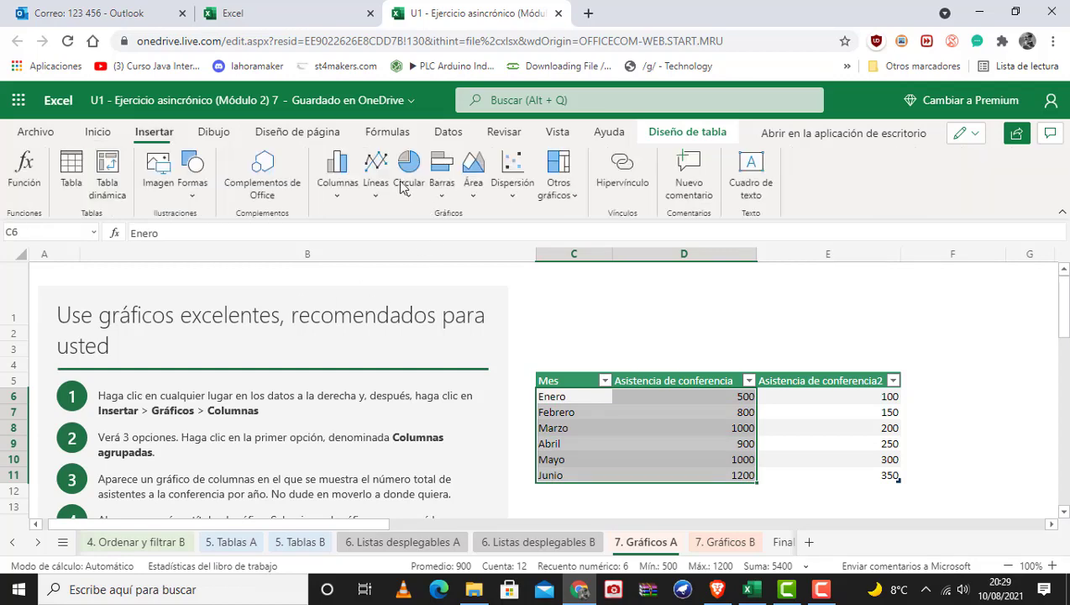
{"action": "left_click", "coordinate": [338, 172]}
{"action": "left_click", "coordinate": [351, 250]}
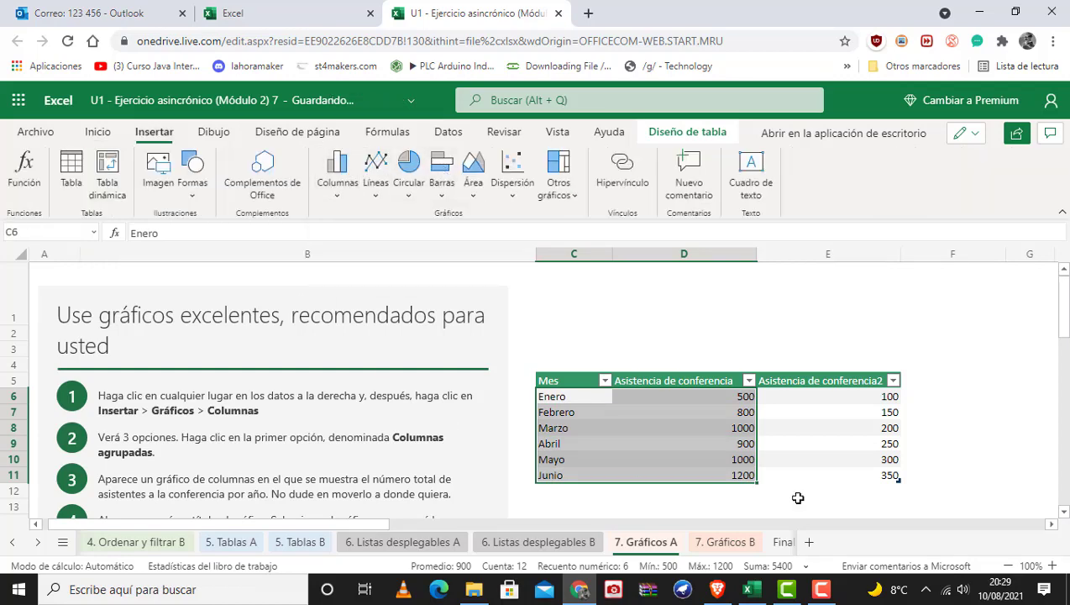
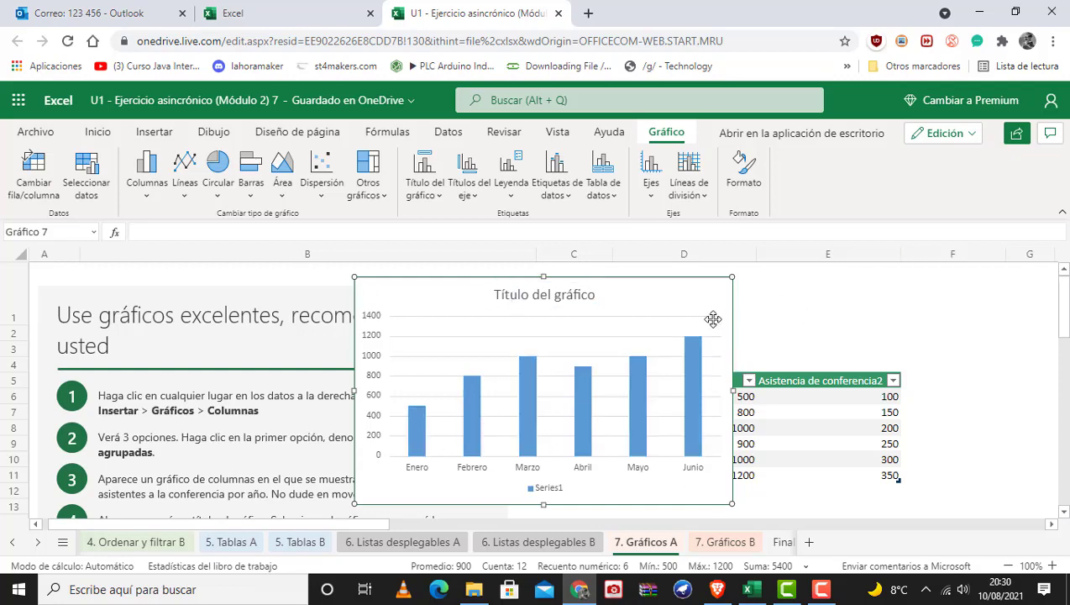
{"action": "scroll", "coordinate": [491, 394], "scroll_direction": "down", "scroll_amount": 2}
{"action": "scroll", "coordinate": [490, 394], "scroll_direction": "down", "scroll_amount": 4}
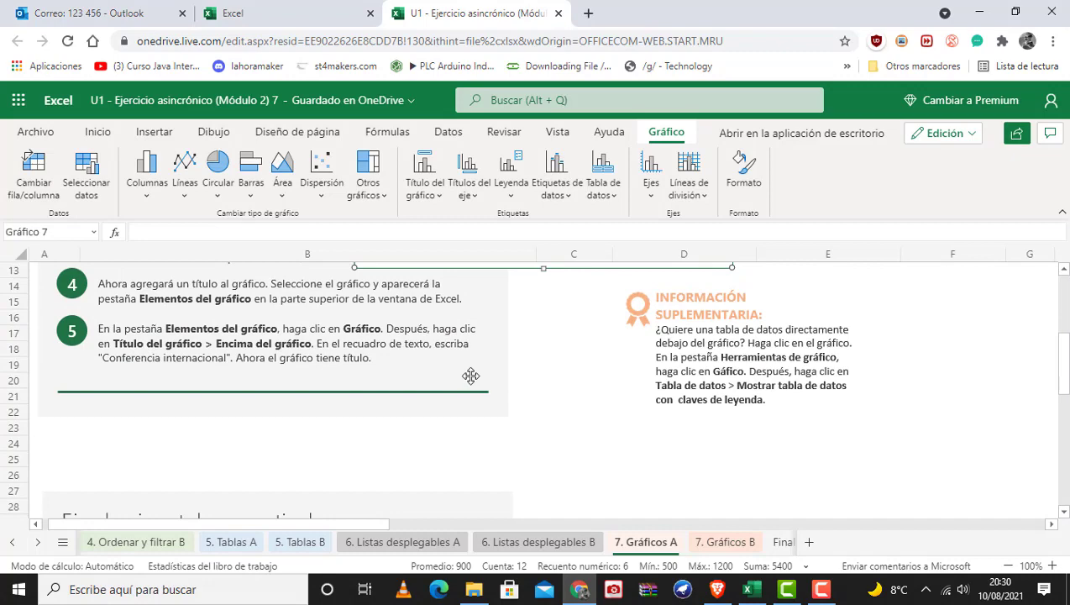
{"action": "scroll", "coordinate": [471, 375], "scroll_direction": "up", "scroll_amount": 4}
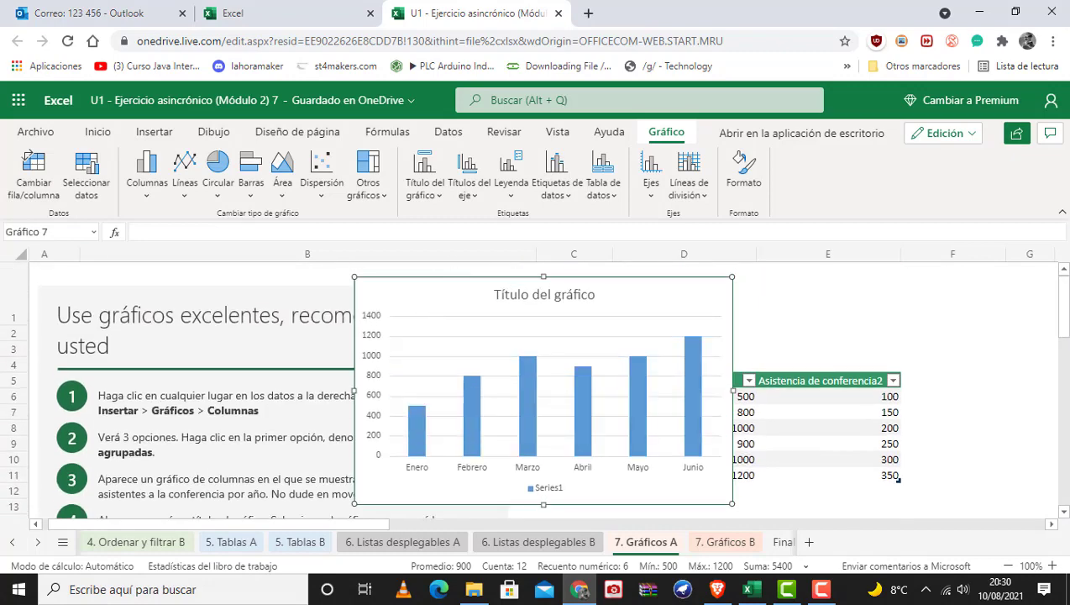
{"action": "left_click_drag", "start_coordinate": [443, 298], "coordinate": [644, 322]}
Step: Open the column chart's formatting settings and read instructions 4 and 5 on adding a chart title
{"action": "scroll", "coordinate": [358, 444], "scroll_direction": "down", "scroll_amount": 2}
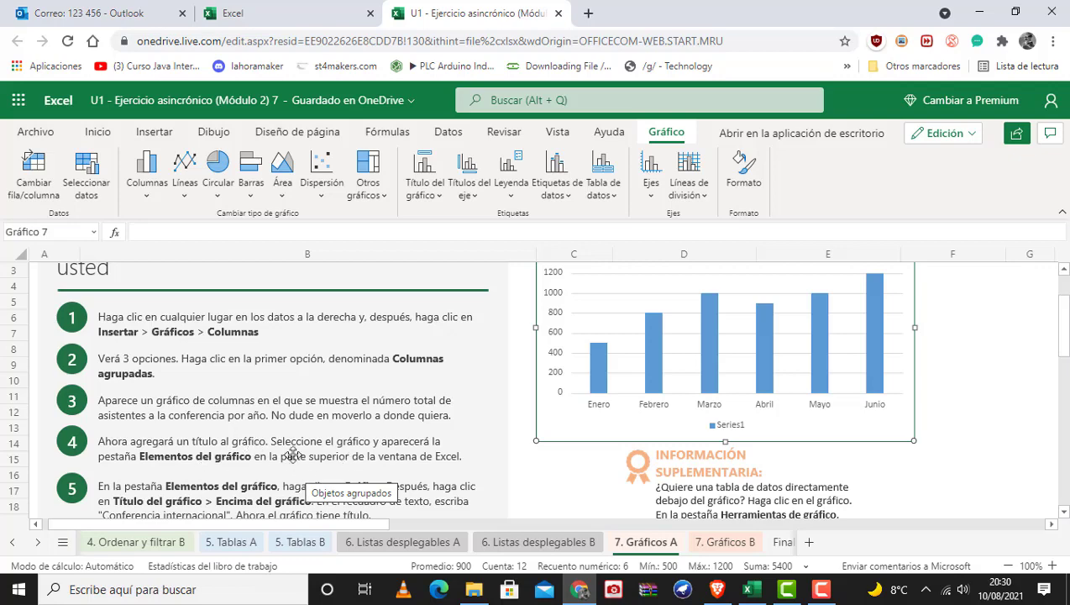
{"action": "scroll", "coordinate": [420, 469], "scroll_direction": "up", "scroll_amount": 2}
{"action": "scroll", "coordinate": [419, 466], "scroll_direction": "down", "scroll_amount": 2}
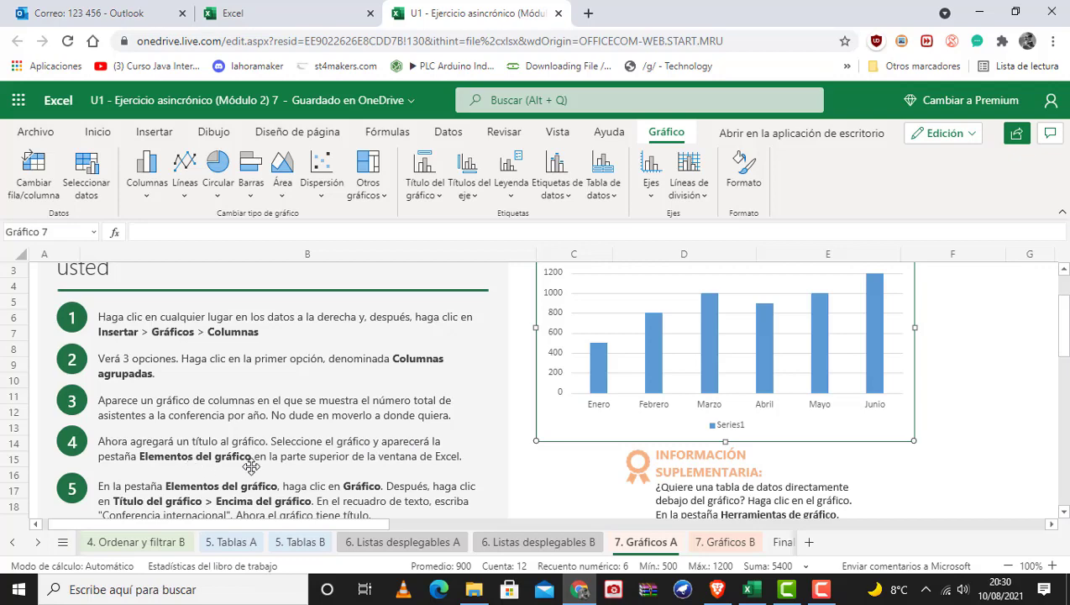
{"action": "scroll", "coordinate": [251, 466], "scroll_direction": "up", "scroll_amount": 2}
{"action": "scroll", "coordinate": [251, 466], "scroll_direction": "up", "scroll_amount": 1}
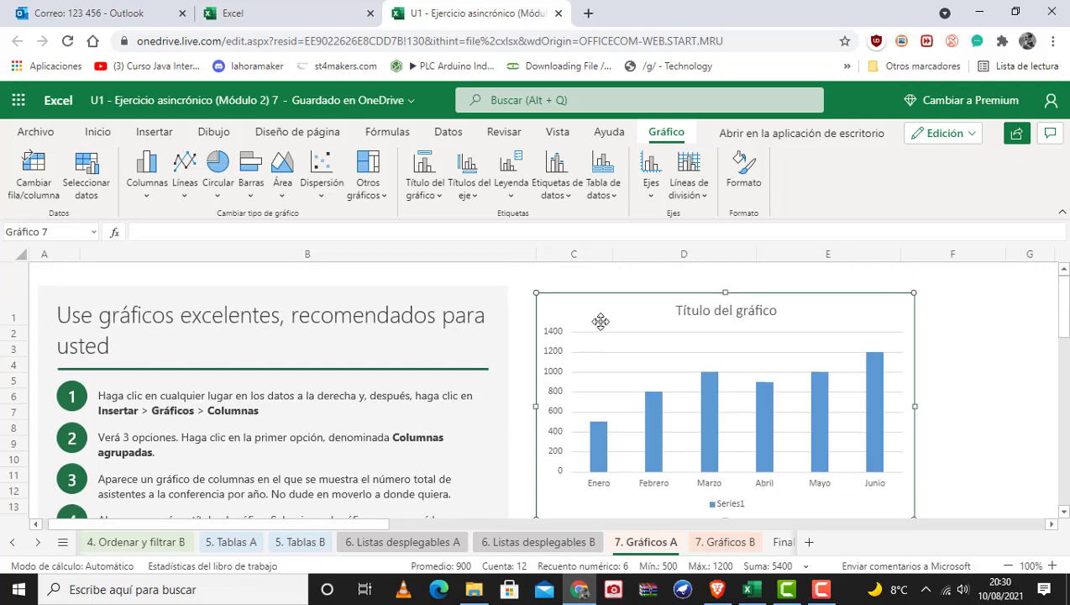
{"action": "left_click", "coordinate": [700, 309]}
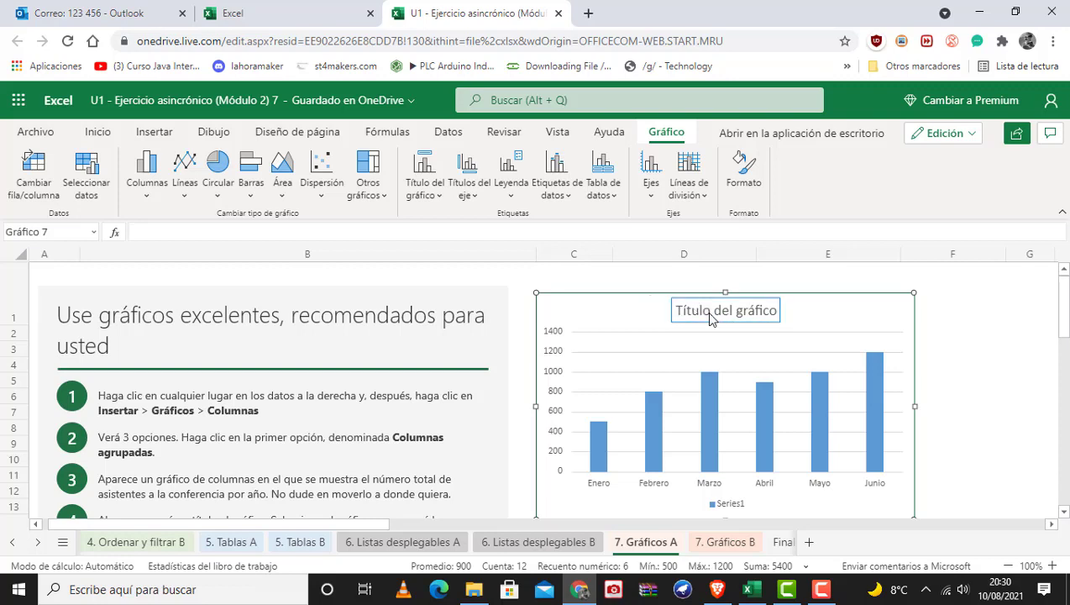
{"action": "double_click", "coordinate": [617, 310]}
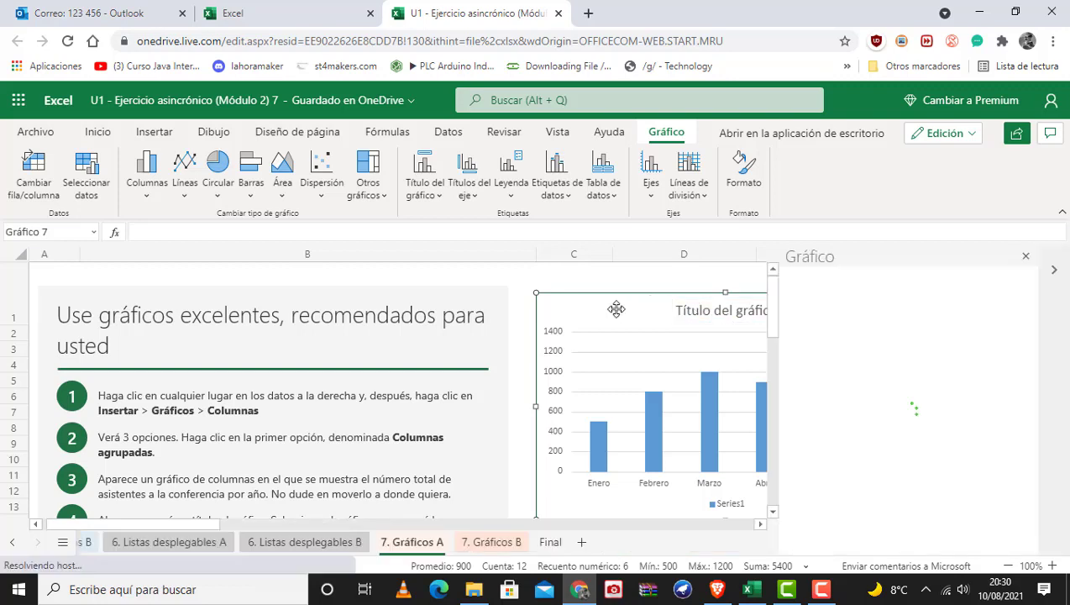
{"action": "left_click", "coordinate": [1026, 255]}
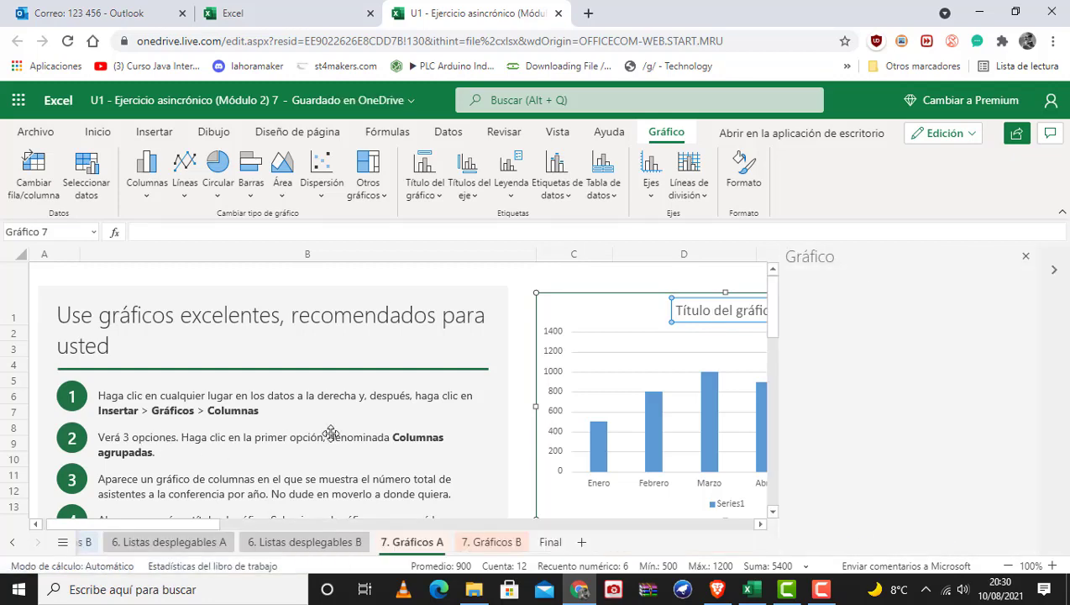
{"action": "scroll", "coordinate": [404, 412], "scroll_direction": "down", "scroll_amount": 3}
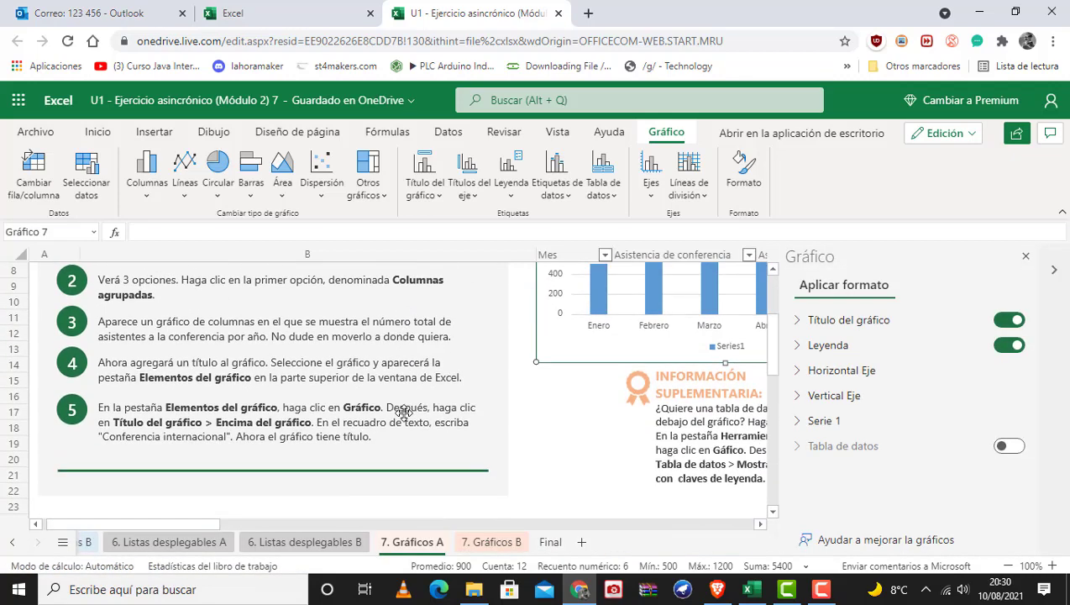
{"action": "scroll", "coordinate": [403, 411], "scroll_direction": "up", "scroll_amount": 1}
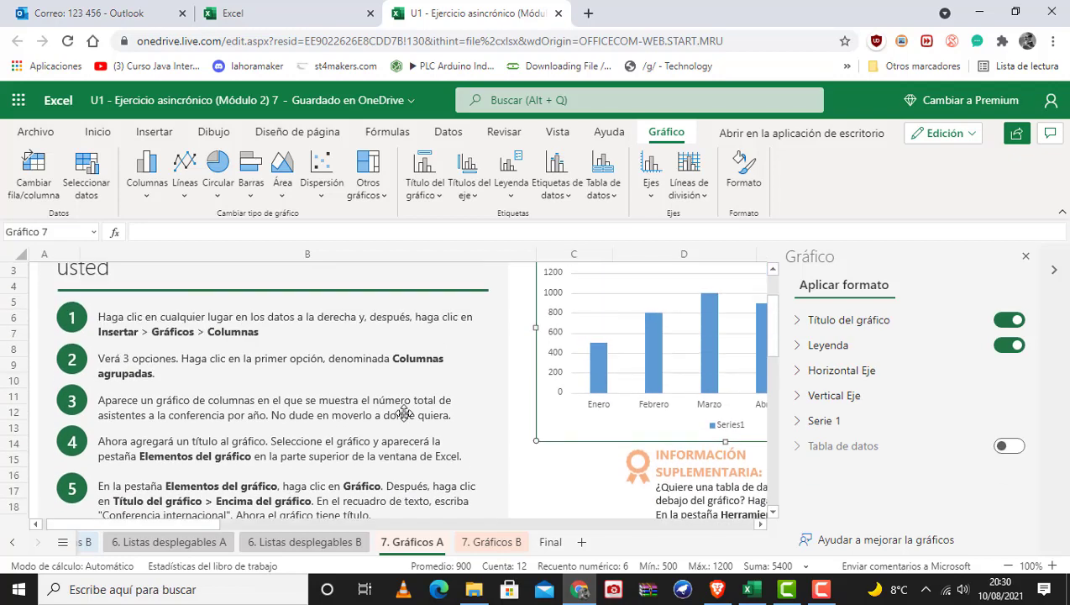
{"action": "scroll", "coordinate": [404, 411], "scroll_direction": "down", "scroll_amount": 1}
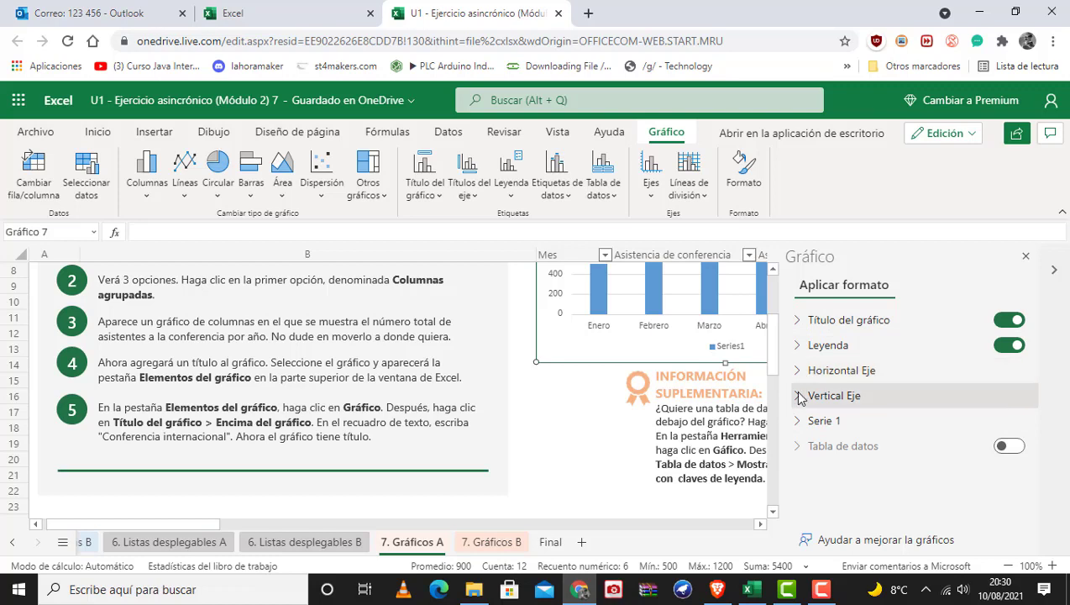
Step: Set the chart title to "consumo de luz" in the chart's title formatting options
{"action": "left_click", "coordinate": [796, 326]}
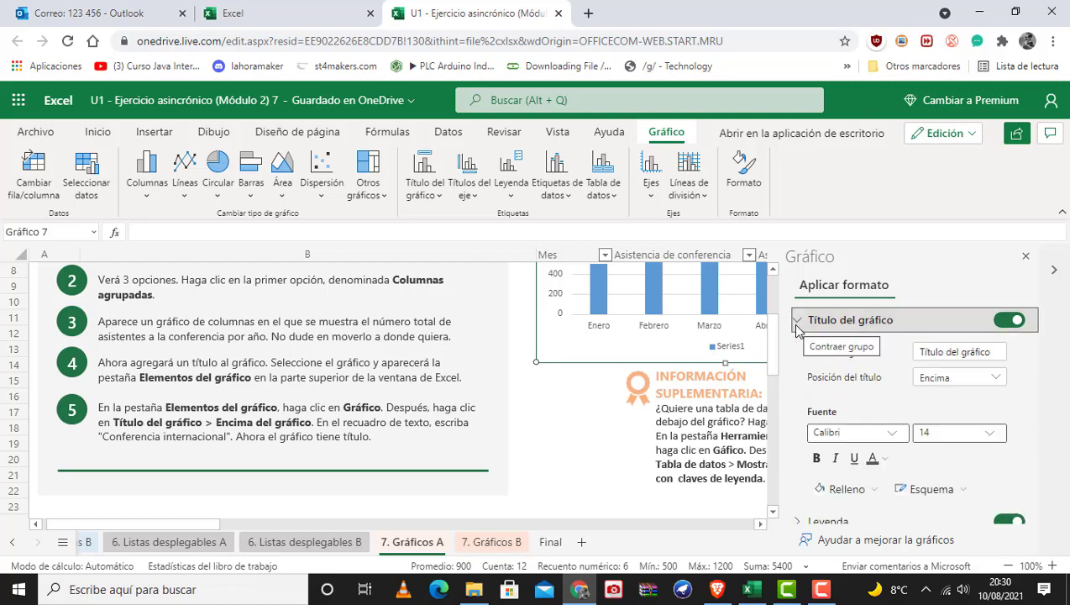
{"action": "left_click", "coordinate": [939, 351]}
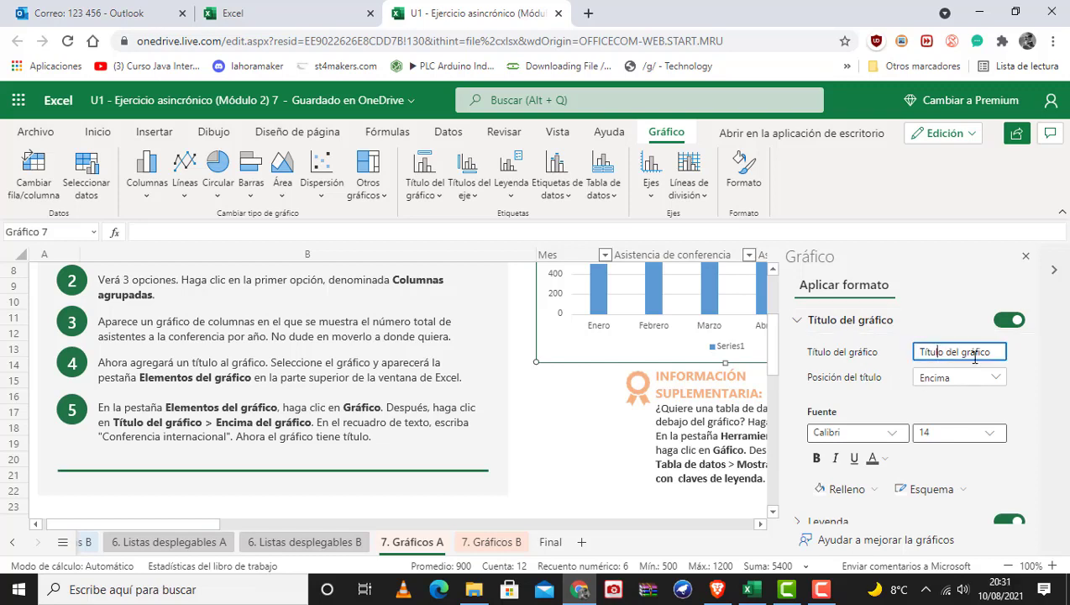
{"action": "left_click_drag", "start_coordinate": [998, 353], "coordinate": [830, 353]}
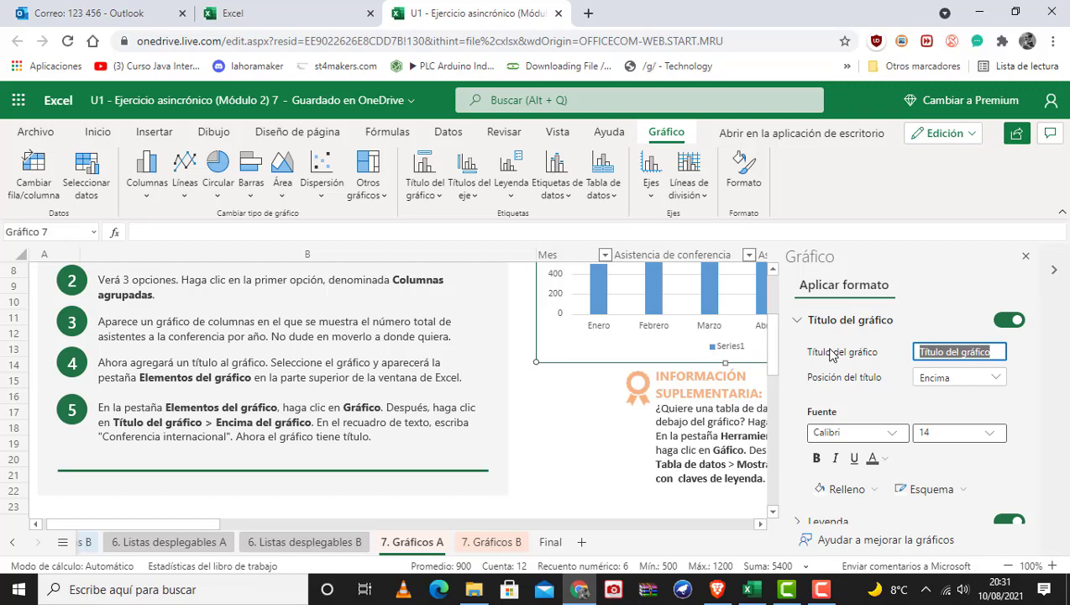
{"action": "type", "text": "C"}
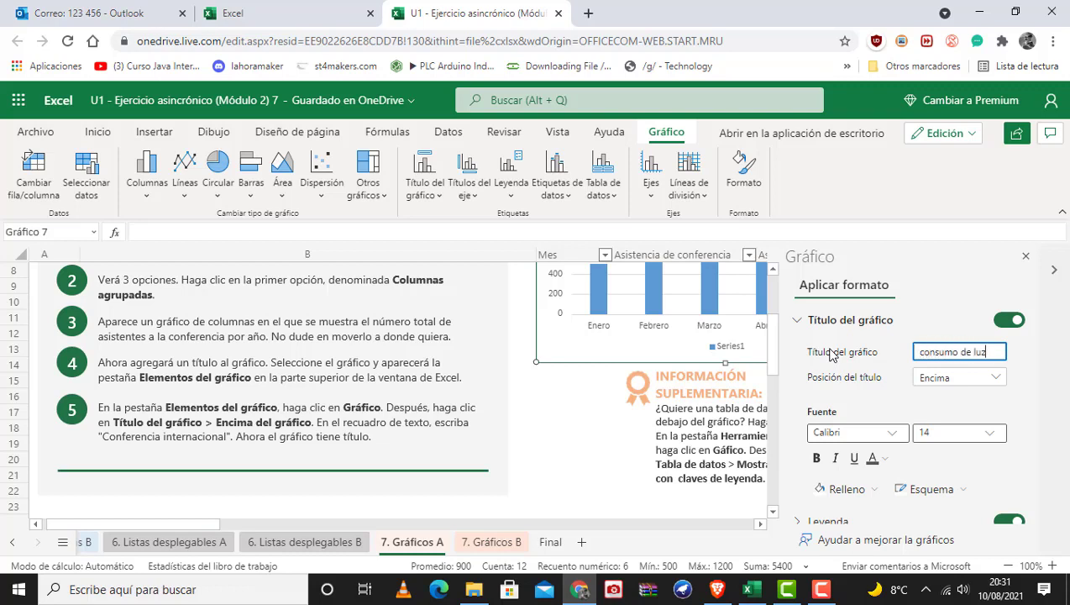
{"action": "left_click", "coordinate": [881, 397]}
{"action": "scroll", "coordinate": [666, 301], "scroll_direction": "up", "scroll_amount": 3}
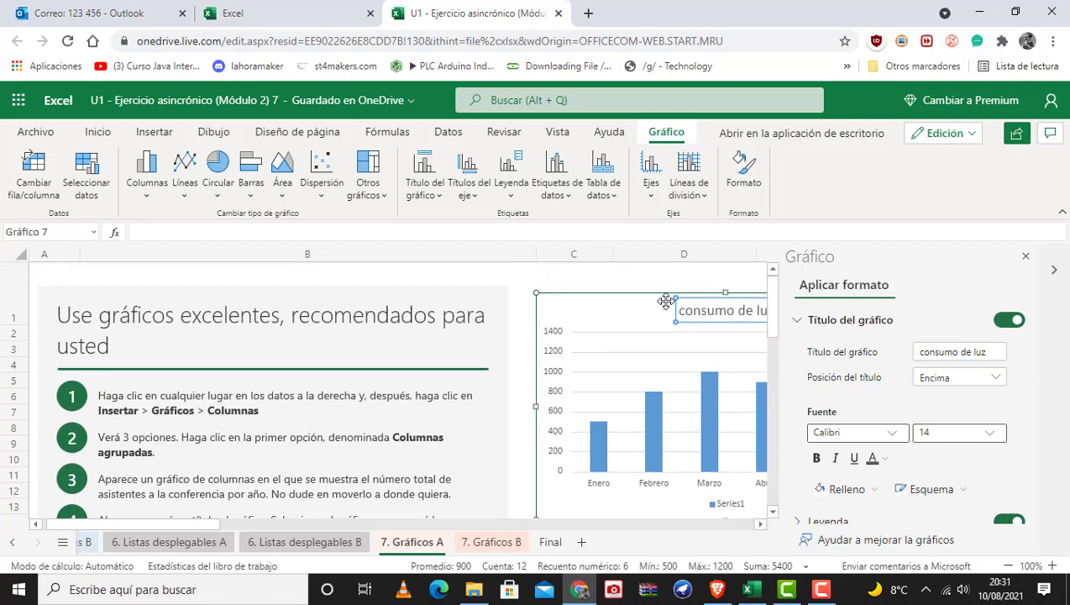
Step: Reread instruction 5 about the chart title position and close the chart formatting settings
{"action": "left_click_drag", "start_coordinate": [212, 525], "coordinate": [243, 526]}
{"action": "scroll", "coordinate": [190, 410], "scroll_direction": "down", "scroll_amount": 4}
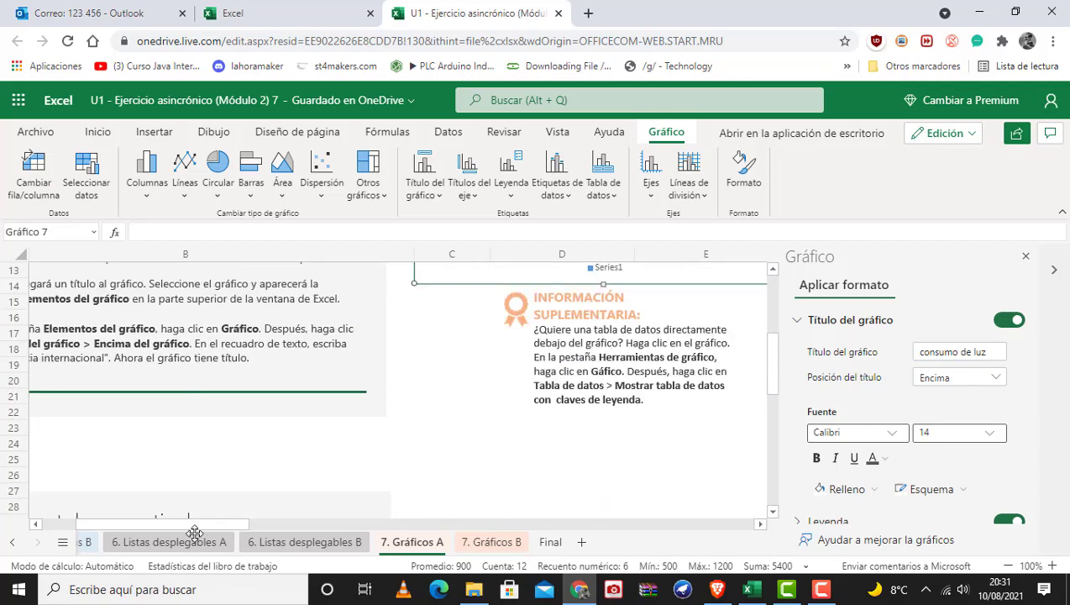
{"action": "left_click_drag", "start_coordinate": [241, 527], "coordinate": [201, 524]}
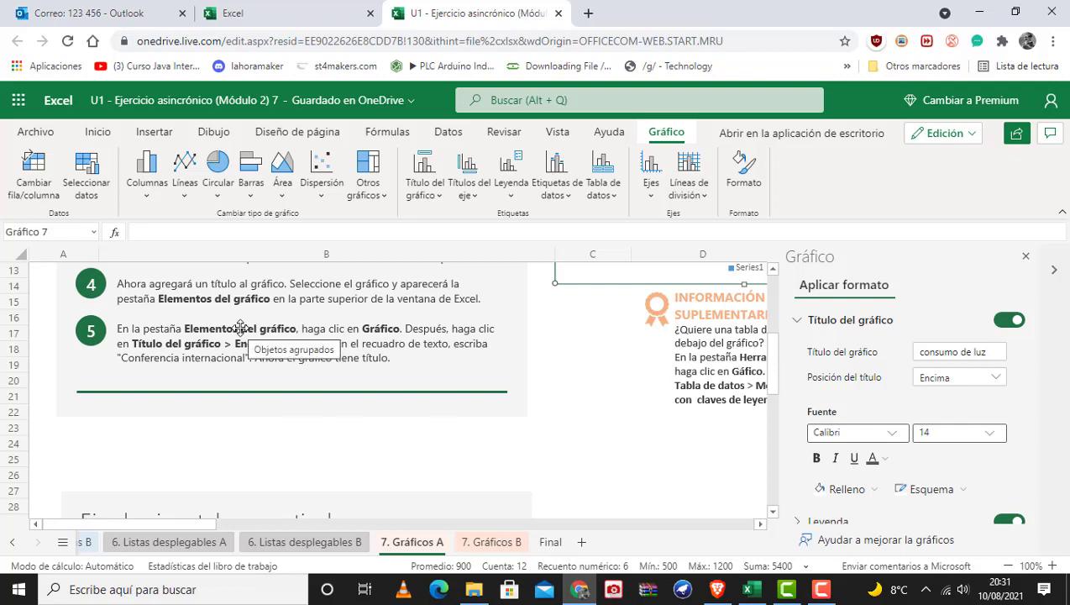
{"action": "scroll", "coordinate": [229, 336], "scroll_direction": "up", "scroll_amount": 2}
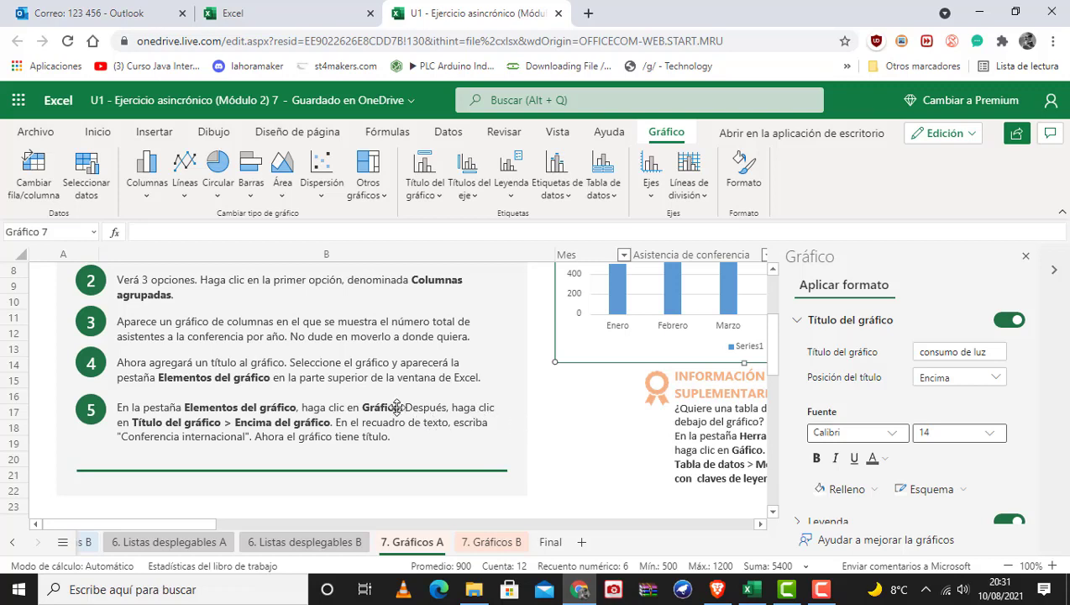
{"action": "left_click", "coordinate": [578, 454]}
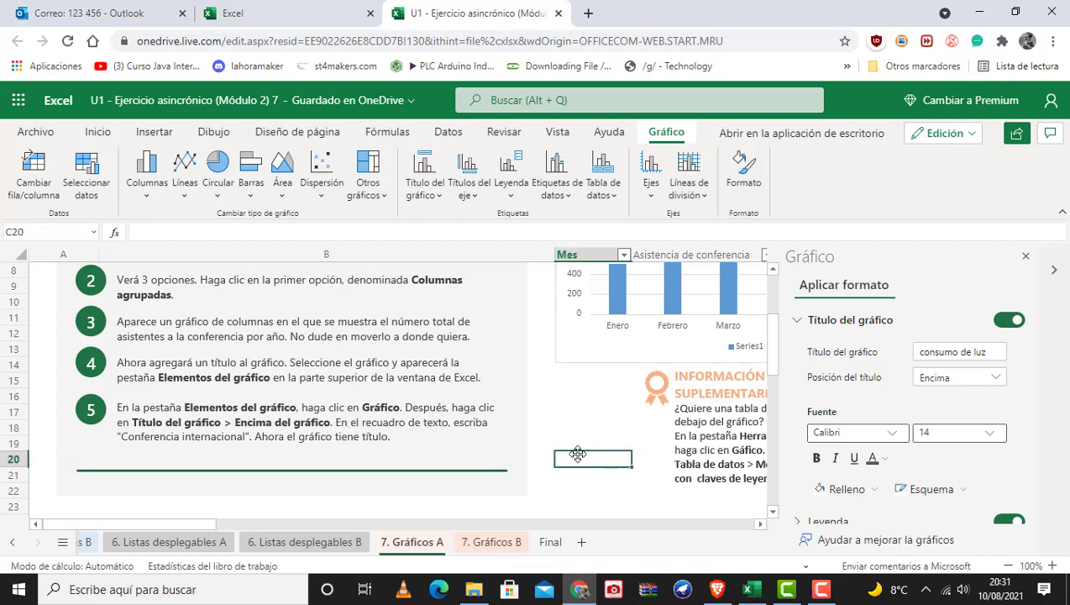
{"action": "left_click", "coordinate": [1026, 256]}
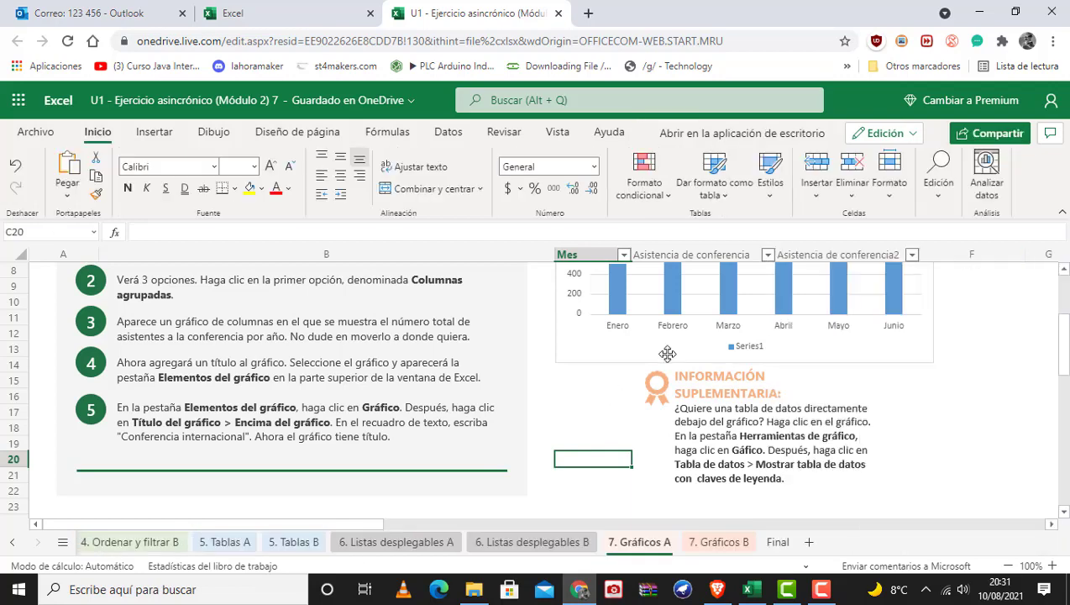
Step: Select the consumo de luz chart, reread instruction 5 on chart titles, and open the chart title's editing options
{"action": "scroll", "coordinate": [688, 349], "scroll_direction": "up", "scroll_amount": 3}
{"action": "left_click", "coordinate": [688, 313]}
{"action": "left_click", "coordinate": [689, 311]}
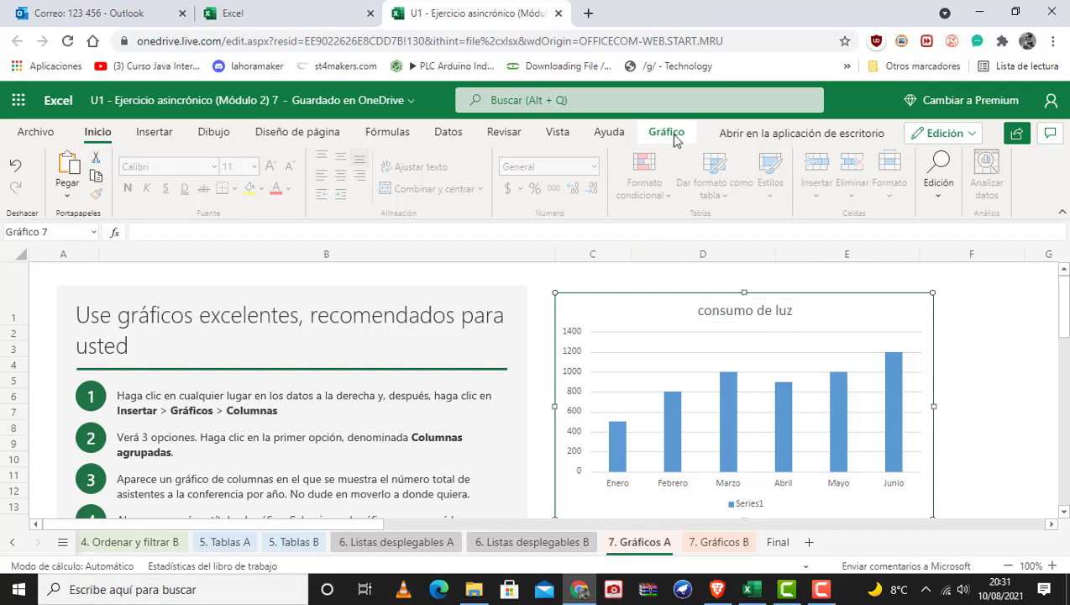
{"action": "left_click", "coordinate": [664, 134]}
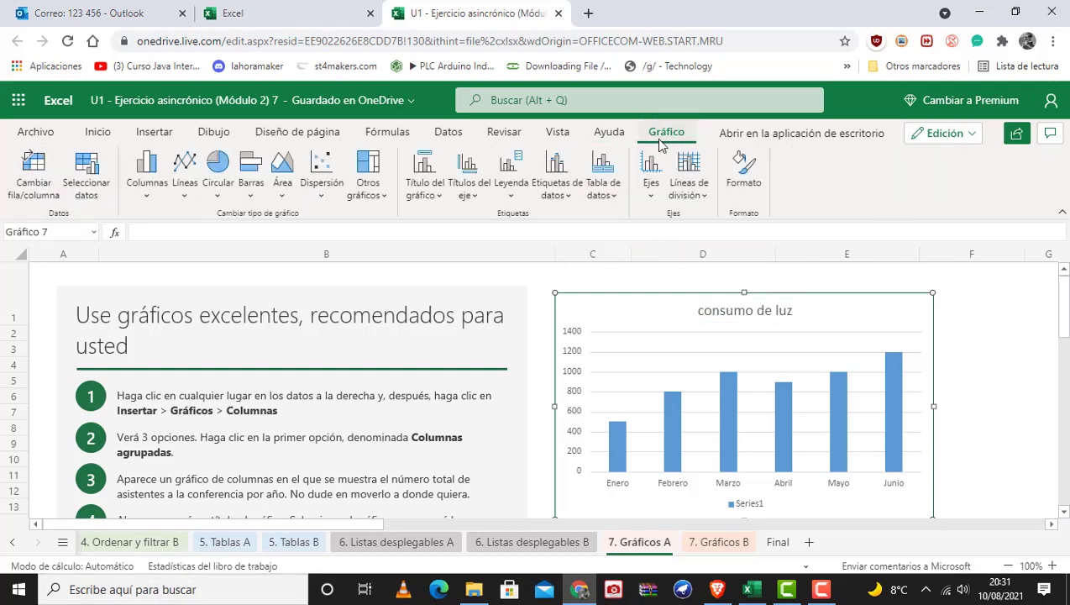
{"action": "scroll", "coordinate": [236, 297], "scroll_direction": "down", "scroll_amount": 3}
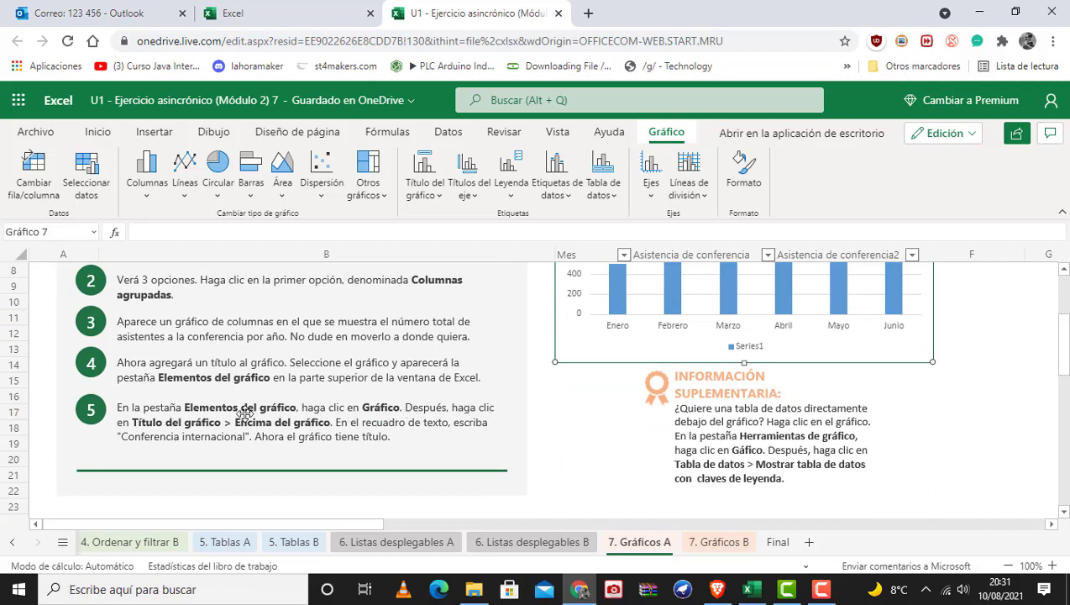
{"action": "scroll", "coordinate": [243, 413], "scroll_direction": "up", "scroll_amount": 3}
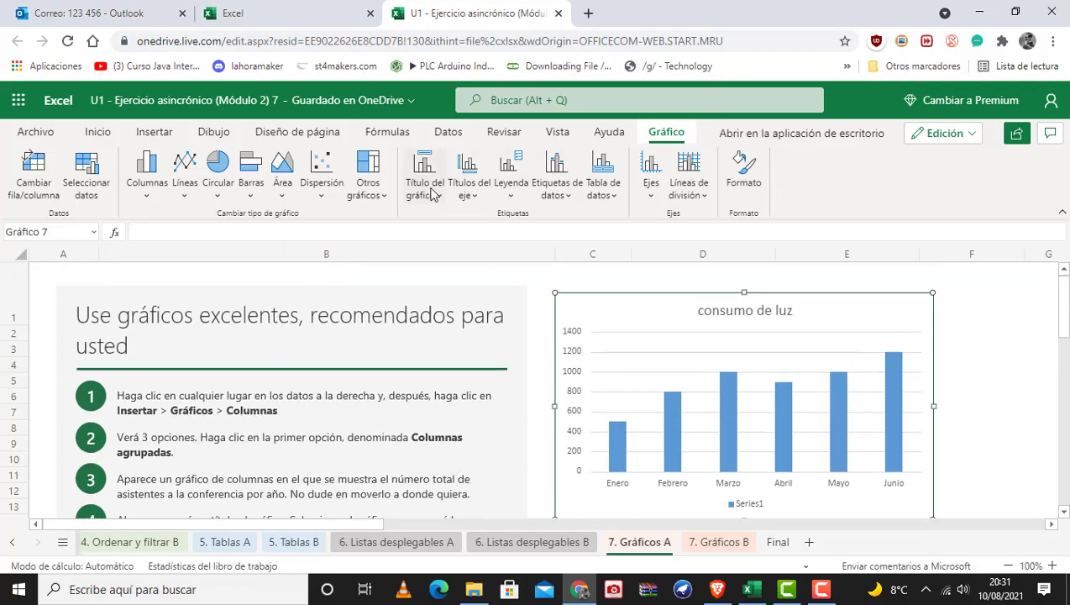
{"action": "left_click", "coordinate": [437, 201]}
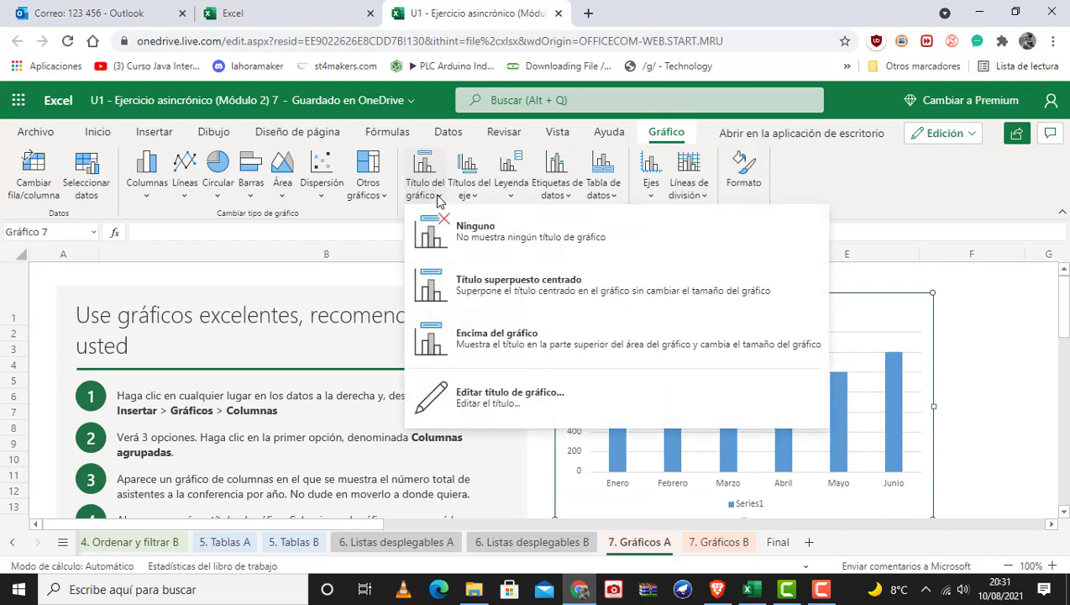
{"action": "left_click", "coordinate": [466, 411]}
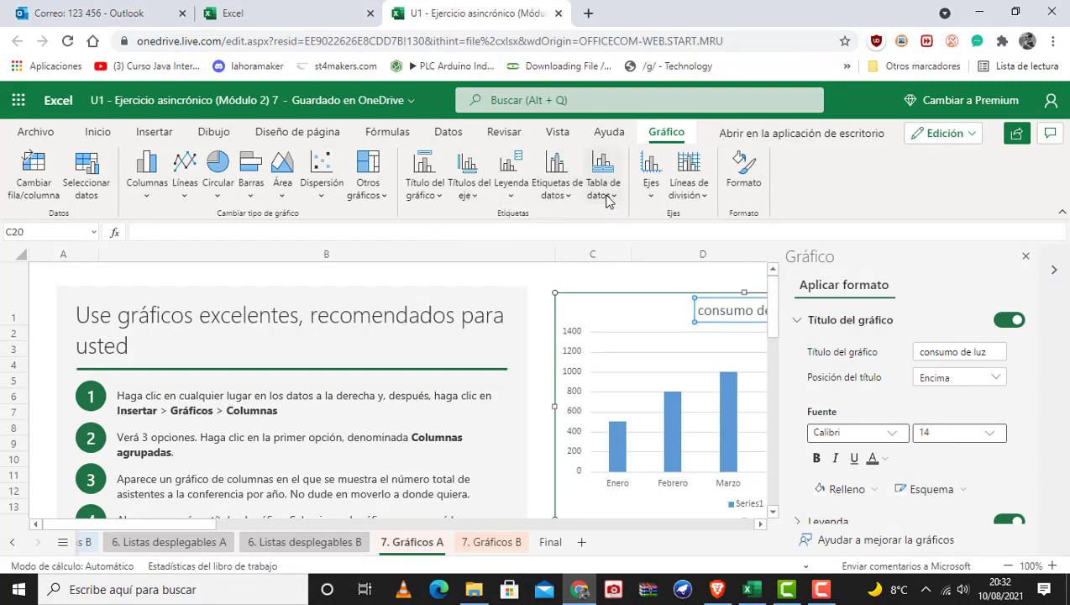
Step: Look through the Serie 1 and Leyenda formatting options of the column chart
{"action": "left_click", "coordinate": [799, 320]}
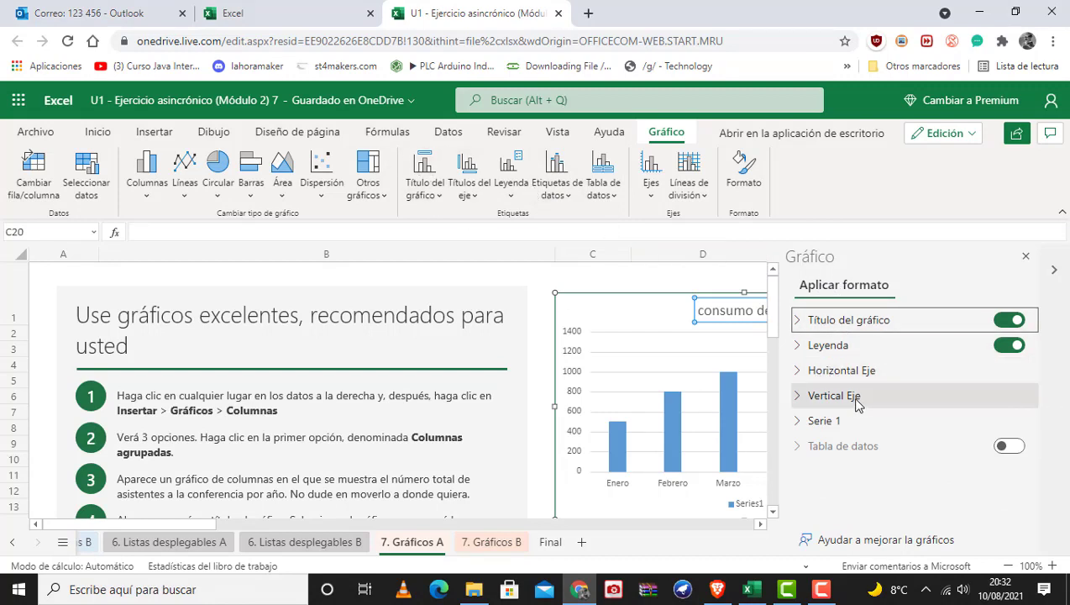
{"action": "left_click", "coordinate": [798, 421]}
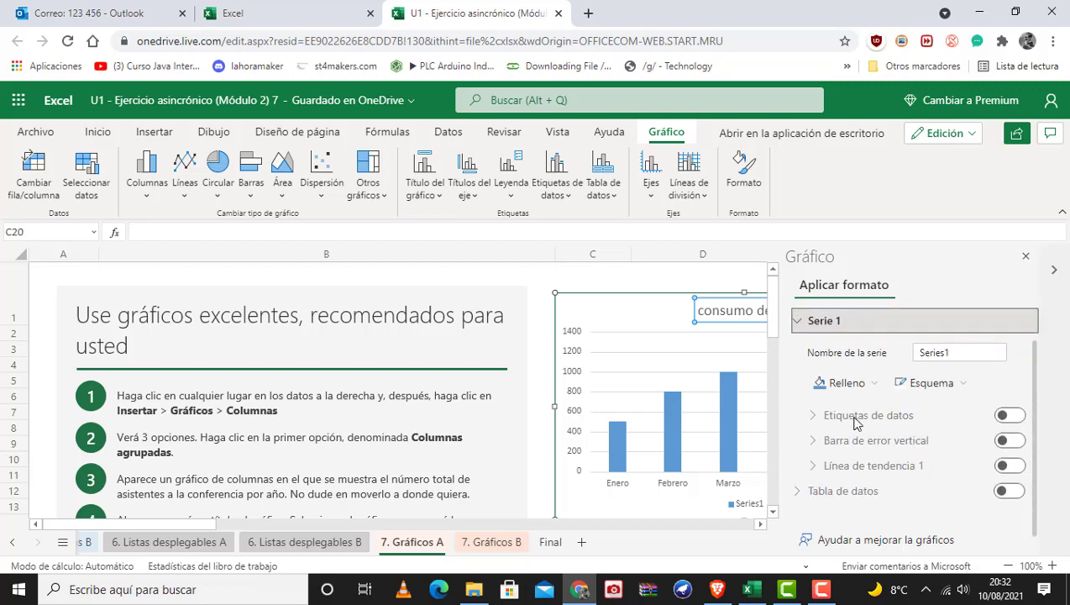
{"action": "scroll", "coordinate": [856, 423], "scroll_direction": "up", "scroll_amount": 4}
{"action": "left_click", "coordinate": [798, 346]}
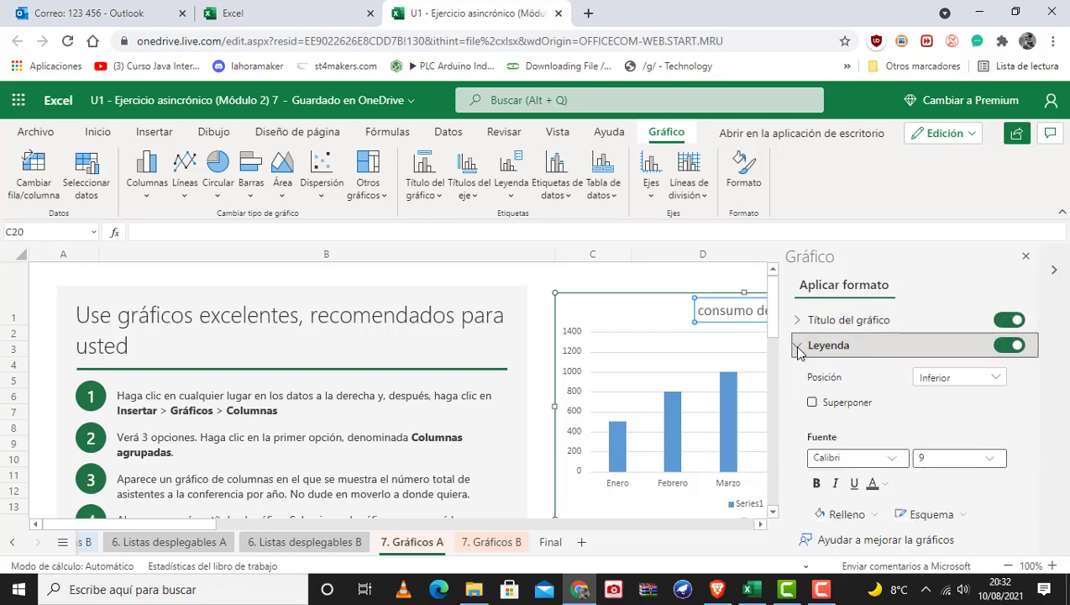
{"action": "scroll", "coordinate": [798, 362], "scroll_direction": "down", "scroll_amount": 3}
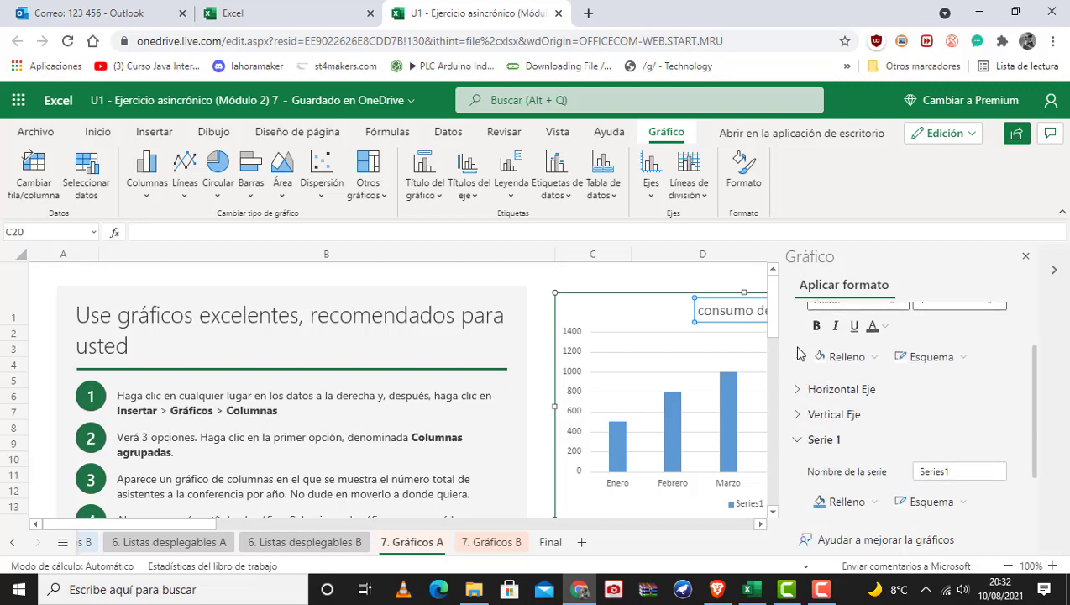
Step: Set the column chart's horizontal axis range width (Ancho del rango) to 235 and close the chart formatting settings
{"action": "left_click", "coordinate": [800, 391]}
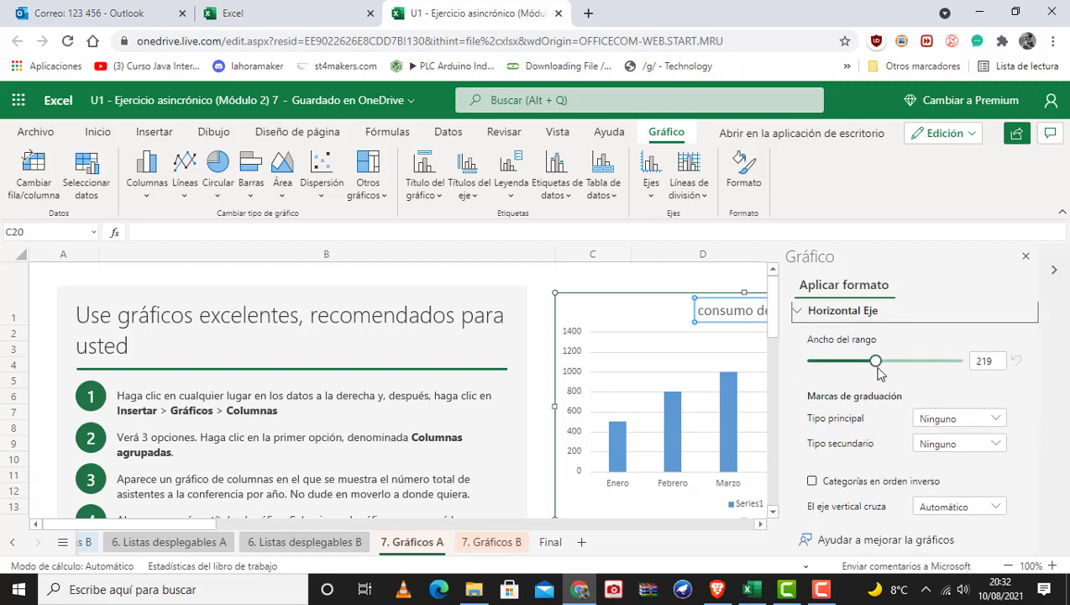
{"action": "mouse_move", "coordinate": [878, 363]}
{"action": "left_mouse_down"}
{"action": "mouse_move", "coordinate": [864, 364]}
{"action": "mouse_move", "coordinate": [881, 363]}
{"action": "left_mouse_up"}
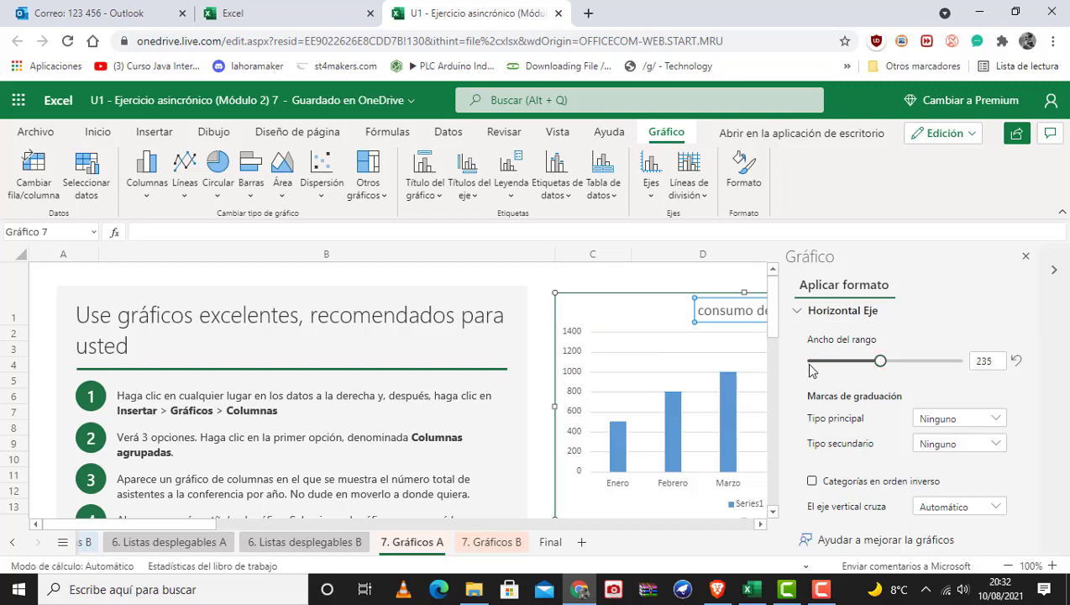
{"action": "left_click", "coordinate": [798, 311]}
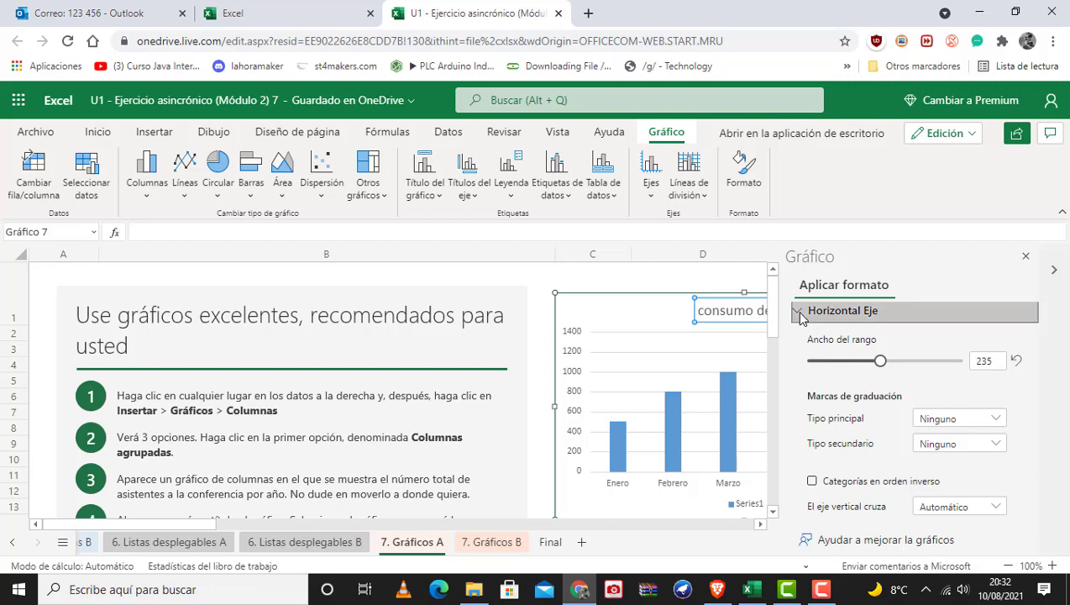
{"action": "scroll", "coordinate": [813, 375], "scroll_direction": "down", "scroll_amount": 1}
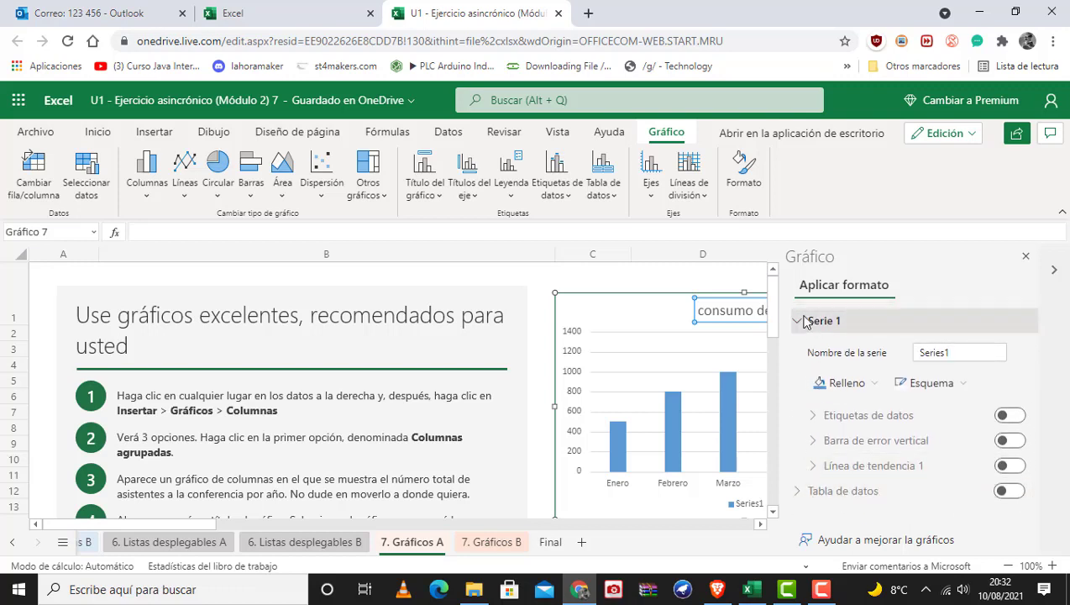
{"action": "left_click", "coordinate": [802, 319]}
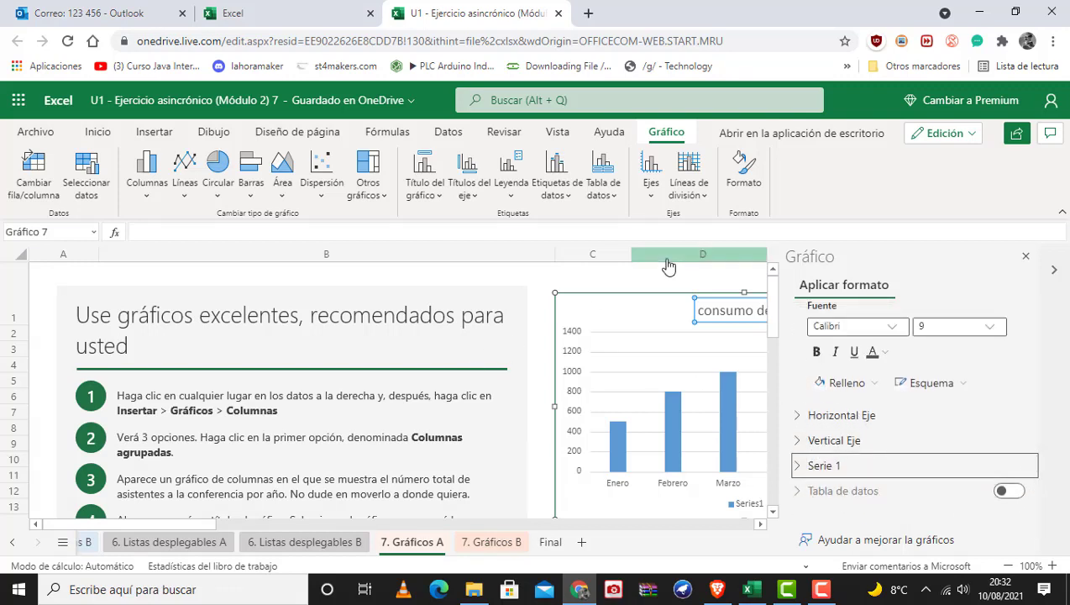
{"action": "left_click", "coordinate": [1026, 257]}
Step: Read the "Ejes horizontales y verticales" section and examine the example picture labelling the value and category axes
{"action": "scroll", "coordinate": [349, 302], "scroll_direction": "down", "scroll_amount": 4}
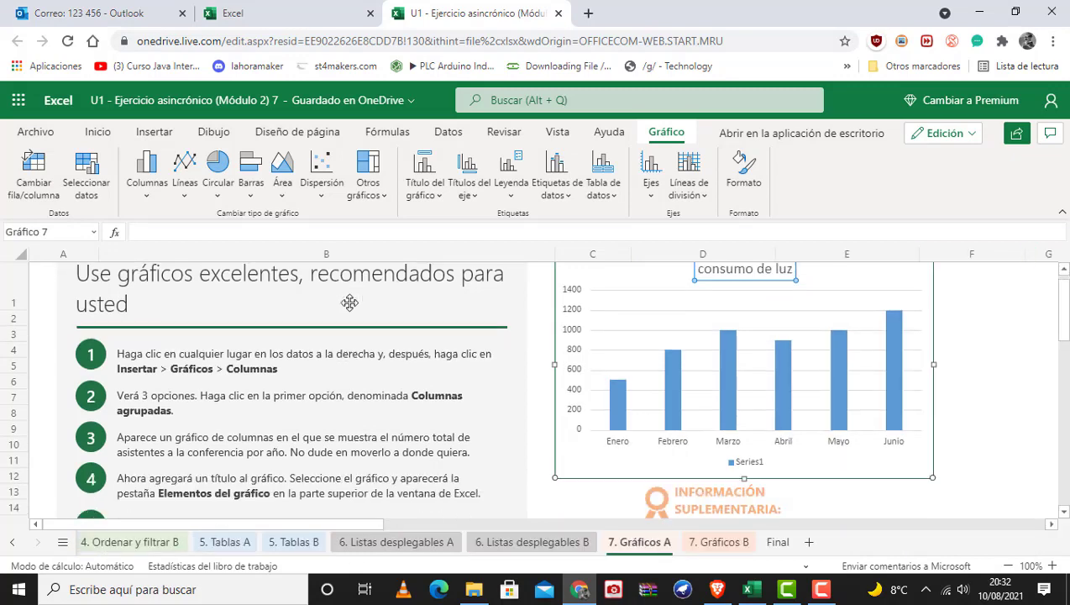
{"action": "scroll", "coordinate": [350, 303], "scroll_direction": "down", "scroll_amount": 6}
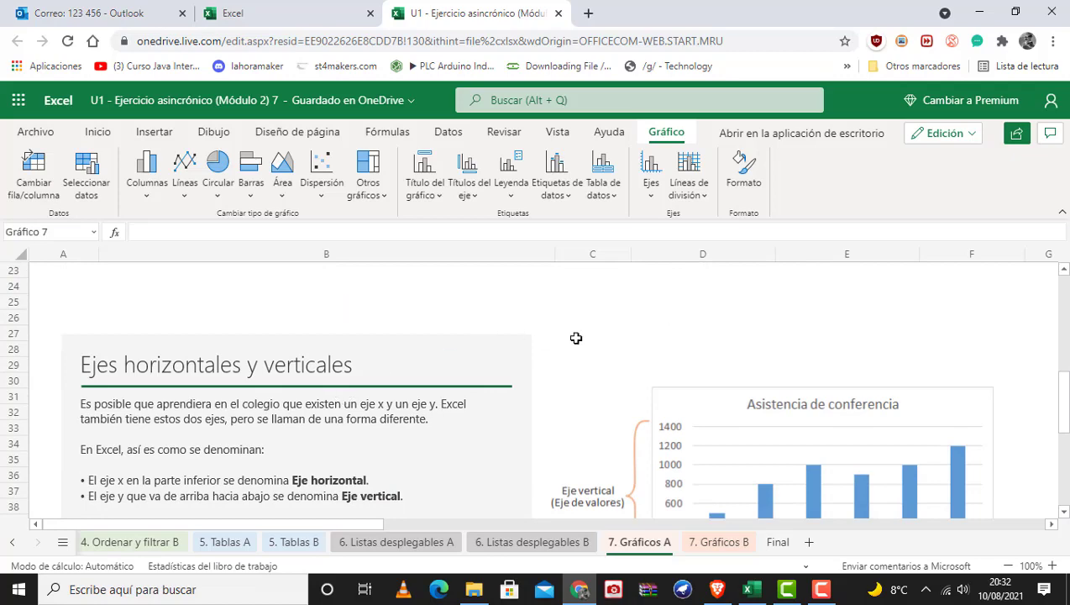
{"action": "scroll", "coordinate": [576, 337], "scroll_direction": "down", "scroll_amount": 2}
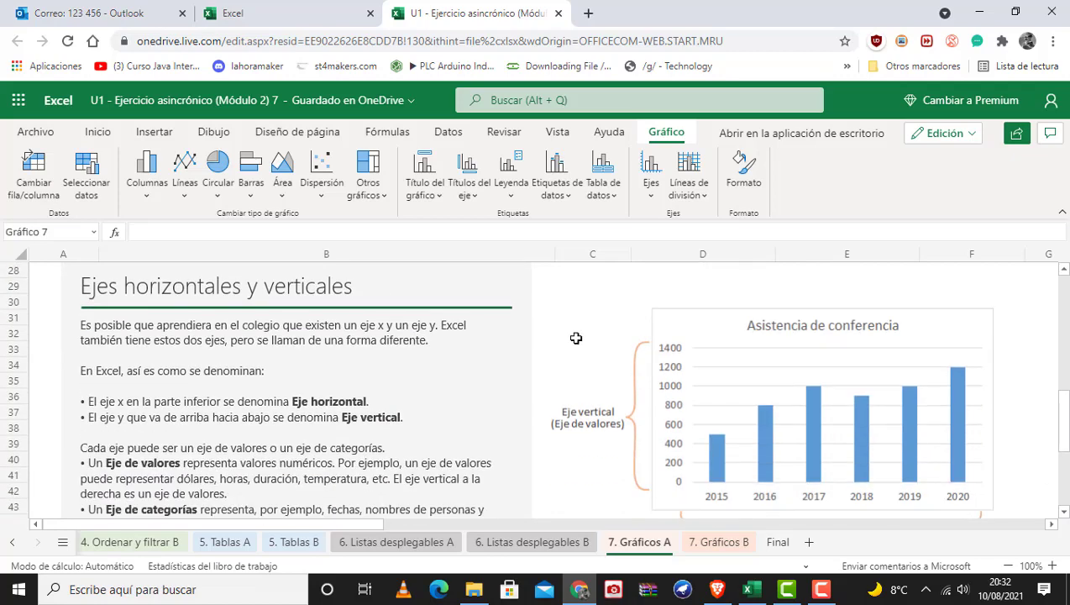
{"action": "scroll", "coordinate": [574, 340], "scroll_direction": "down", "scroll_amount": 2}
{"action": "scroll", "coordinate": [576, 337], "scroll_direction": "up", "scroll_amount": 2}
{"action": "scroll", "coordinate": [105, 388], "scroll_direction": "down", "scroll_amount": 2}
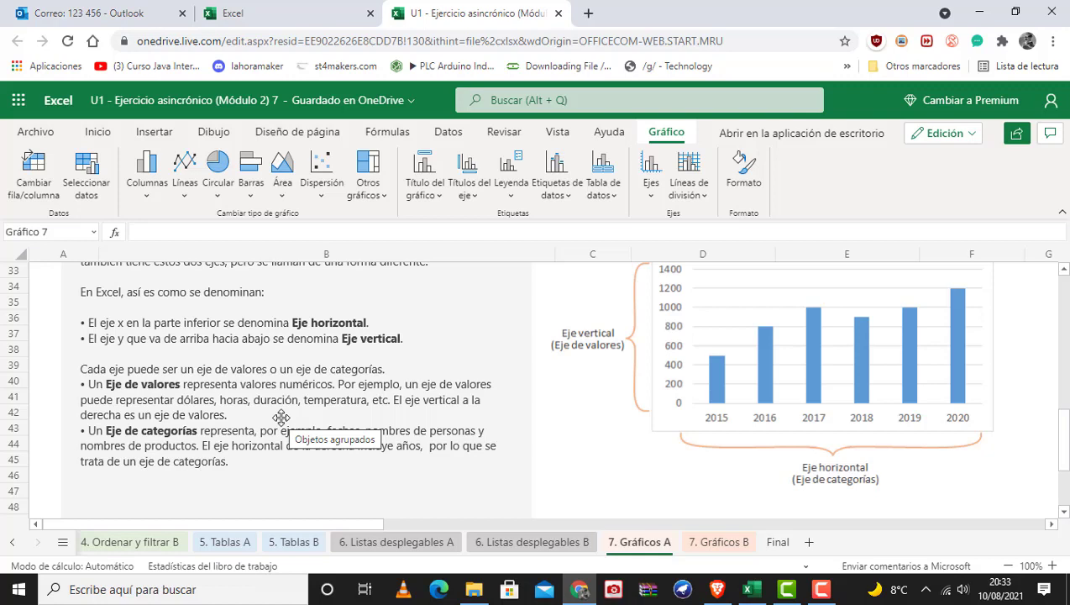
{"action": "left_click", "coordinate": [298, 488]}
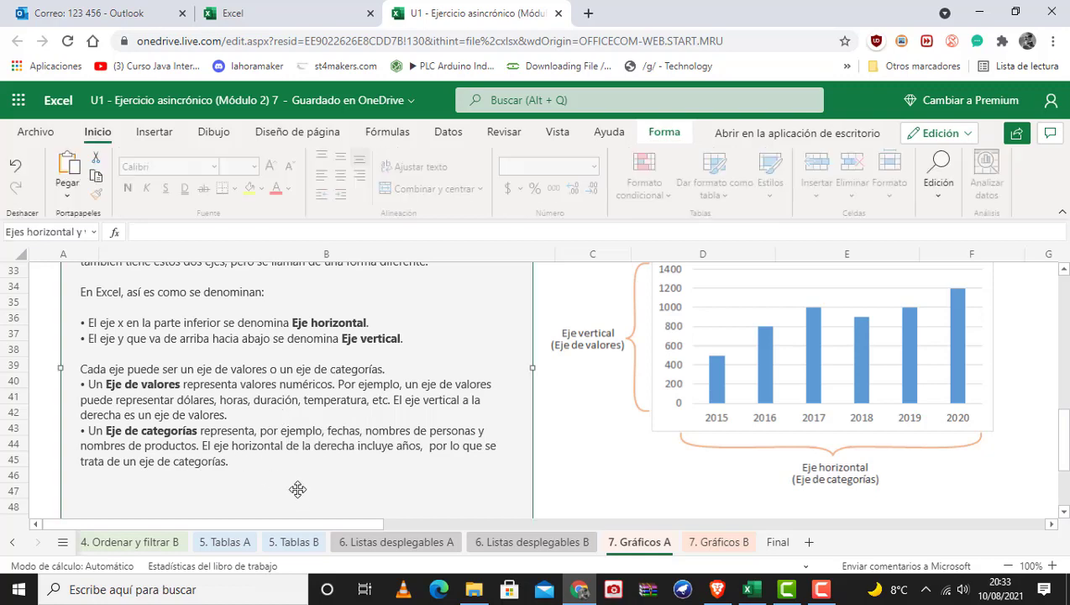
{"action": "scroll", "coordinate": [310, 464], "scroll_direction": "down", "scroll_amount": 3}
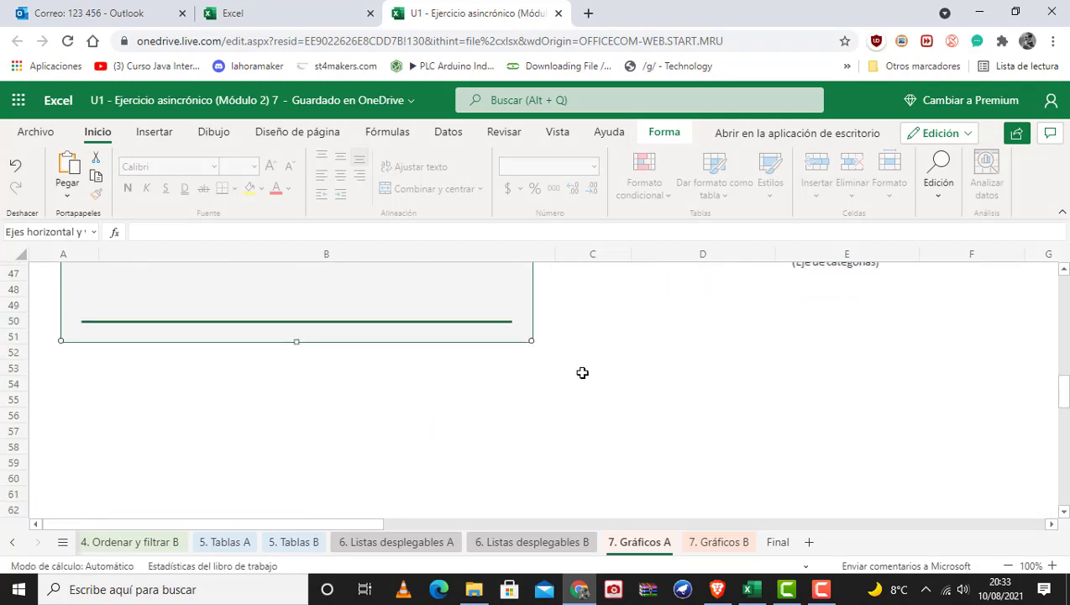
{"action": "scroll", "coordinate": [588, 375], "scroll_direction": "up", "scroll_amount": 3}
{"action": "scroll", "coordinate": [623, 389], "scroll_direction": "up", "scroll_amount": 1}
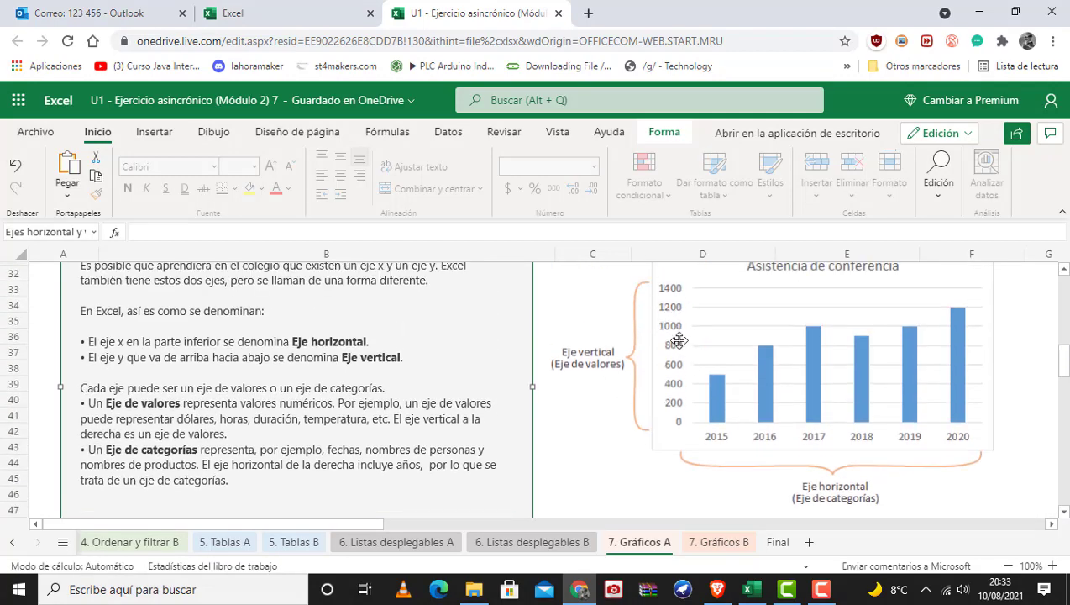
{"action": "left_click", "coordinate": [678, 340]}
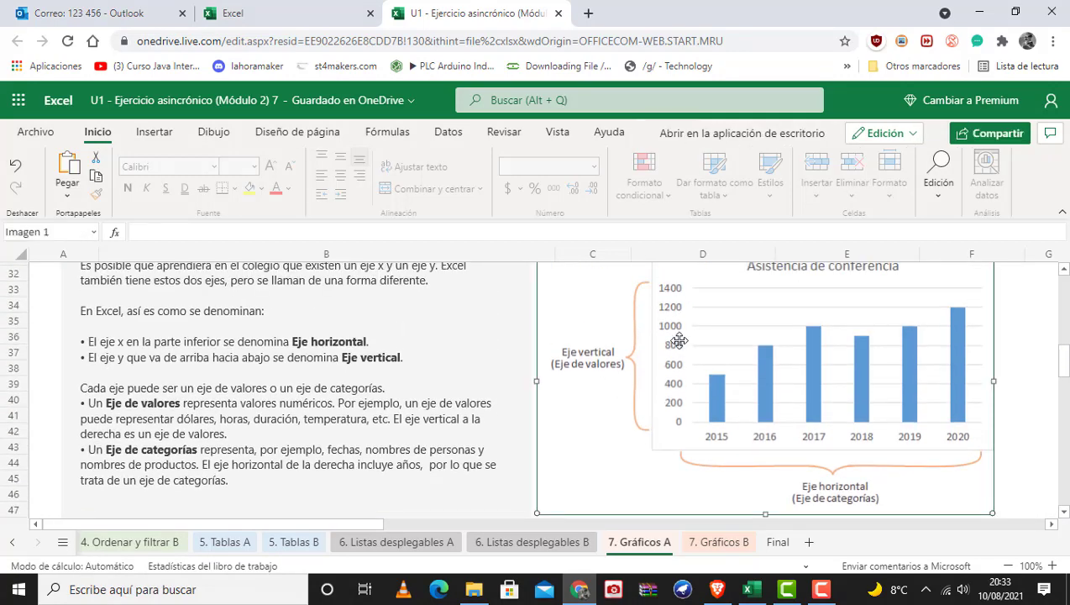
Step: Set the consumo de luz chart's vertical axis maximum to 3000 and its secondary units to 300
{"action": "scroll", "coordinate": [678, 341], "scroll_direction": "up", "scroll_amount": 4}
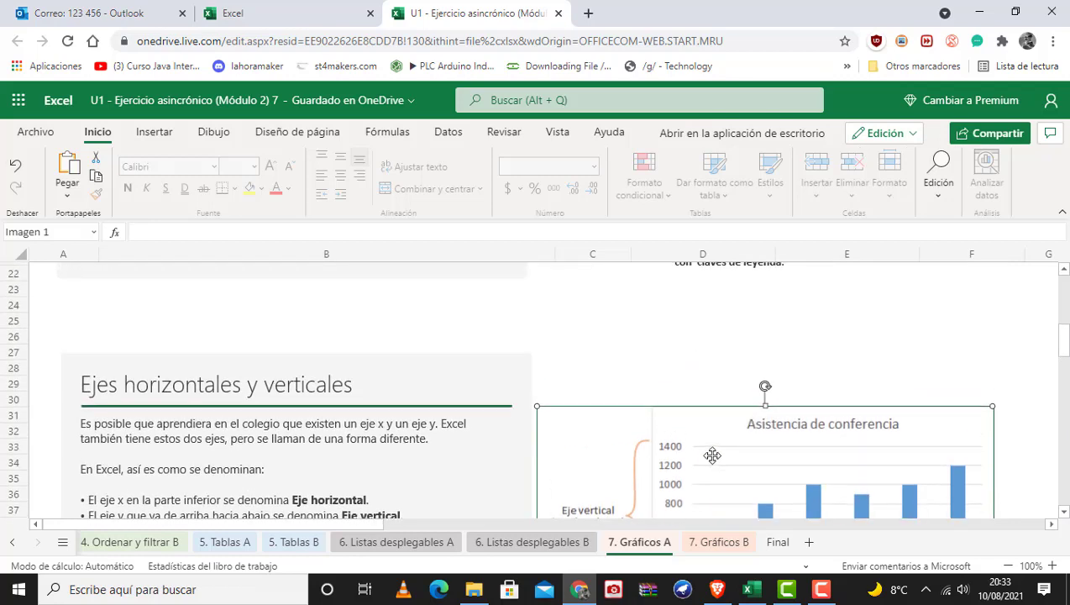
{"action": "scroll", "coordinate": [713, 445], "scroll_direction": "up", "scroll_amount": 6}
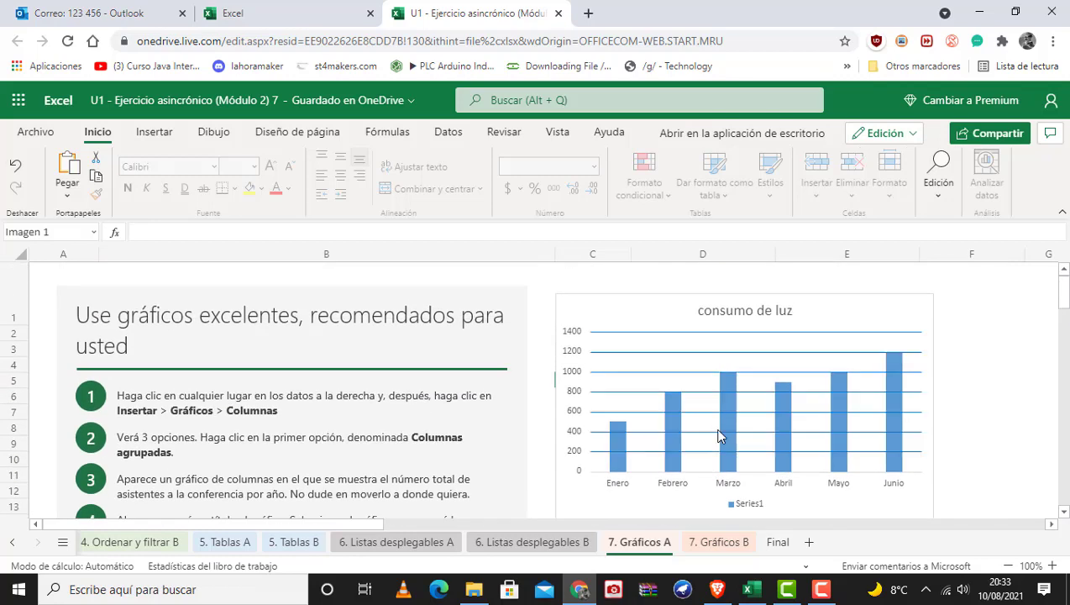
{"action": "double_click", "coordinate": [566, 377]}
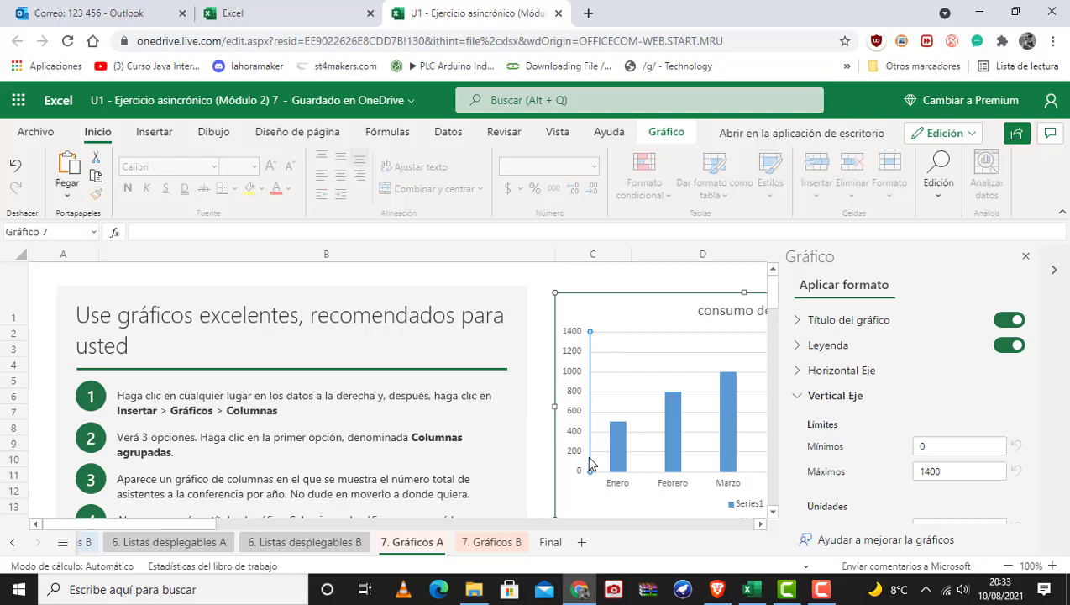
{"action": "scroll", "coordinate": [911, 389], "scroll_direction": "down", "scroll_amount": 1}
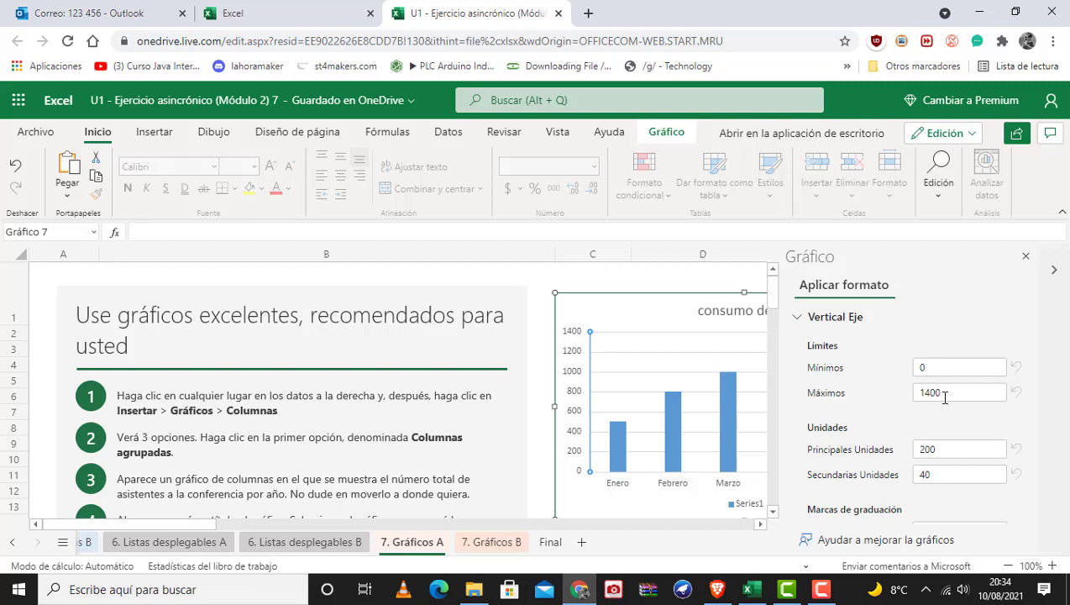
{"action": "left_click_drag", "start_coordinate": [947, 397], "coordinate": [911, 400]}
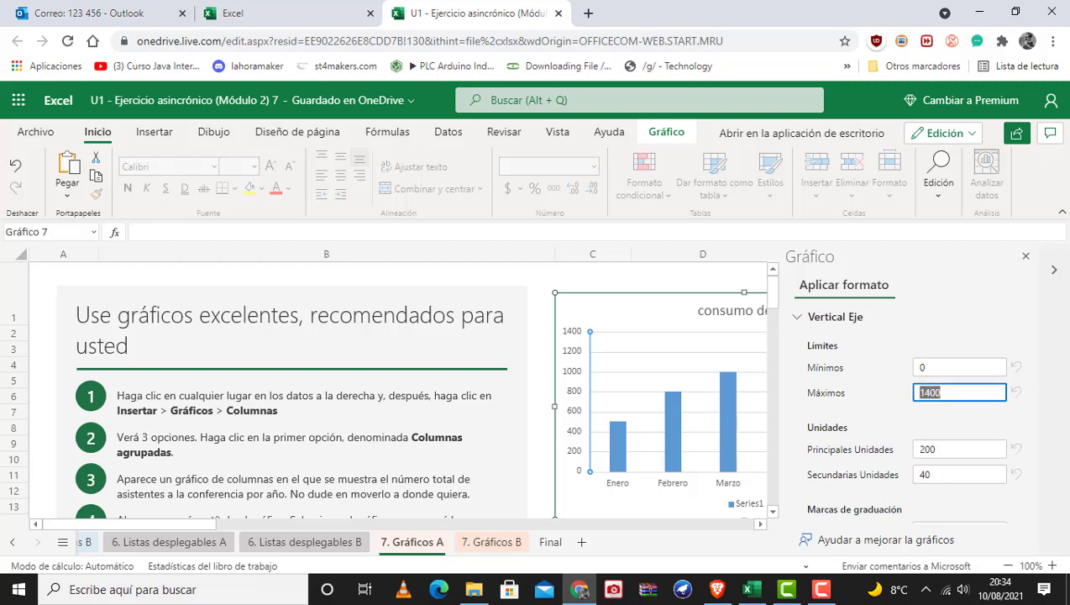
{"action": "type", "text": "3000"}
{"action": "key", "text": "Tab"}
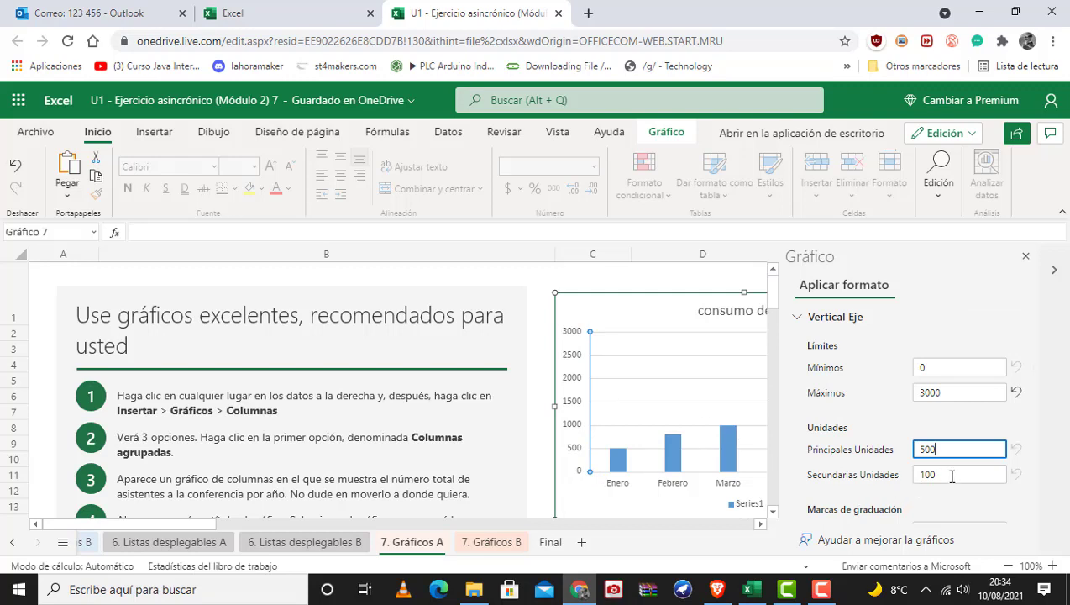
{"action": "key", "text": "Tab"}
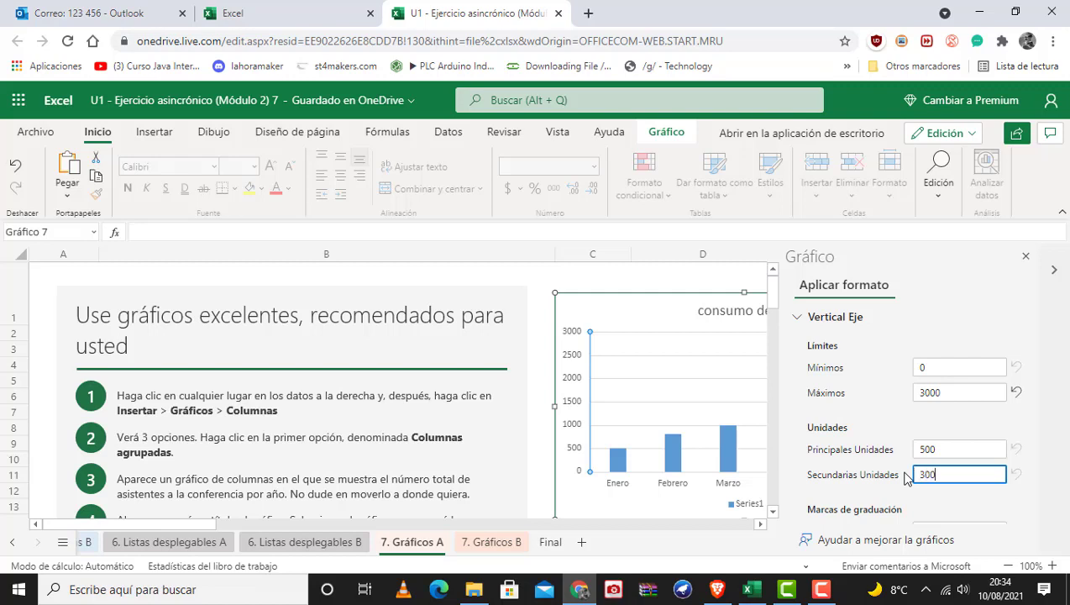
{"action": "key", "text": "Tab"}
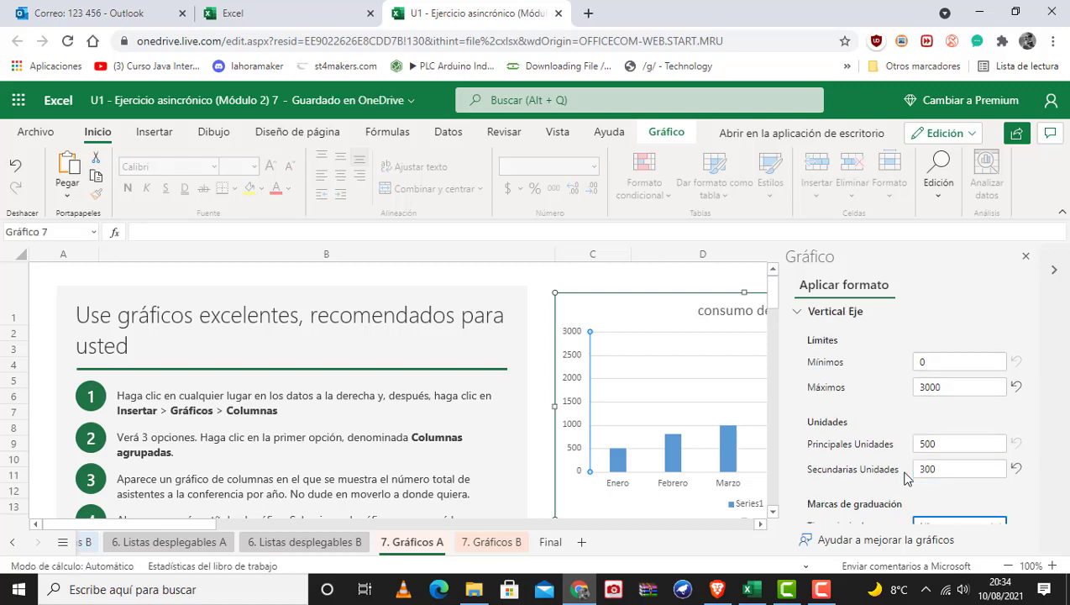
Step: Review the remaining vertical axis options, including tick marks, scale, label position and number format
{"action": "scroll", "coordinate": [907, 477], "scroll_direction": "down", "scroll_amount": 3}
{"action": "scroll", "coordinate": [924, 377], "scroll_direction": "up", "scroll_amount": 1}
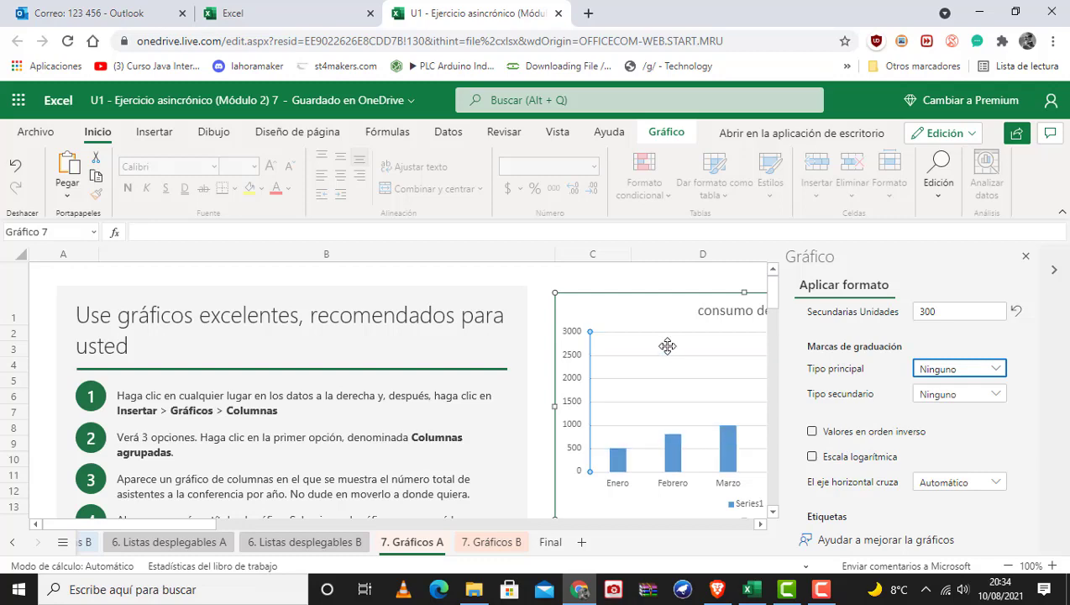
{"action": "scroll", "coordinate": [675, 411], "scroll_direction": "down", "scroll_amount": 2}
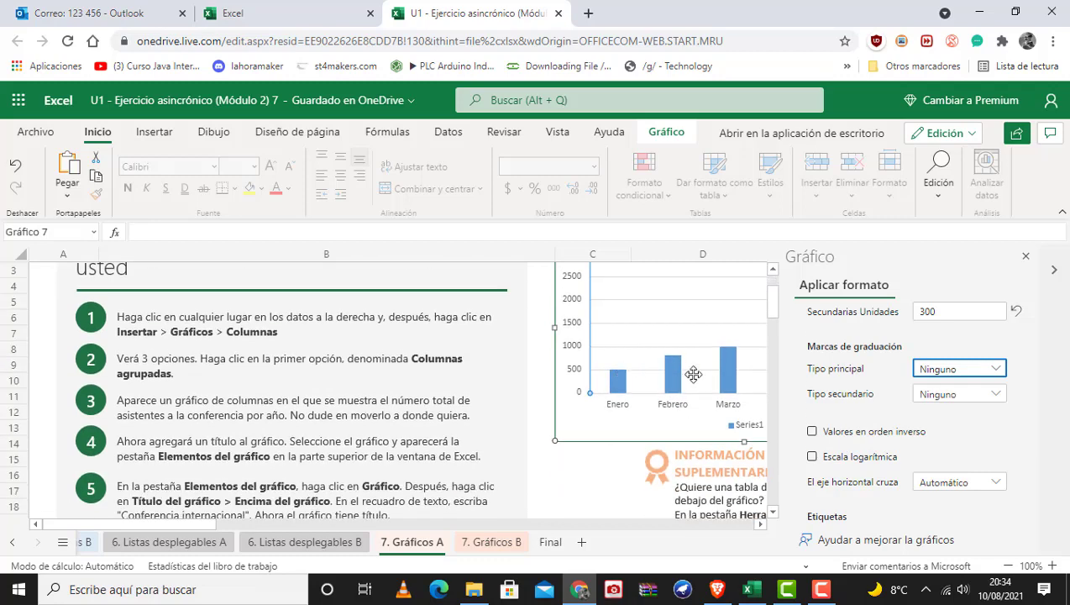
{"action": "scroll", "coordinate": [872, 414], "scroll_direction": "down", "scroll_amount": 3}
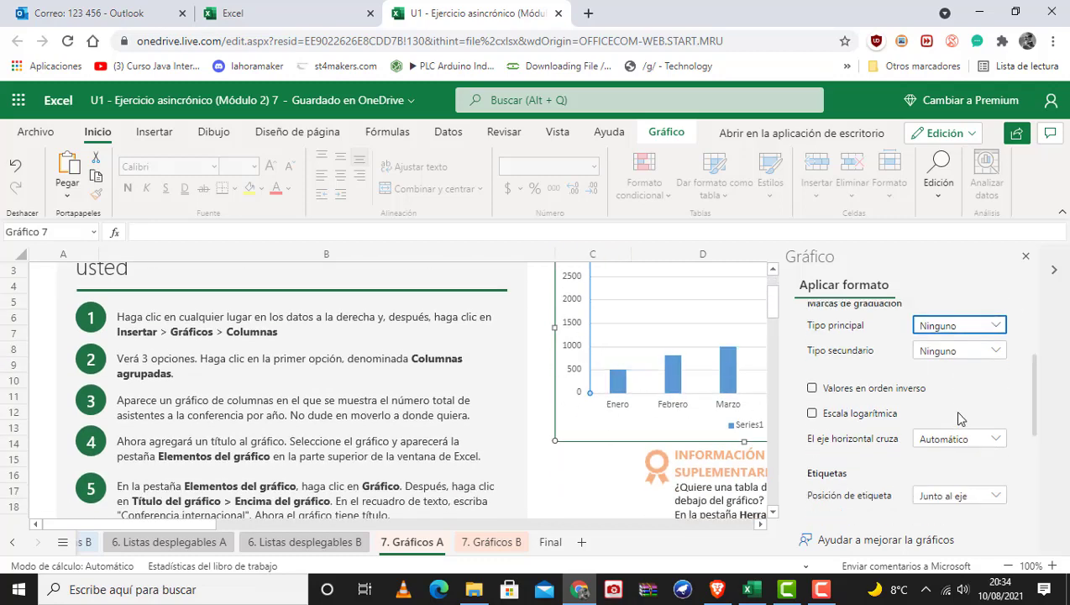
{"action": "scroll", "coordinate": [923, 387], "scroll_direction": "up", "scroll_amount": 2}
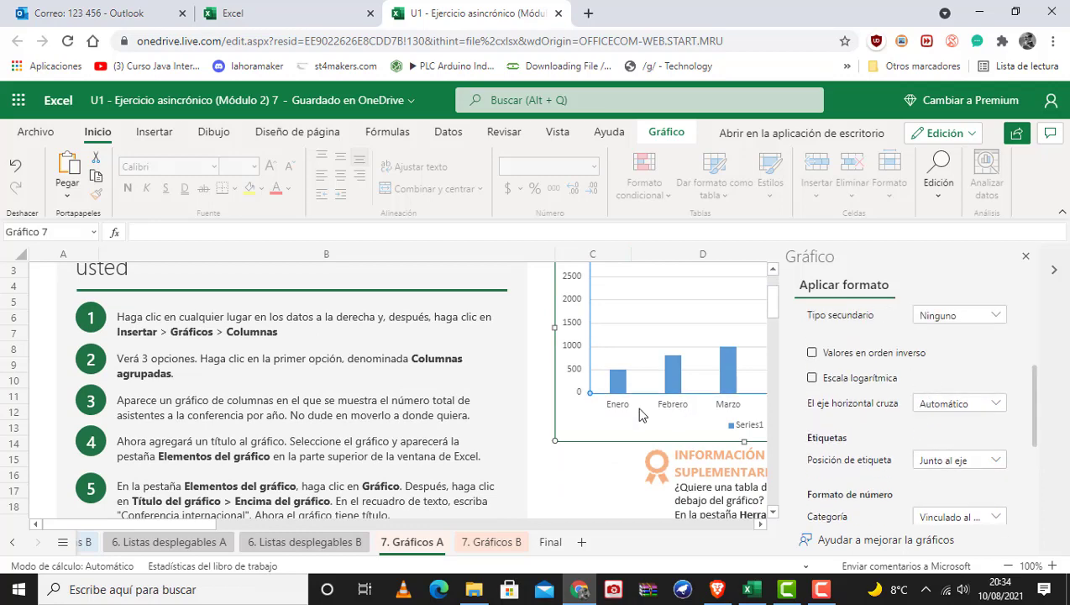
Step: Skim the remaining vertical axis options and close the consumo de luz chart's formatting settings
{"action": "scroll", "coordinate": [662, 398], "scroll_direction": "up", "scroll_amount": 2}
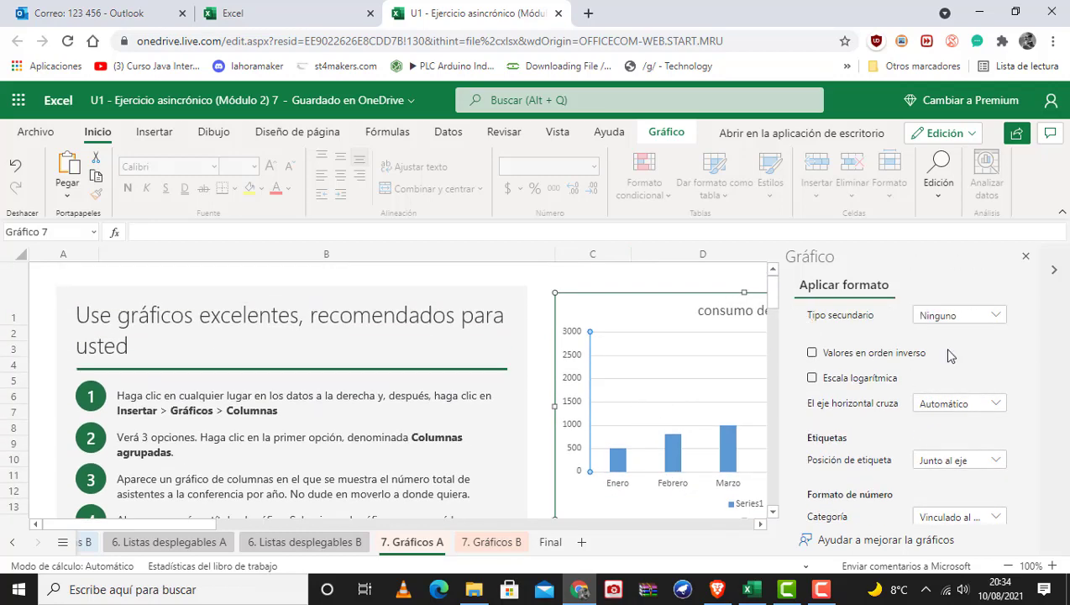
{"action": "scroll", "coordinate": [901, 394], "scroll_direction": "down", "scroll_amount": 2}
{"action": "scroll", "coordinate": [903, 393], "scroll_direction": "down", "scroll_amount": 2}
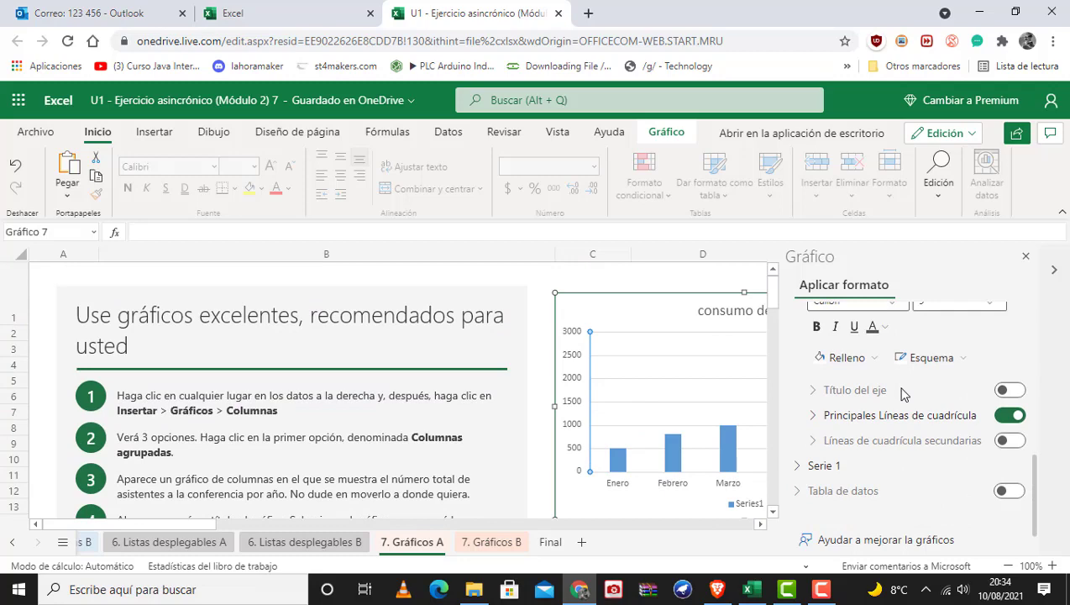
{"action": "left_click", "coordinate": [1025, 256]}
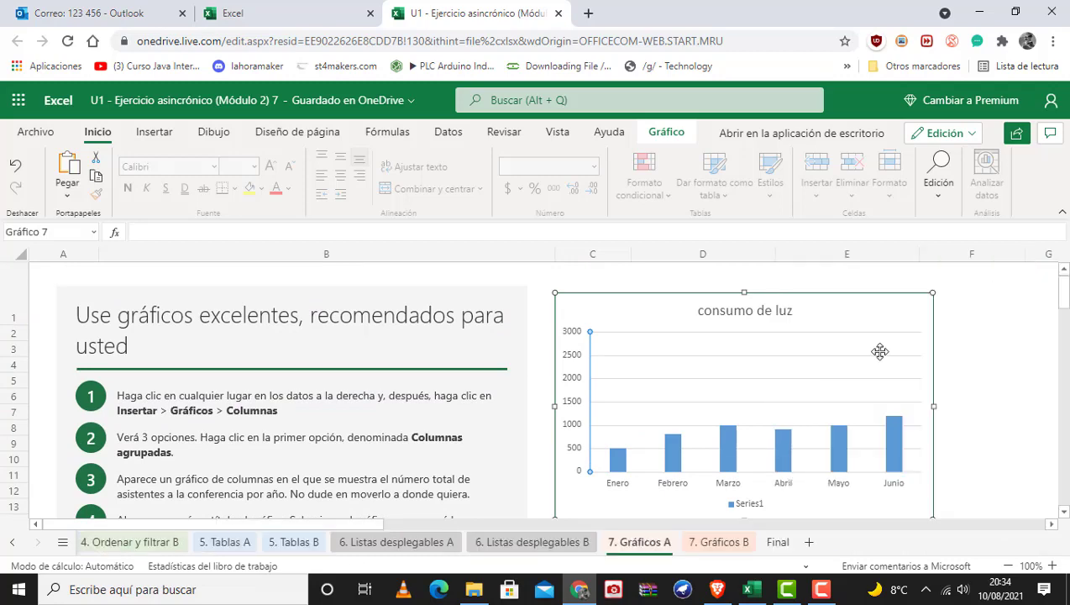
Step: Review the "Ejes horizontales y verticales" section and its labelled example chart through to the end of the sheet
{"action": "scroll", "coordinate": [408, 394], "scroll_direction": "down", "scroll_amount": 6}
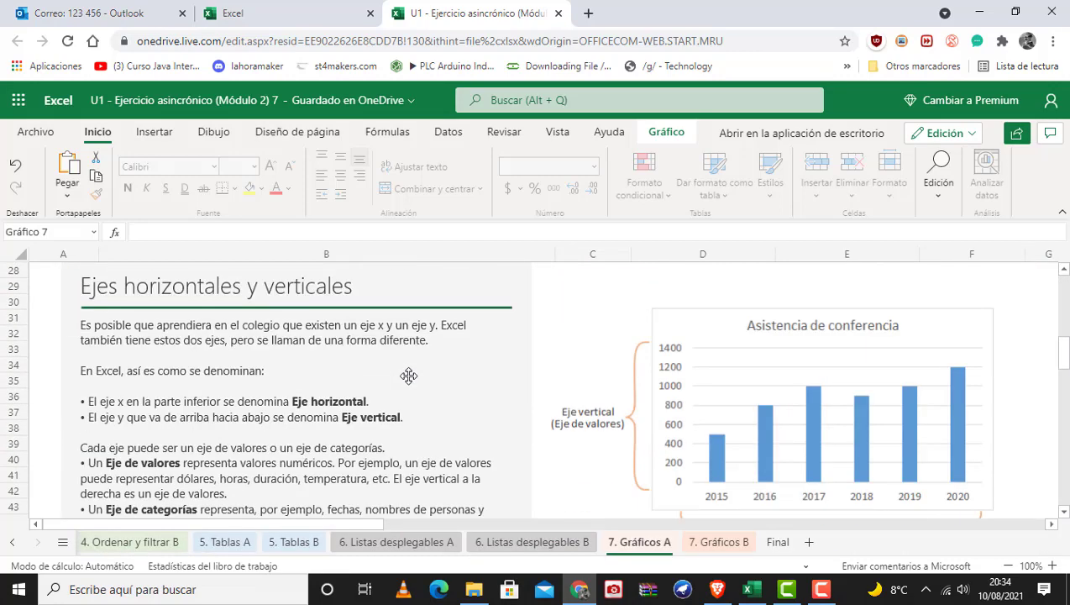
{"action": "scroll", "coordinate": [726, 385], "scroll_direction": "down", "scroll_amount": 3}
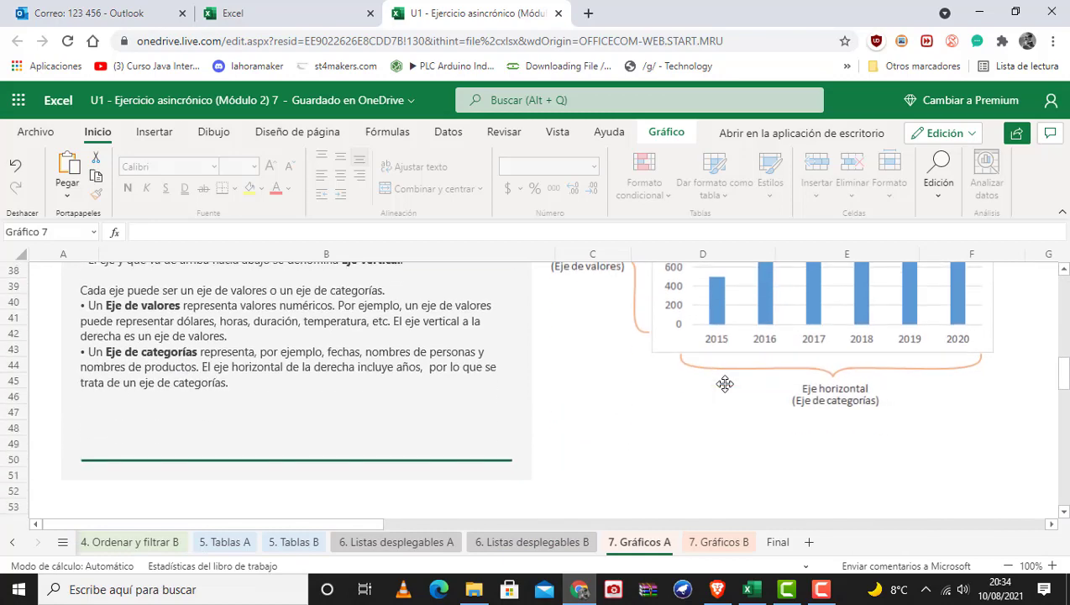
{"action": "scroll", "coordinate": [726, 384], "scroll_direction": "down", "scroll_amount": 4}
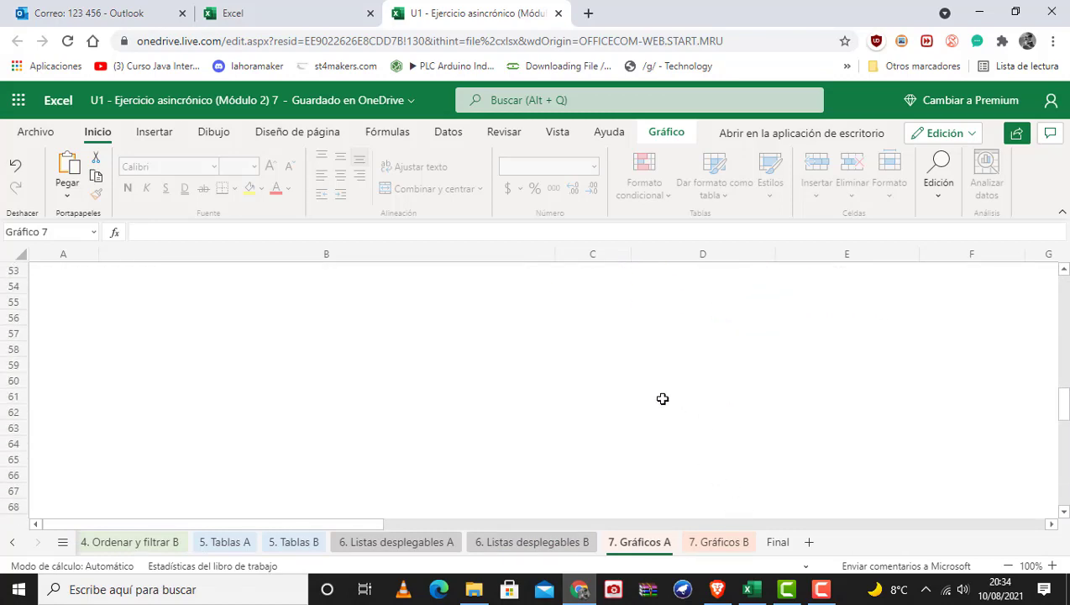
{"action": "scroll", "coordinate": [662, 398], "scroll_direction": "up", "scroll_amount": 14}
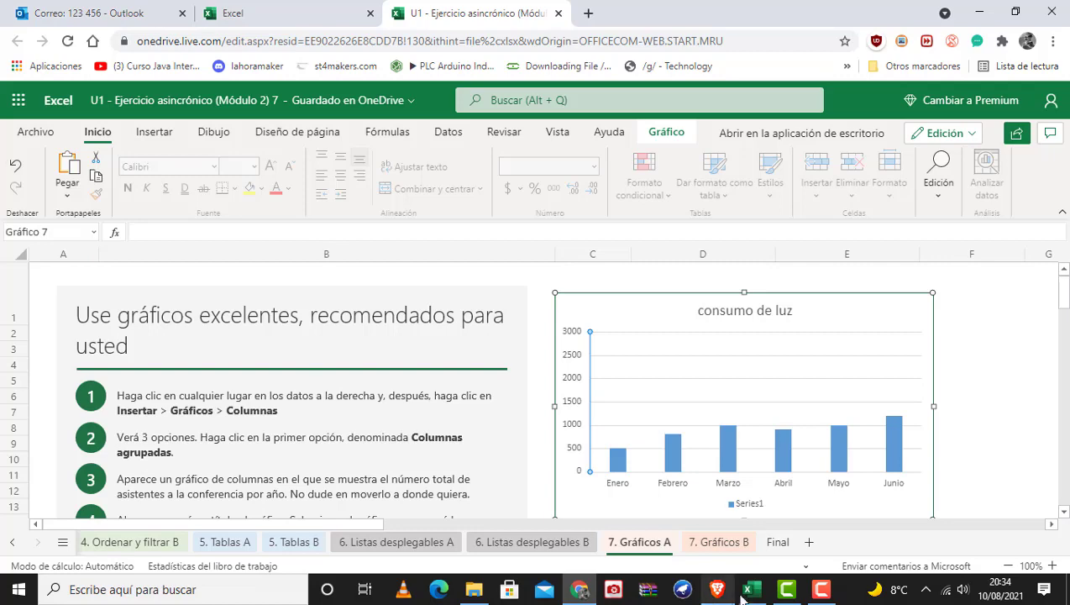
Step: Switch to the Libro1 workbook in desktop Excel and examine the year column and its filter options without applying a filter
{"action": "mouse_move", "coordinate": [750, 596]}
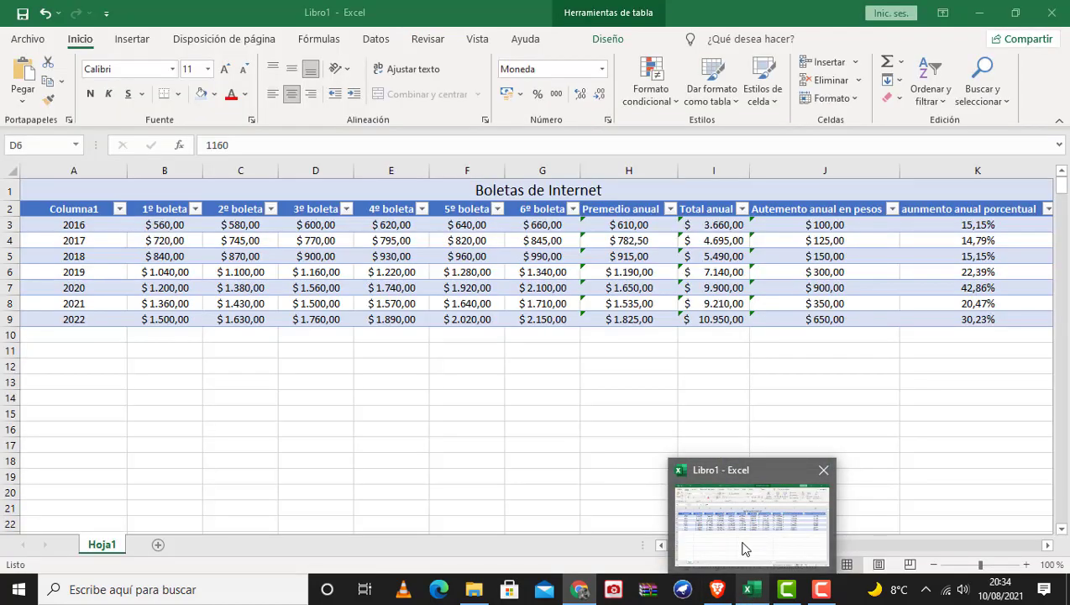
{"action": "left_click", "coordinate": [743, 547]}
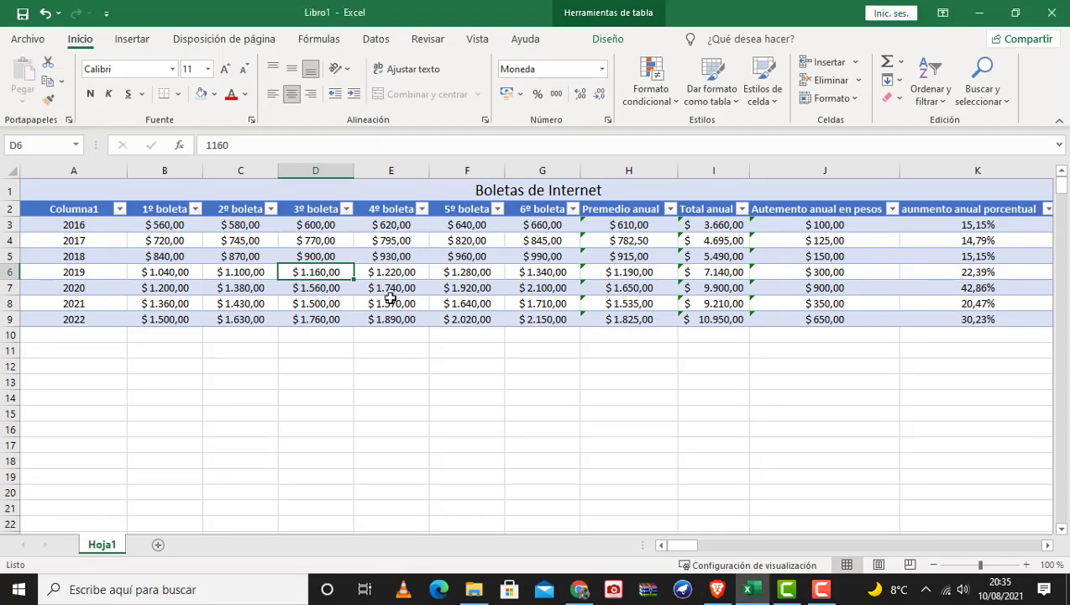
{"action": "left_click", "coordinate": [83, 226]}
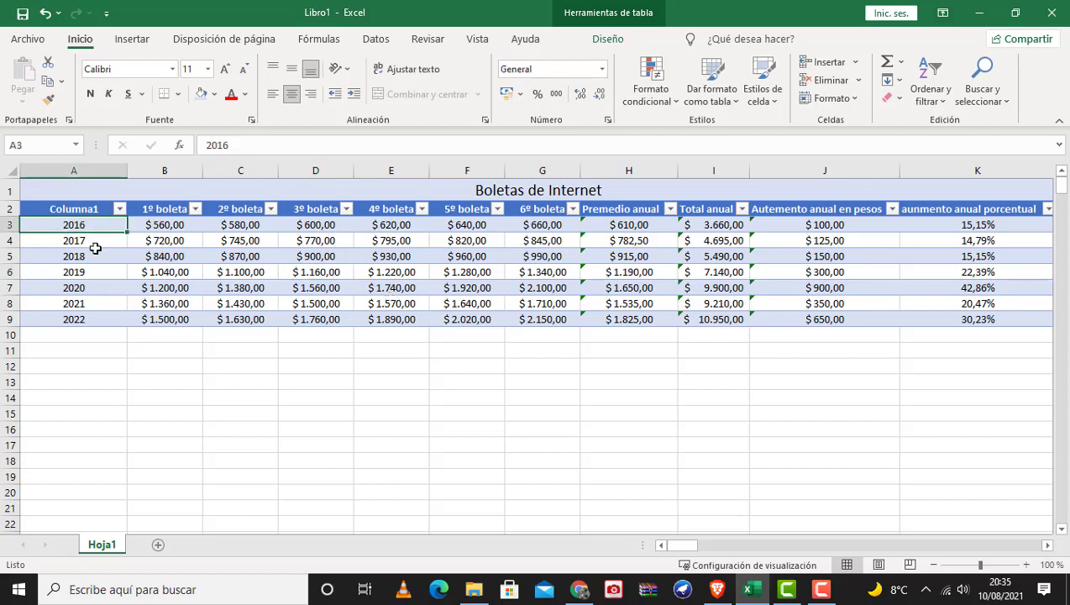
{"action": "left_click", "coordinate": [84, 288]}
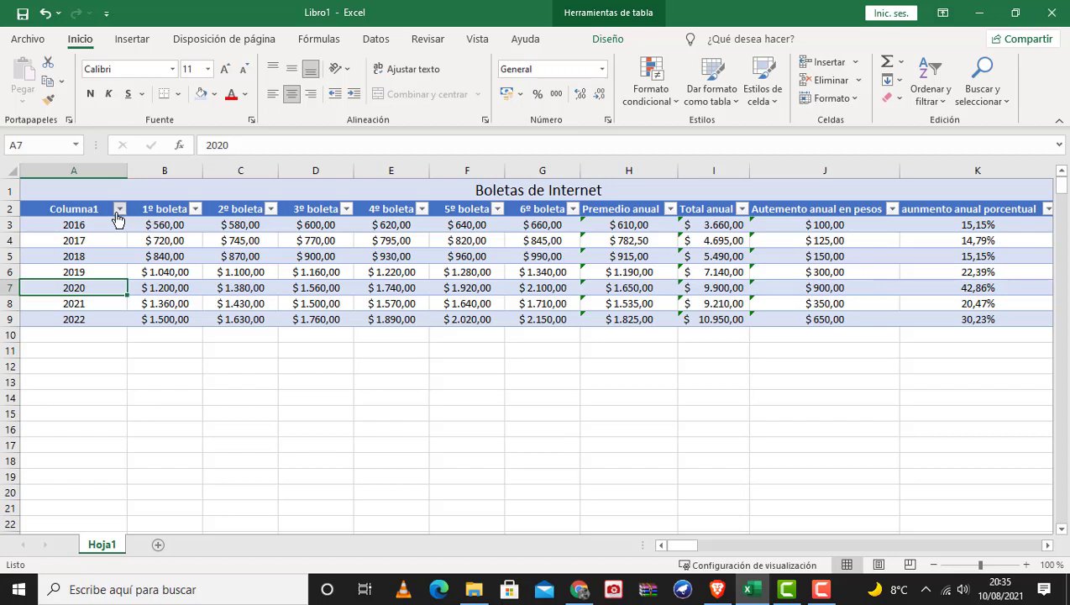
{"action": "left_click", "coordinate": [119, 210]}
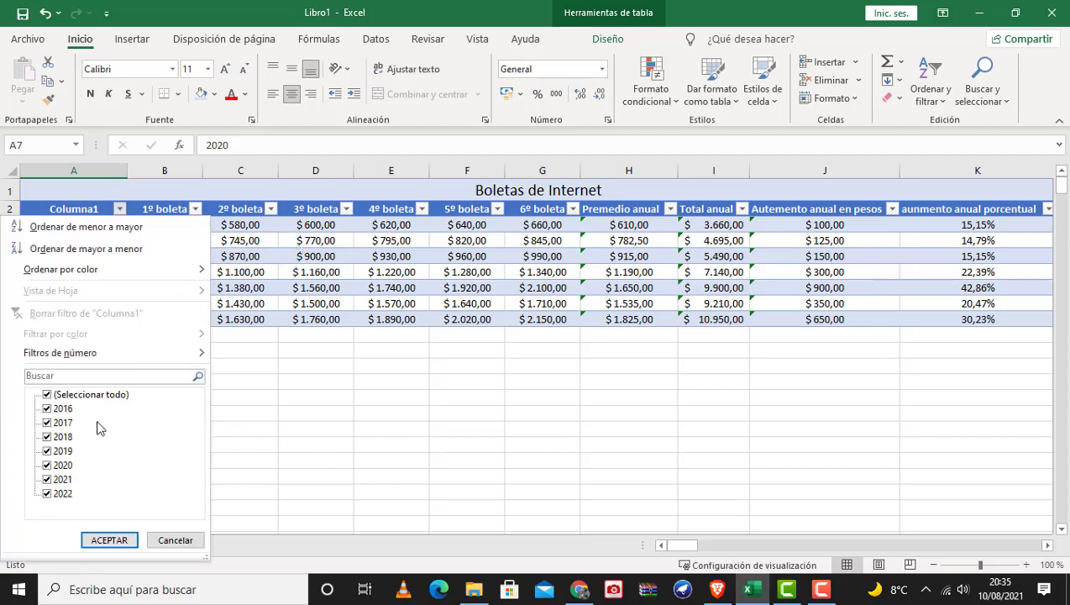
{"action": "left_click", "coordinate": [175, 539]}
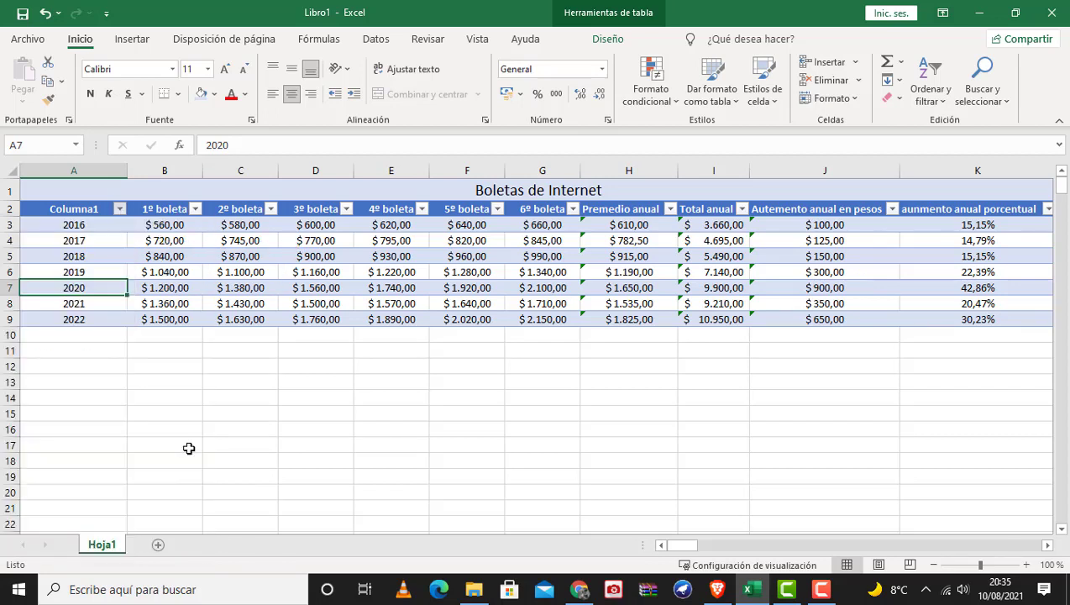
Step: Look through sample amounts across the 1º to 6º boleta columns of the Boletas de Internet table
{"action": "left_click", "coordinate": [178, 241]}
{"action": "left_click", "coordinate": [252, 271]}
{"action": "left_click", "coordinate": [311, 241]}
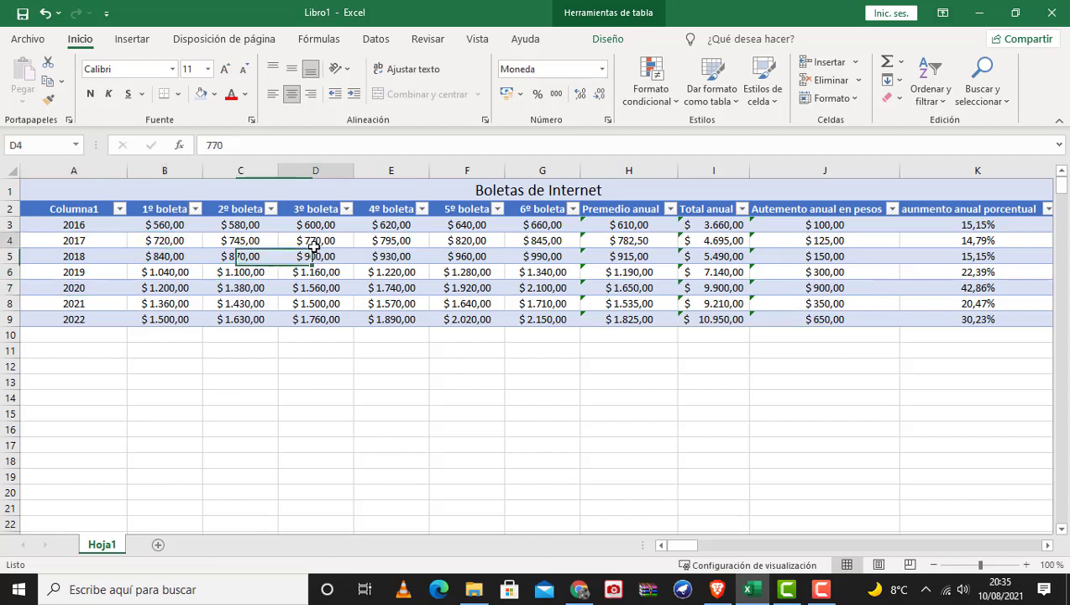
{"action": "left_click", "coordinate": [391, 226]}
{"action": "left_click", "coordinate": [475, 225]}
{"action": "left_click", "coordinate": [531, 225]}
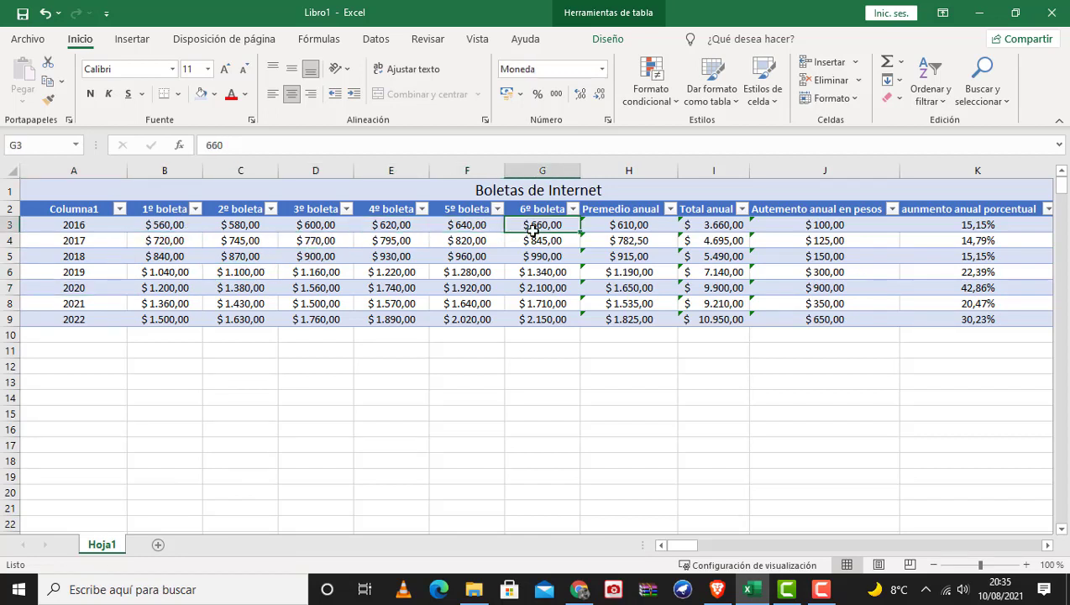
Step: Go through the table's annual average, annual total, increase in pesos and percentage increase headings
{"action": "left_click", "coordinate": [634, 208]}
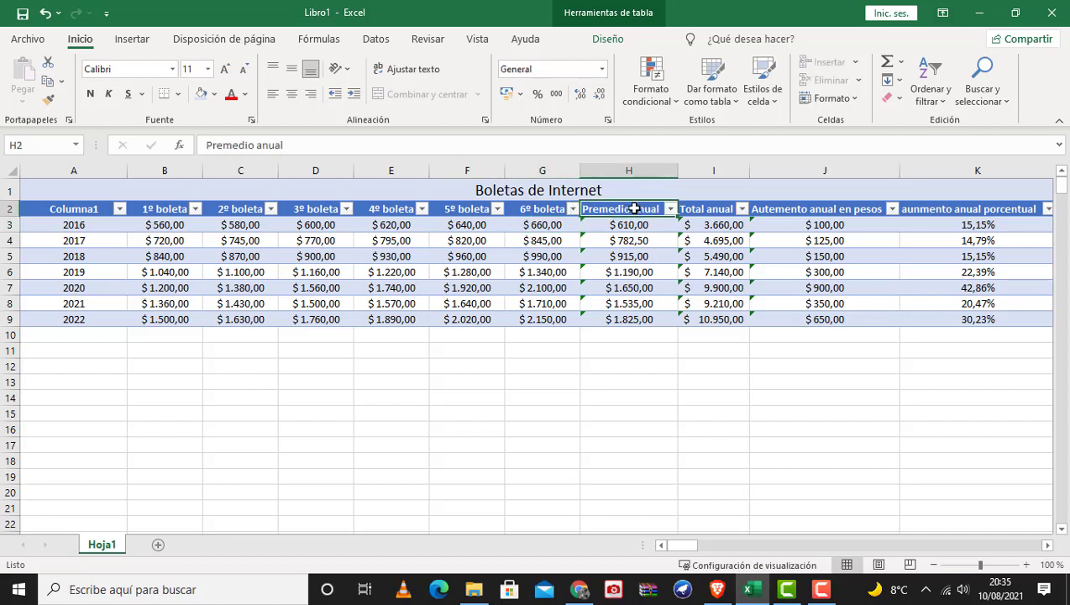
{"action": "left_click", "coordinate": [705, 210]}
{"action": "left_click", "coordinate": [799, 212]}
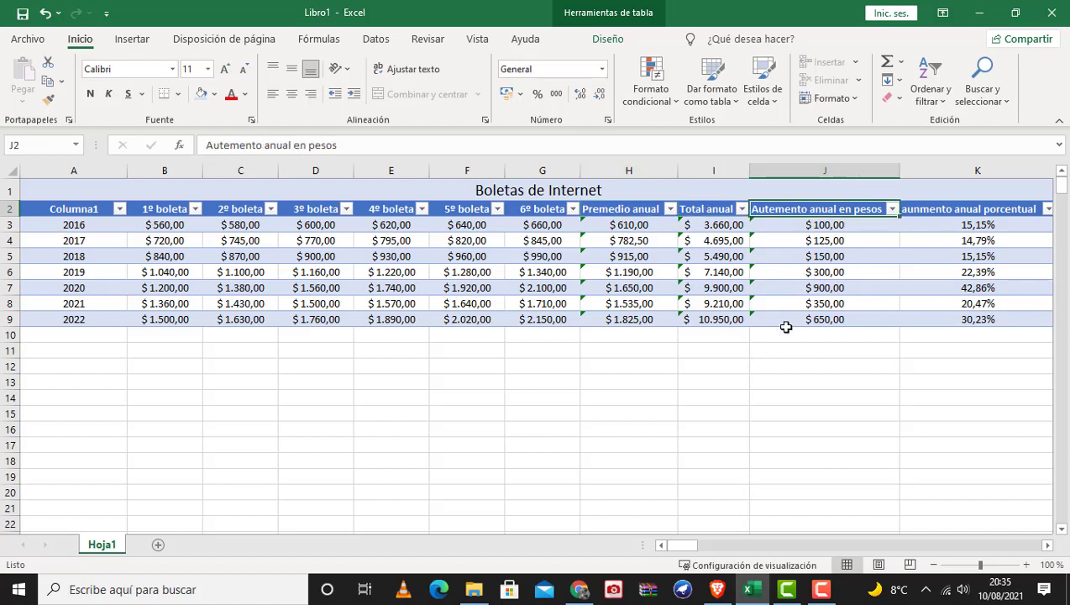
{"action": "left_click", "coordinate": [949, 213]}
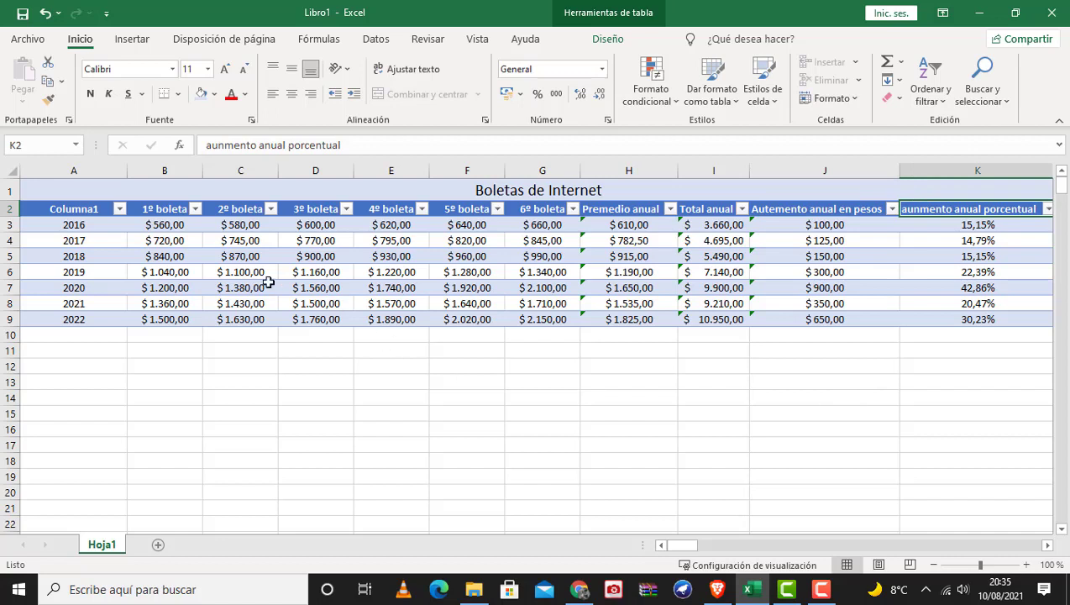
Step: Trace the 2016 amounts from the first to the sixth boleta and inspect the annual average formula in H3 with its source range
{"action": "left_click", "coordinate": [420, 225]}
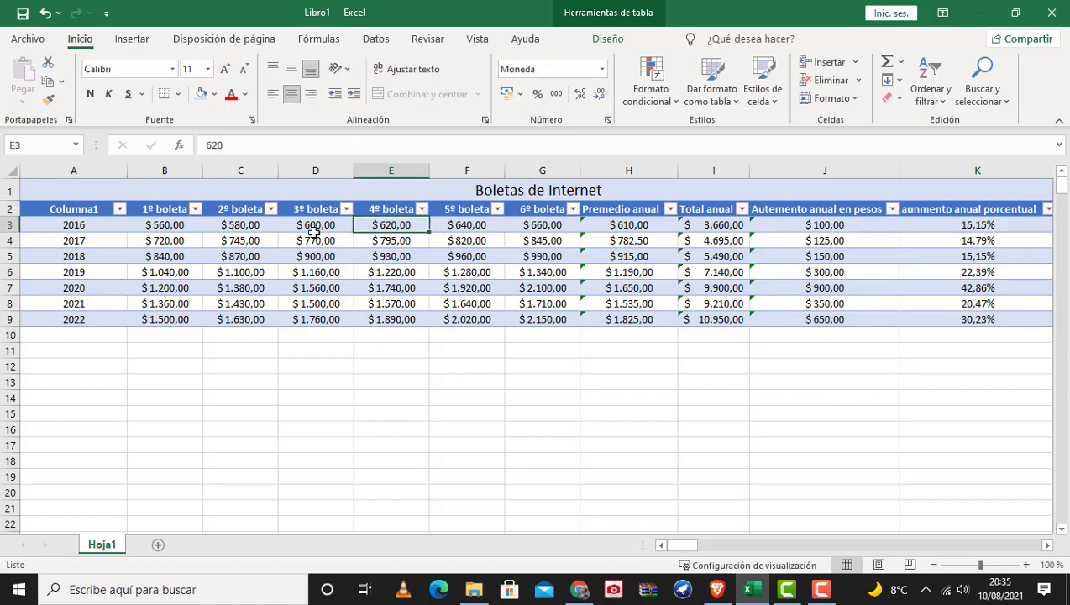
{"action": "left_click", "coordinate": [165, 227]}
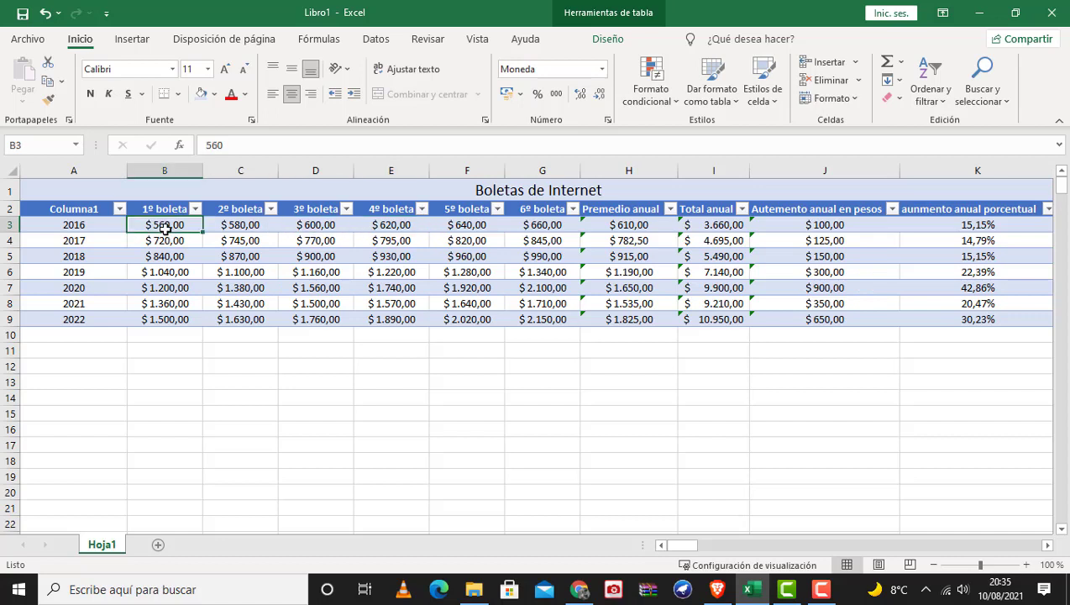
{"action": "key", "text": "Right"}
{"action": "key", "text": "Right"}
{"action": "key", "text": "Right"}
{"action": "key", "text": "Right"}
{"action": "key", "text": "Right"}
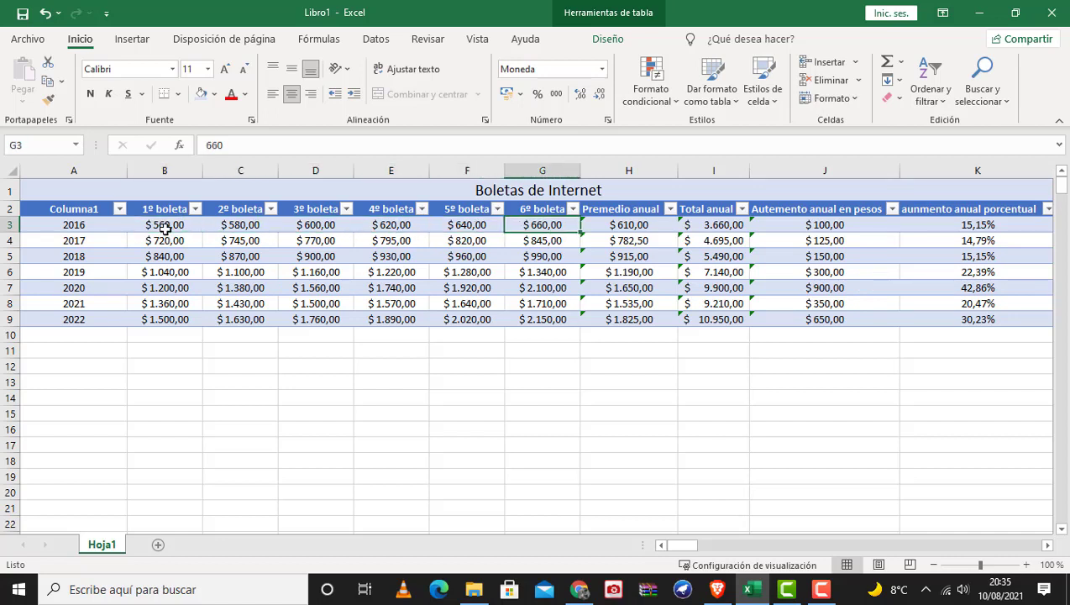
{"action": "key", "text": "Right"}
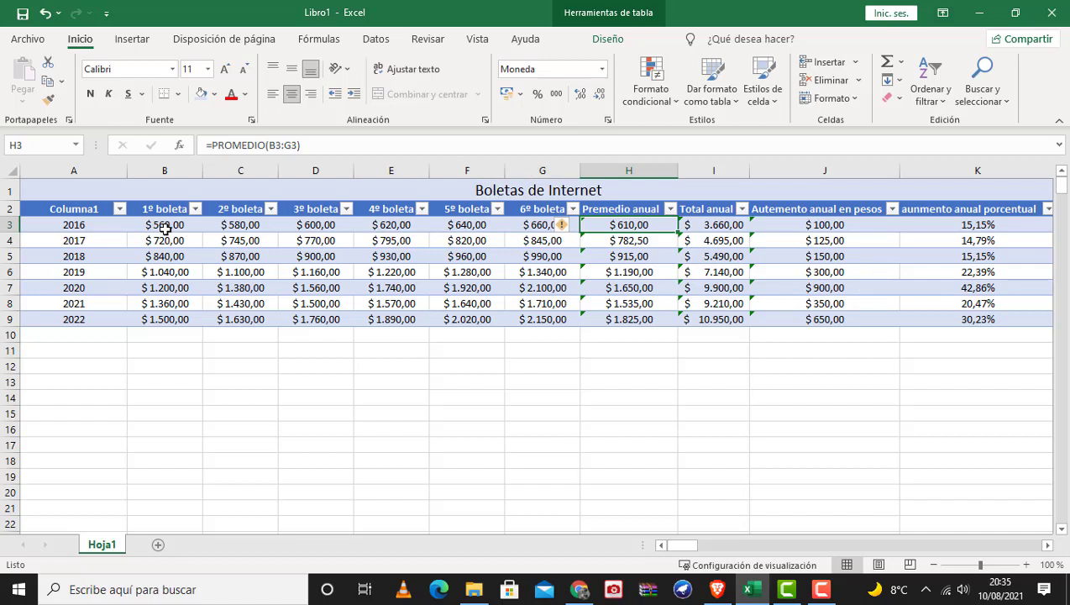
{"action": "left_click", "coordinate": [269, 144]}
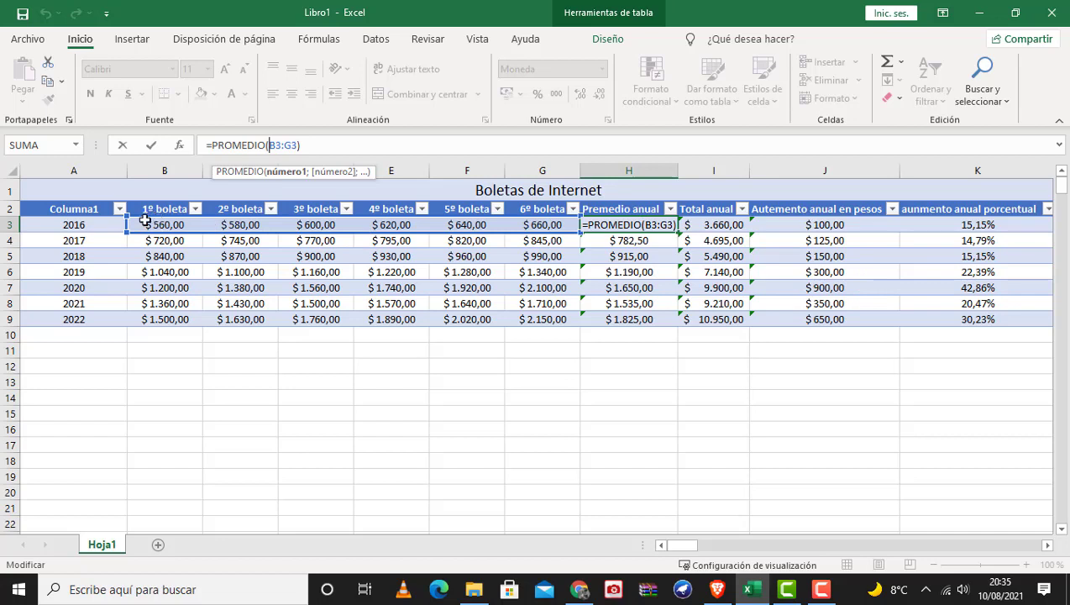
{"action": "left_click", "coordinate": [635, 225]}
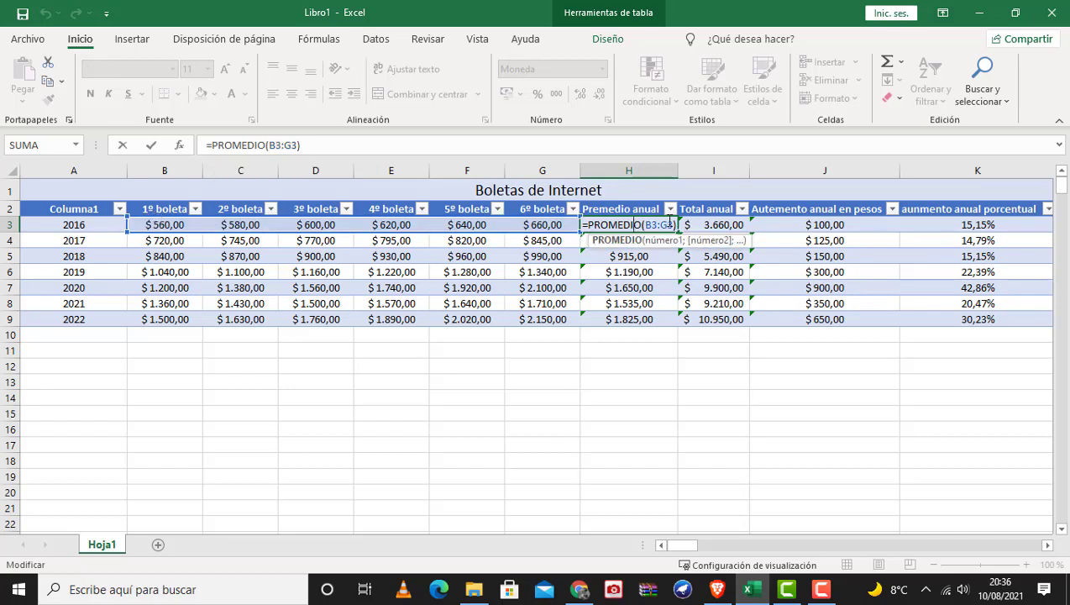
{"action": "left_click", "coordinate": [649, 268]}
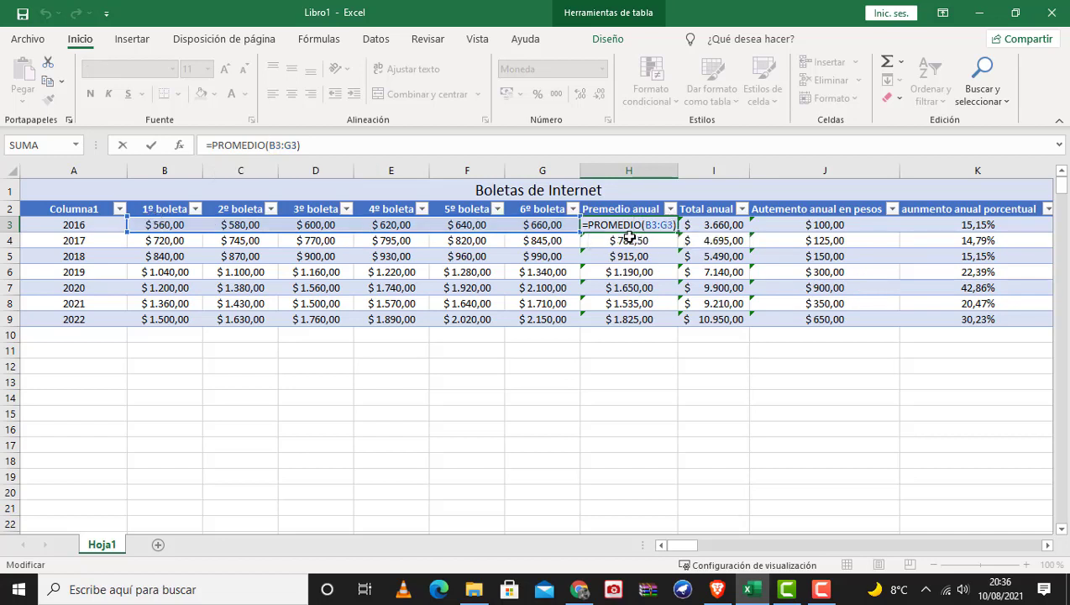
Step: Inspect the 2016 annual total formula in I3 and its source range, leaving the cell without changing it
{"action": "left_click", "coordinate": [723, 226]}
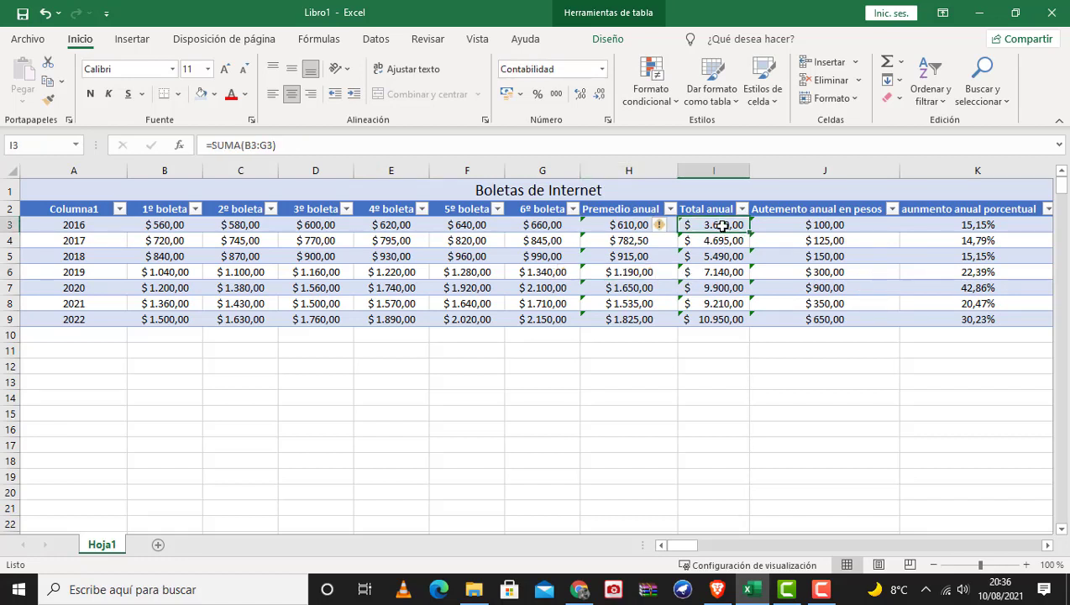
{"action": "key", "text": "F2"}
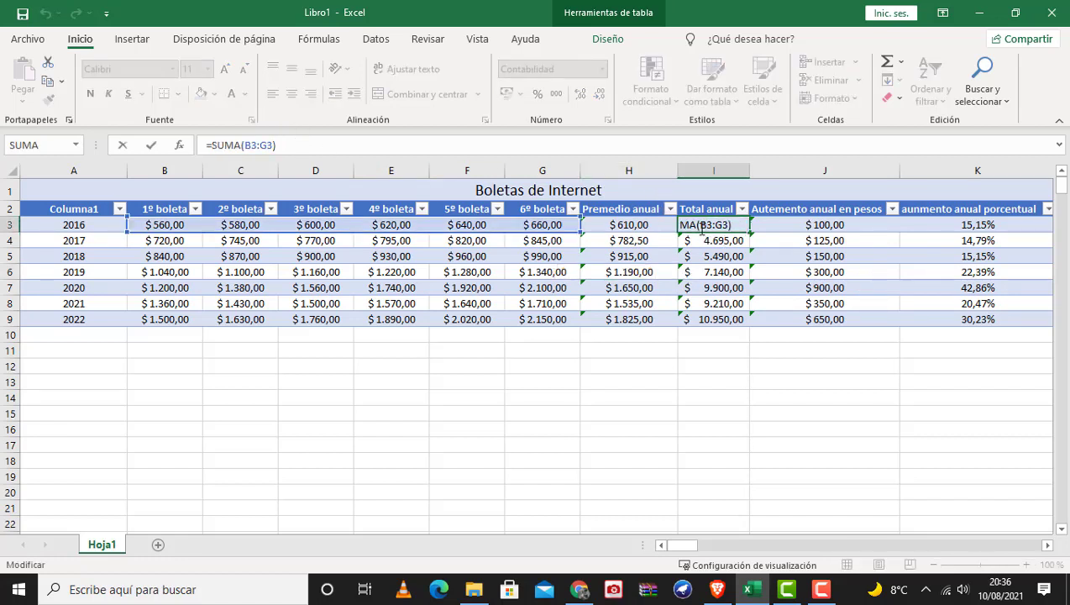
{"action": "left_click_drag", "start_coordinate": [704, 224], "coordinate": [654, 218]}
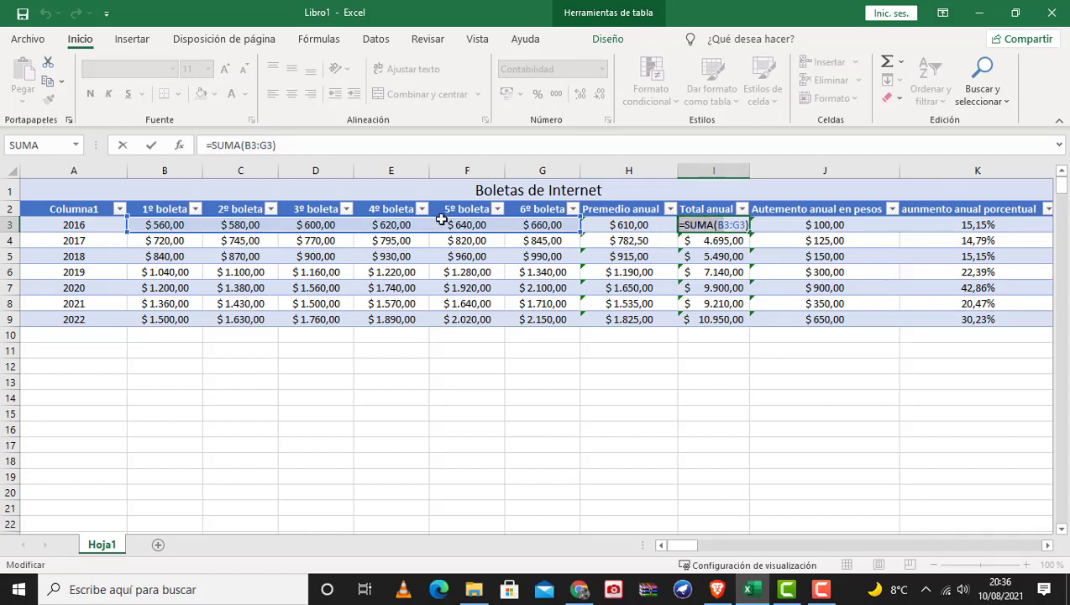
{"action": "left_click", "coordinate": [773, 225]}
{"action": "left_click", "coordinate": [767, 400]}
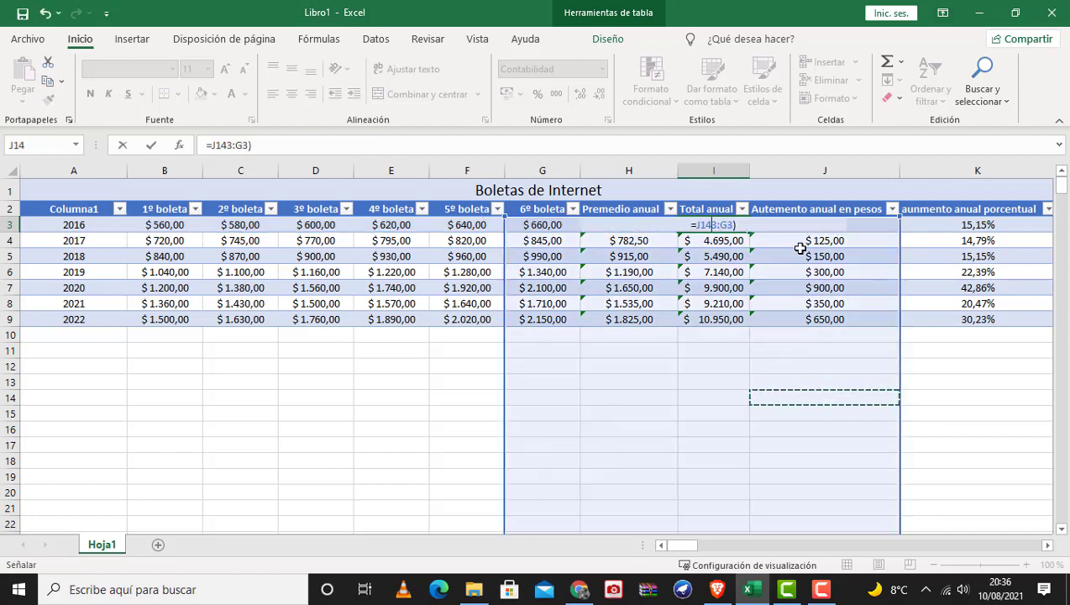
{"action": "key", "text": "Escape"}
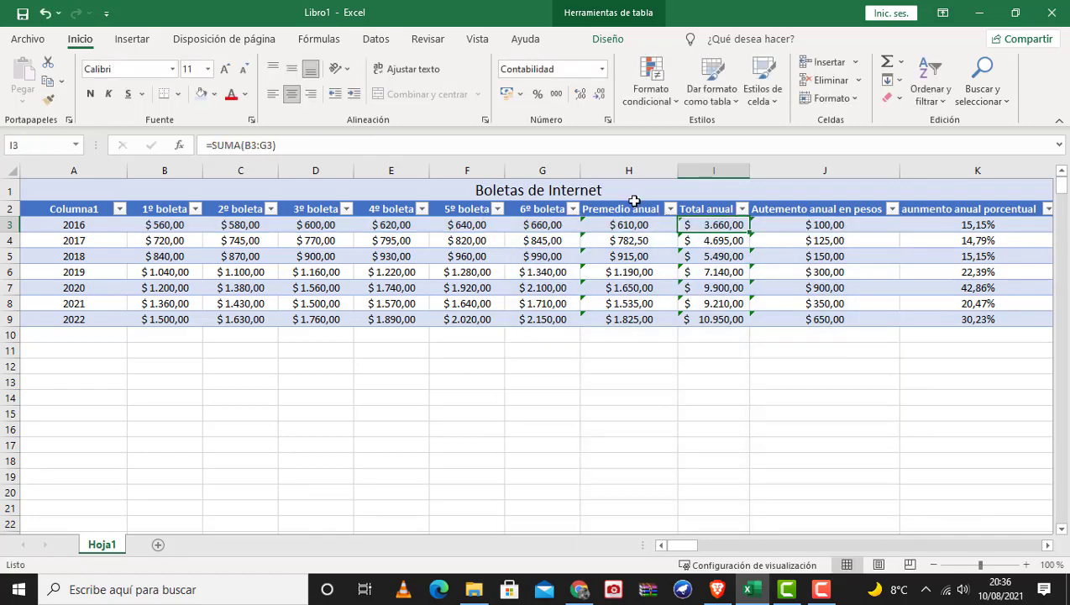
Step: Examine the 2016 increase in pesos formula in J3 and compare the sixth and first boleta amounts in G3 and B3
{"action": "left_click", "coordinate": [797, 223]}
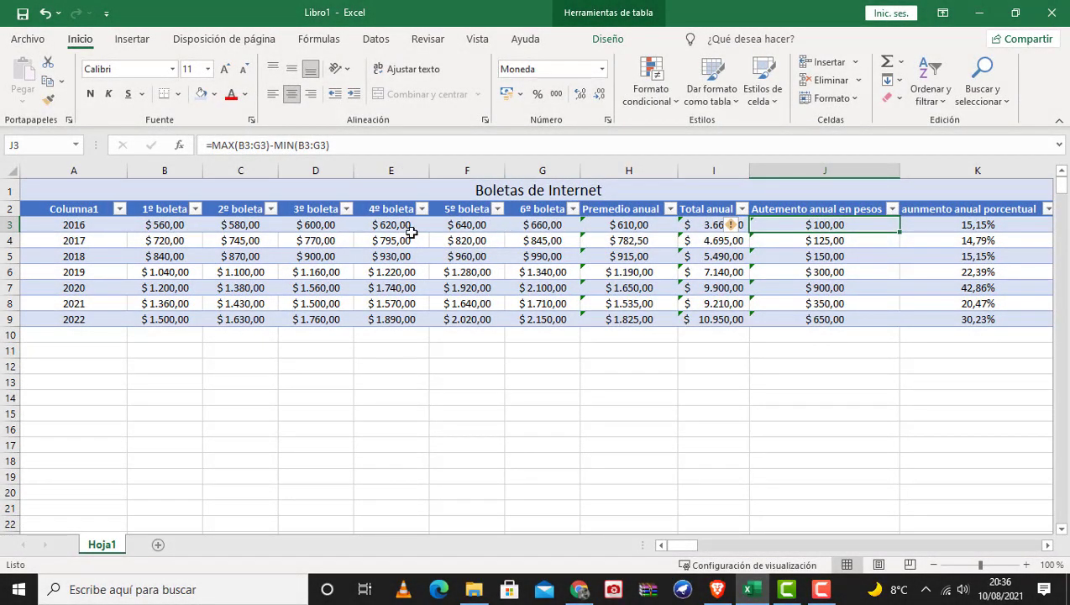
{"action": "left_click", "coordinate": [542, 225]}
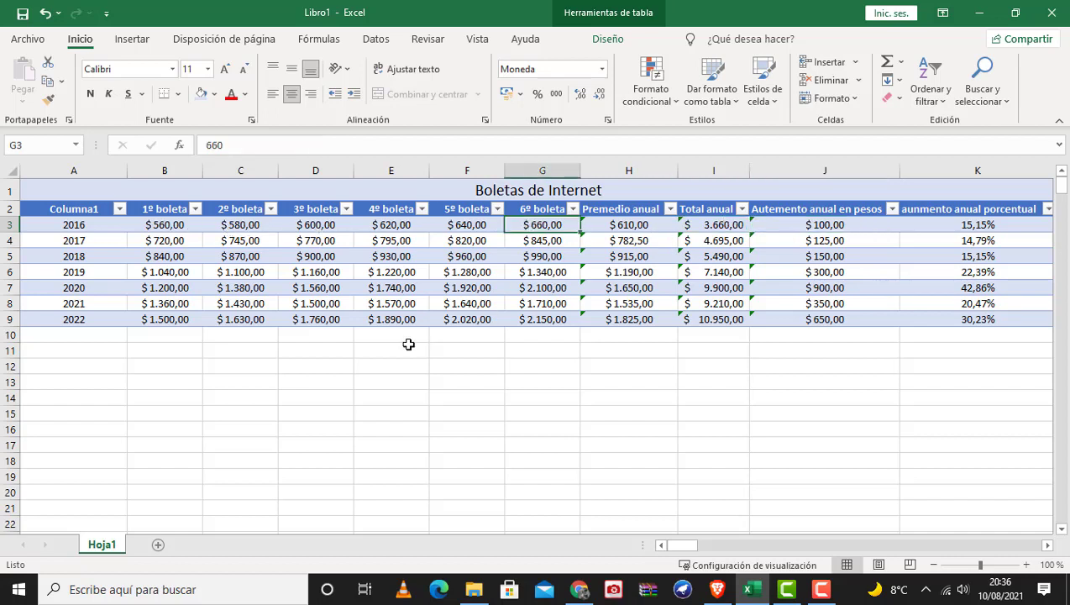
{"action": "left_click", "coordinate": [152, 227]}
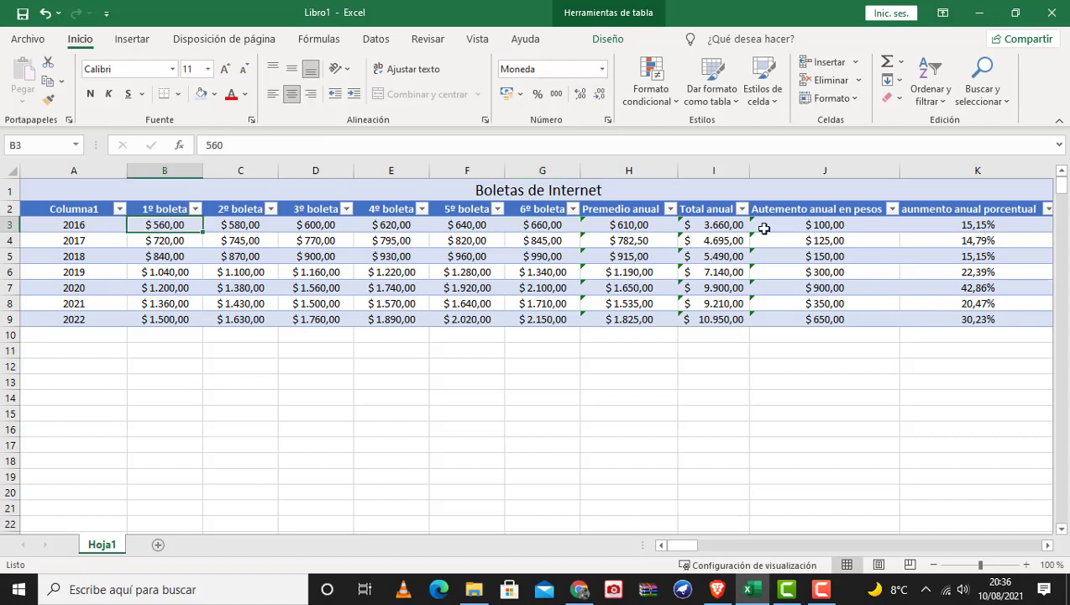
{"action": "left_click", "coordinate": [547, 224]}
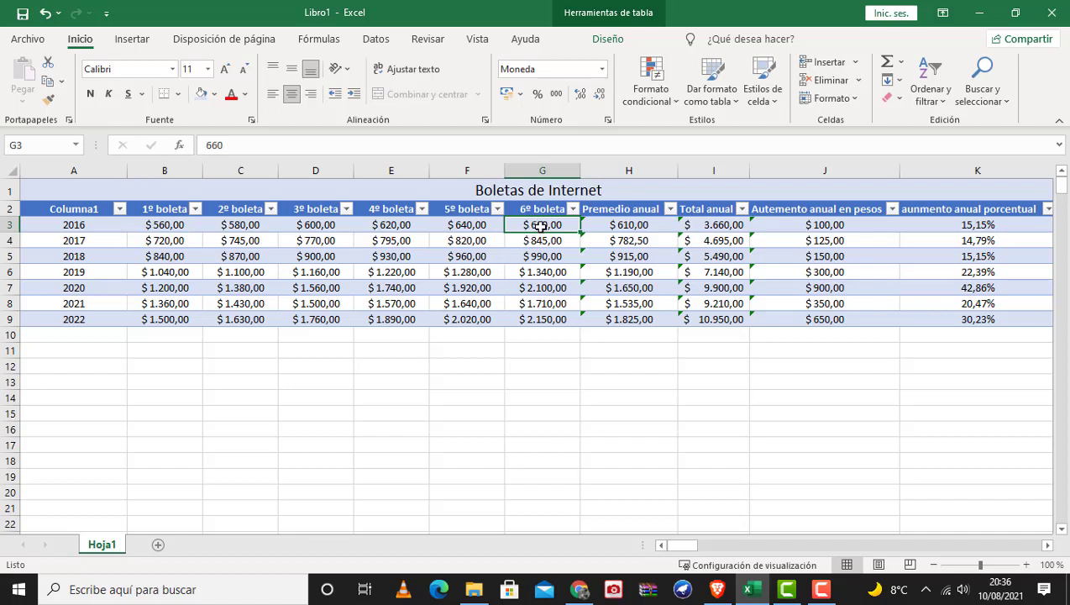
{"action": "left_click", "coordinate": [159, 224]}
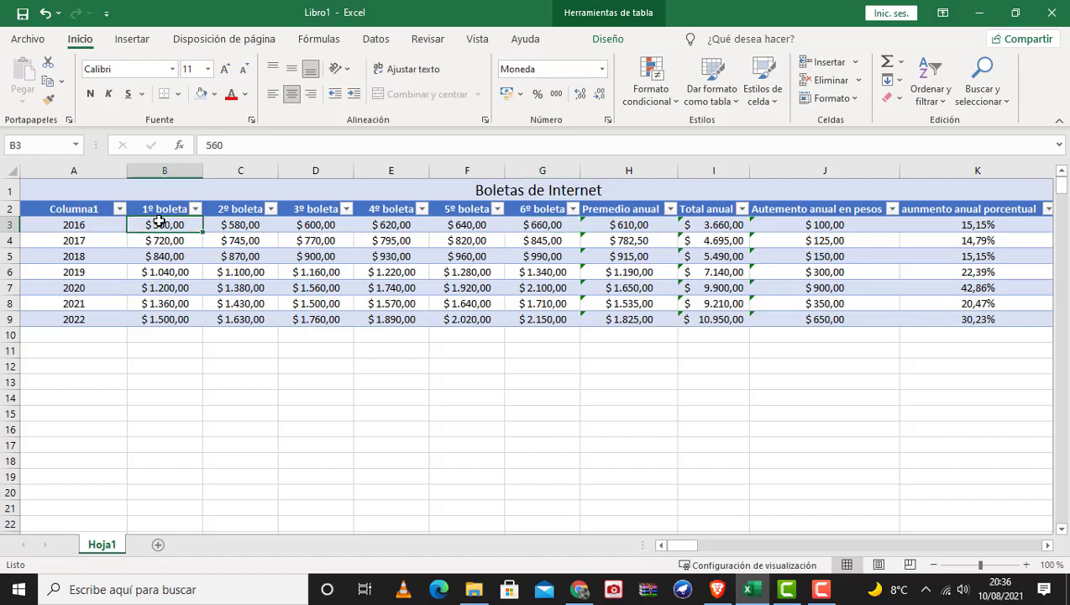
Step: Calculate the 2016 increase in G13 by subtracting the first boleta from the sixth with =G3-B3
{"action": "left_click", "coordinate": [523, 383]}
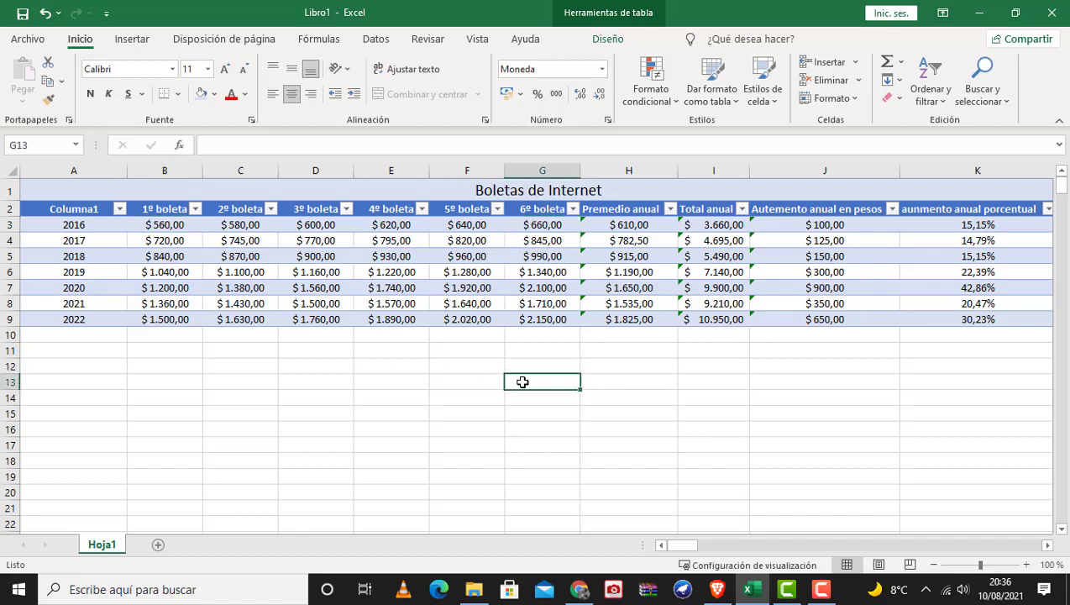
{"action": "type", "text": "="}
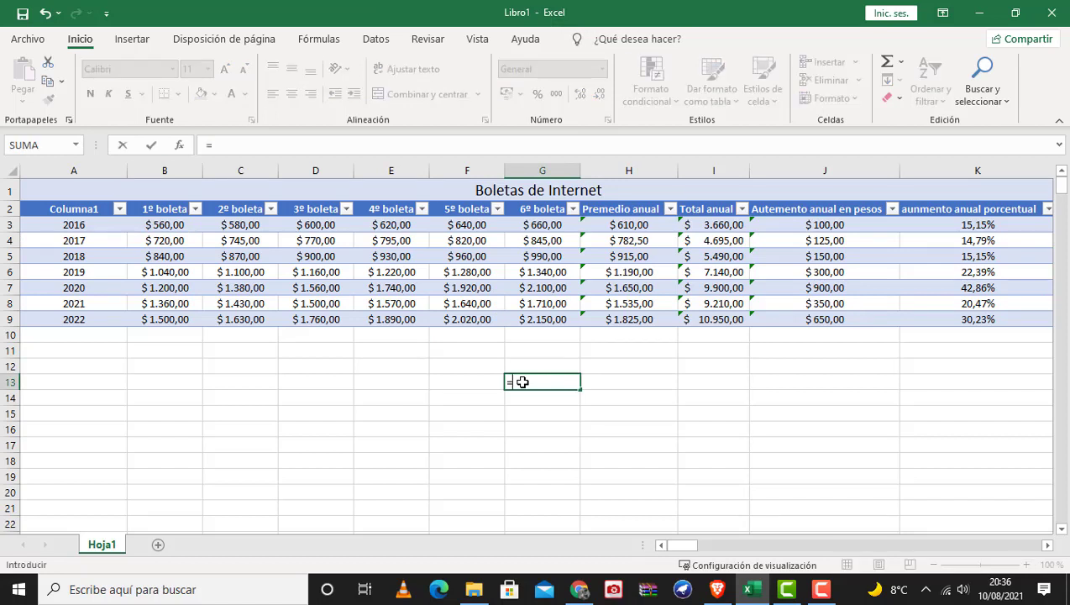
{"action": "left_click", "coordinate": [536, 225]}
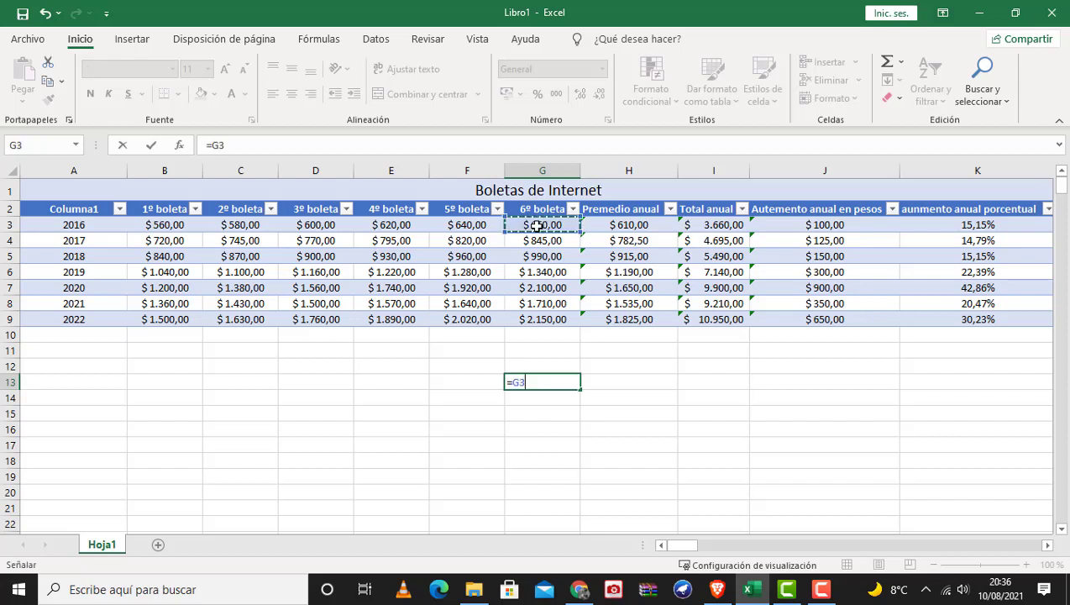
{"action": "type", "text": "-"}
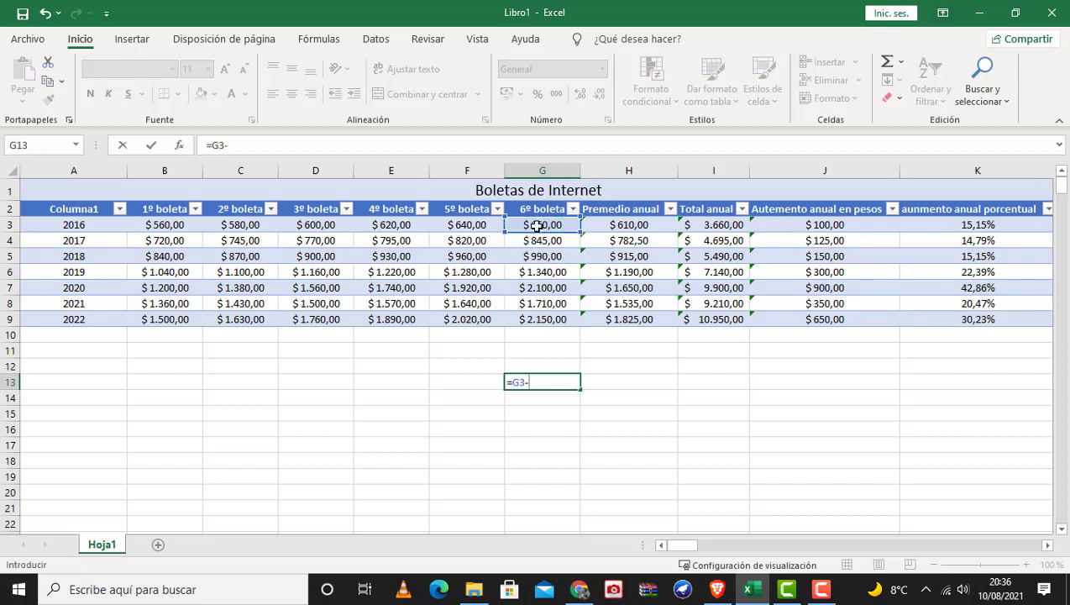
{"action": "left_click", "coordinate": [158, 225]}
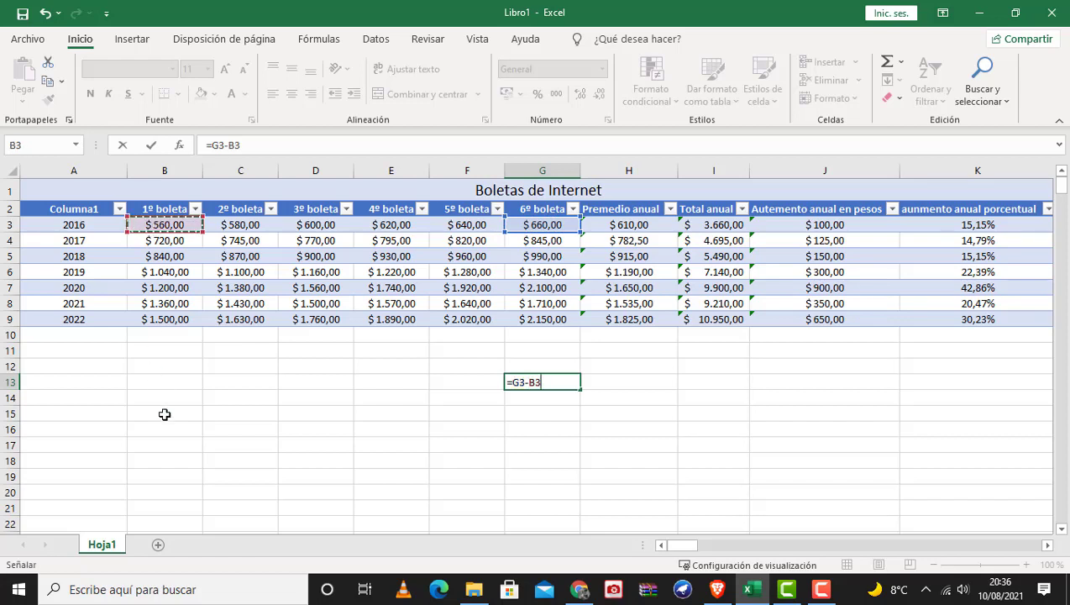
{"action": "key", "text": "Return"}
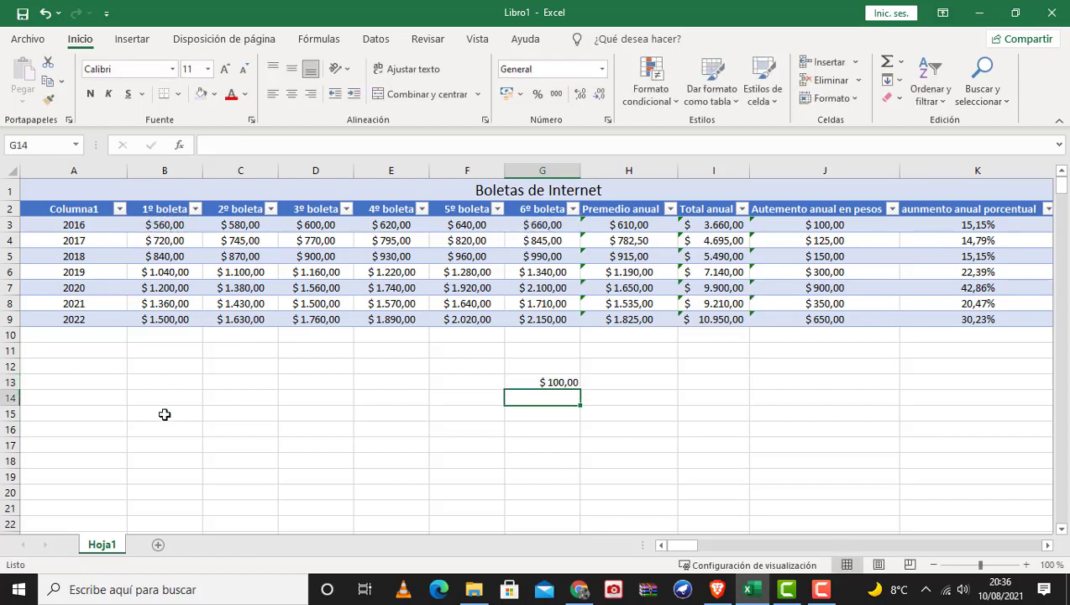
Step: Compare the subtraction formula in G13 with the MAX minus MIN formula for the 2016 increase in J3
{"action": "left_click", "coordinate": [534, 382]}
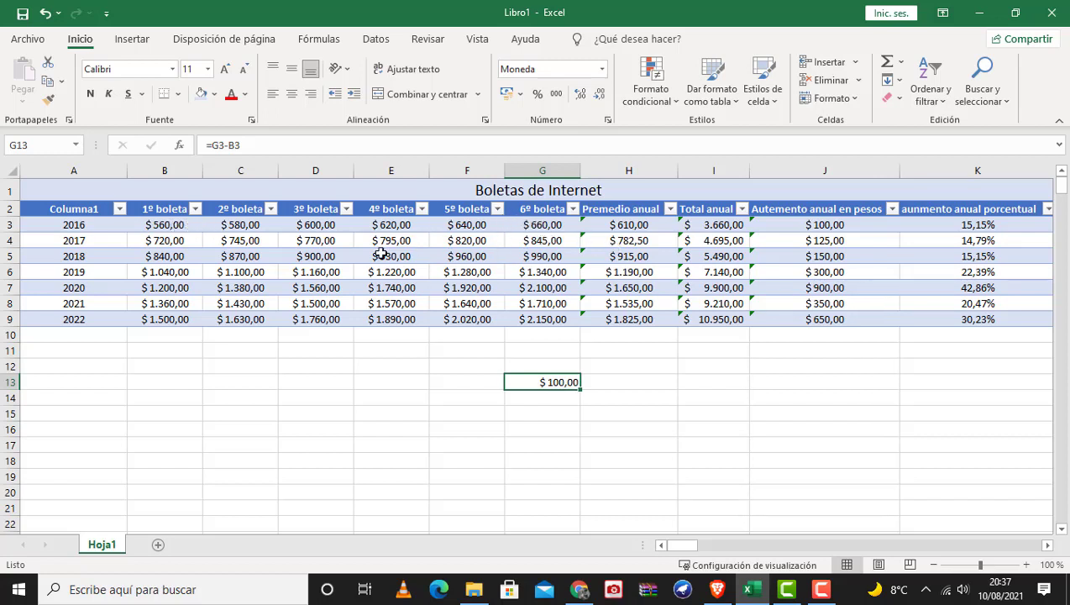
{"action": "left_click", "coordinate": [775, 226]}
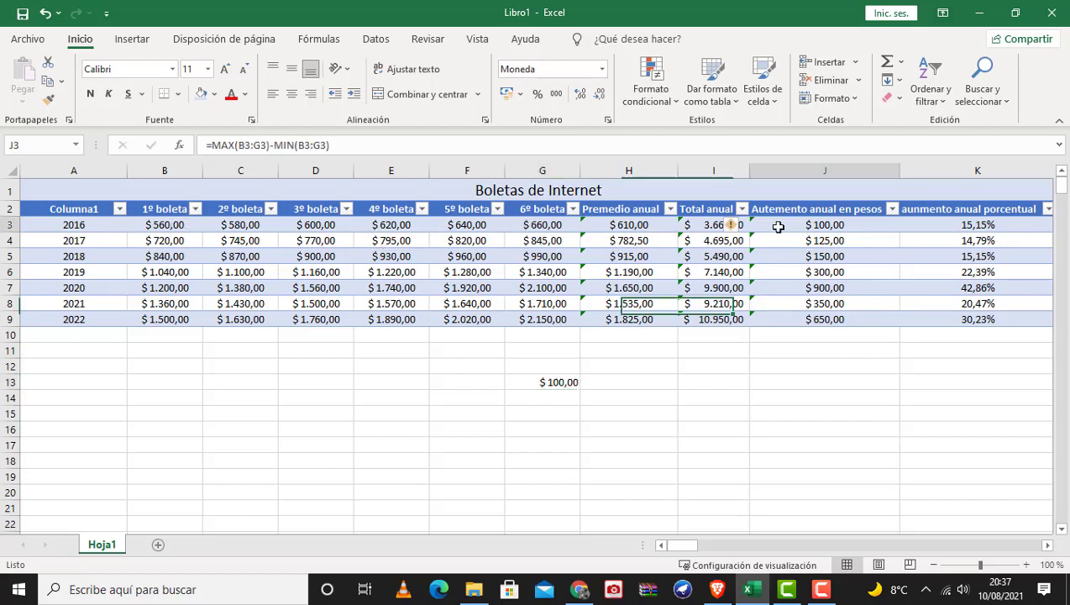
{"action": "left_click", "coordinate": [425, 144]}
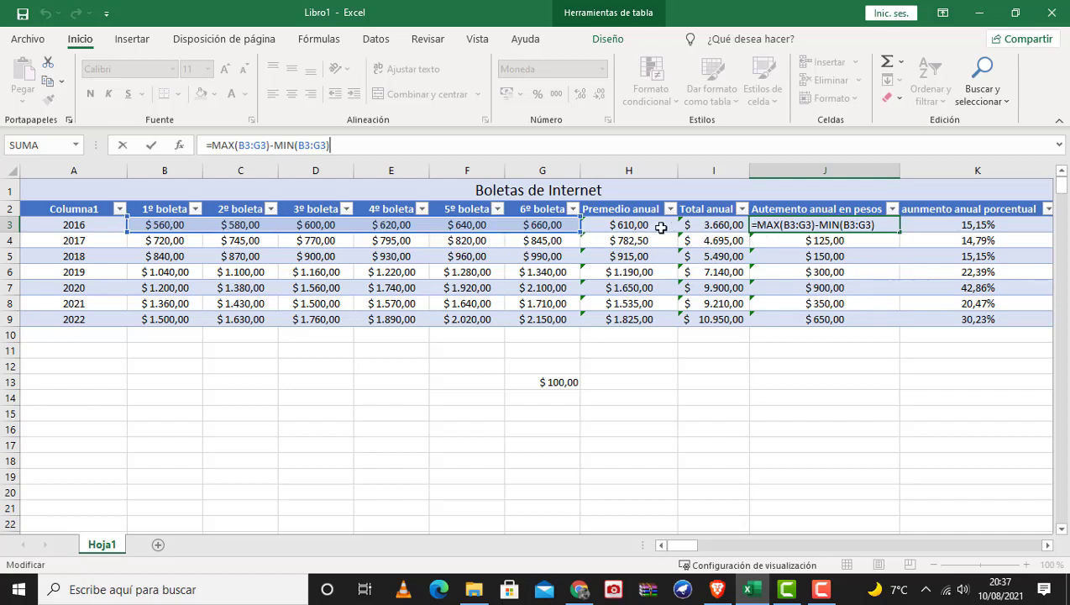
Step: Calculate the minimum of all the boleta amounts from 2016 to 2022 in B14 with the MIN function
{"action": "left_click", "coordinate": [170, 386]}
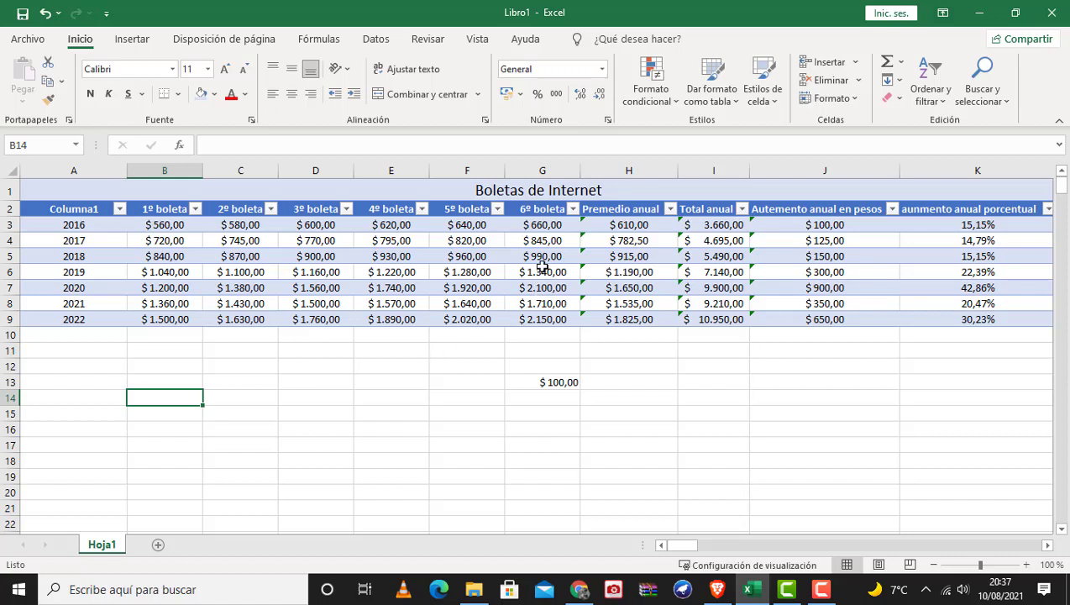
{"action": "type", "text": "=min"}
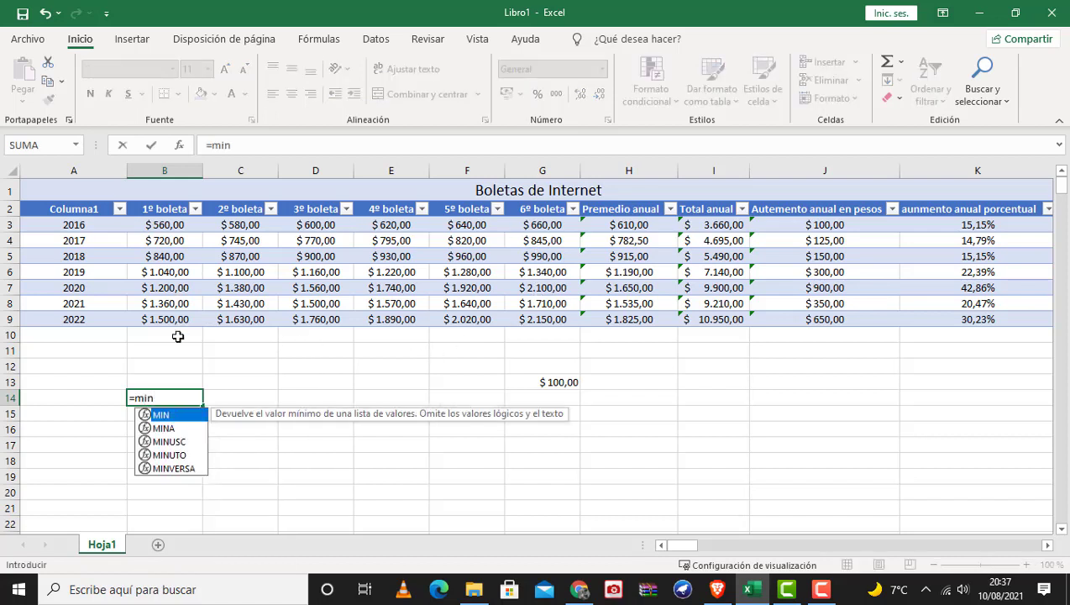
{"action": "double_click", "coordinate": [173, 415]}
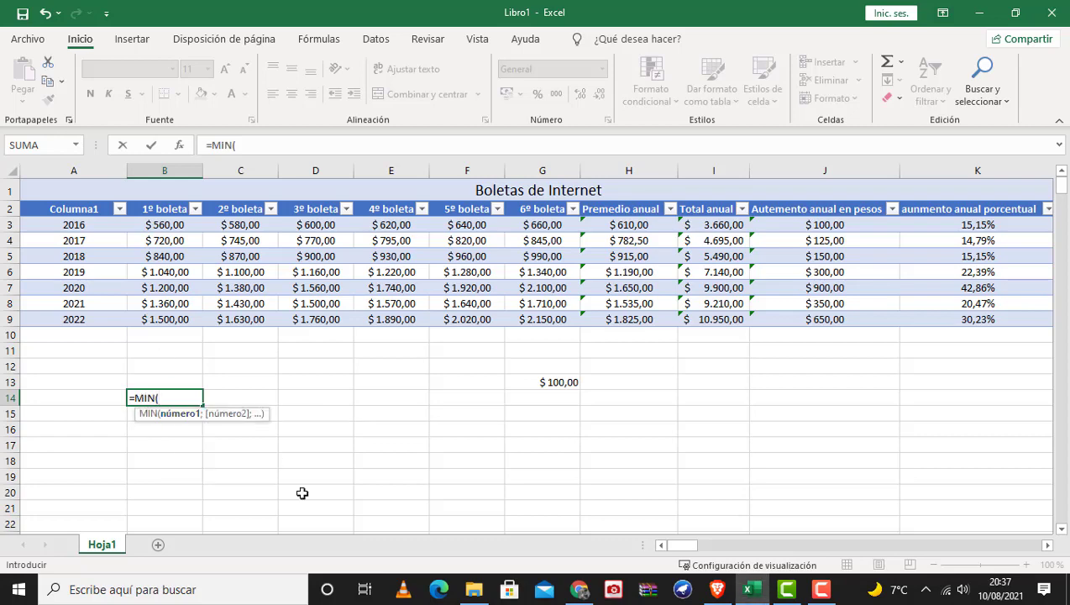
{"action": "left_click", "coordinate": [171, 225]}
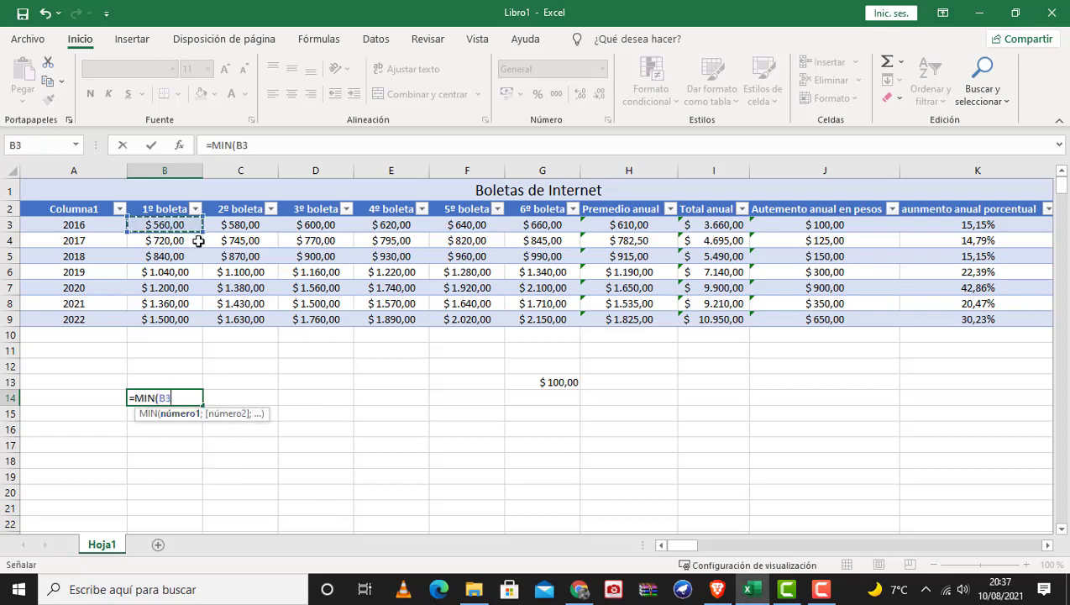
{"action": "left_click_drag", "start_coordinate": [198, 241], "coordinate": [533, 318]}
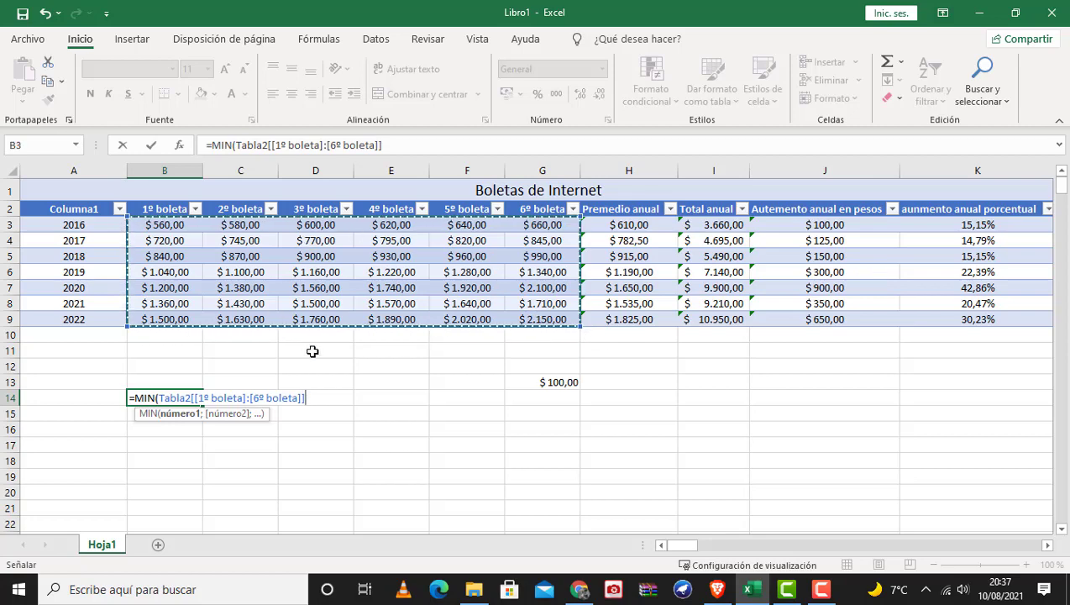
{"action": "type", "text": ")"}
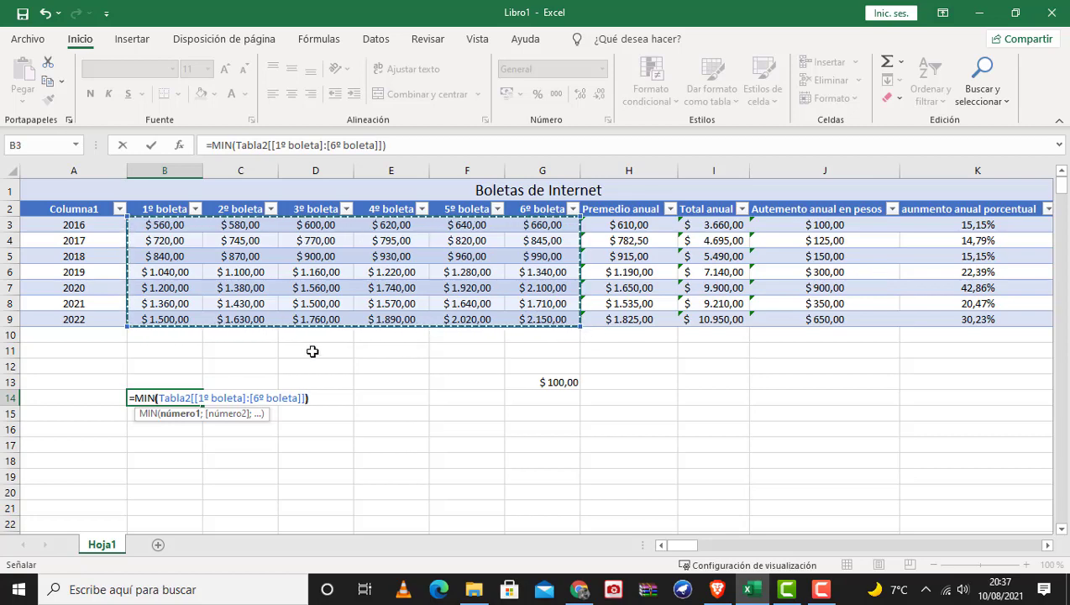
{"action": "key", "text": "Return"}
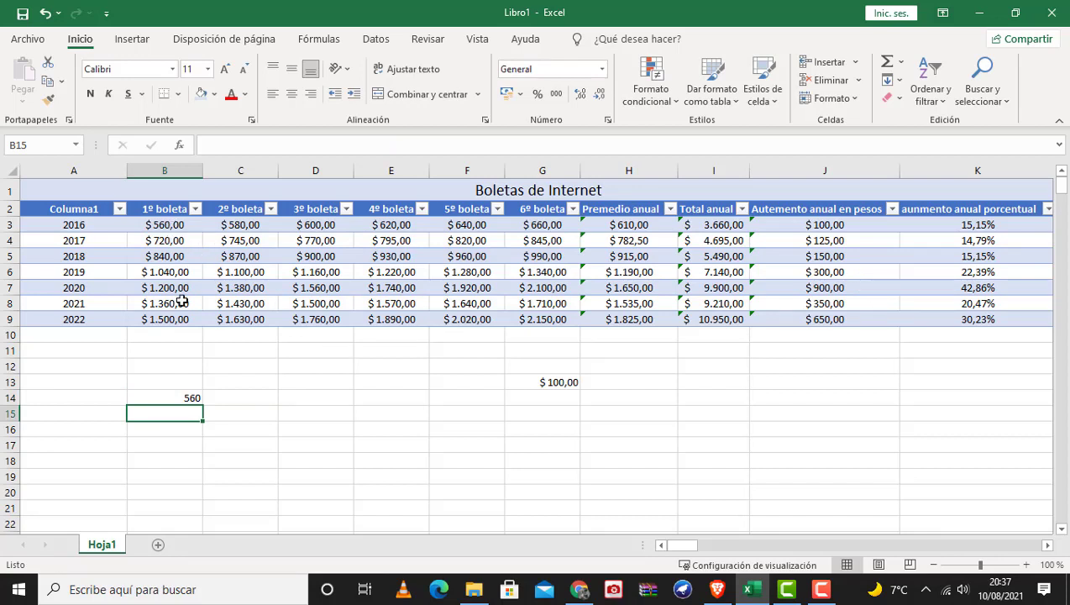
Step: Calculate the maximum of all the boleta amounts in B15 with the MAX function and compare it with G9
{"action": "type", "text": "="}
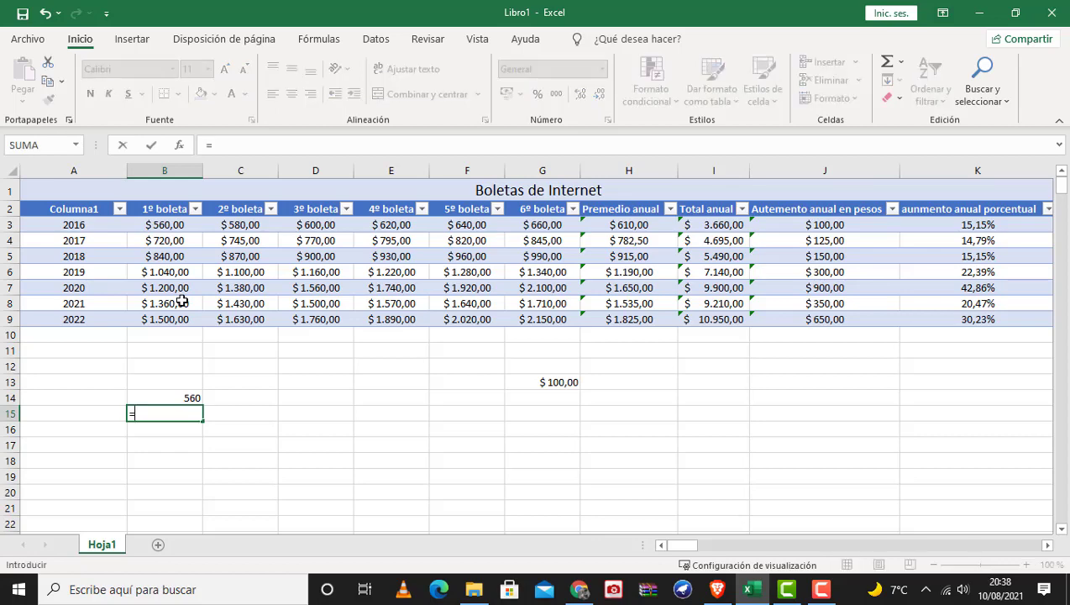
{"action": "type", "text": "max"}
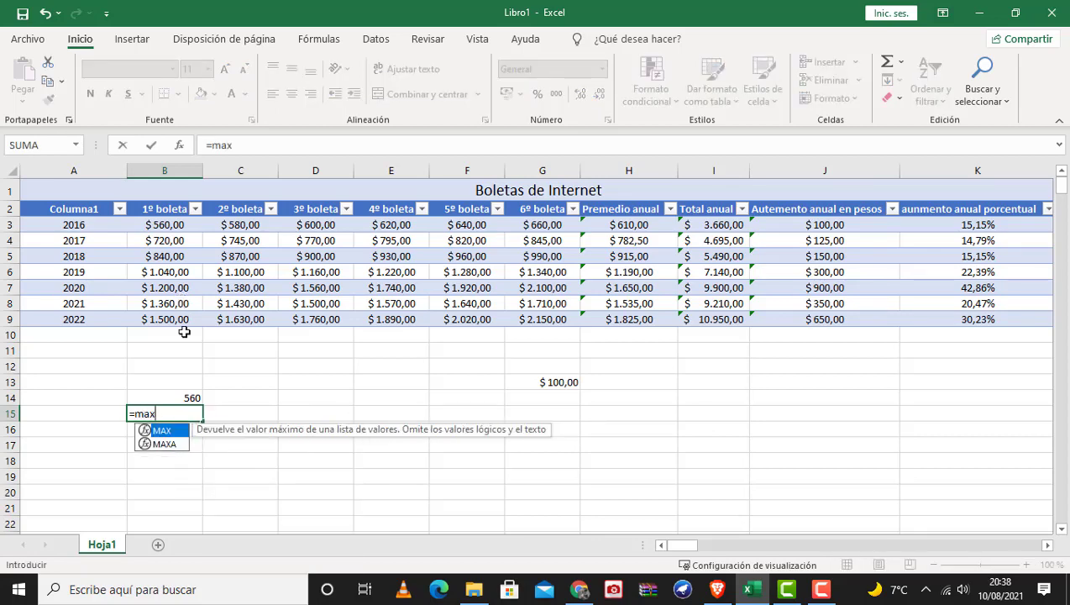
{"action": "double_click", "coordinate": [153, 431]}
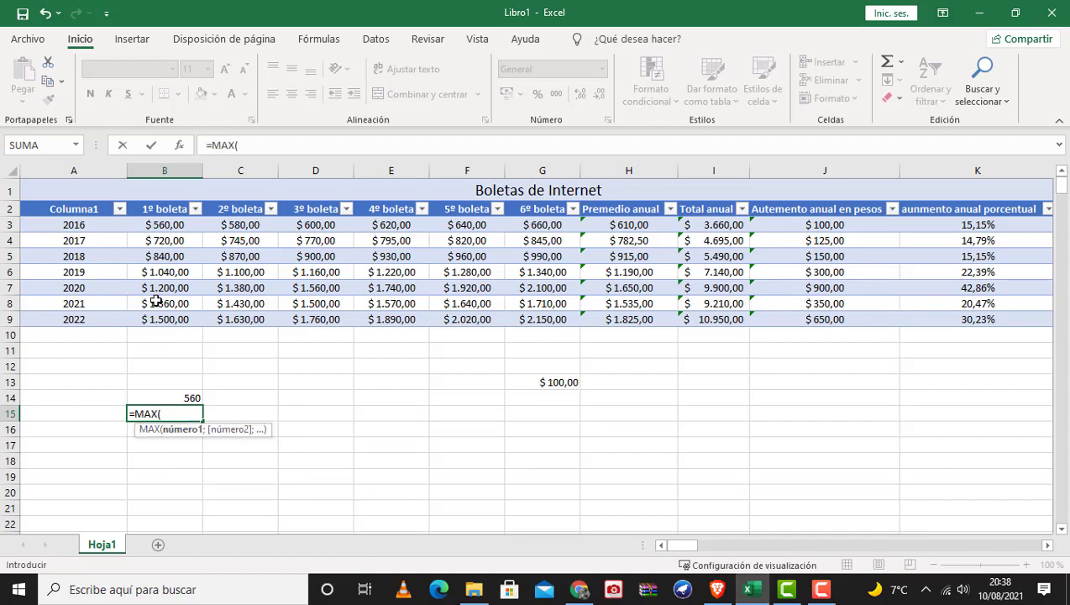
{"action": "left_click_drag", "start_coordinate": [167, 225], "coordinate": [532, 315]}
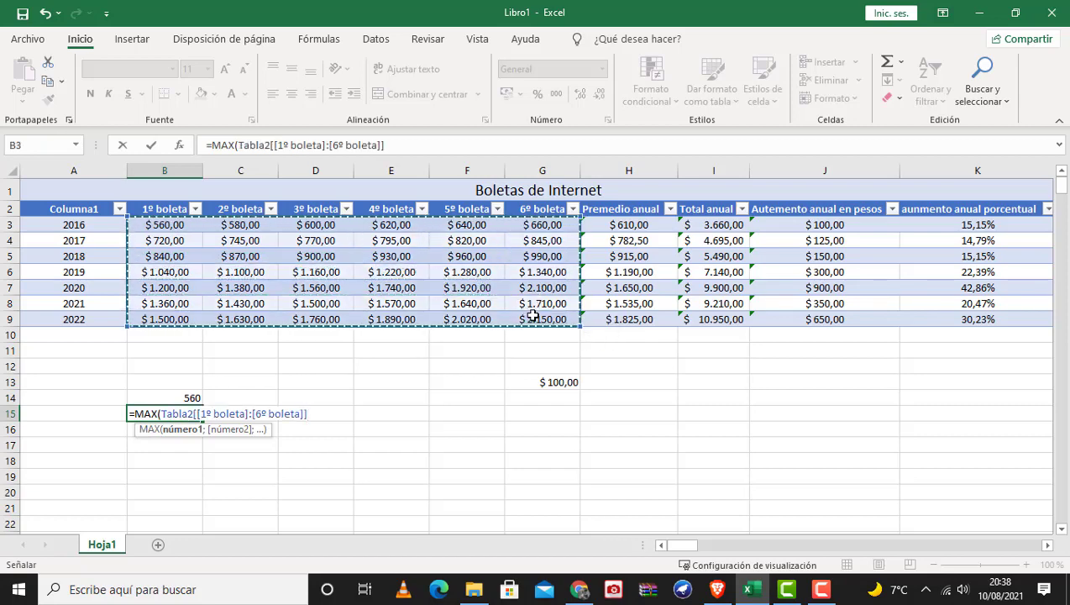
{"action": "type", "text": ")"}
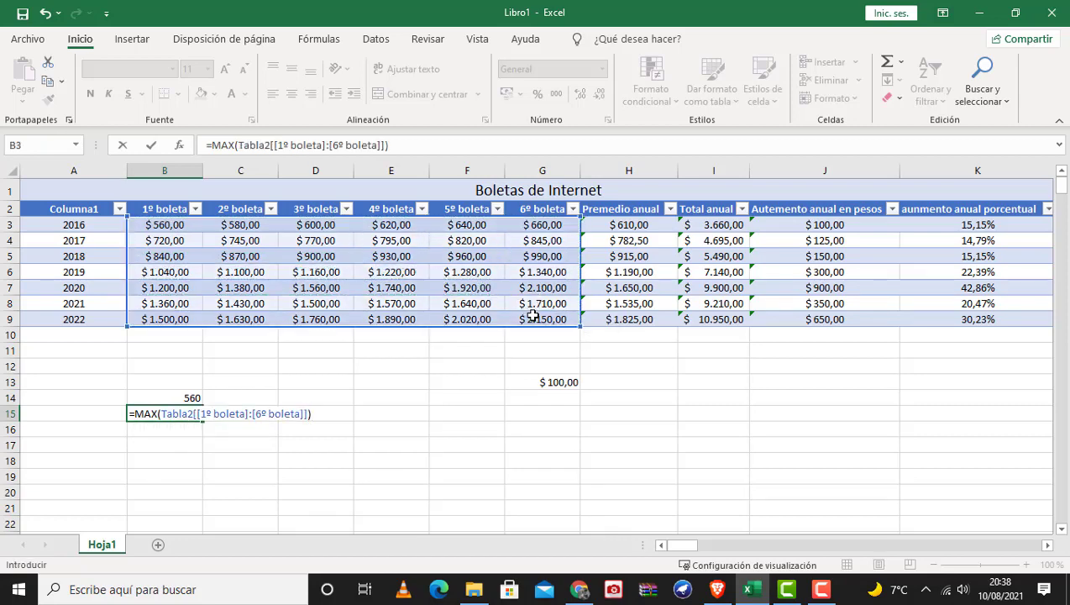
{"action": "key", "text": "Return"}
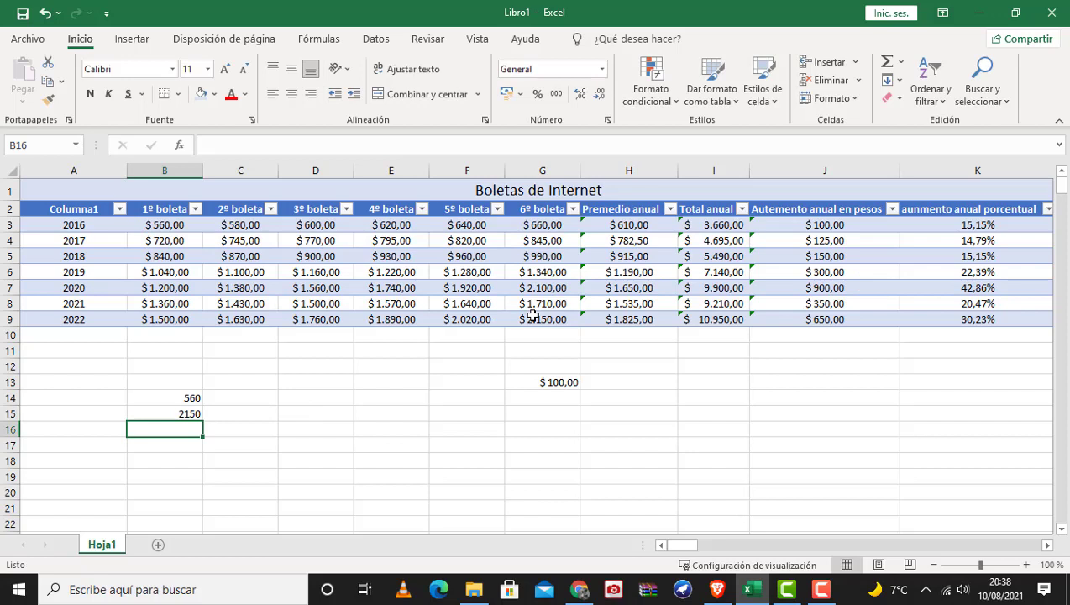
{"action": "left_click", "coordinate": [161, 411]}
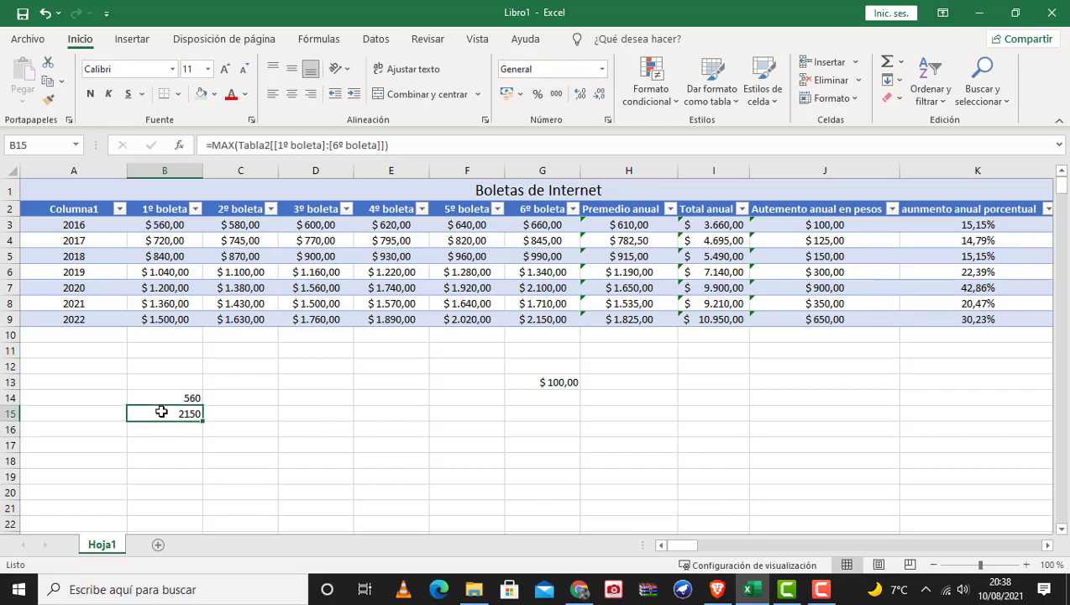
{"action": "left_click", "coordinate": [527, 319]}
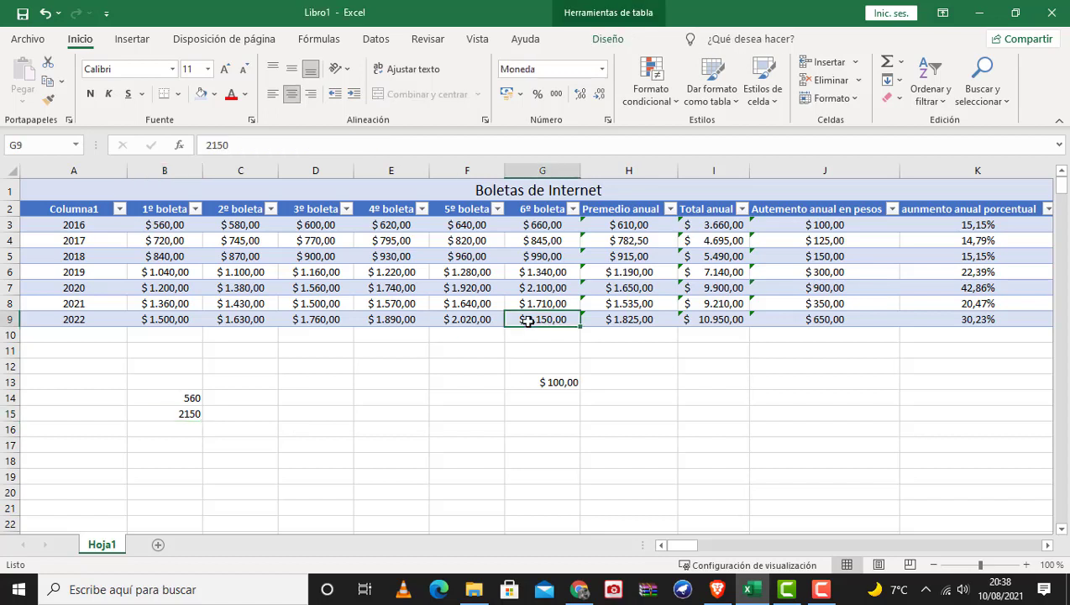
Step: Clear the trial formulas from G13 and B14:B15 below the table
{"action": "left_click", "coordinate": [531, 379]}
{"action": "key", "text": "Delete"}
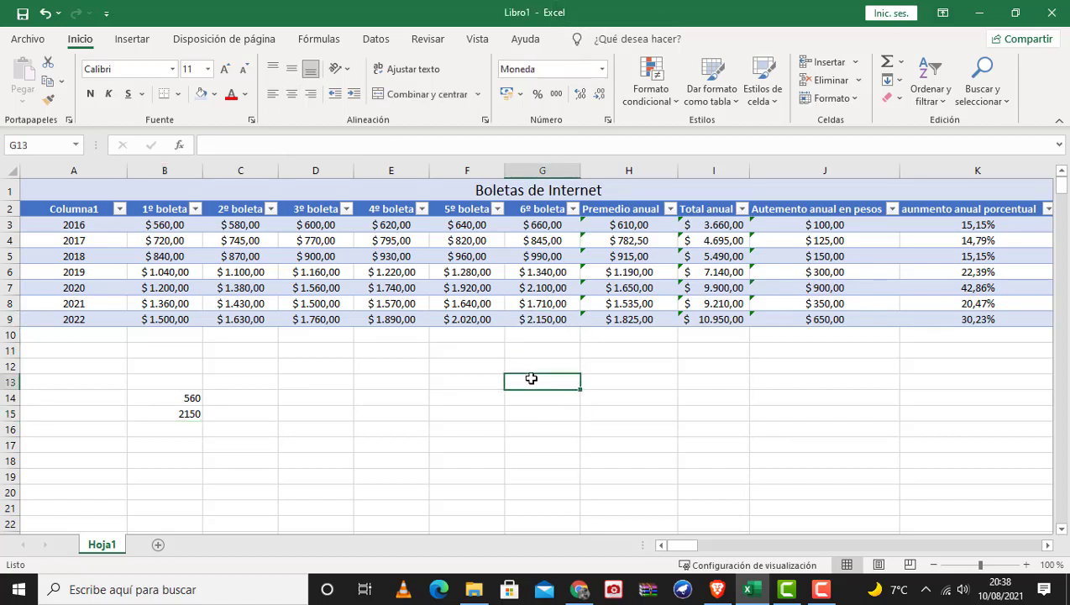
{"action": "left_click", "coordinate": [185, 398]}
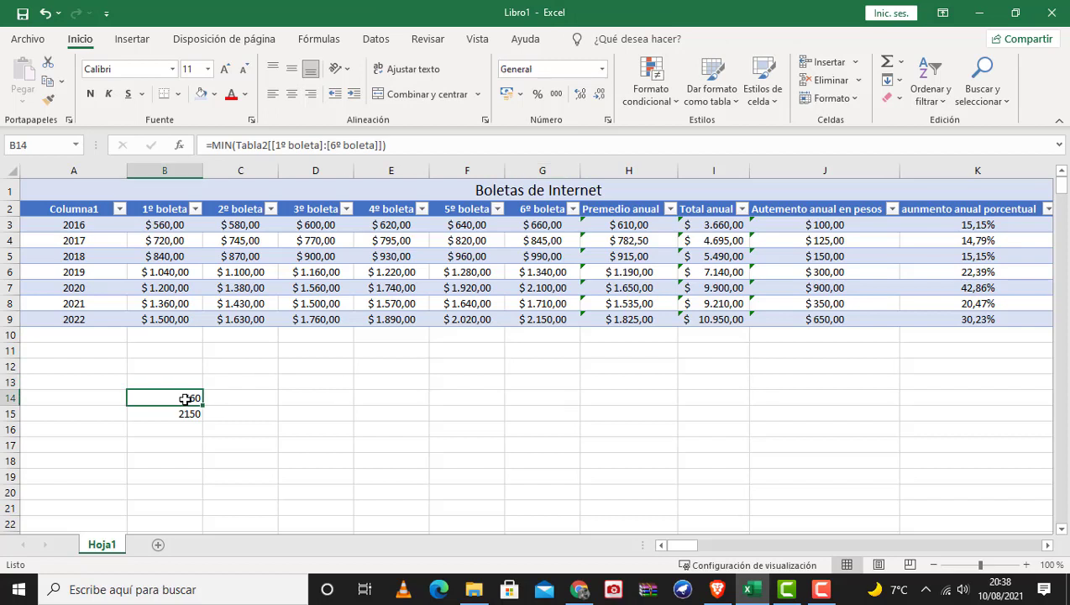
{"action": "key", "text": "shift+Down"}
{"action": "key", "text": "Delete"}
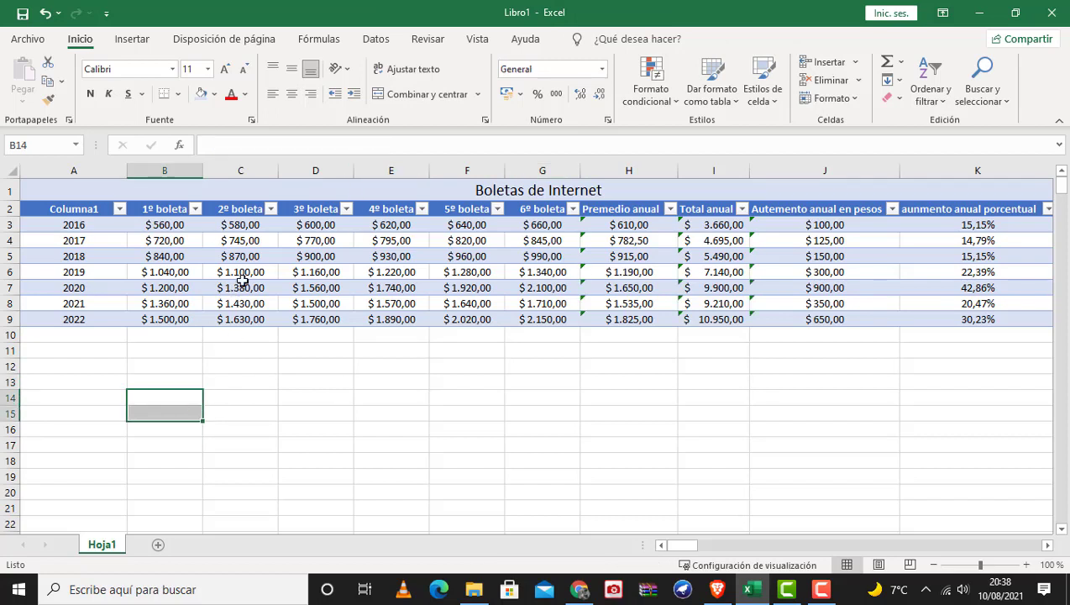
Step: Inspect the 2017 percentage increase formula in K4
{"action": "left_click", "coordinate": [990, 241]}
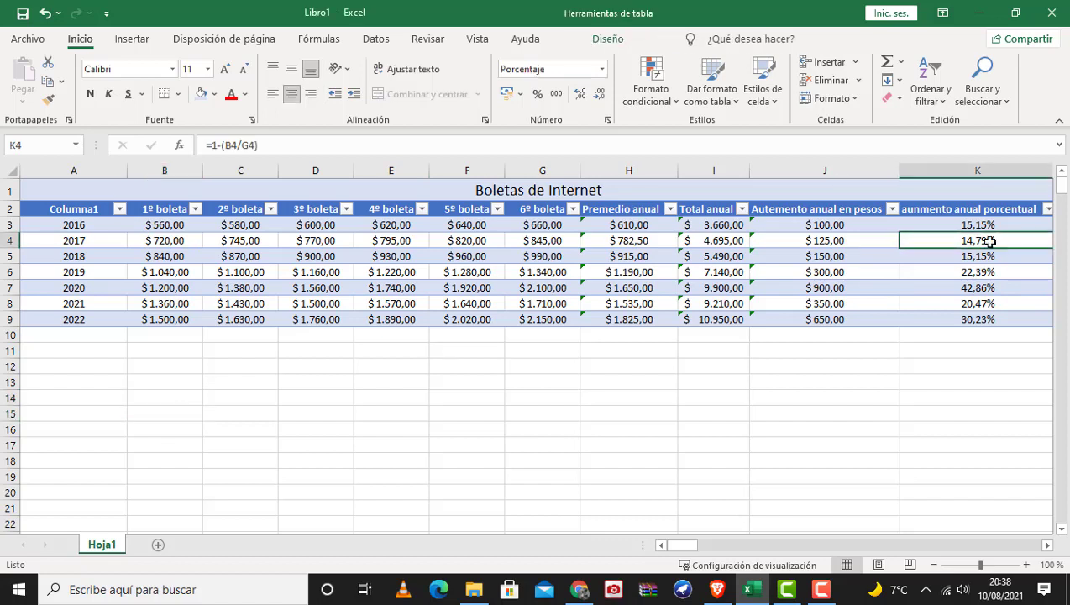
{"action": "left_click", "coordinate": [414, 428]}
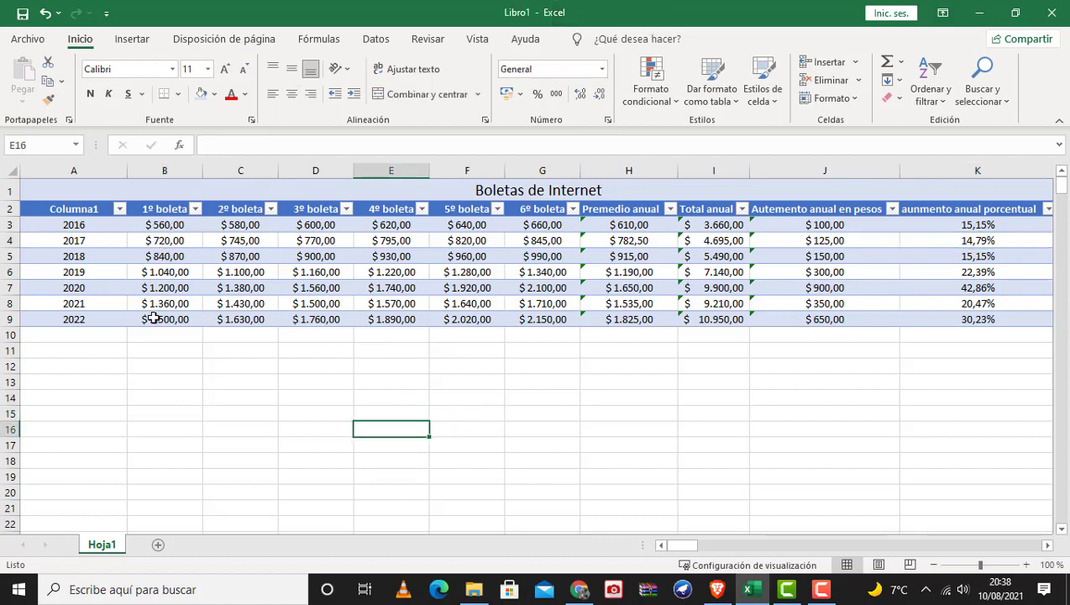
Step: Enter the sample numbers 456, 4564, 14, 45, 153, 3156, 441 and 5 down cells B12 to B19
{"action": "left_click", "coordinate": [162, 362]}
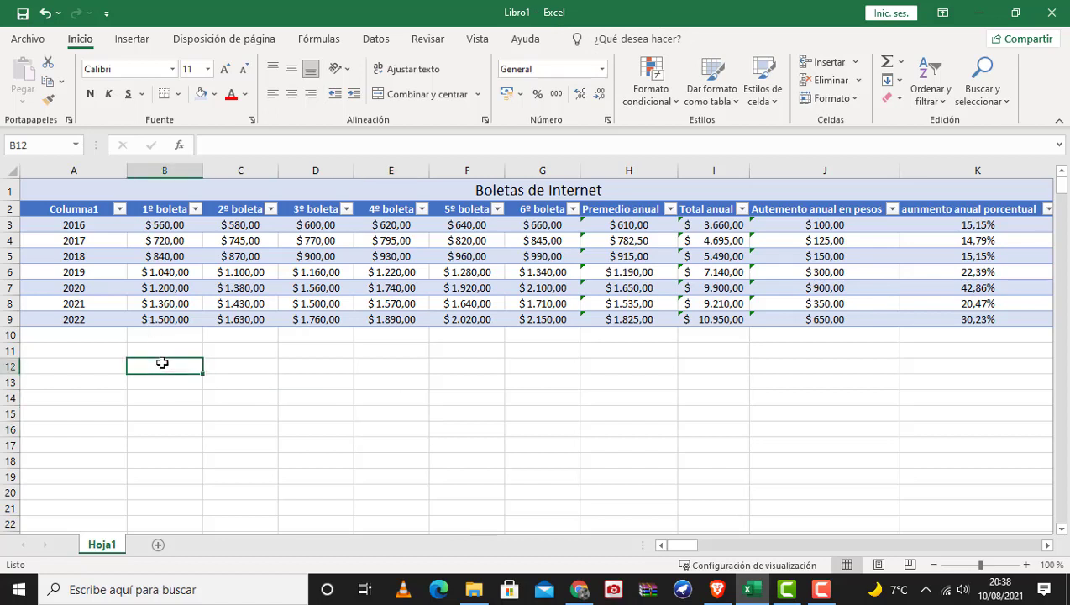
{"action": "type", "text": "456"}
{"action": "key", "text": "Return"}
{"action": "type", "text": "4564"}
{"action": "key", "text": "Return"}
{"action": "type", "text": "14"}
{"action": "key", "text": "Return"}
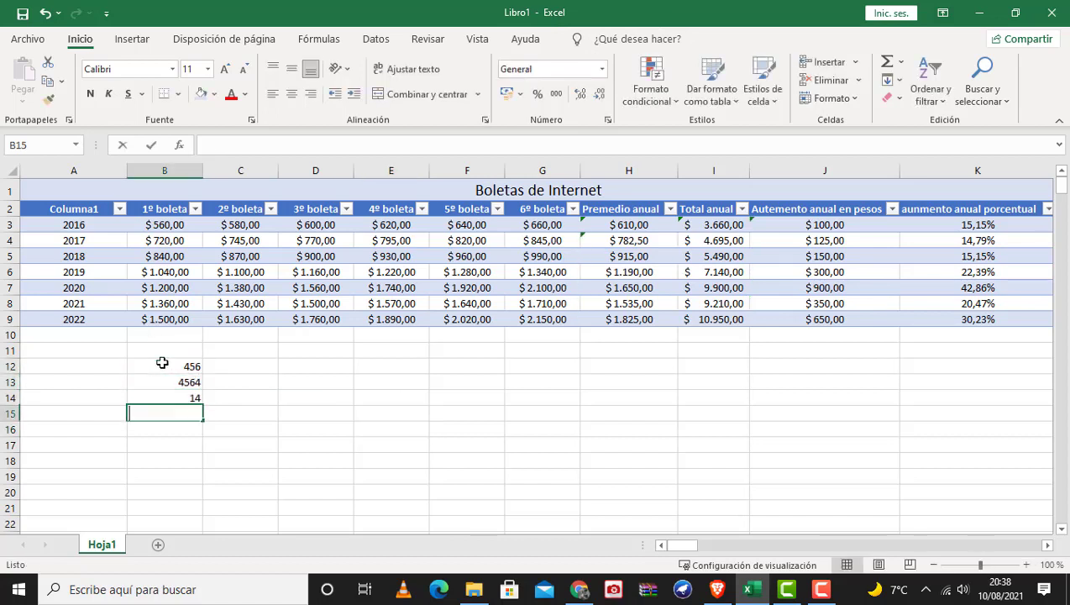
{"action": "type", "text": "45 153"}
{"action": "key", "text": "Return"}
{"action": "type", "text": "3156"}
{"action": "key", "text": "Return"}
{"action": "type", "text": "441"}
{"action": "key", "text": "Return"}
{"action": "type", "text": "5"}
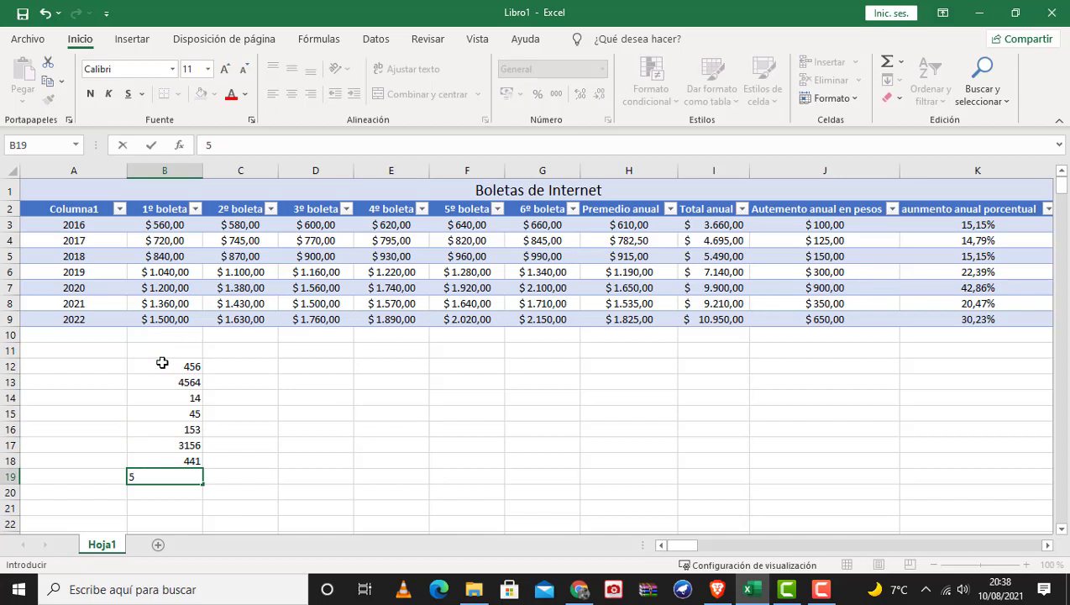
{"action": "key", "text": "Return"}
Step: Choose the Moneda number format with the $ Español (Argentina) symbol for the sample numbers in B12:B19
{"action": "left_click", "coordinate": [162, 362]}
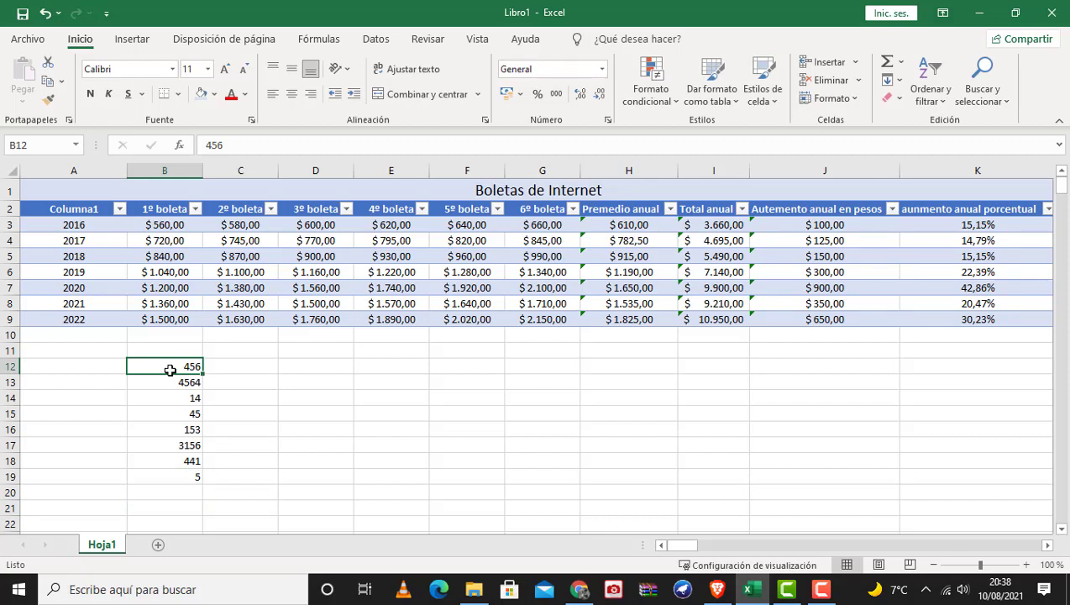
{"action": "key", "text": "shift+Down"}
{"action": "key", "text": "shift+Down"}
{"action": "key", "text": "shift+Down"}
{"action": "key", "text": "shift+Down"}
{"action": "key", "text": "shift+Down"}
{"action": "key", "text": "shift+Down"}
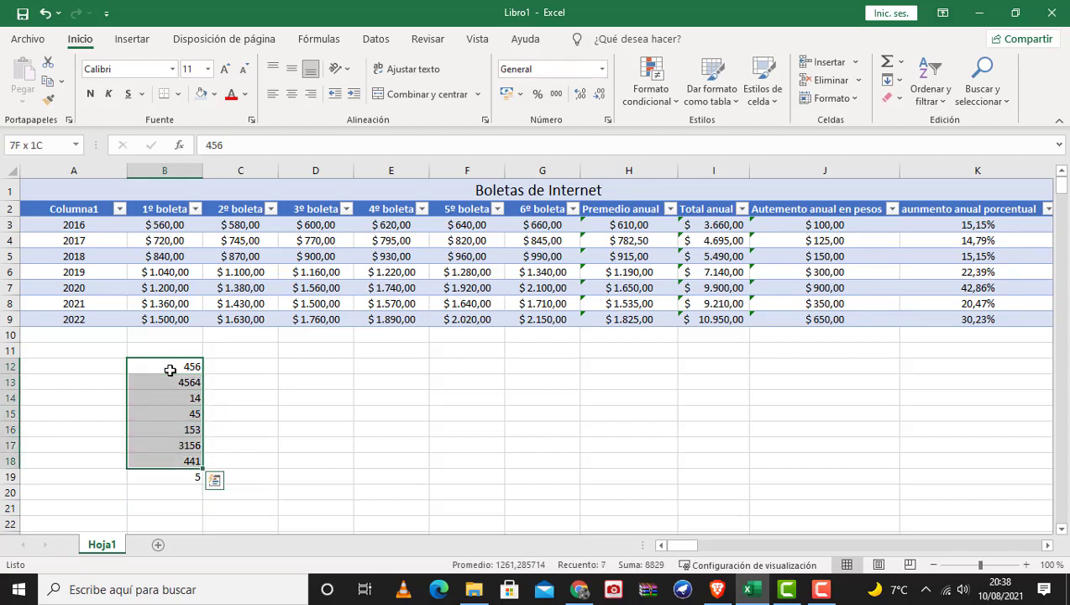
{"action": "key", "text": "shift+Down"}
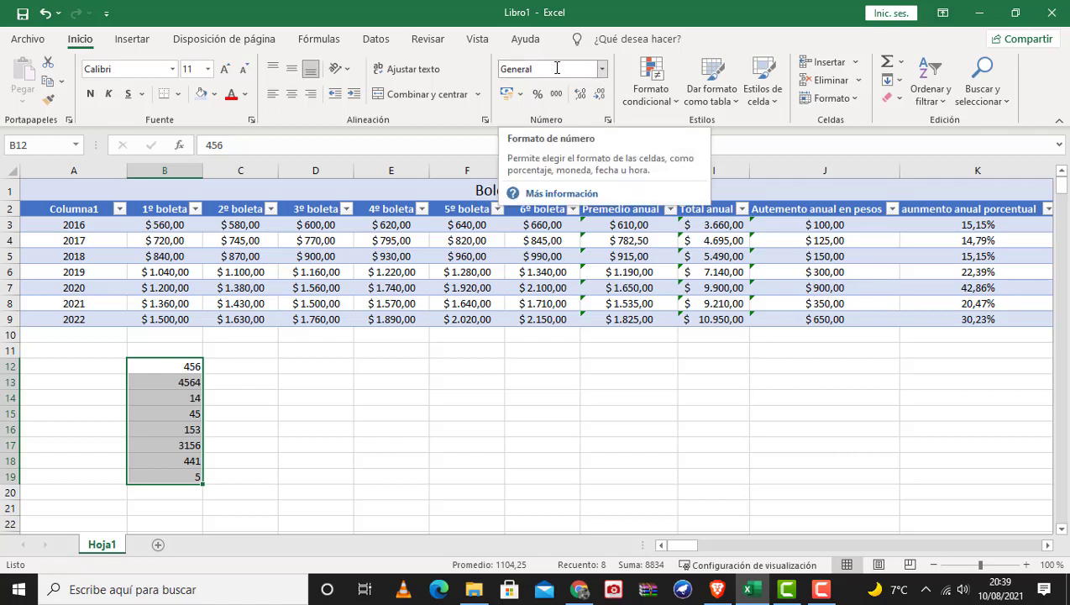
{"action": "left_click", "coordinate": [601, 73]}
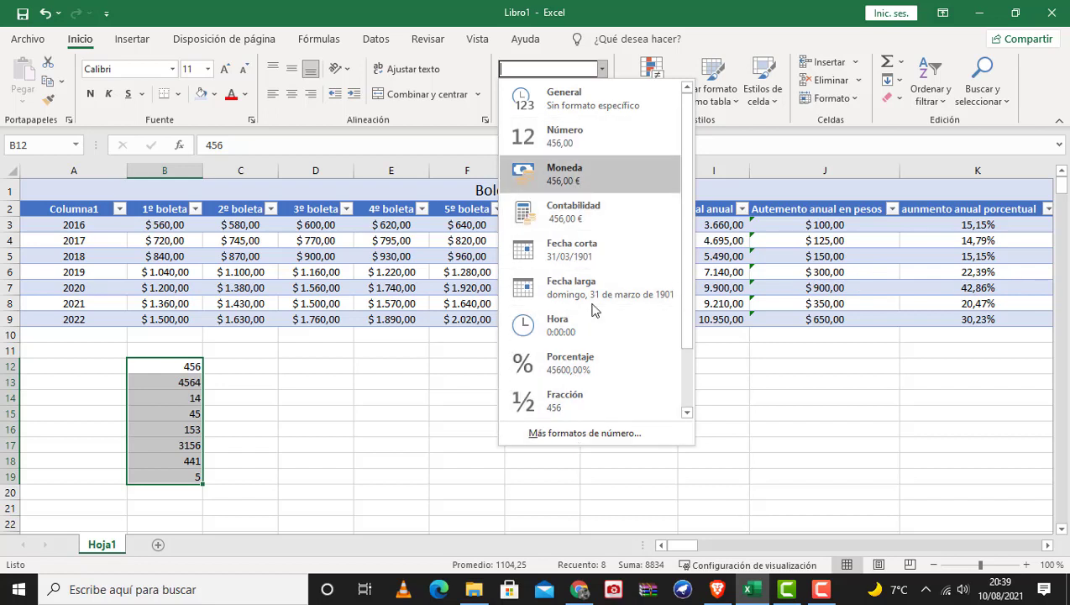
{"action": "left_click", "coordinate": [586, 433]}
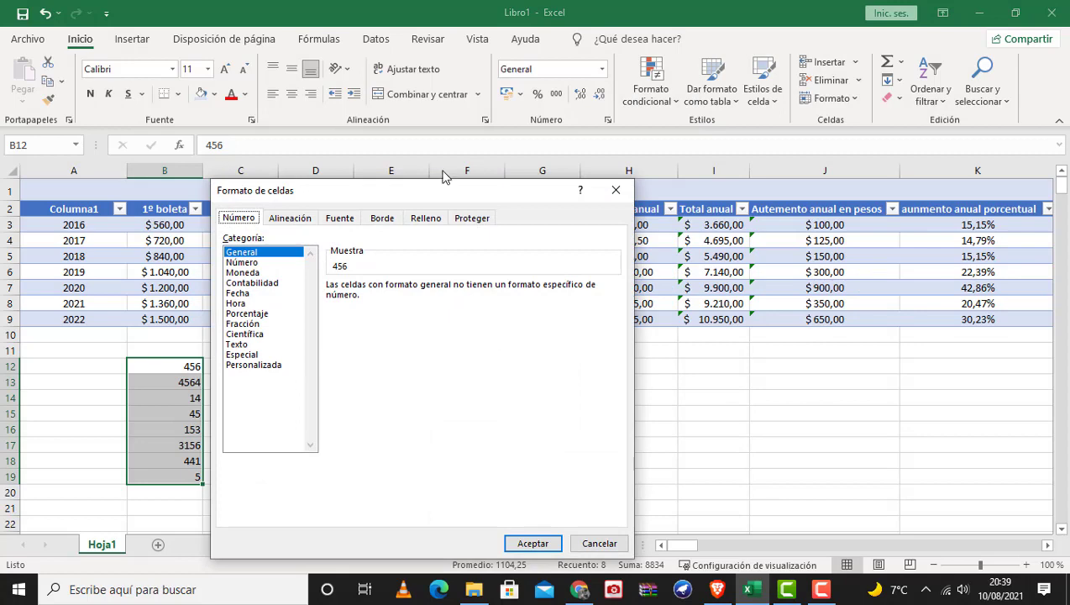
{"action": "left_click_drag", "start_coordinate": [436, 197], "coordinate": [579, 126]}
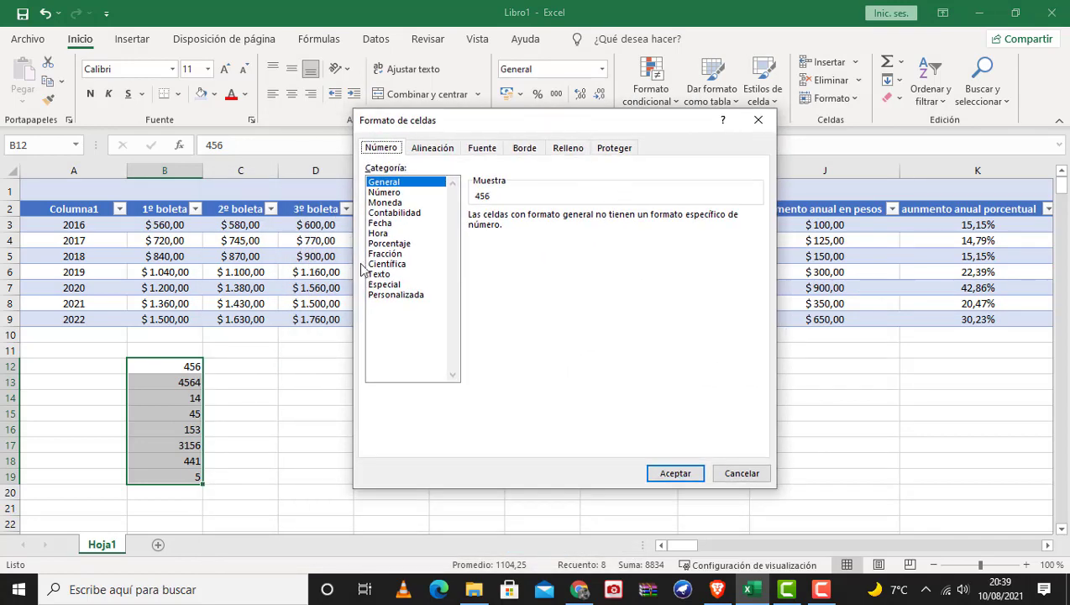
{"action": "left_click", "coordinate": [392, 204]}
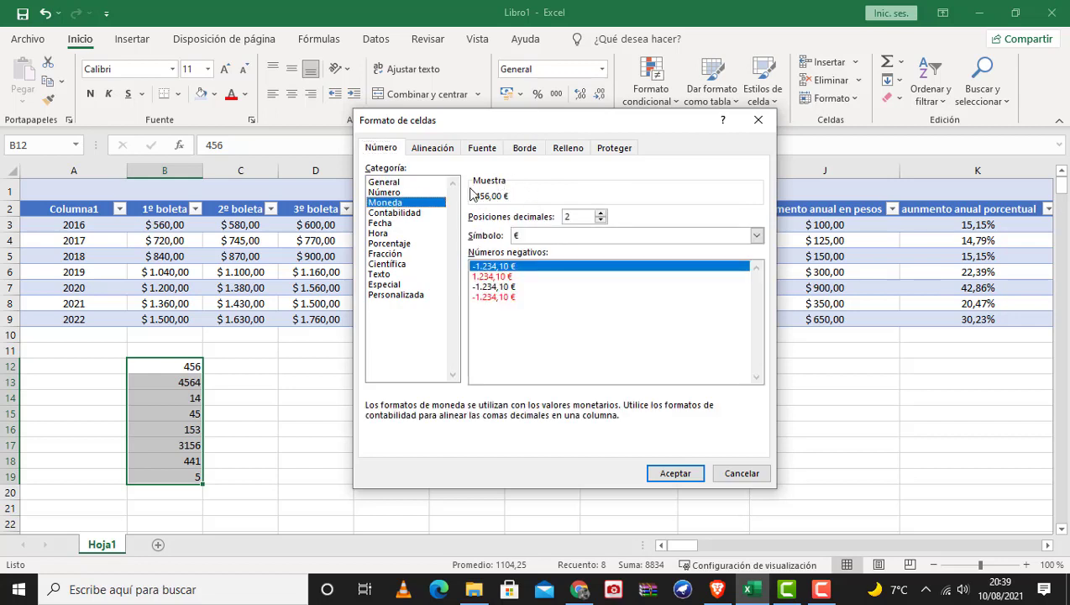
{"action": "double_click", "coordinate": [579, 216]}
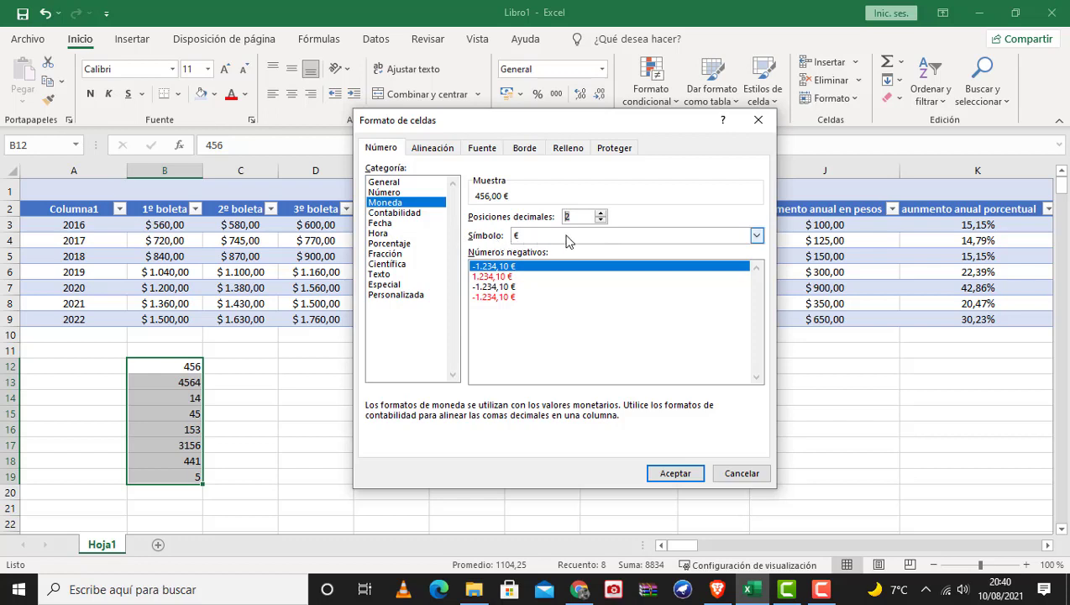
{"action": "left_click", "coordinate": [566, 241]}
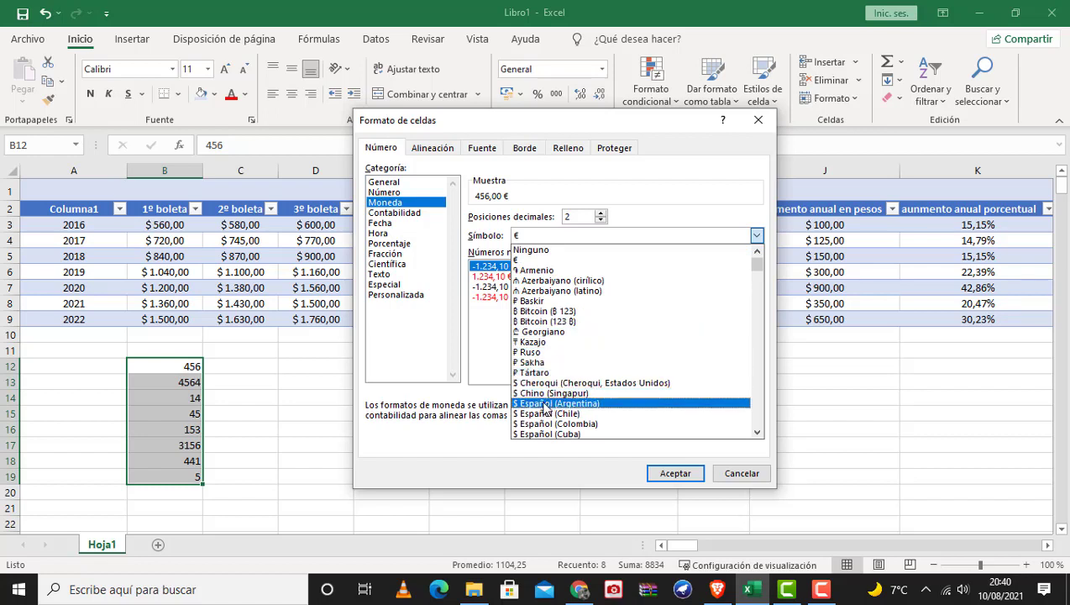
{"action": "left_click", "coordinate": [571, 406]}
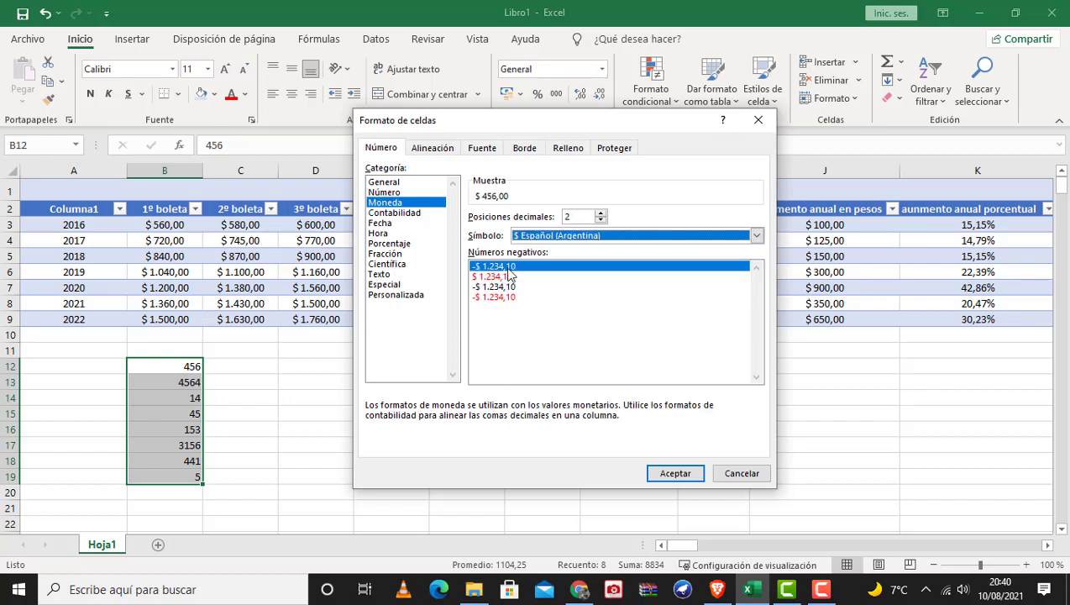
Step: Try 3 and 4 decimal places, return to 2, and apply the currency format to B12:B19
{"action": "left_click", "coordinate": [600, 214]}
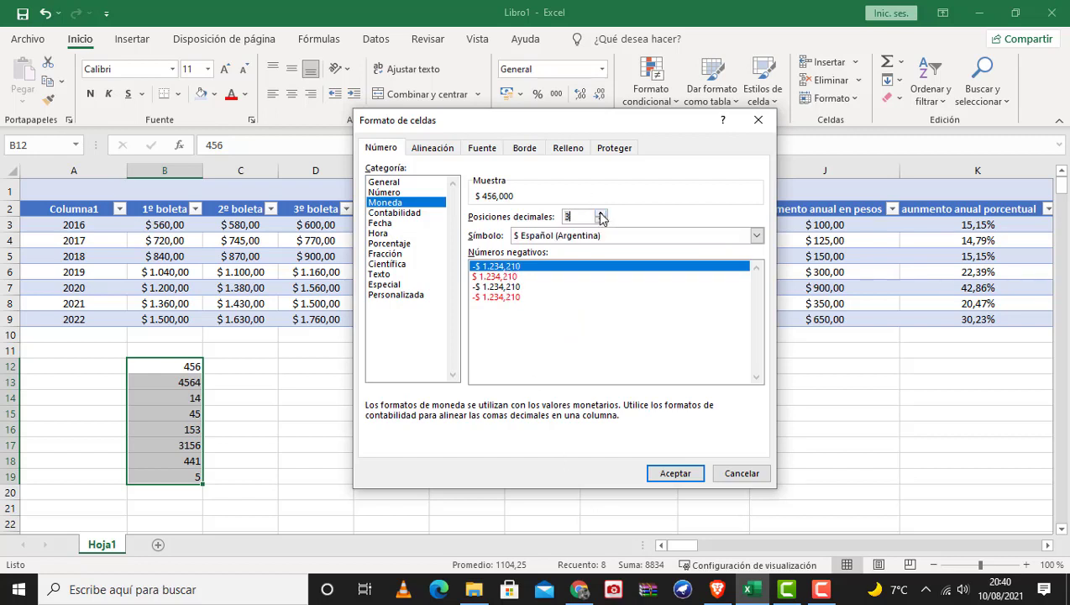
{"action": "left_click", "coordinate": [600, 215]}
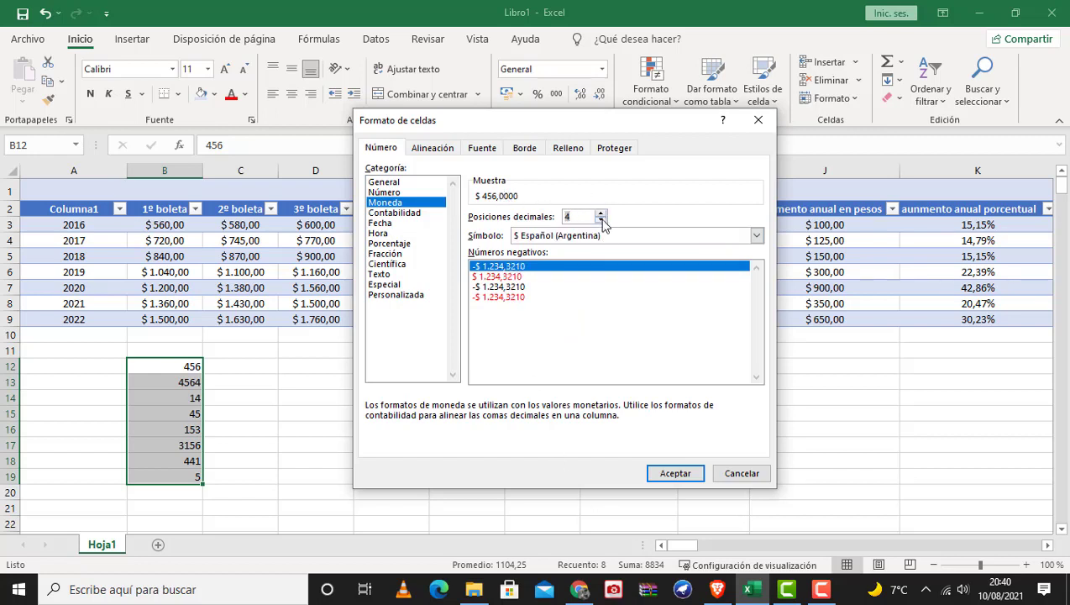
{"action": "left_click", "coordinate": [601, 220]}
{"action": "left_click", "coordinate": [601, 220]}
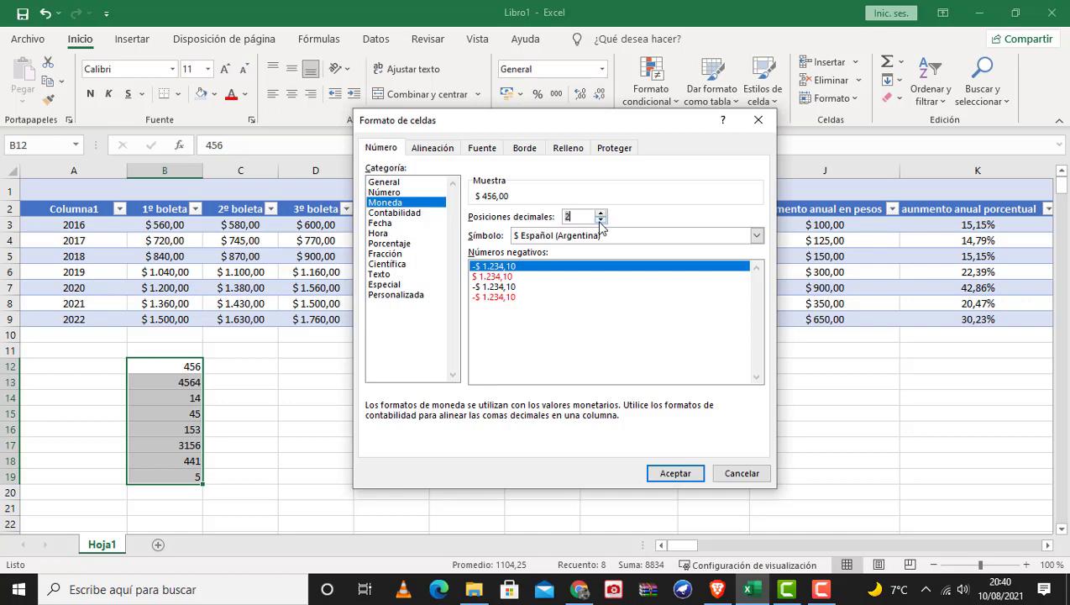
{"action": "left_click", "coordinate": [675, 473]}
{"action": "left_click", "coordinate": [160, 382]}
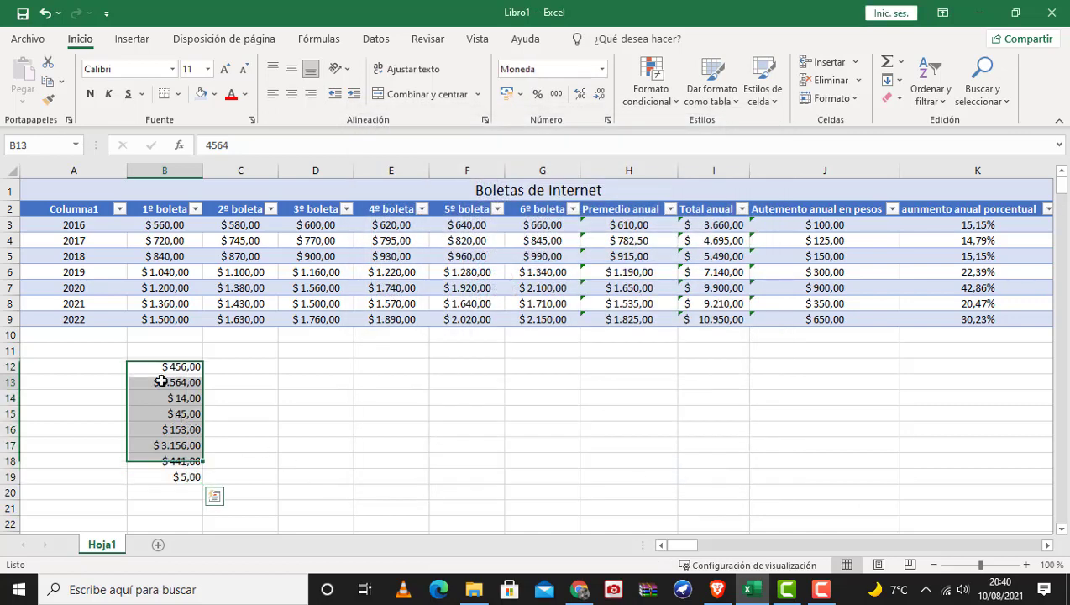
{"action": "left_click", "coordinate": [179, 477]}
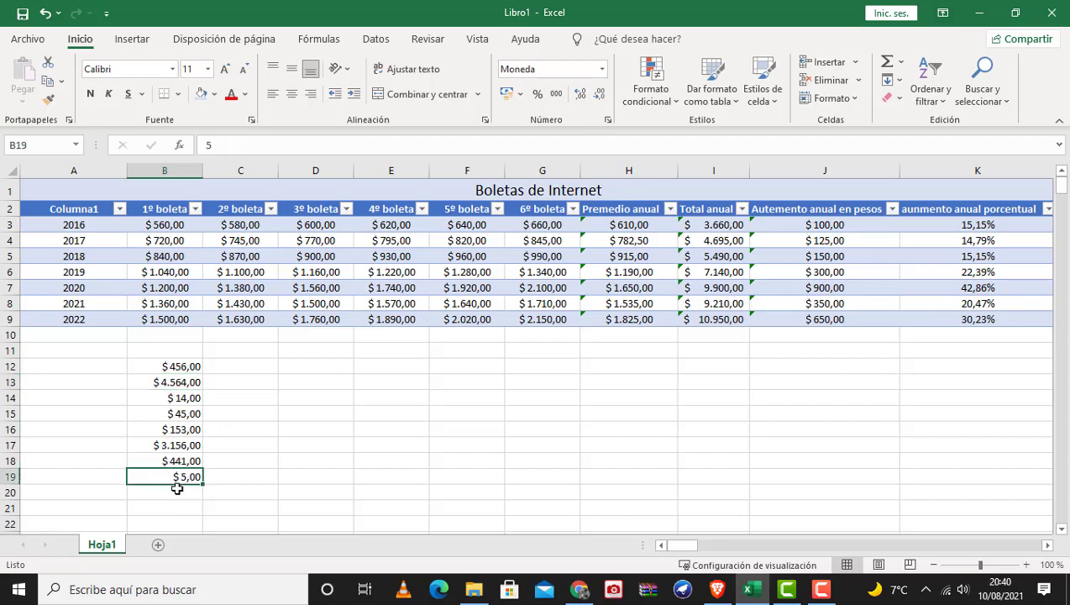
Step: Format the empty range C12:F19 as Contabilidad with 2 decimals and the $ Español (Argentina) symbol
{"action": "left_click_drag", "start_coordinate": [242, 362], "coordinate": [479, 479]}
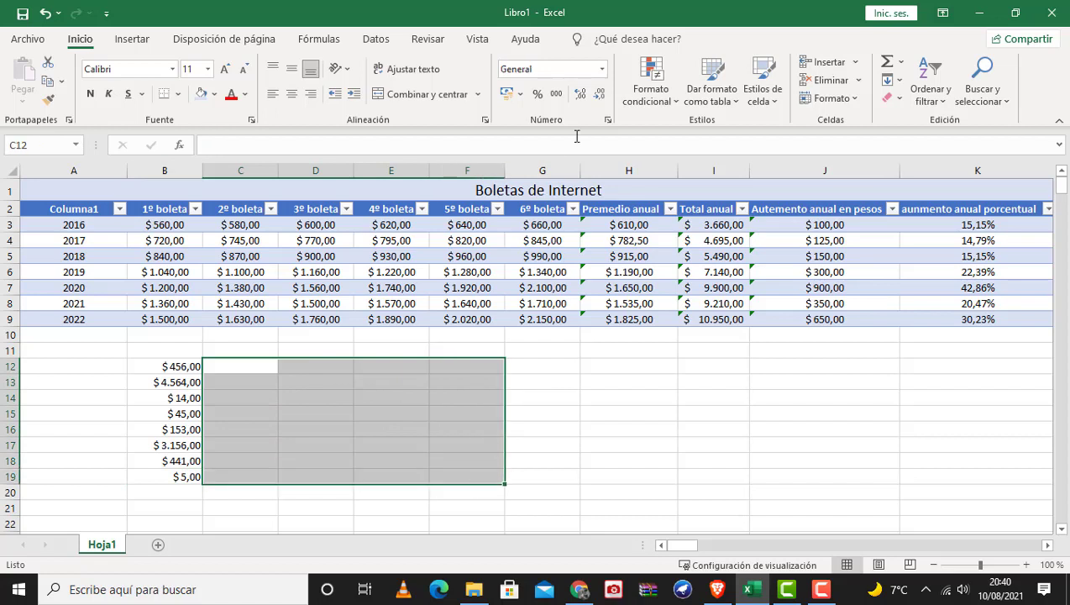
{"action": "left_click", "coordinate": [521, 94]}
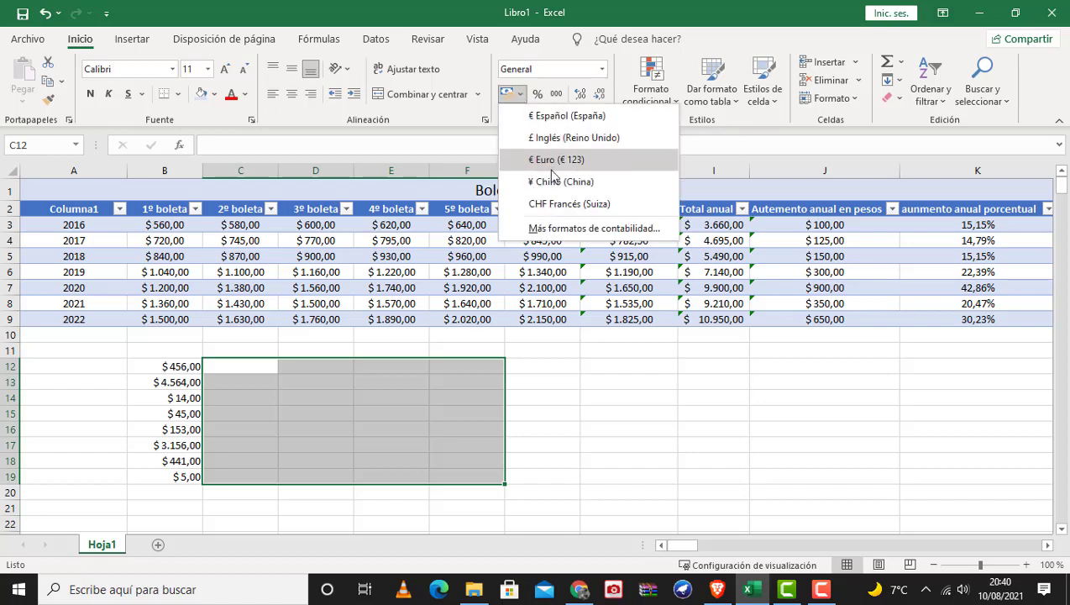
{"action": "left_click", "coordinate": [578, 232]}
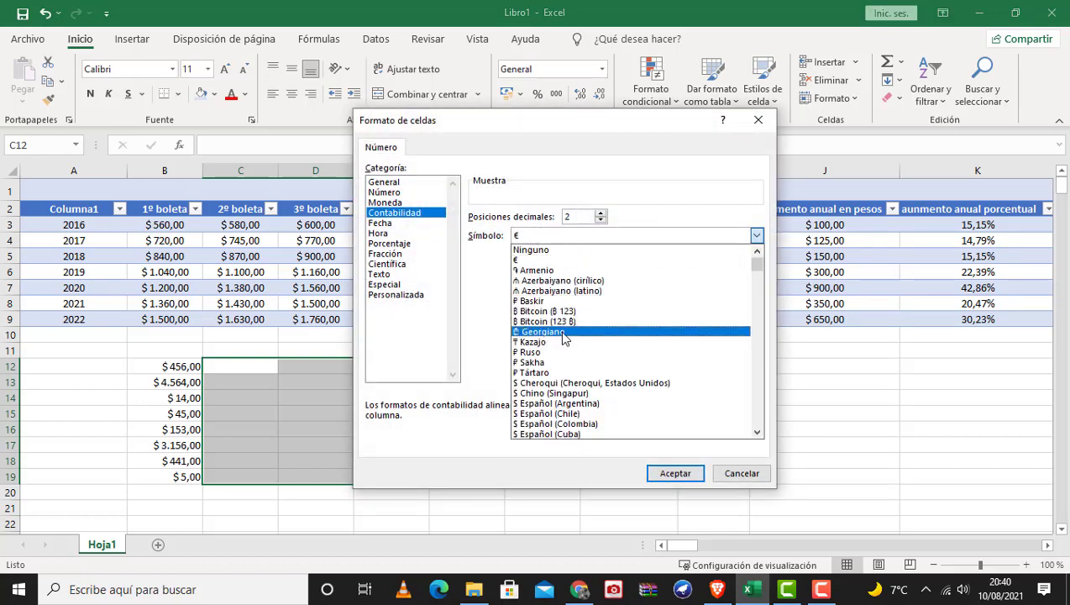
{"action": "left_click", "coordinate": [554, 404]}
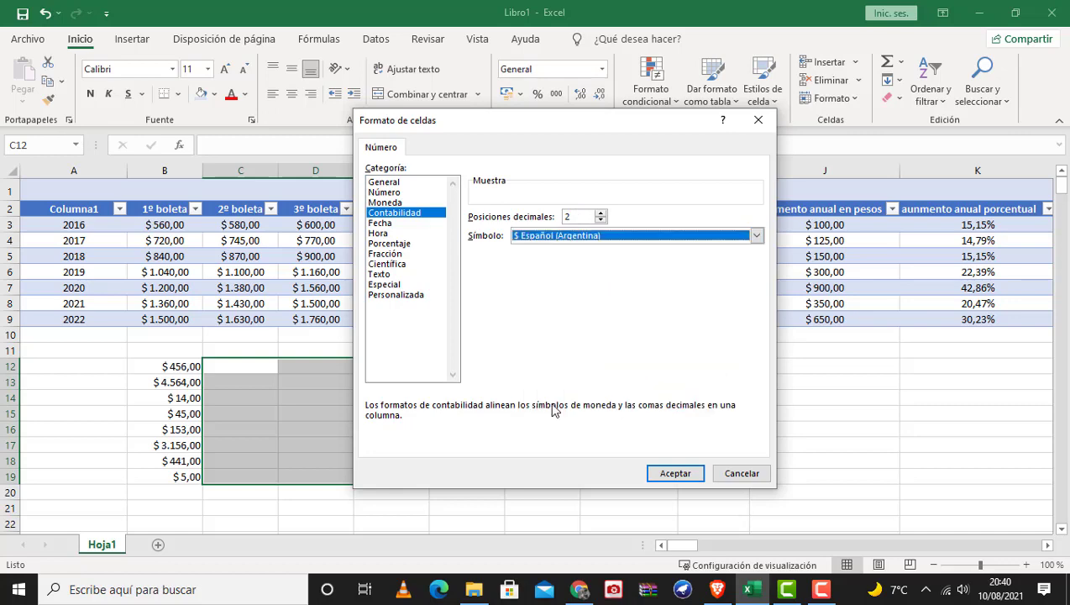
{"action": "left_click", "coordinate": [690, 475]}
Step: Enter the sample amounts 546123, 123, 1.564.313.213, 12315 and 123456 down cells C12 to C16
{"action": "left_click", "coordinate": [262, 370]}
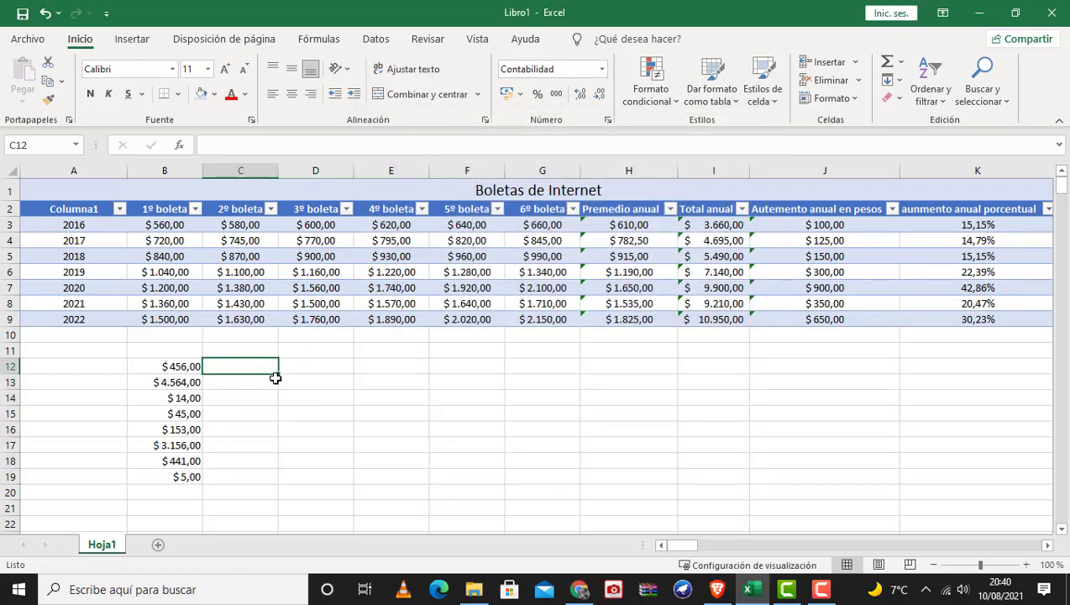
{"action": "type", "text": "546123"}
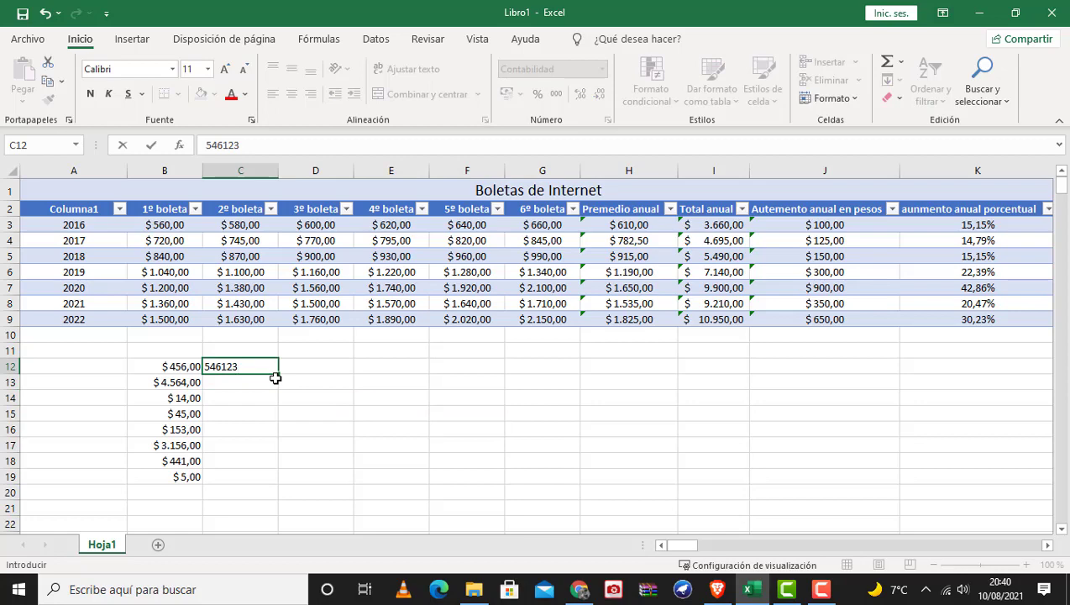
{"action": "key", "text": "Return"}
{"action": "type", "text": "123"}
{"action": "key", "text": "Return"}
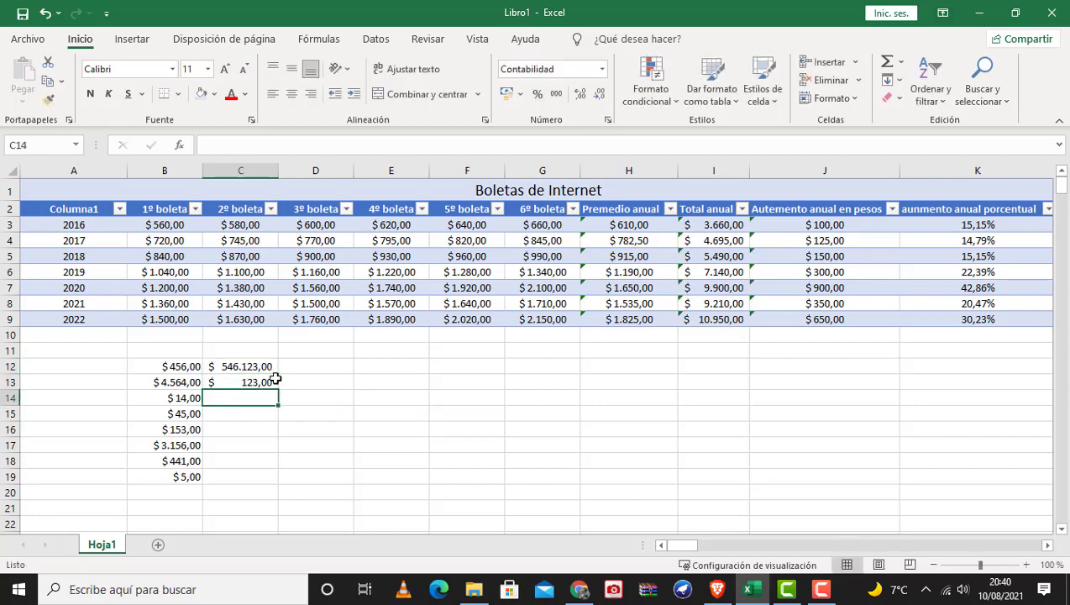
{"action": "type", "text": "1.564.313."}
{"action": "type", "text": "213"}
{"action": "key", "text": "Return"}
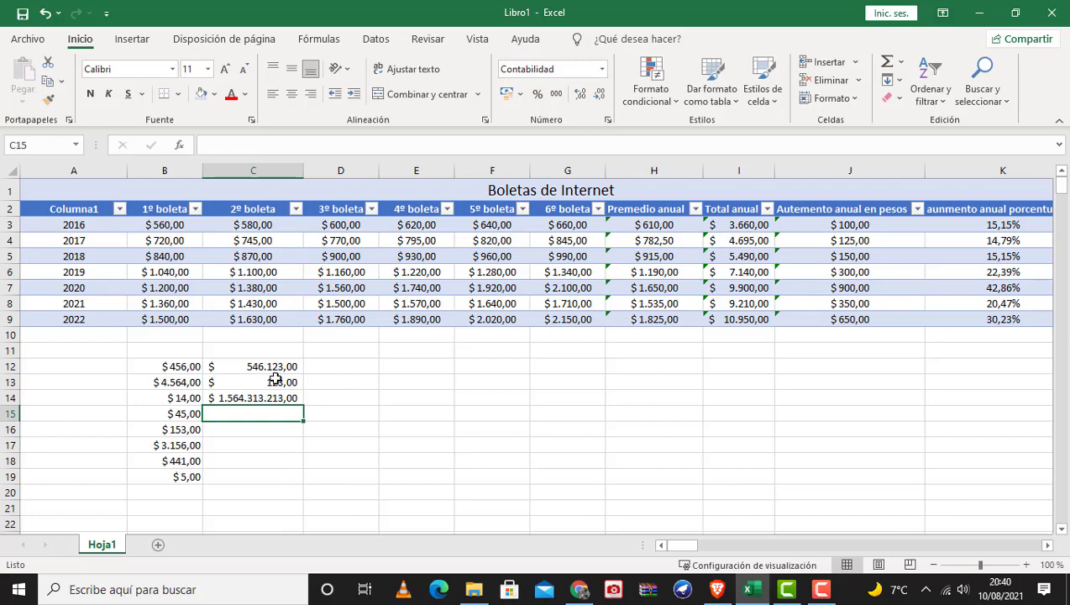
{"action": "type", "text": "12315"}
{"action": "key", "text": "Return"}
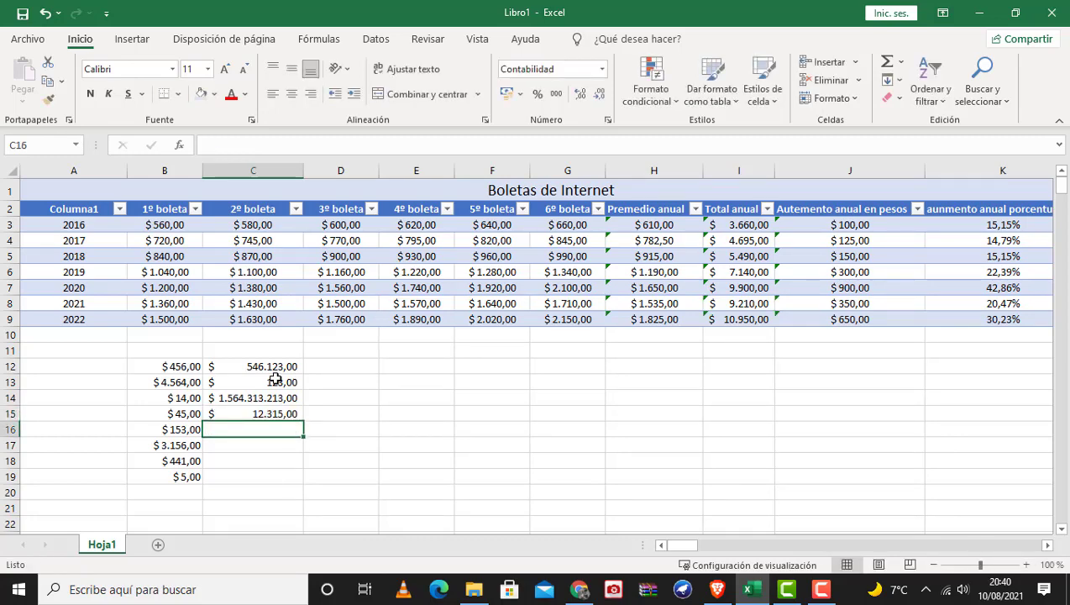
{"action": "type", "text": "123456"}
Step: Enter 4153 in E16, 415341 in G17 and 4546 in F18 to compare formatted and unformatted cells
{"action": "key", "text": "Tab"}
{"action": "key", "text": "Tab"}
{"action": "type", "text": "4153"}
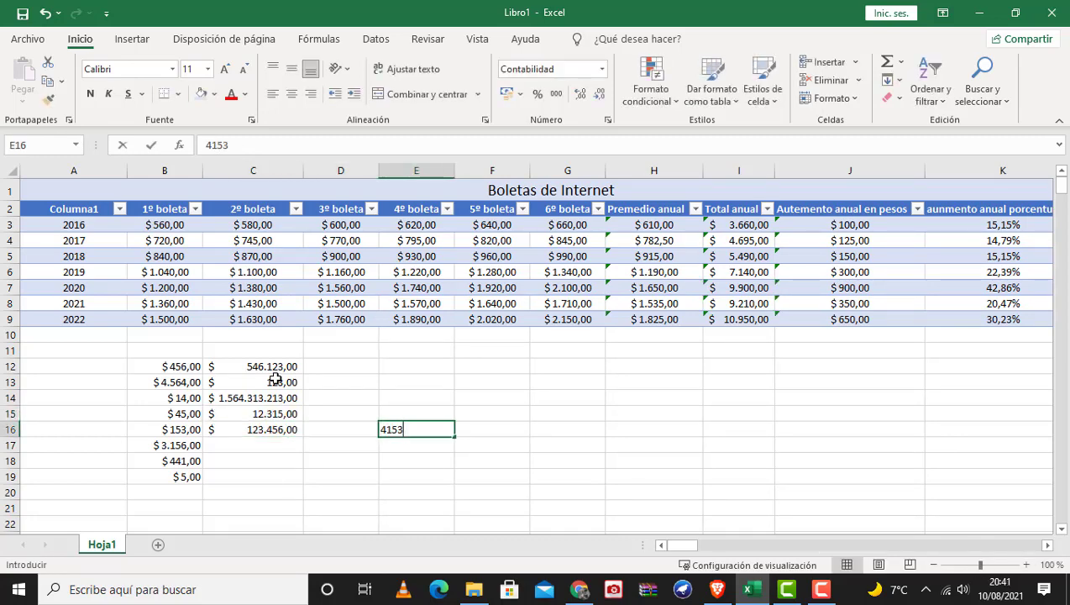
{"action": "key", "text": "Return"}
{"action": "key", "text": "Tab"}
{"action": "key", "text": "Tab"}
{"action": "type", "text": "415341"}
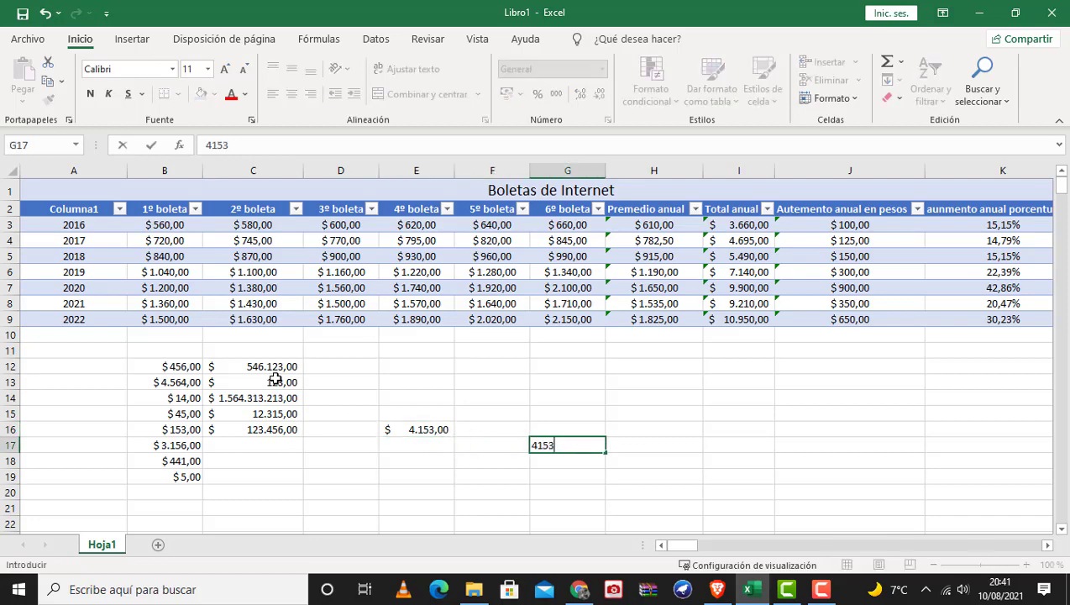
{"action": "key", "text": "Return"}
{"action": "key", "text": "Left"}
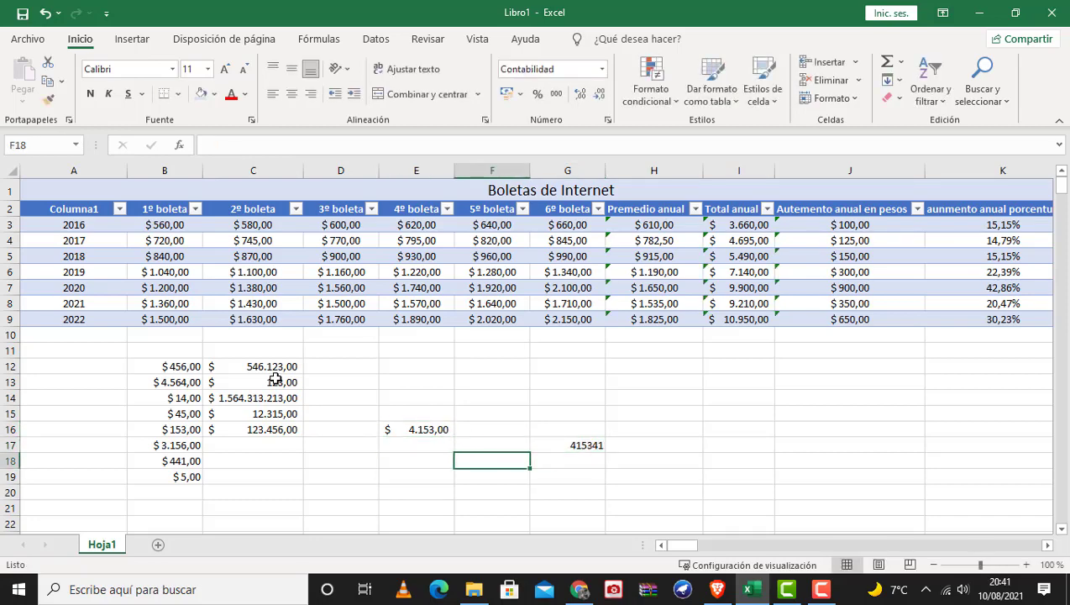
{"action": "type", "text": "4546"}
{"action": "key", "text": "Return"}
Step: Select the block C12:F18 to examine how the accounting format covers the sample amounts
{"action": "key", "text": "Up"}
{"action": "key", "text": "shift+Up"}
{"action": "key", "text": "shift+Up"}
{"action": "key", "text": "shift+Up"}
{"action": "key", "text": "shift+Up"}
{"action": "key", "text": "shift+Up"}
{"action": "key", "text": "shift+Up"}
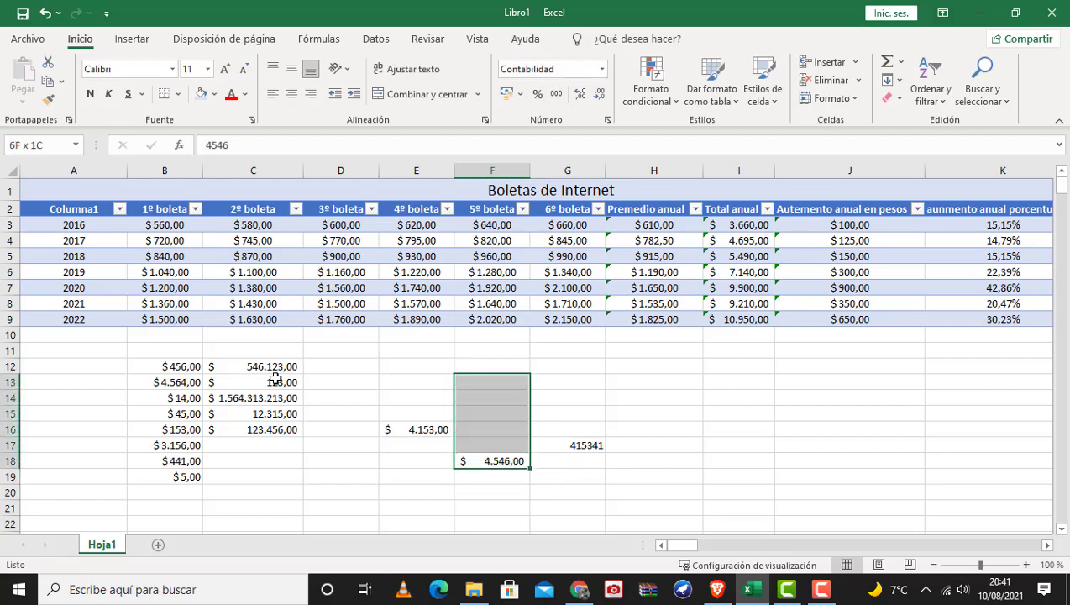
{"action": "key", "text": "shift+Left"}
{"action": "key", "text": "shift+Left"}
{"action": "key", "text": "shift+Left"}
{"action": "key", "text": "shift+Left"}
{"action": "key", "text": "shift+Right"}
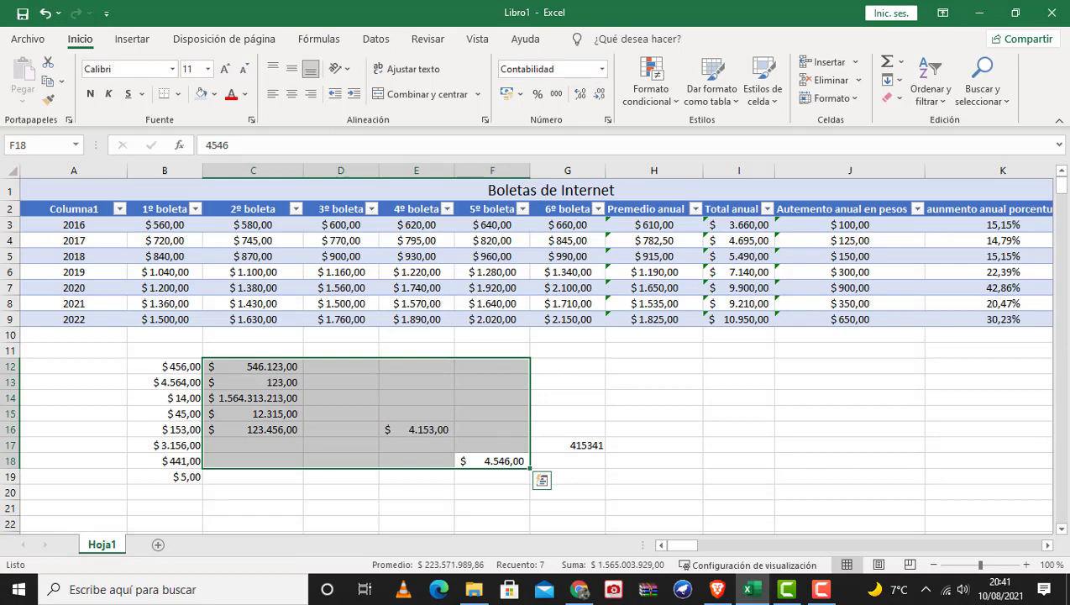
Step: Inspect the annual percentage increase formulas and their percentage format in K3, K4, K5 and K8
{"action": "left_click", "coordinate": [974, 229]}
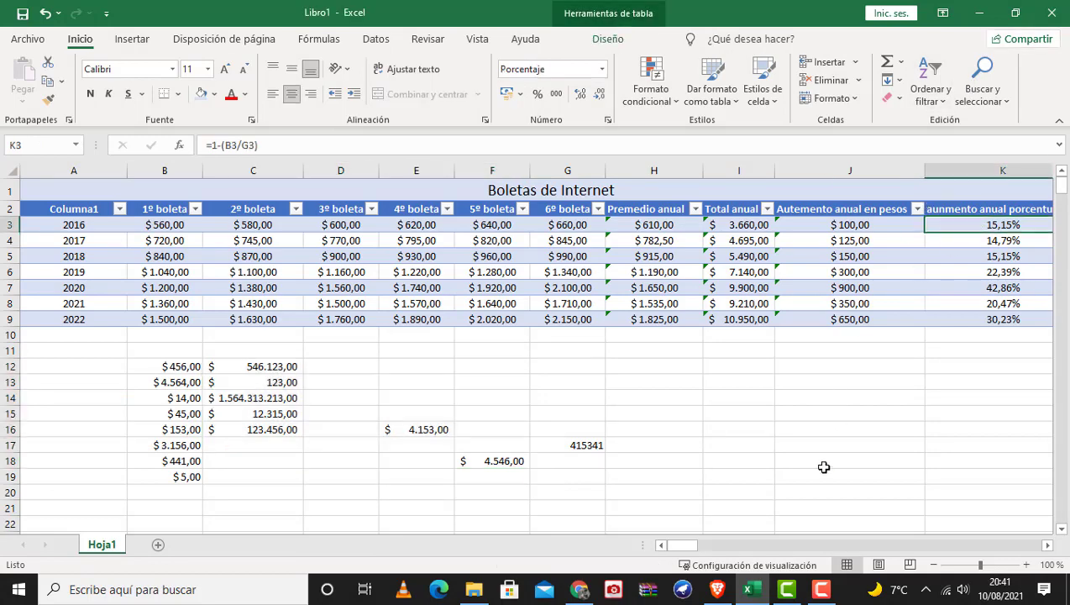
{"action": "left_click_drag", "start_coordinate": [686, 549], "coordinate": [702, 550]}
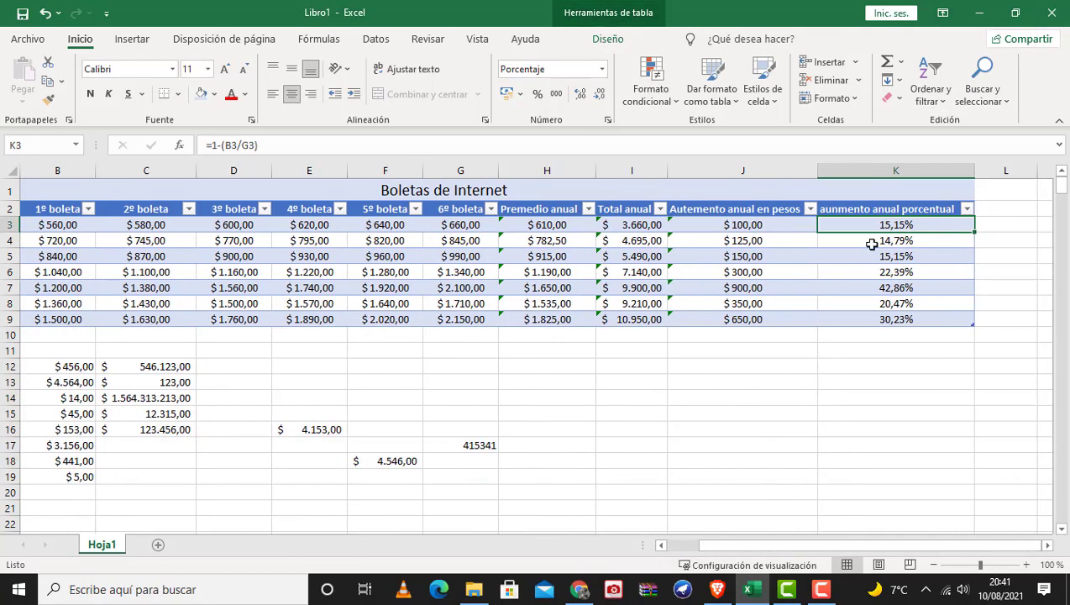
{"action": "left_click", "coordinate": [899, 240]}
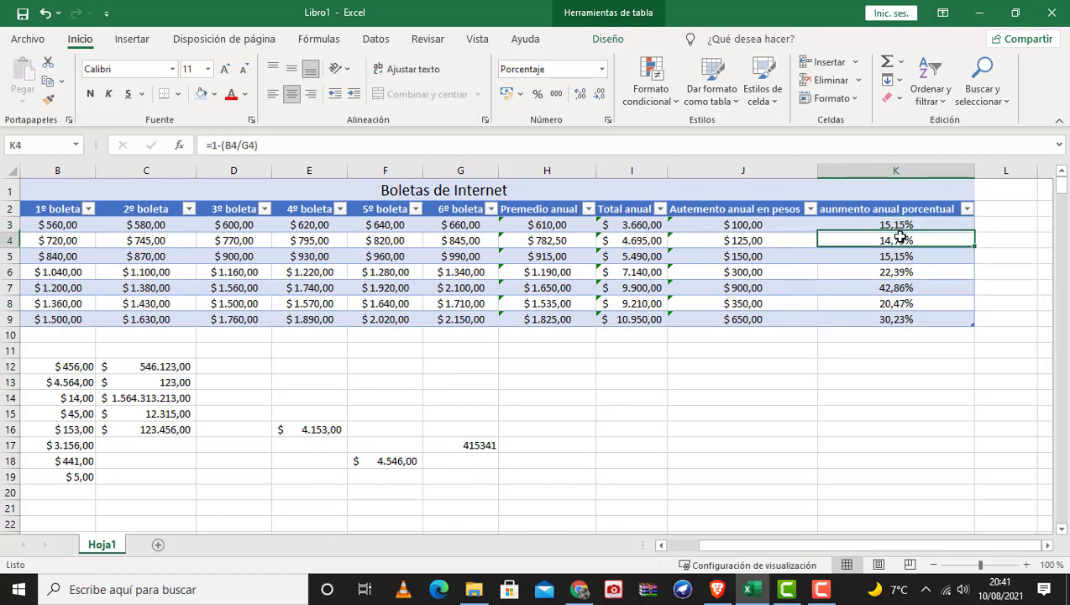
{"action": "left_click", "coordinate": [903, 256]}
{"action": "left_click", "coordinate": [898, 226]}
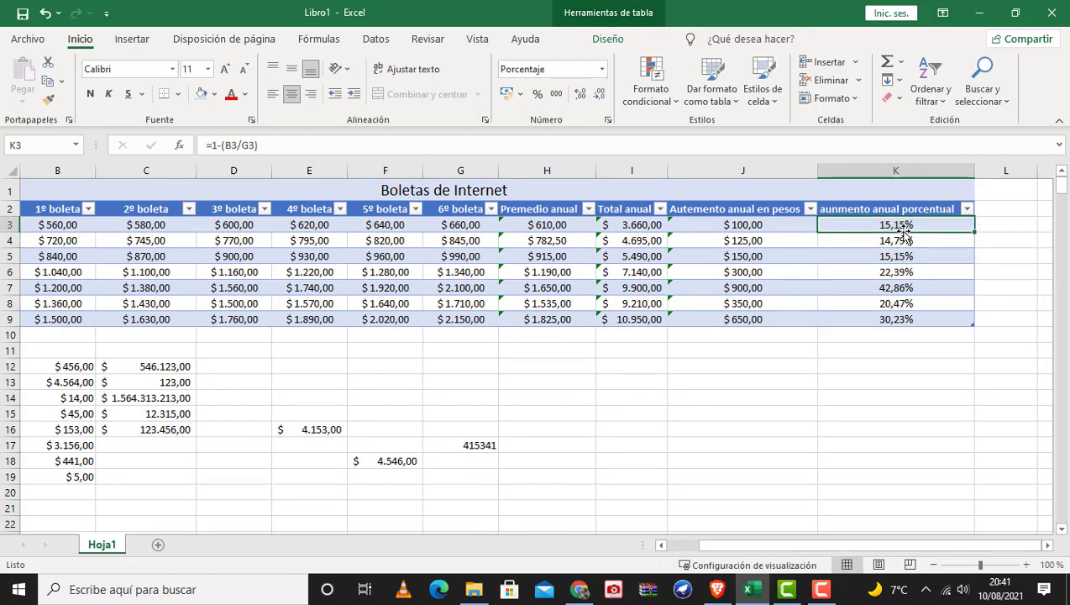
{"action": "left_click", "coordinate": [891, 300]}
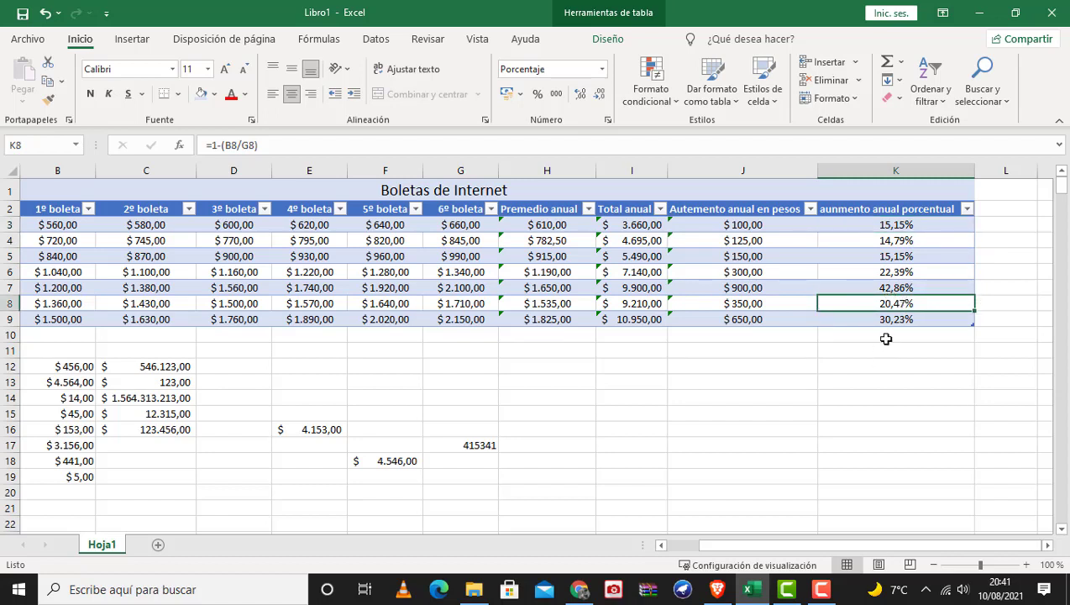
Step: Apply the percentage format to K10:K16 and enter 12% in K10
{"action": "left_click_drag", "start_coordinate": [882, 336], "coordinate": [891, 432]}
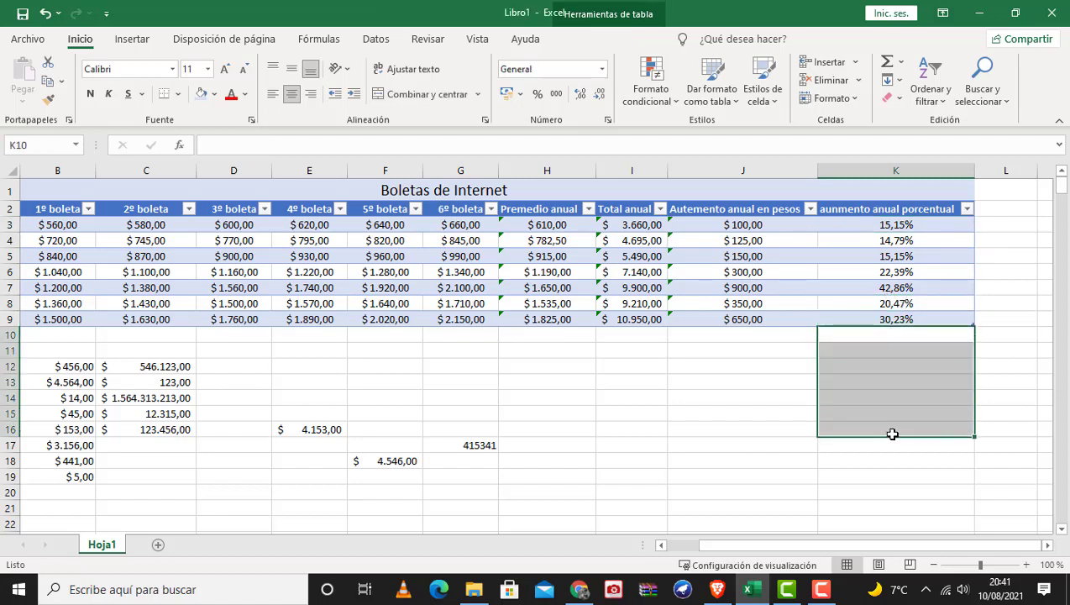
{"action": "left_click", "coordinate": [537, 93]}
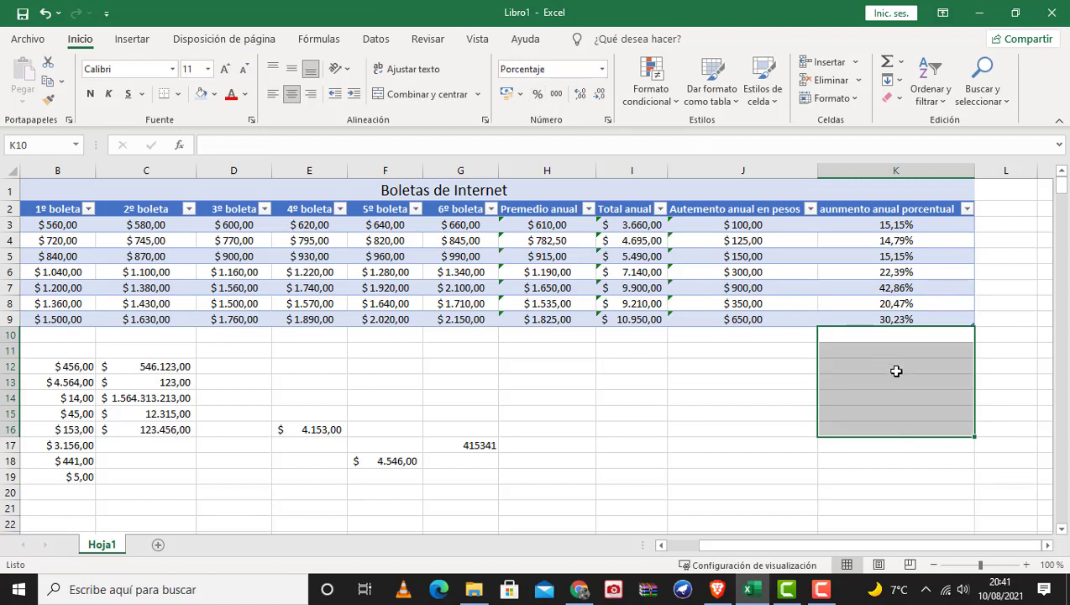
{"action": "left_click", "coordinate": [882, 340]}
{"action": "type", "text": "12"}
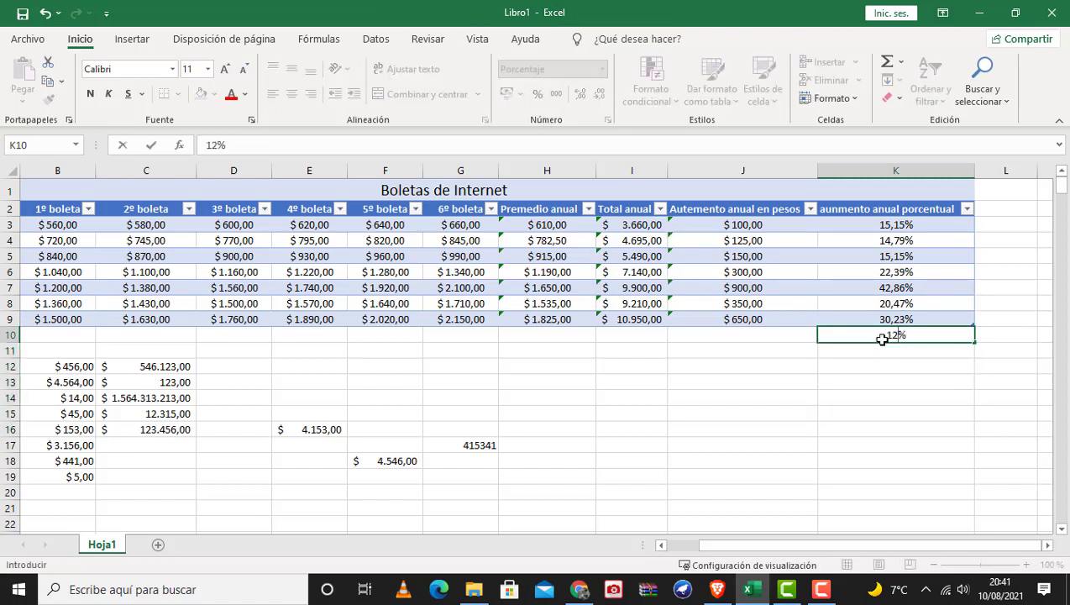
{"action": "key", "text": "Return"}
Step: Enter the sample percentages 45, 54, 12 and 456 down cells K12 to K15
{"action": "key", "text": "Down"}
{"action": "key", "text": "Down"}
{"action": "key", "text": "Down"}
{"action": "key", "text": "Up"}
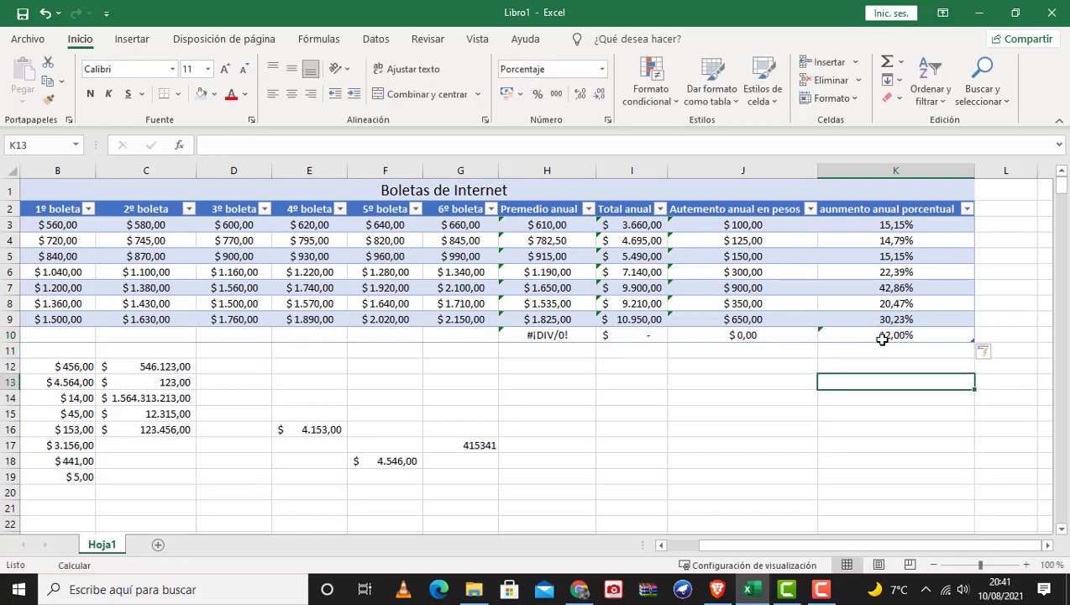
{"action": "key", "text": "Up"}
{"action": "type", "text": "45"}
{"action": "key", "text": "Return"}
{"action": "type", "text": "54"}
{"action": "key", "text": "Return"}
{"action": "type", "text": "12"}
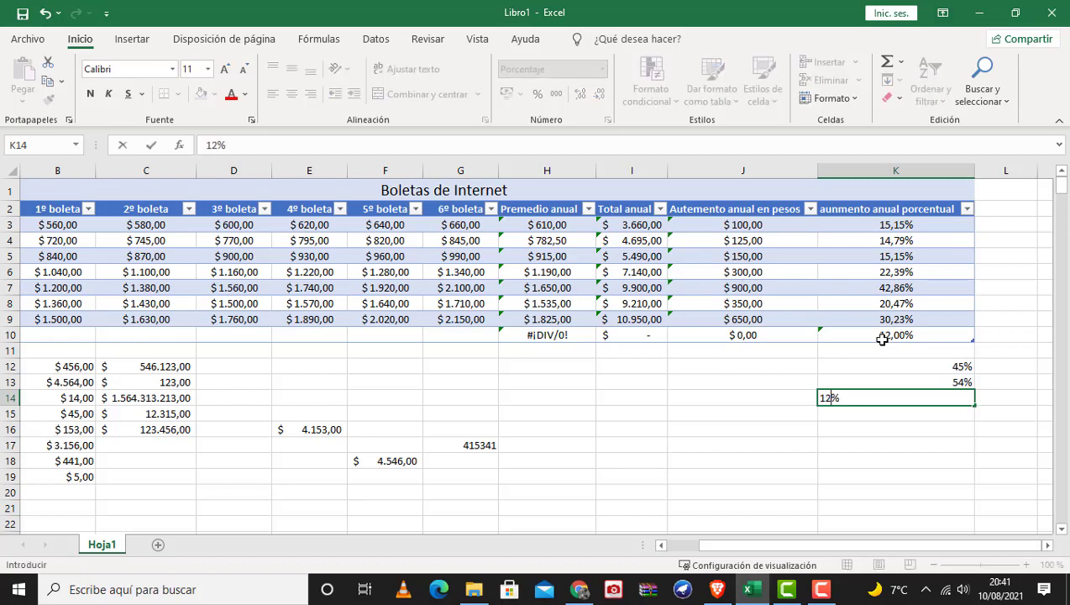
{"action": "key", "text": "Return"}
{"action": "type", "text": "456"}
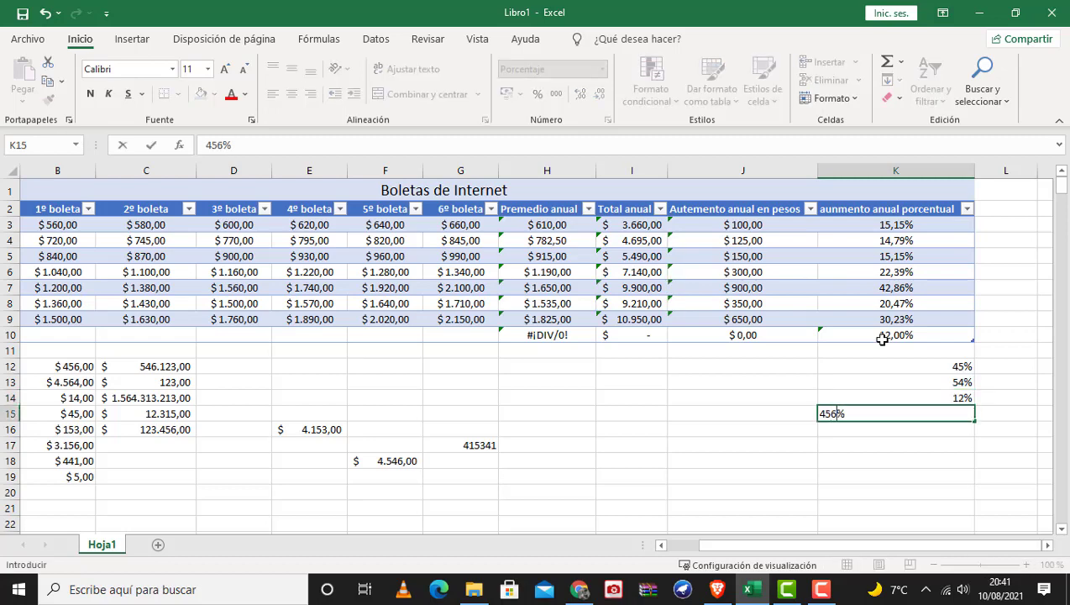
{"action": "key", "text": "Return"}
Step: Clear all the sample numbers below the table in A12:K20
{"action": "key", "text": "Up"}
{"action": "key", "text": "Up"}
{"action": "key", "text": "Up"}
{"action": "key", "text": "Up"}
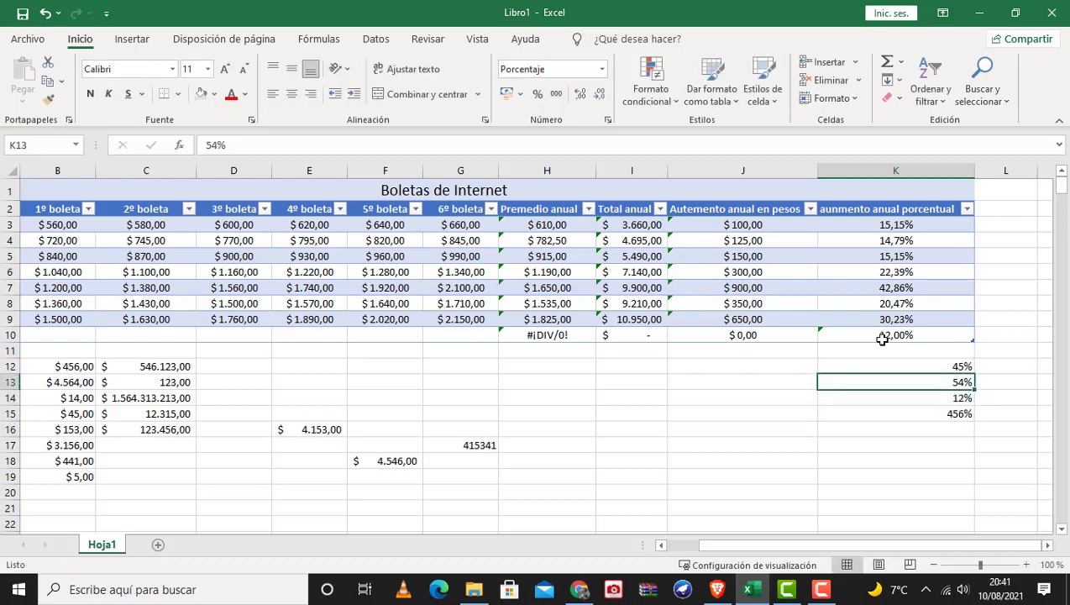
{"action": "key", "text": "shift+Down"}
{"action": "key", "text": "shift+Down"}
{"action": "key", "text": "shift+Down"}
{"action": "key", "text": "shift+Left"}
{"action": "key", "text": "shift+Left"}
{"action": "key", "text": "shift+Left"}
{"action": "key", "text": "shift+Left"}
{"action": "key", "text": "shift+Left"}
{"action": "key", "text": "shift+Left"}
{"action": "key", "text": "shift+Left"}
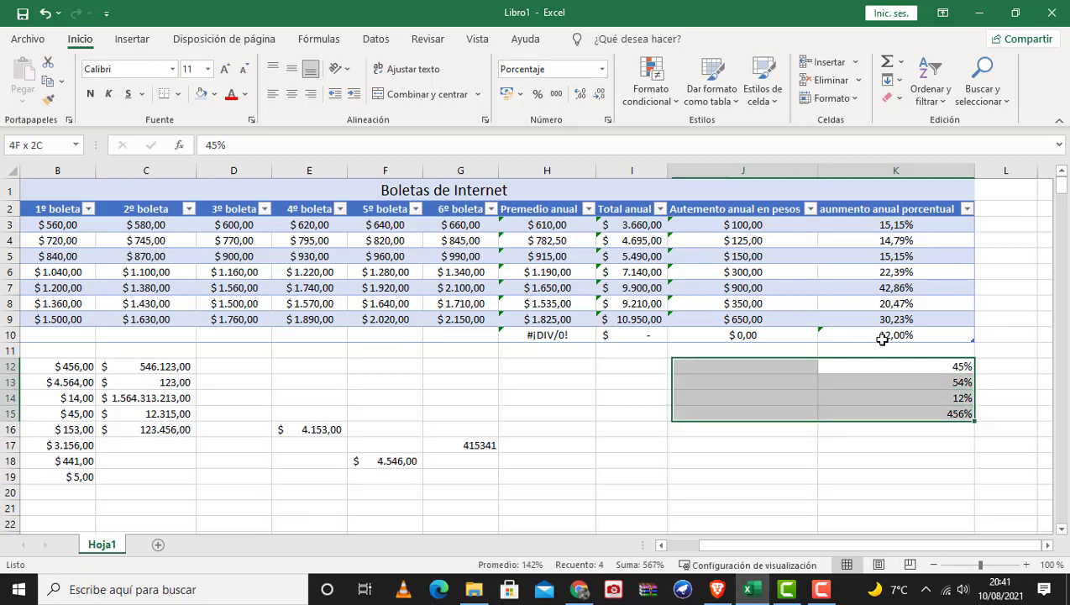
{"action": "key", "text": "shift+Left"}
{"action": "key", "text": "shift+Left"}
{"action": "key", "text": "shift+Left"}
{"action": "key", "text": "shift+Down"}
{"action": "key", "text": "shift+Down"}
{"action": "key", "text": "shift+Down"}
{"action": "key", "text": "shift+Down"}
{"action": "key", "text": "shift+Down"}
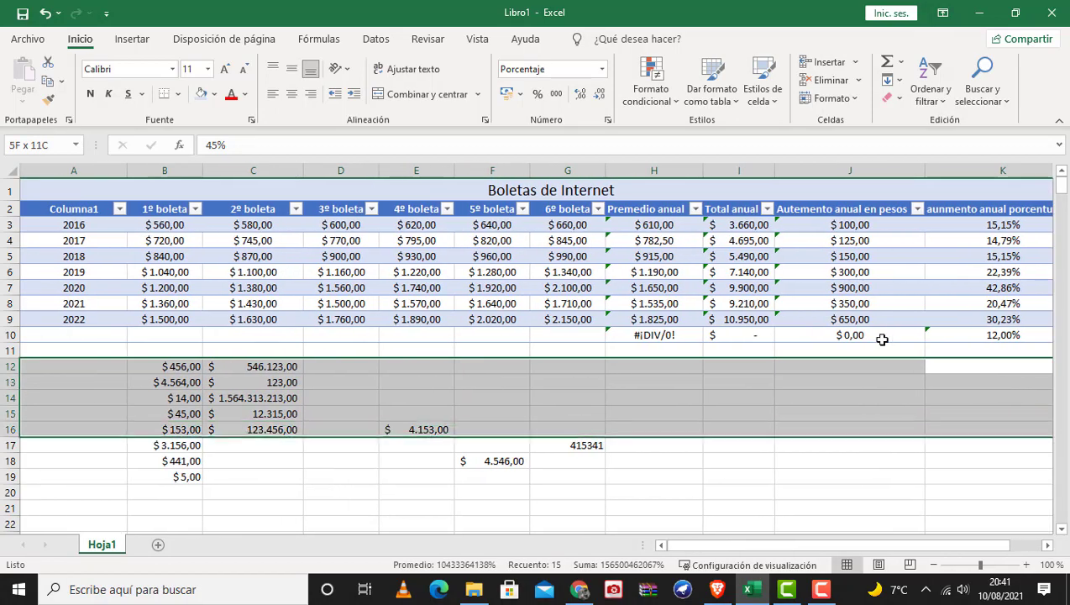
{"action": "key", "text": "Delete"}
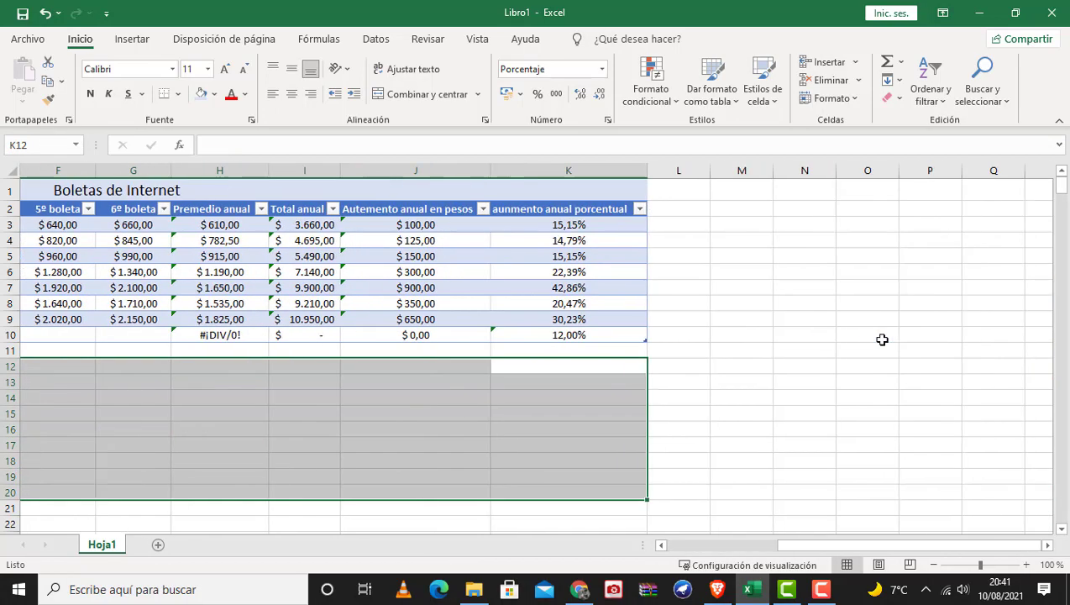
Step: Delete the whole of row 10 from beneath the 2022 record
{"action": "left_click", "coordinate": [147, 332]}
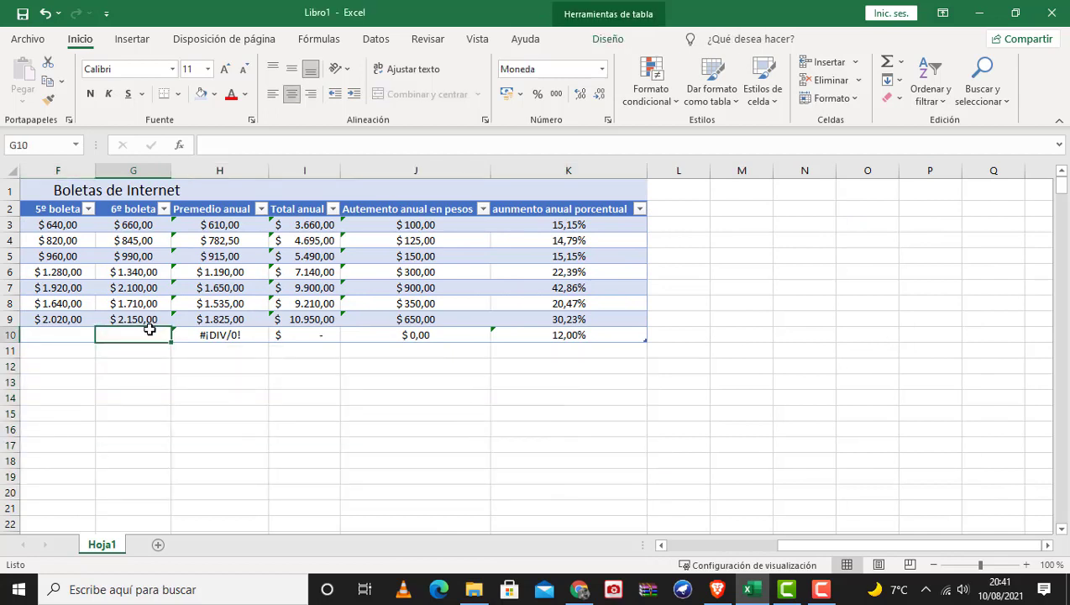
{"action": "left_click", "coordinate": [13, 335]}
{"action": "right_click", "coordinate": [14, 335]}
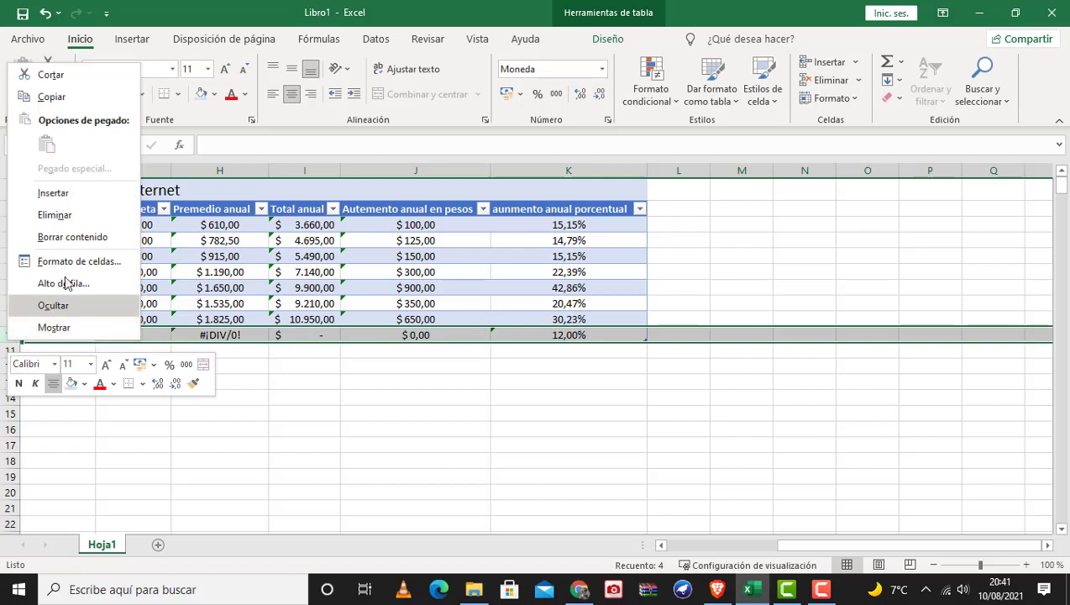
{"action": "left_click", "coordinate": [68, 215]}
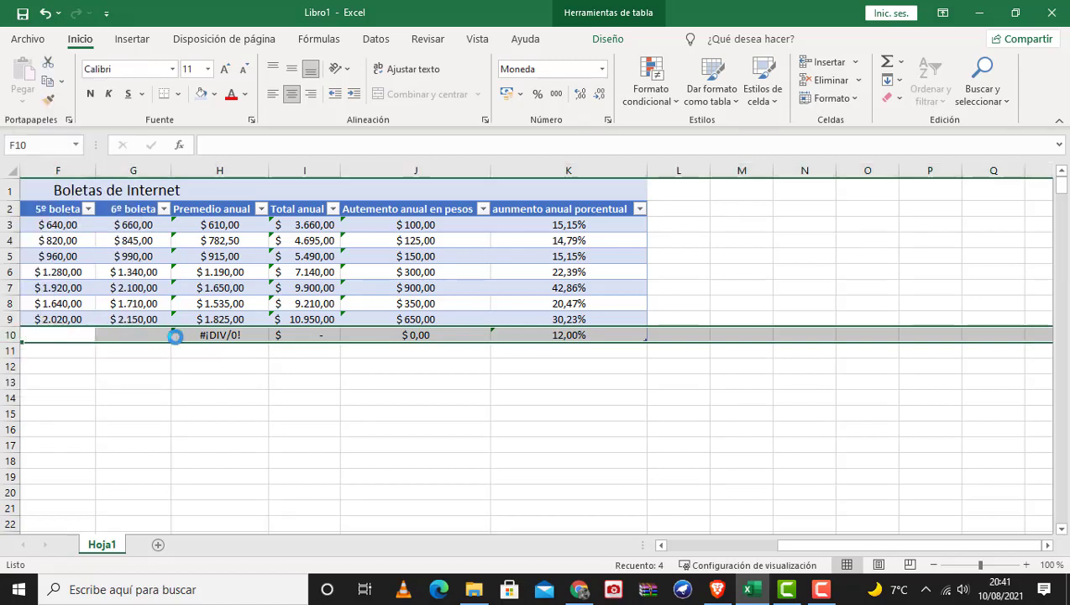
{"action": "left_click", "coordinate": [238, 319]}
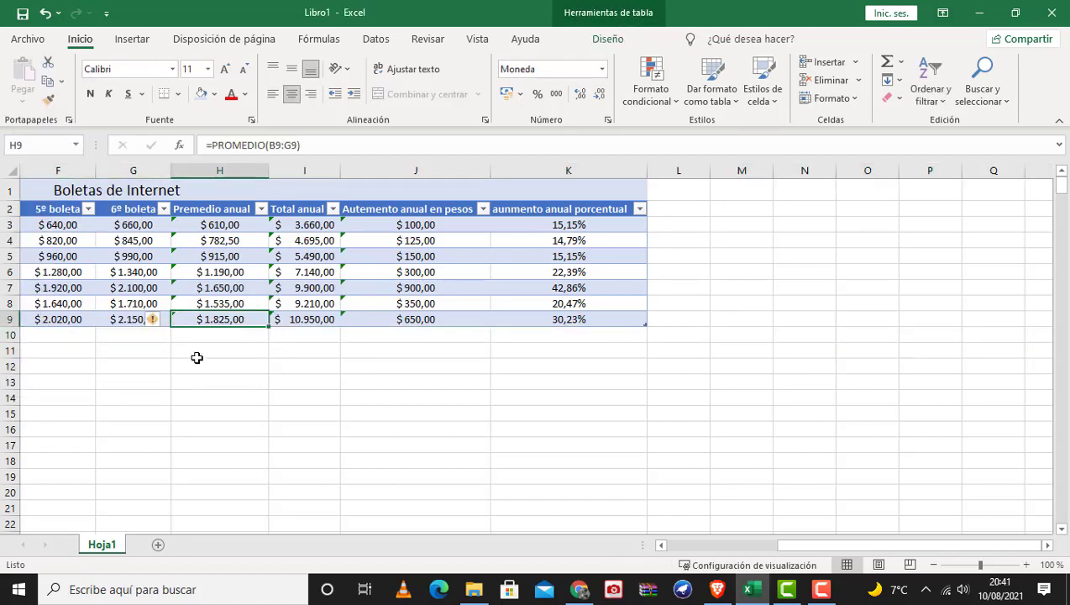
Step: Append a new row to the table after K9 and enter 4564 in A10
{"action": "key", "text": "Up"}
{"action": "key", "text": "Left"}
{"action": "key", "text": "Left"}
{"action": "key", "text": "Left"}
{"action": "key", "text": "Left"}
{"action": "key", "text": "Left"}
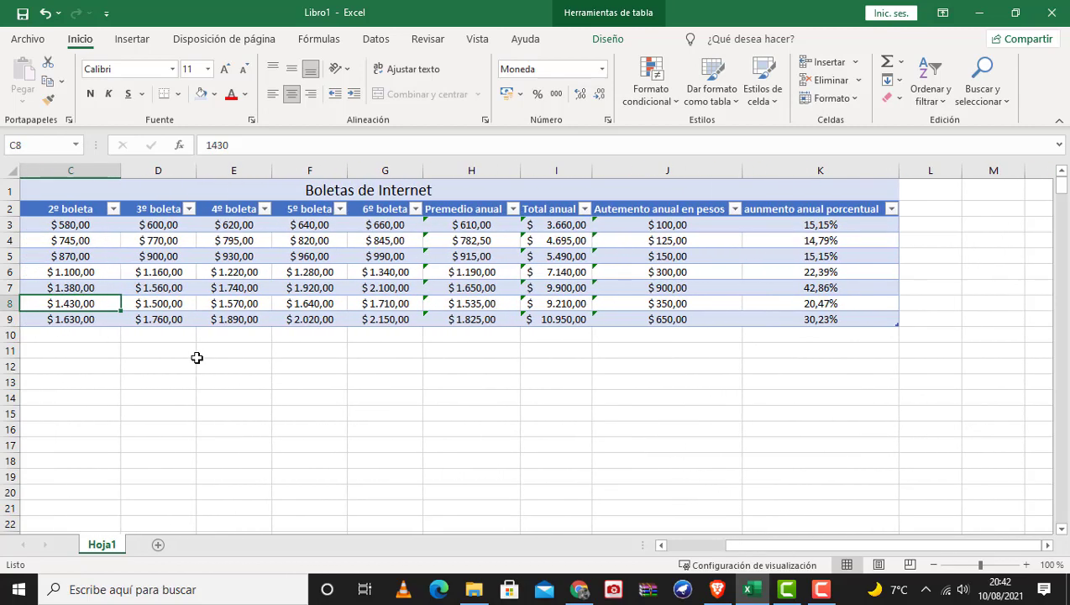
{"action": "left_click", "coordinate": [898, 323]}
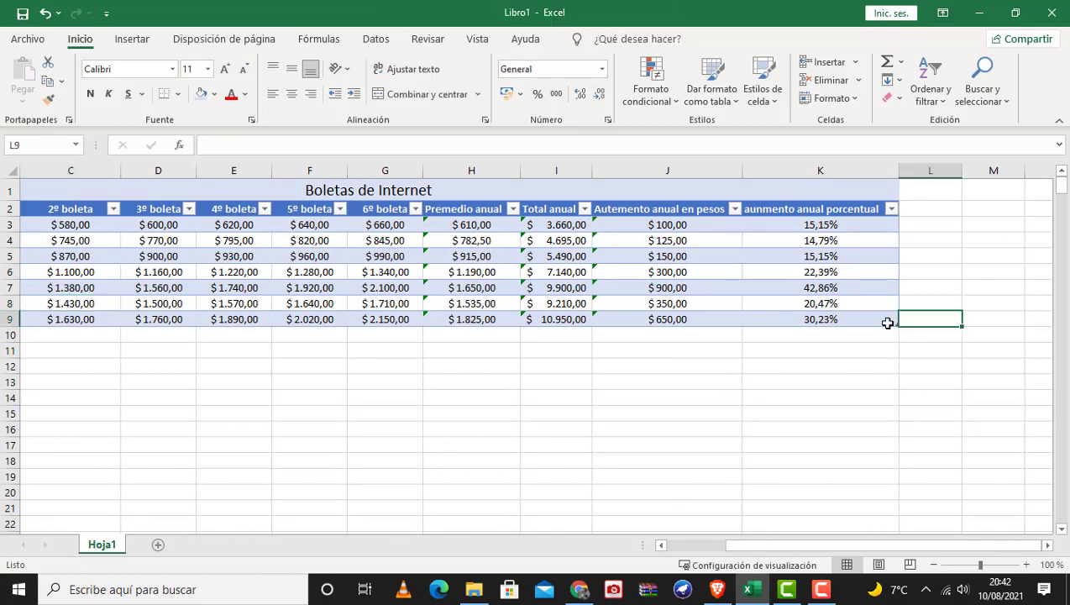
{"action": "left_click", "coordinate": [802, 319]}
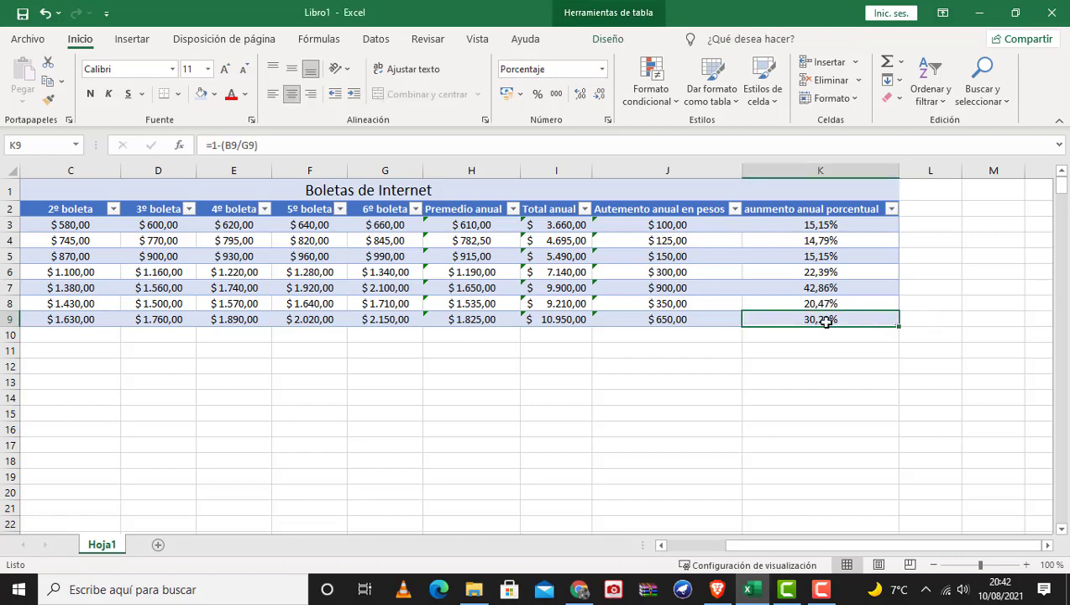
{"action": "key", "text": "Tab"}
{"action": "type", "text": "4564"}
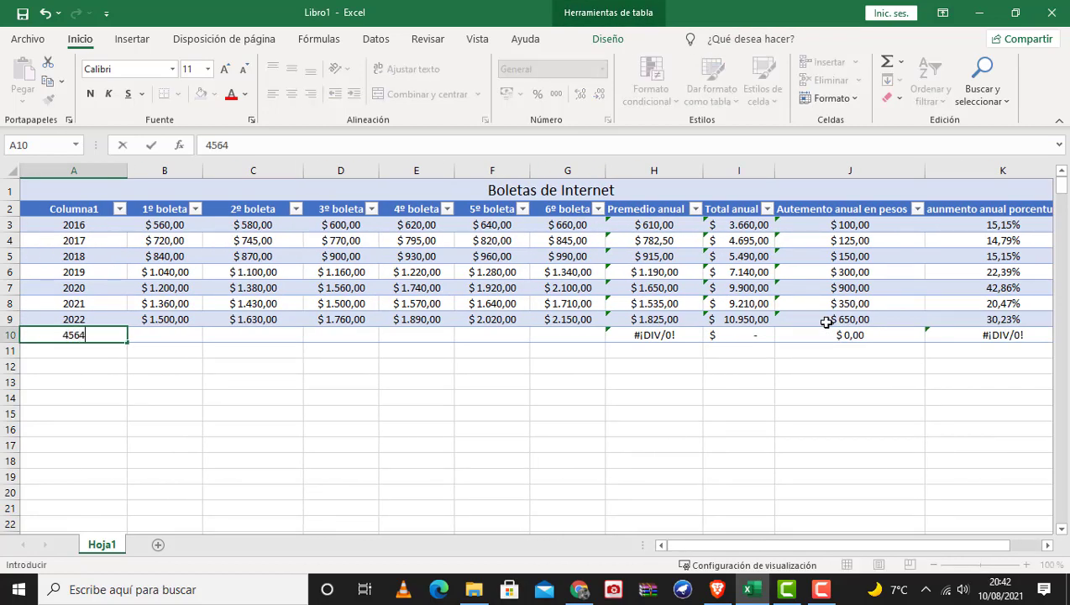
{"action": "key", "text": "Return"}
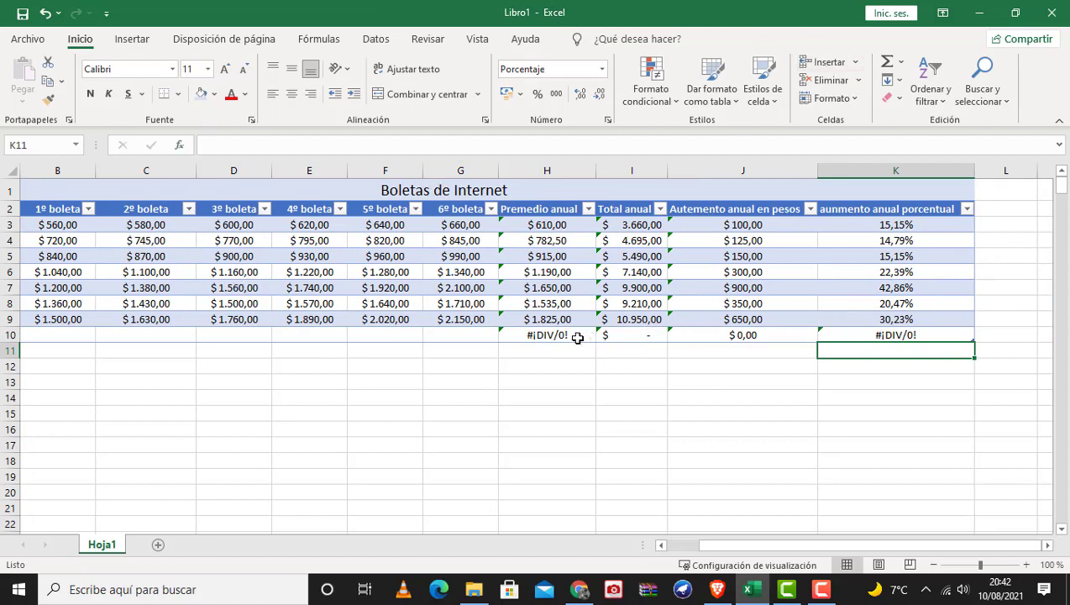
Step: Inspect the formulas filled into H10, I10, J10 and K10 of the new table row
{"action": "left_click", "coordinate": [578, 338]}
{"action": "left_click", "coordinate": [629, 335]}
{"action": "left_click", "coordinate": [739, 335]}
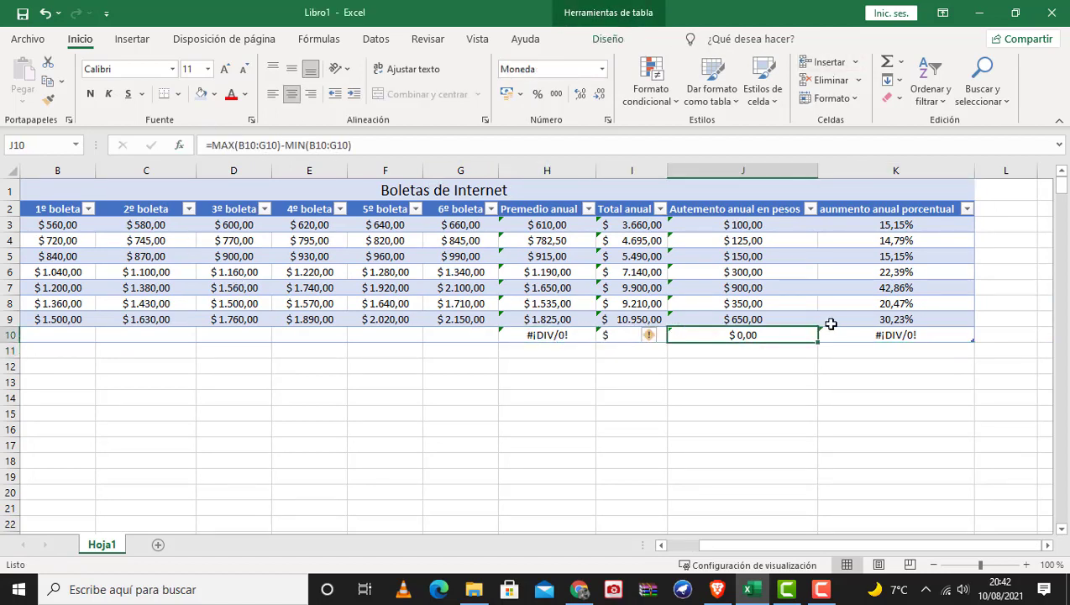
{"action": "left_click", "coordinate": [842, 332]}
{"action": "left_click", "coordinate": [735, 334]}
{"action": "left_click", "coordinate": [214, 336]}
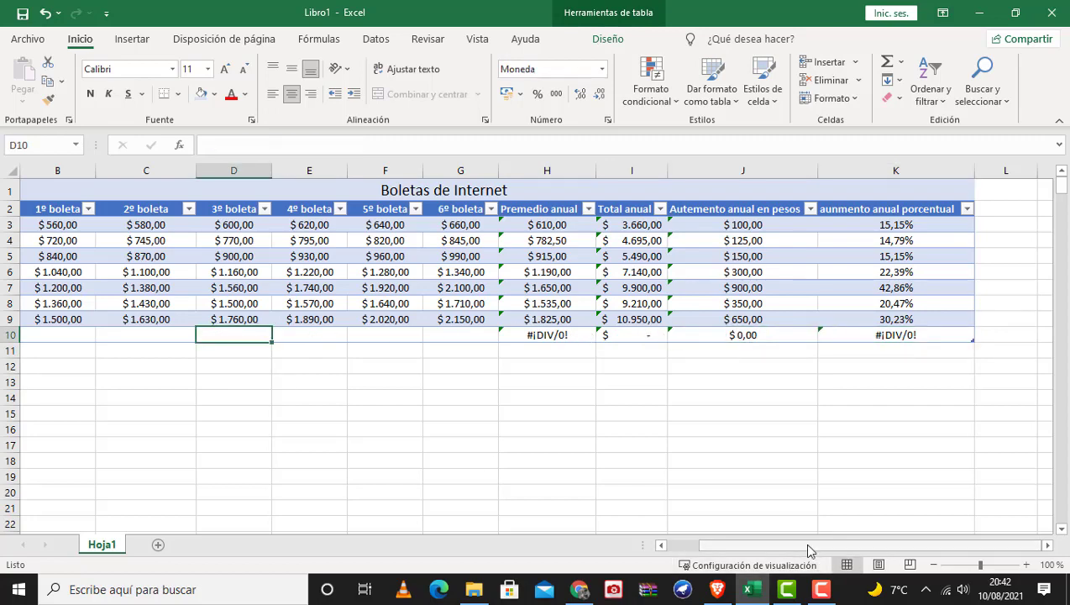
Step: Replace the value in A10 with 2023 and enter 2000 as the first bill in B10
{"action": "left_click_drag", "start_coordinate": [807, 546], "coordinate": [794, 545]}
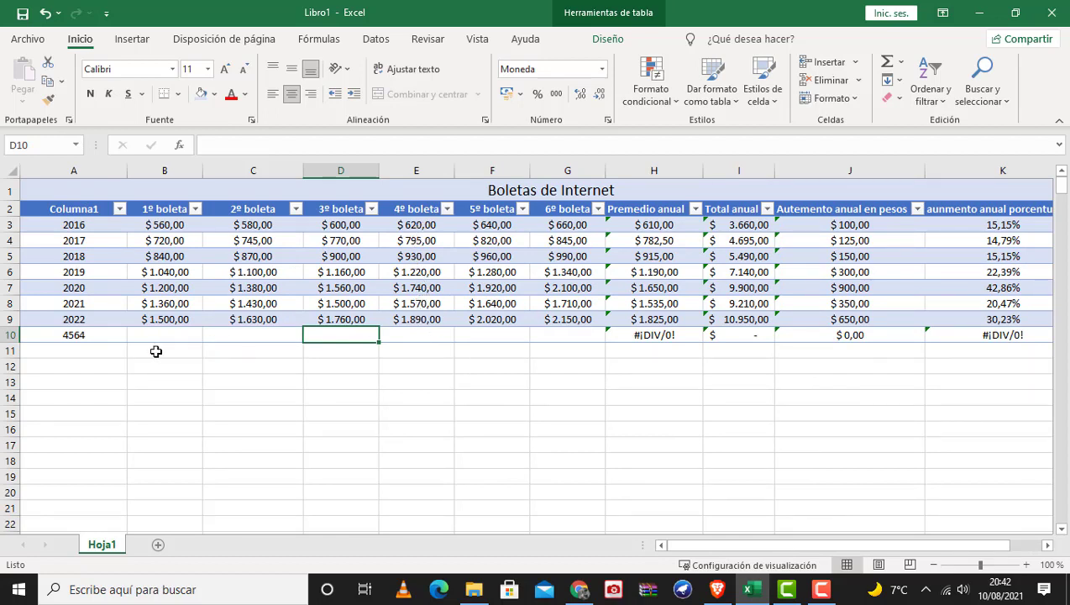
{"action": "left_click", "coordinate": [86, 335]}
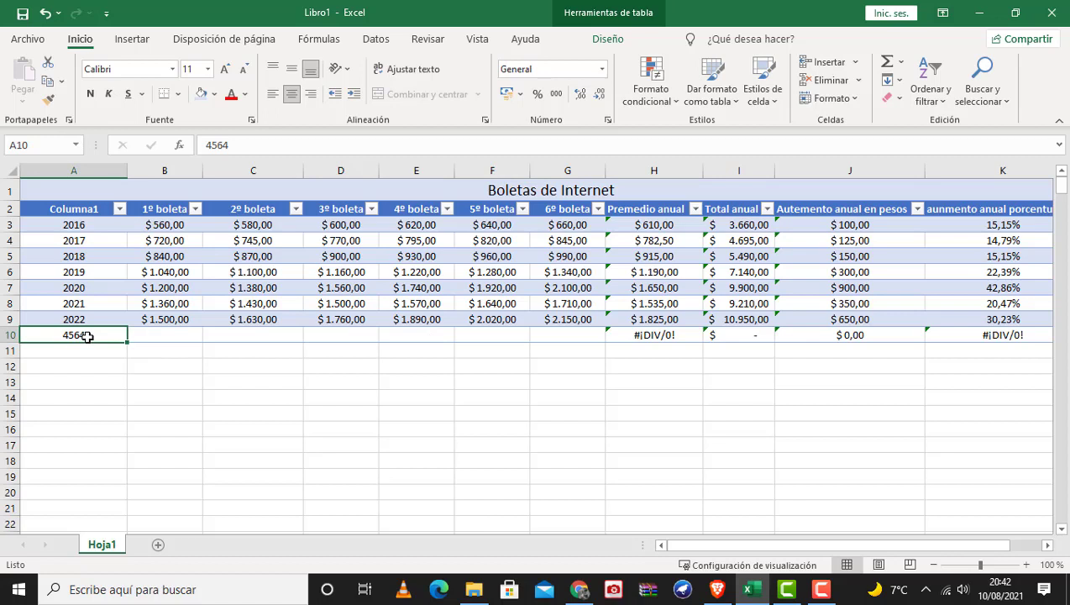
{"action": "type", "text": "2023"}
{"action": "key", "text": "Tab"}
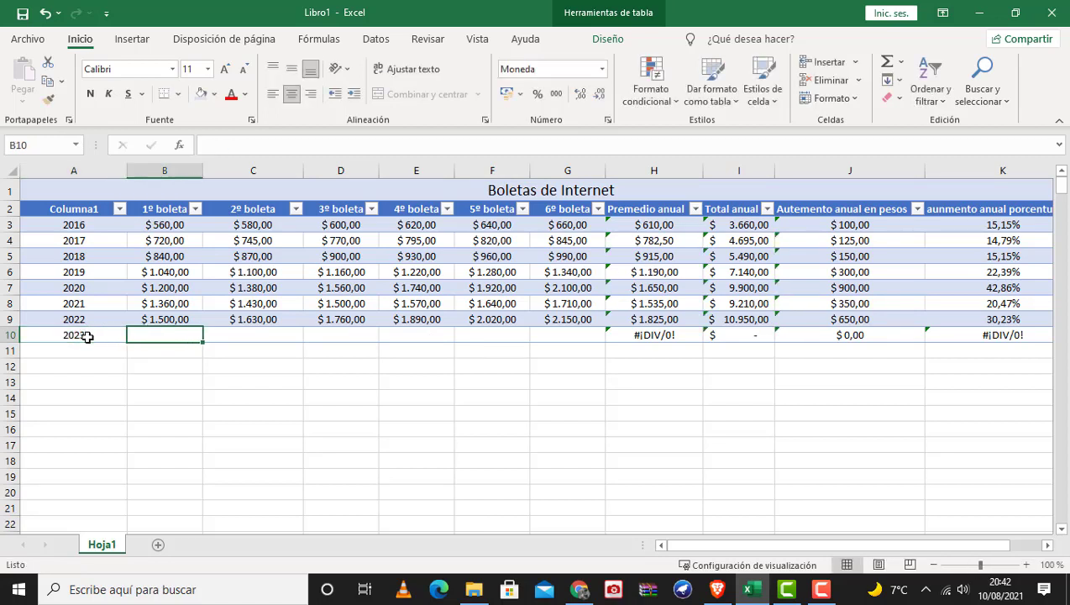
{"action": "type", "text": "200"}
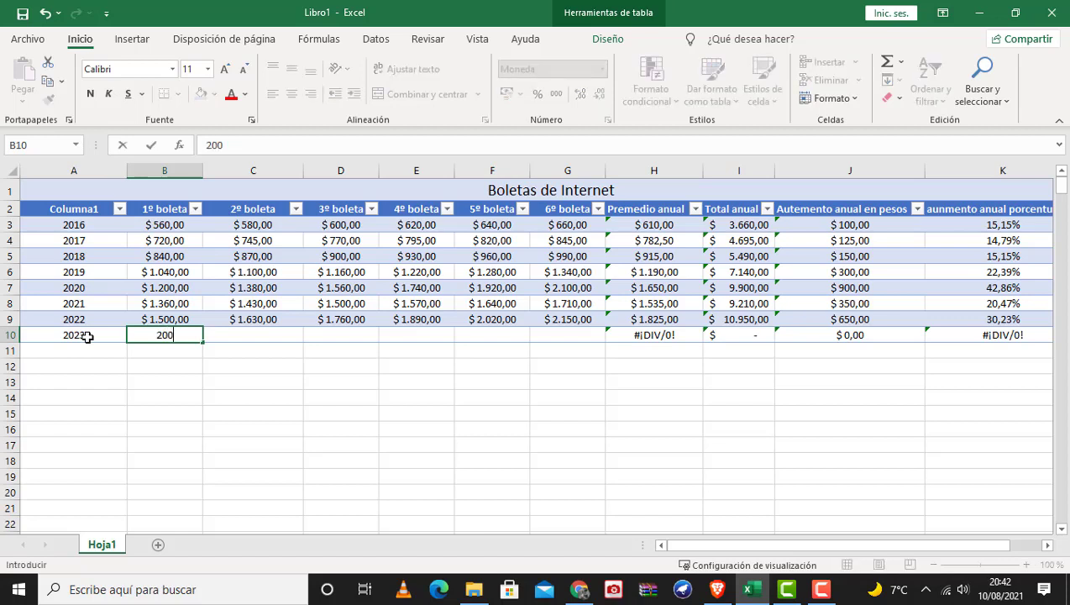
{"action": "type", "text": "0"}
{"action": "key", "text": "Return"}
{"action": "key", "text": "Up"}
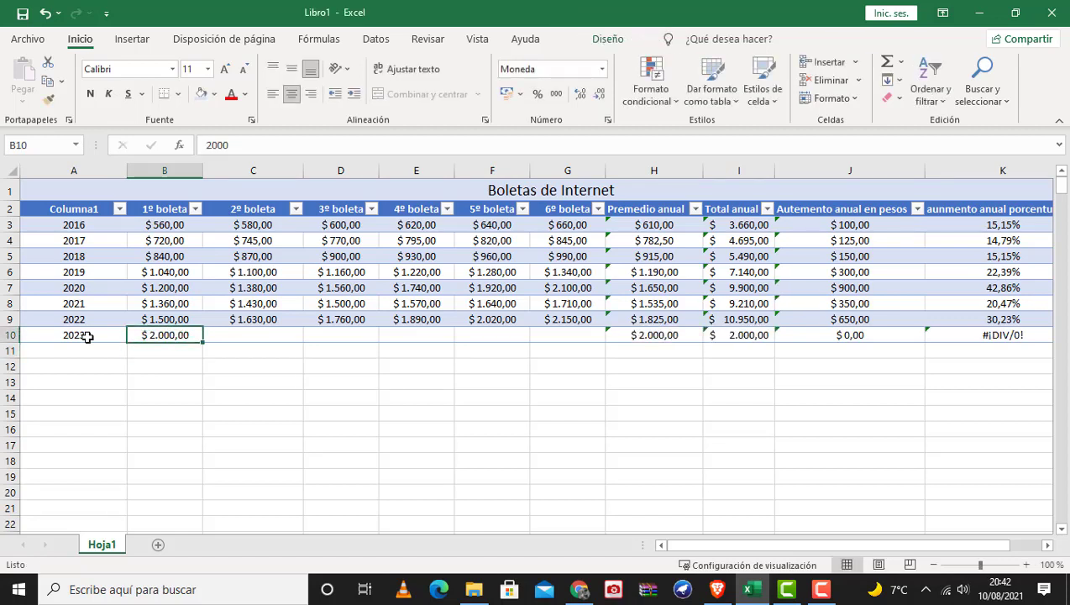
{"action": "key", "text": "Right"}
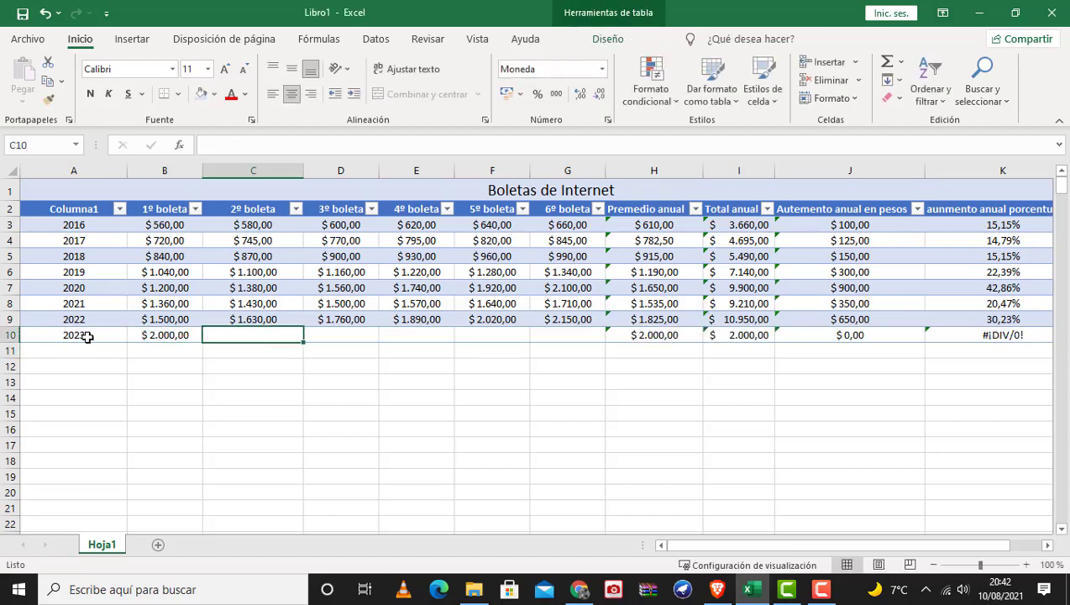
Step: Examine the 2023 average, total and peso increase formulas in H10, I10 and J10
{"action": "left_click", "coordinate": [663, 335]}
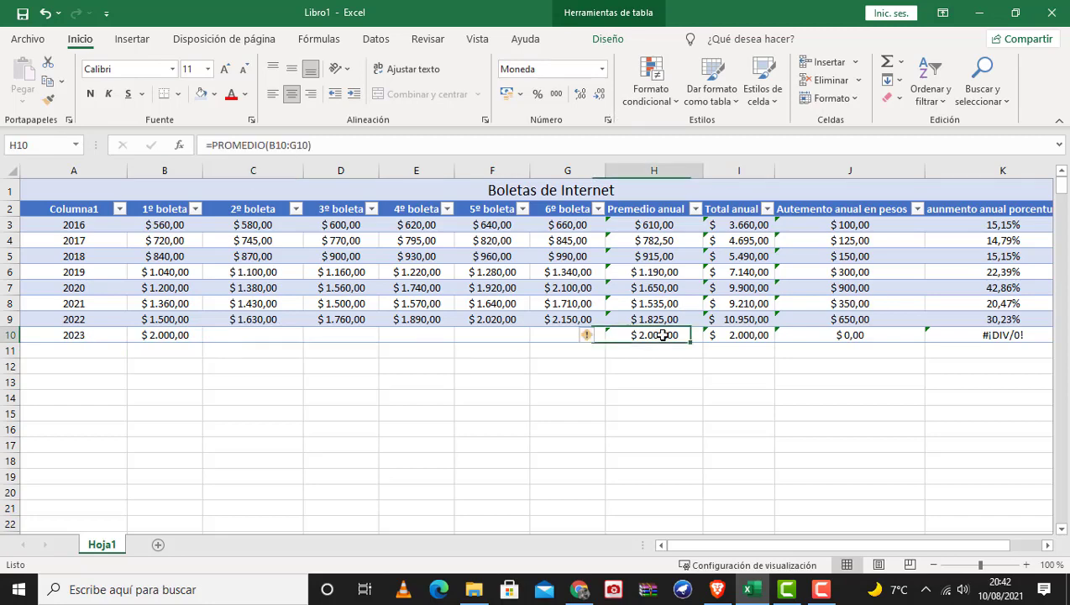
{"action": "left_click", "coordinate": [749, 336]}
{"action": "left_click", "coordinate": [836, 335]}
{"action": "key", "text": "ctrl+a"}
{"action": "key", "text": "ctrl+a"}
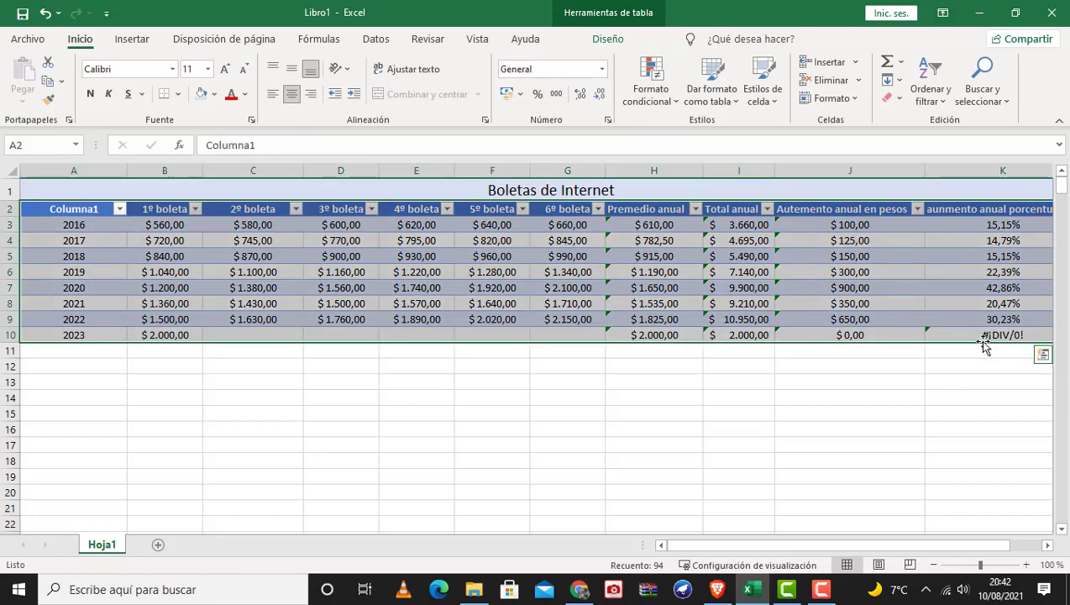
{"action": "left_click", "coordinate": [893, 366]}
Step: Enter 2150 as the second bill of 2023 in C10
{"action": "left_click", "coordinate": [270, 339]}
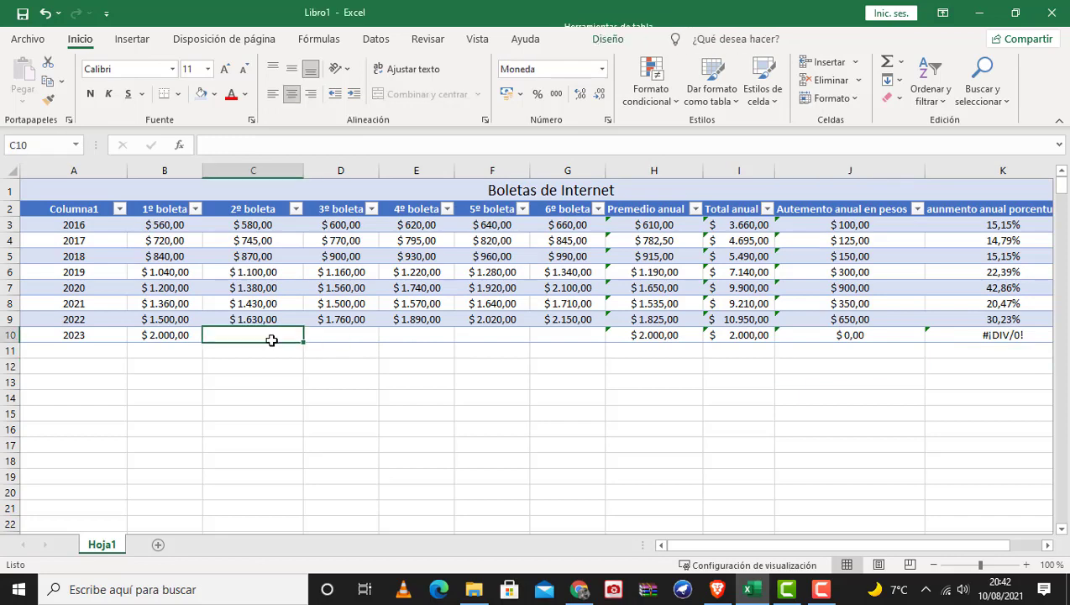
{"action": "type", "text": "2150"}
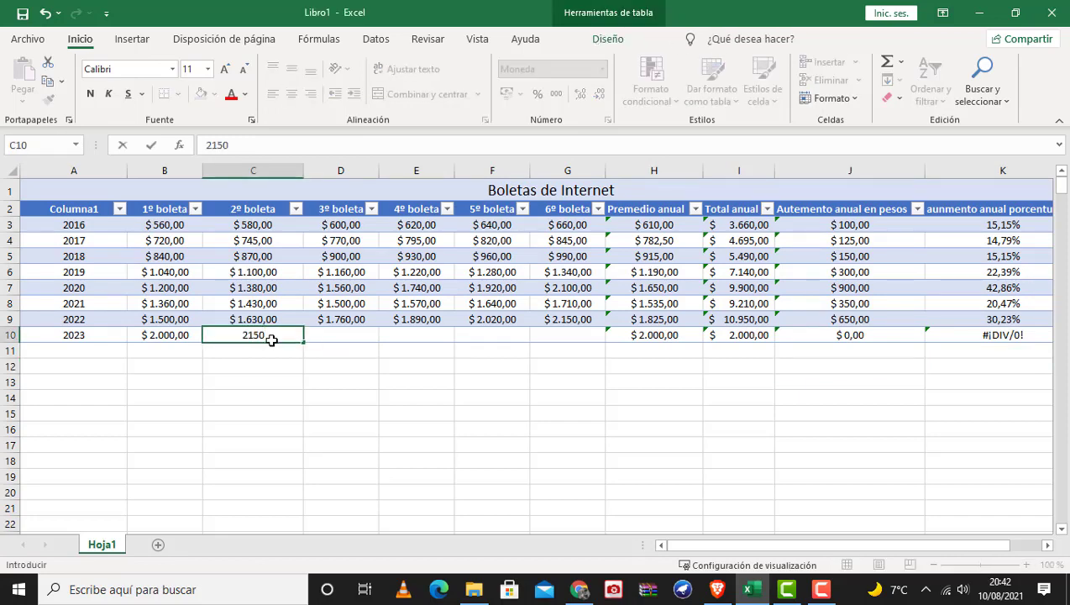
{"action": "key", "text": "Return"}
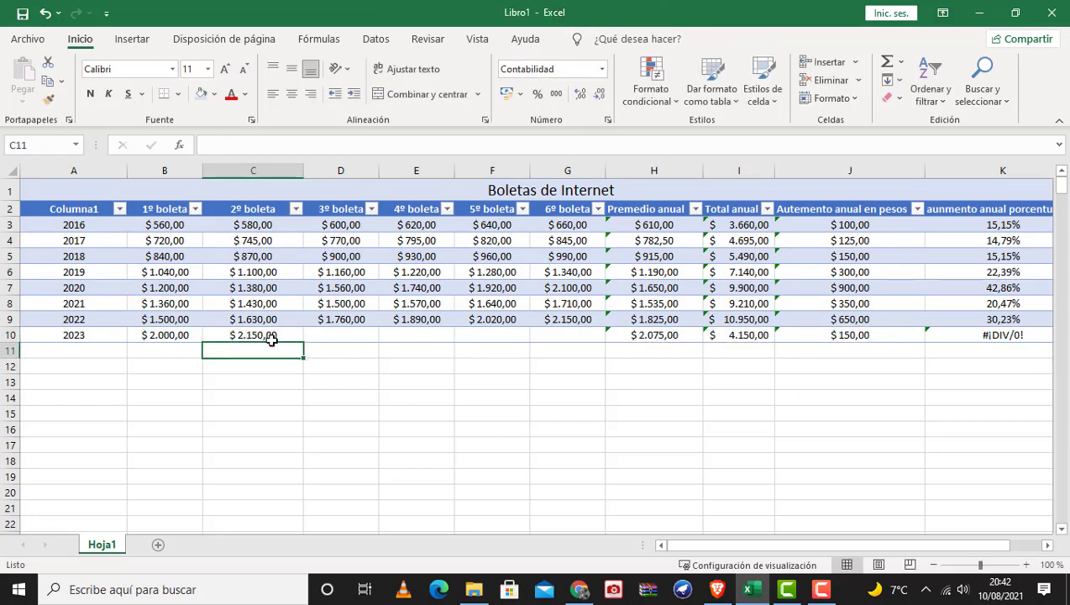
Step: Fill the remaining 2023 bills through G10 by extending the series from the first two bills in B10:C10
{"action": "left_click", "coordinate": [271, 339]}
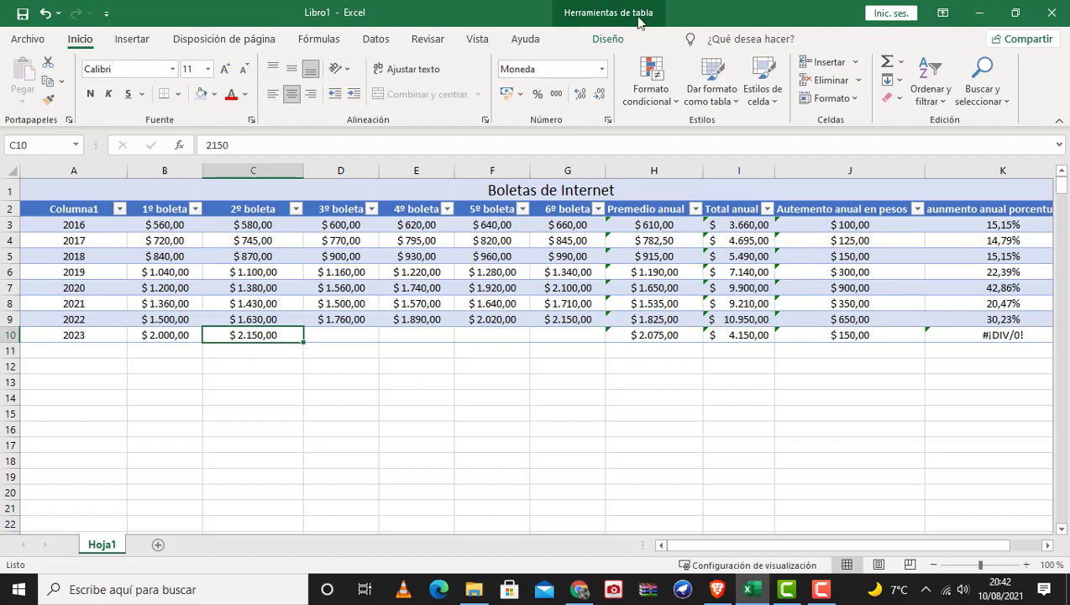
{"action": "left_click", "coordinate": [172, 335]}
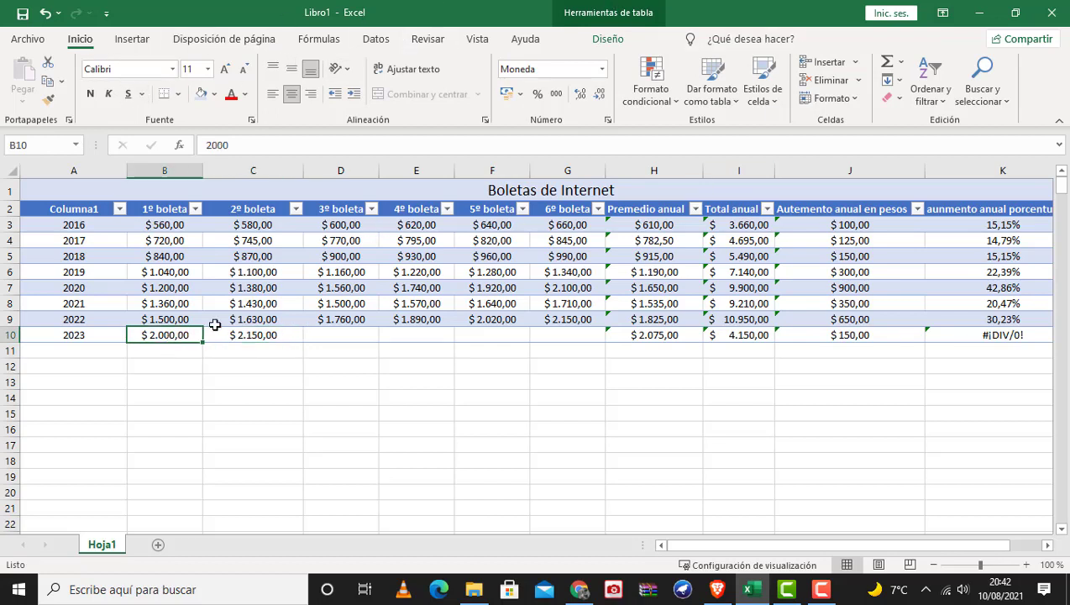
{"action": "key", "text": "shift+Right"}
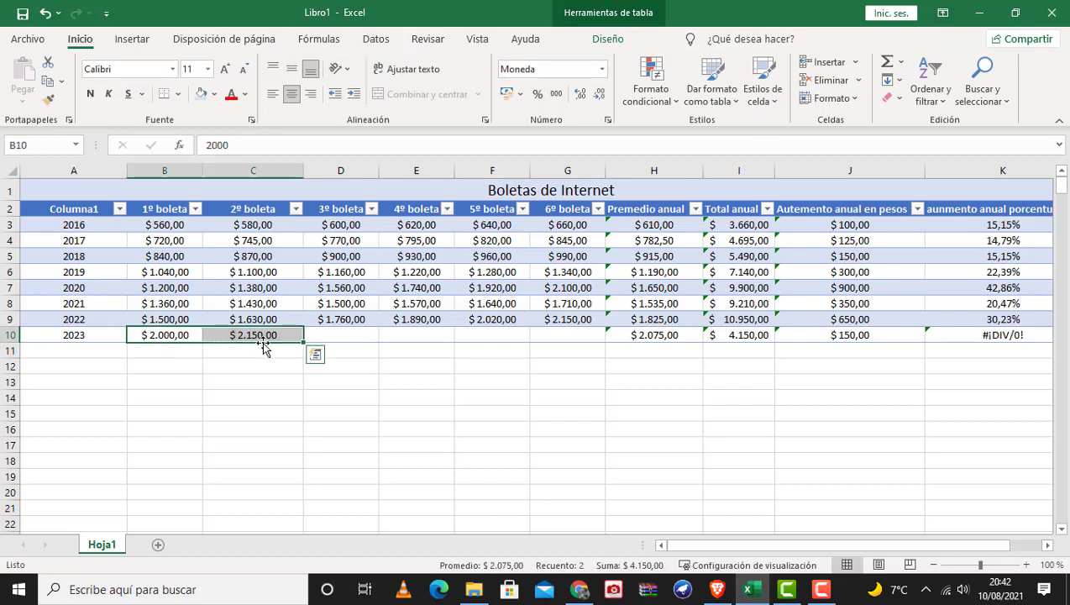
{"action": "key", "text": "ctrl+a"}
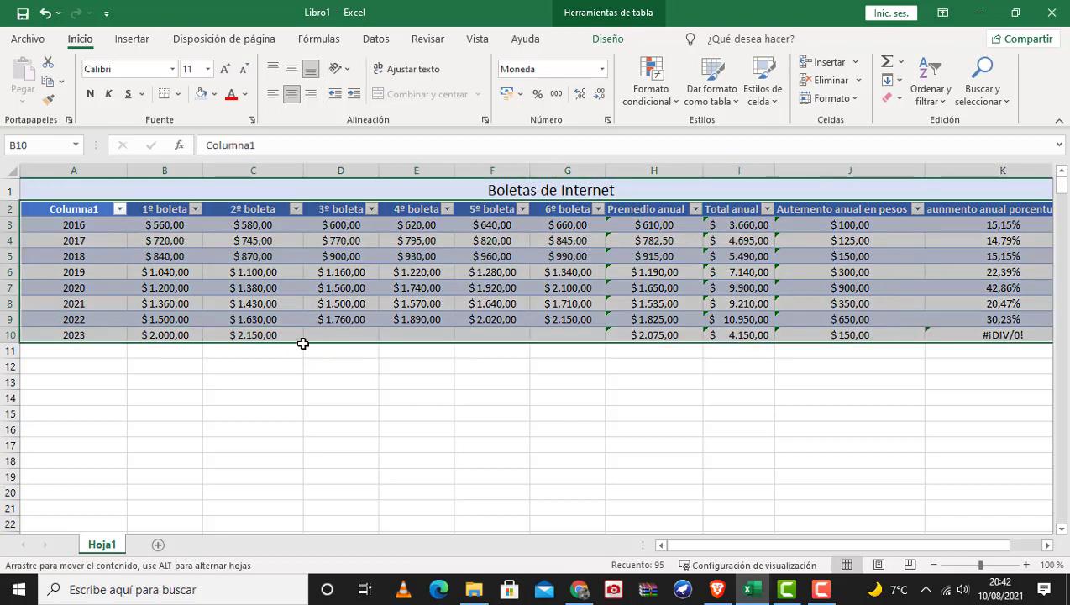
{"action": "left_click", "coordinate": [207, 334]}
{"action": "key", "text": "shift+Right"}
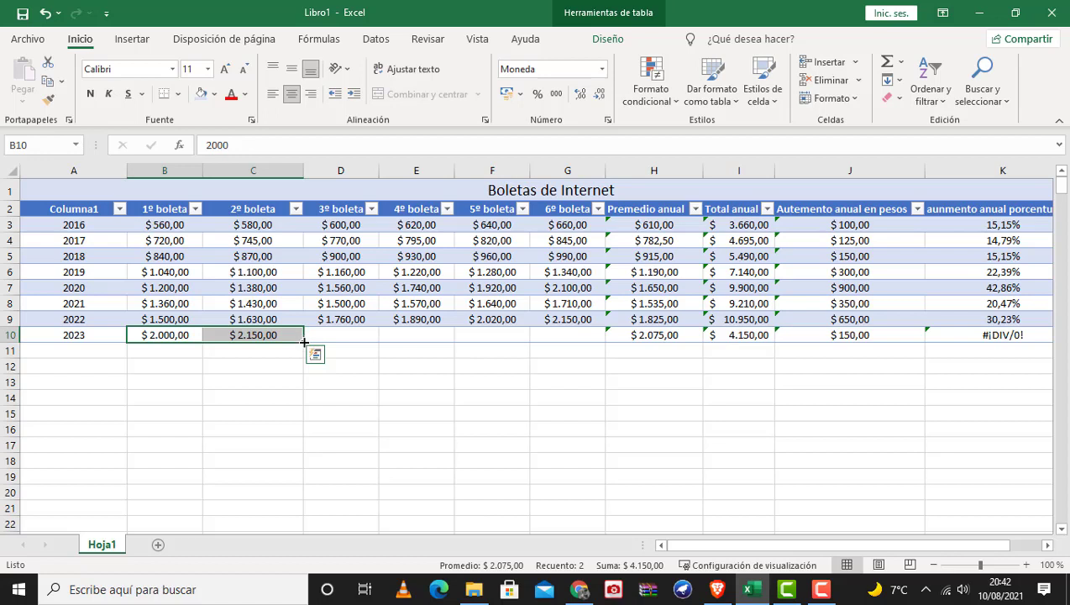
{"action": "left_click_drag", "start_coordinate": [303, 343], "coordinate": [581, 349]}
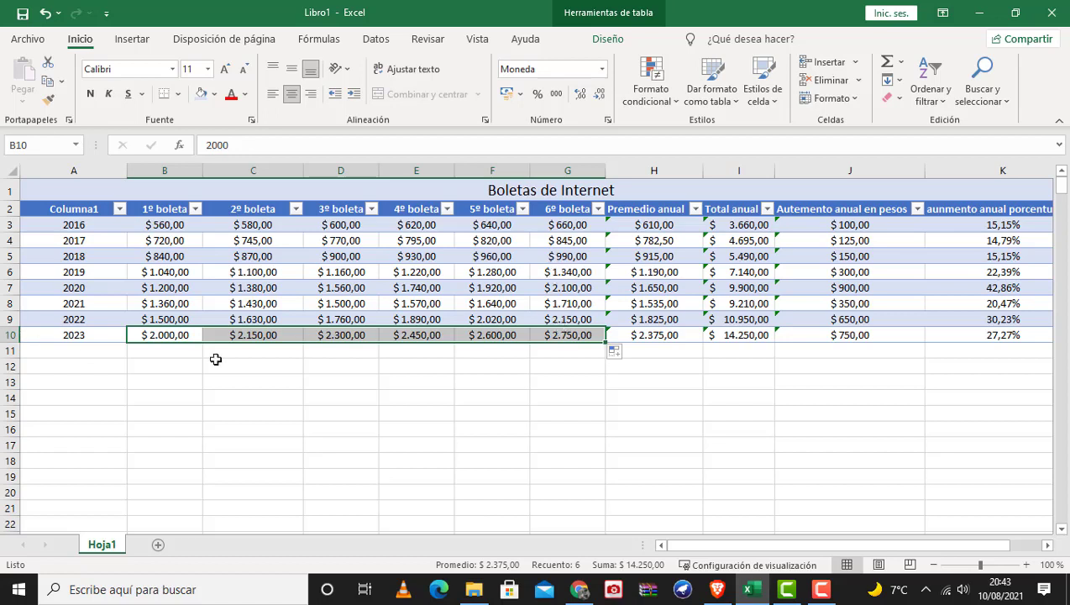
Step: Check the 2023 average, peso increase and percentage increase formulas in H10, J10 and K10
{"action": "left_click", "coordinate": [624, 336]}
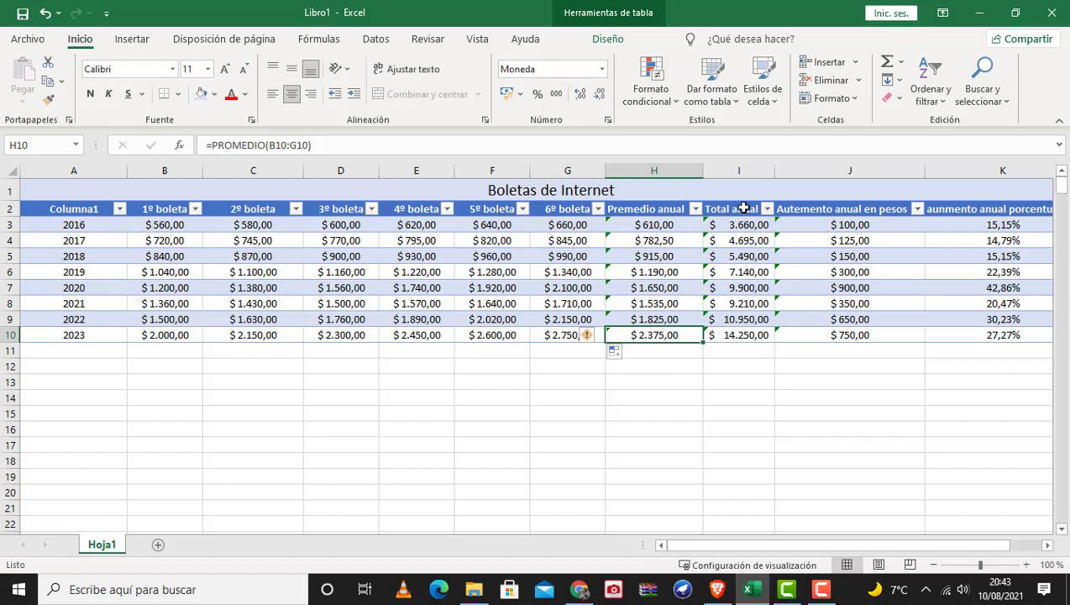
{"action": "left_click", "coordinate": [806, 333]}
{"action": "key", "text": "ctrl+a"}
{"action": "key", "text": "ctrl+a"}
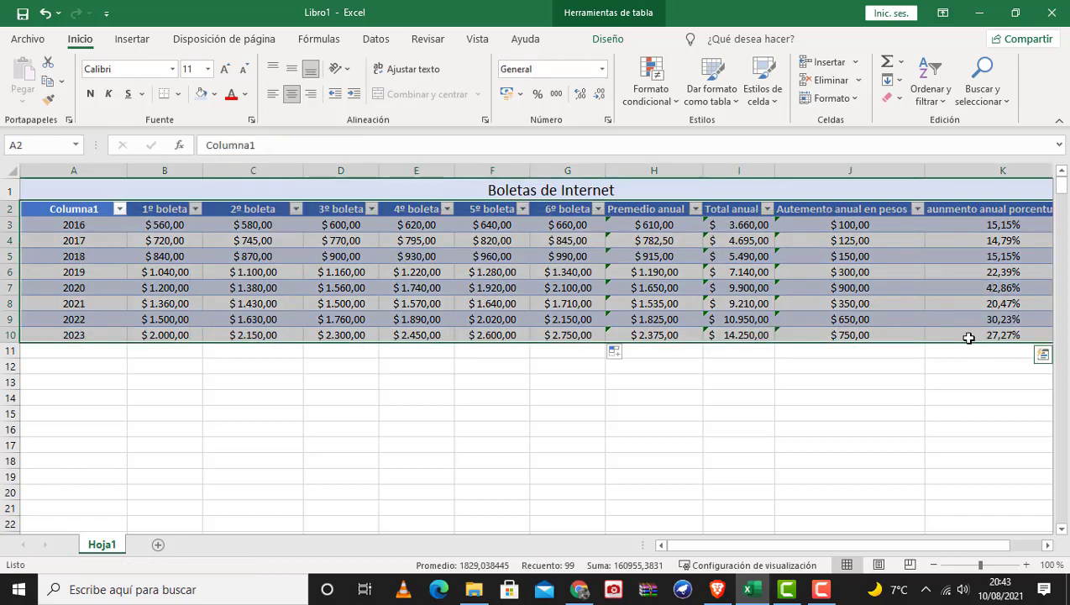
{"action": "left_click", "coordinate": [966, 336]}
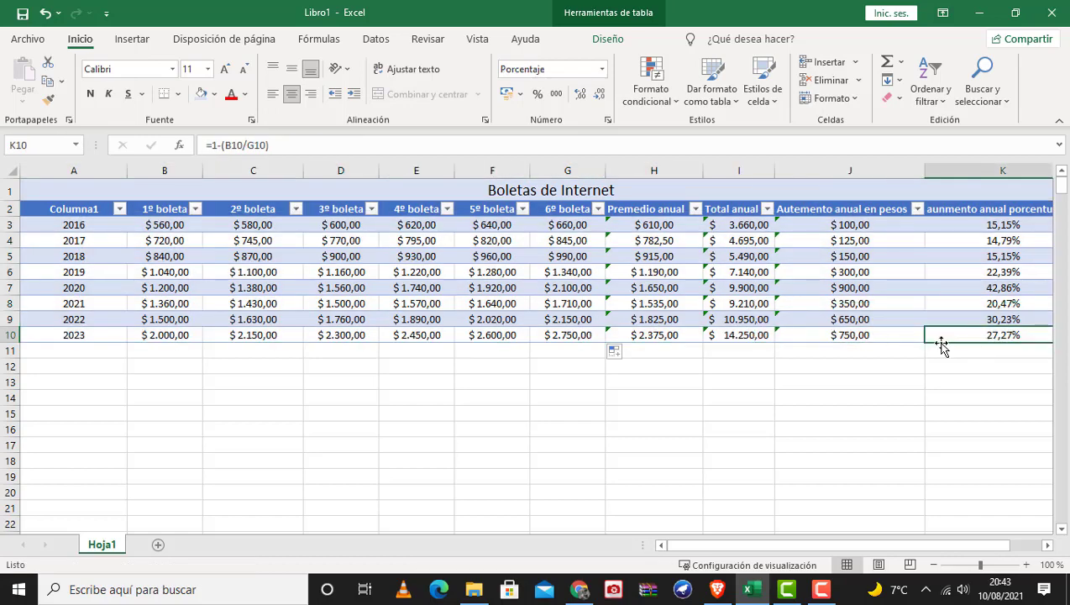
Step: Add a new table row below 2023 and enter 2024 as its year in A11
{"action": "key", "text": "Left"}
{"action": "key", "text": "Right"}
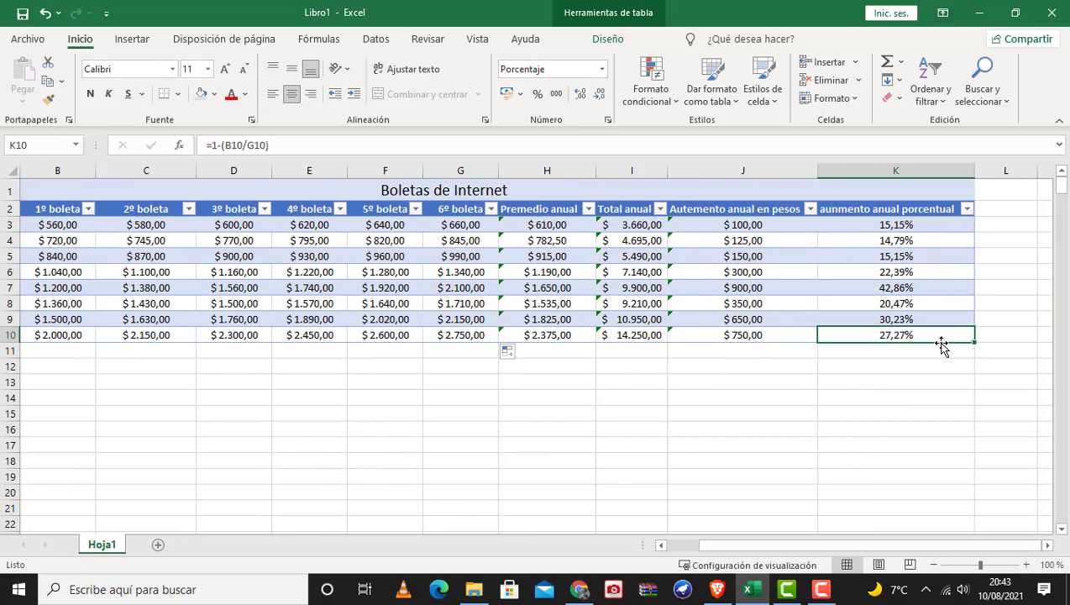
{"action": "key", "text": "Tab"}
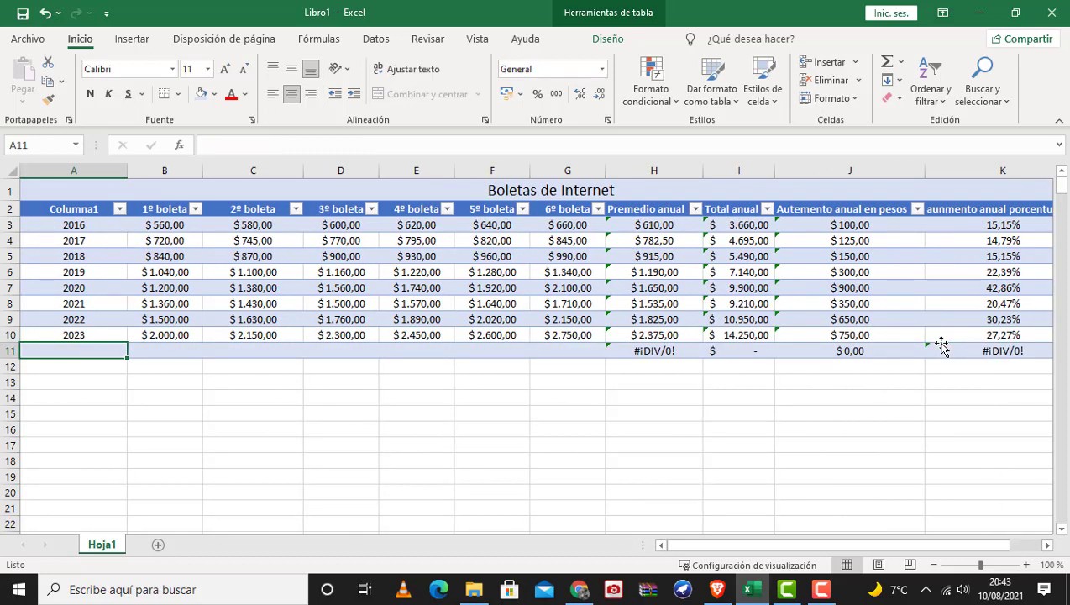
{"action": "type", "text": "24"}
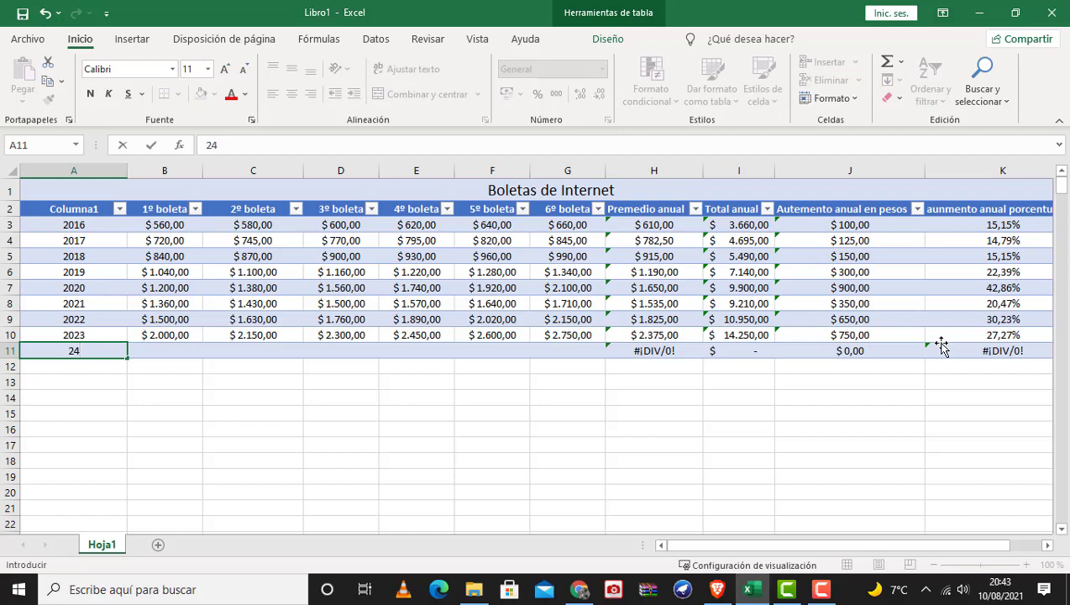
{"action": "key", "text": "ctrl+Return"}
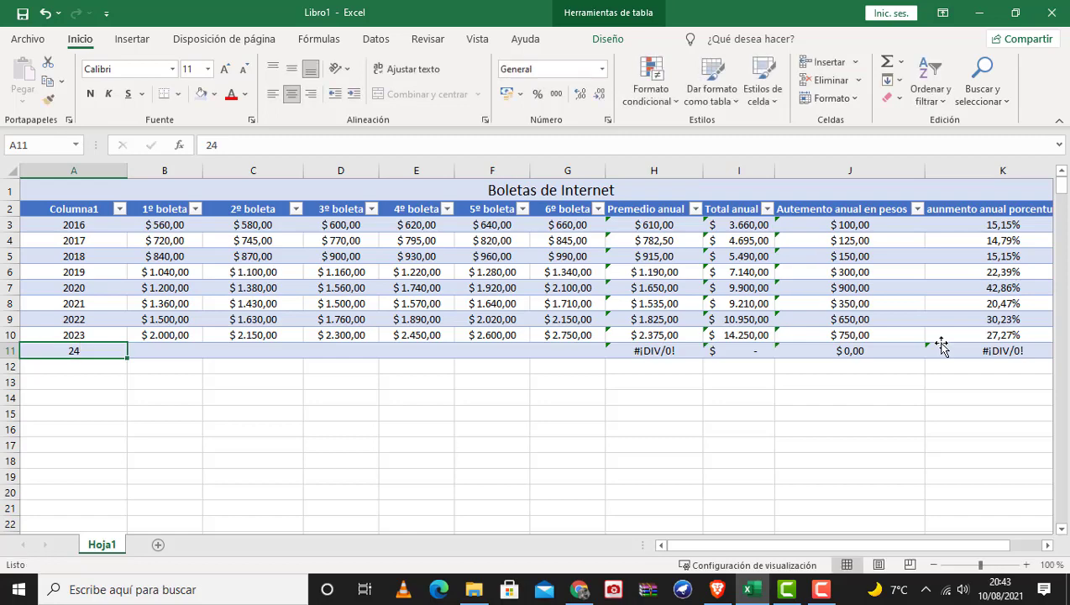
{"action": "double_click", "coordinate": [72, 352]}
{"action": "type", "text": "20"}
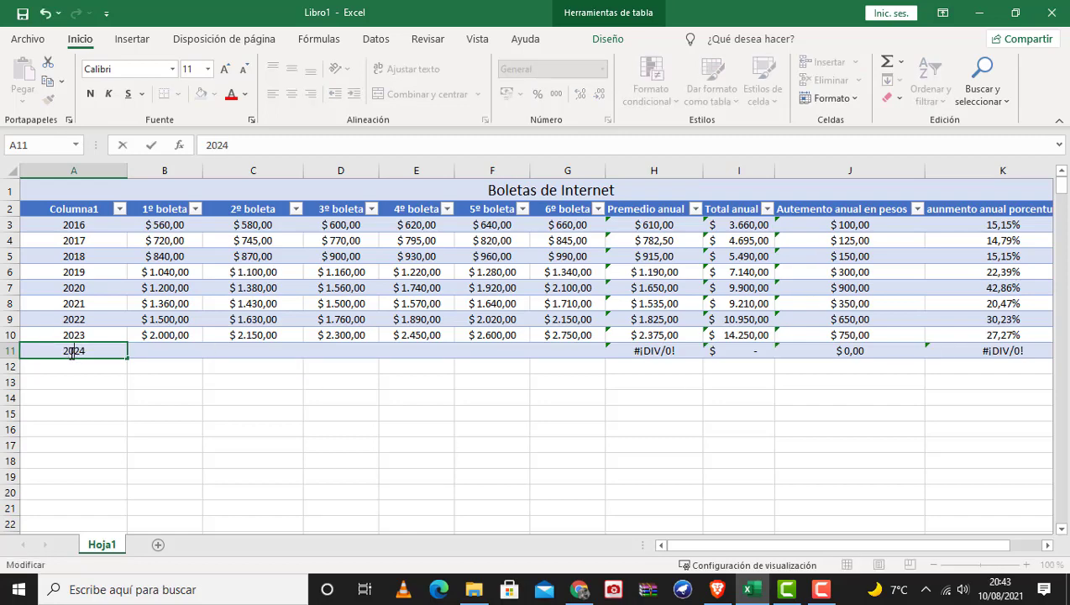
{"action": "key", "text": "Return"}
Step: Enter 2500 as the first 2024 bill in B11 and 2650 as the second in C11
{"action": "key", "text": "Up"}
{"action": "key", "text": "Left"}
{"action": "key", "text": "Left"}
{"action": "key", "text": "Left"}
{"action": "key", "text": "Left"}
{"action": "key", "text": "Left"}
{"action": "key", "text": "Left"}
{"action": "key", "text": "Left"}
{"action": "key", "text": "Left"}
{"action": "key", "text": "Left"}
{"action": "key", "text": "Left"}
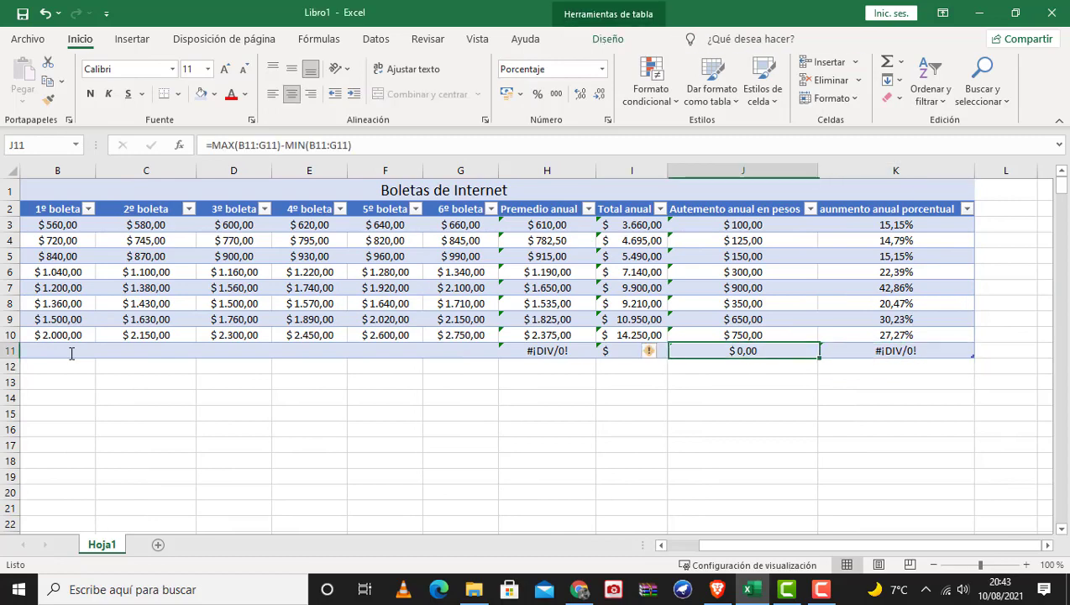
{"action": "key", "text": "Right"}
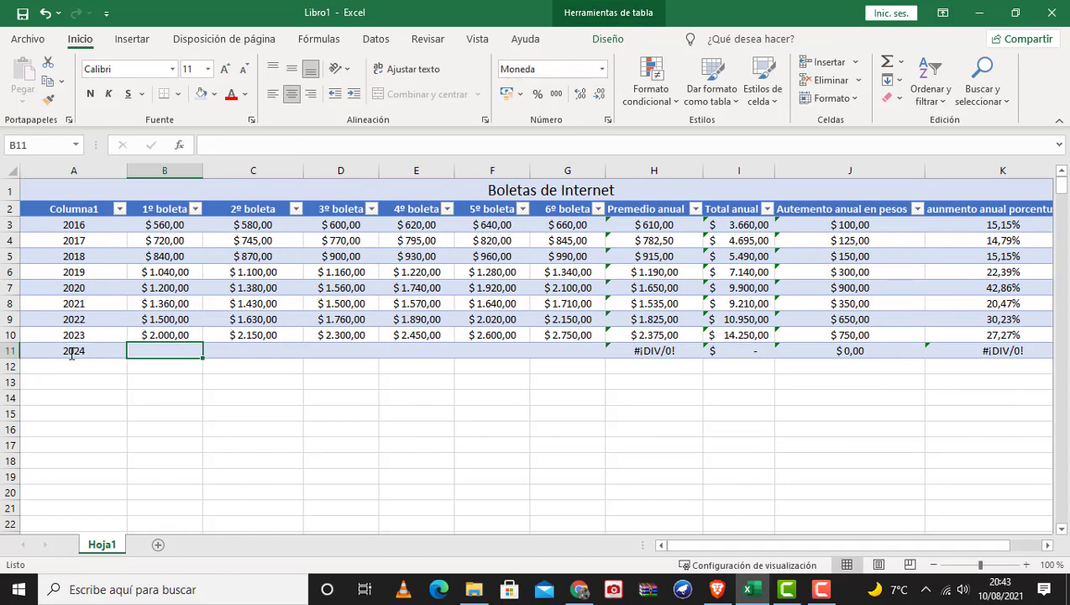
{"action": "key", "text": "Right"}
{"action": "key", "text": "Left"}
{"action": "type", "text": "2"}
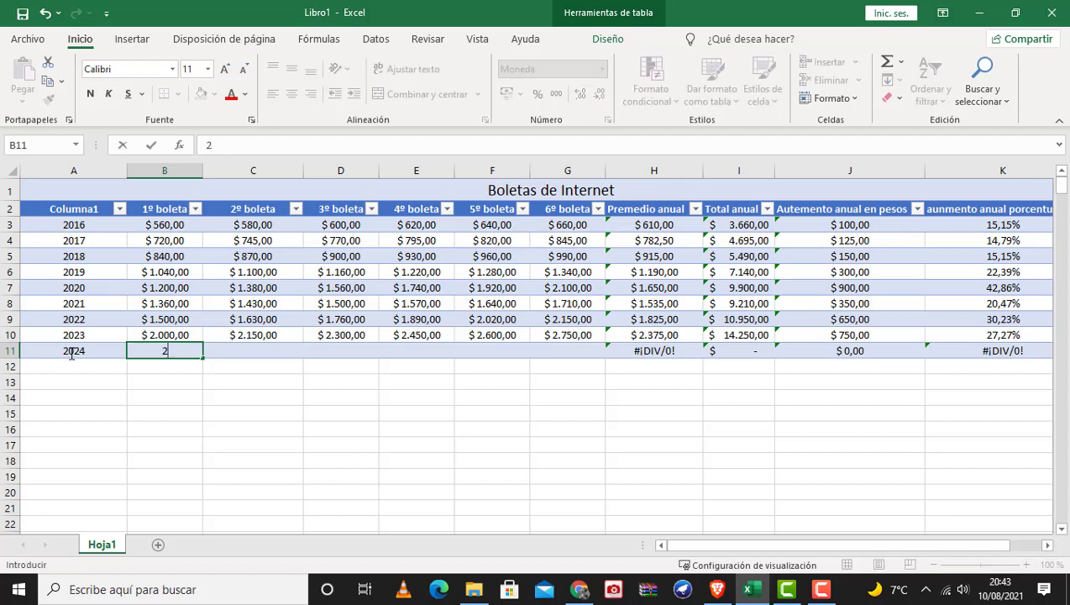
{"action": "type", "text": "1500"}
{"action": "key", "text": "Tab"}
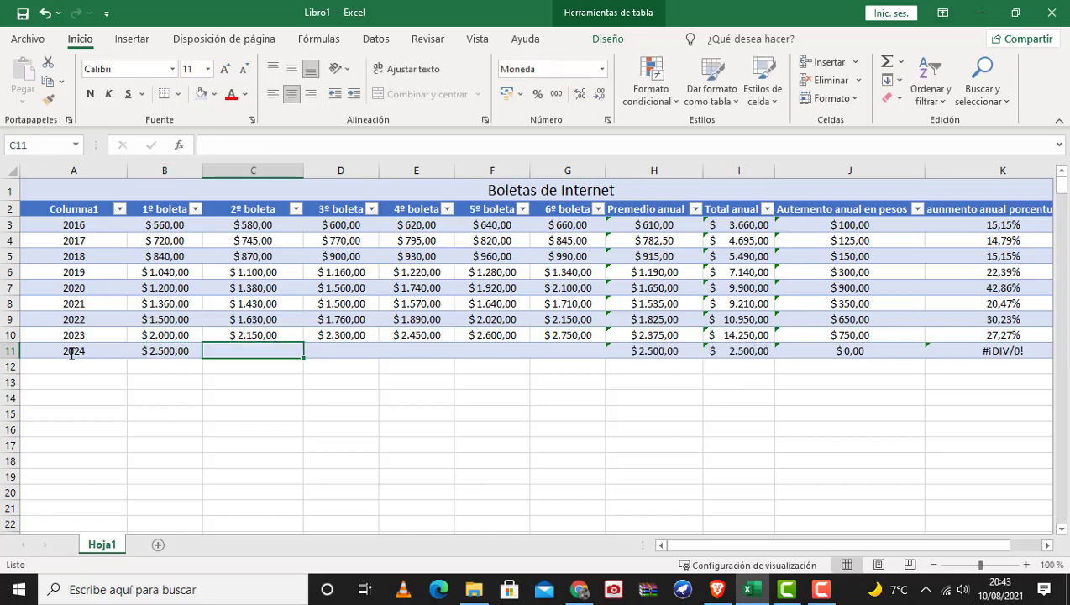
{"action": "type", "text": "2650"}
{"action": "key", "text": "Tab"}
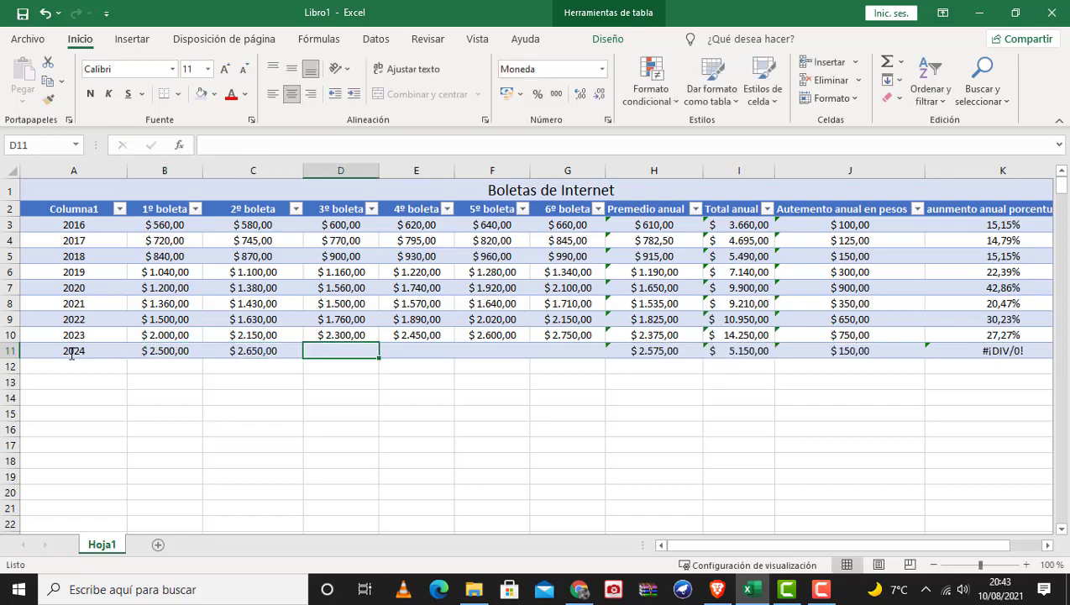
Step: Fill the remaining 2024 bills through G11 by extending the series from B11:C11
{"action": "key", "text": "Left"}
{"action": "key", "text": "Left"}
{"action": "key", "text": "shift+Right"}
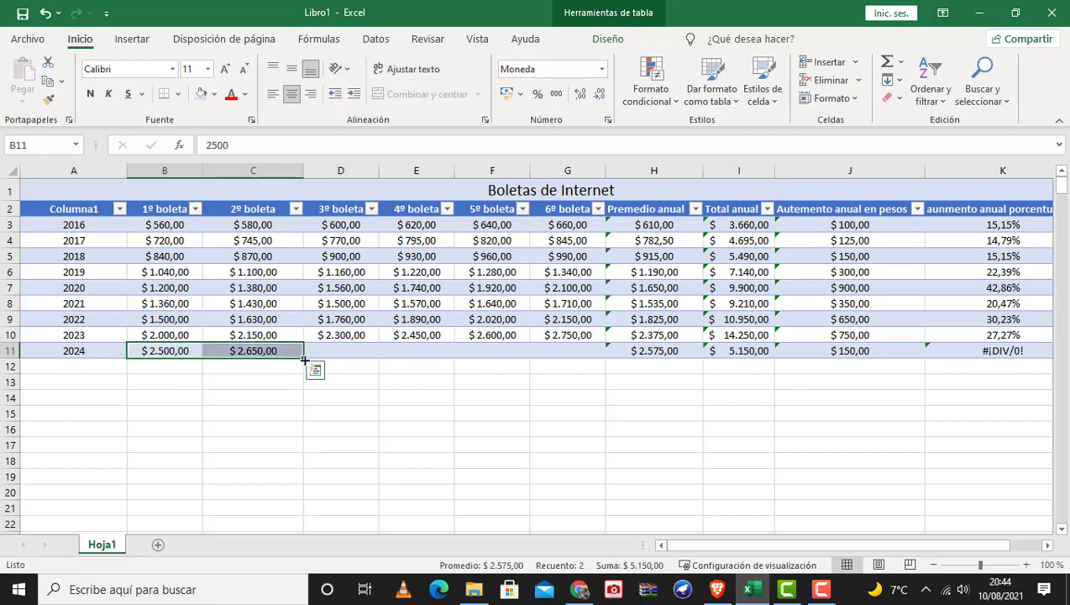
{"action": "left_click_drag", "start_coordinate": [304, 359], "coordinate": [470, 353]}
{"action": "left_click_drag", "start_coordinate": [570, 350], "coordinate": [570, 350]}
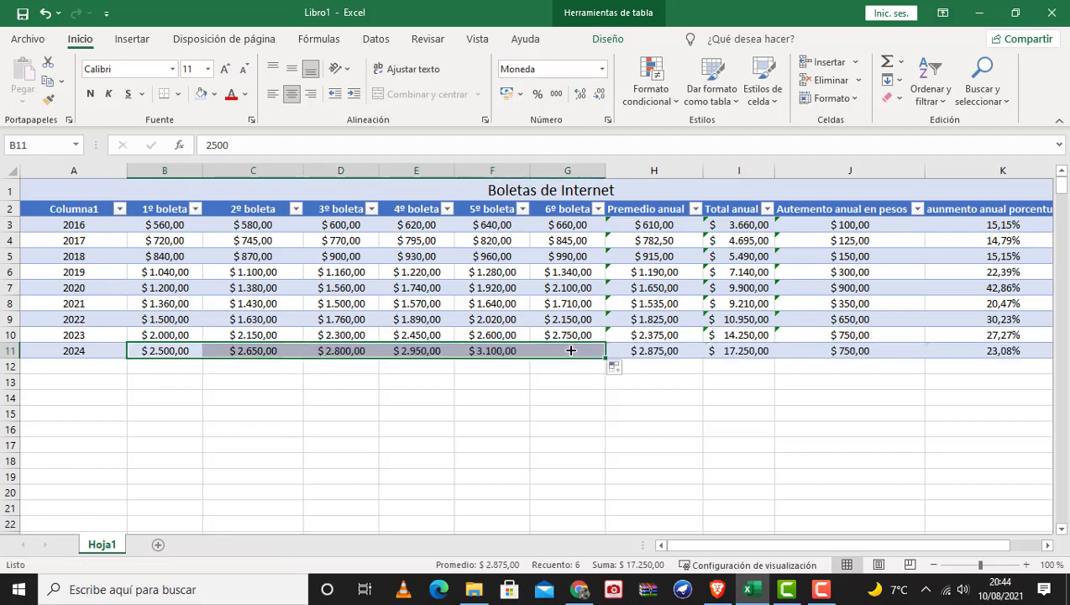
Step: Examine the 2024 average, total, peso increase and percentage increase formulas in H11, I11, J11 and K11
{"action": "left_click", "coordinate": [682, 350]}
{"action": "left_click", "coordinate": [739, 351]}
{"action": "left_click", "coordinate": [848, 350]}
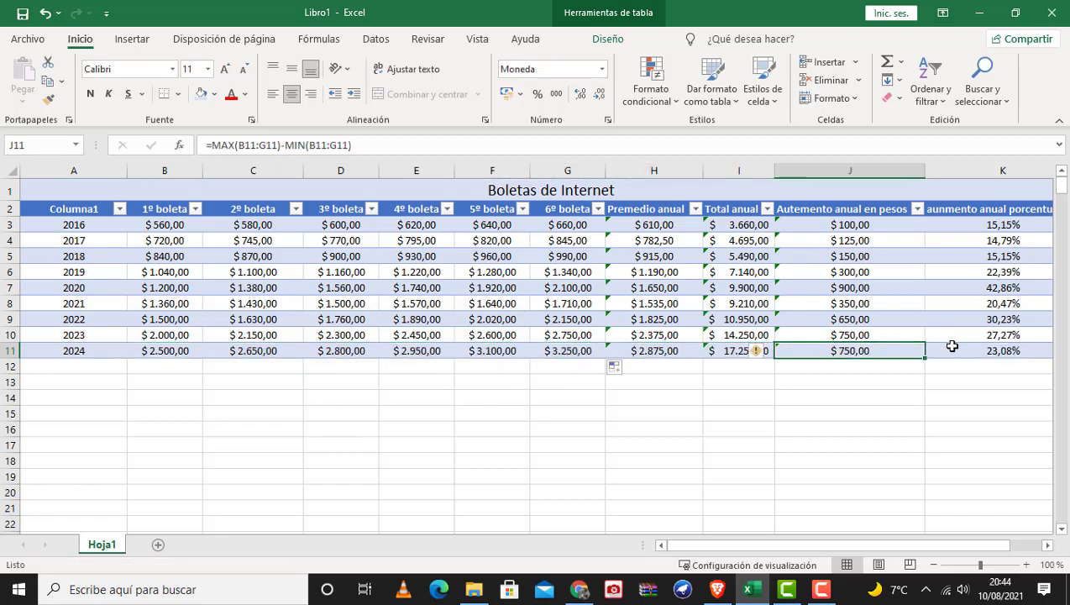
{"action": "left_click", "coordinate": [945, 346]}
{"action": "mouse_move", "coordinate": [930, 545]}
{"action": "left_mouse_down"}
{"action": "mouse_move", "coordinate": [971, 551]}
{"action": "mouse_move", "coordinate": [950, 549]}
{"action": "left_mouse_up"}
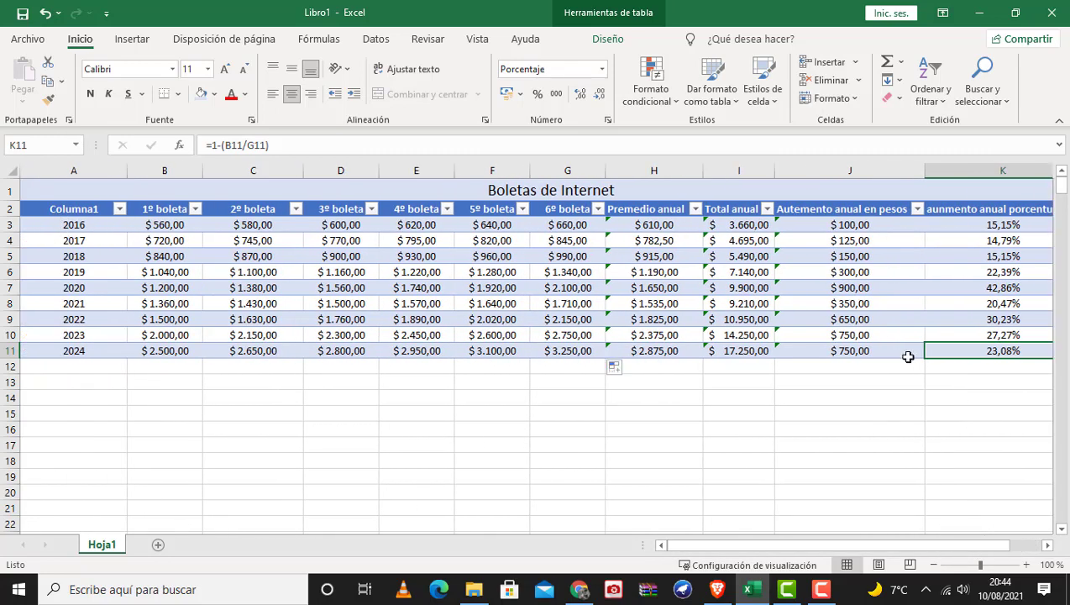